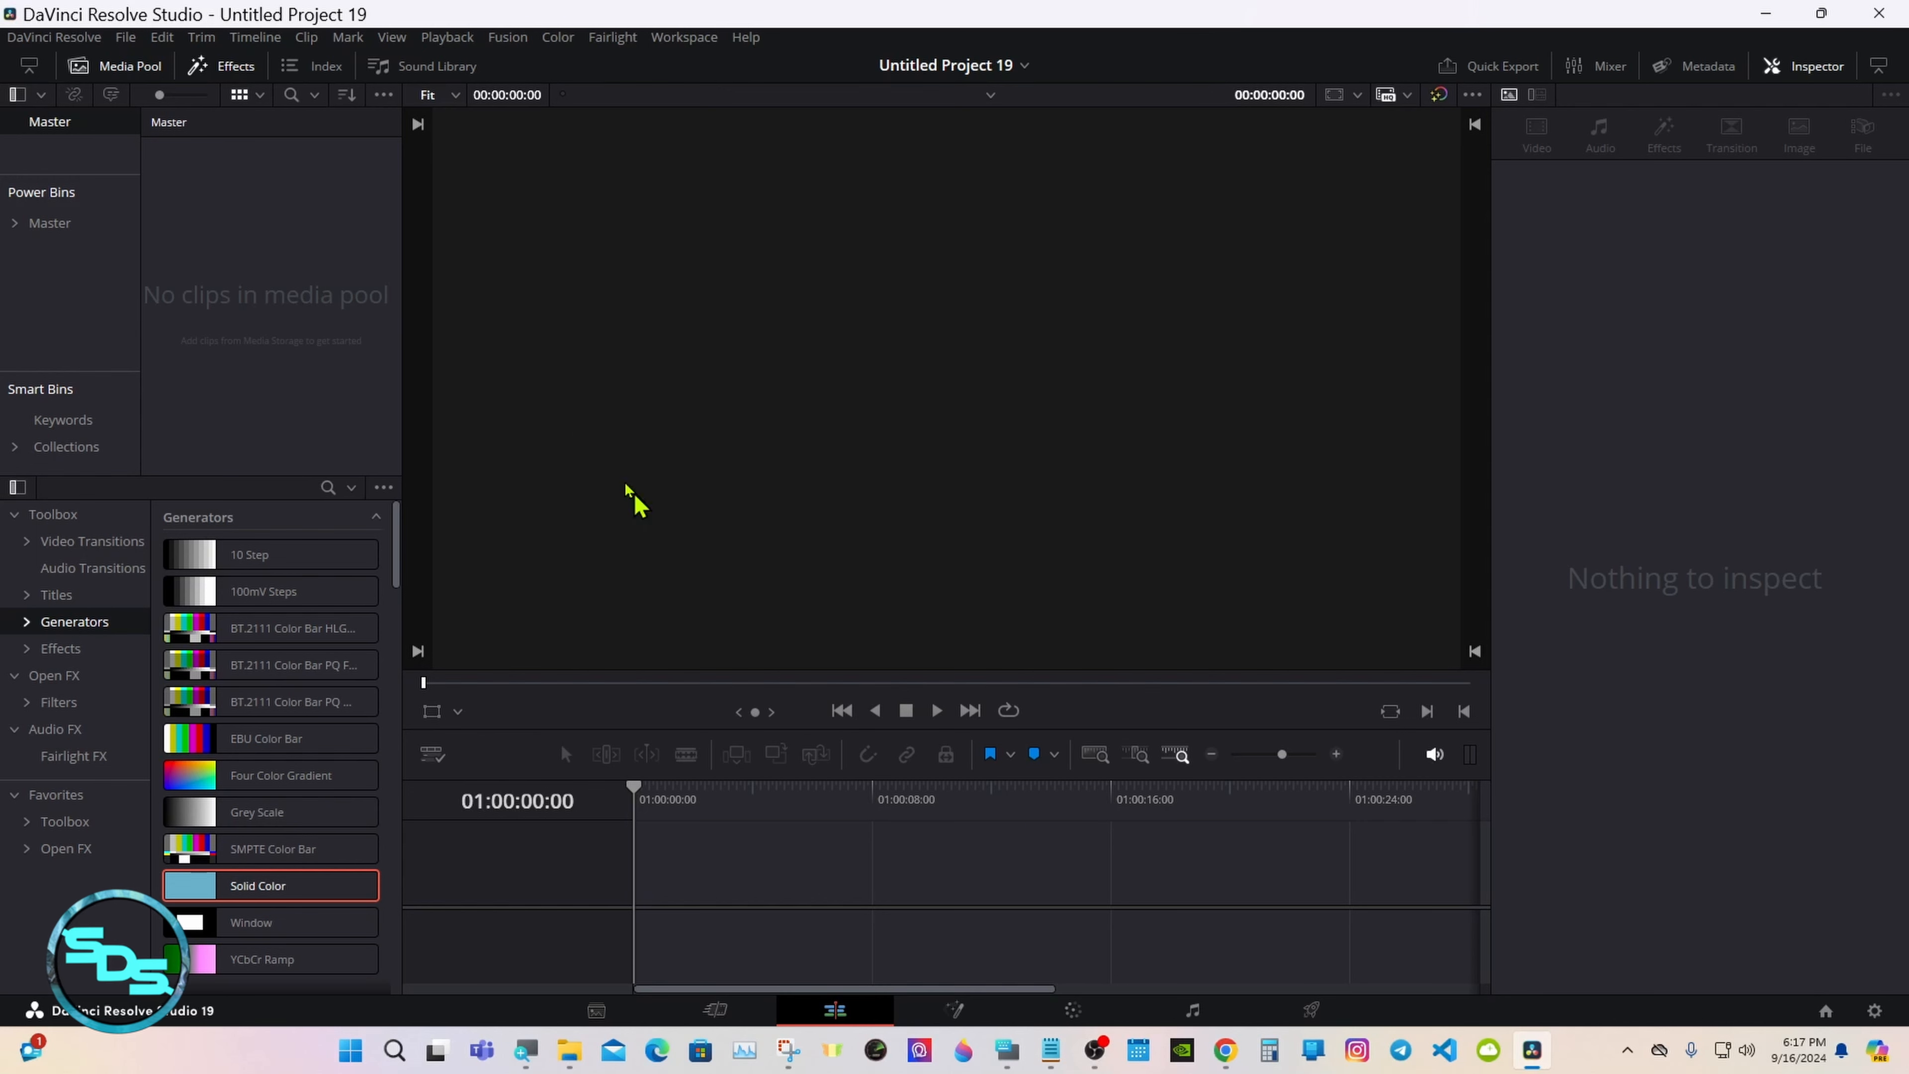
- Create a new Fusion composition clip with the default settings in the media pool and place it on a new timeline
right_click(333, 287)
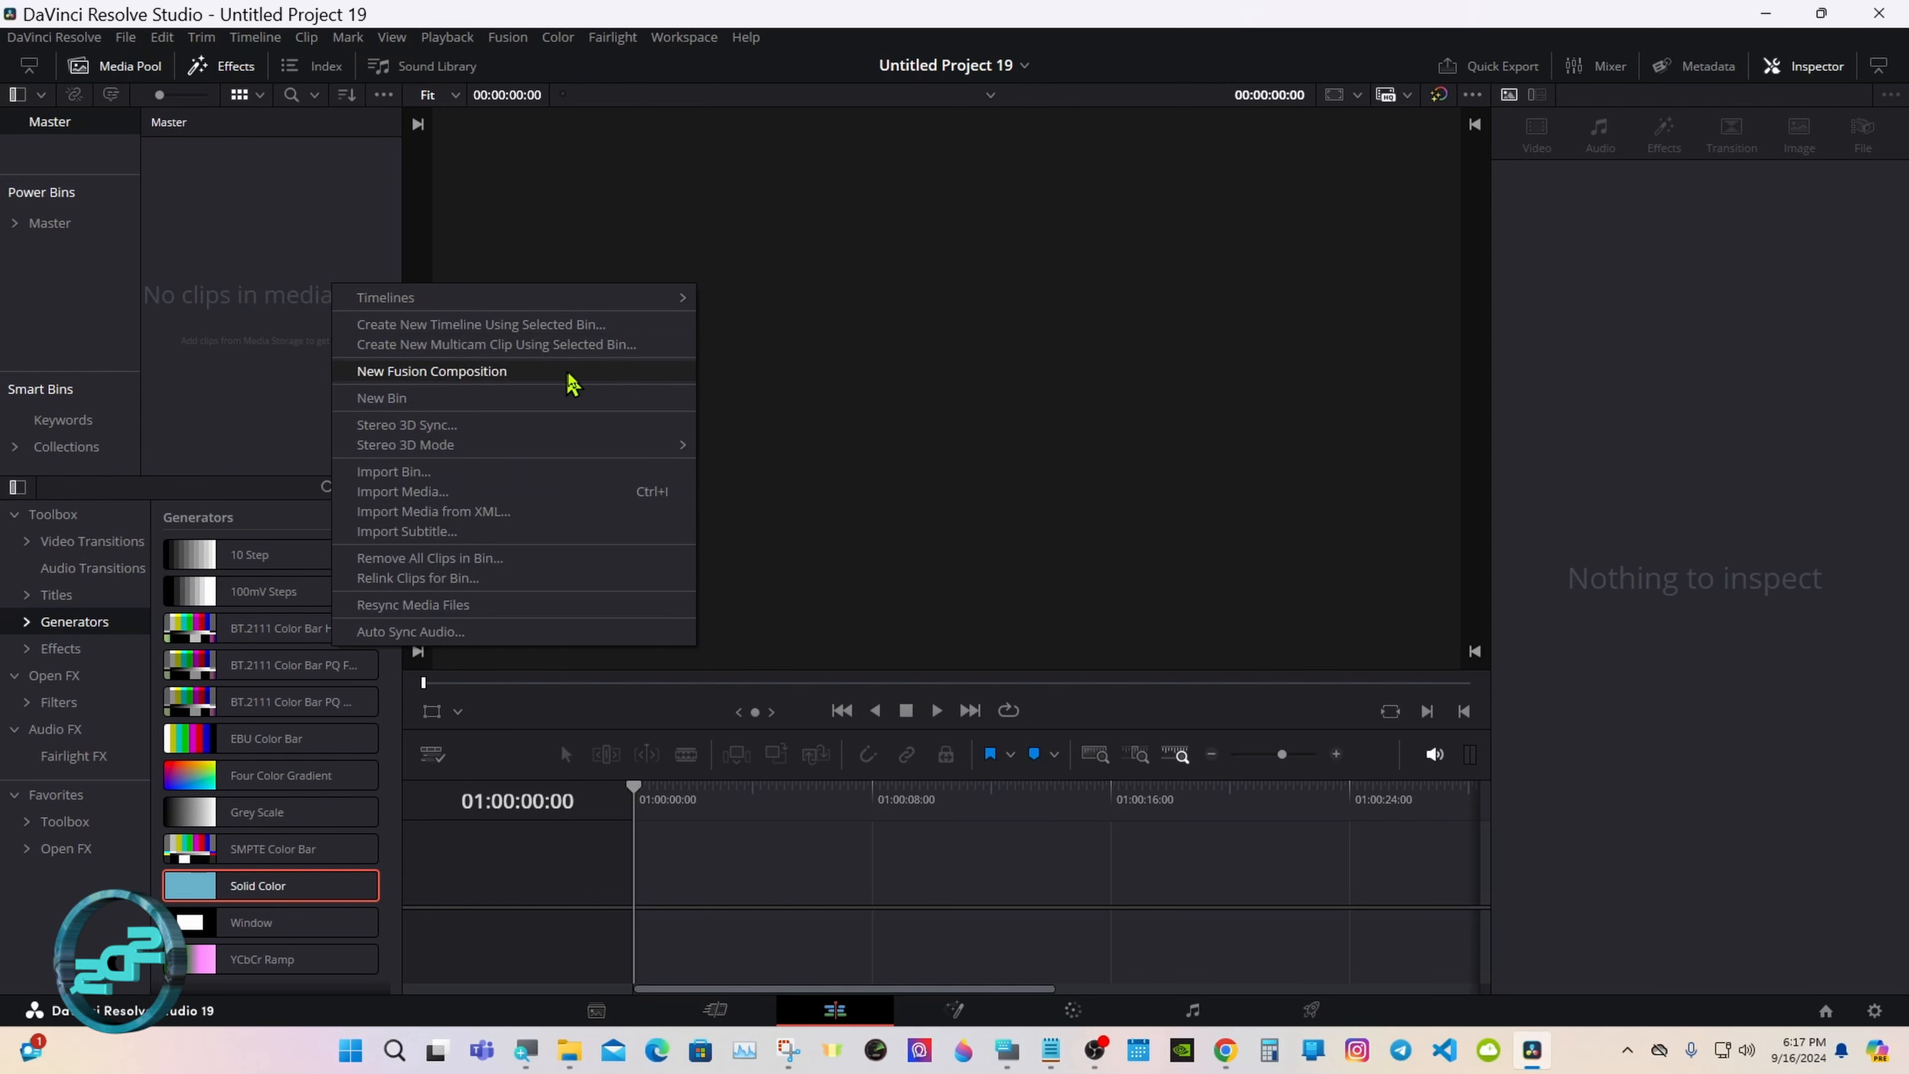
click(585, 385)
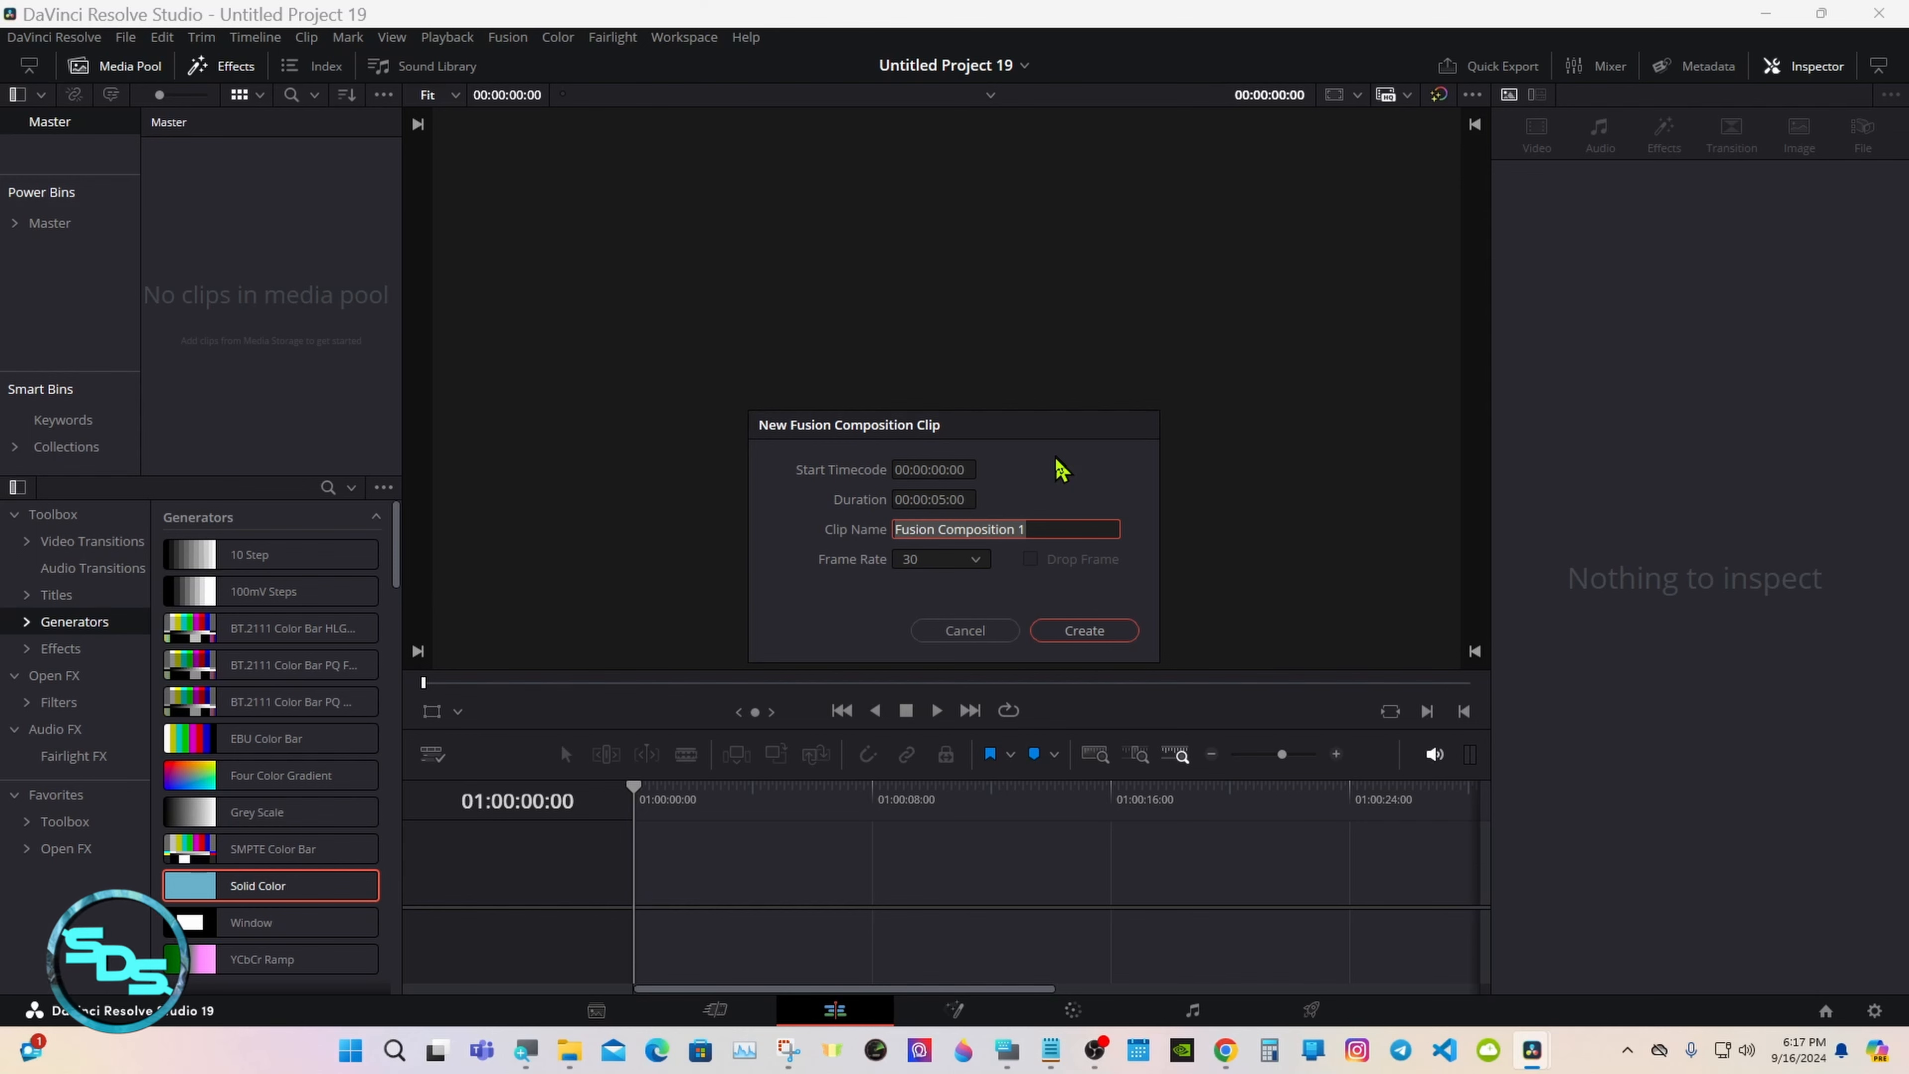
click(1071, 631)
drag(215, 173, 674, 439)
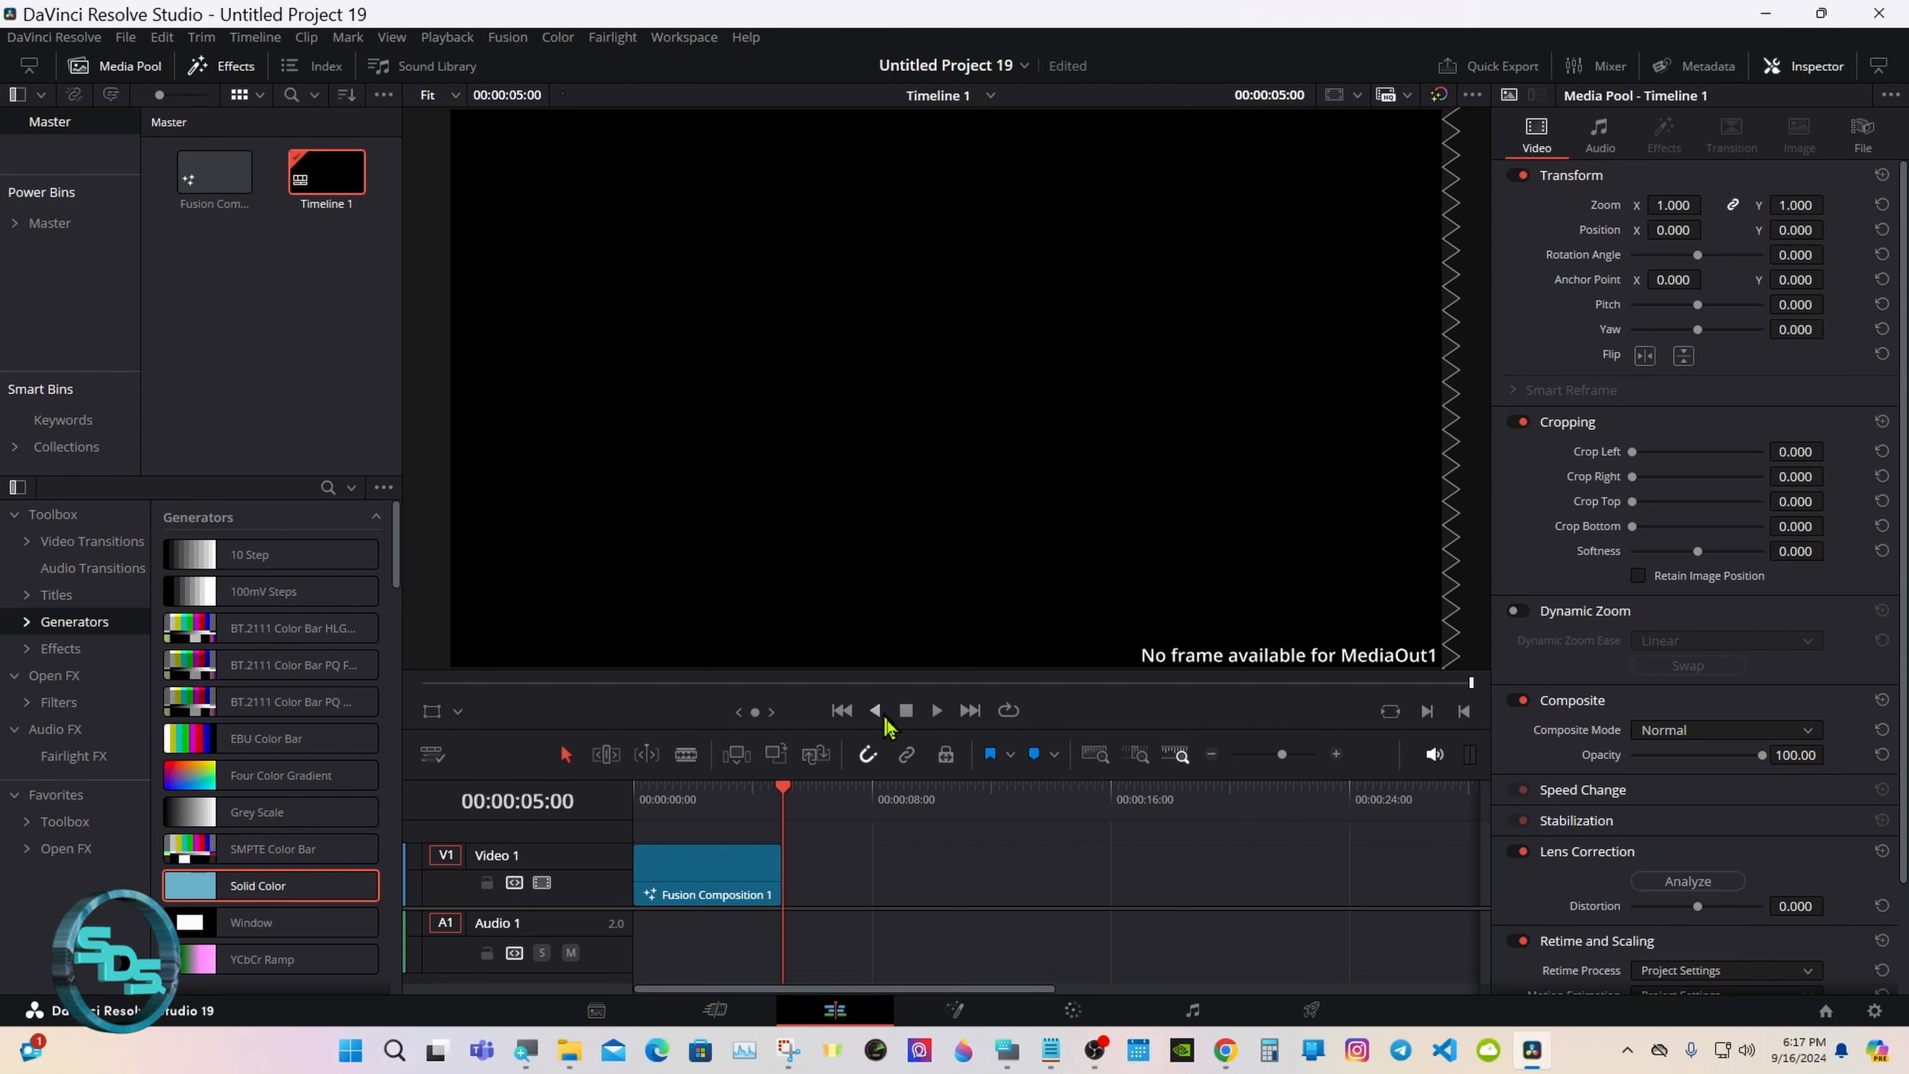
- Open the composition on the Fusion page with MediaOut1 moved well to the right, and bring up the on-screen keyboard
click(955, 1011)
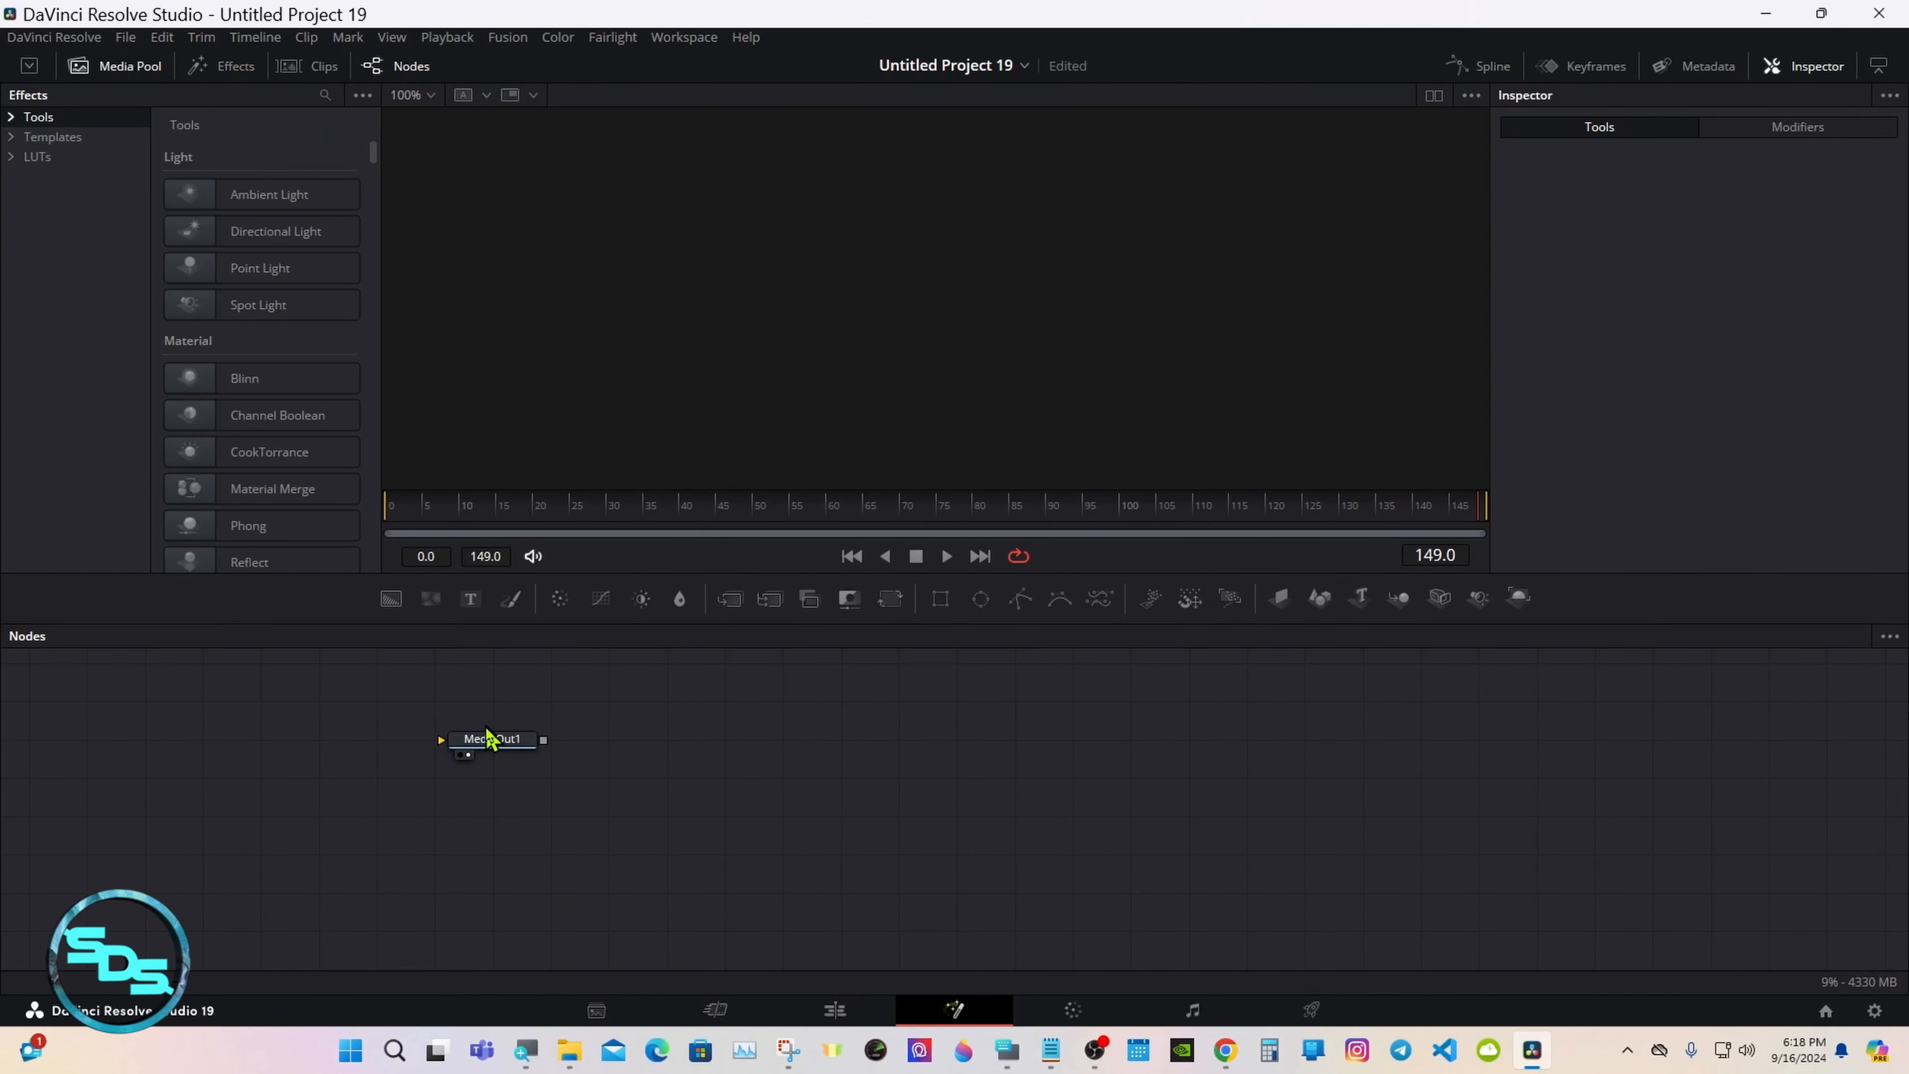
drag(487, 735, 1298, 773)
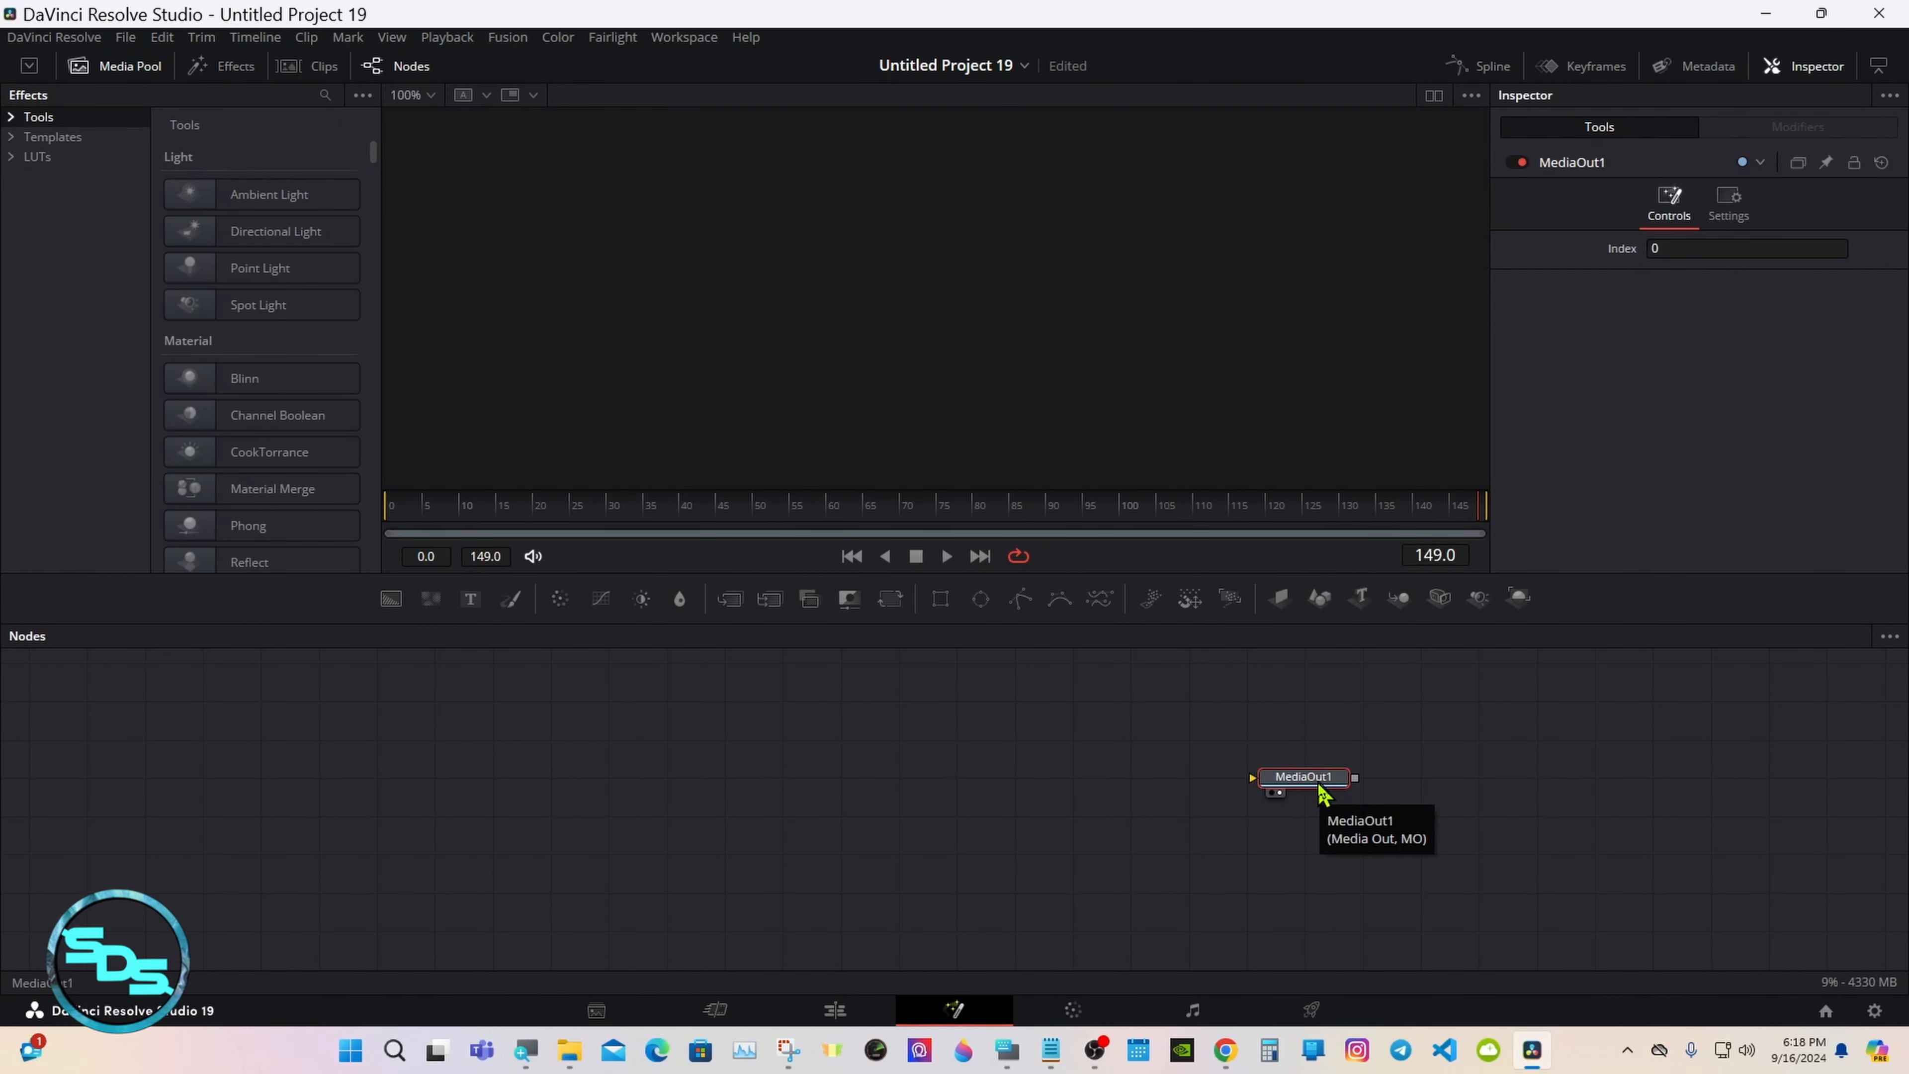
click(1007, 1050)
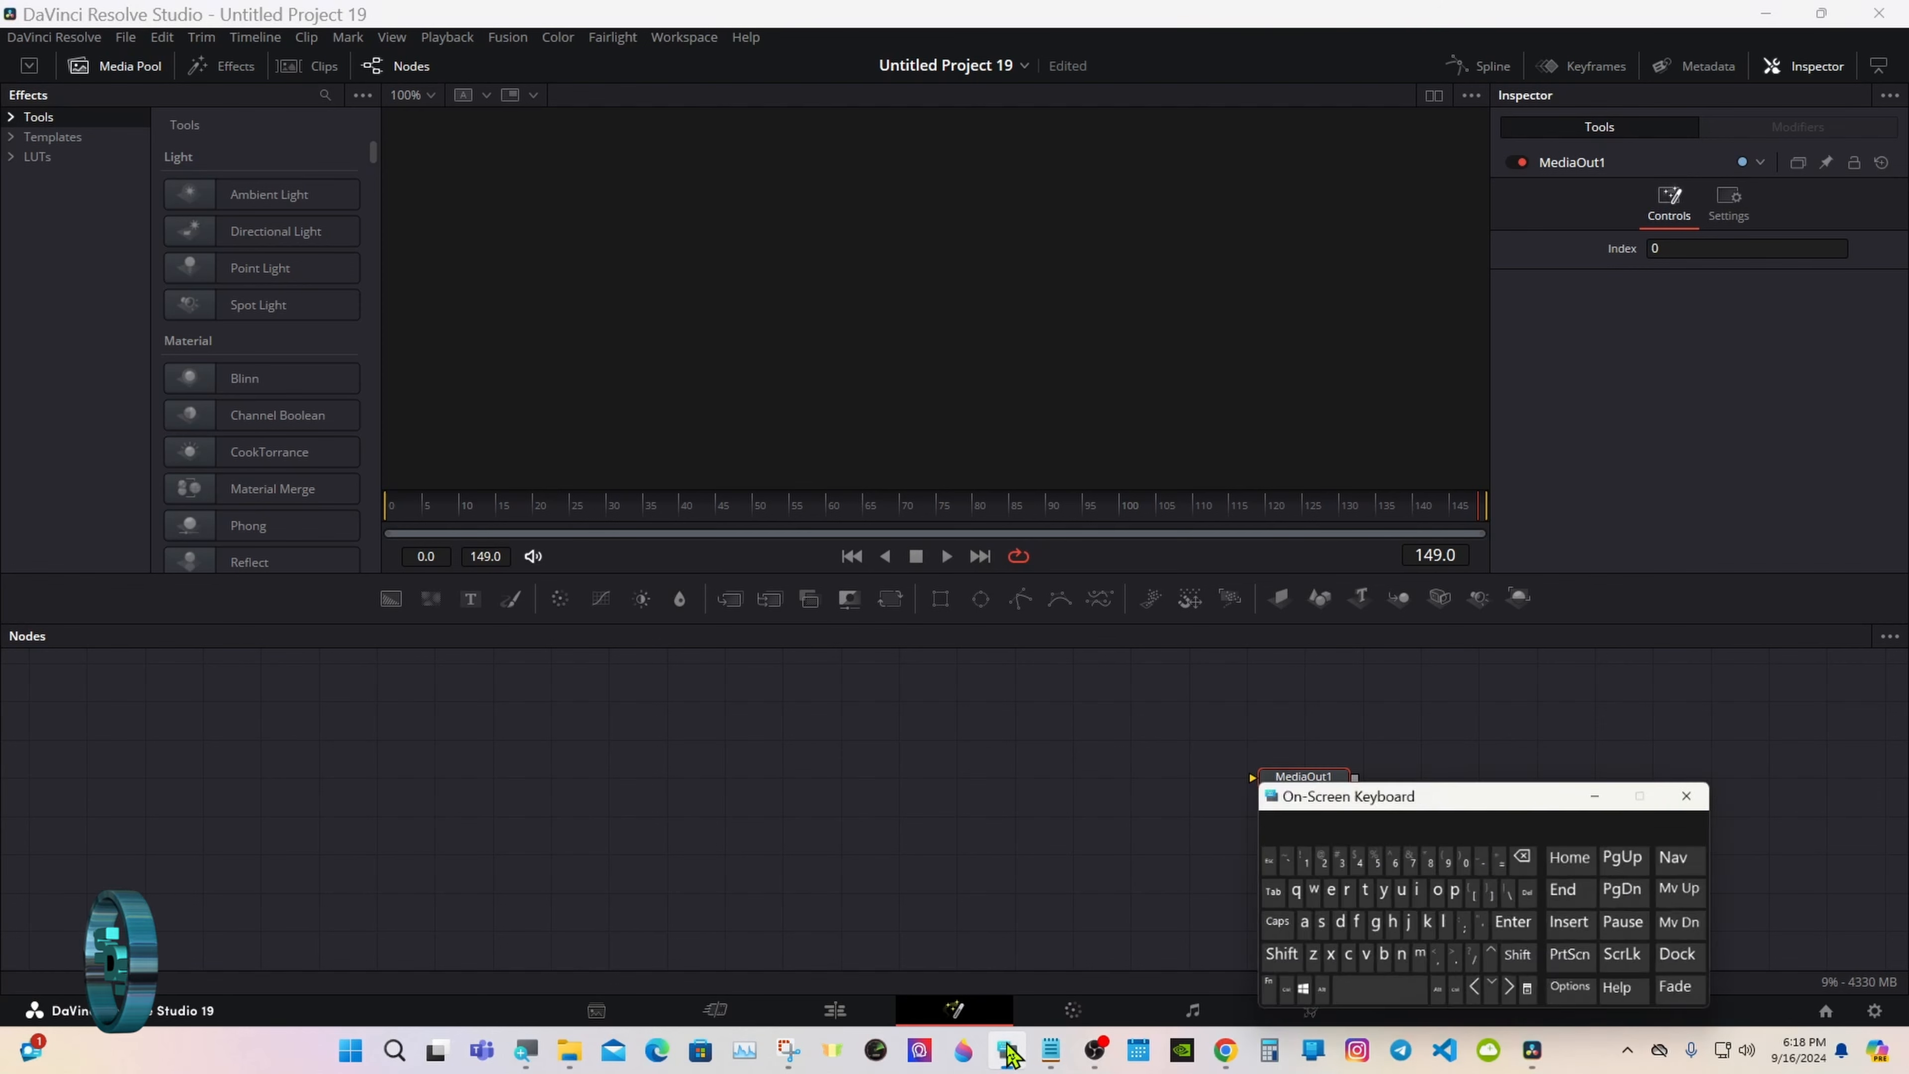
drag(1388, 763, 1415, 763)
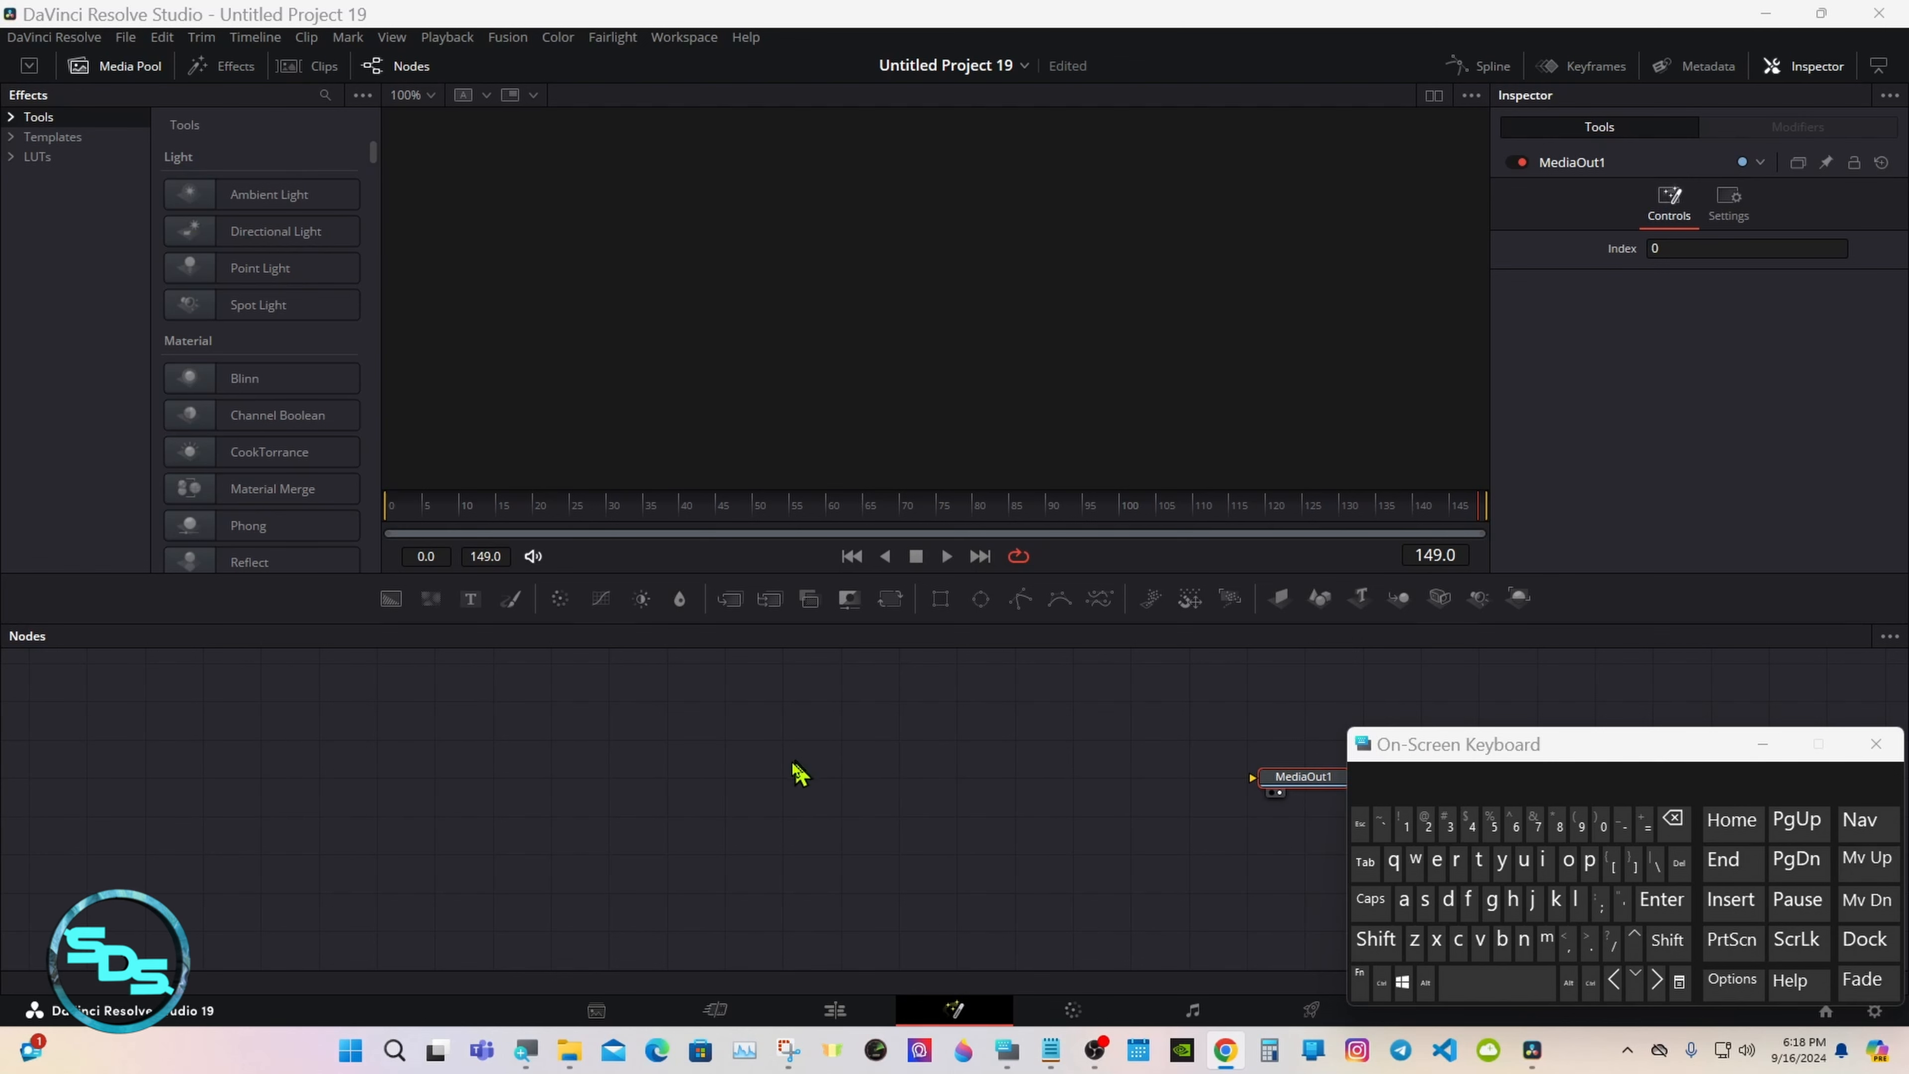
- Add an sStar shape node in the empty node area to the left of MediaOut1
click(755, 784)
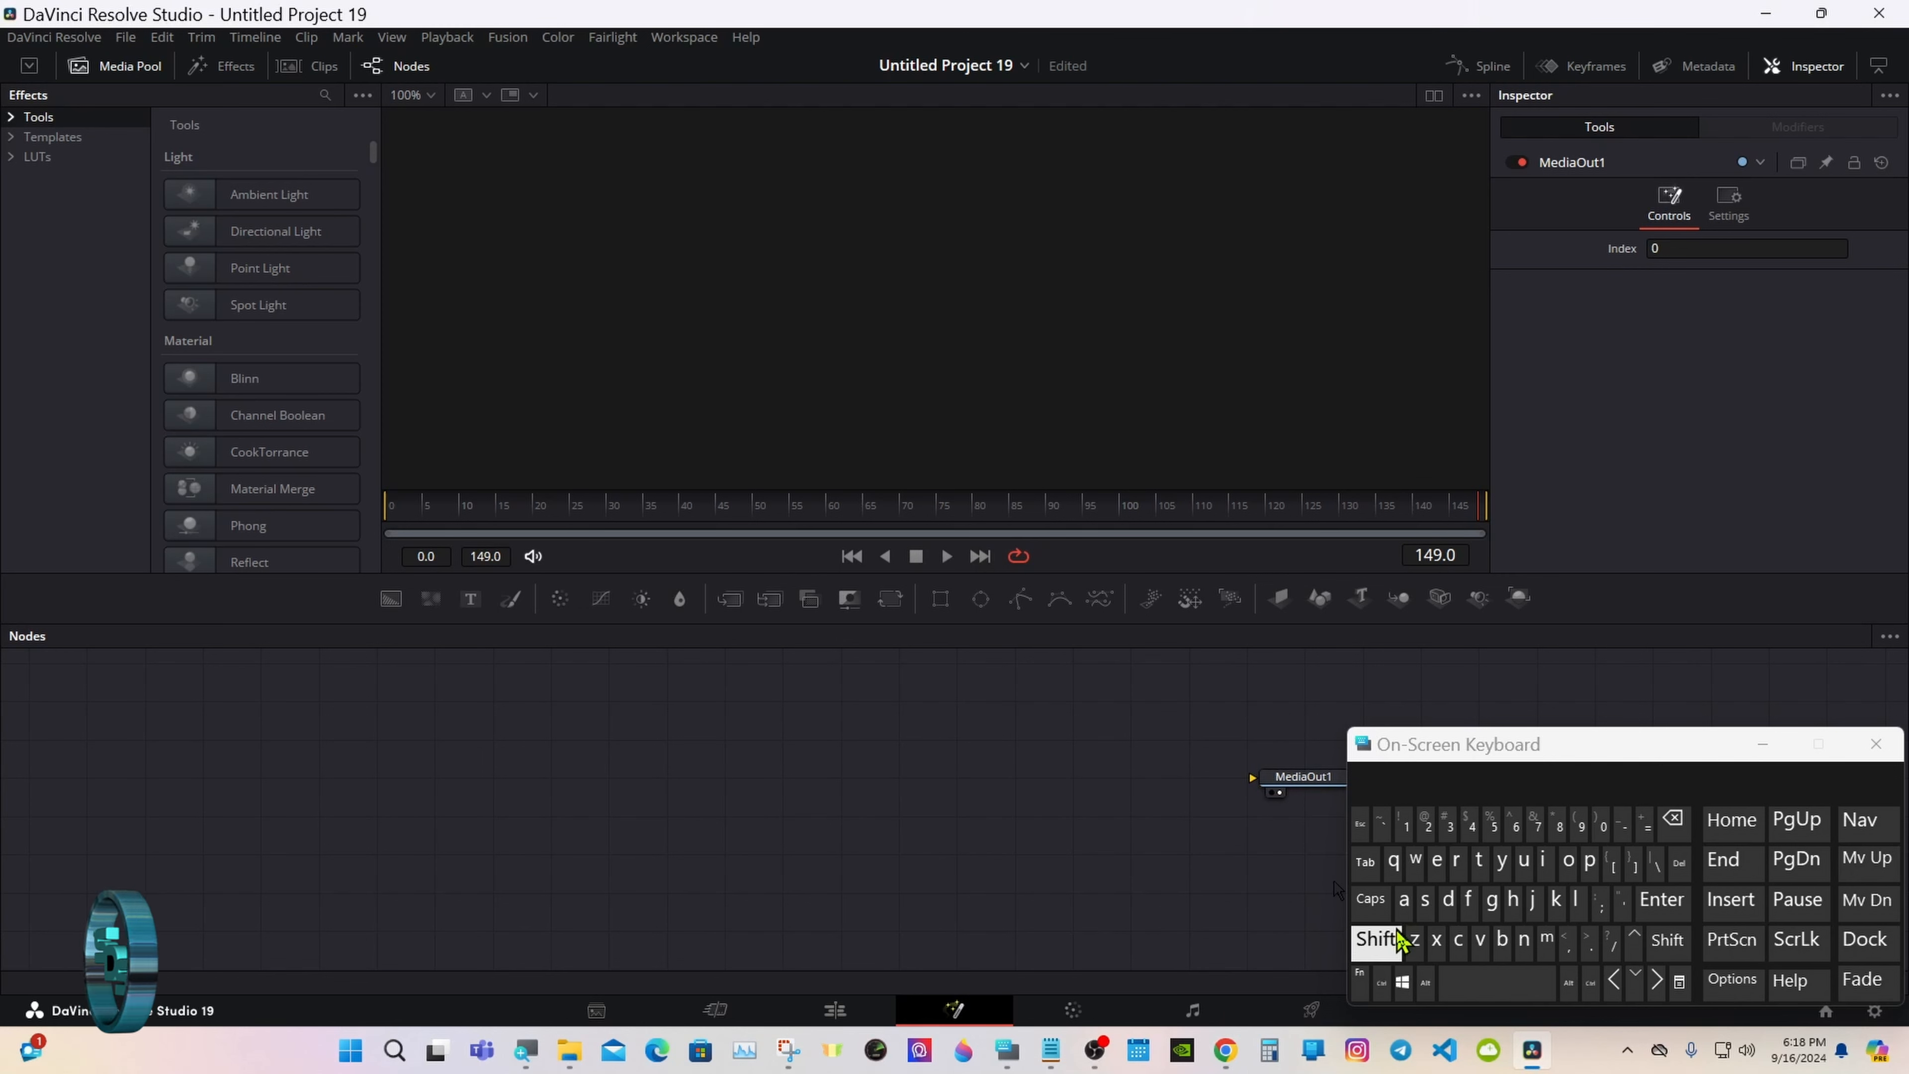
click(1376, 940)
click(1480, 985)
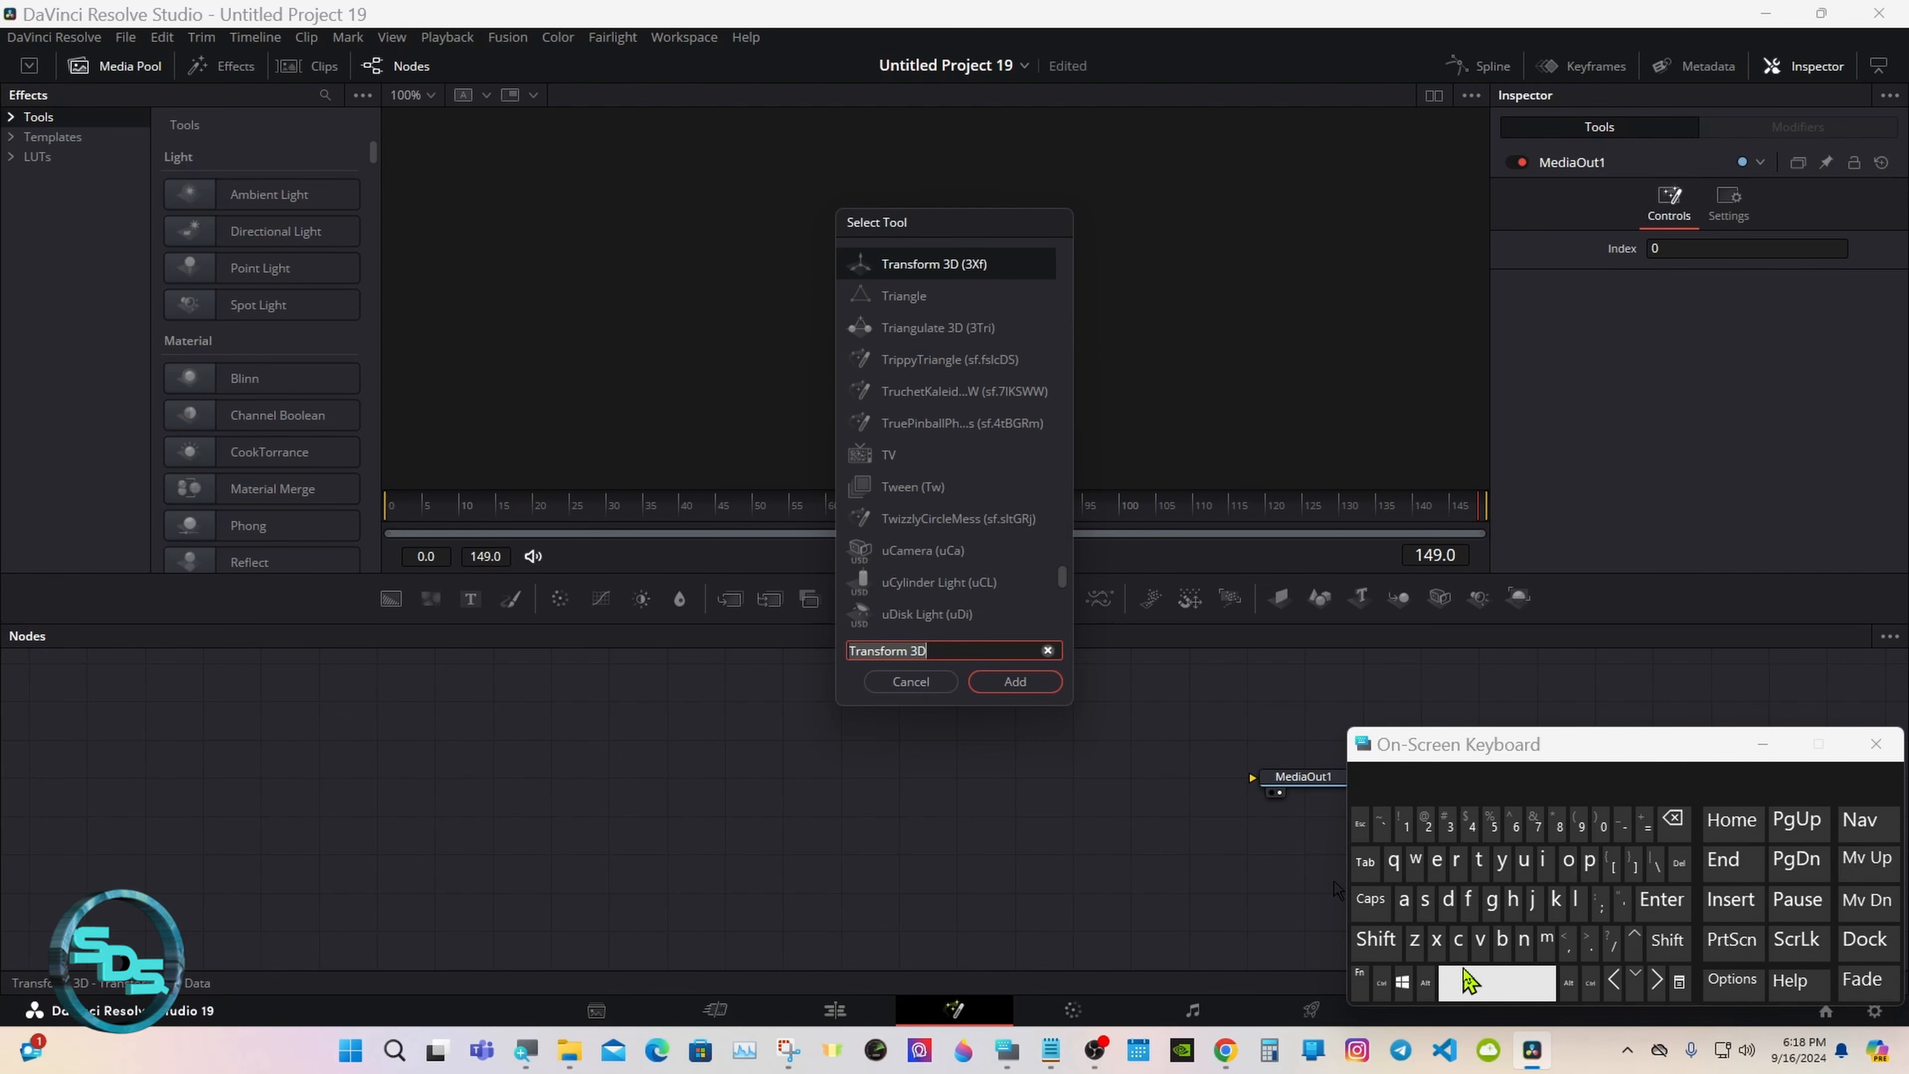
click(1425, 899)
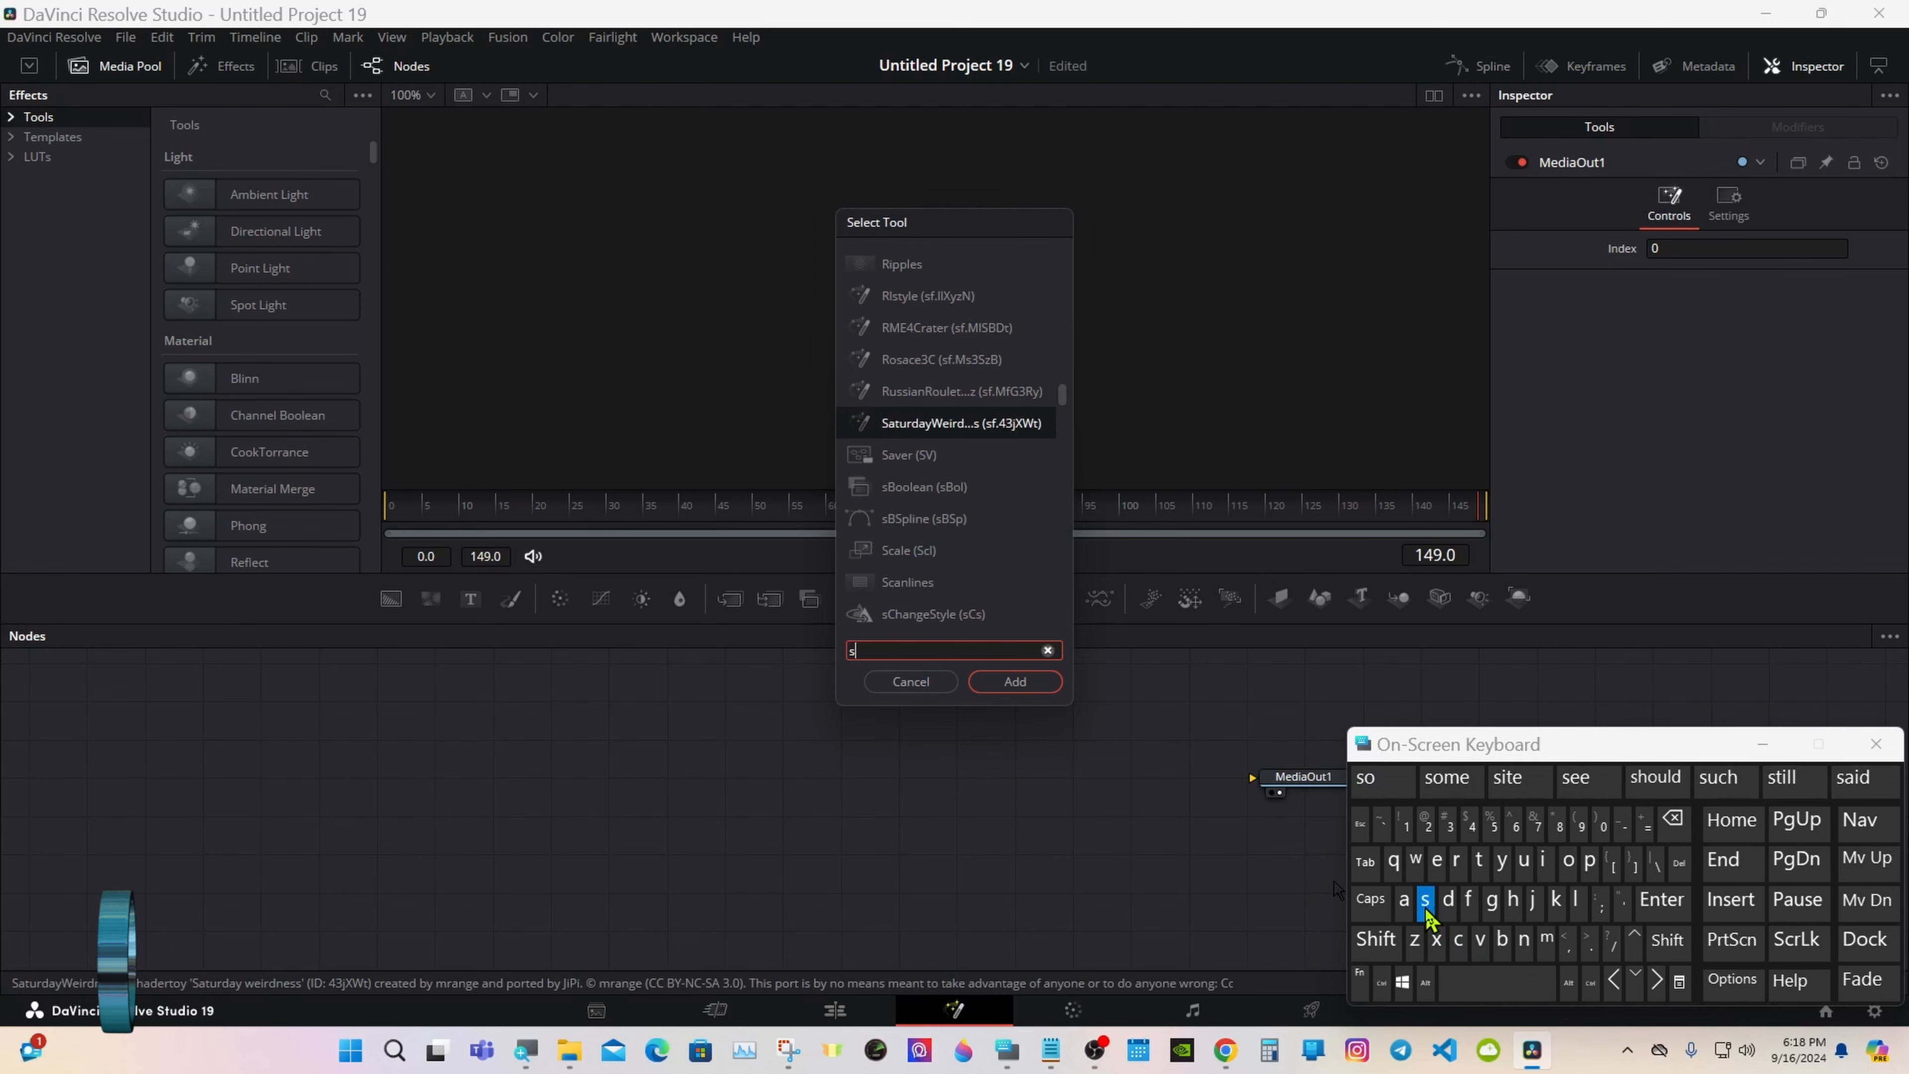
click(1478, 859)
click(1456, 860)
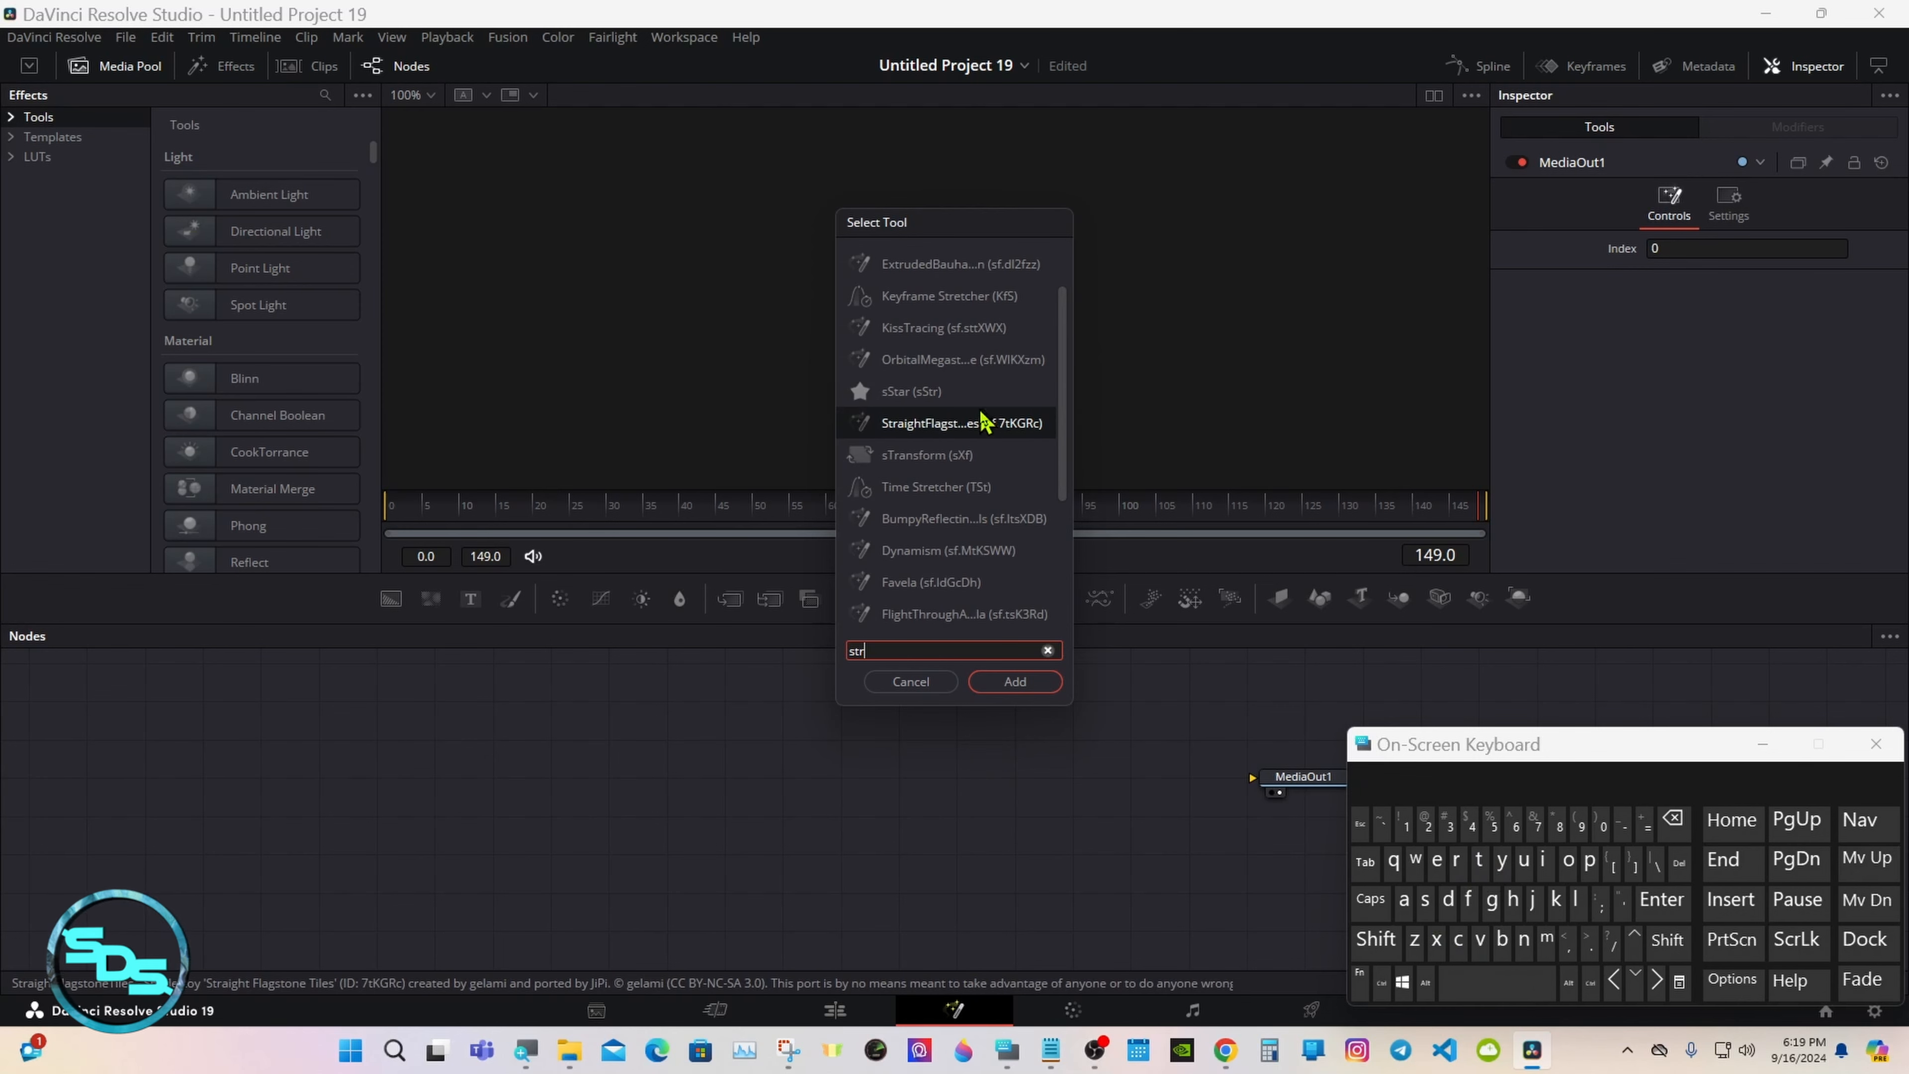
click(959, 393)
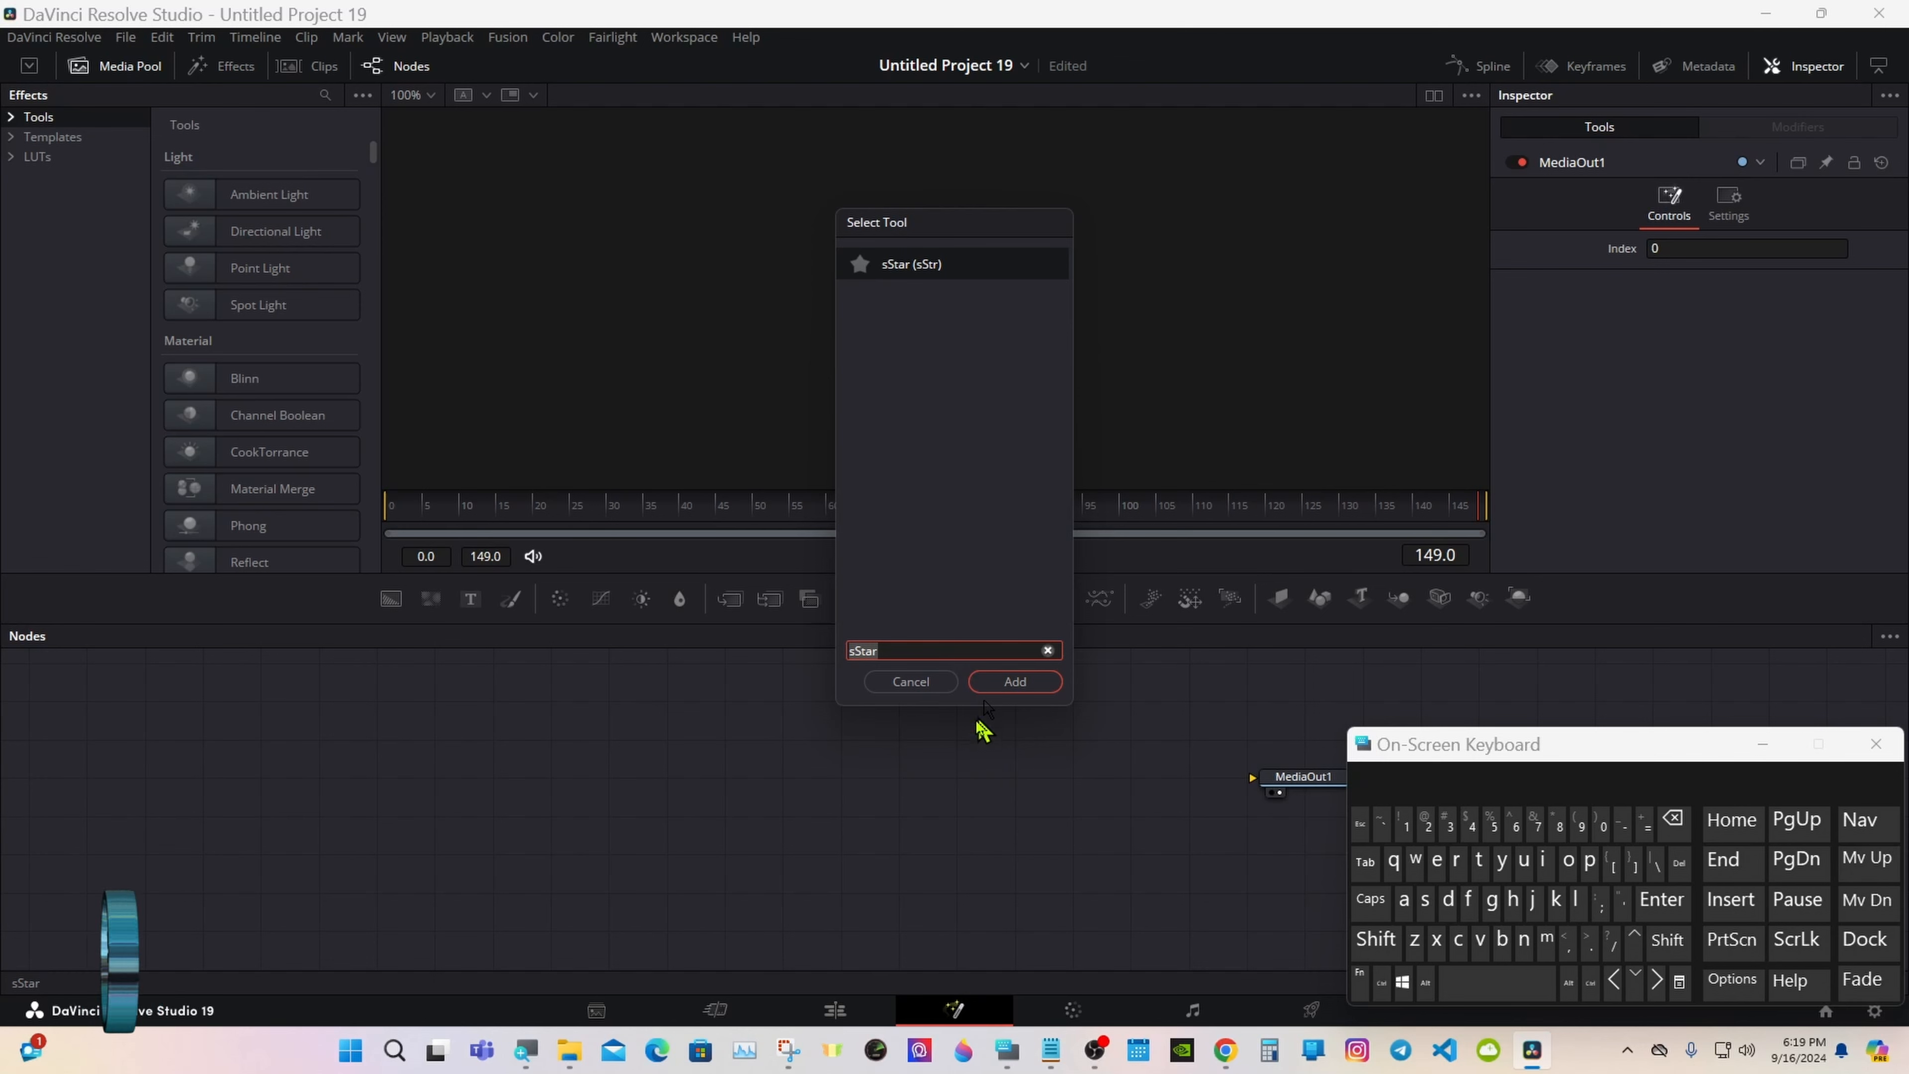
click(1015, 681)
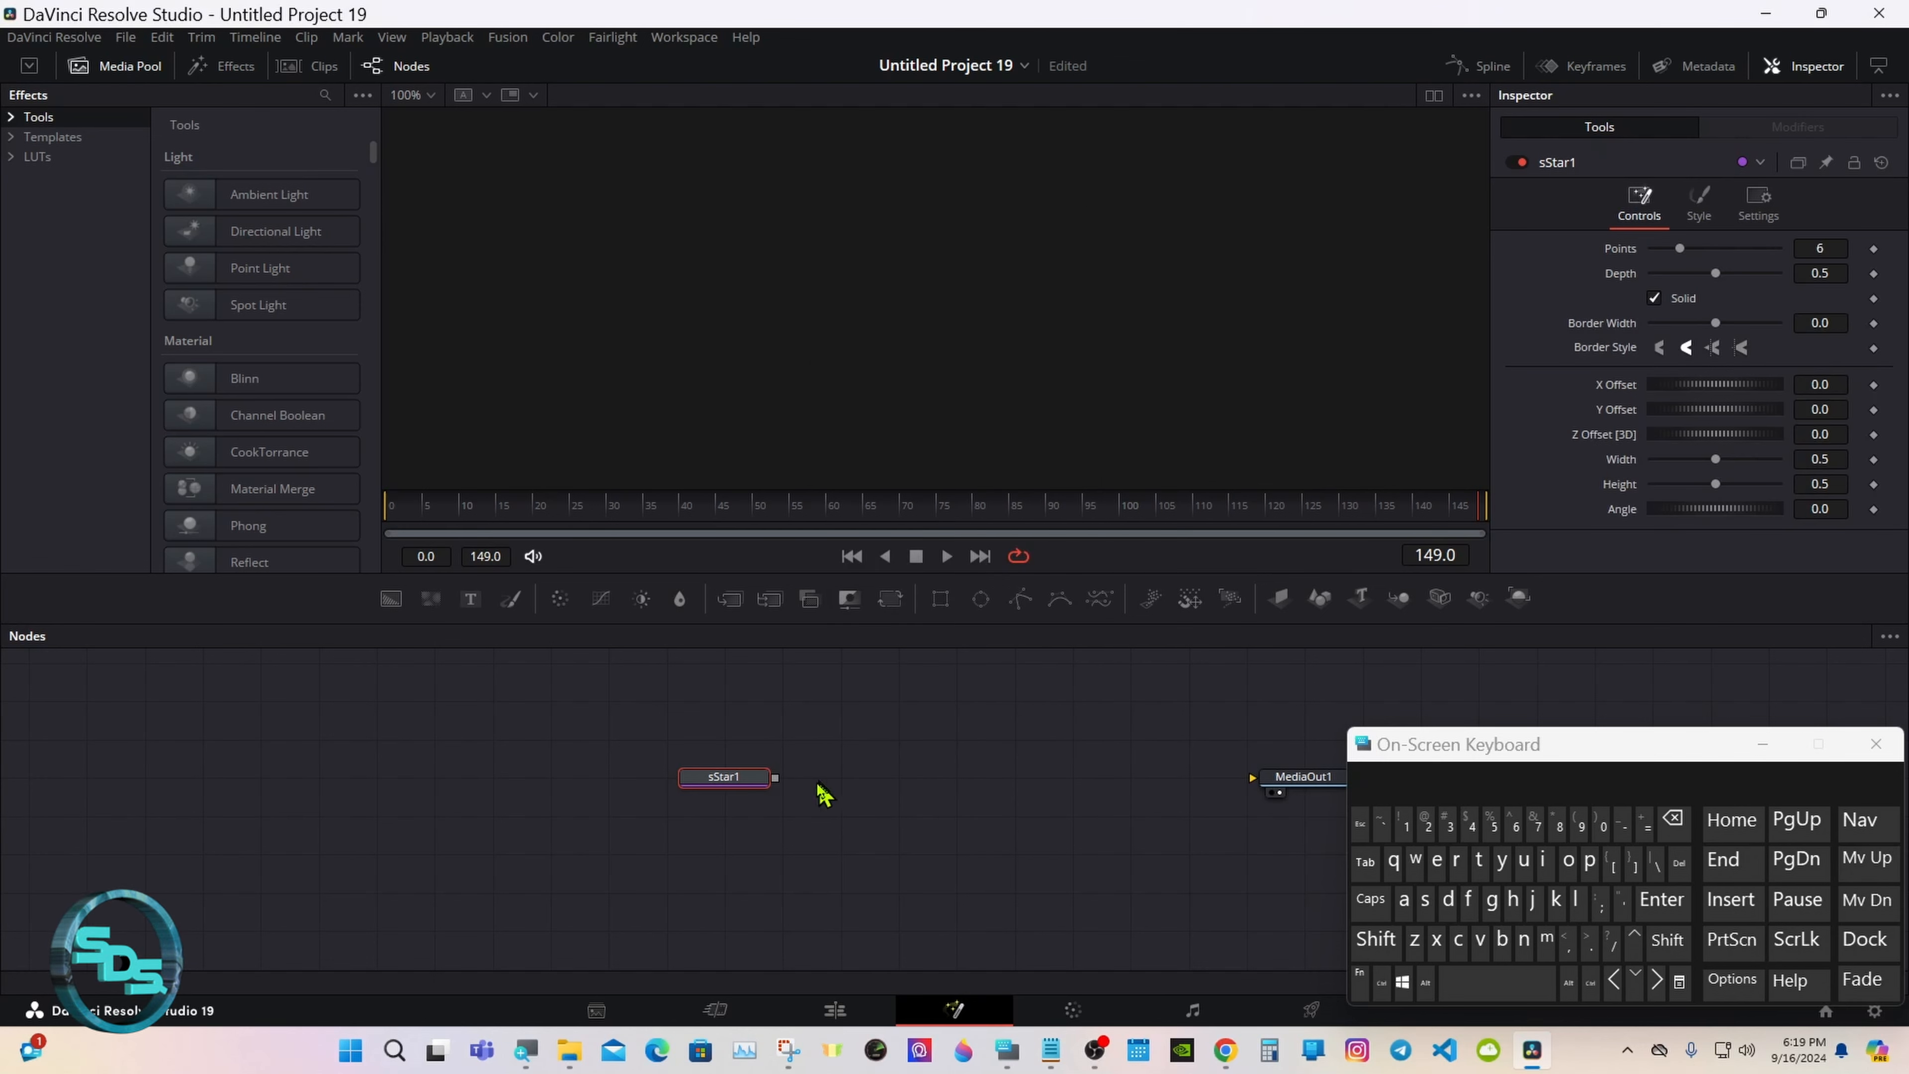
- Add a second sStar node directly below the first one, leaving it unconnected
click(727, 863)
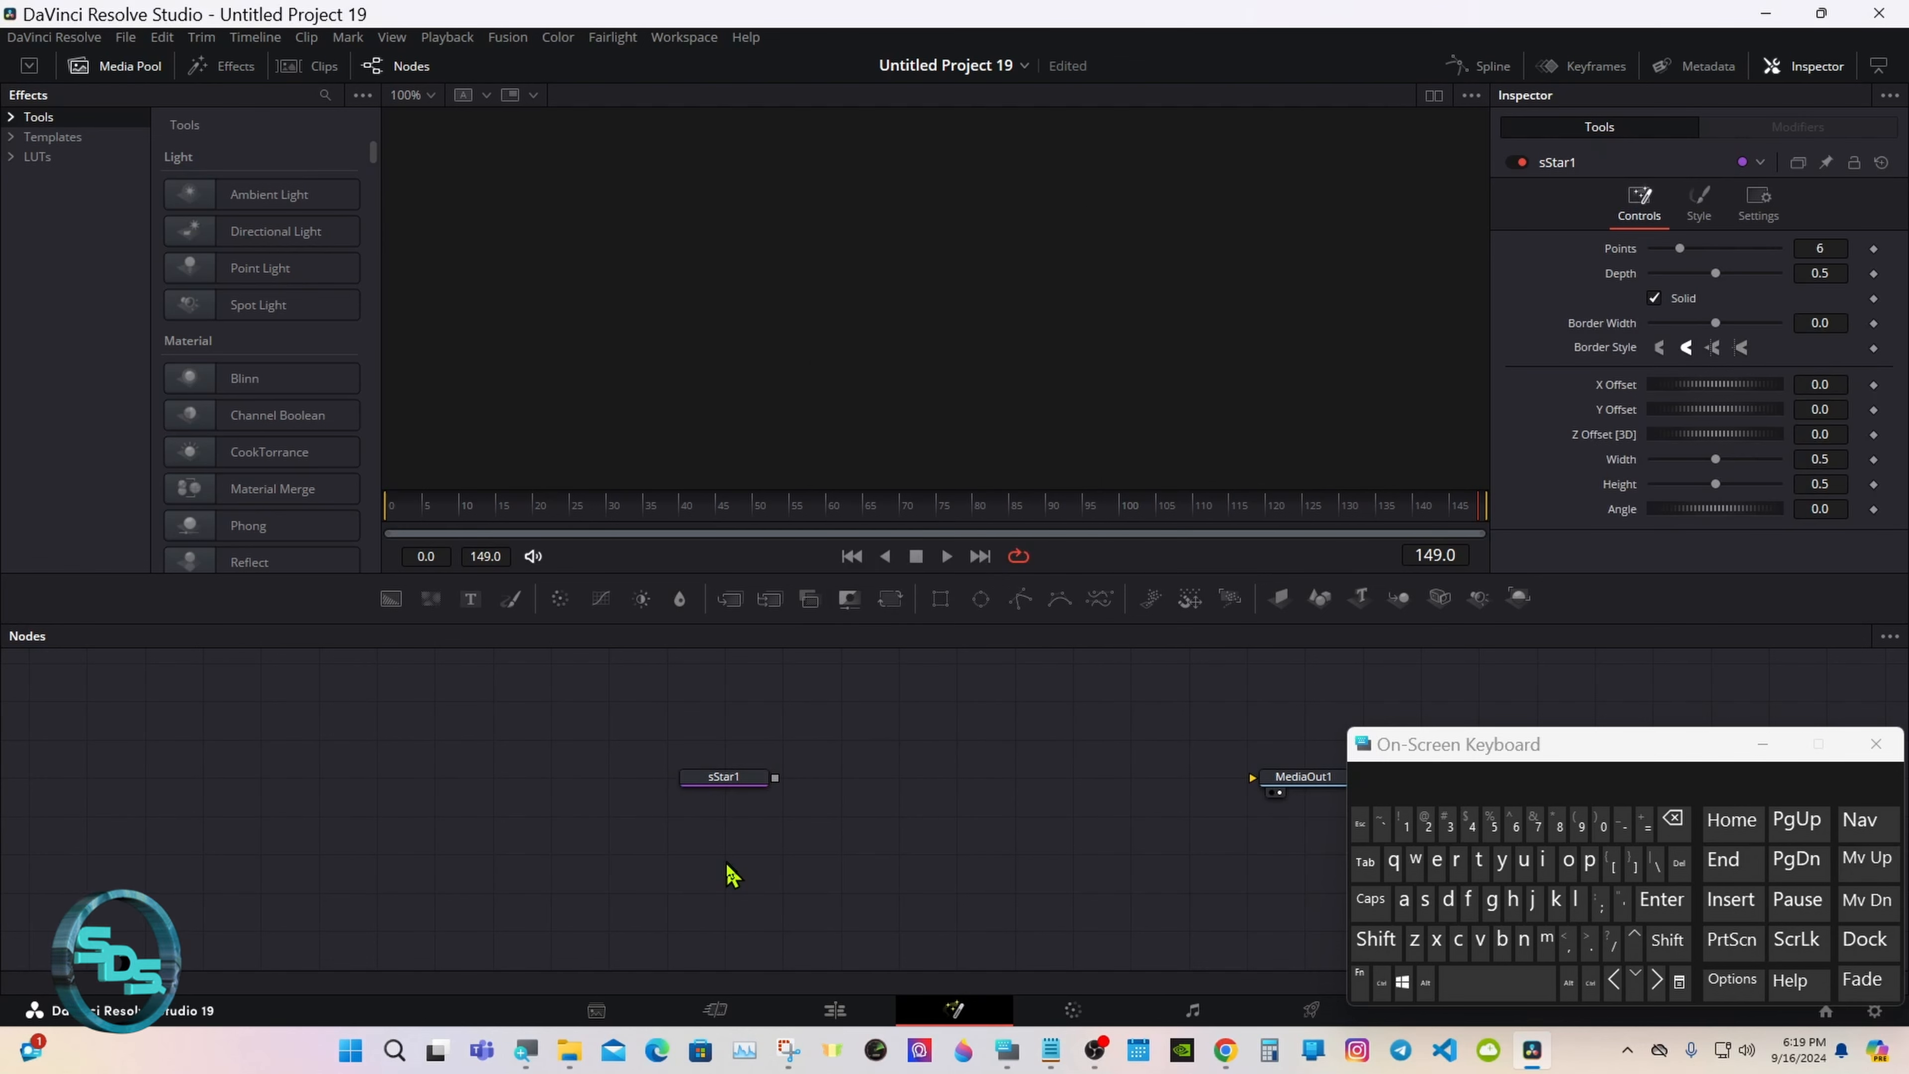
click(1375, 938)
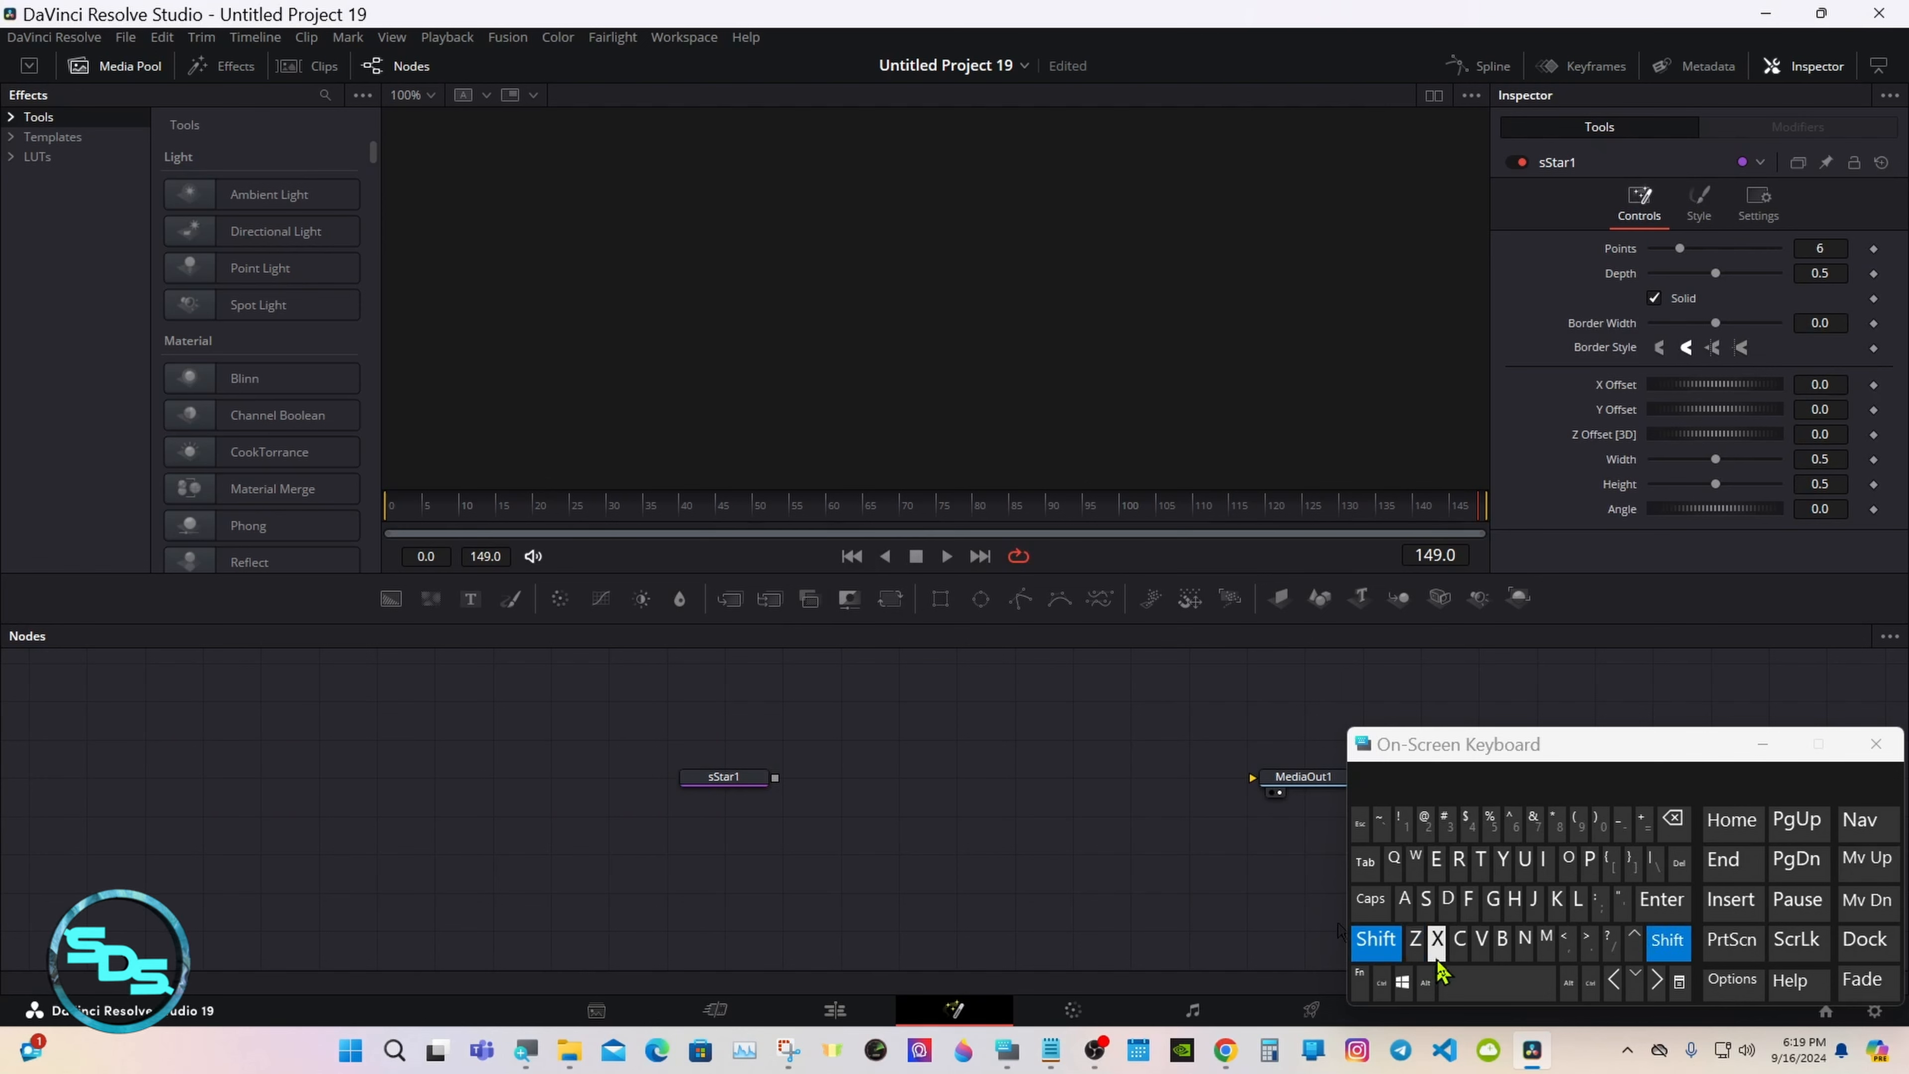
click(1473, 982)
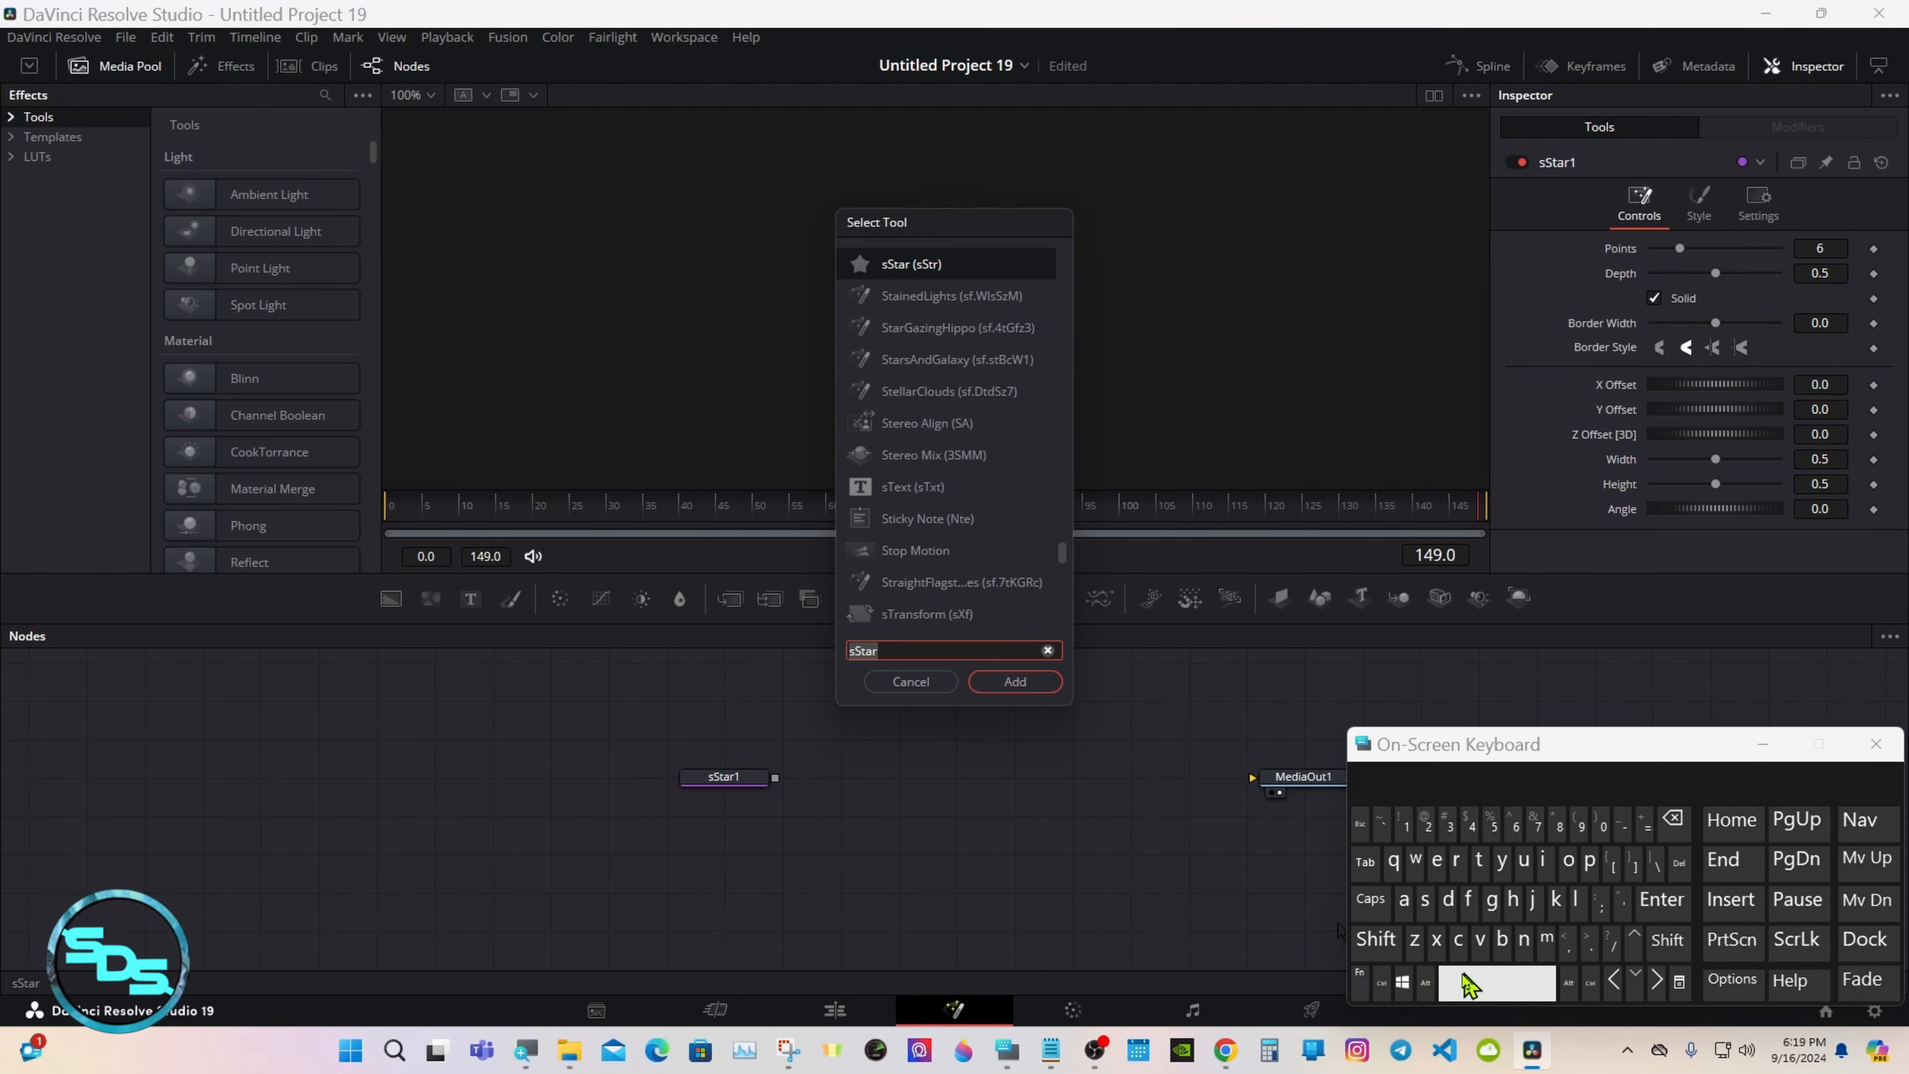
click(1027, 684)
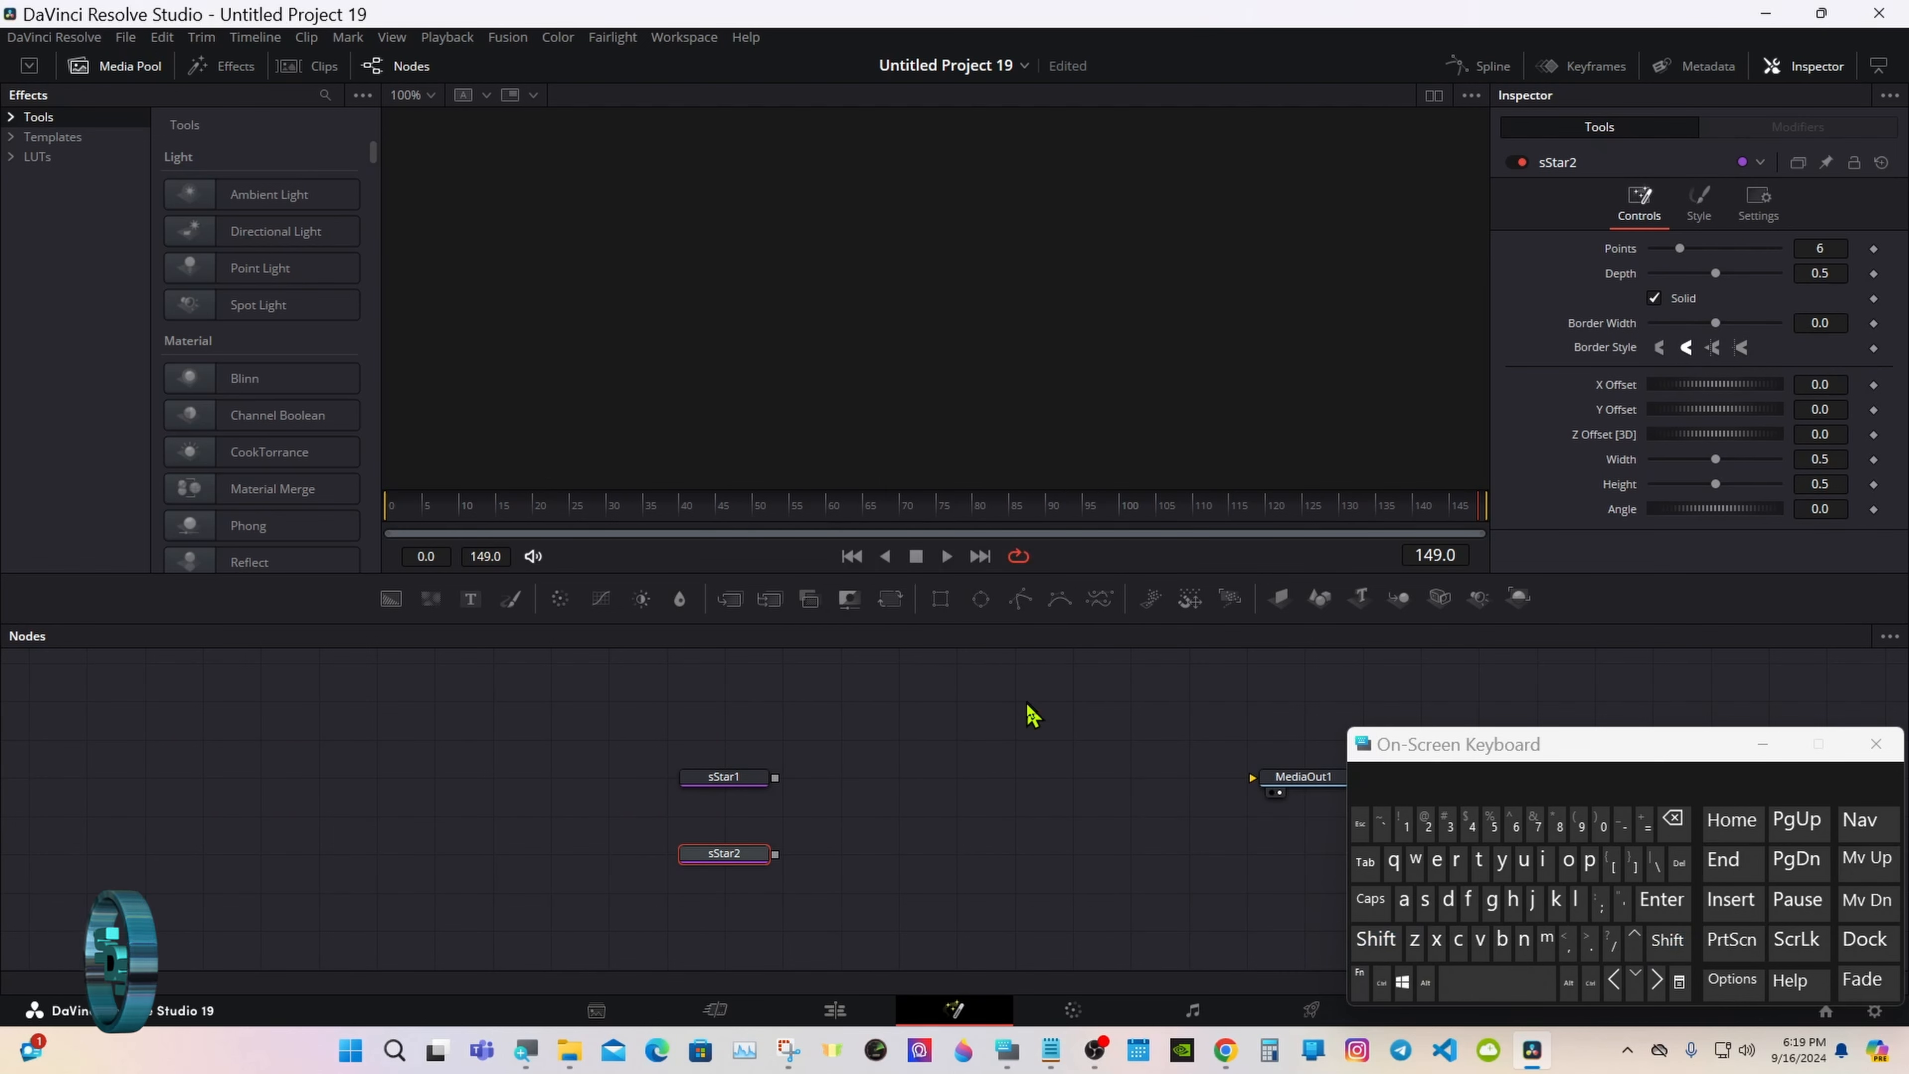
- Attach an Extrude 3D node to the output of sStar1 and shift it slightly to the right
click(742, 784)
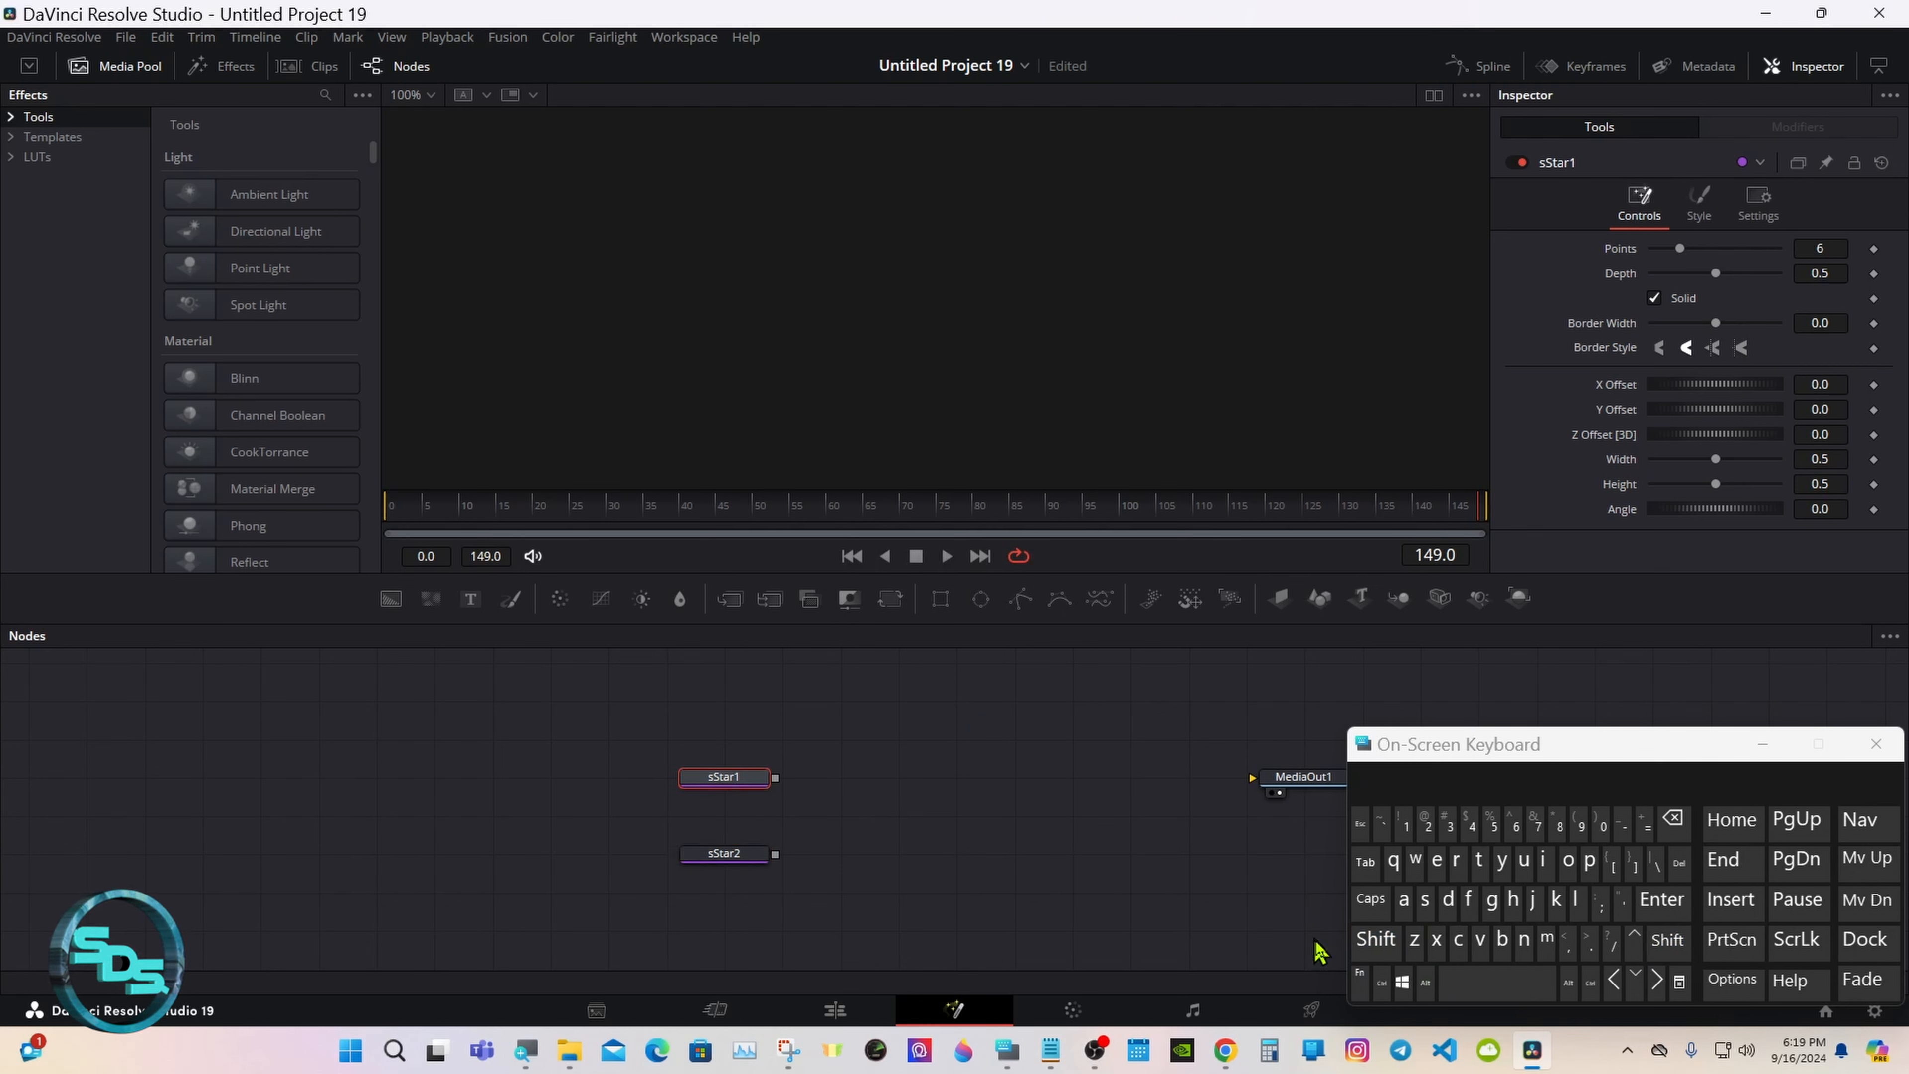
click(1375, 940)
click(1523, 994)
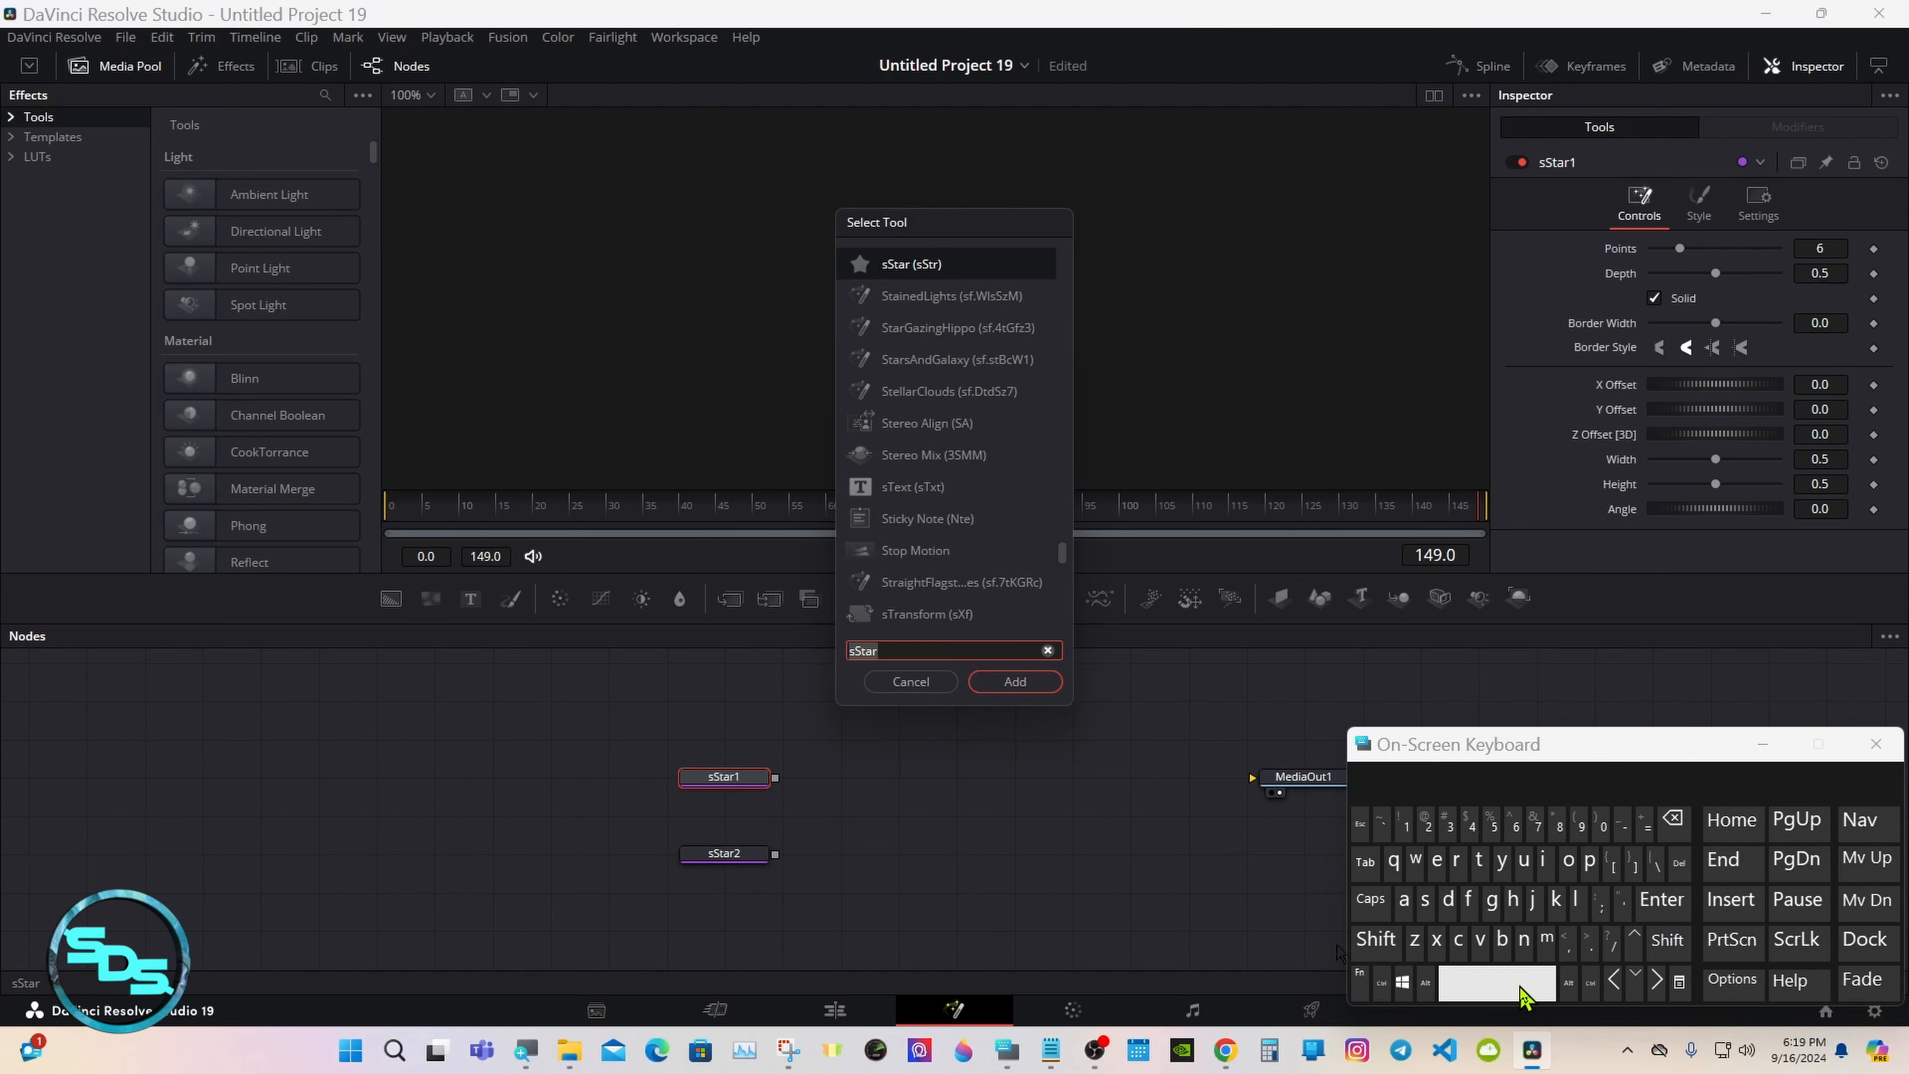
click(1437, 872)
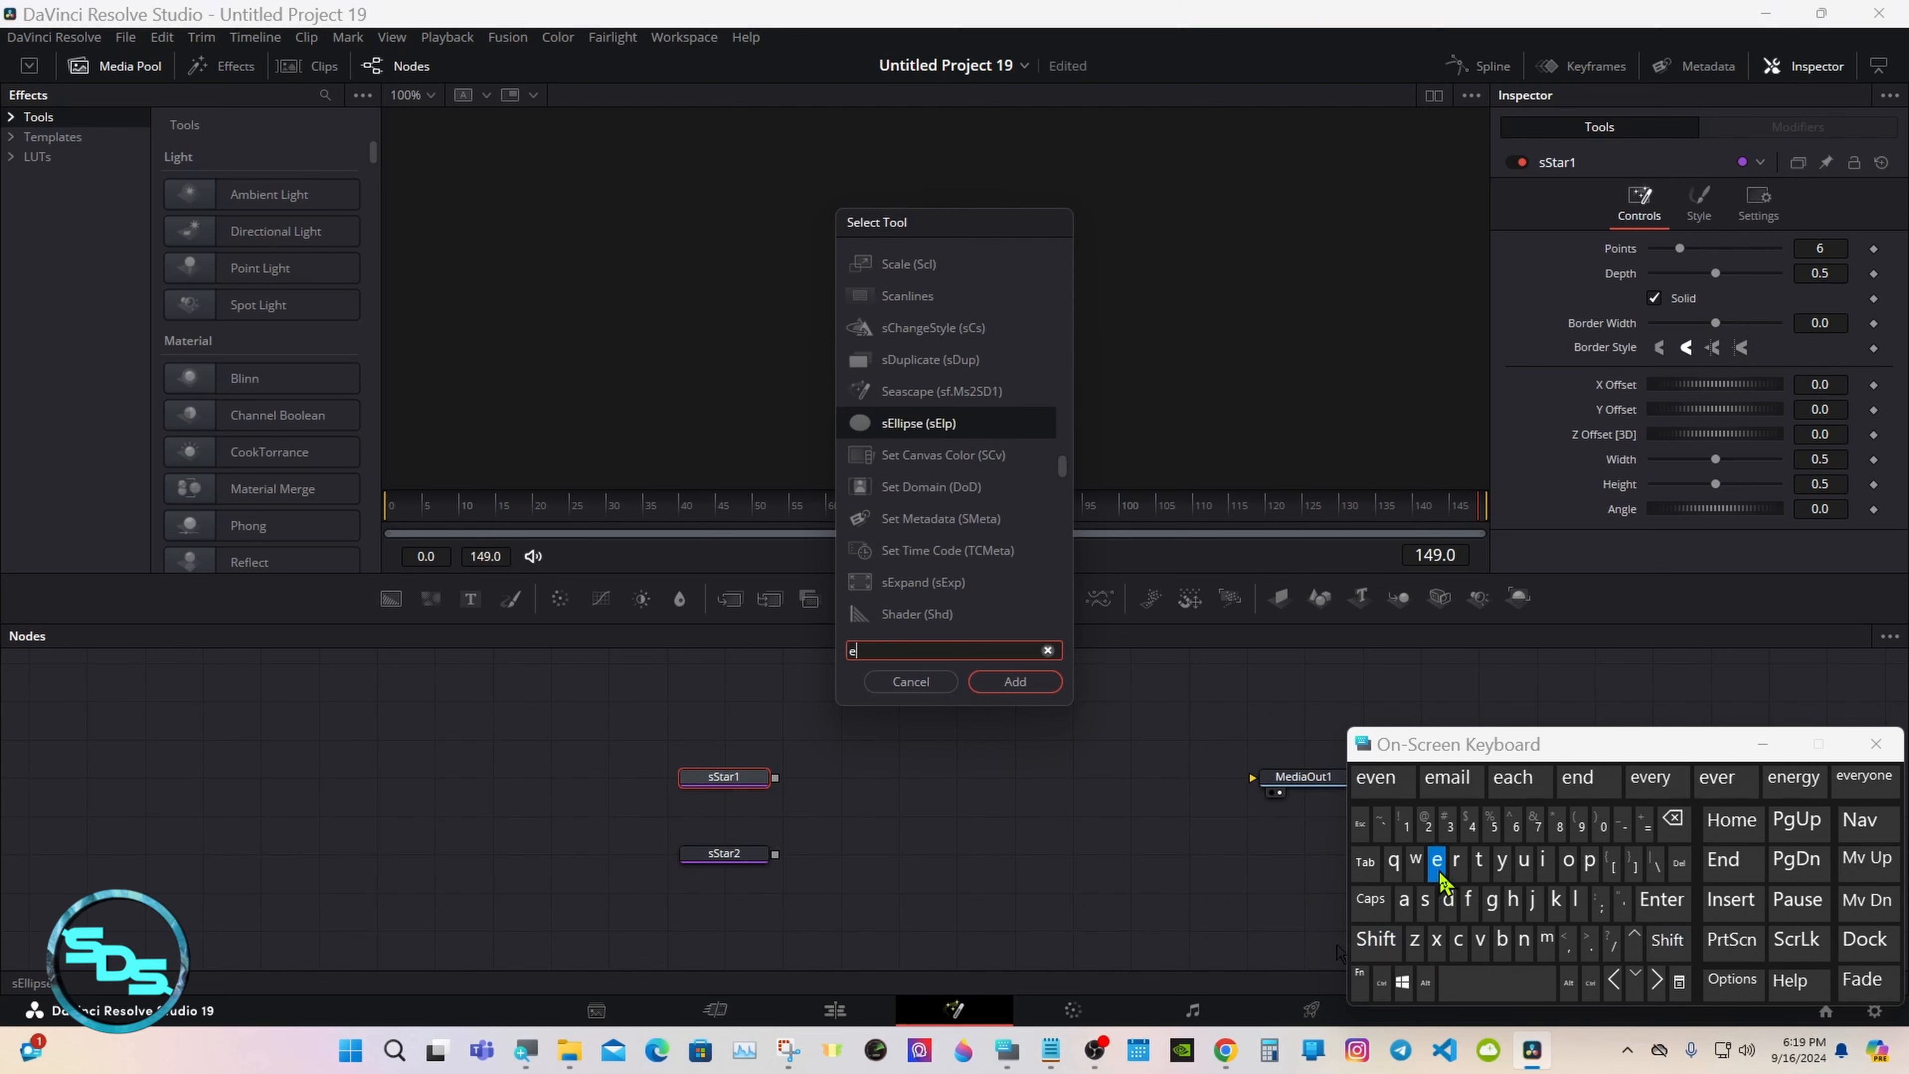
click(1436, 940)
click(1482, 880)
click(1456, 861)
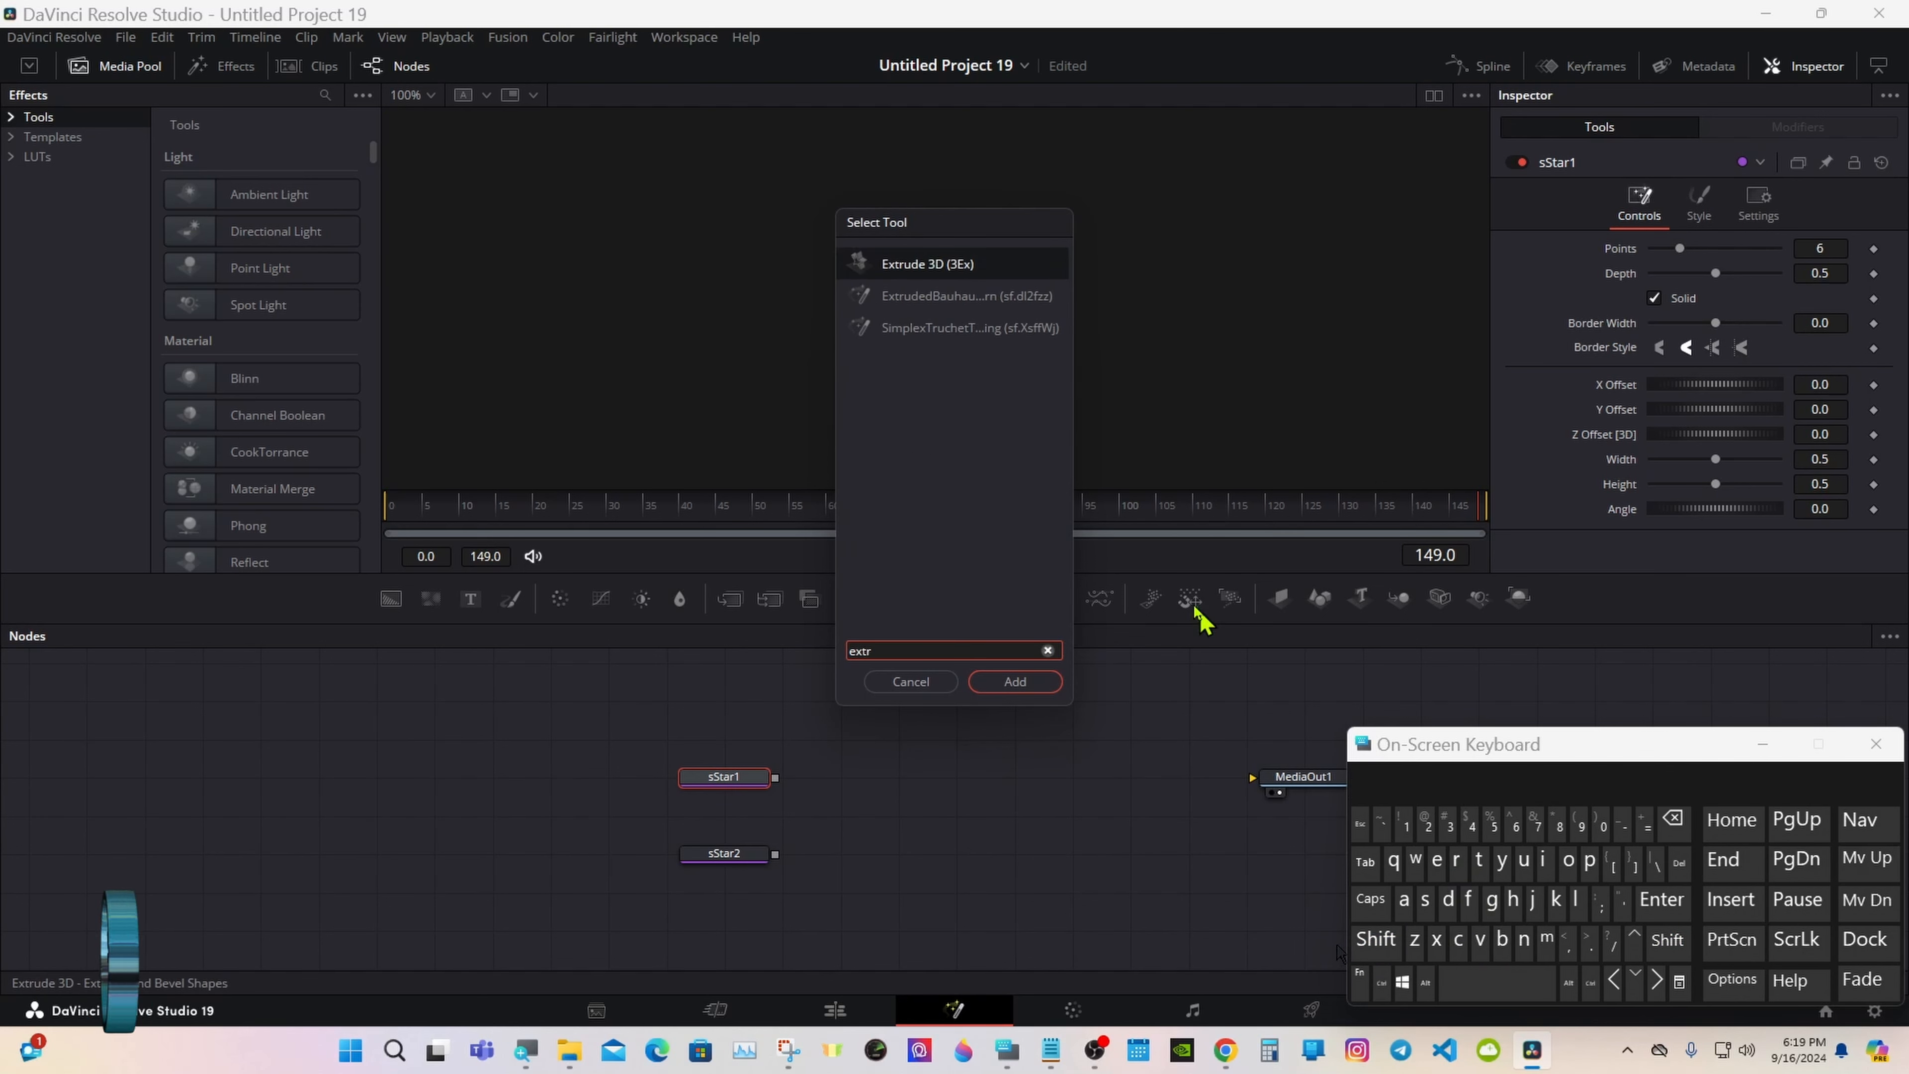
click(946, 267)
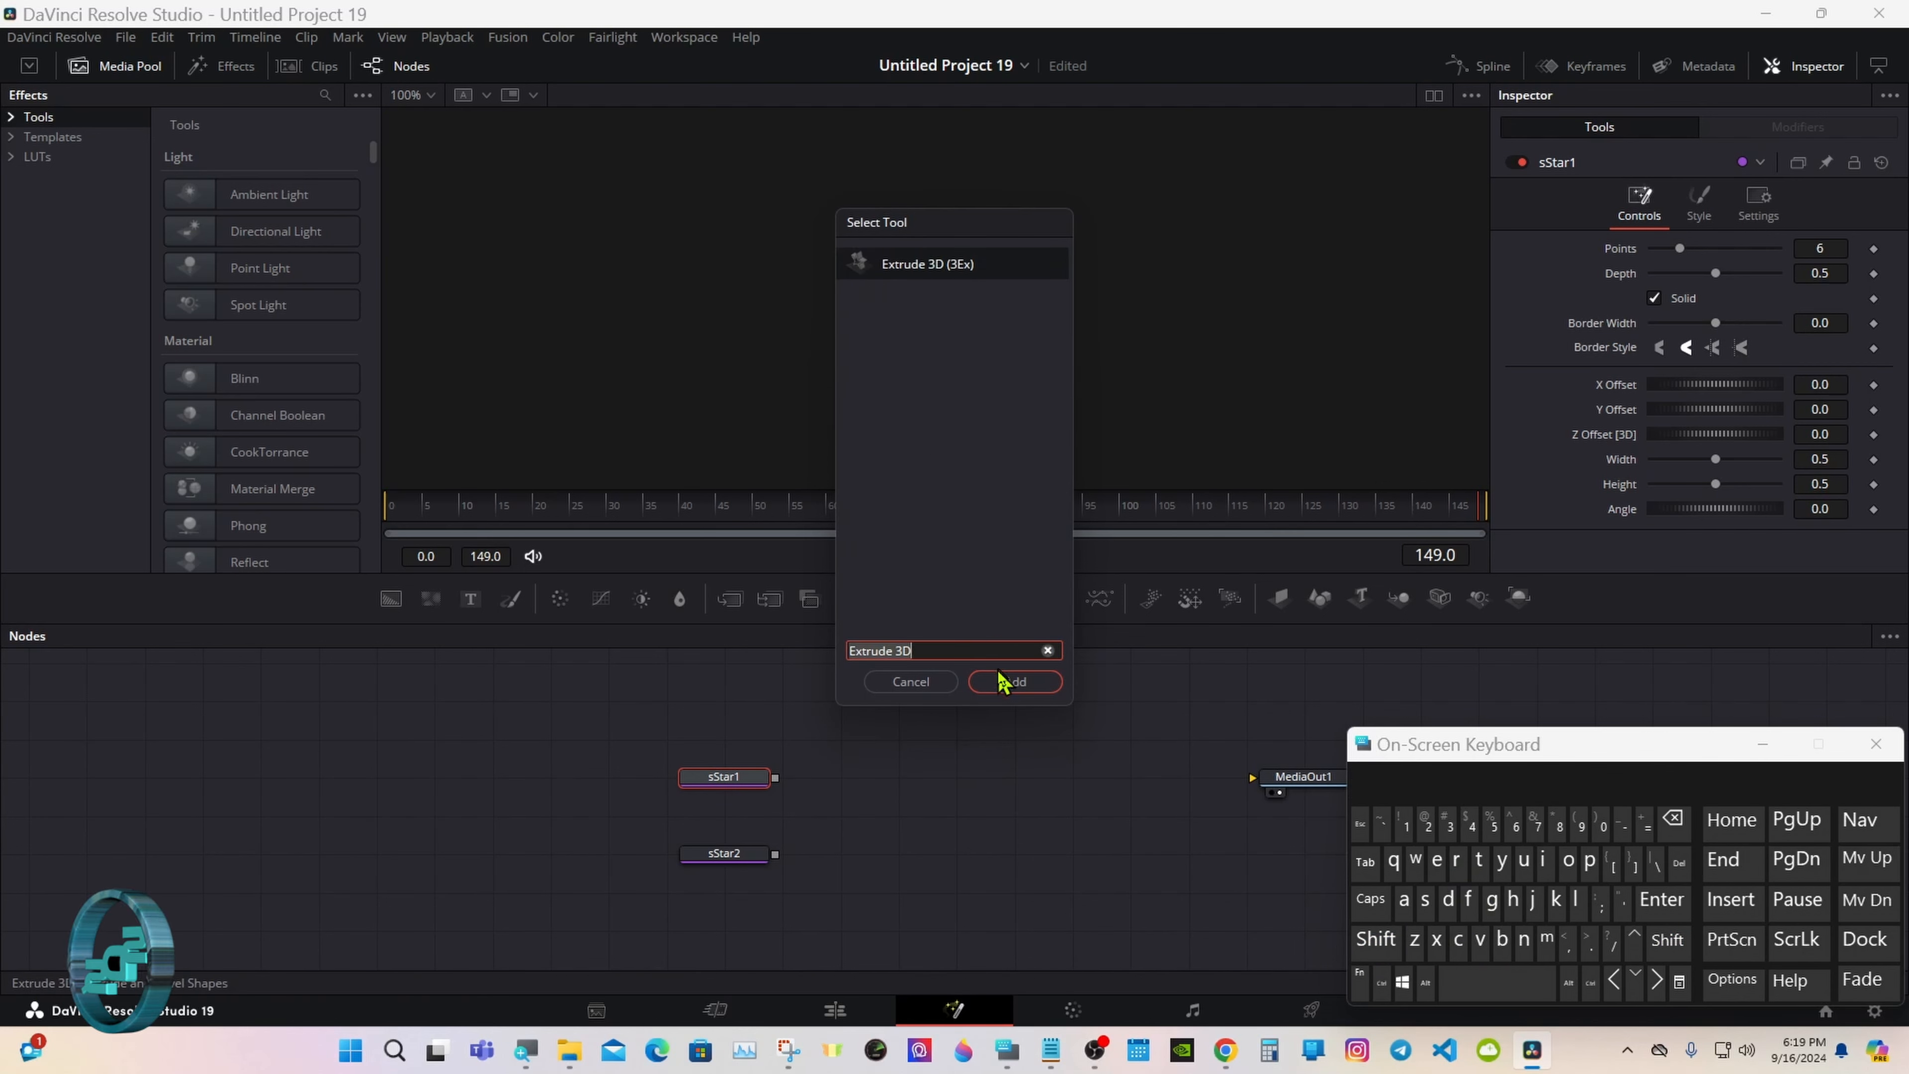
click(1012, 680)
drag(915, 788, 973, 787)
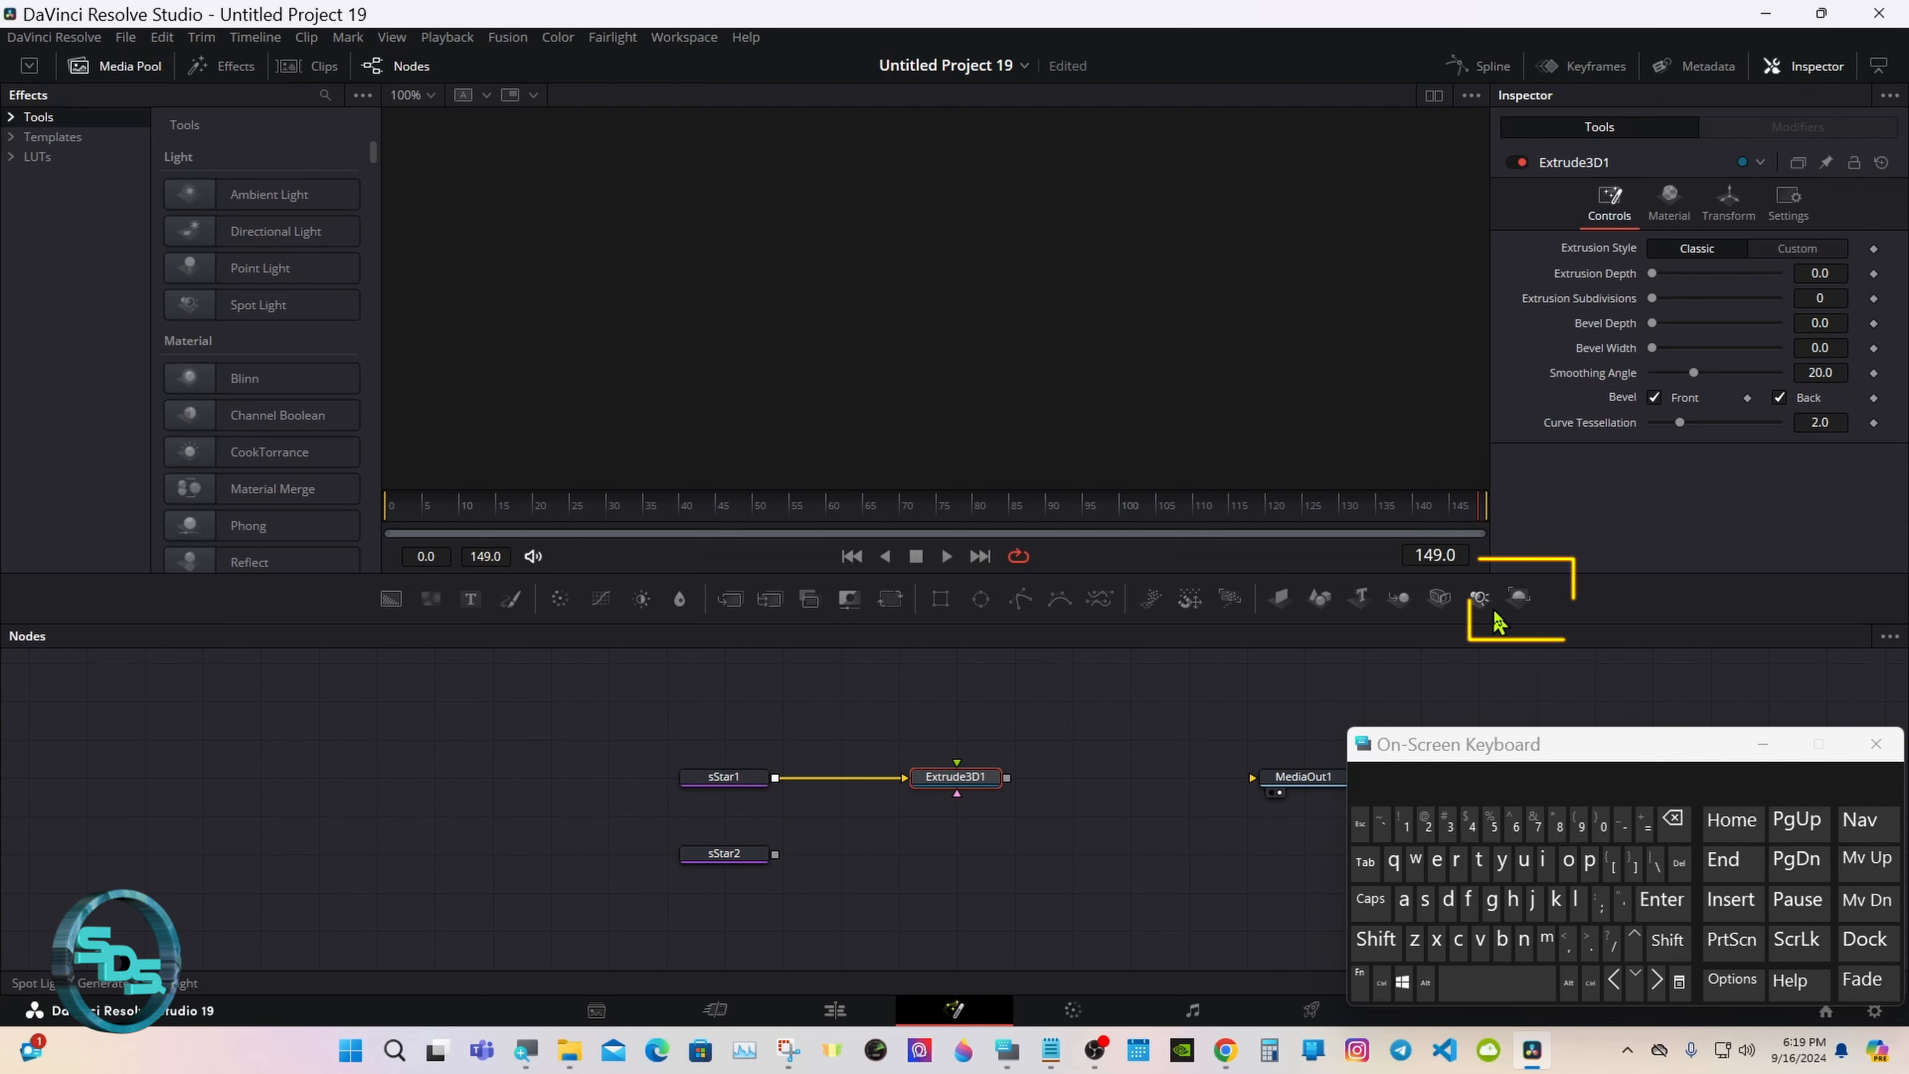
- Add a Renderer 3D node after Extrude3D1, connect its output to MediaOut1, and place it next to MediaOut1
click(1520, 598)
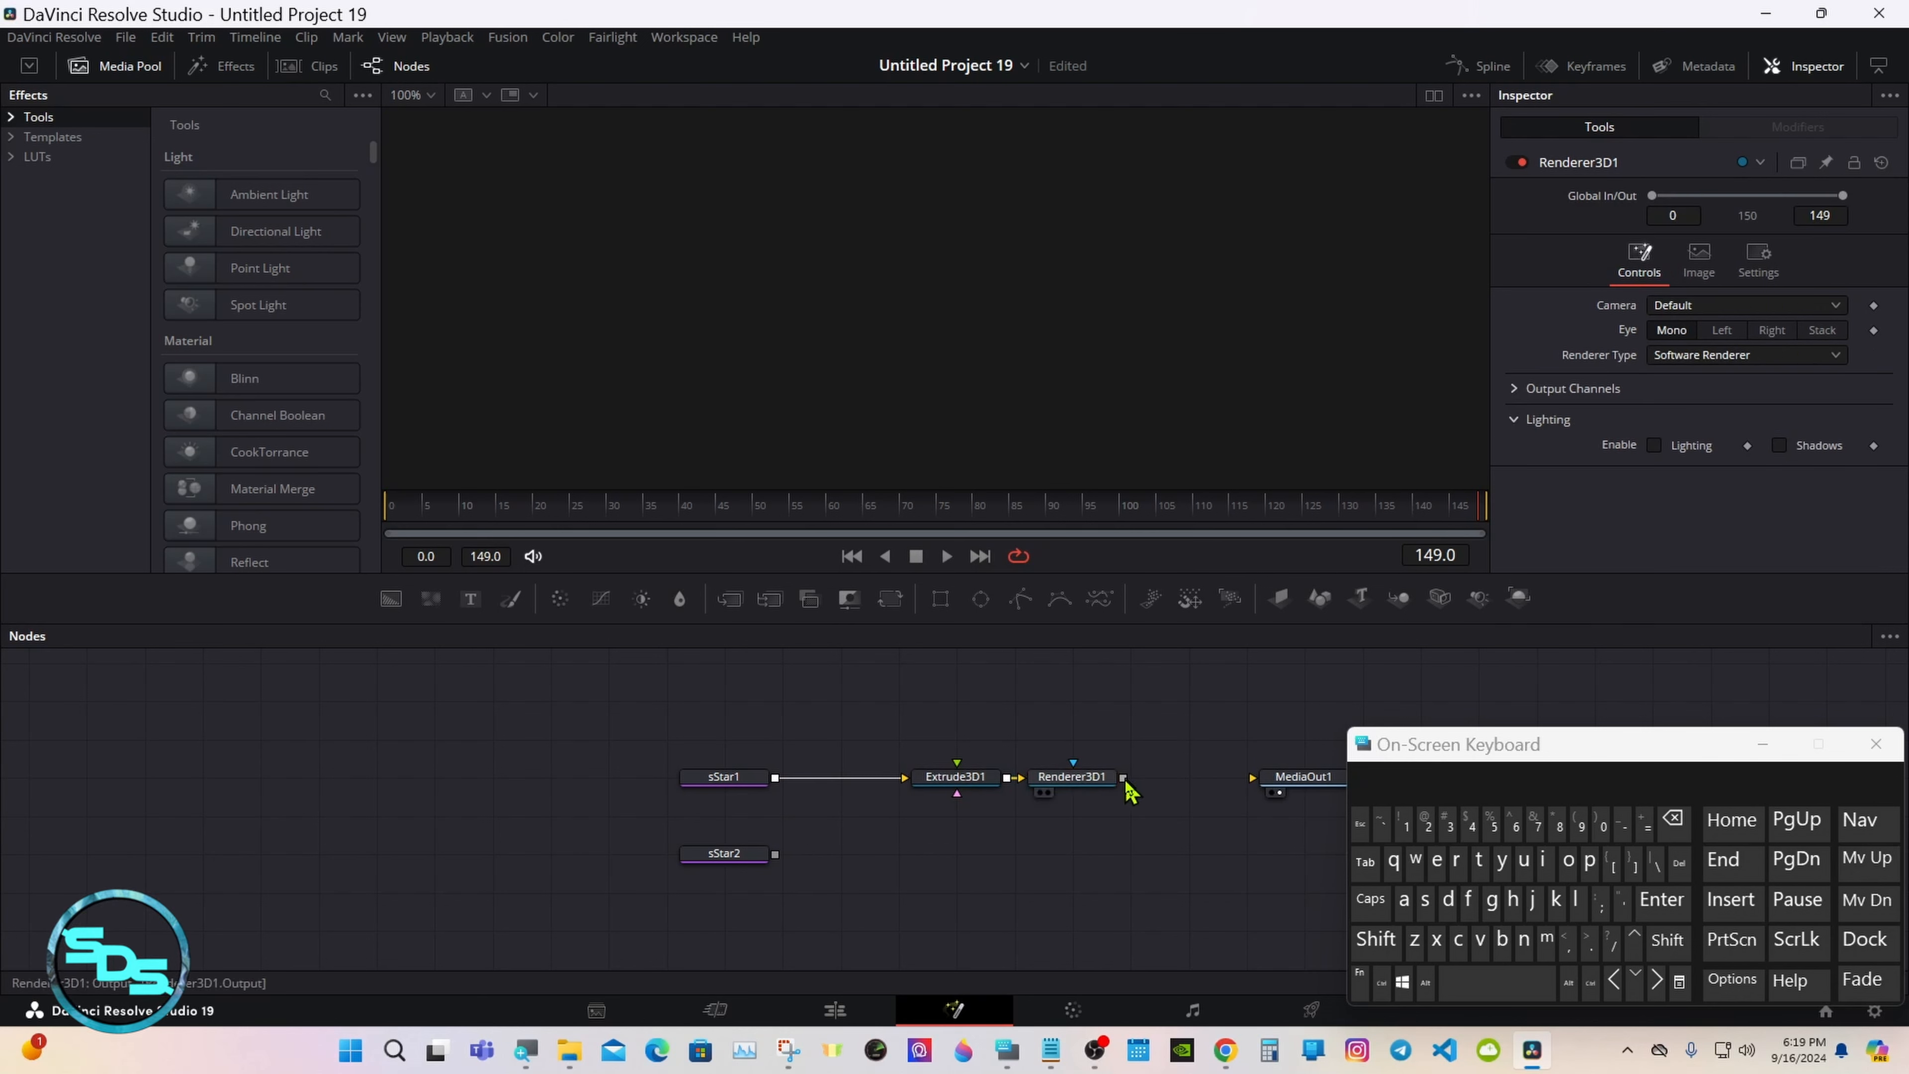
drag(1123, 777, 1258, 779)
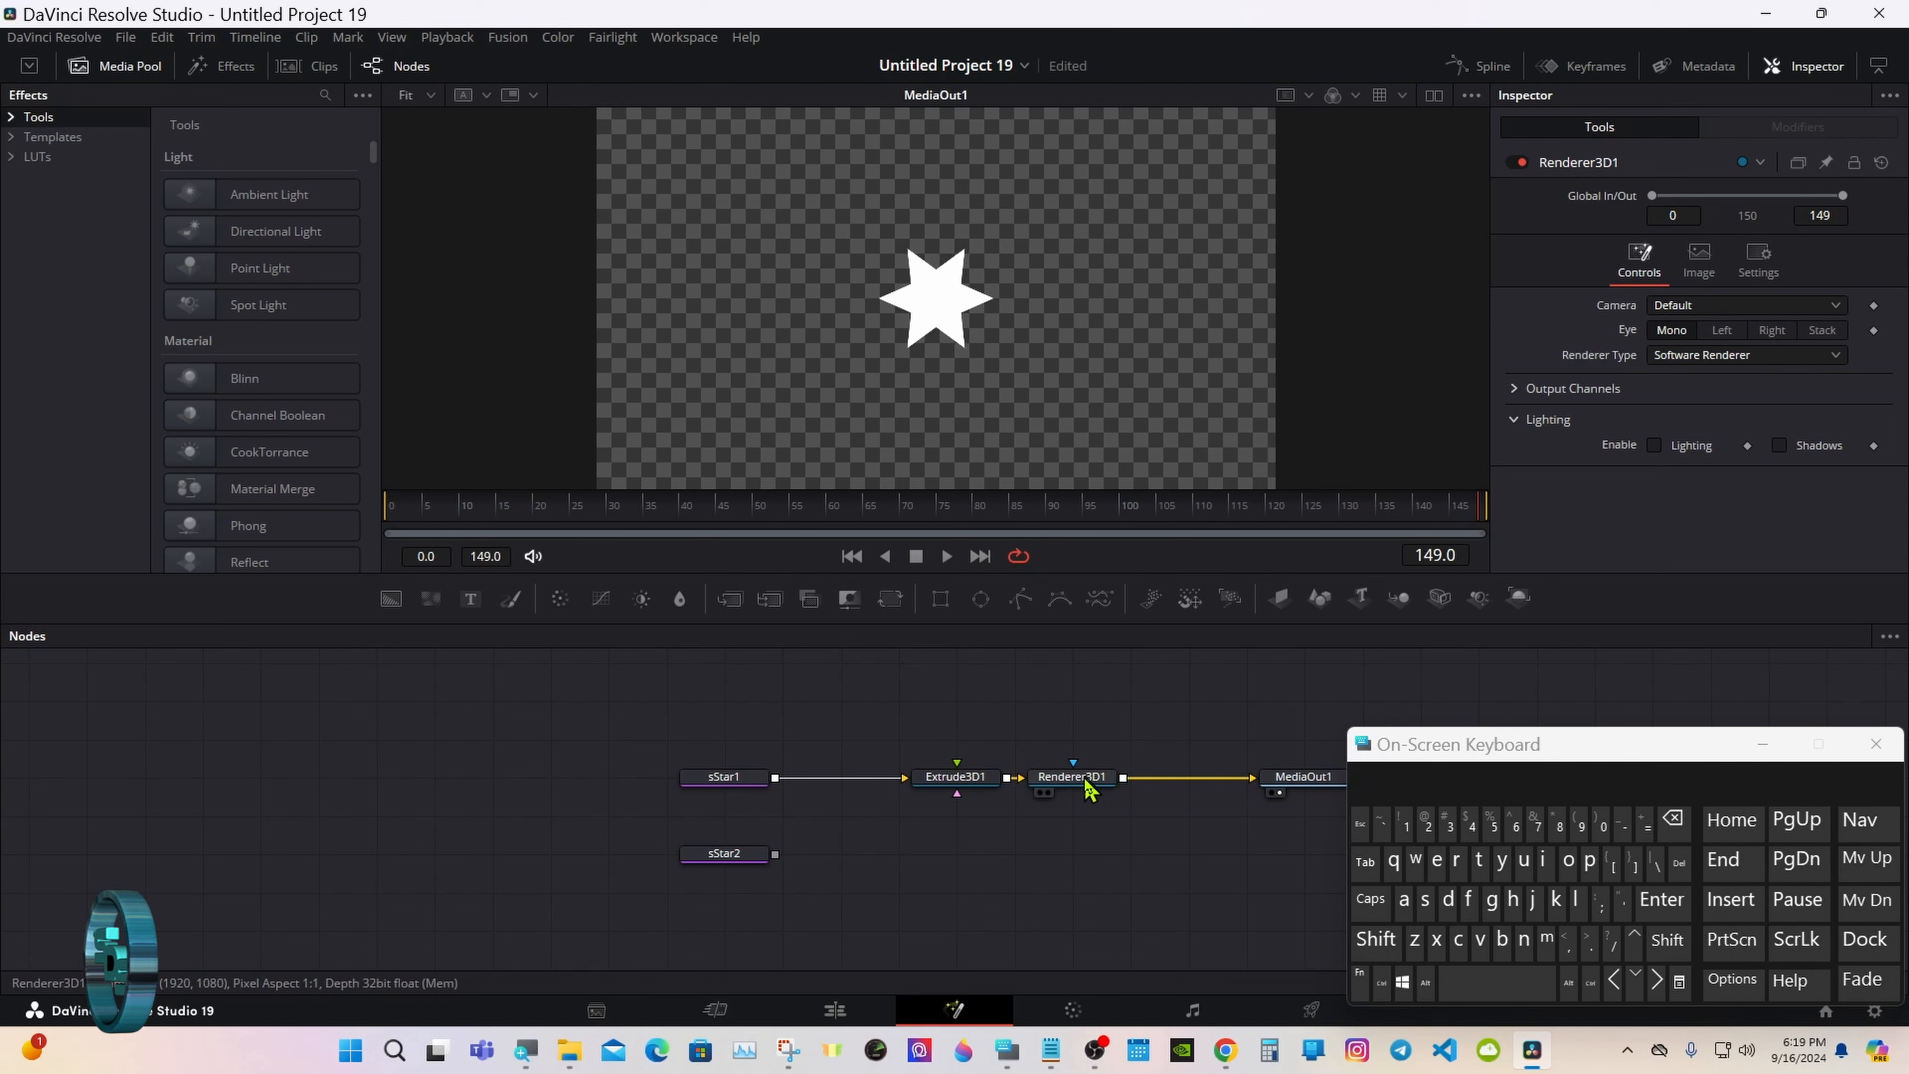
drag(1092, 786, 1207, 786)
- Insert a Merge 3D node between Extrude3D1 and Renderer3D1, spacing the neighbouring nodes apart to make room
drag(956, 786, 899, 785)
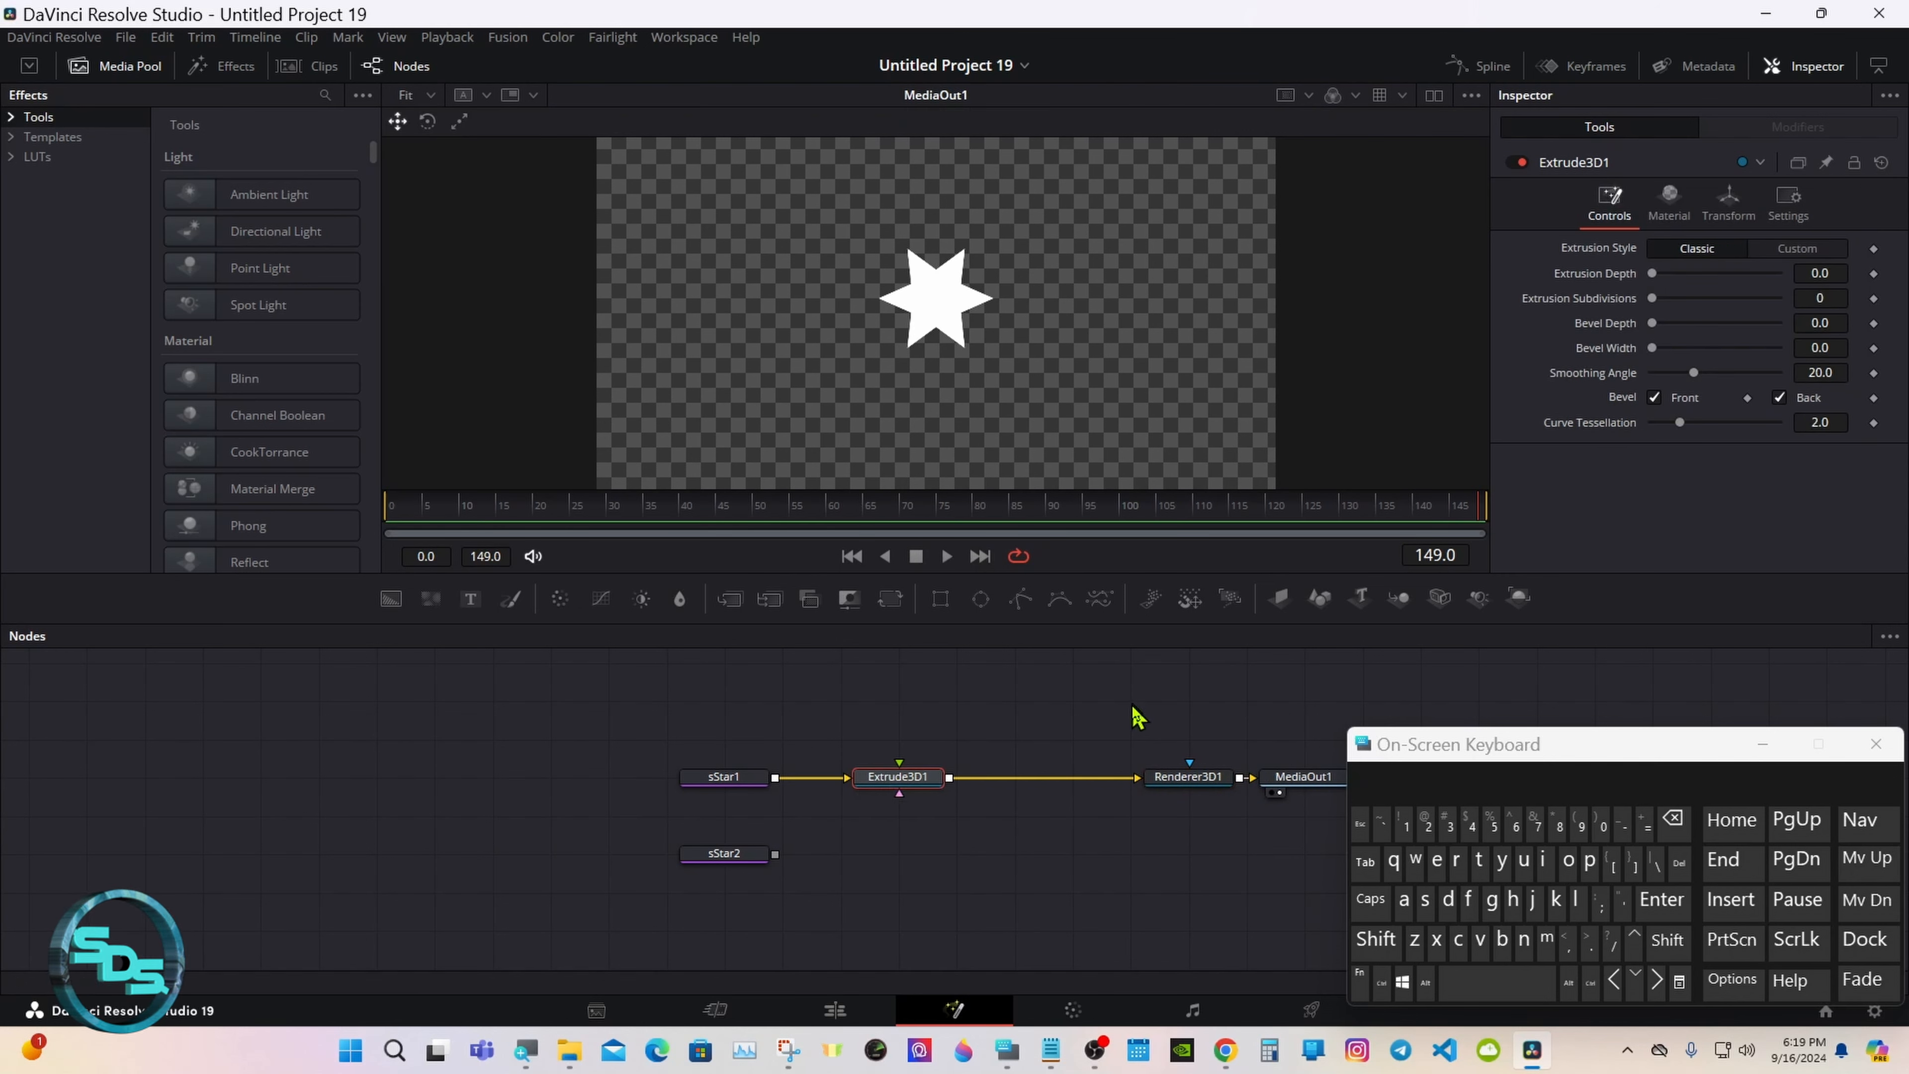
click(1398, 598)
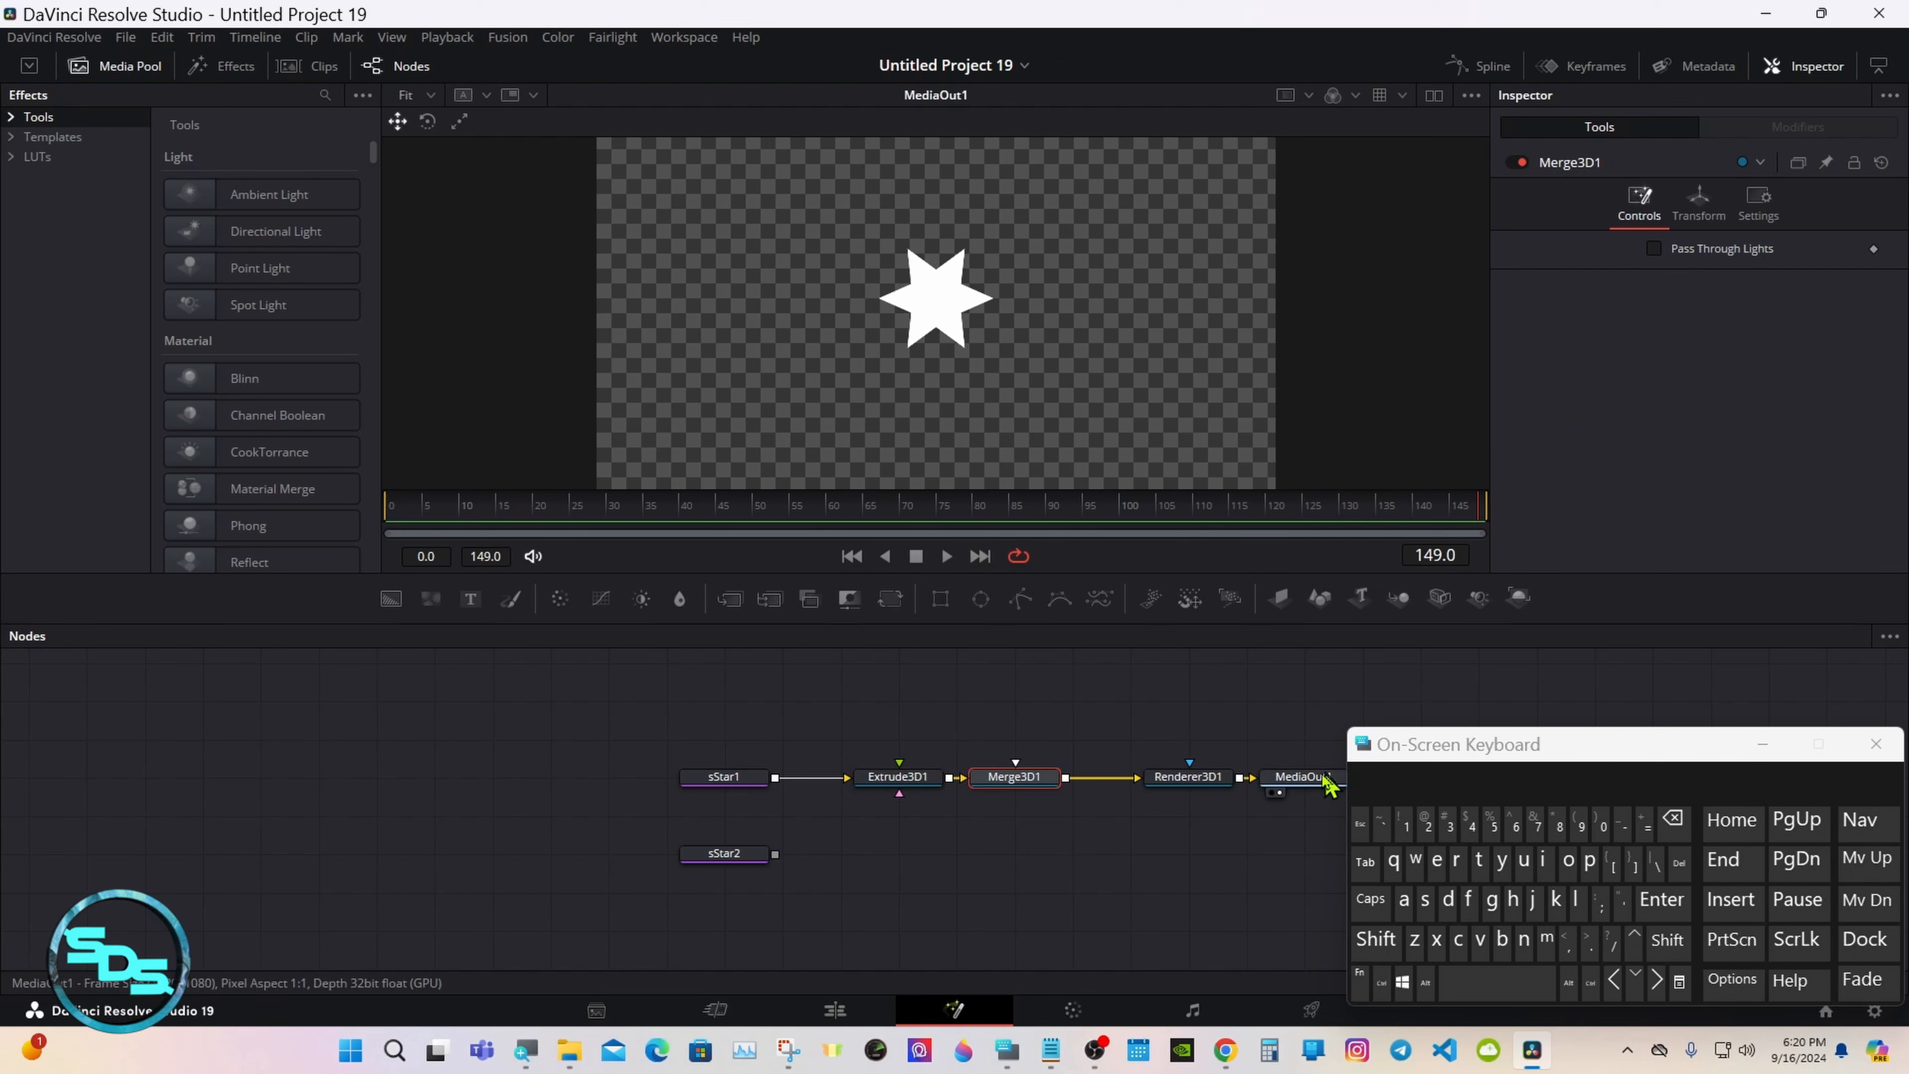
drag(1182, 758, 1357, 782)
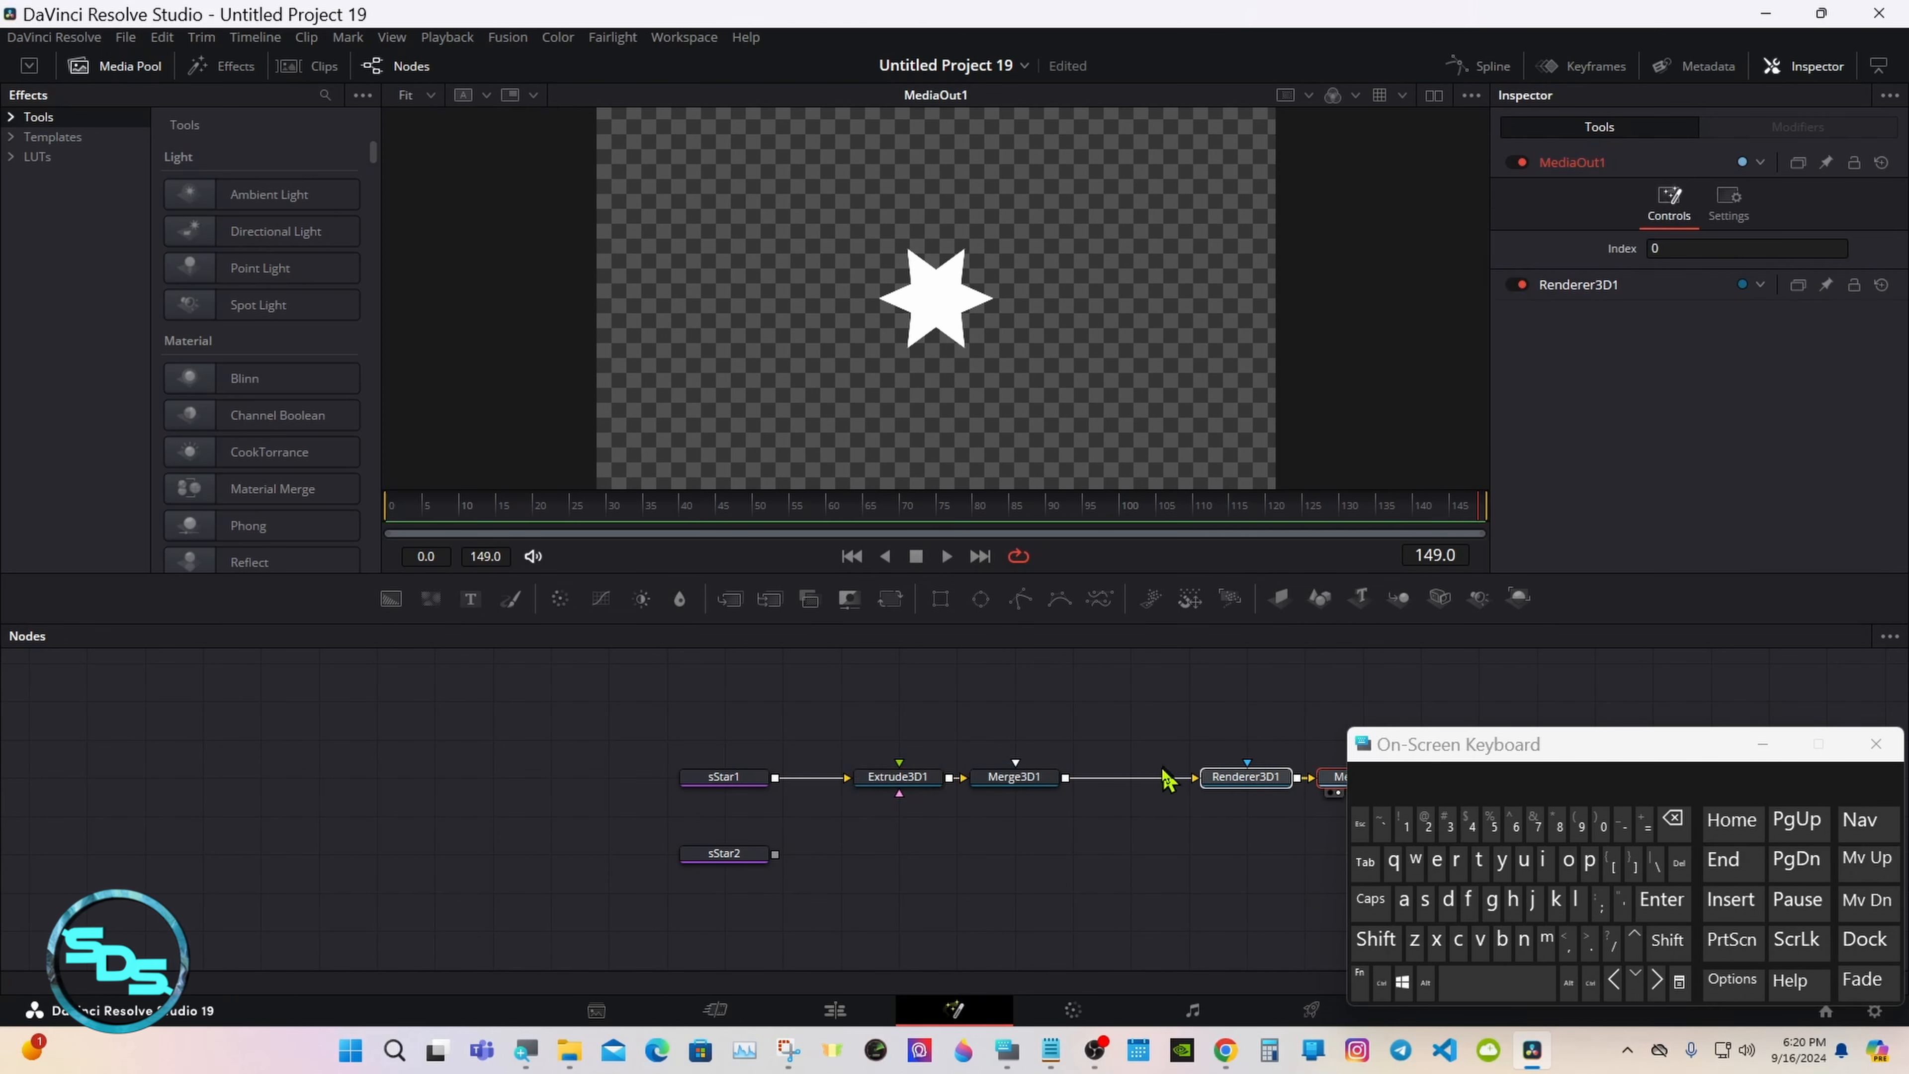
- Insert a Transform 3D node between Merge3D1 and Renderer3D1
click(1056, 782)
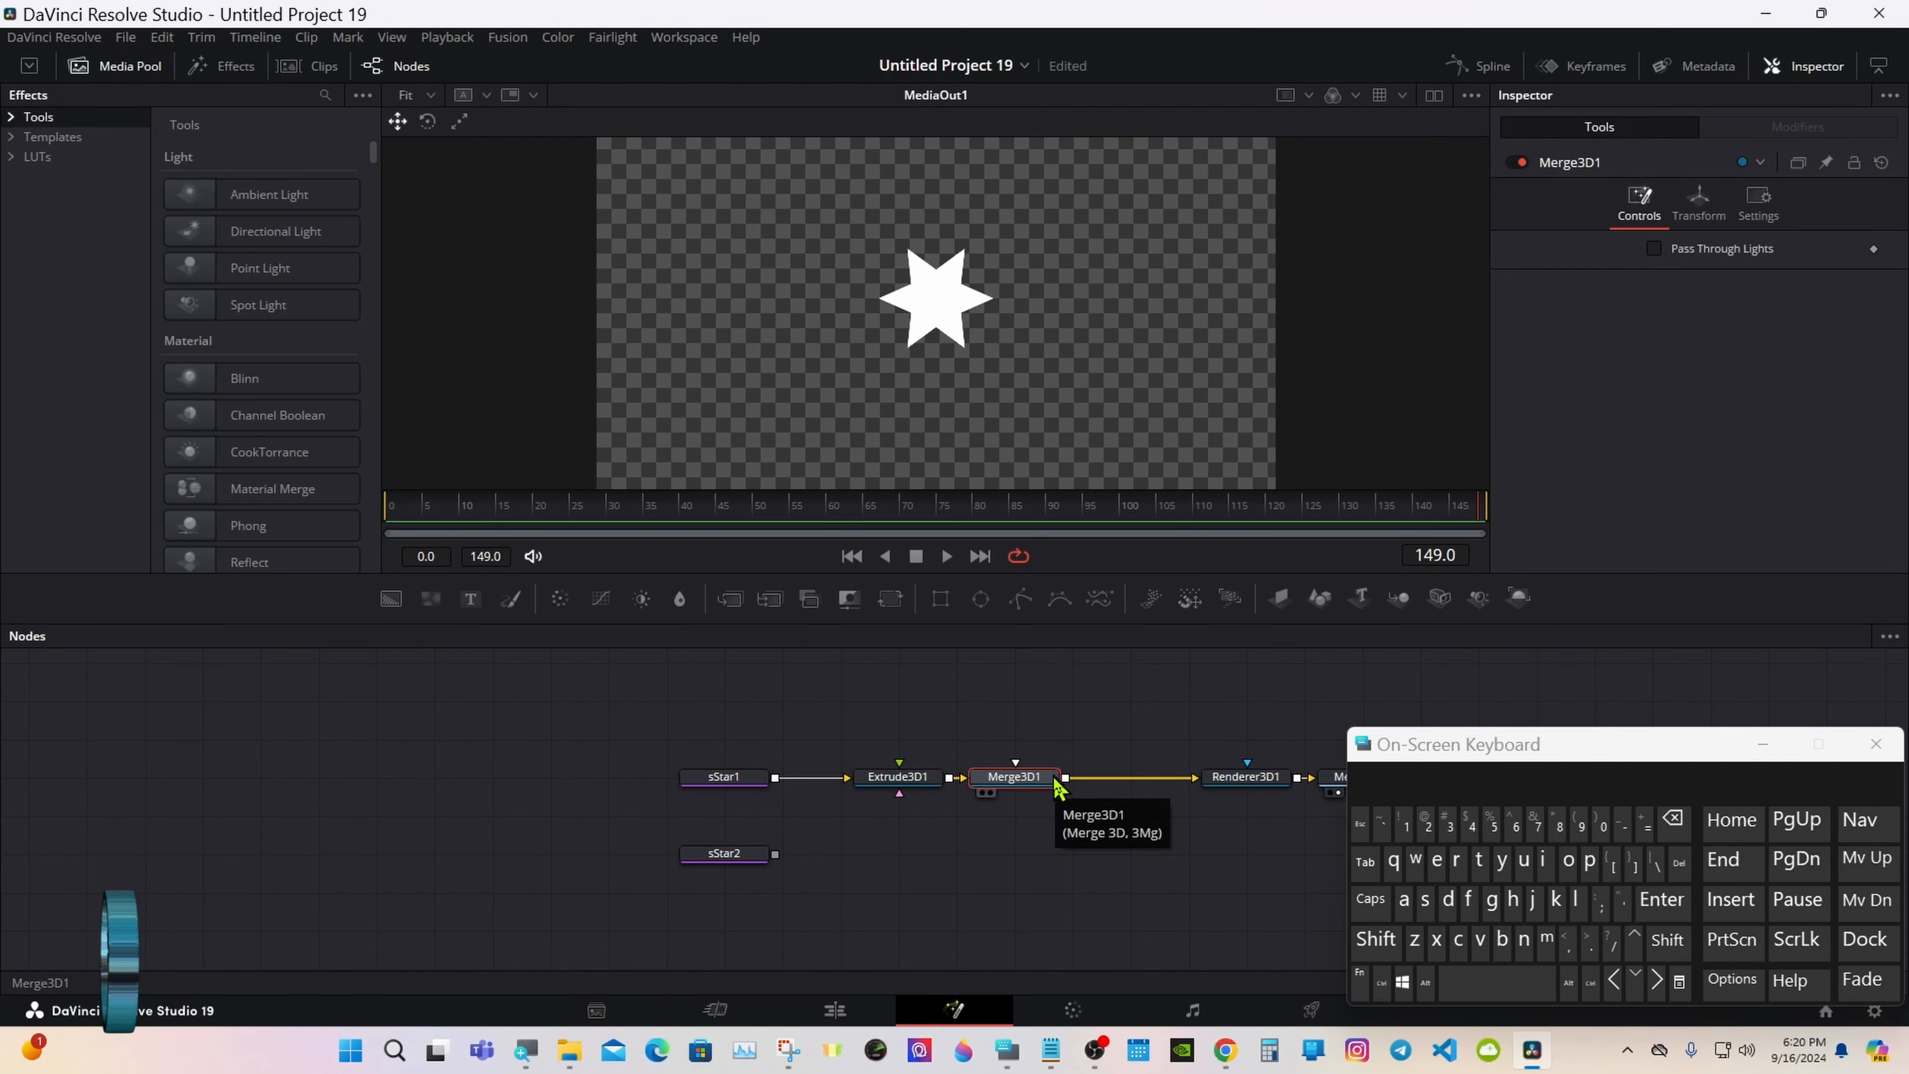
click(1377, 940)
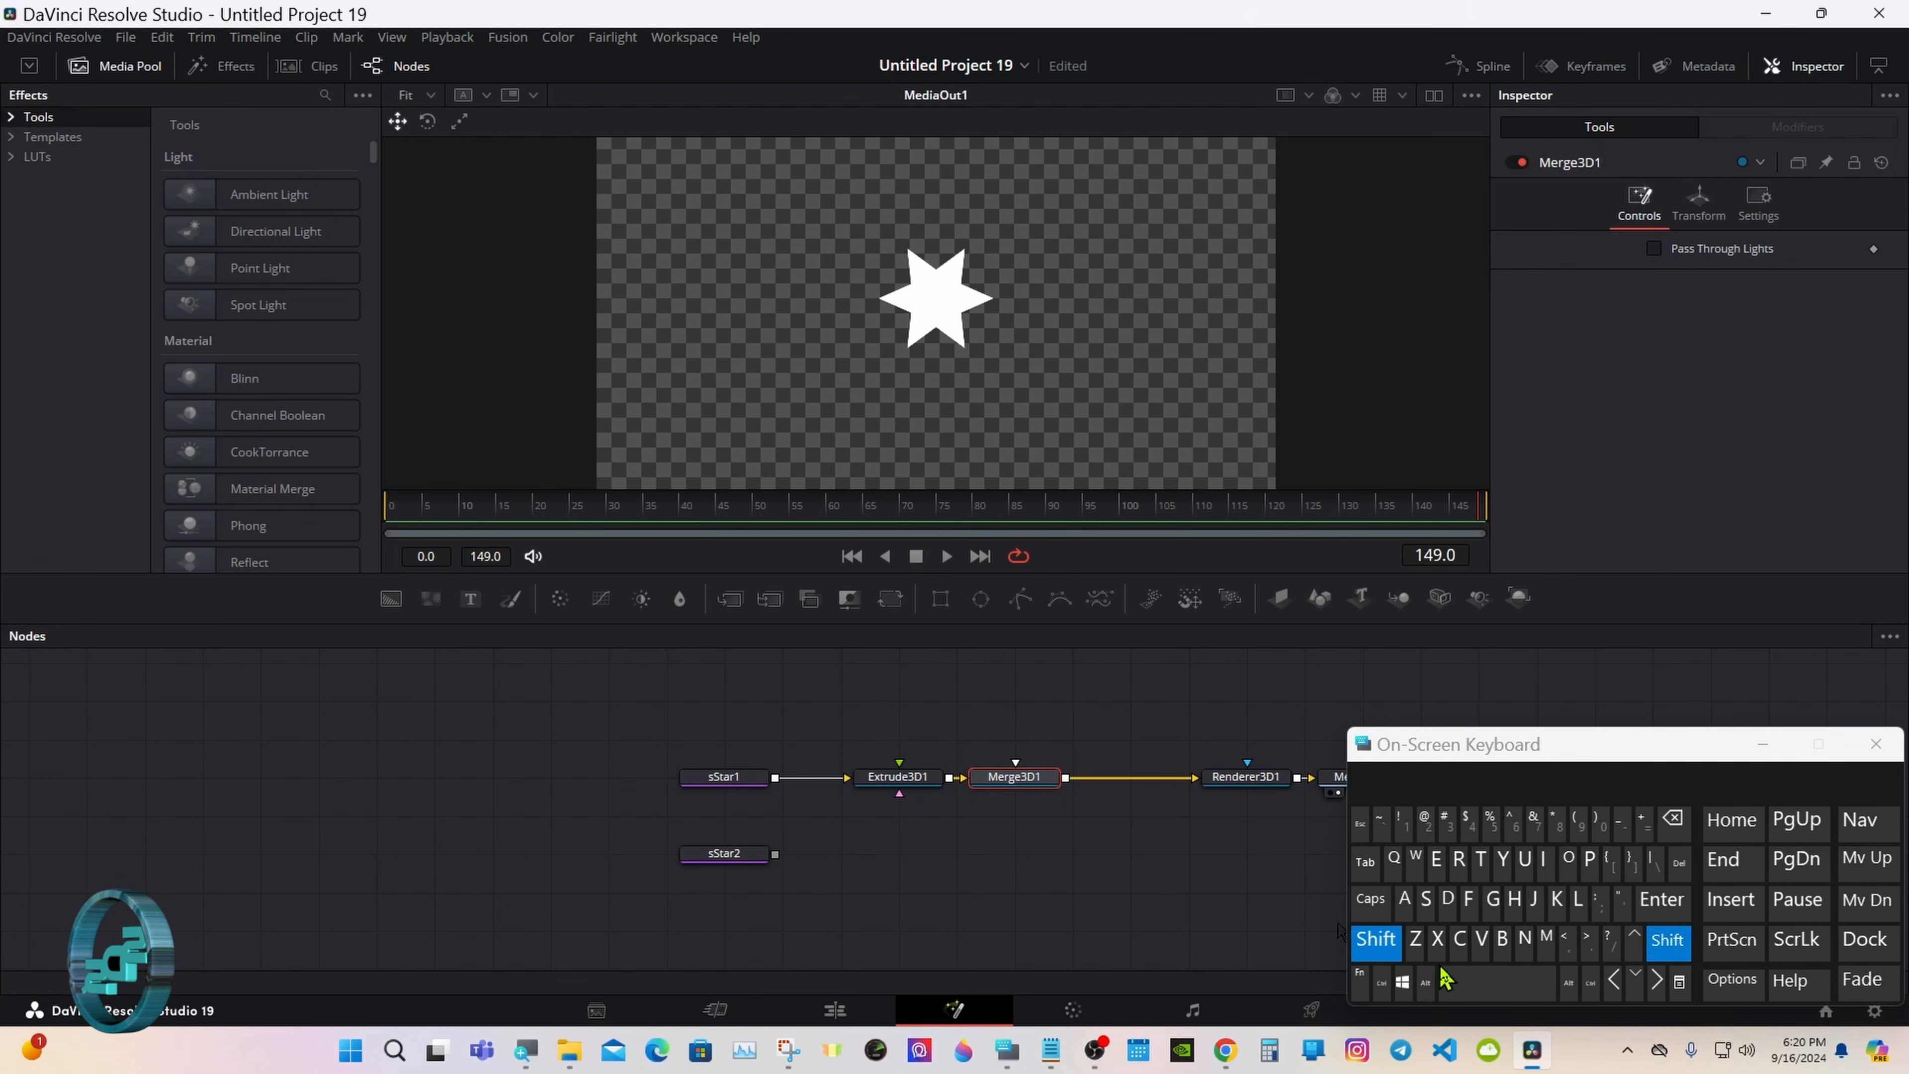
click(1496, 982)
click(1478, 860)
click(1458, 865)
click(1404, 895)
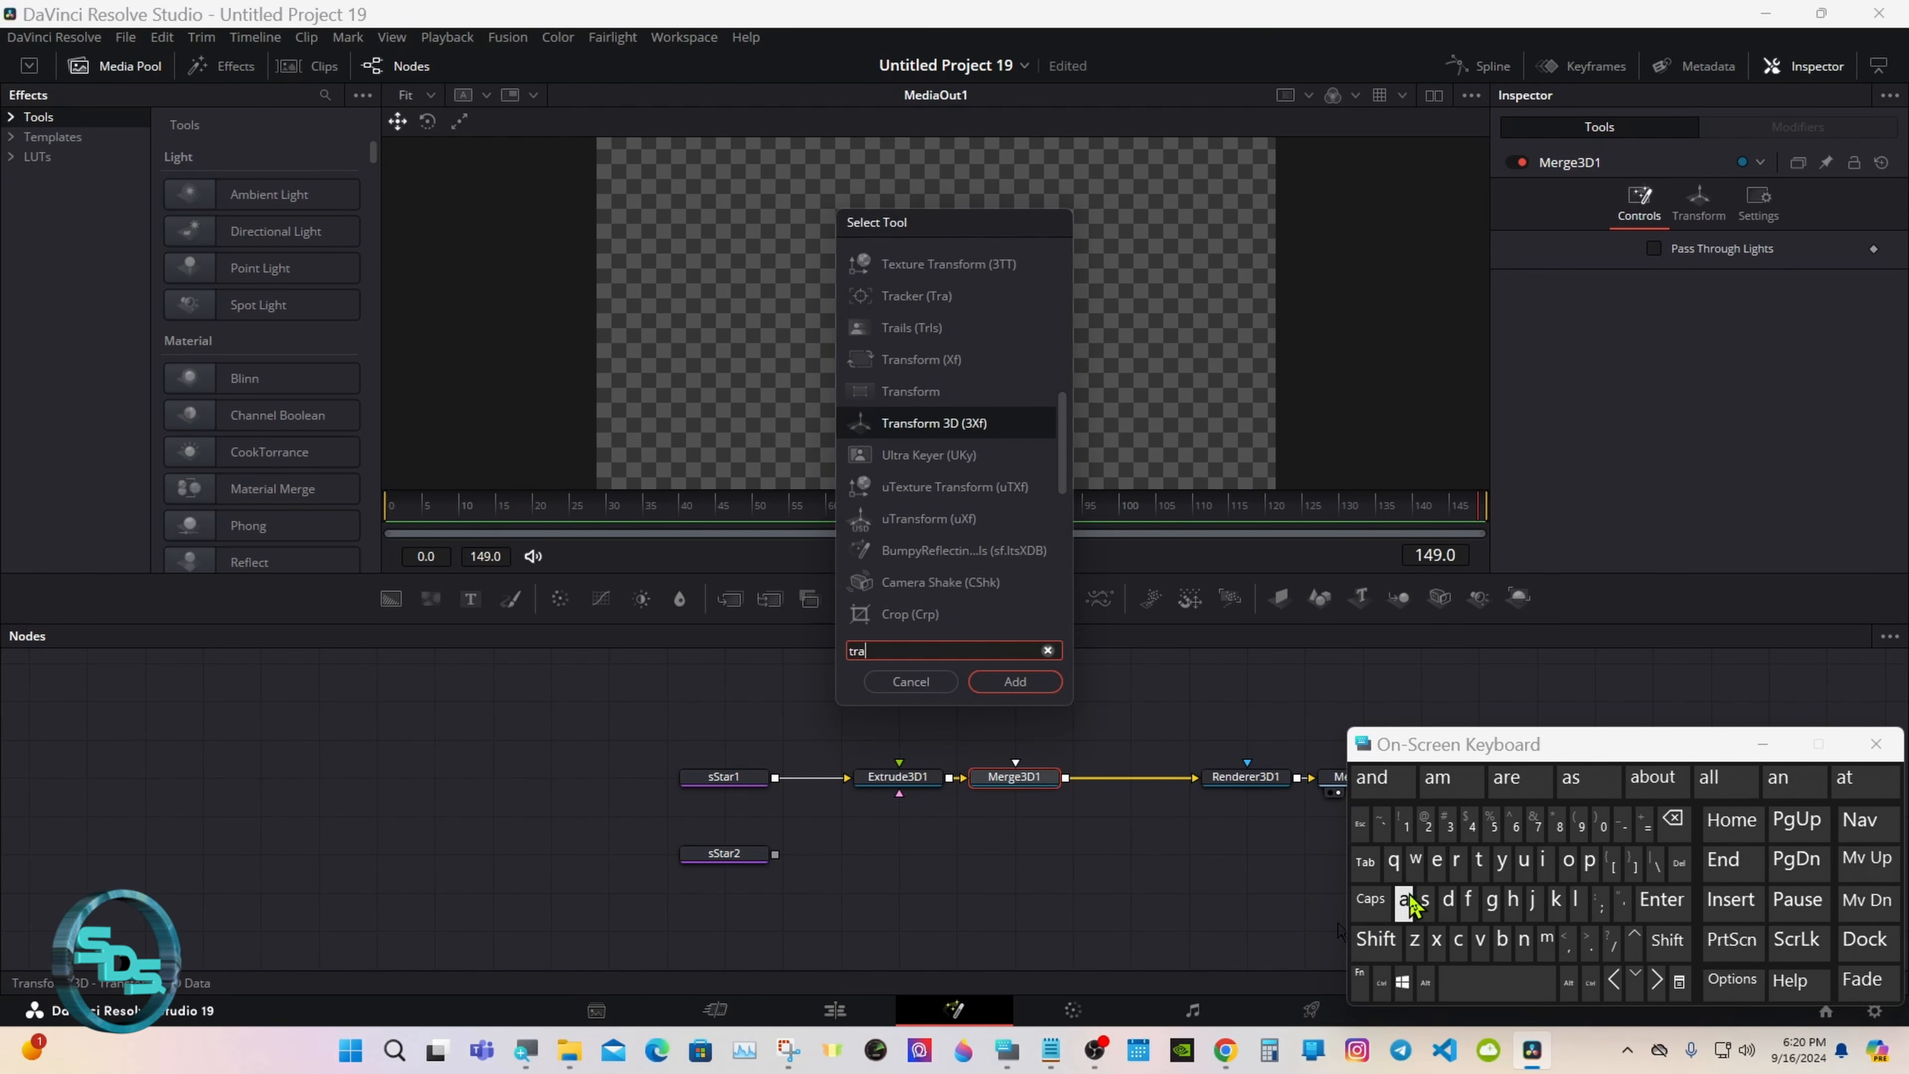
click(929, 430)
click(992, 685)
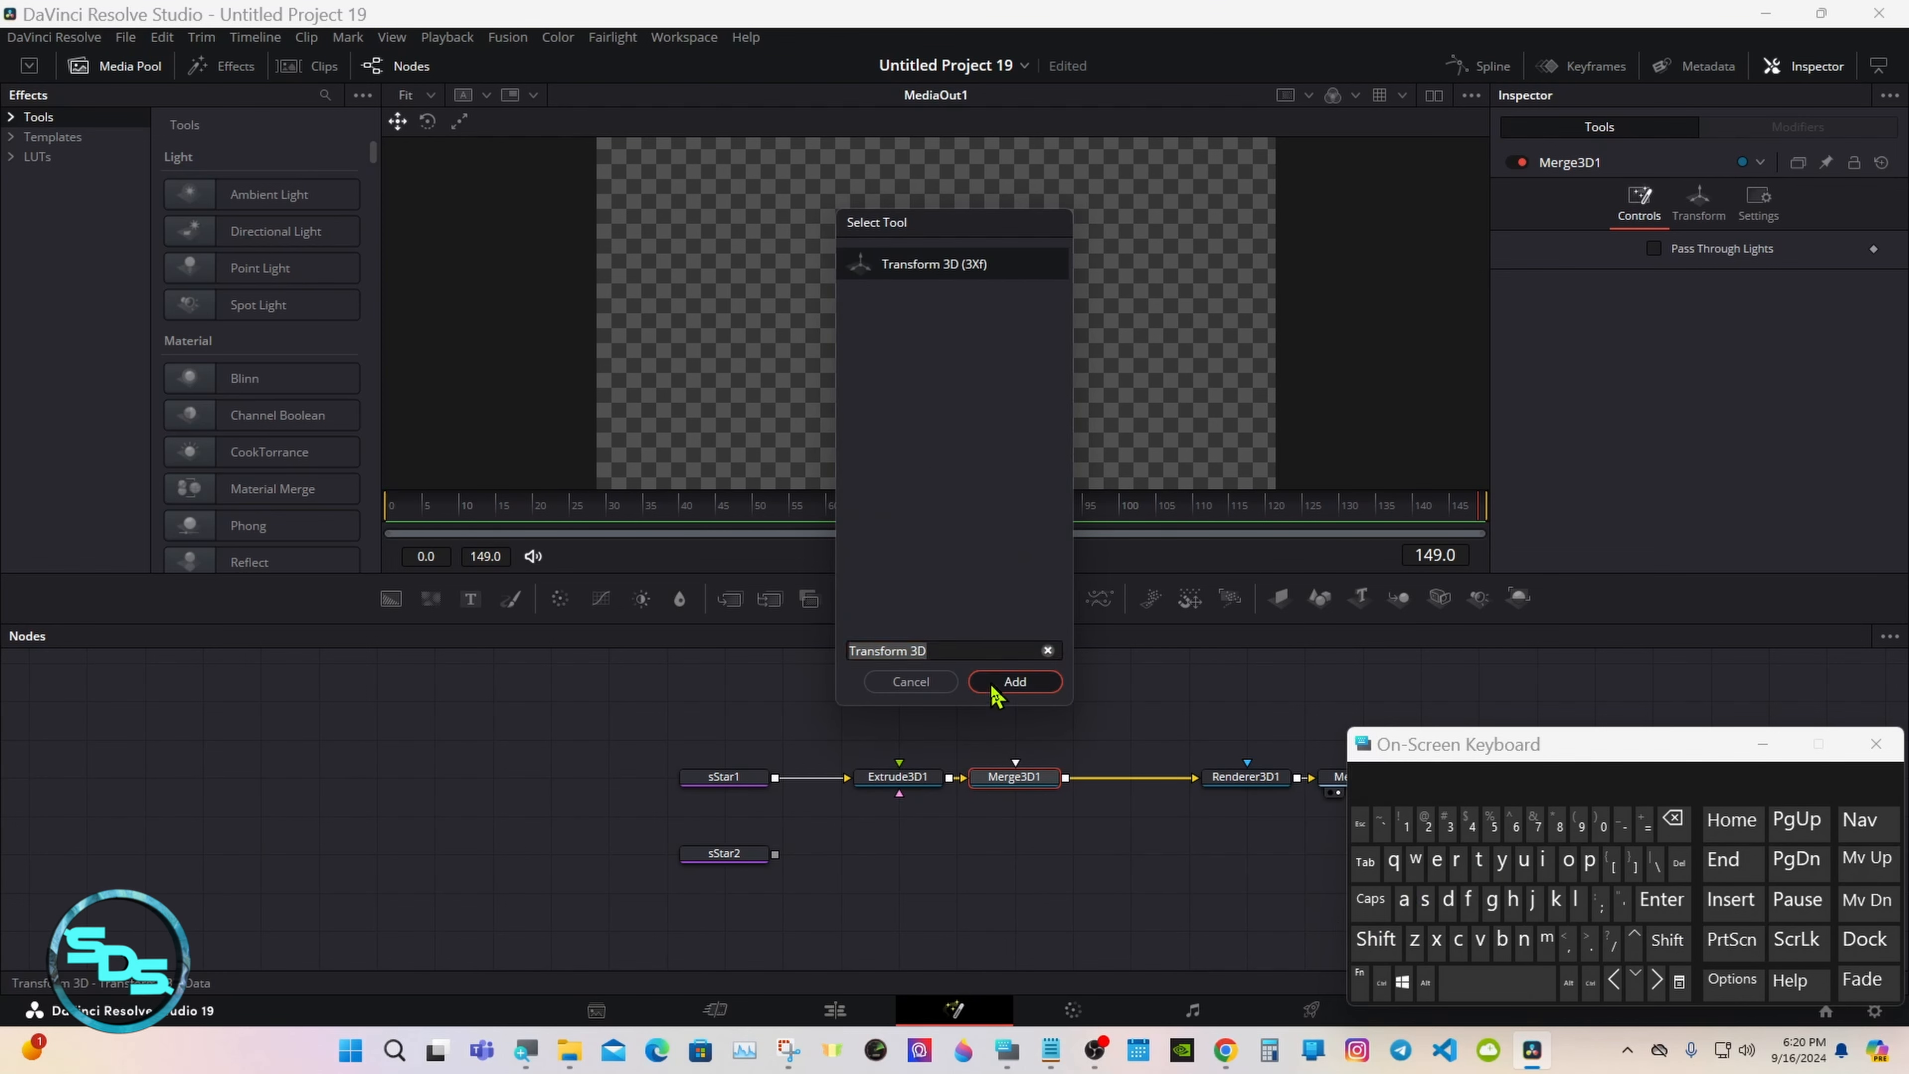
- Move sStar1 slightly to the left, set its Points to 3, and turn off its Solid option
drag(733, 782, 667, 781)
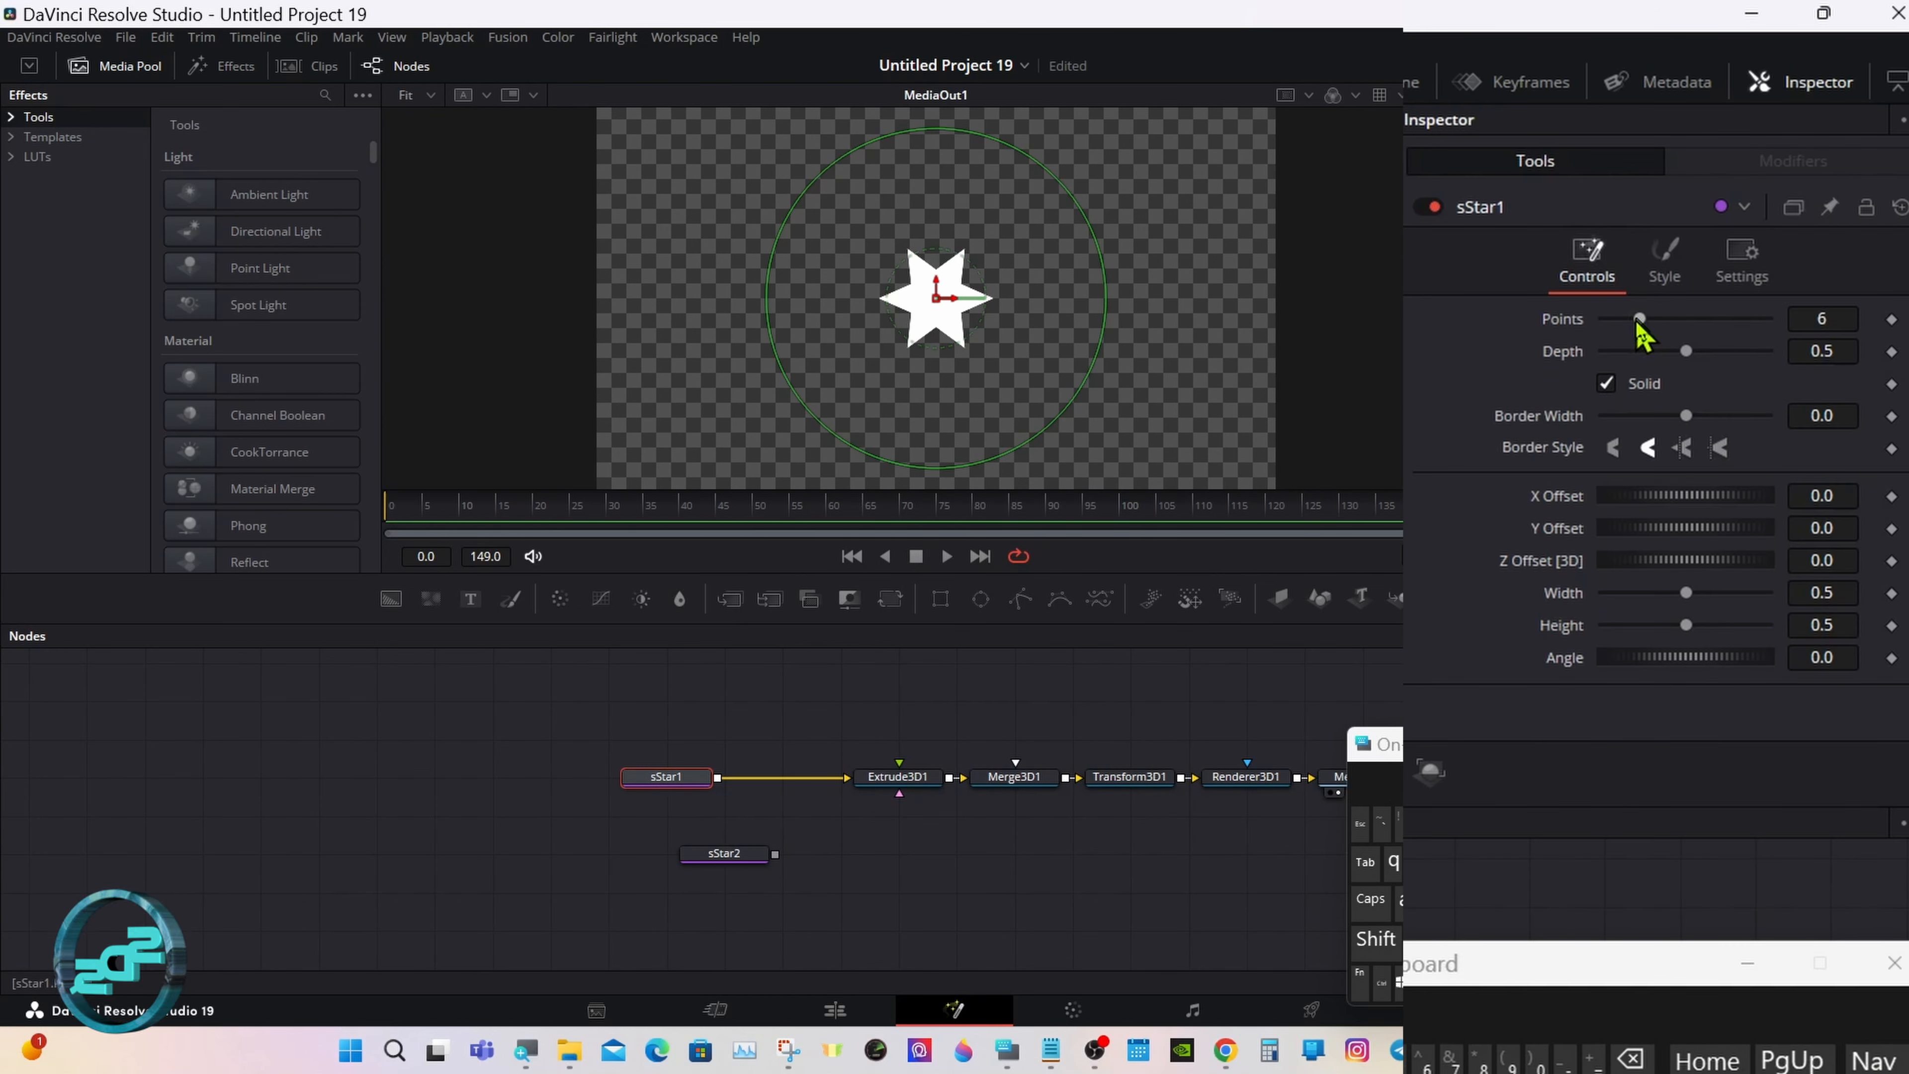
drag(1638, 320, 1611, 335)
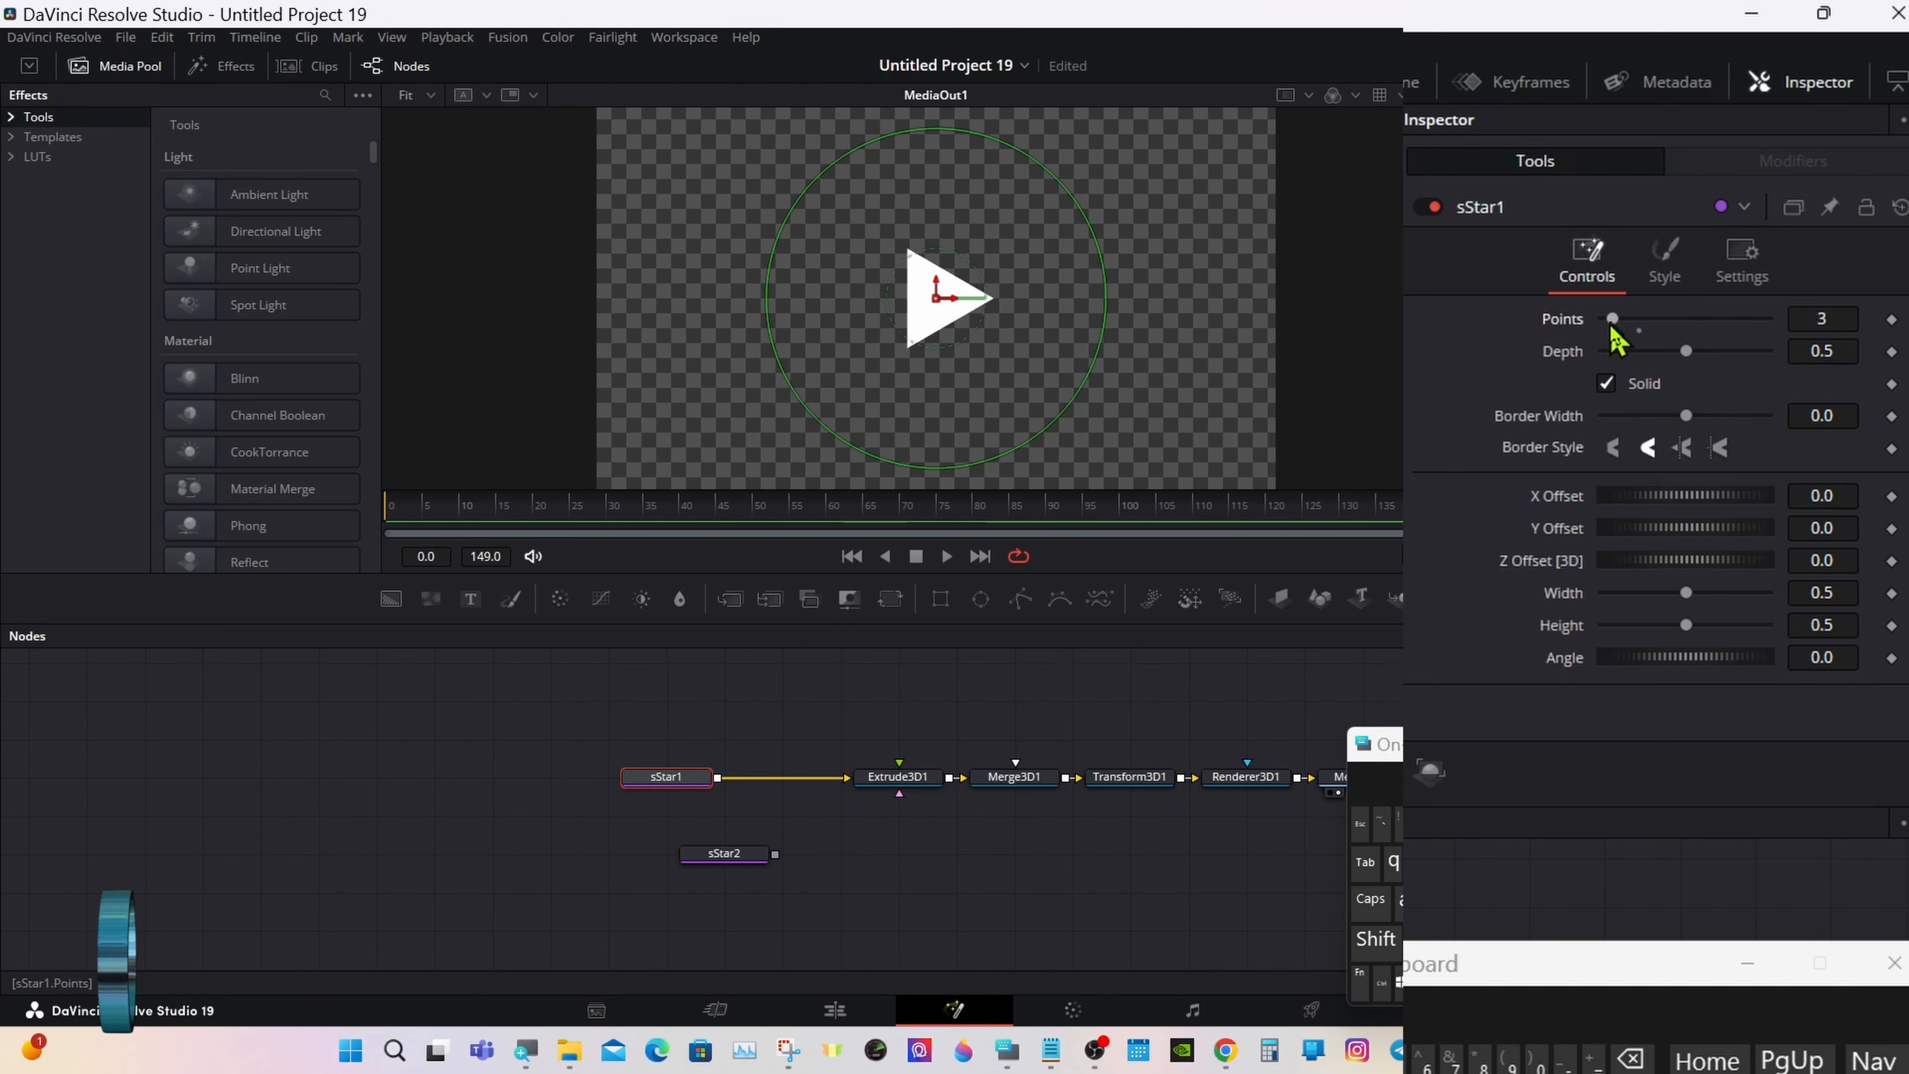
click(1606, 383)
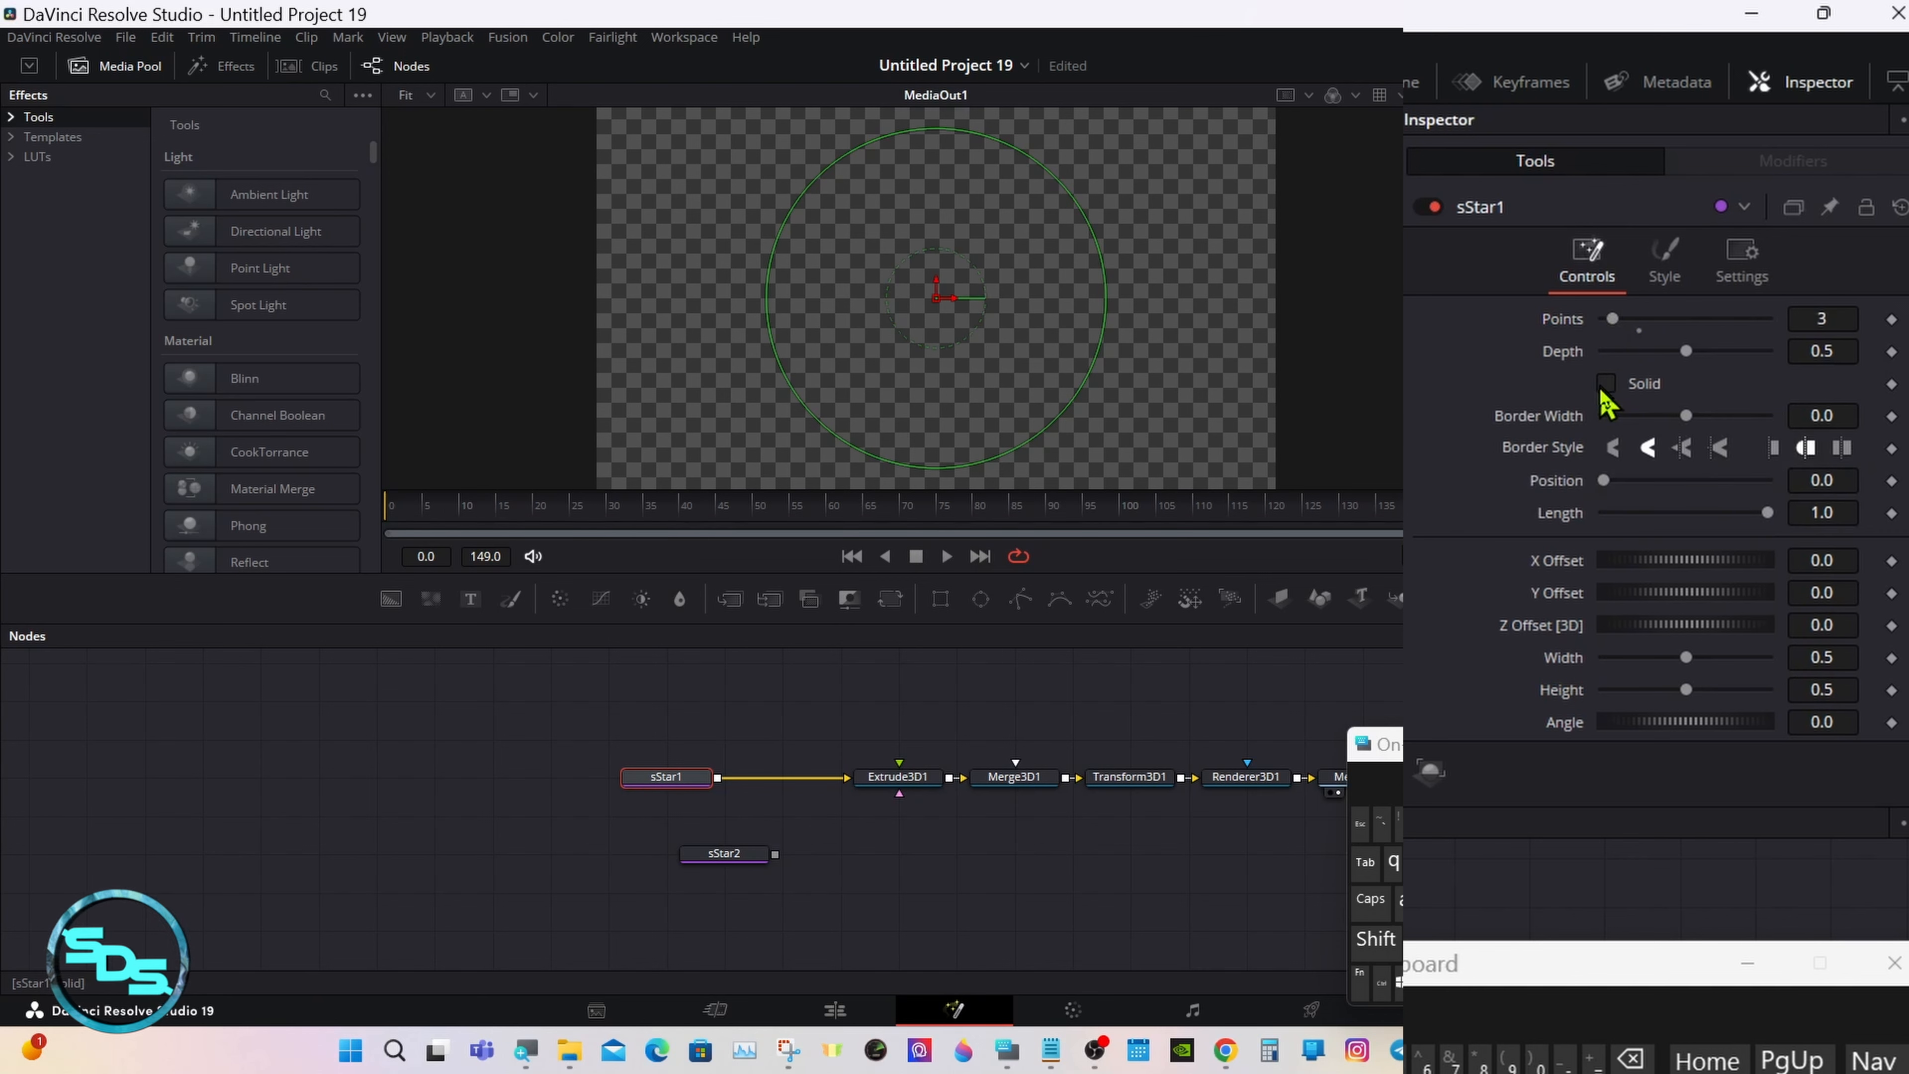
- Set the Border Width of sStar1 to 0.015
click(1834, 414)
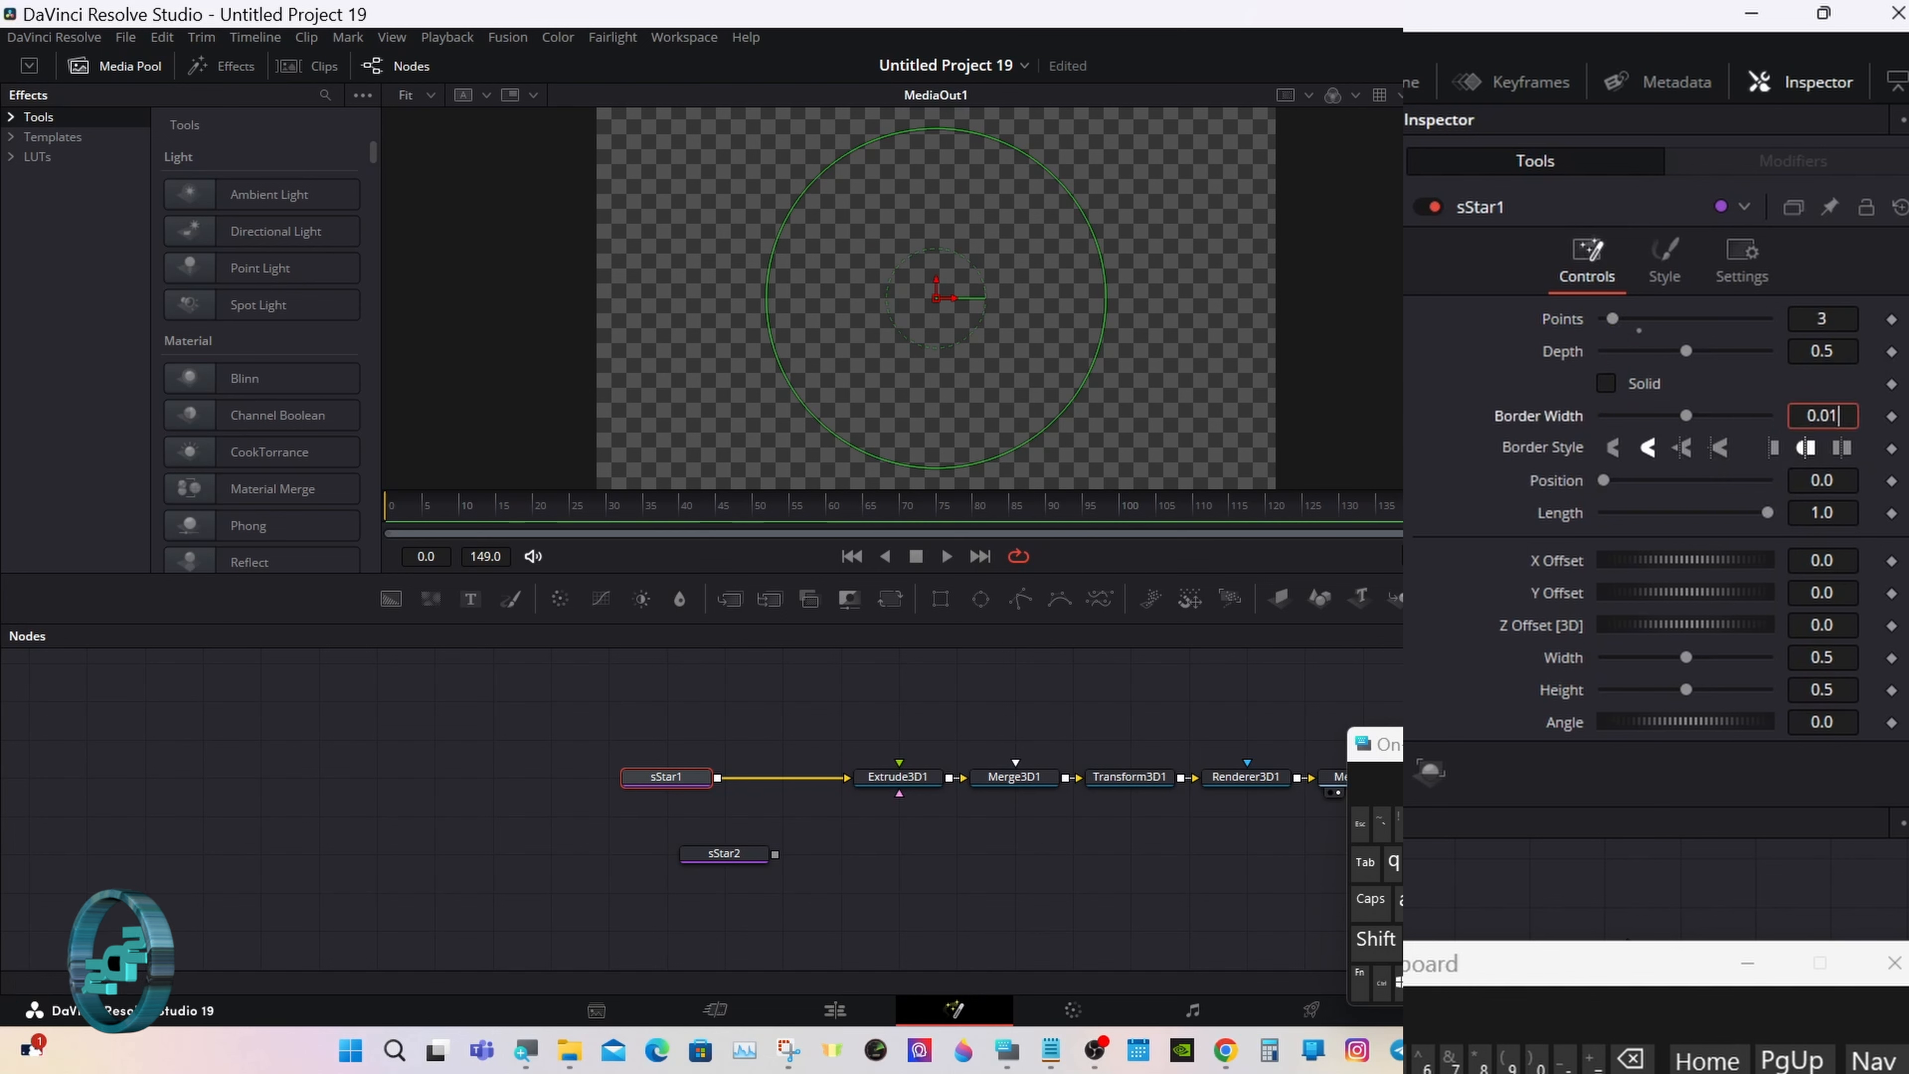
text(5)
key(Tab)
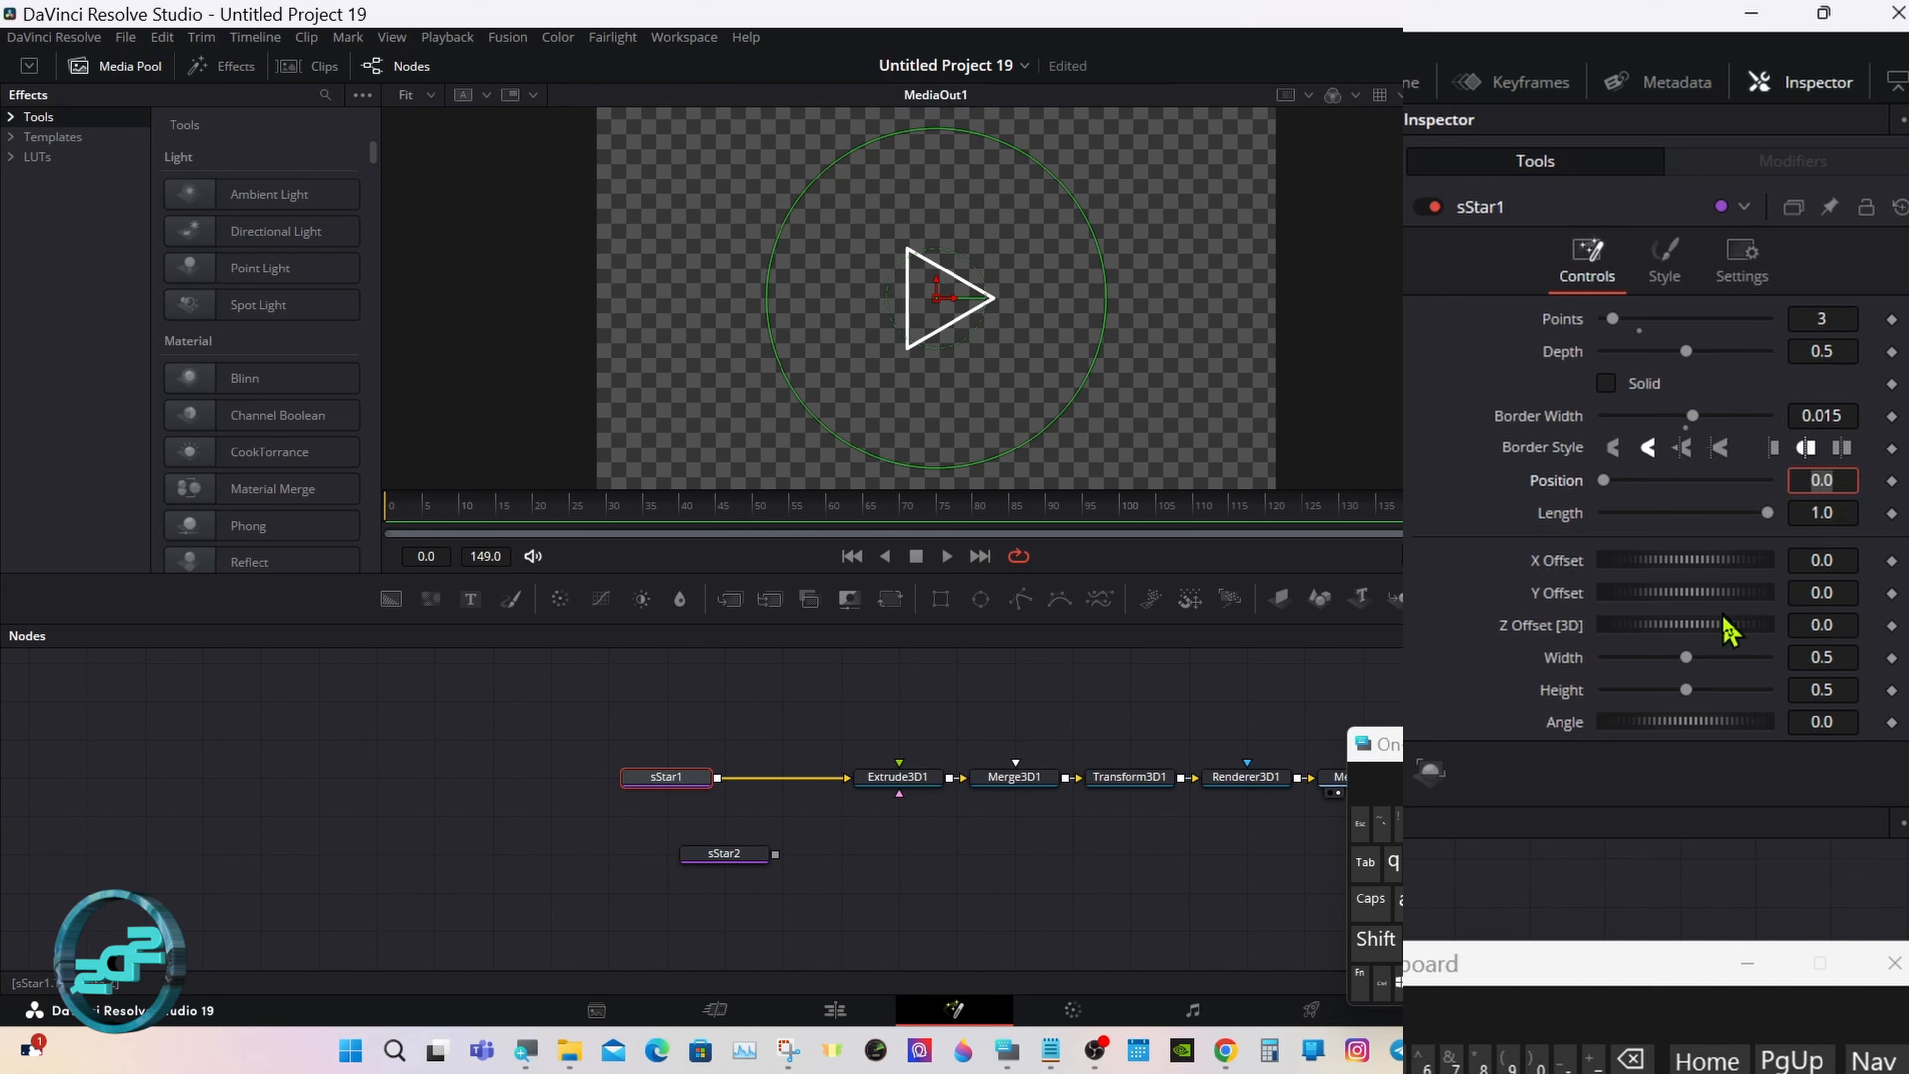
- Rotate sStar1 so that its triangle points up by setting its Angle to -30
drag(1703, 733, 1700, 735)
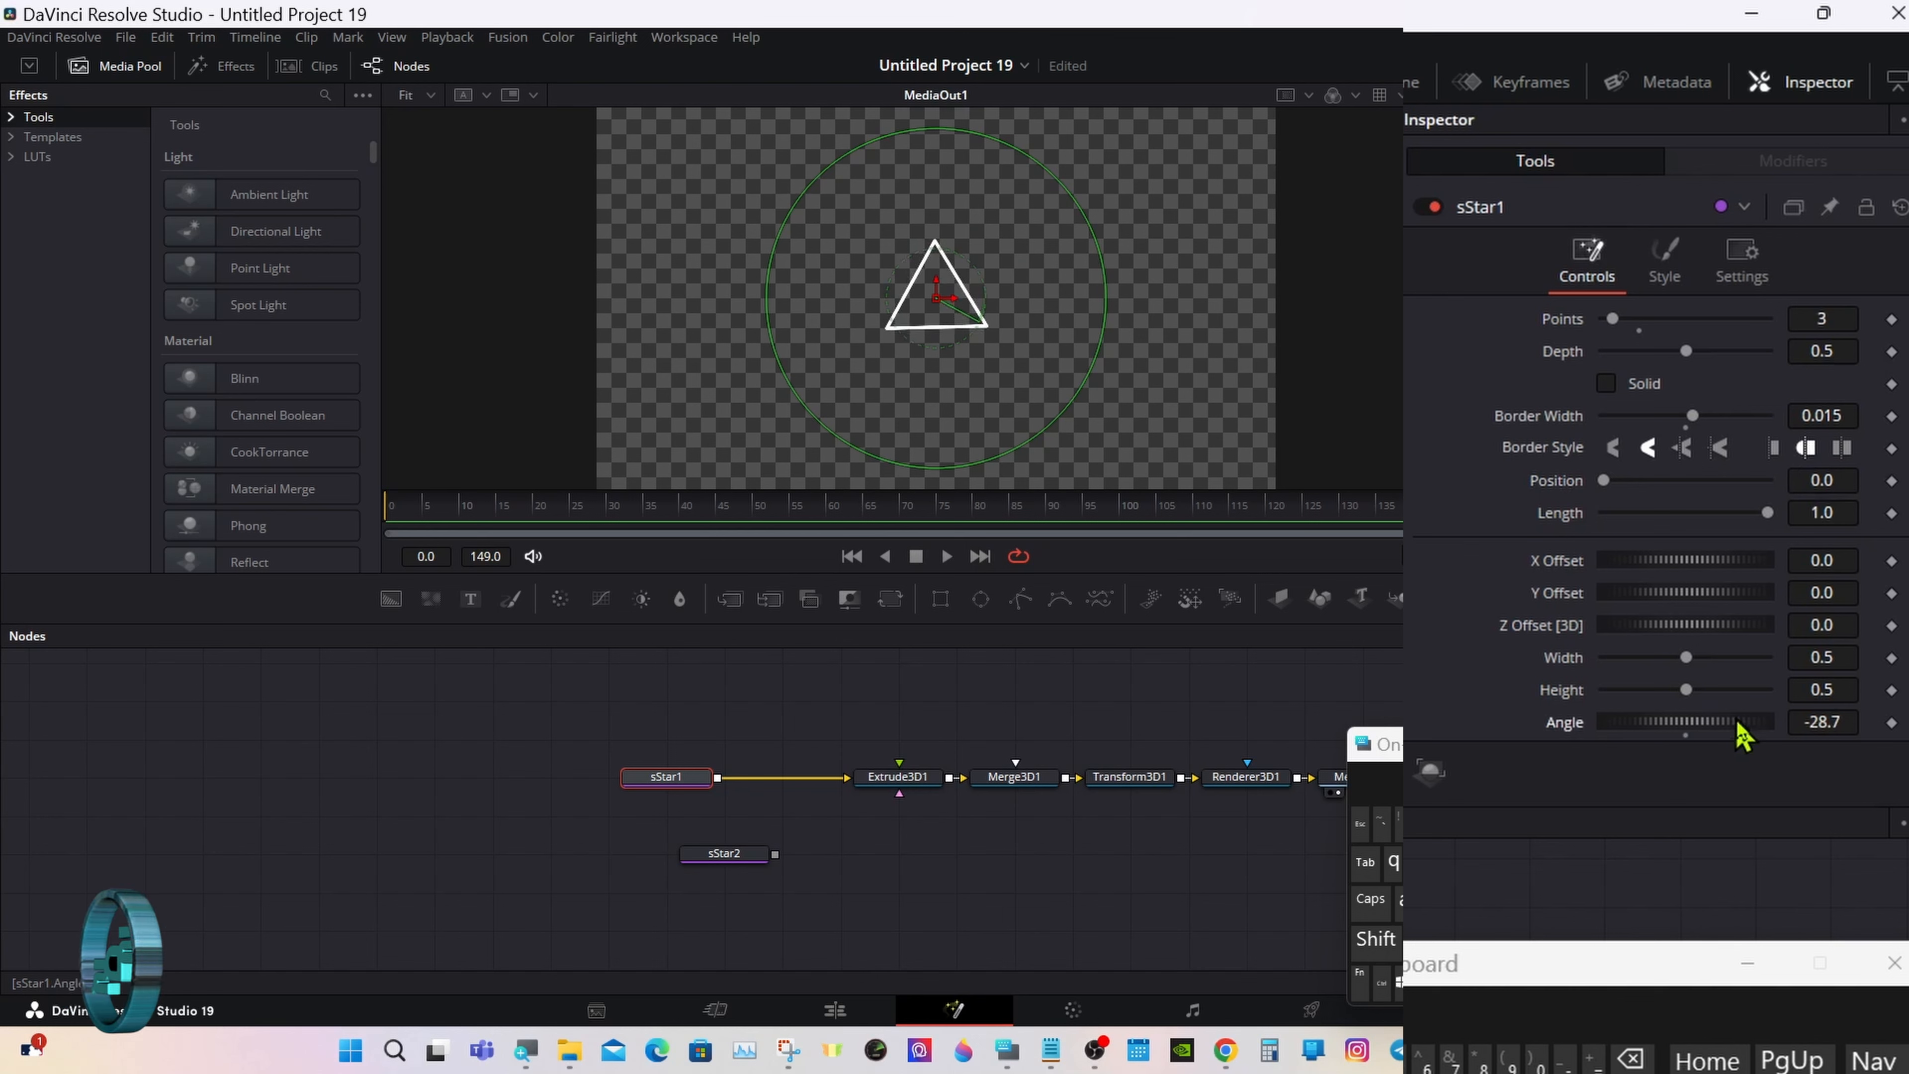
click(1845, 720)
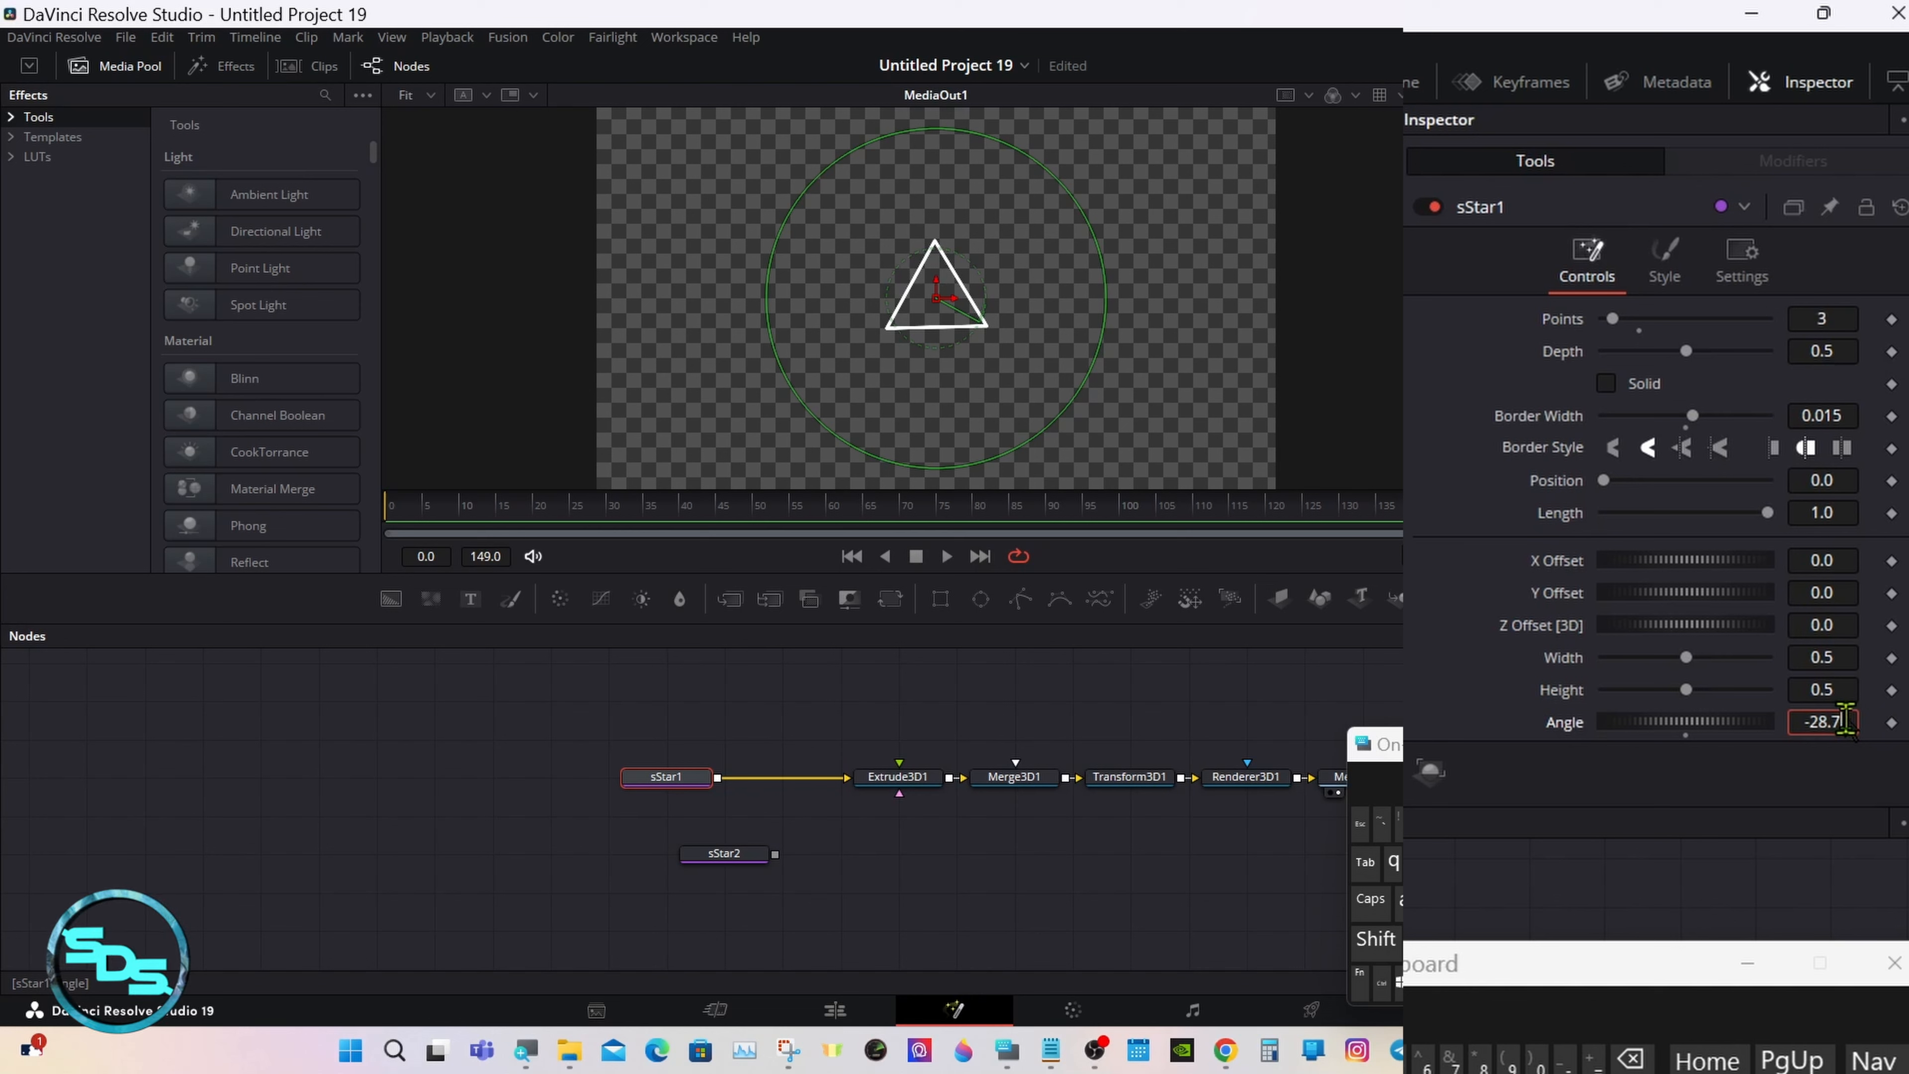
click(1634, 1061)
click(1635, 1062)
click(1635, 1063)
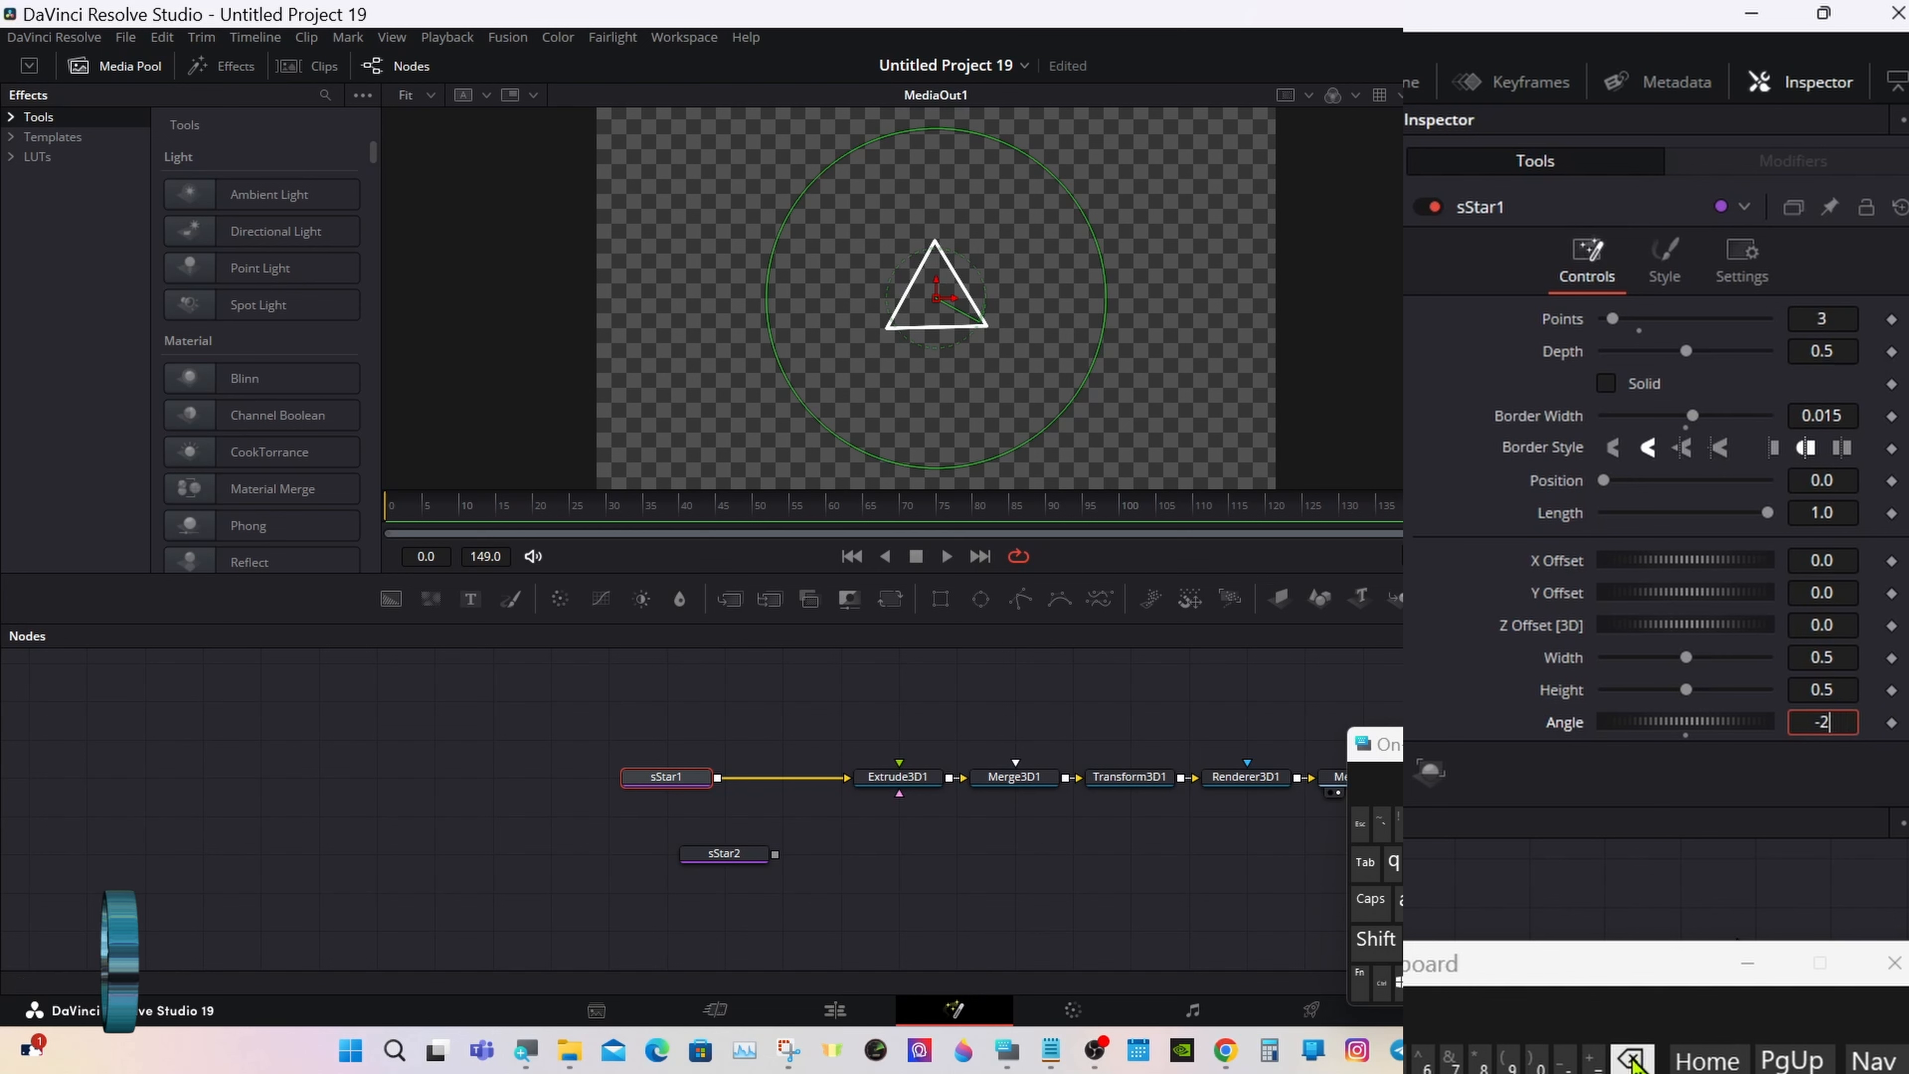
click(1635, 1062)
text(30)
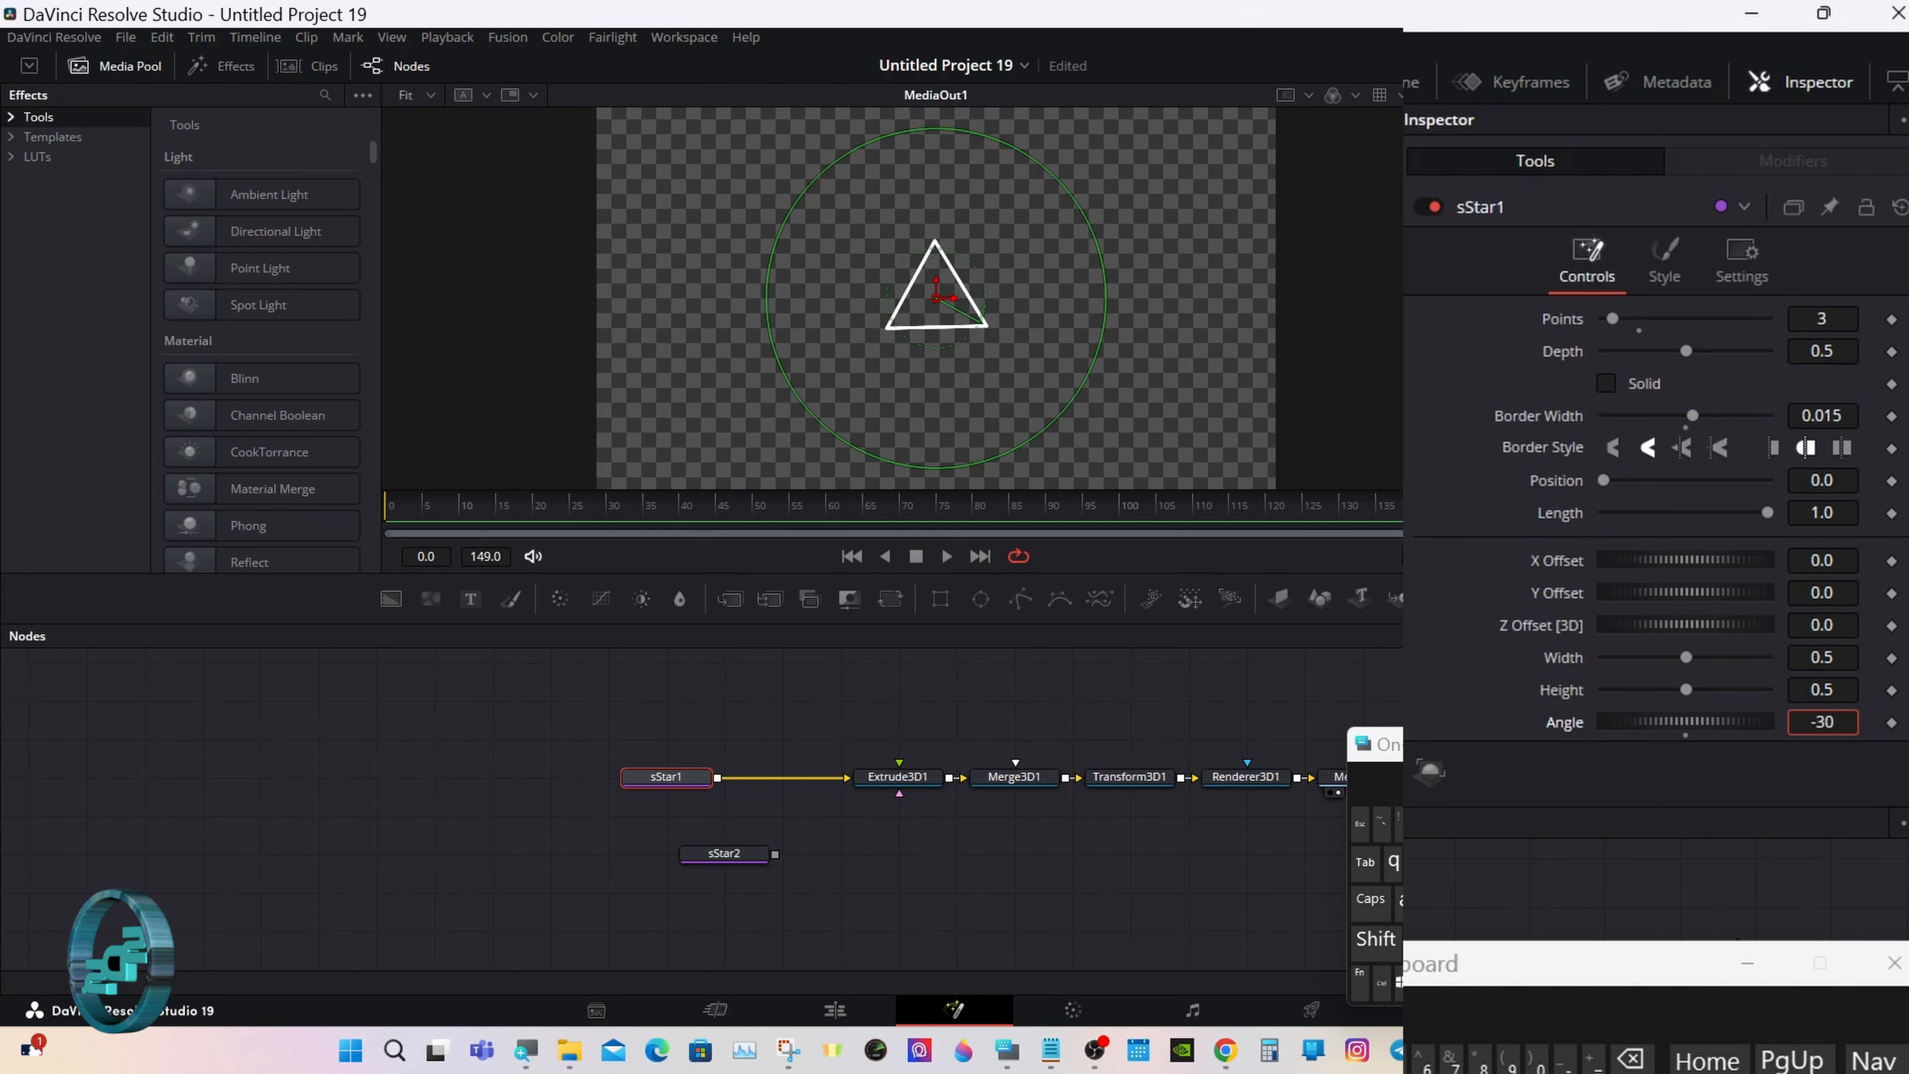
key(Tab)
- Merge sStar2 with sStar1 through an sMerge node and align that node between sStar1 and Extrude3D1
drag(758, 857, 719, 781)
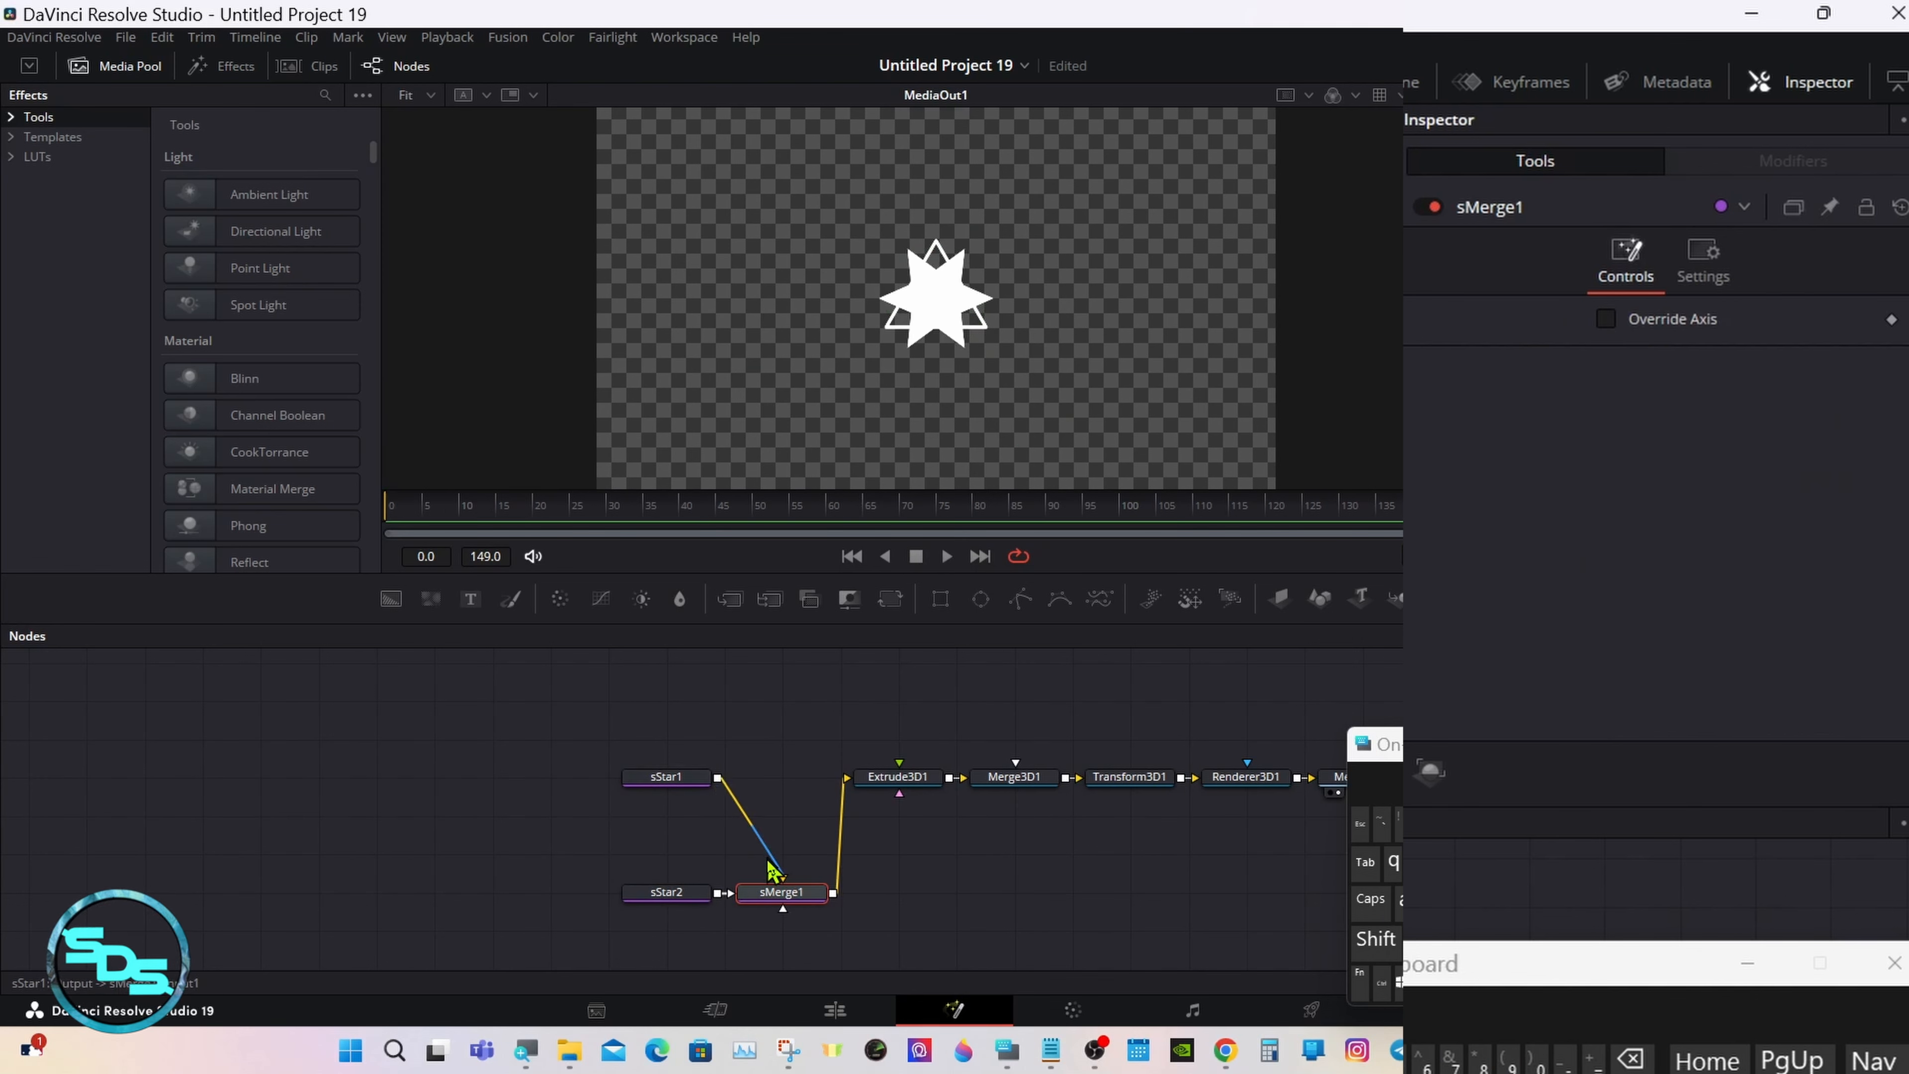
drag(767, 887, 765, 767)
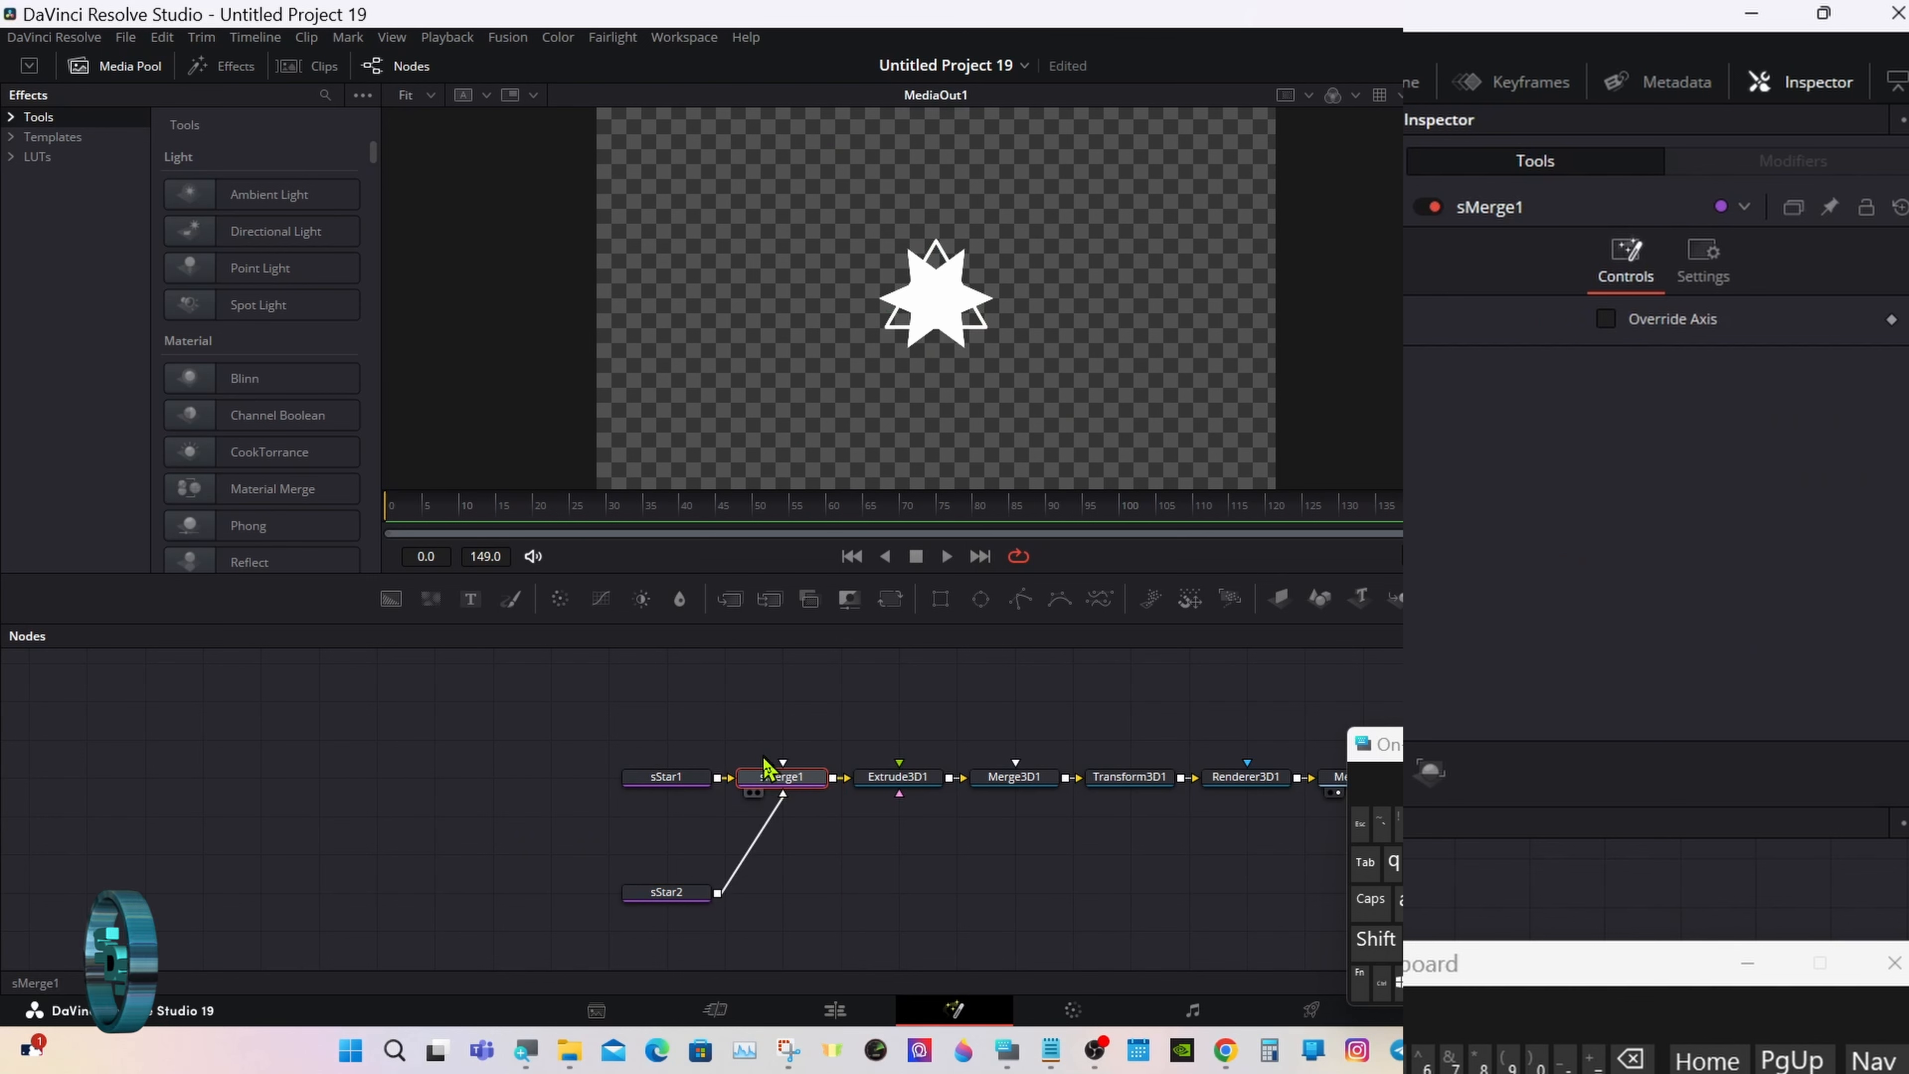
- Set sStar2 to 3 Points, turn off its Solid option, and set its Border Width to 0.015
click(695, 895)
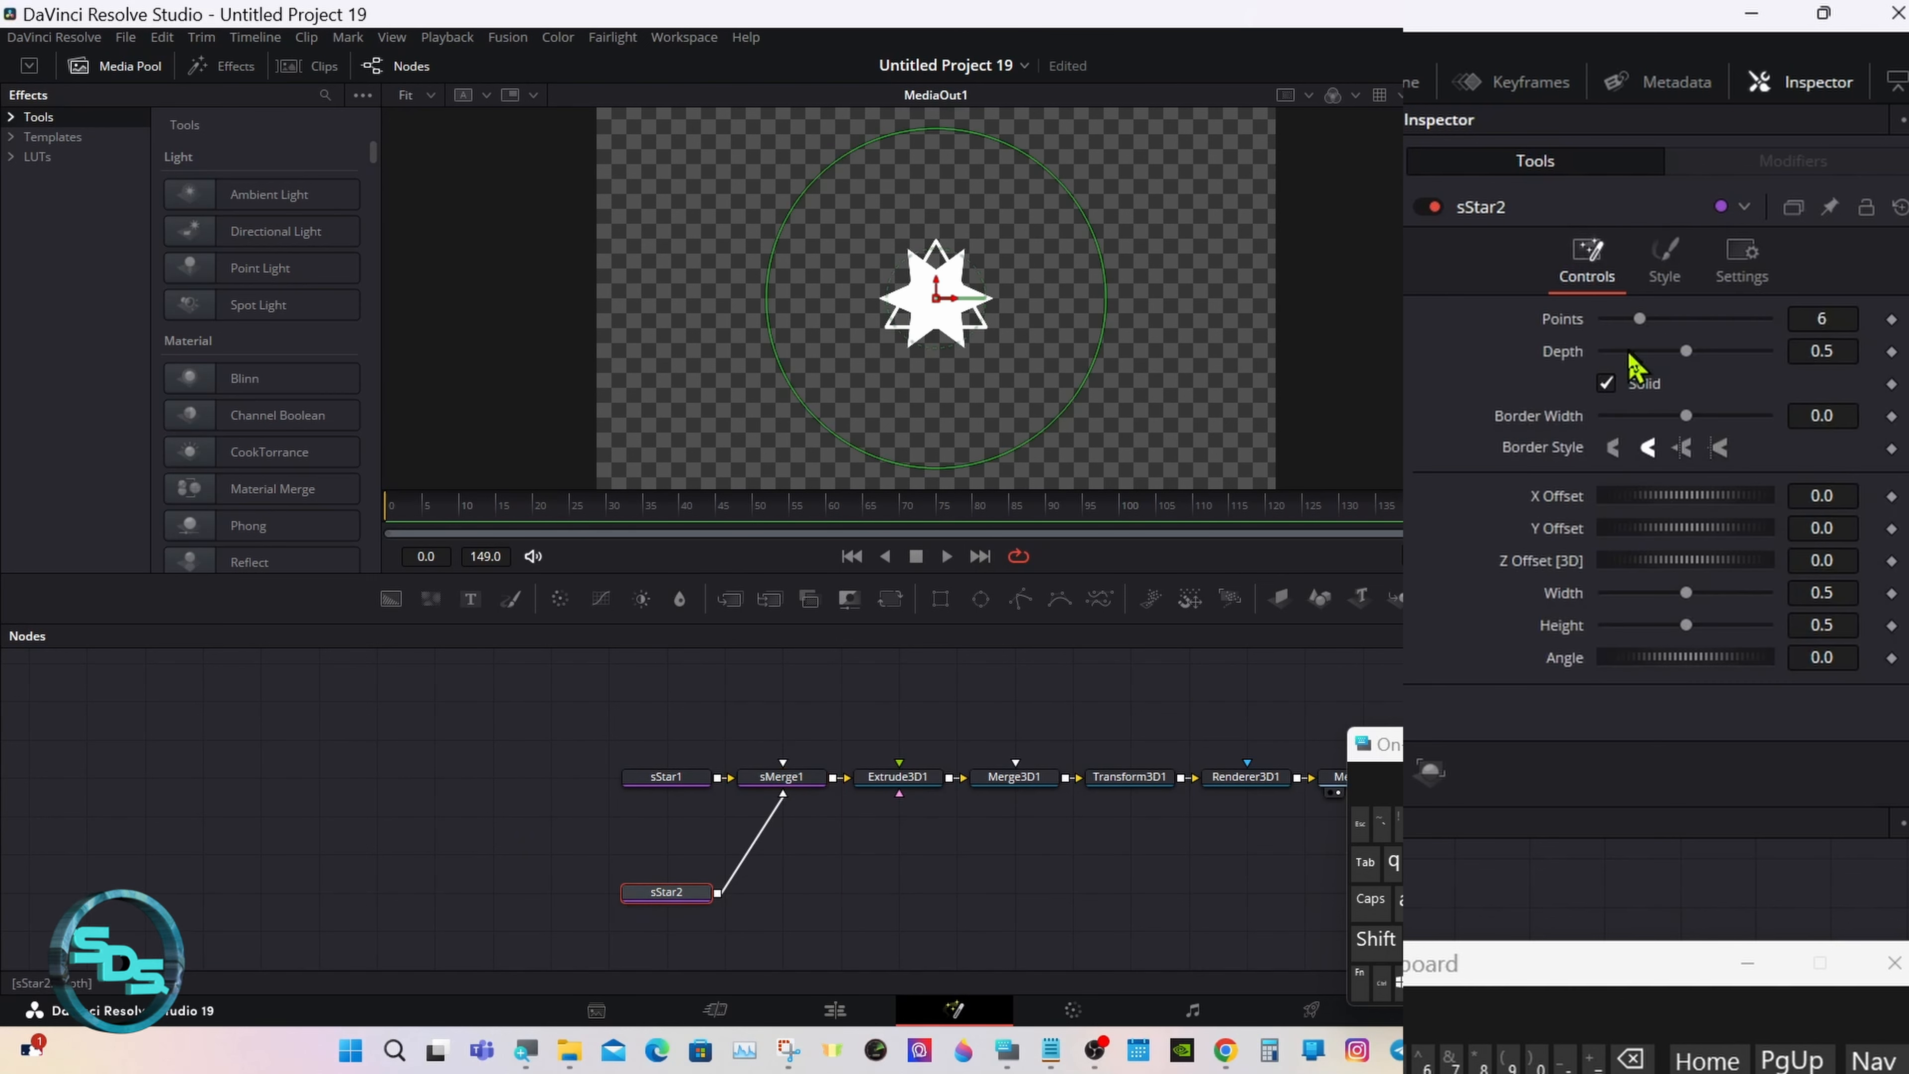
drag(1639, 320, 1612, 322)
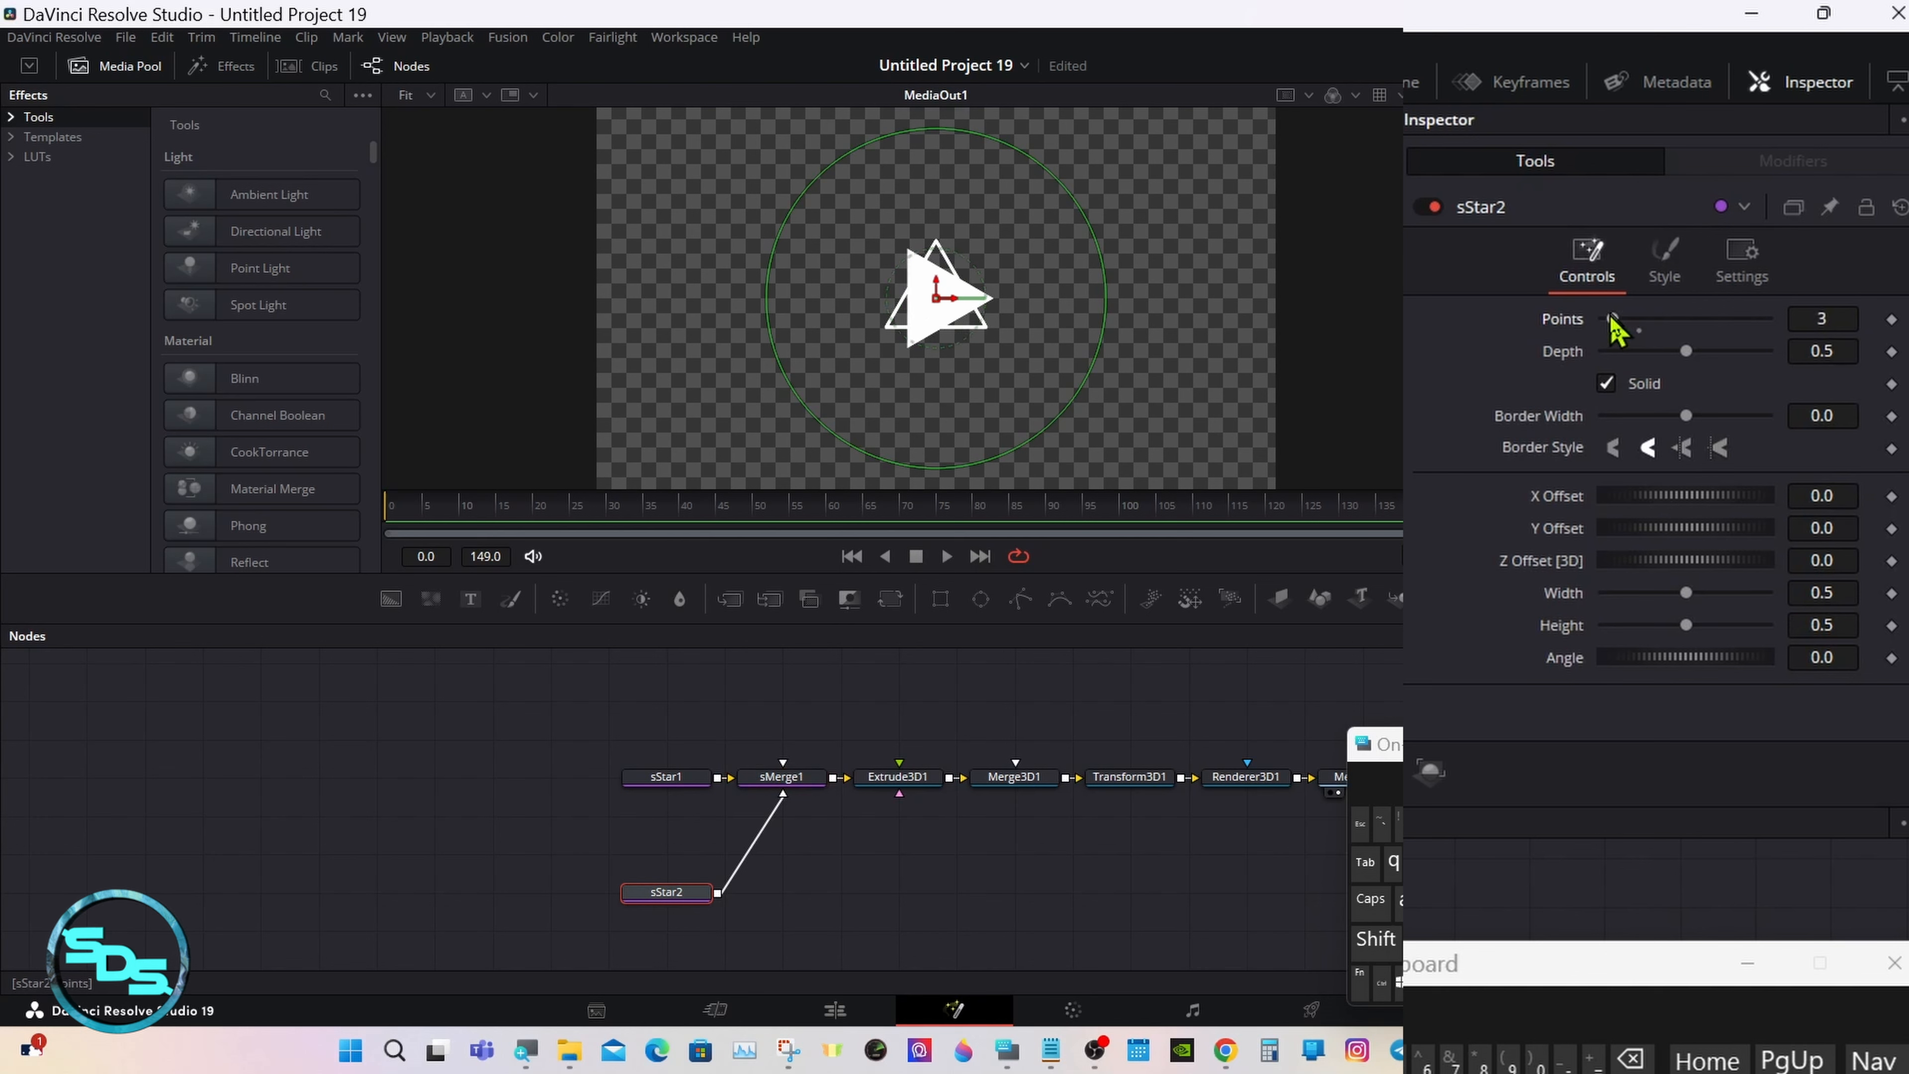
click(1606, 385)
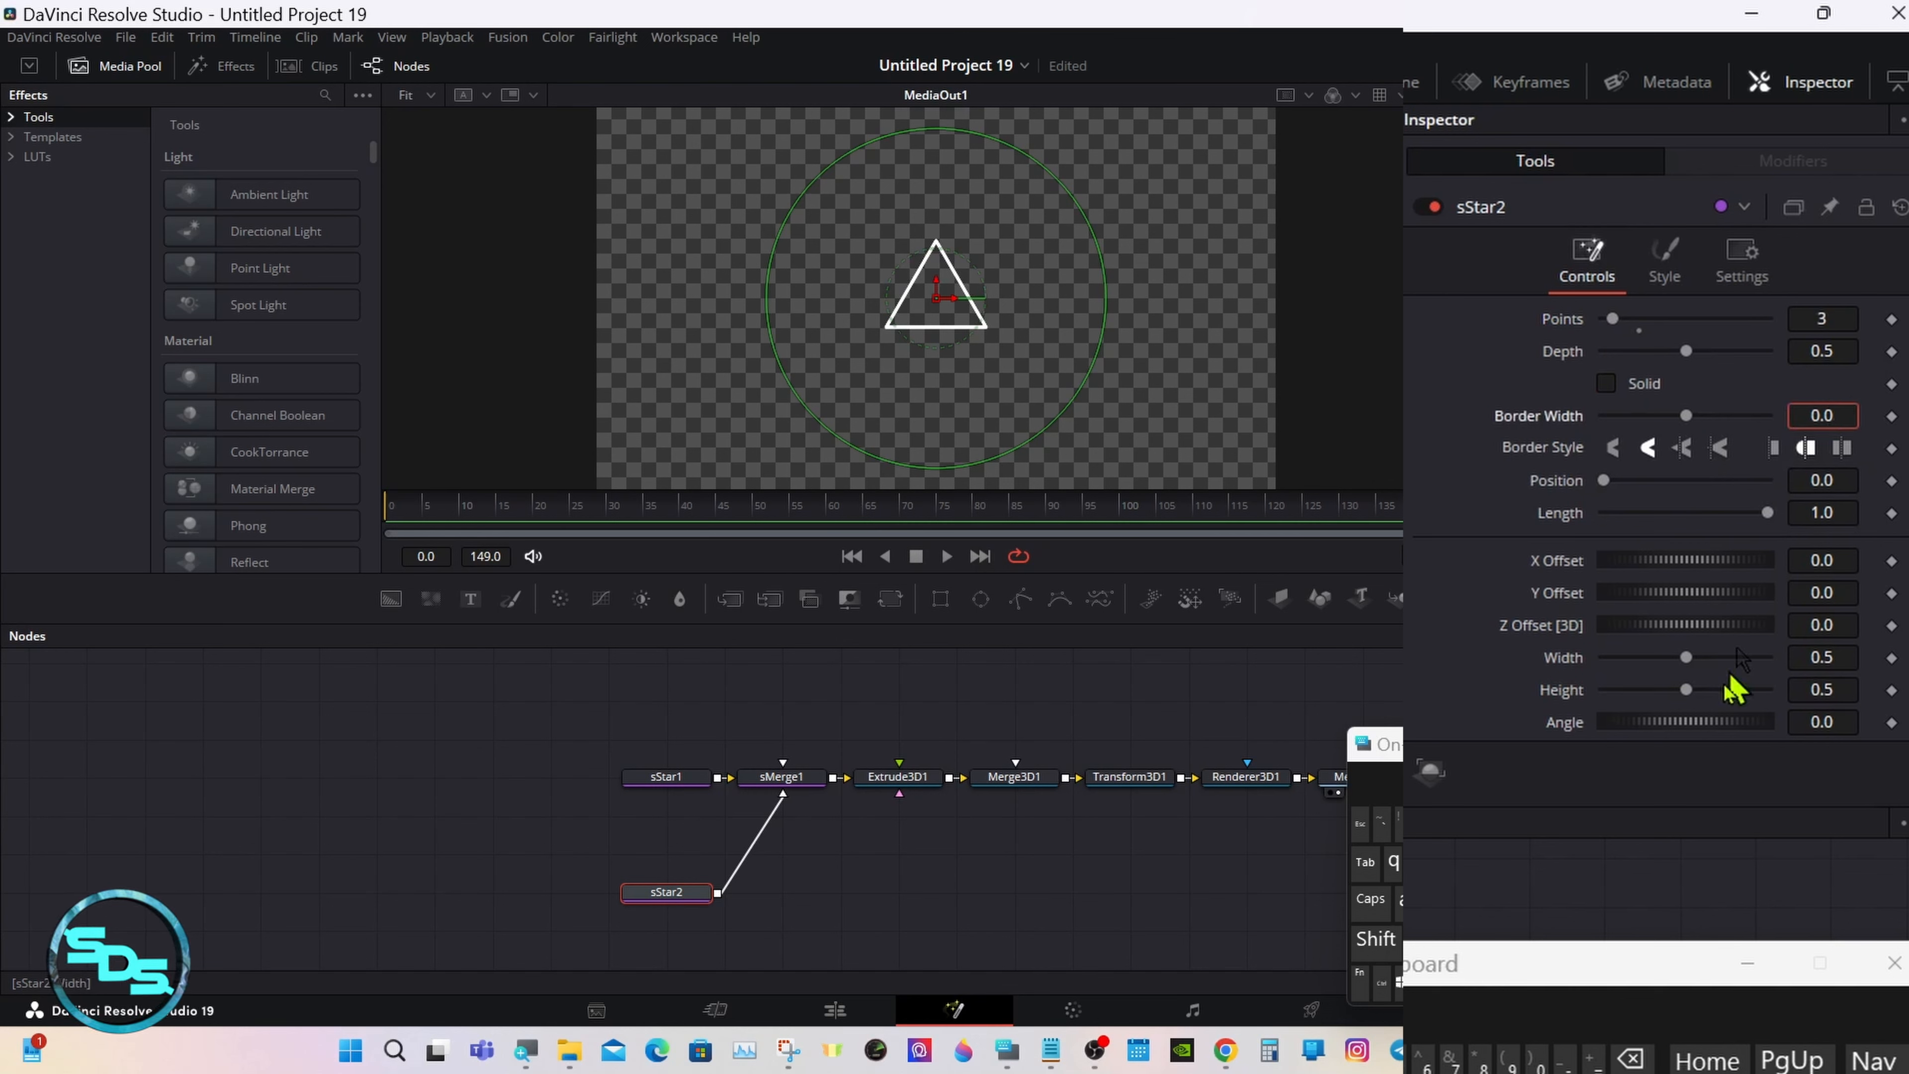
text(1)
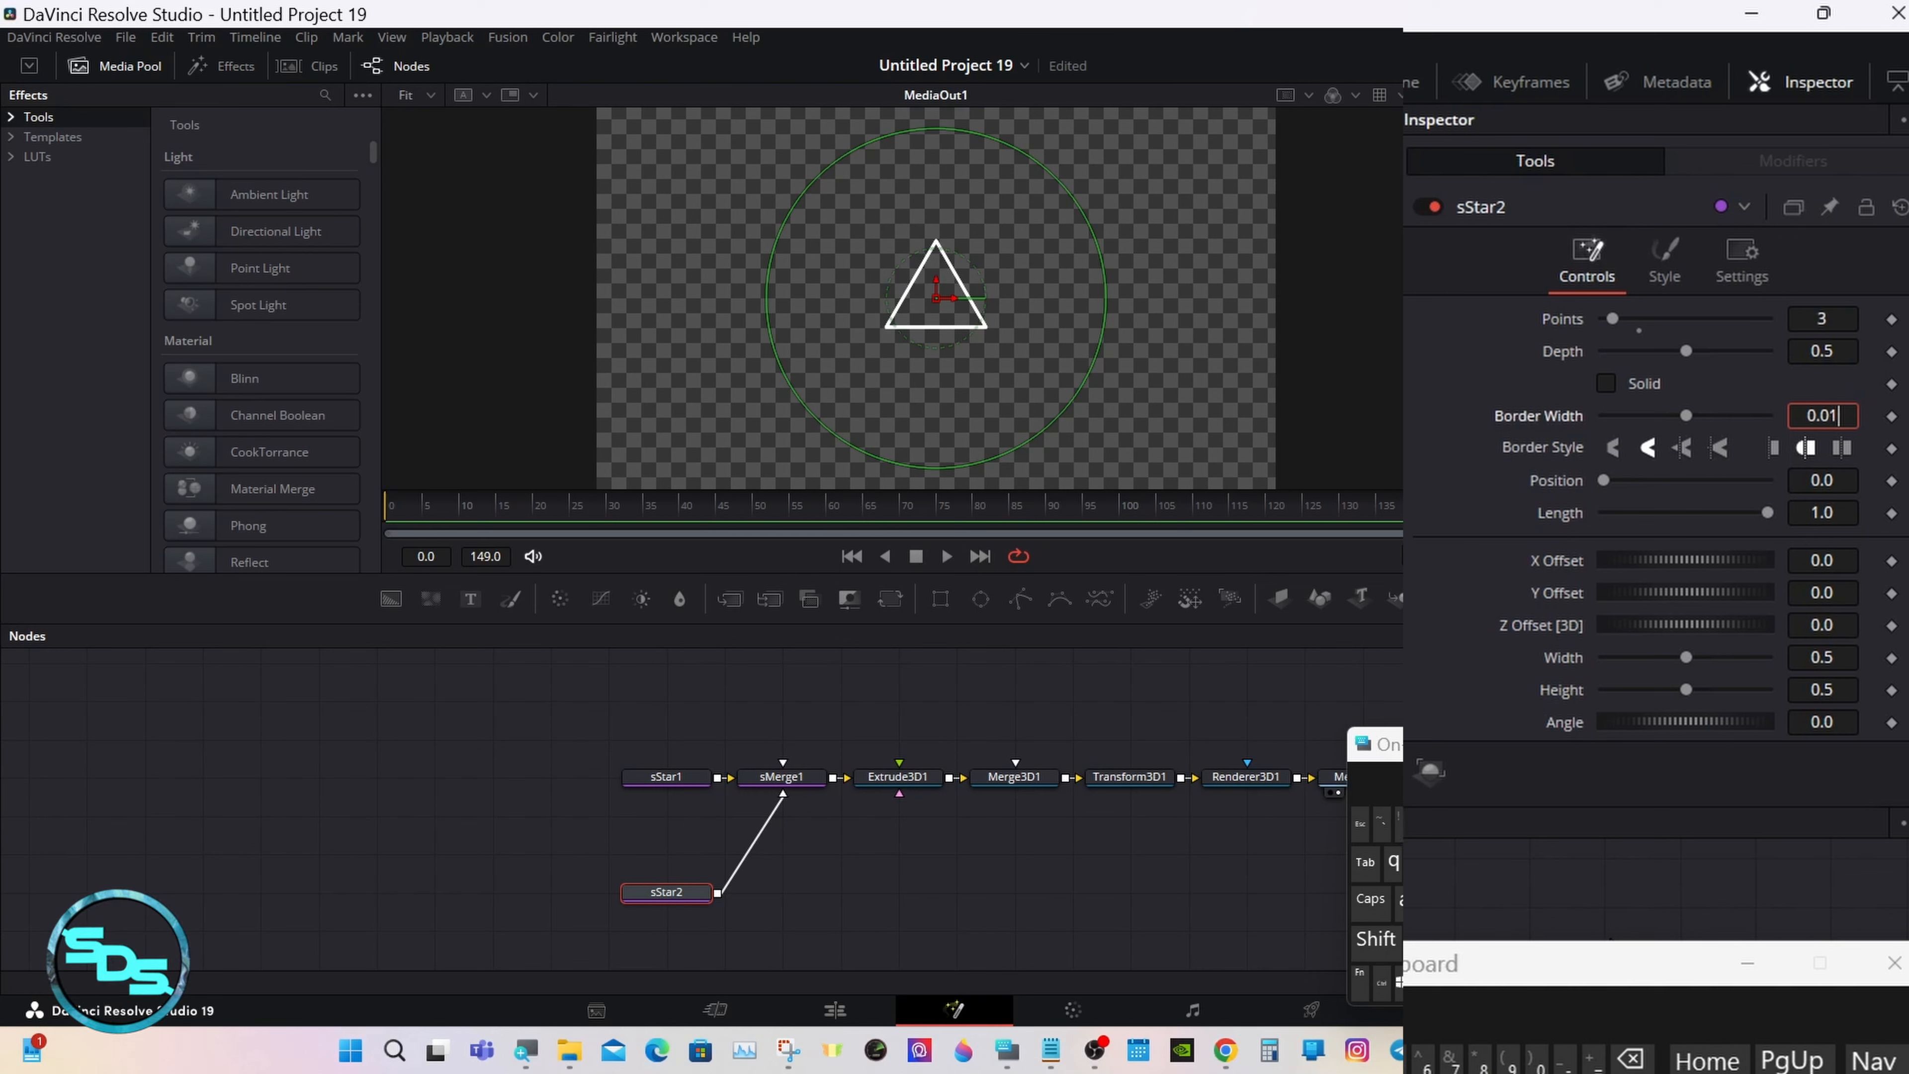
text(5)
key(Tab)
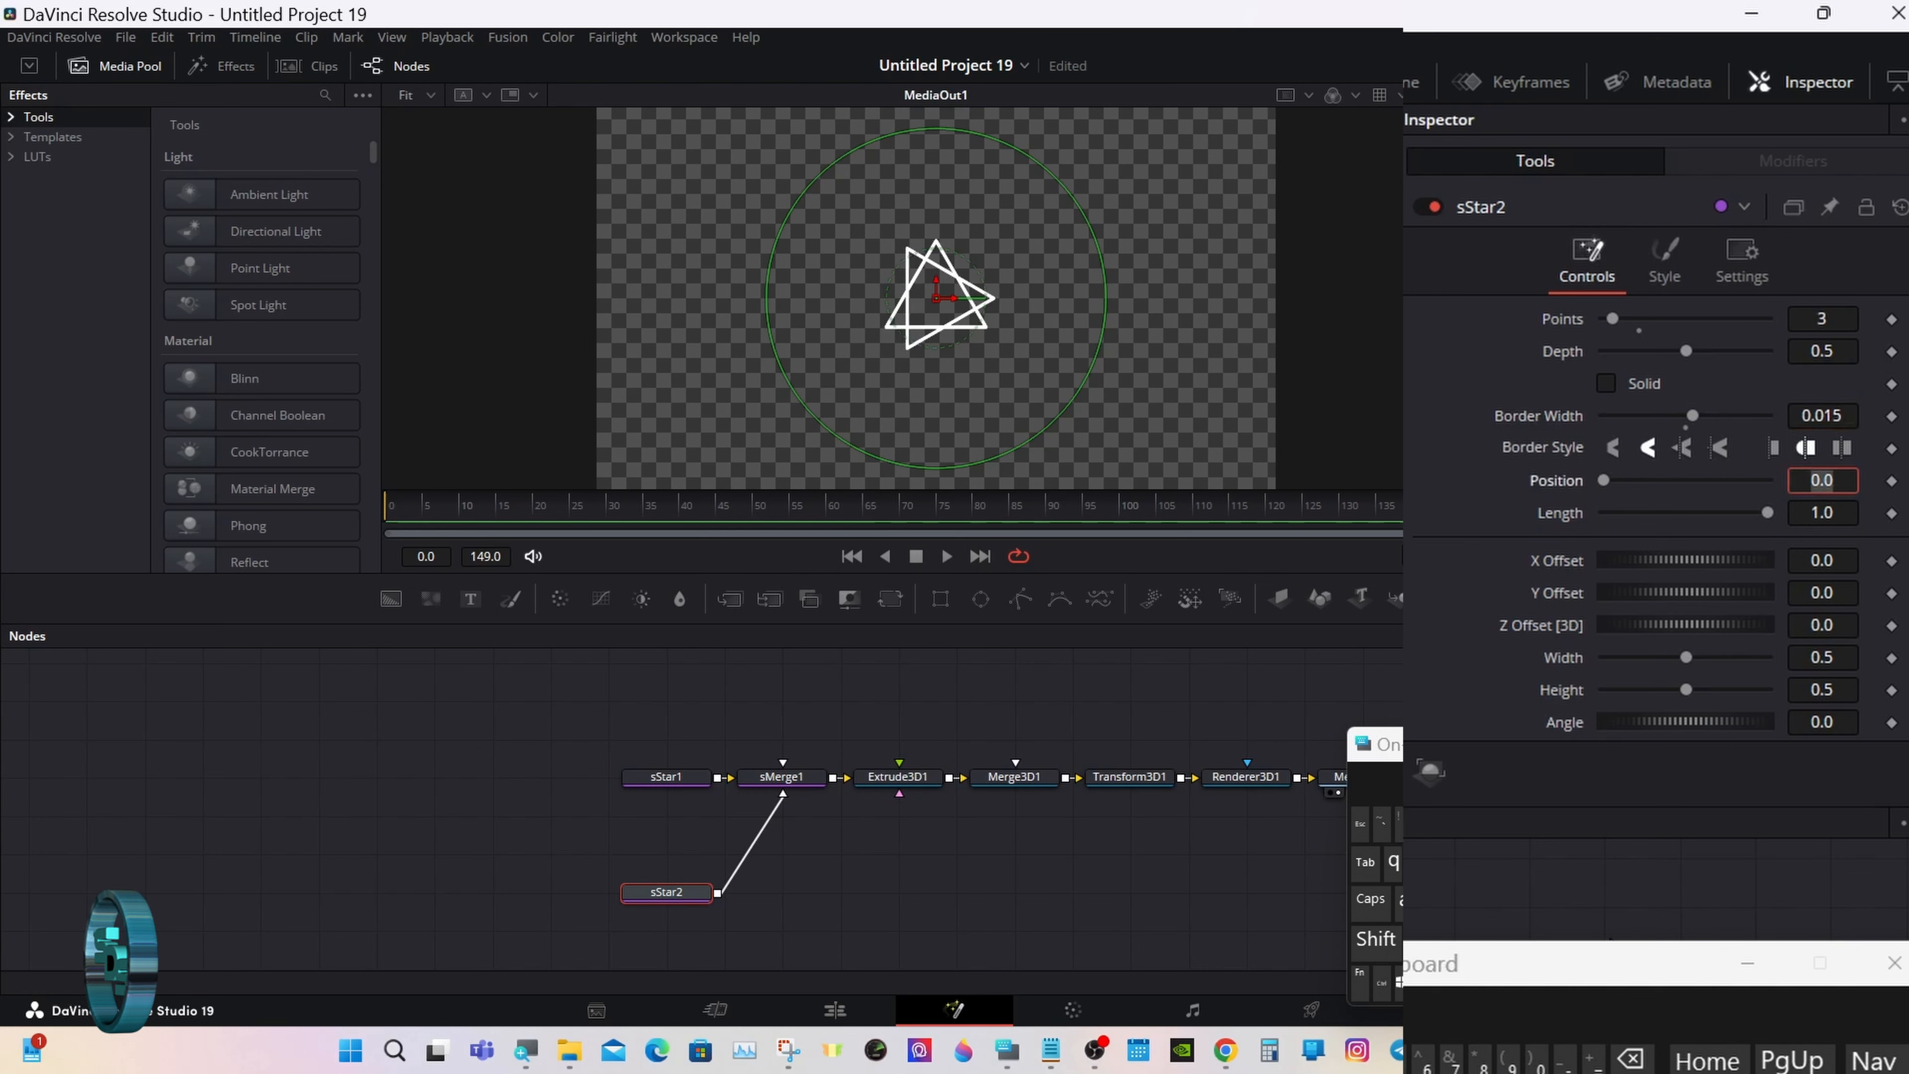
- Set the Angle of sStar2 to 30 so the two triangle outlines form a six-pointed star
drag(1660, 731, 1717, 732)
click(1845, 714)
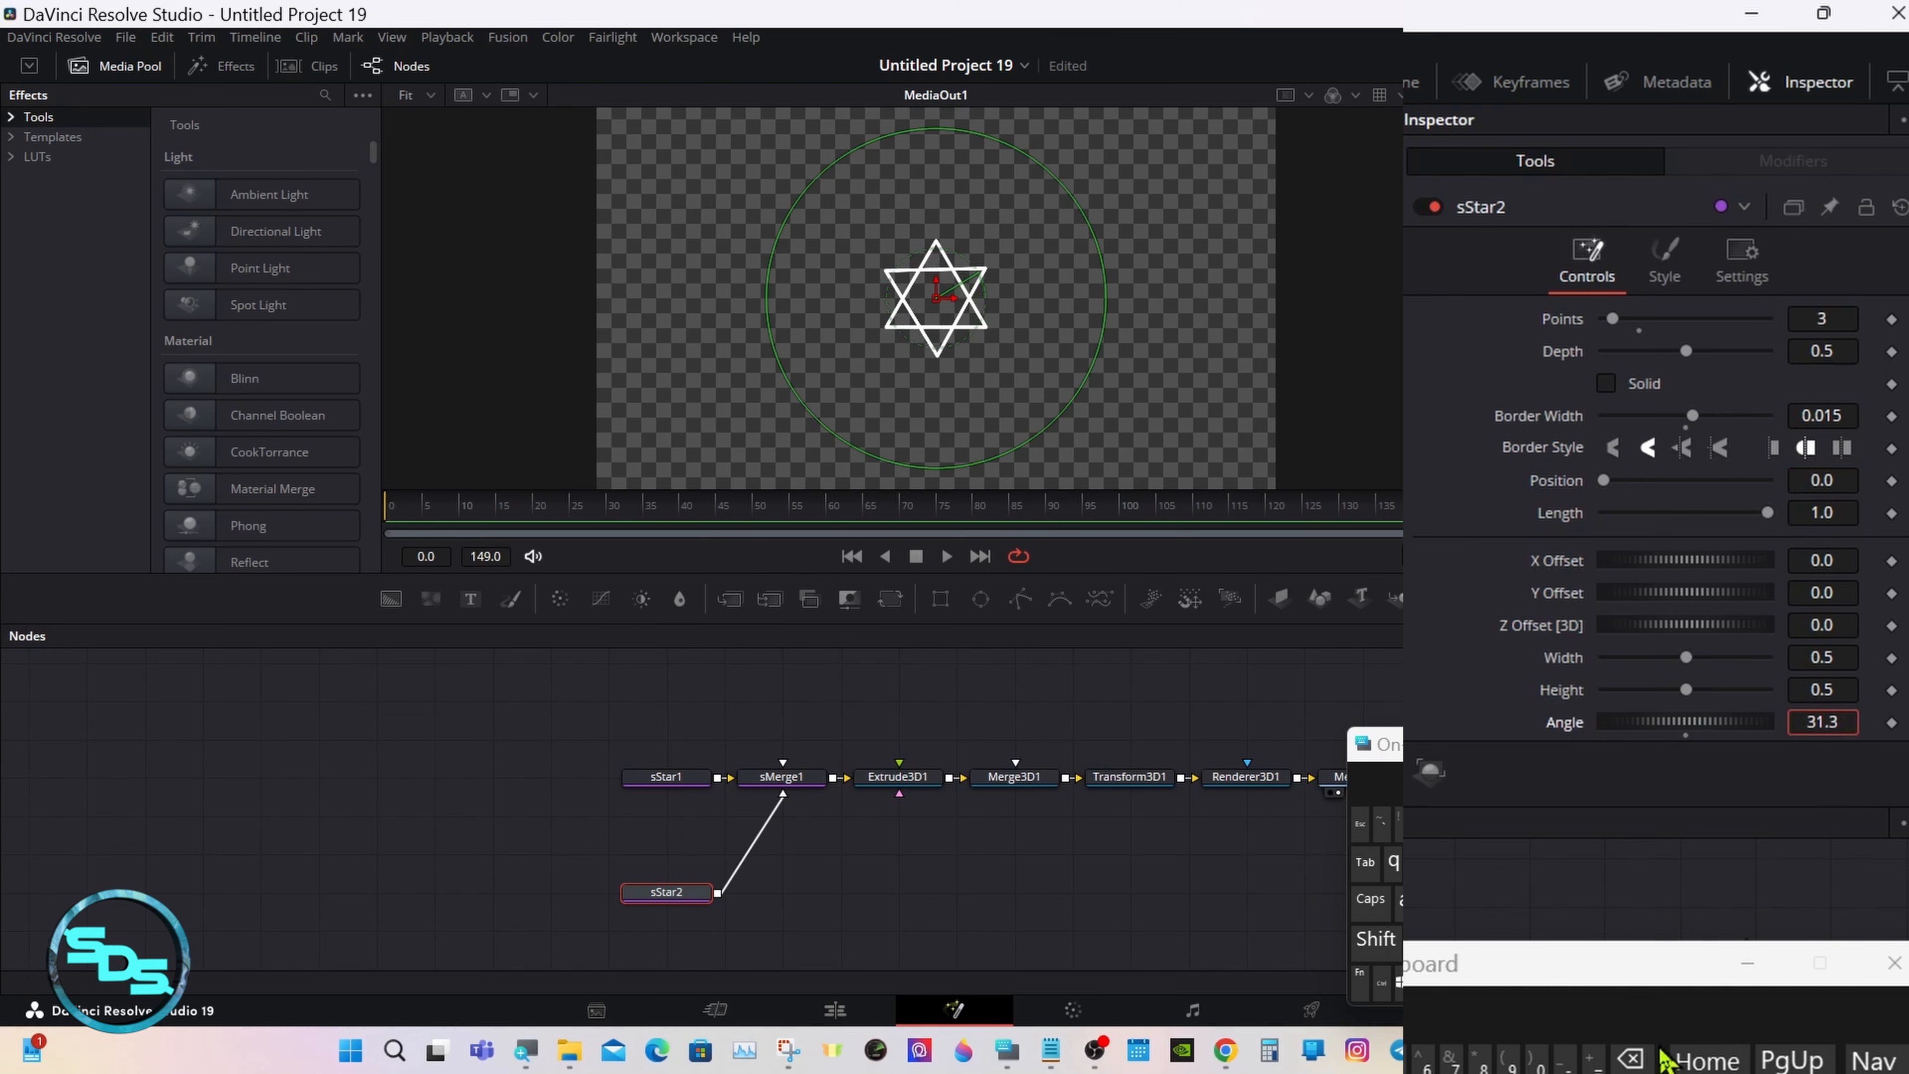
click(1632, 1059)
click(1633, 1059)
click(1633, 1059)
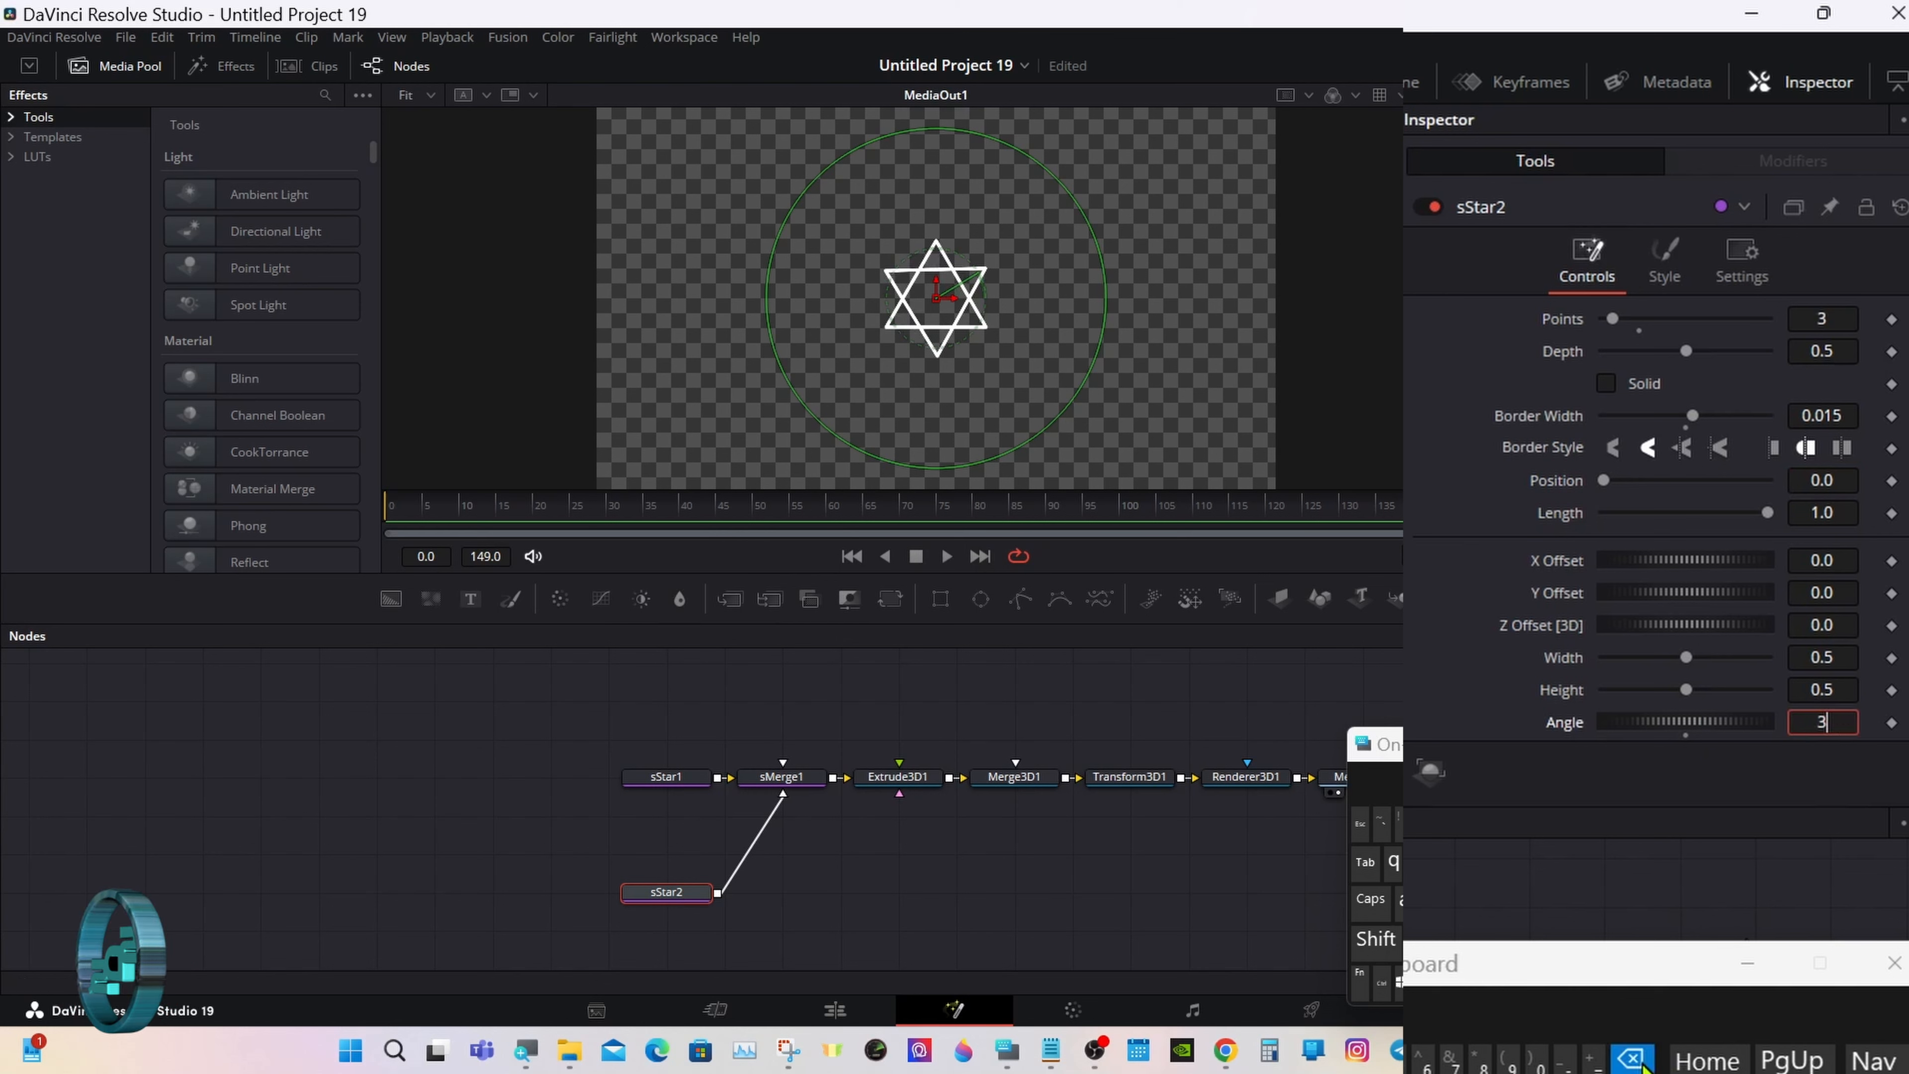
click(1537, 1059)
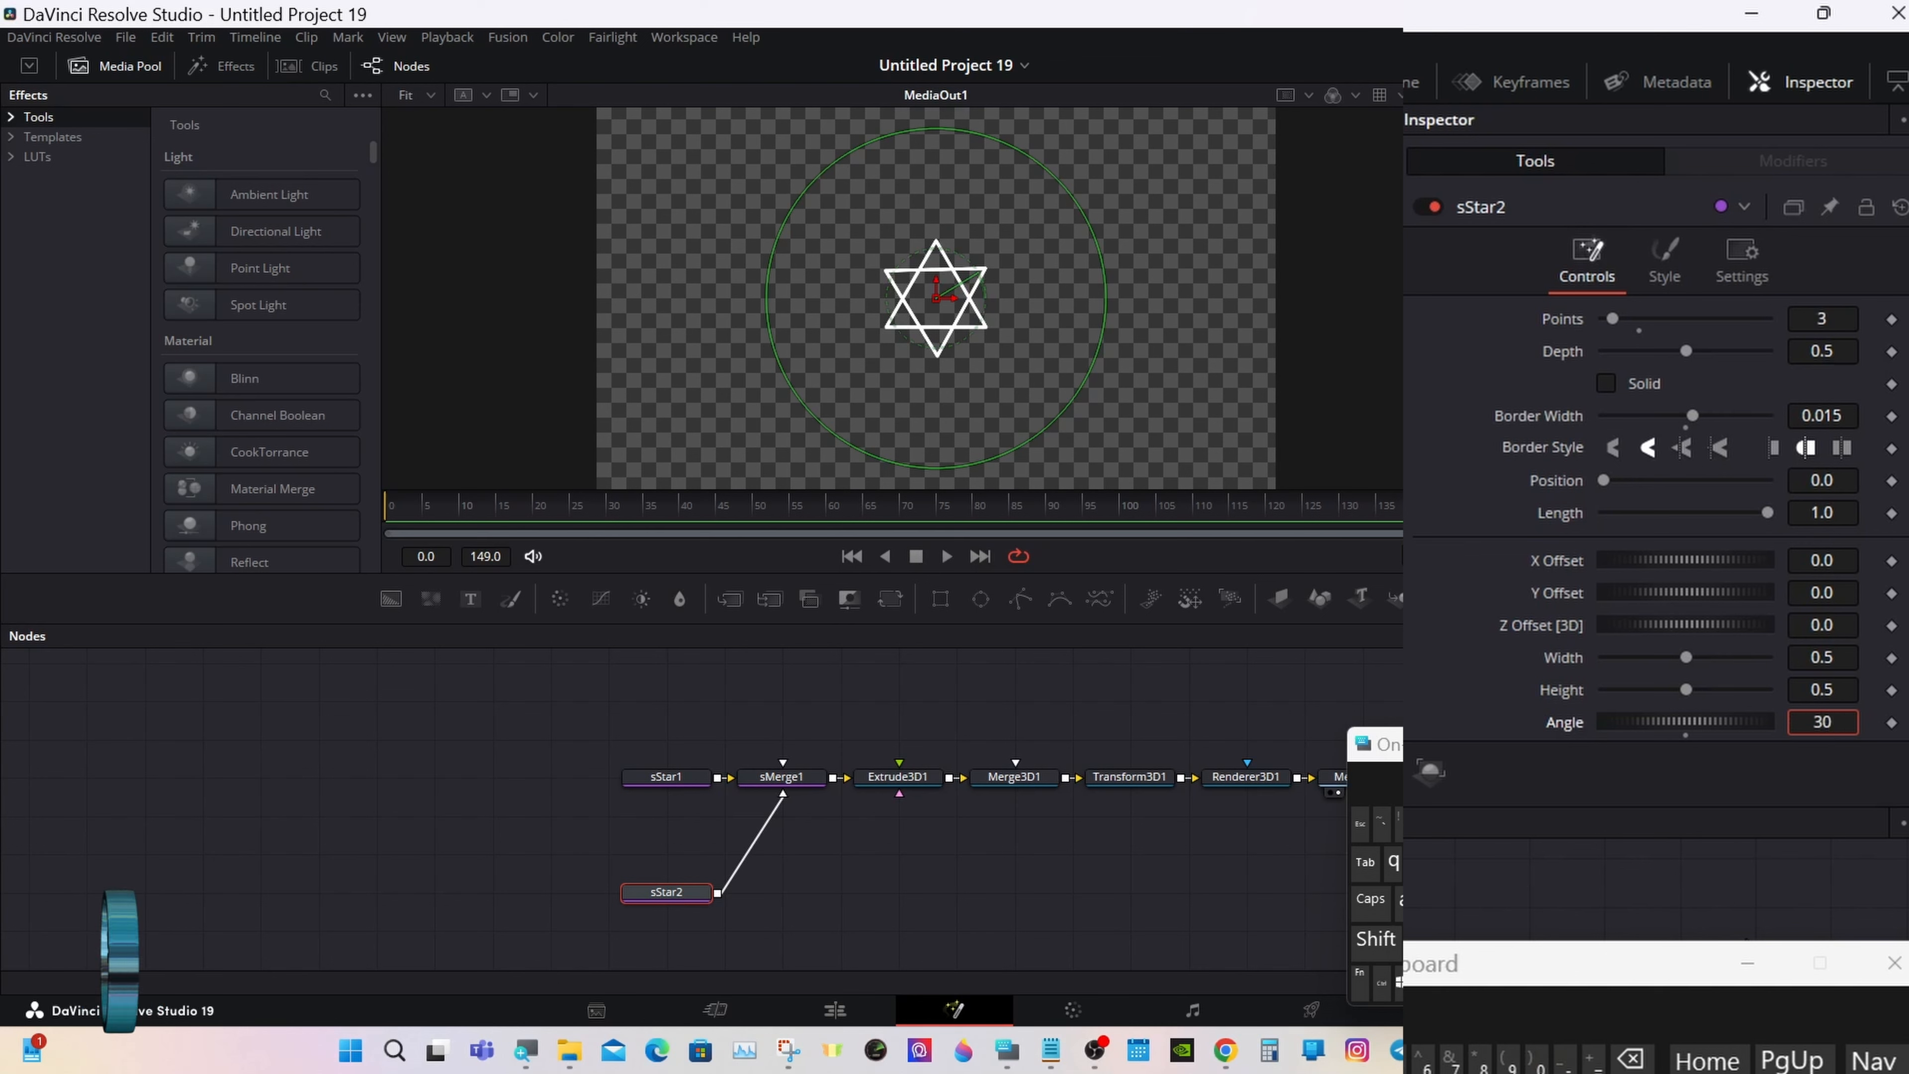
key(Tab)
- Switch to the dual-viewer layout and show Transform3D1 in the empty viewer
drag(1415, 746, 1406, 714)
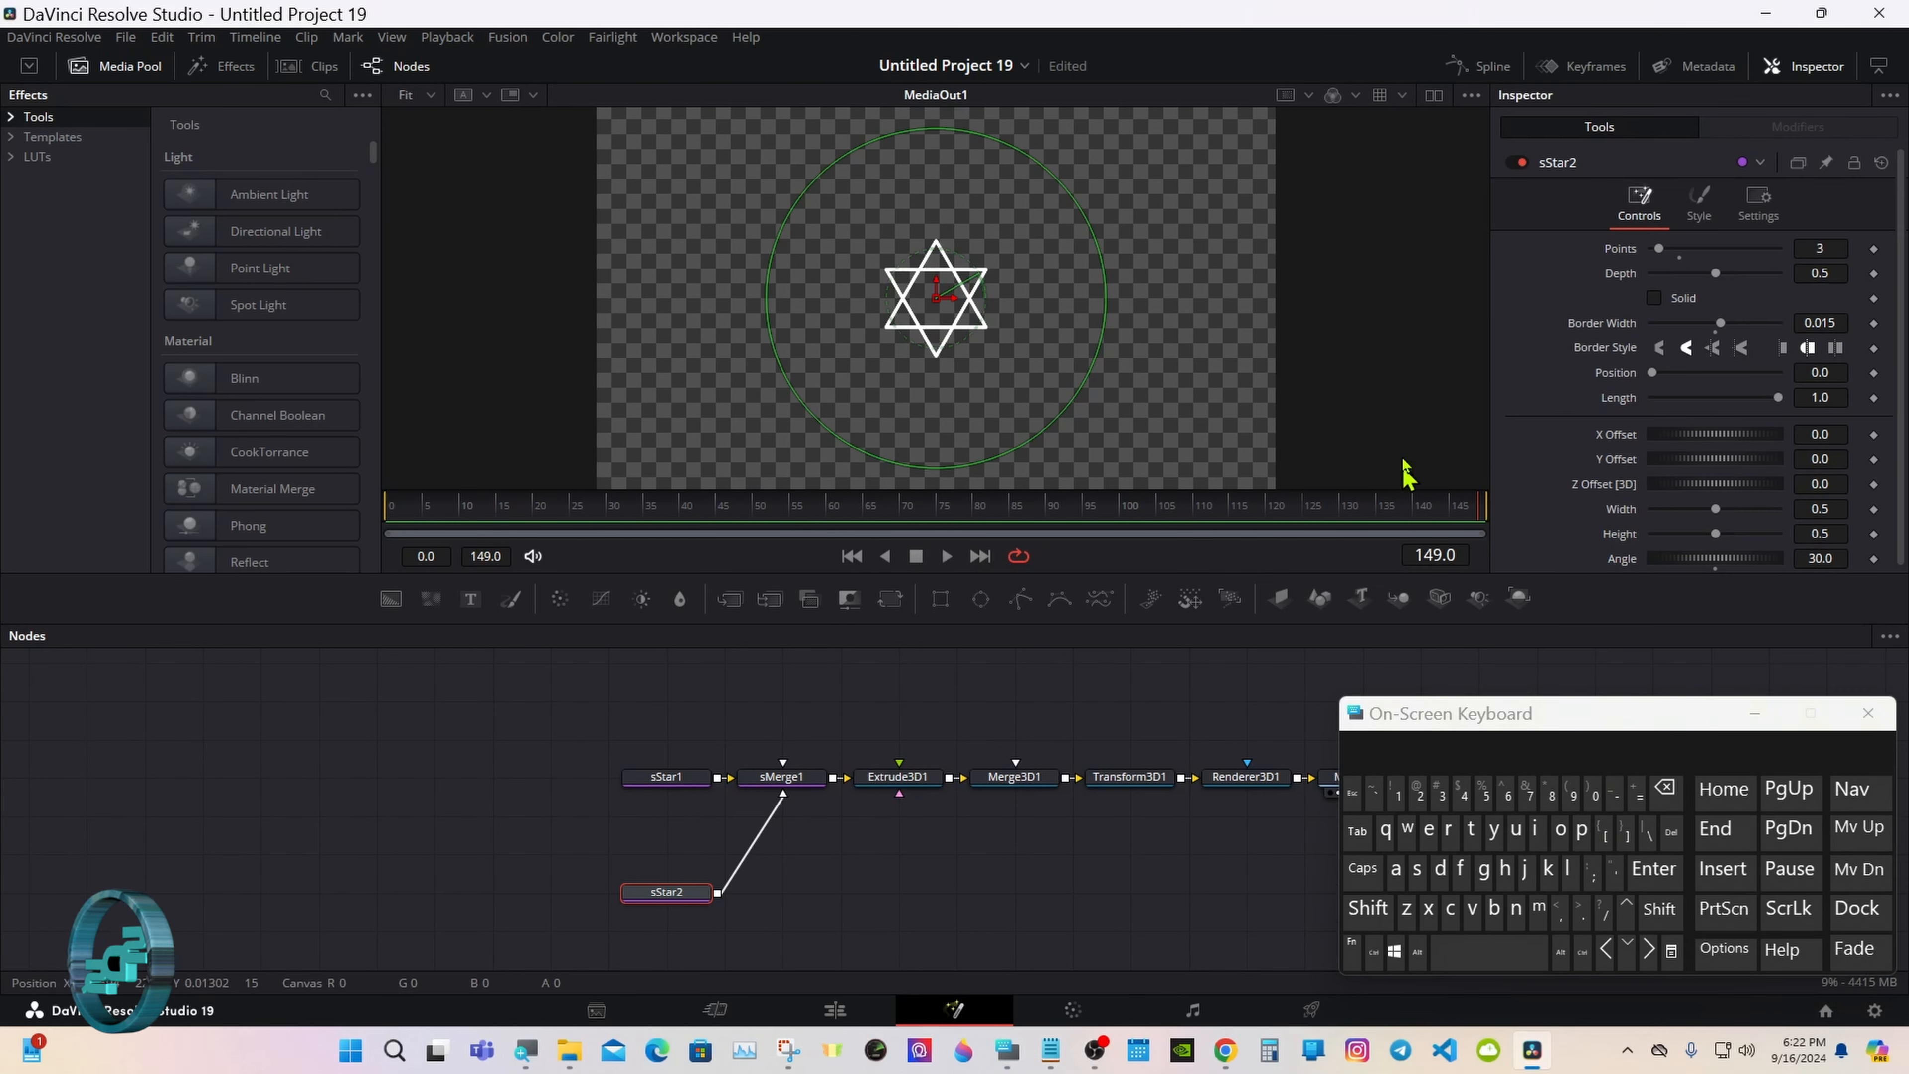
click(1433, 98)
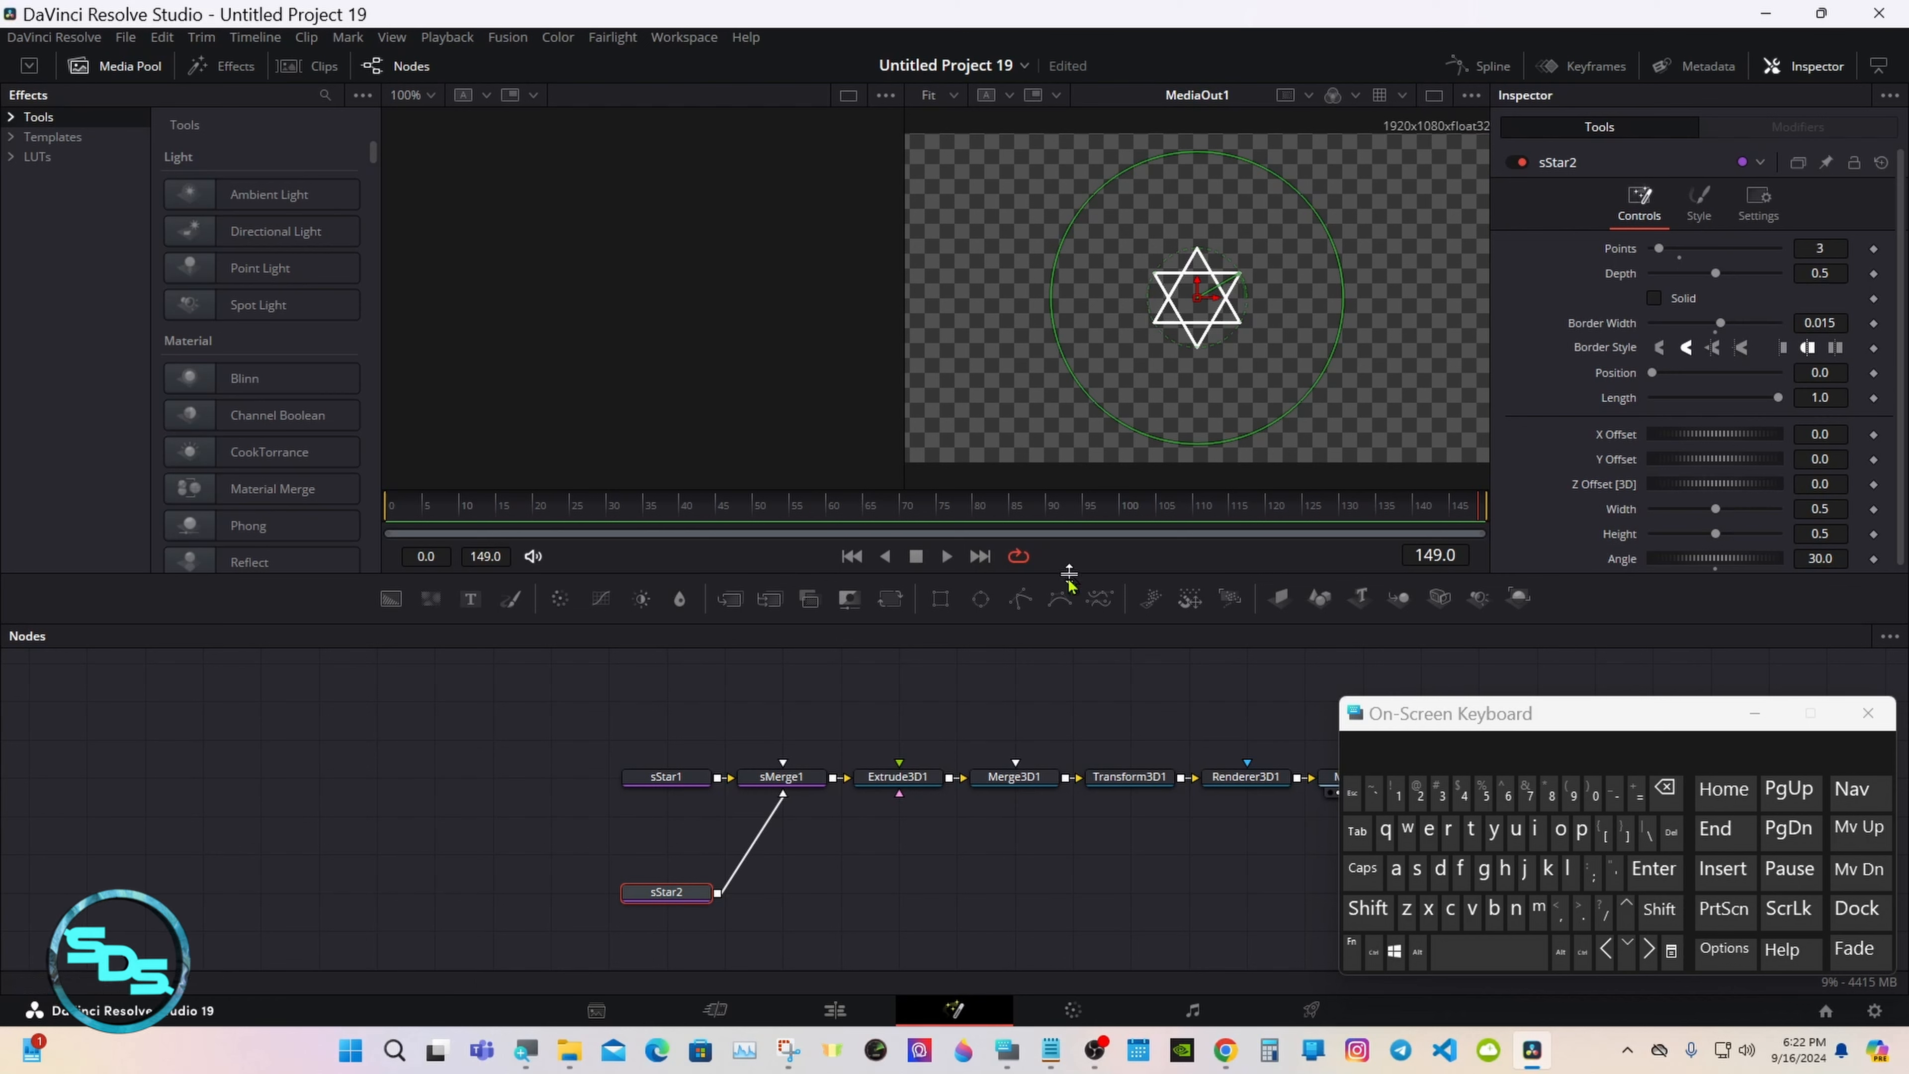
click(1098, 794)
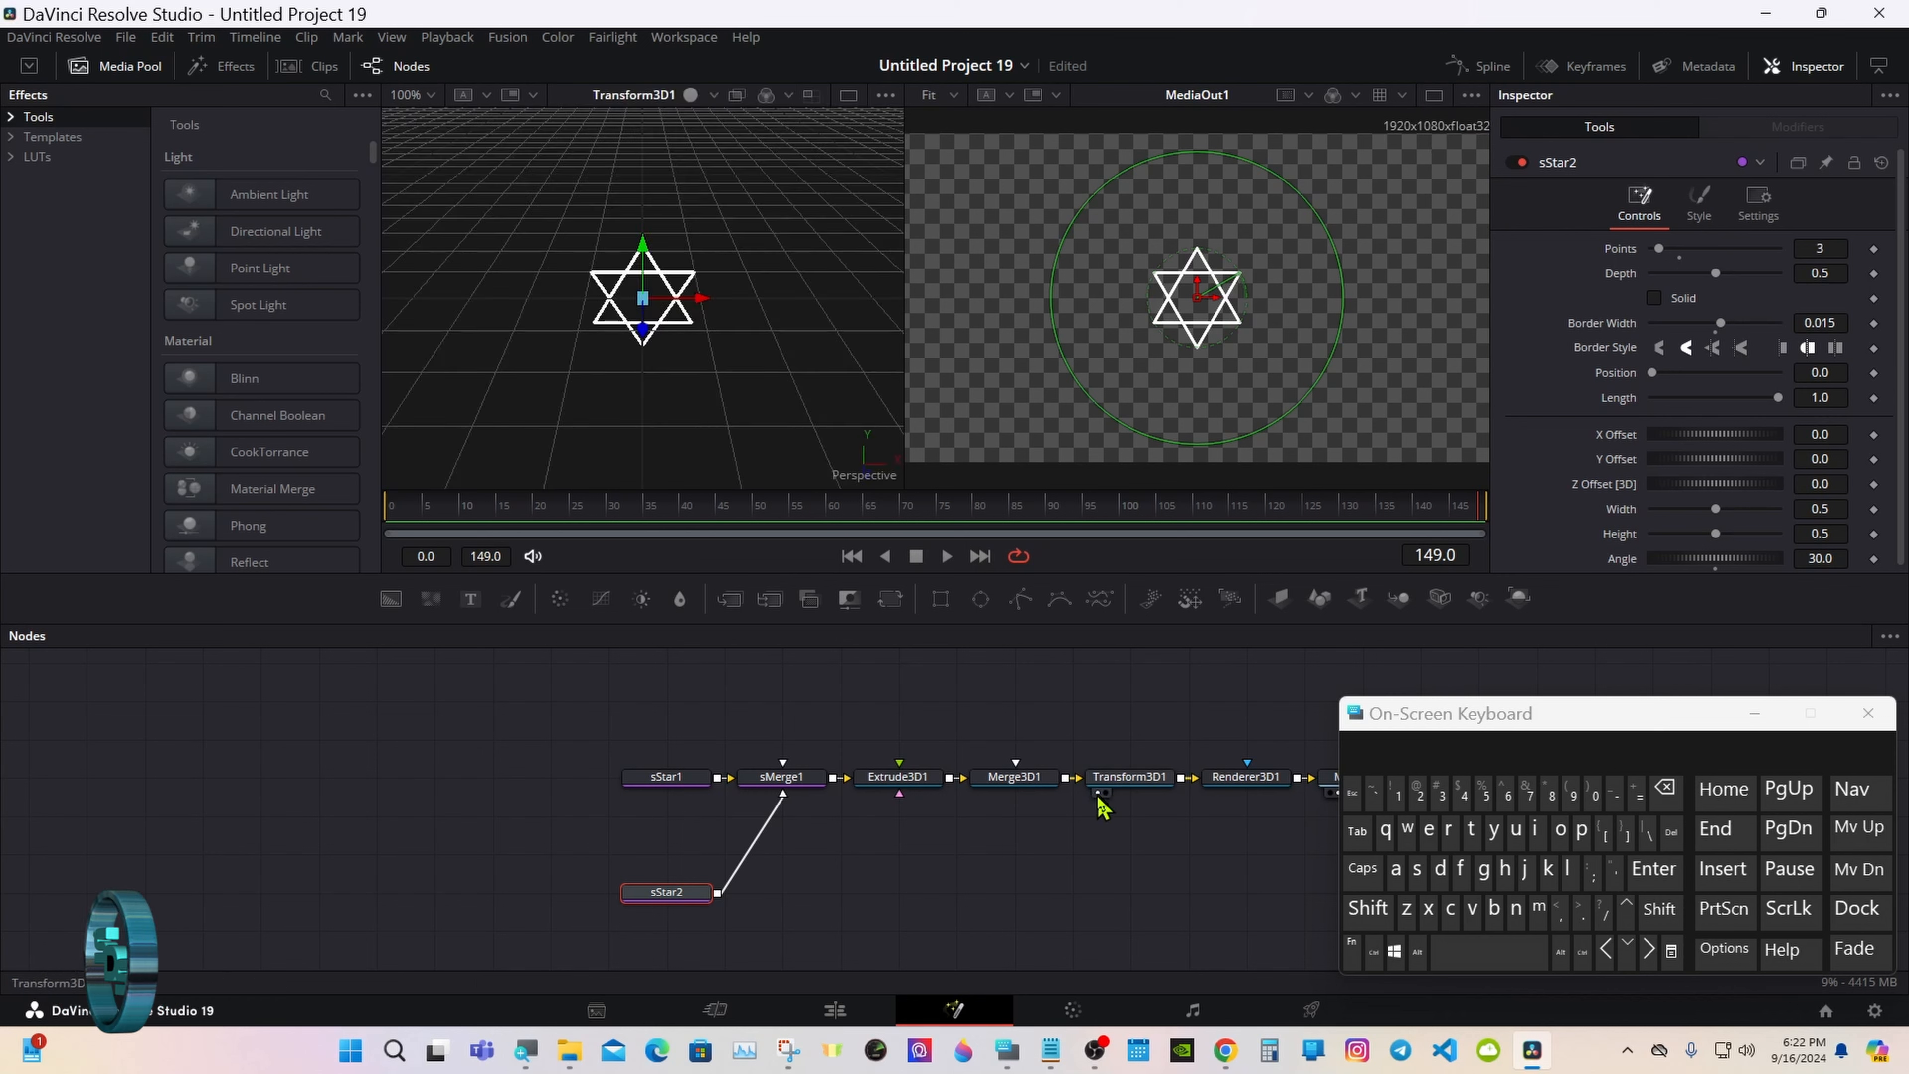
- Set the Extrusion Depth of Extrude3D1 to 0.08
click(1366, 908)
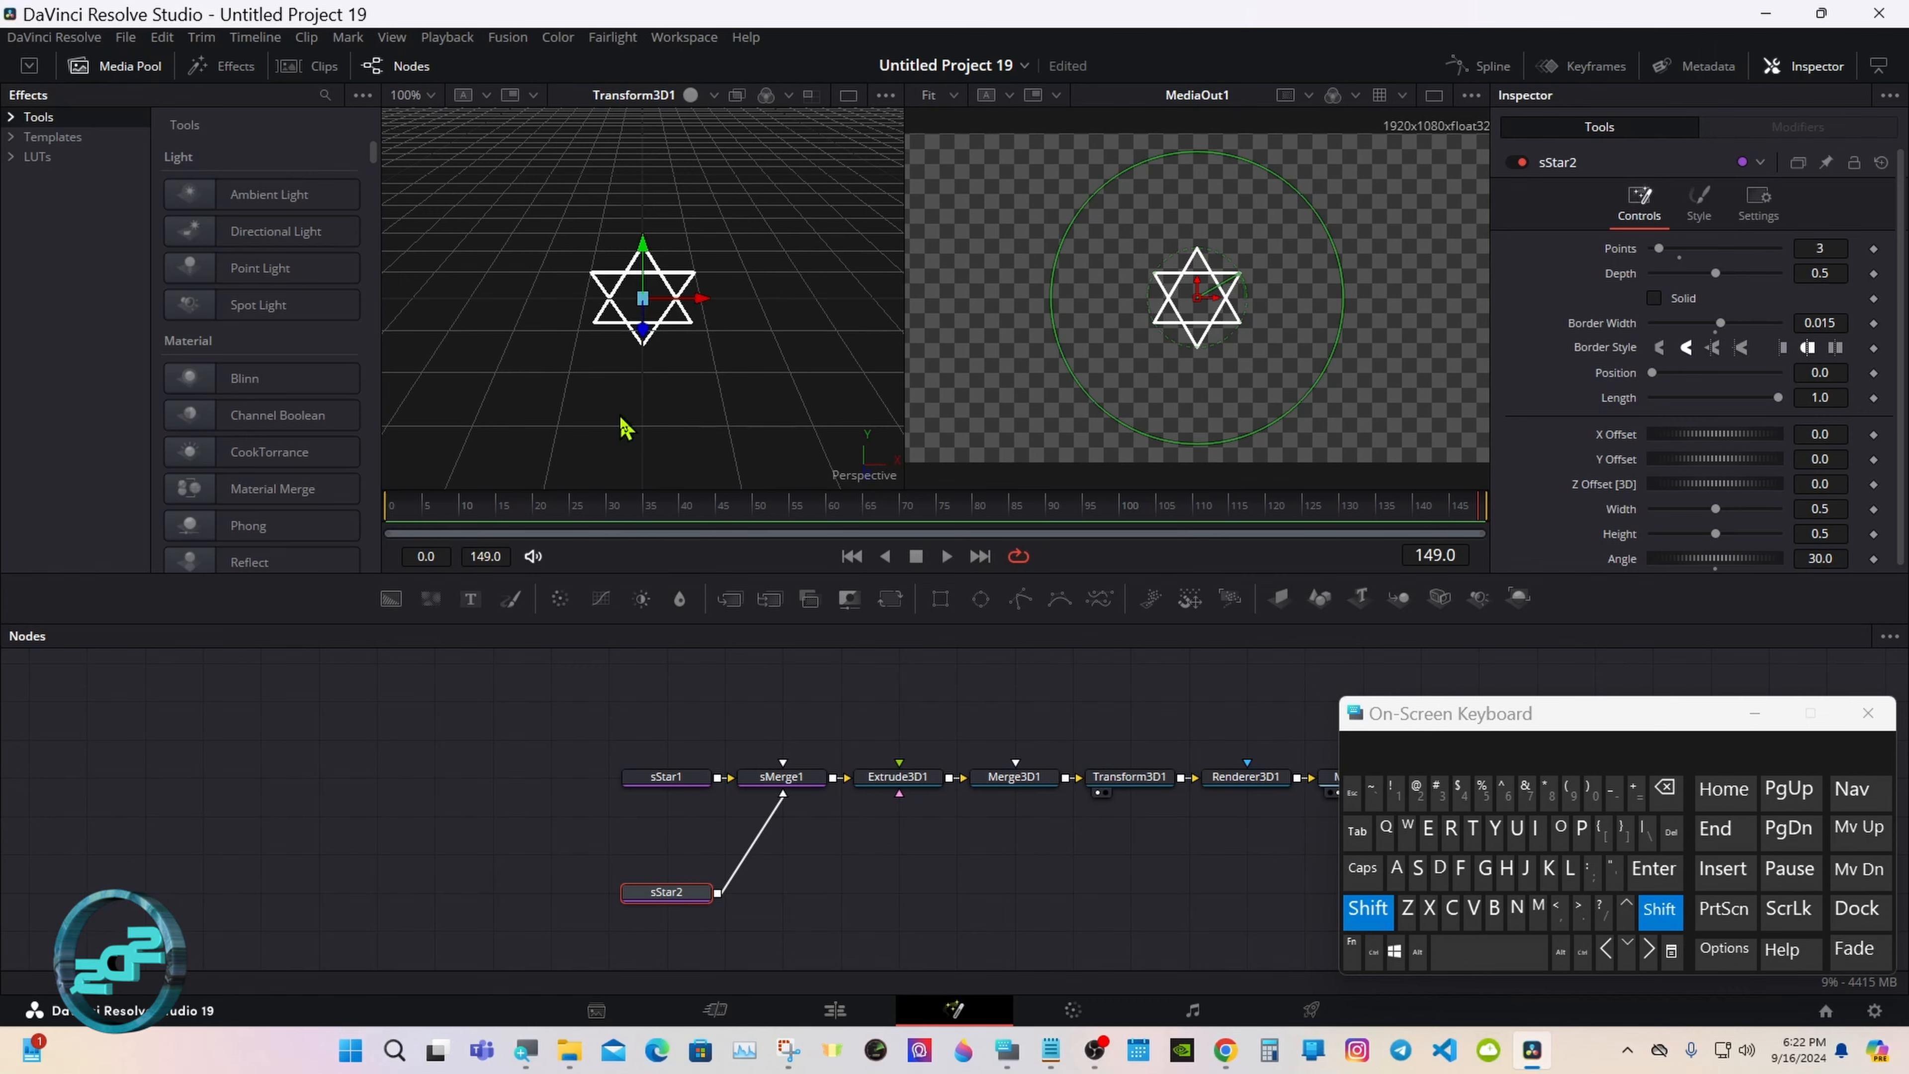
drag(626, 427, 1041, 305)
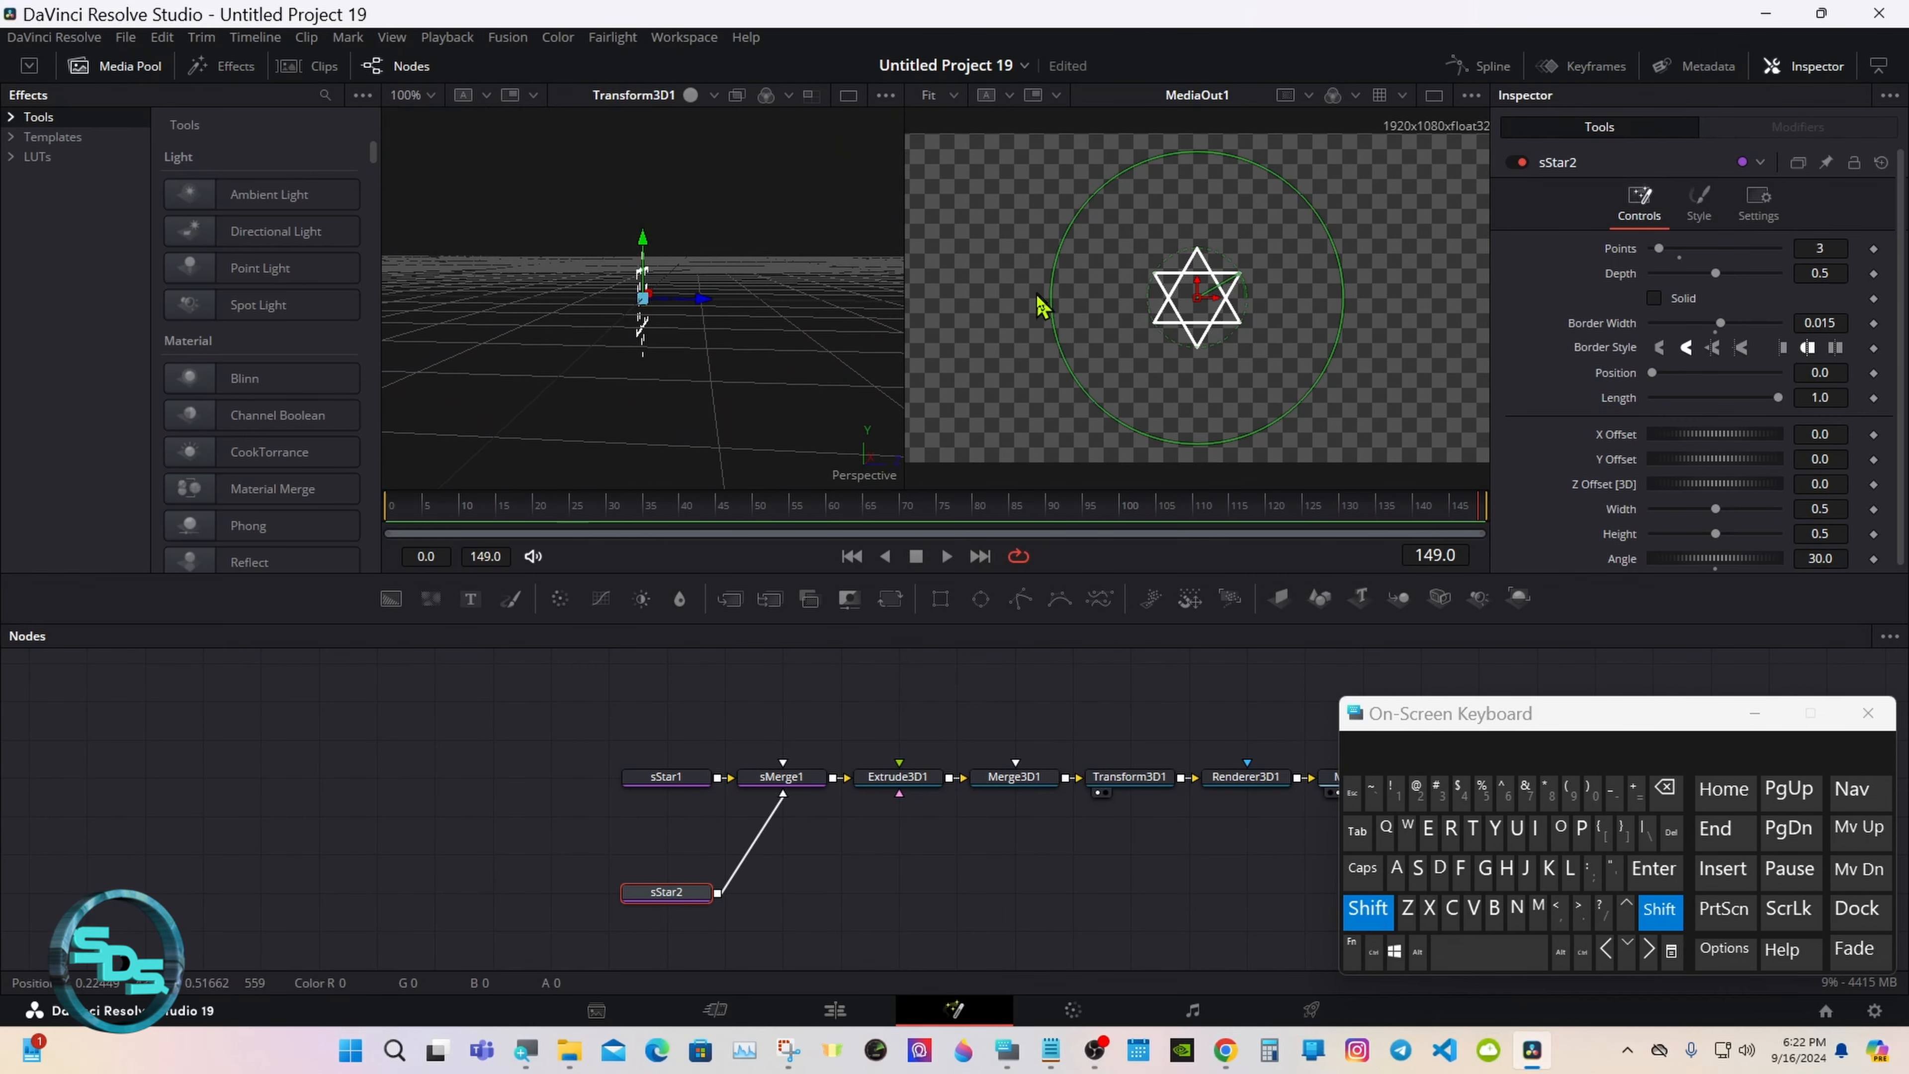
click(1366, 908)
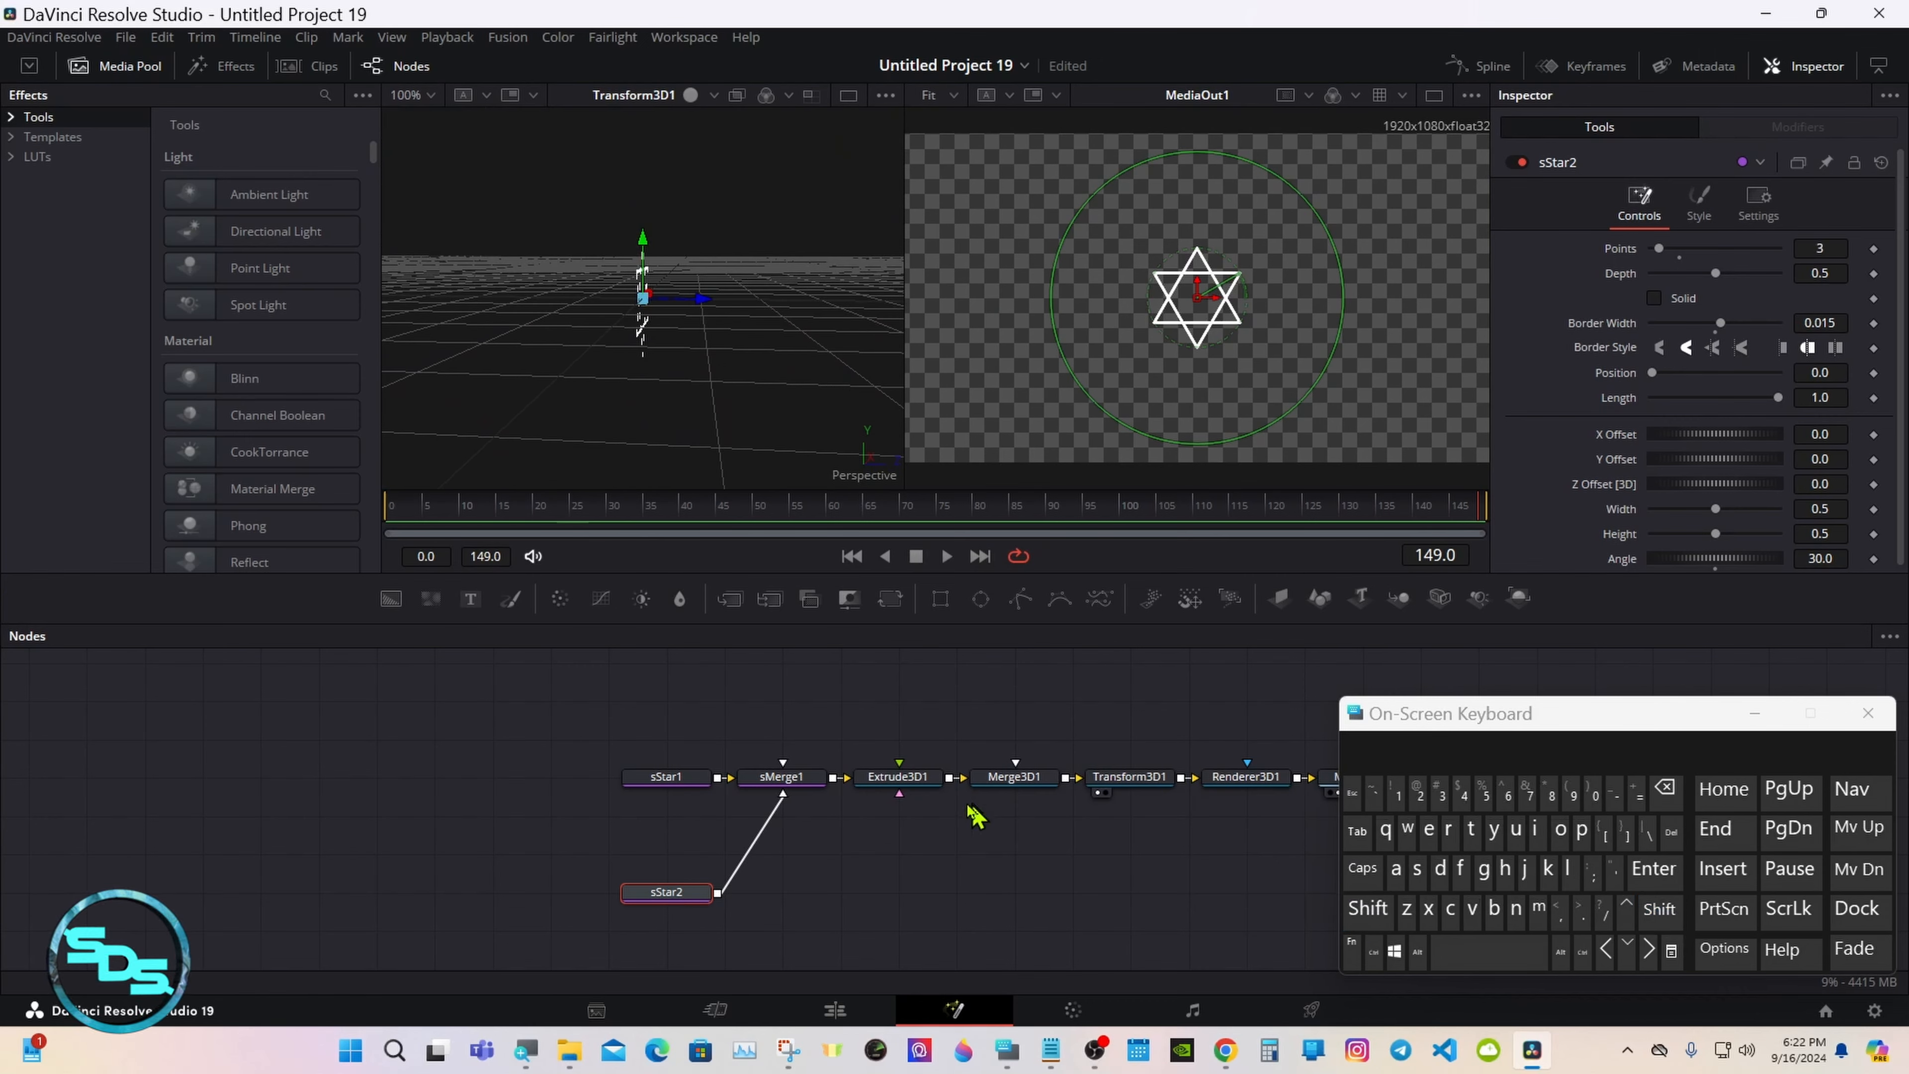
click(889, 789)
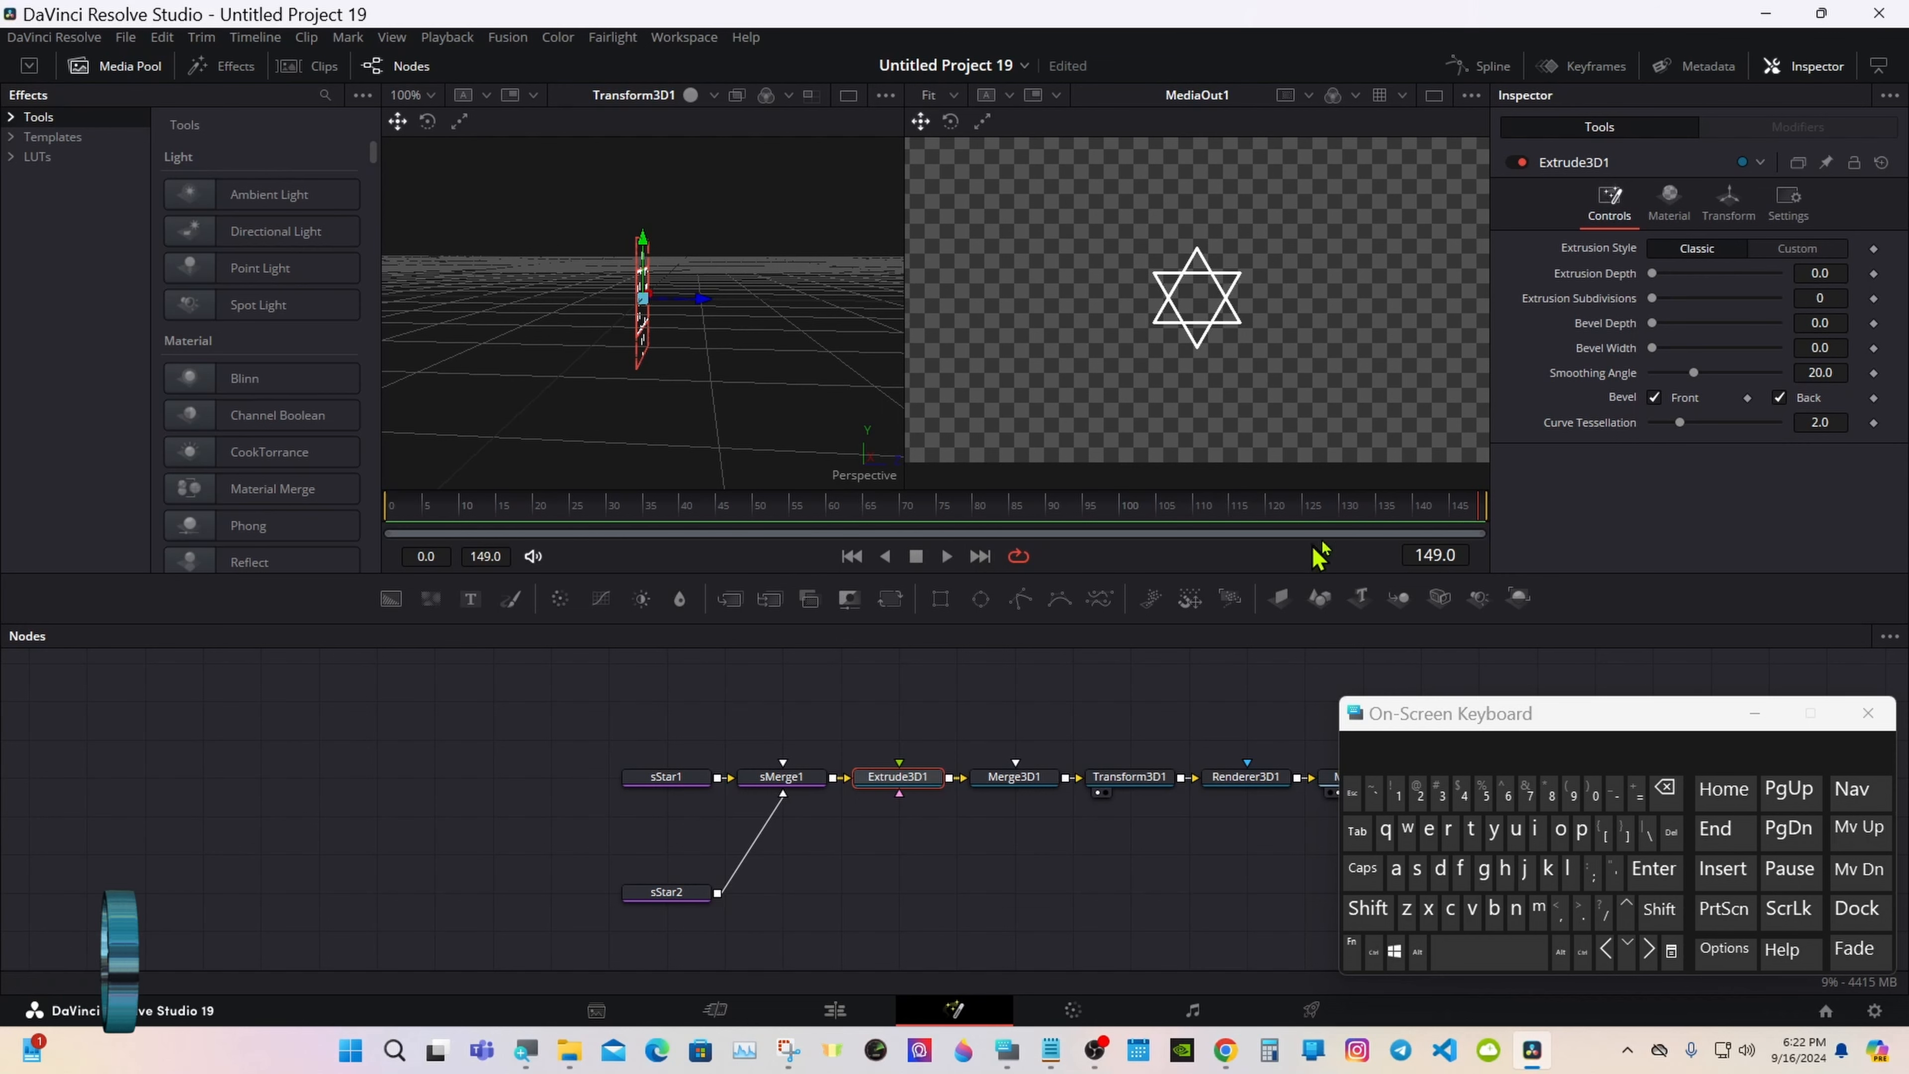
click(1834, 347)
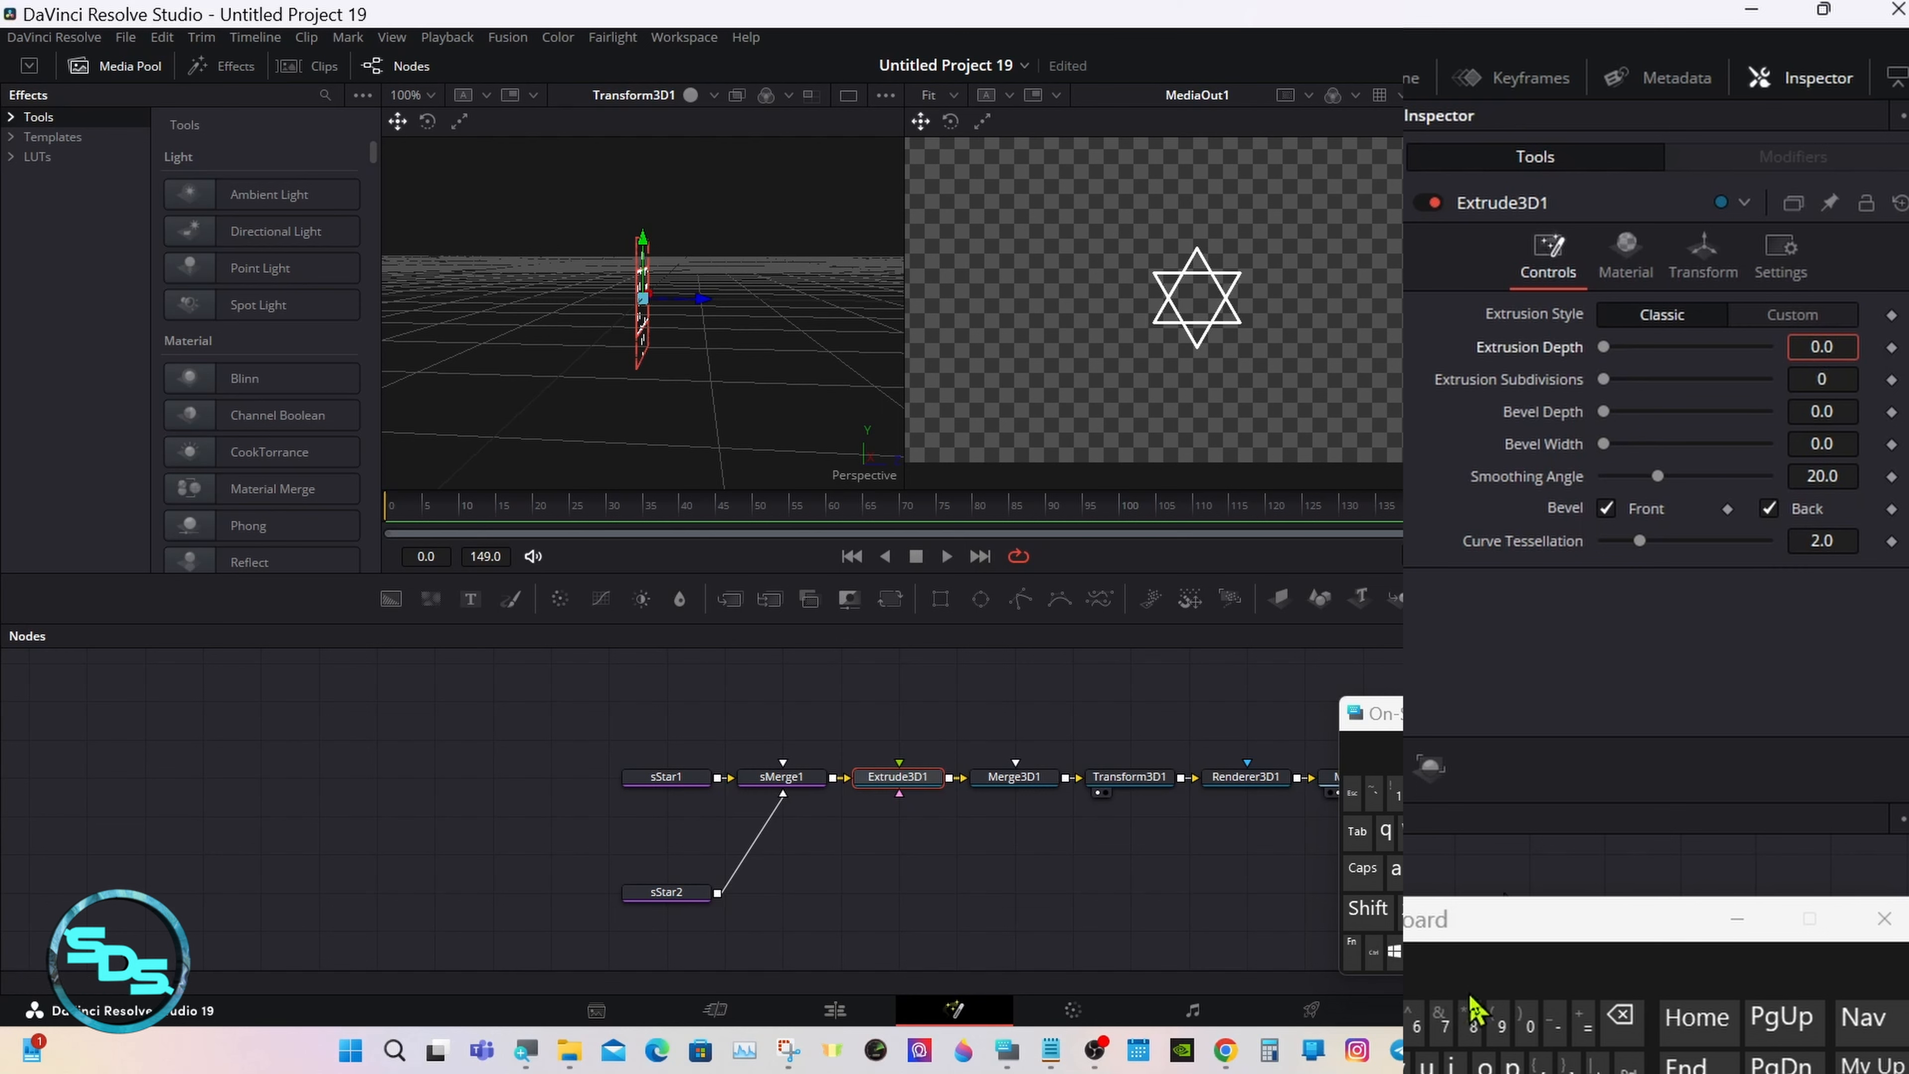
click(1473, 1022)
click(1822, 379)
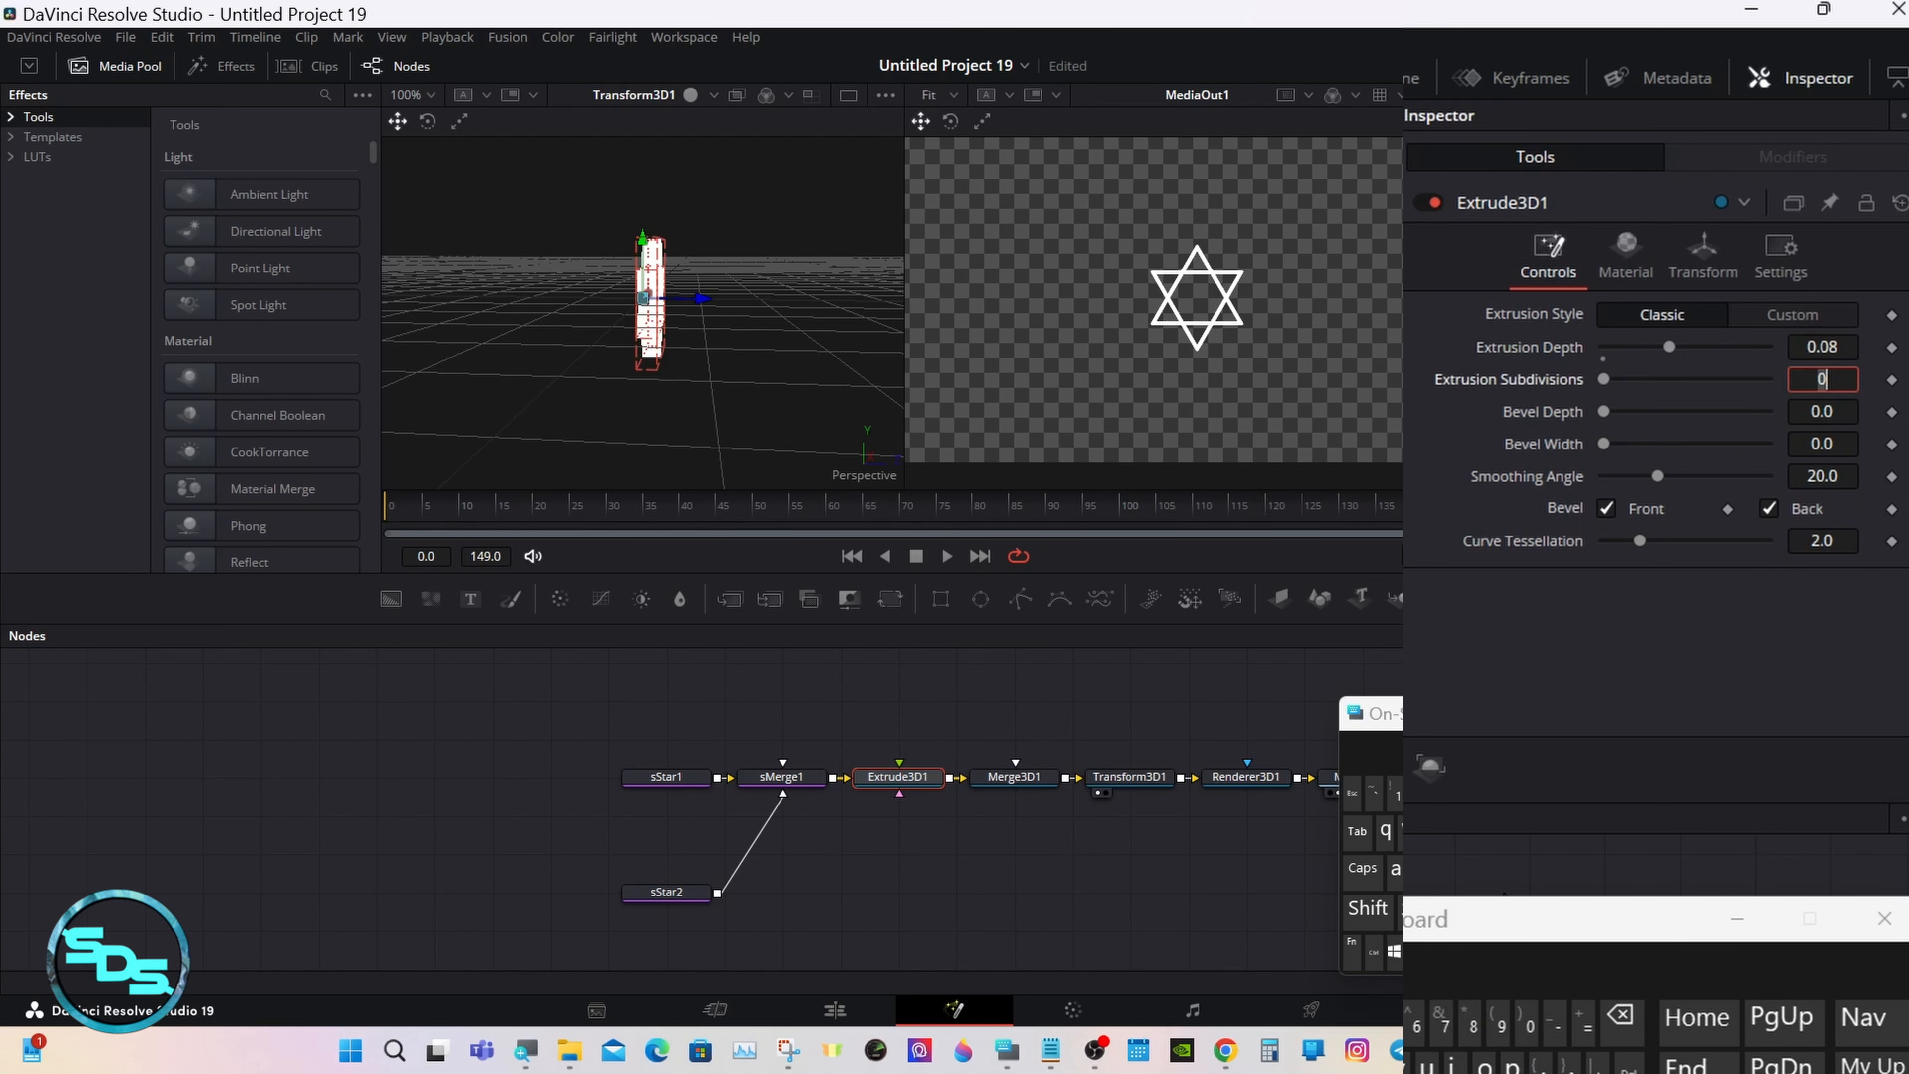
- Set the Z Pivot in the transform settings of Extrude3D1 to 0.04
click(1366, 908)
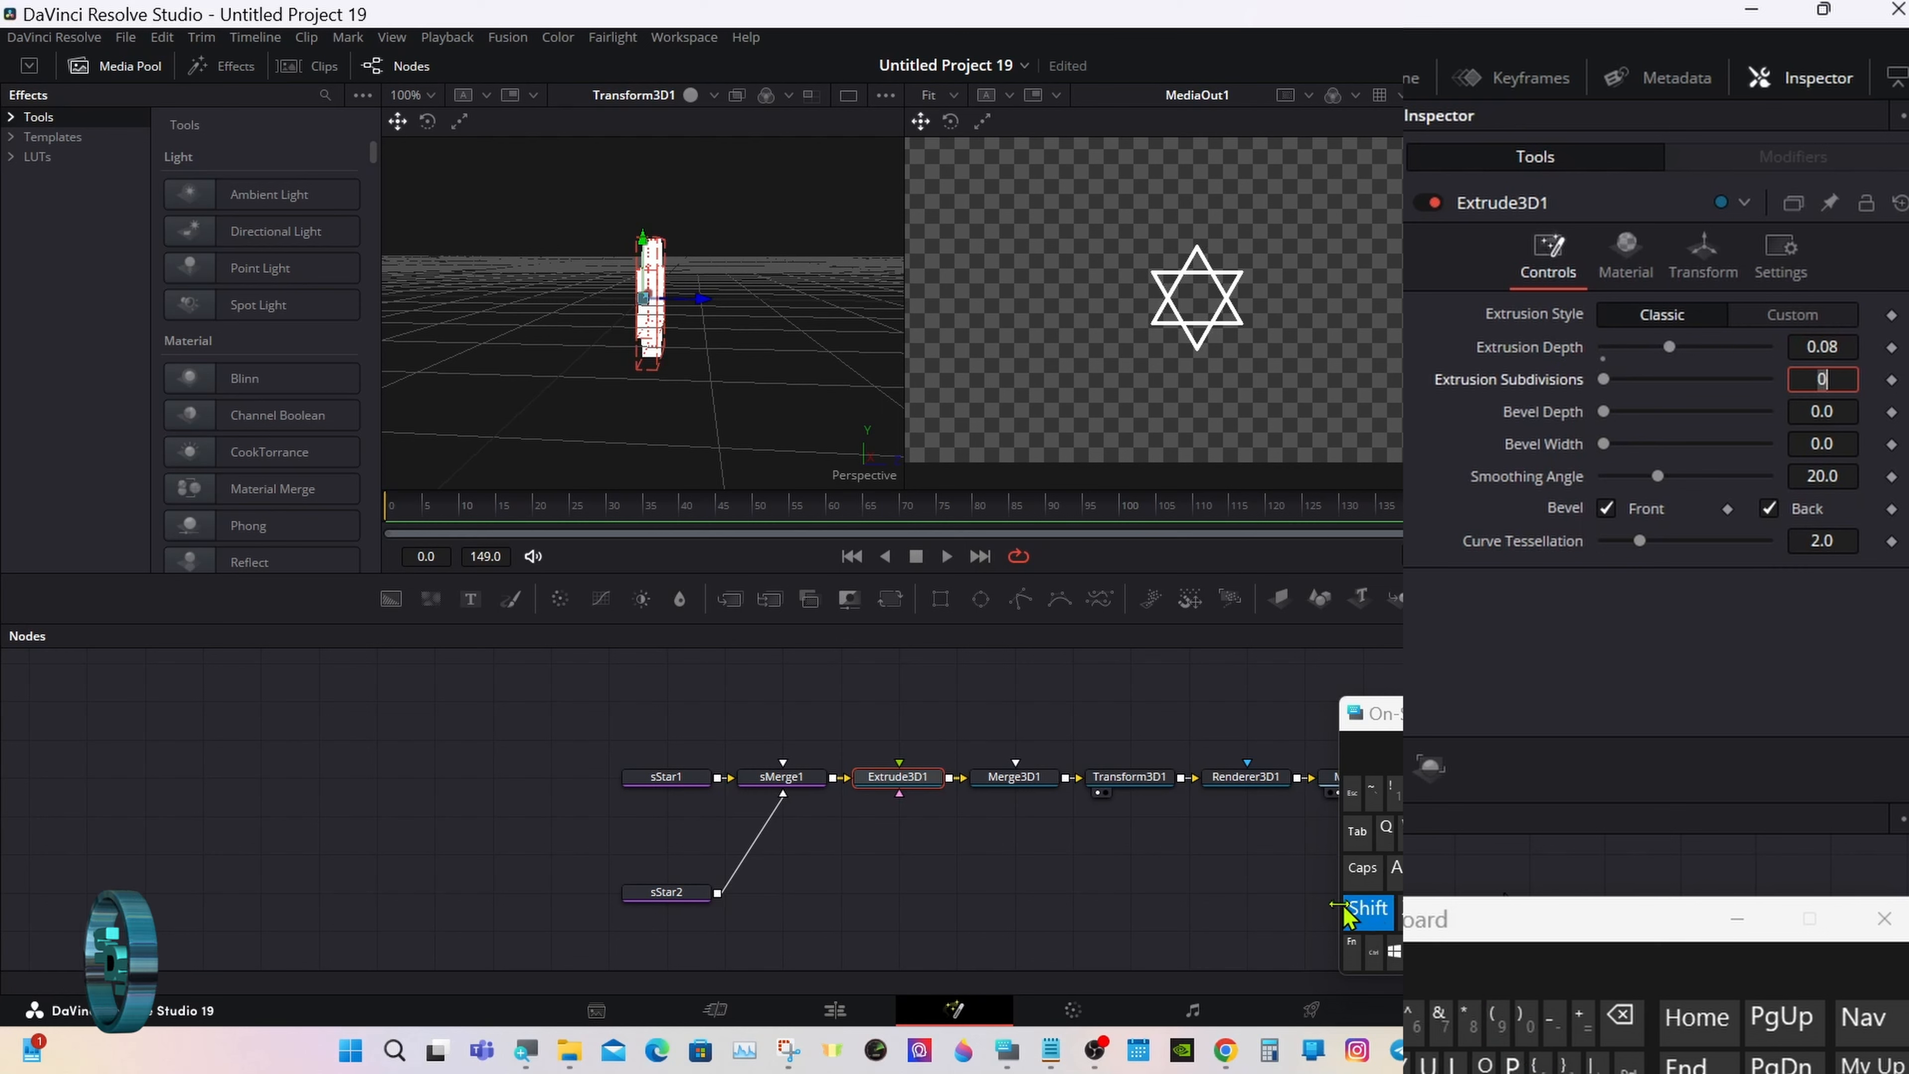
drag(695, 422, 754, 376)
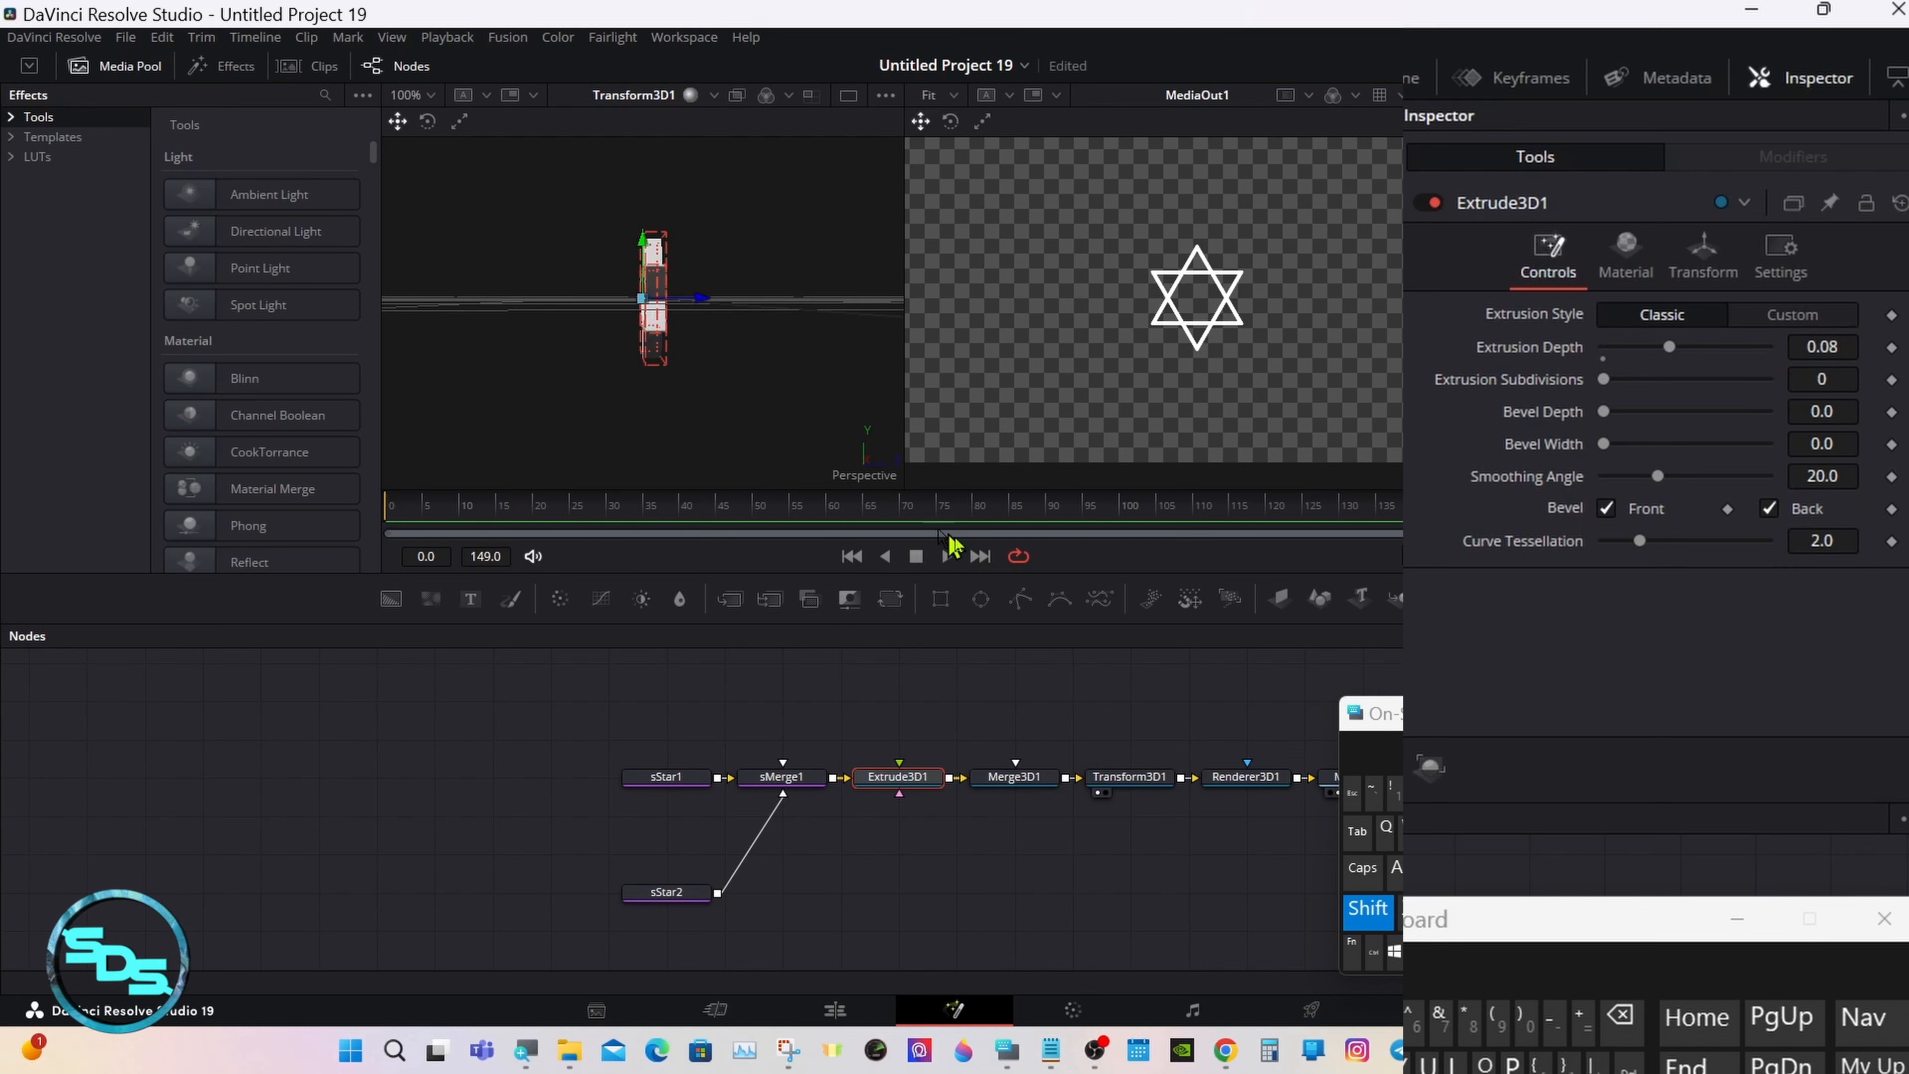
drag(1399, 720, 991, 733)
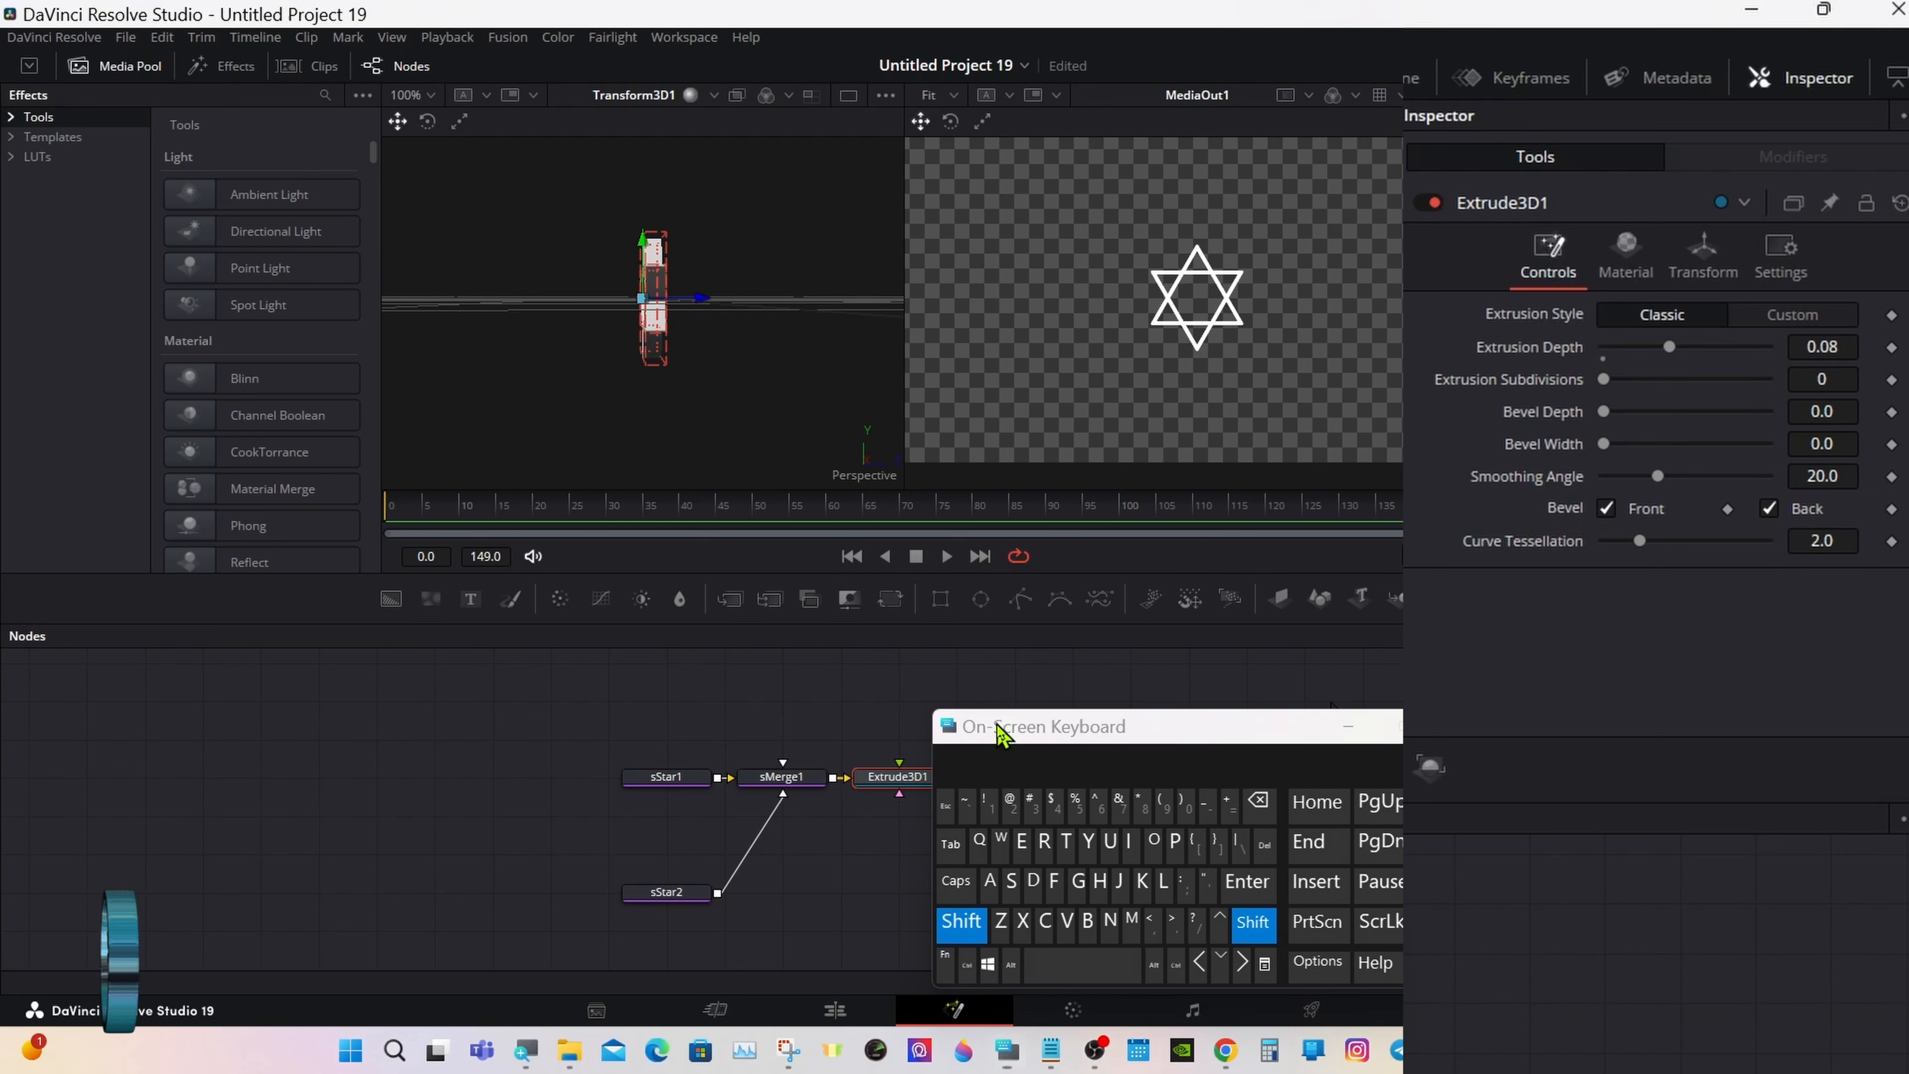
click(1708, 267)
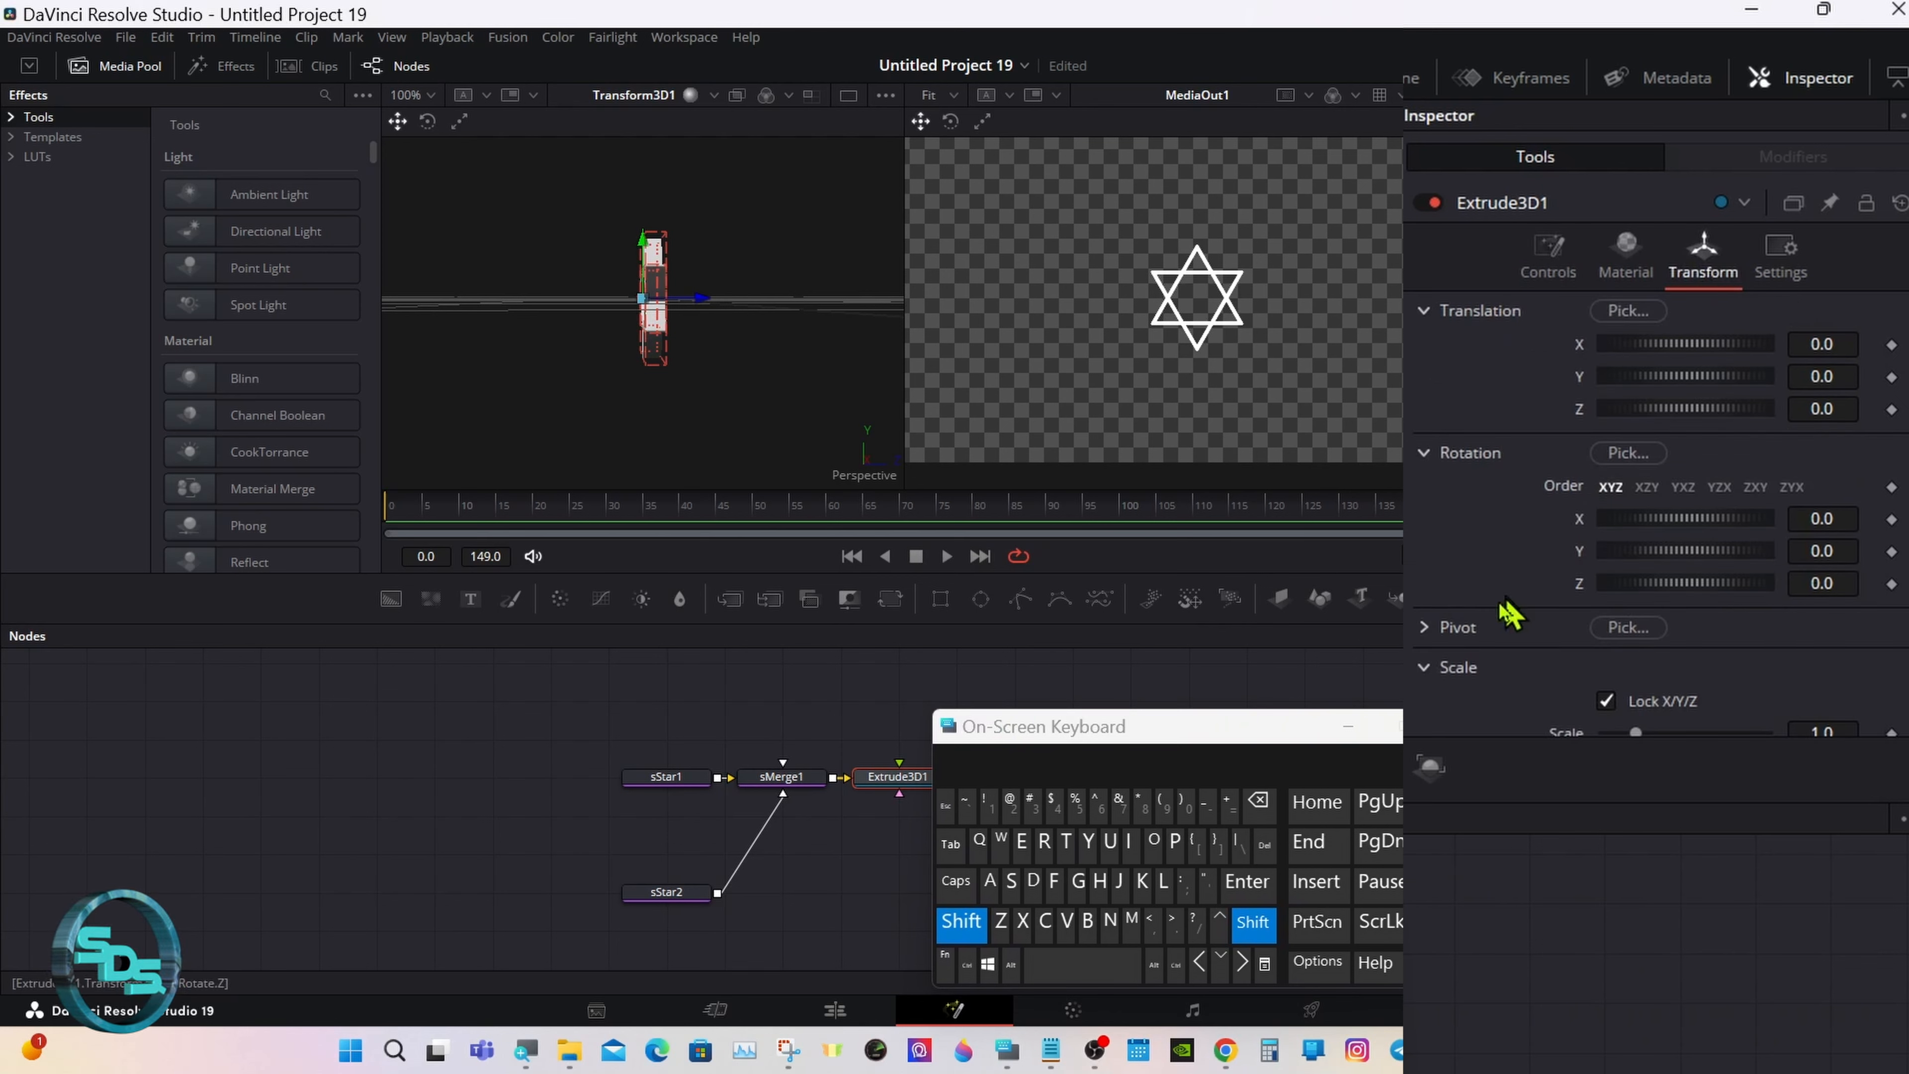
click(1424, 628)
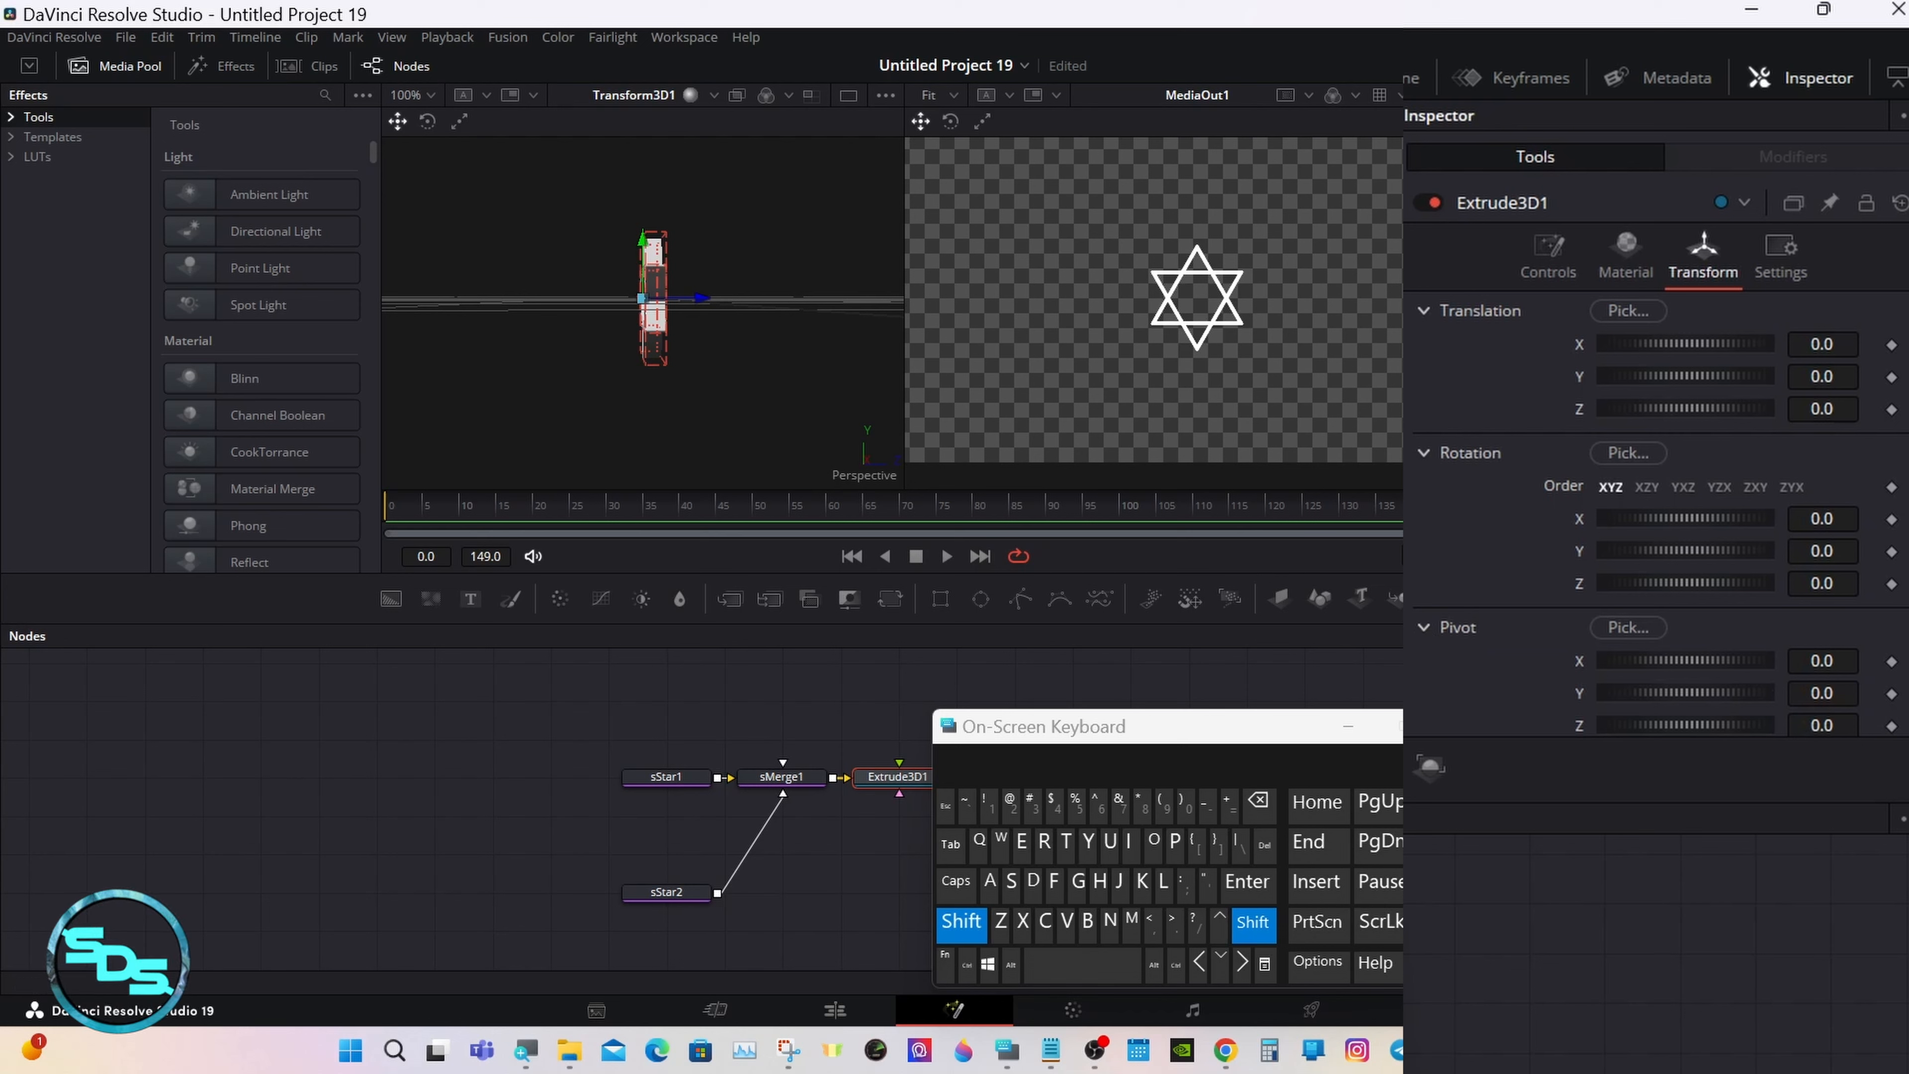
click(1252, 922)
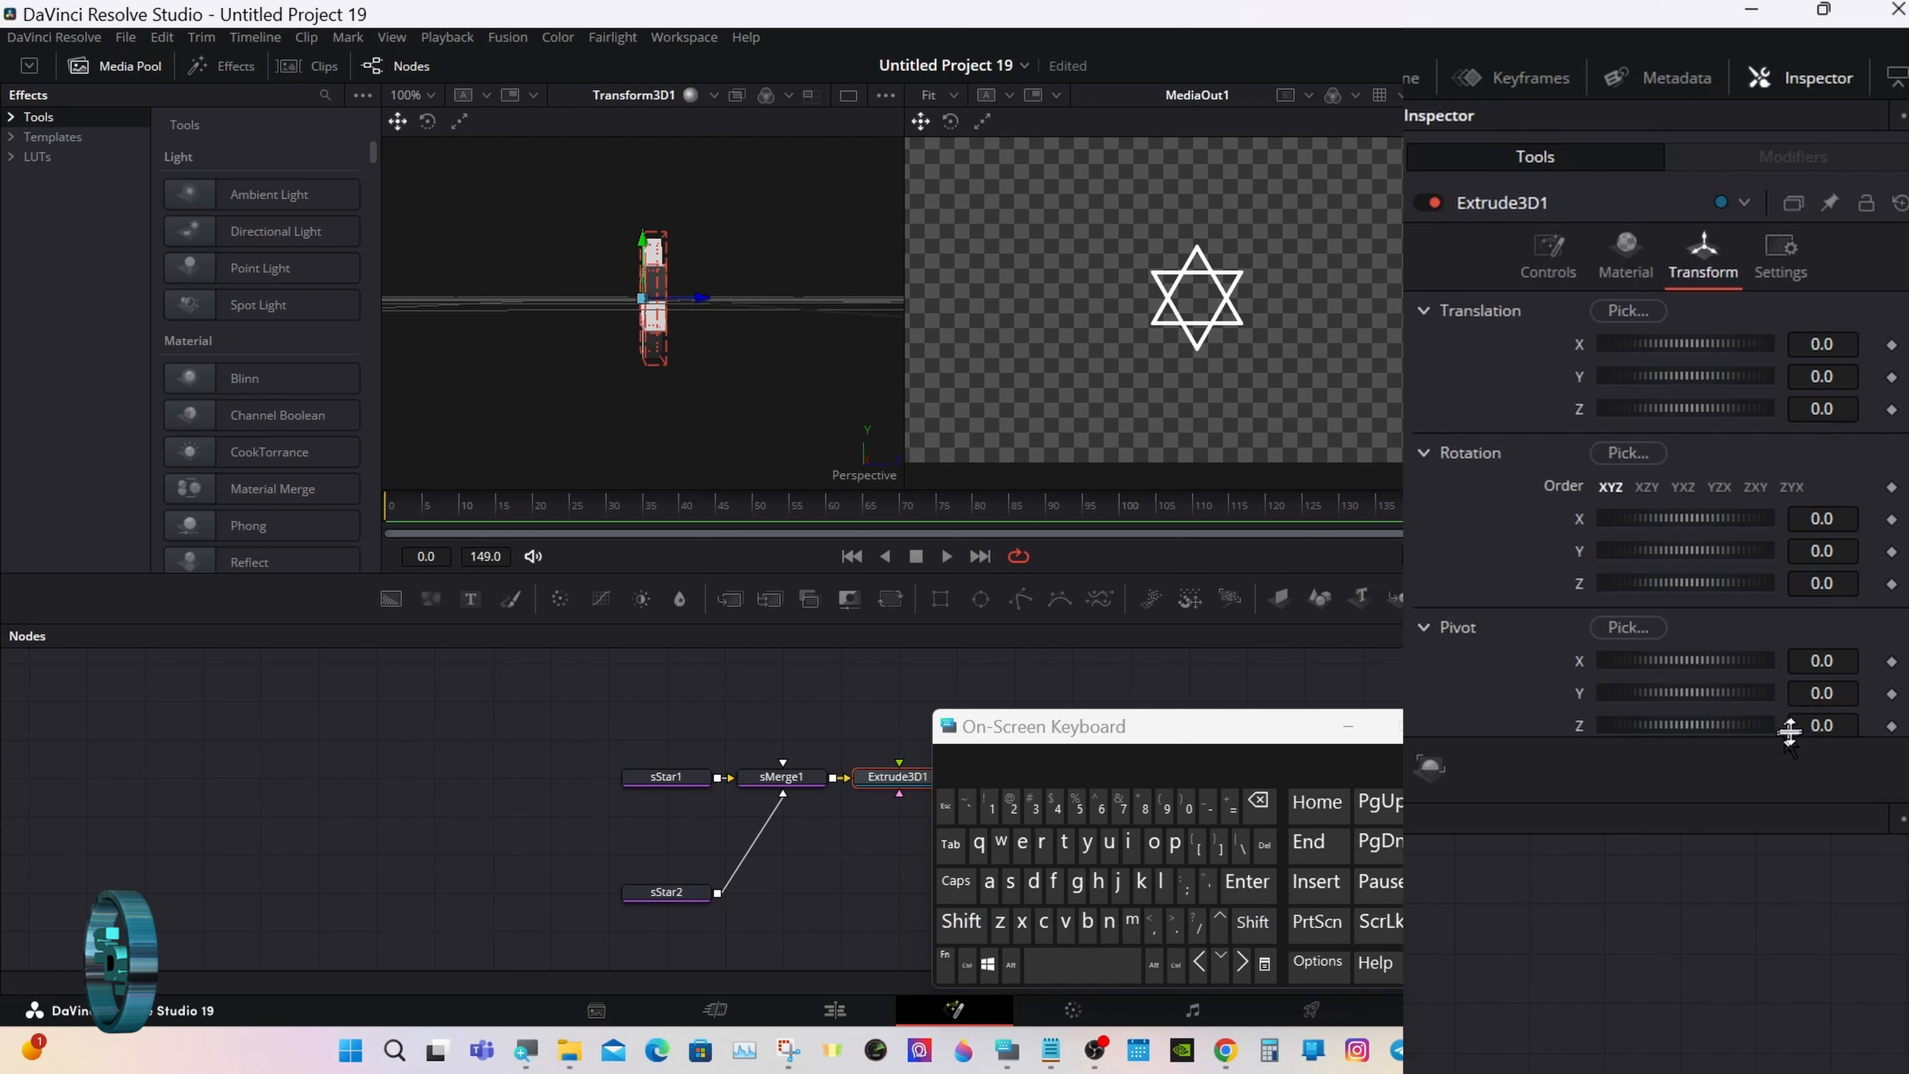
click(1834, 723)
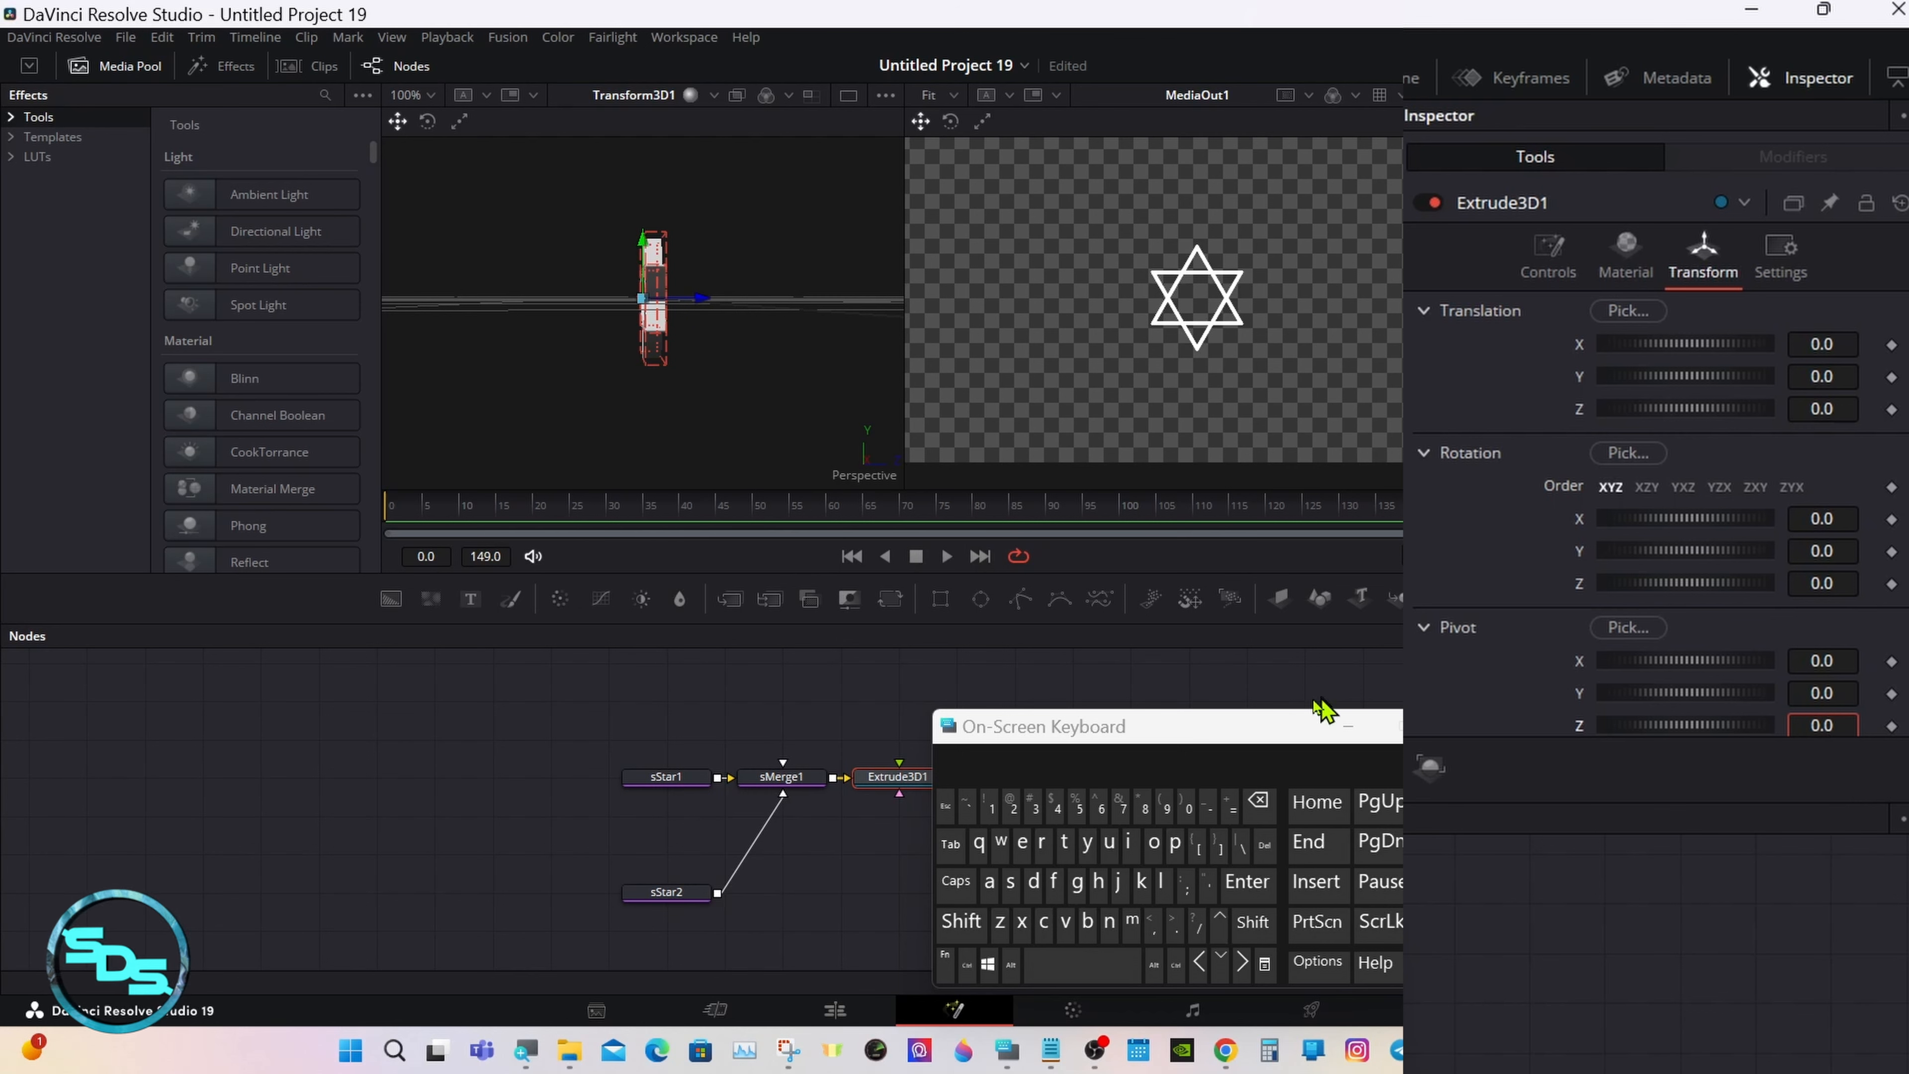
click(1056, 807)
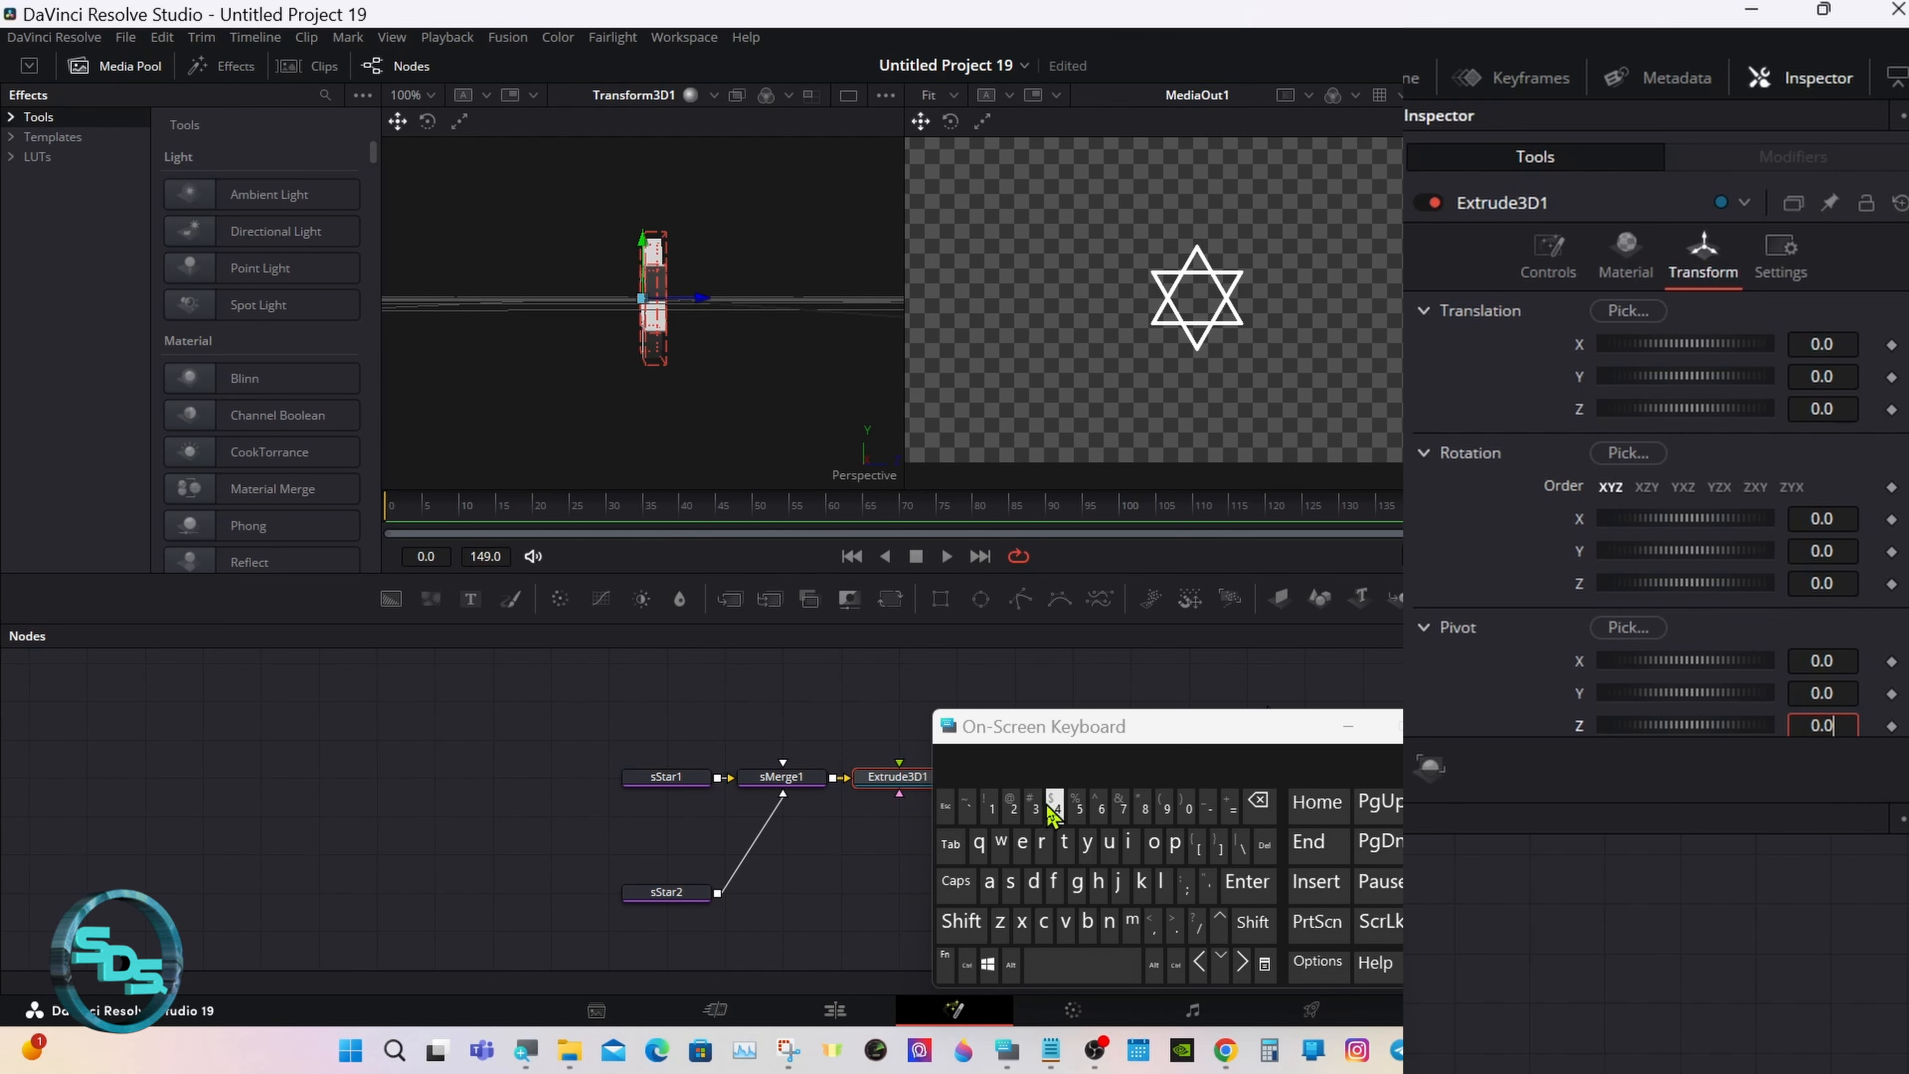
click(1247, 882)
- Scale the Transform3D1 perspective view to fit its viewer and examine the extruded star from the side
right_click(735, 271)
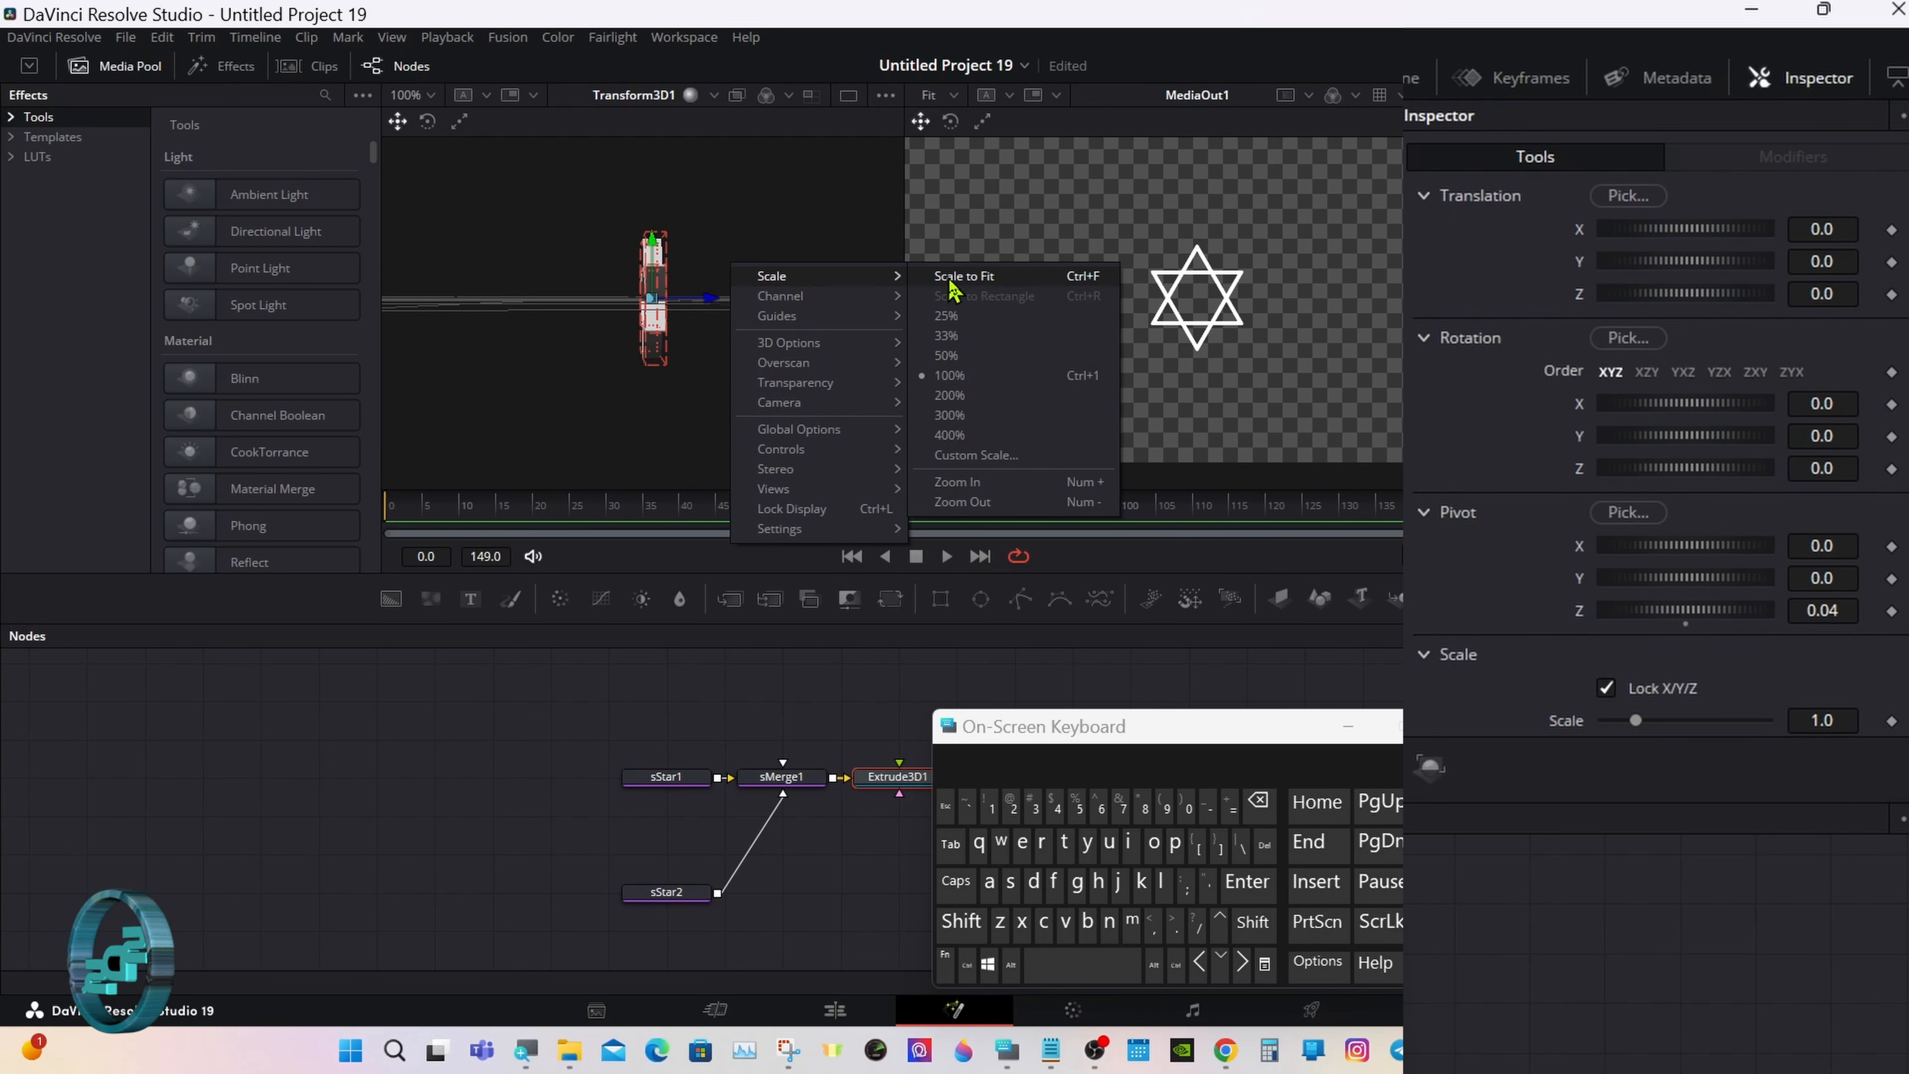
click(966, 276)
click(961, 921)
mouse_move(800, 457)
mouse_down()
mouse_move(783, 408)
mouse_move(784, 441)
mouse_up()
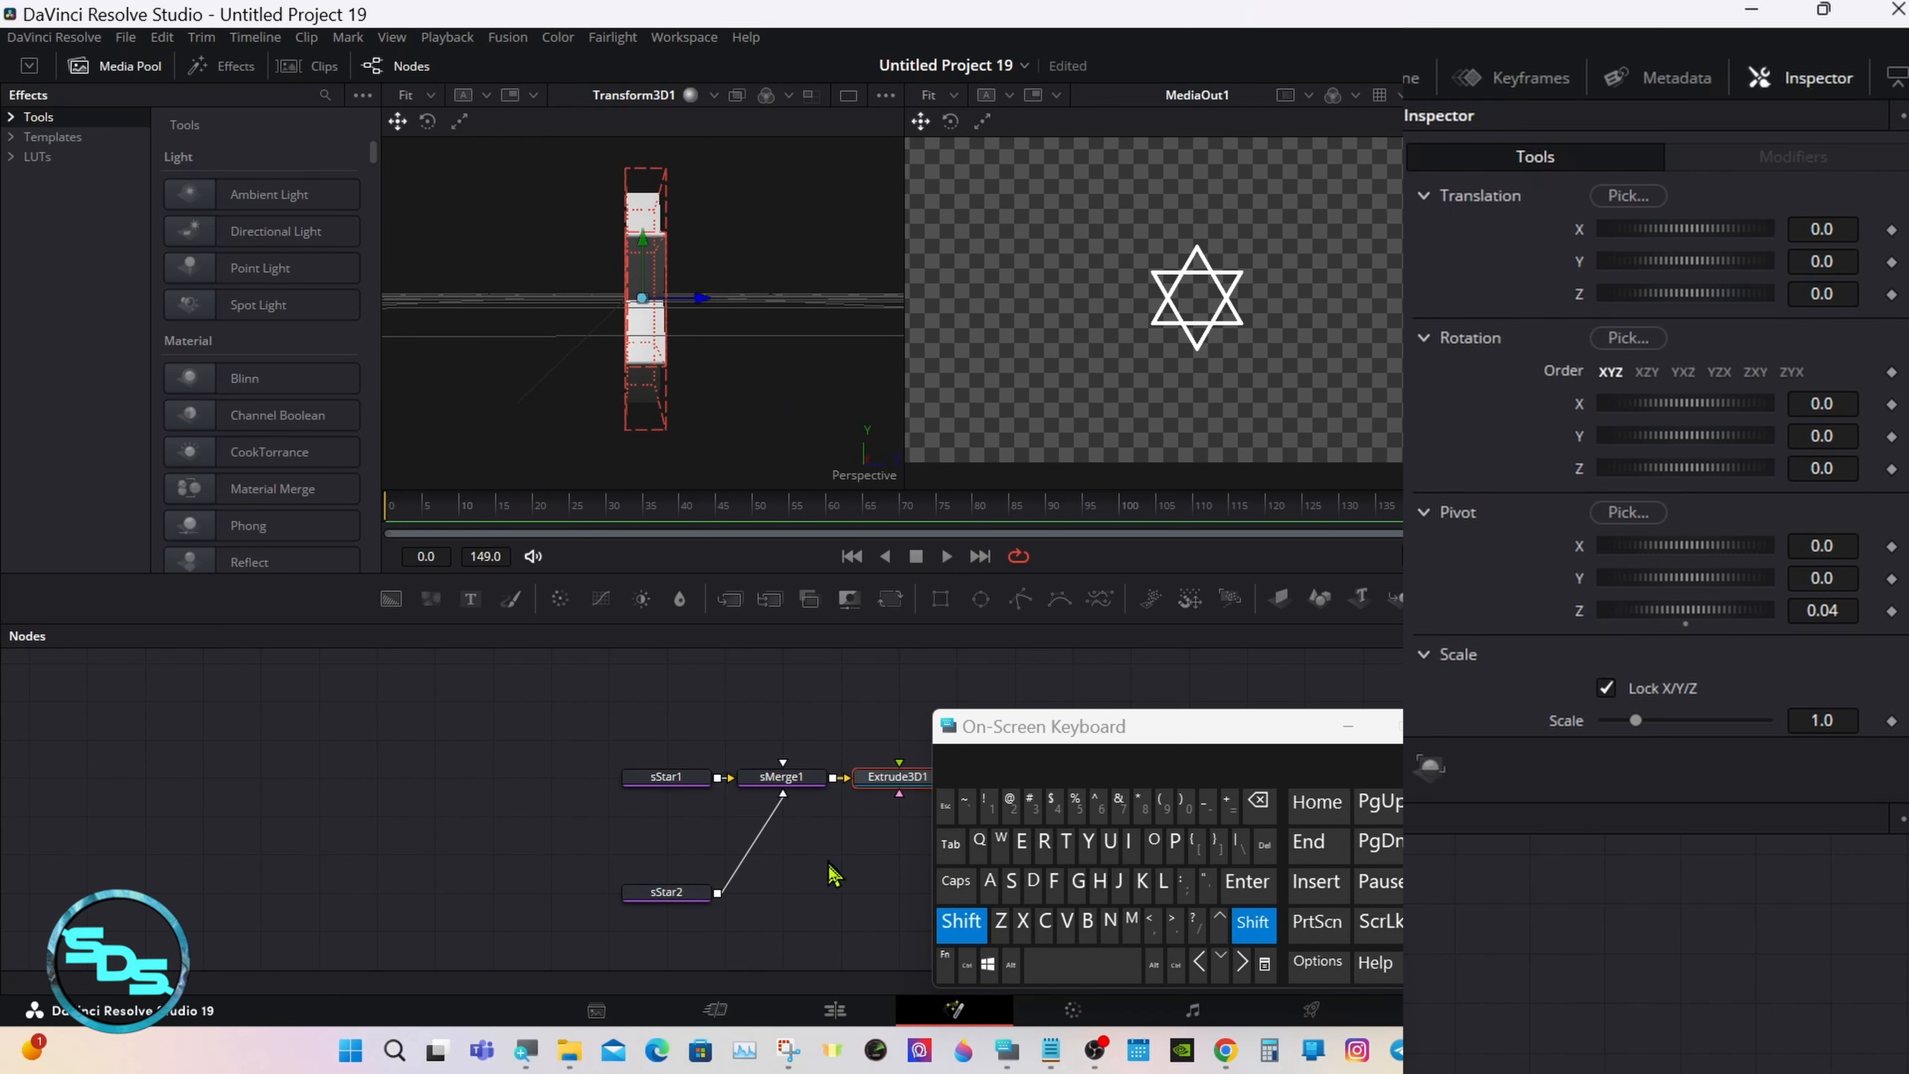
- Set the Z Pivot of Transform3D1 to 0.04
click(954, 932)
drag(1003, 759, 1217, 778)
click(1130, 780)
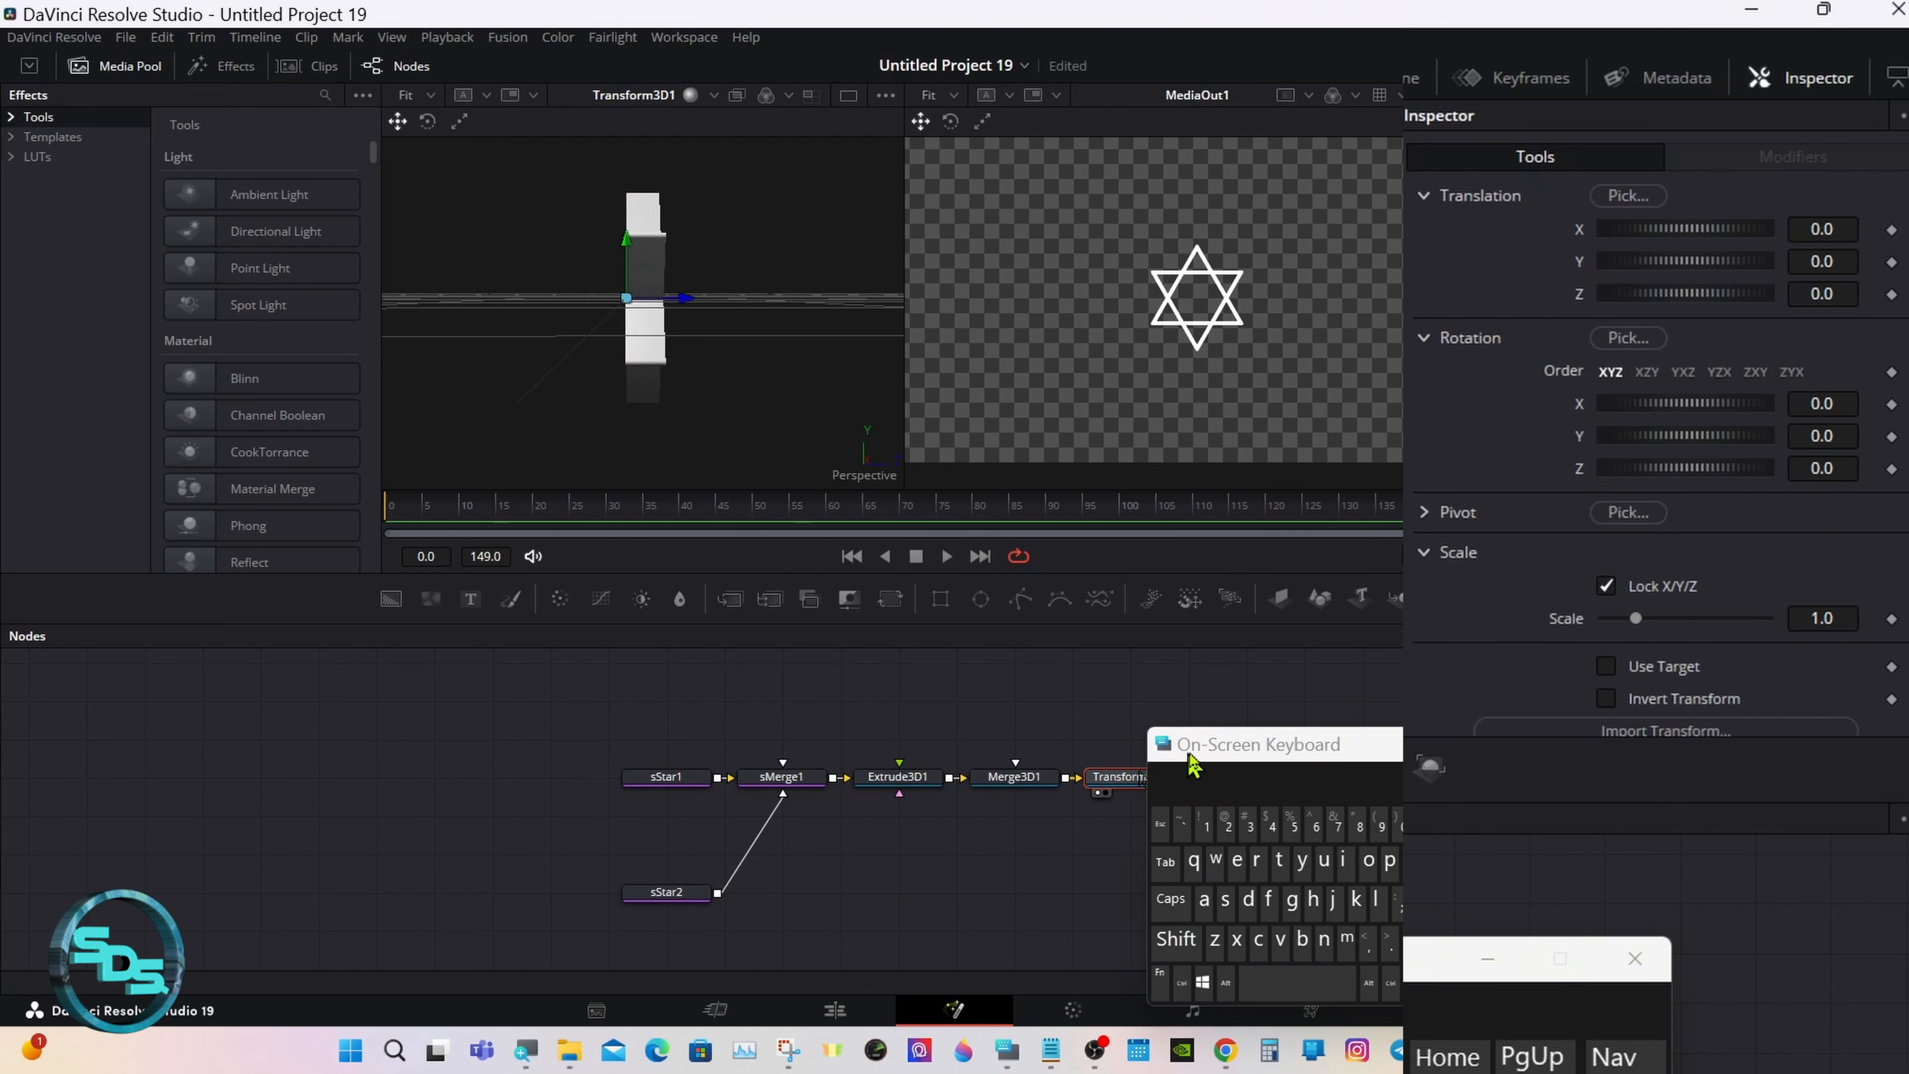
drag(1230, 756, 1080, 702)
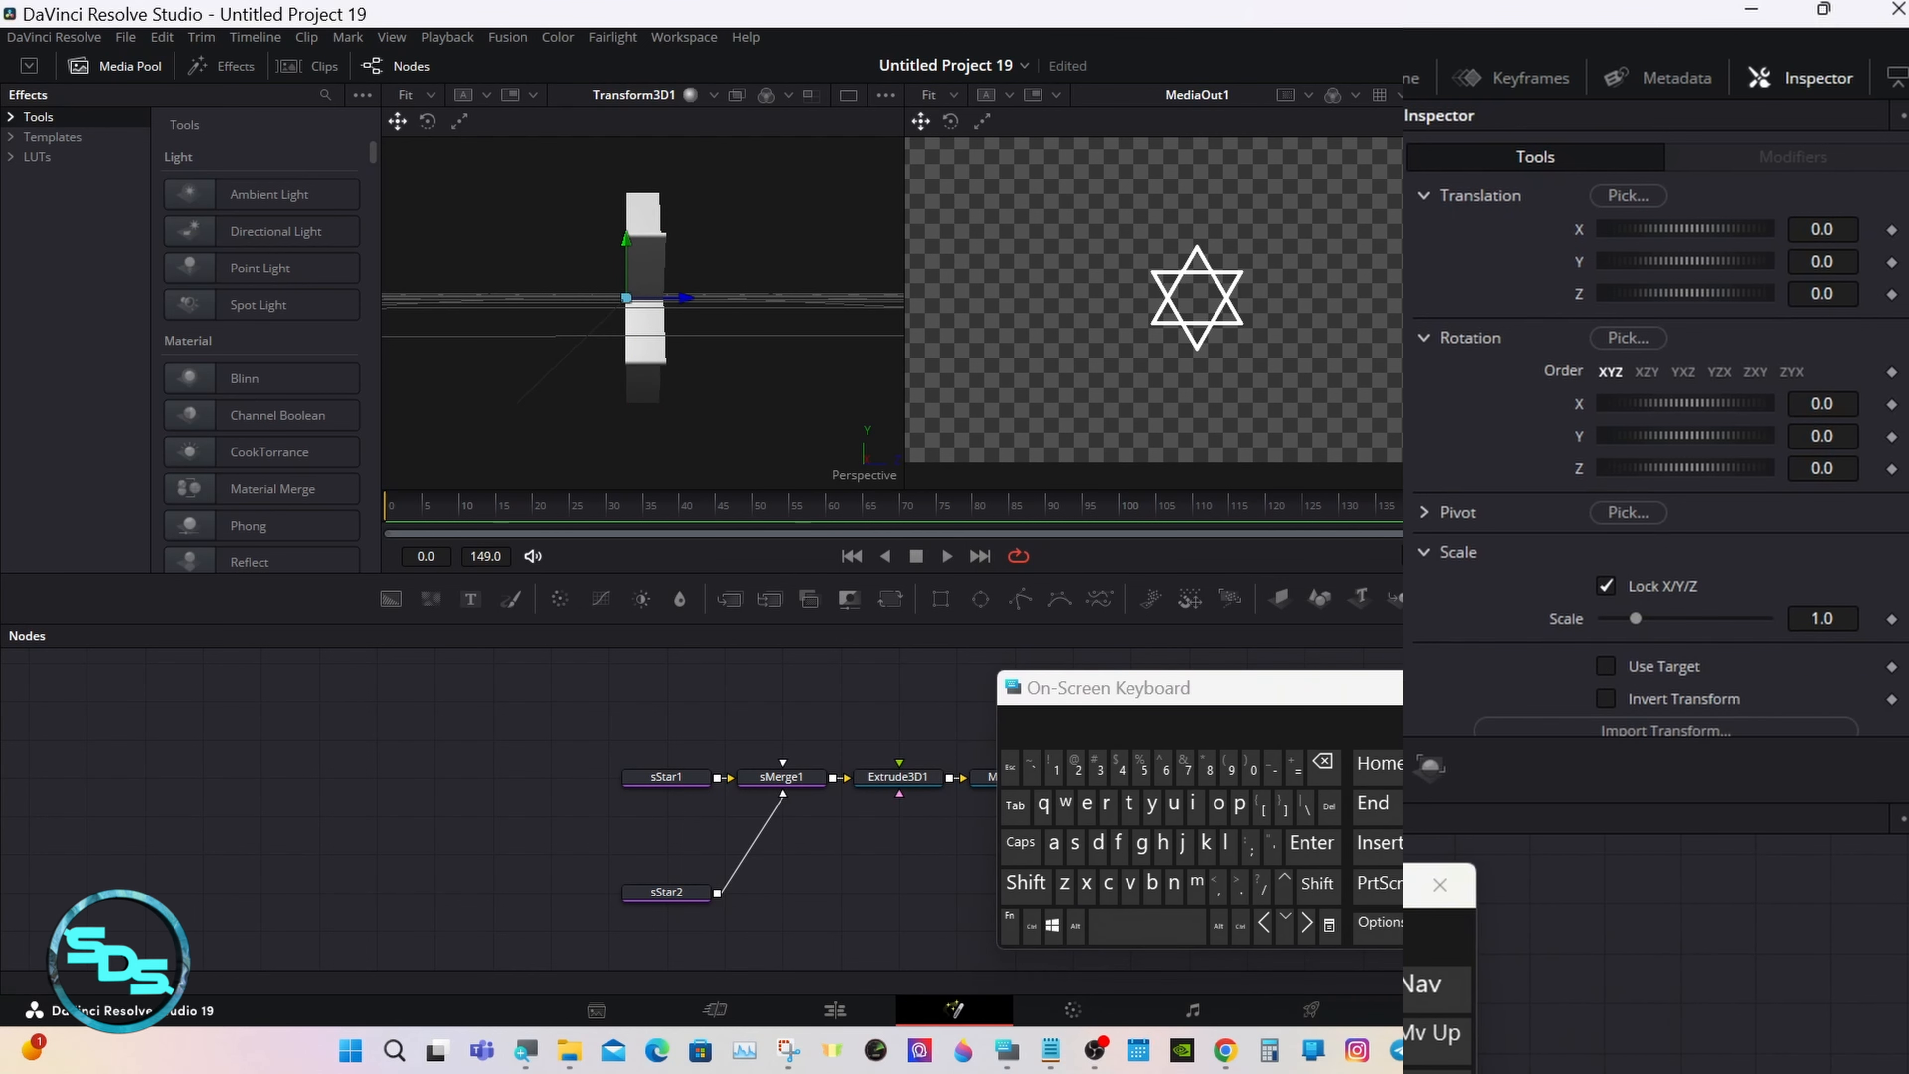
click(1424, 514)
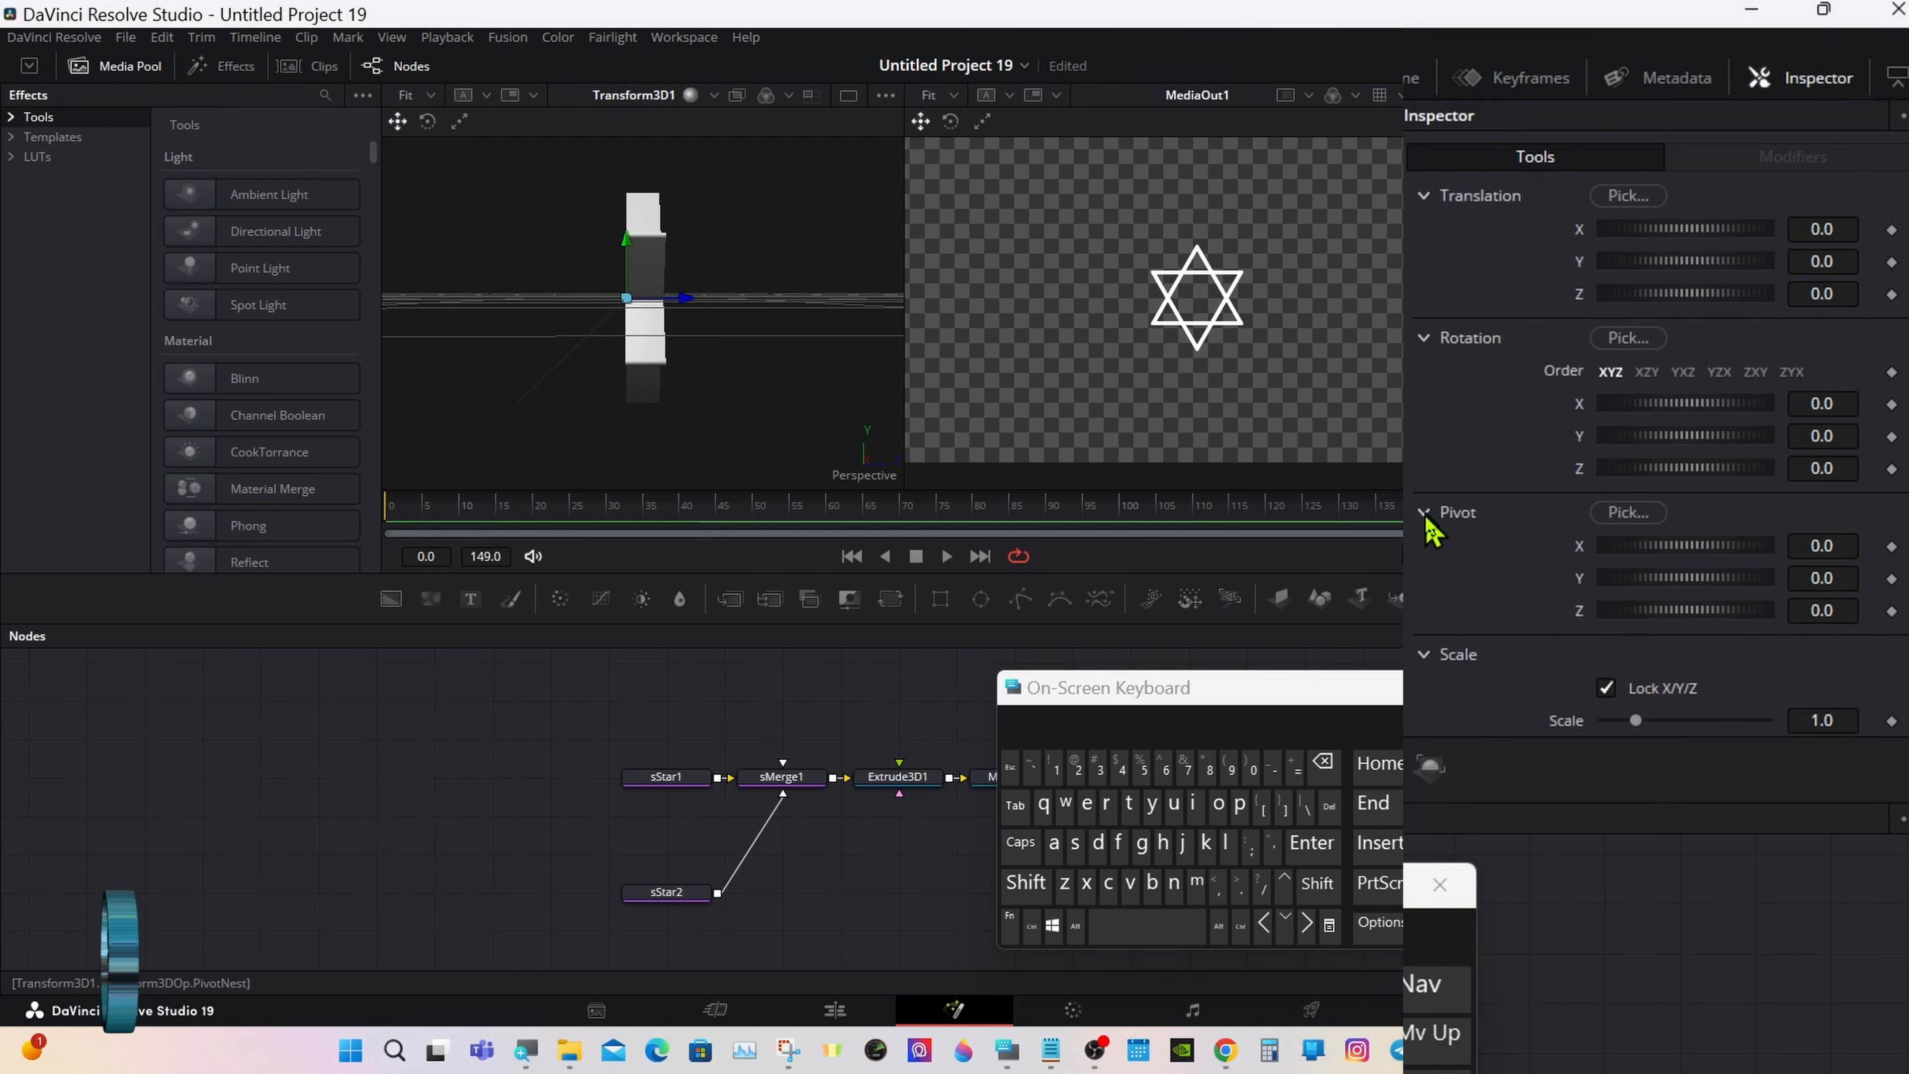
click(1832, 607)
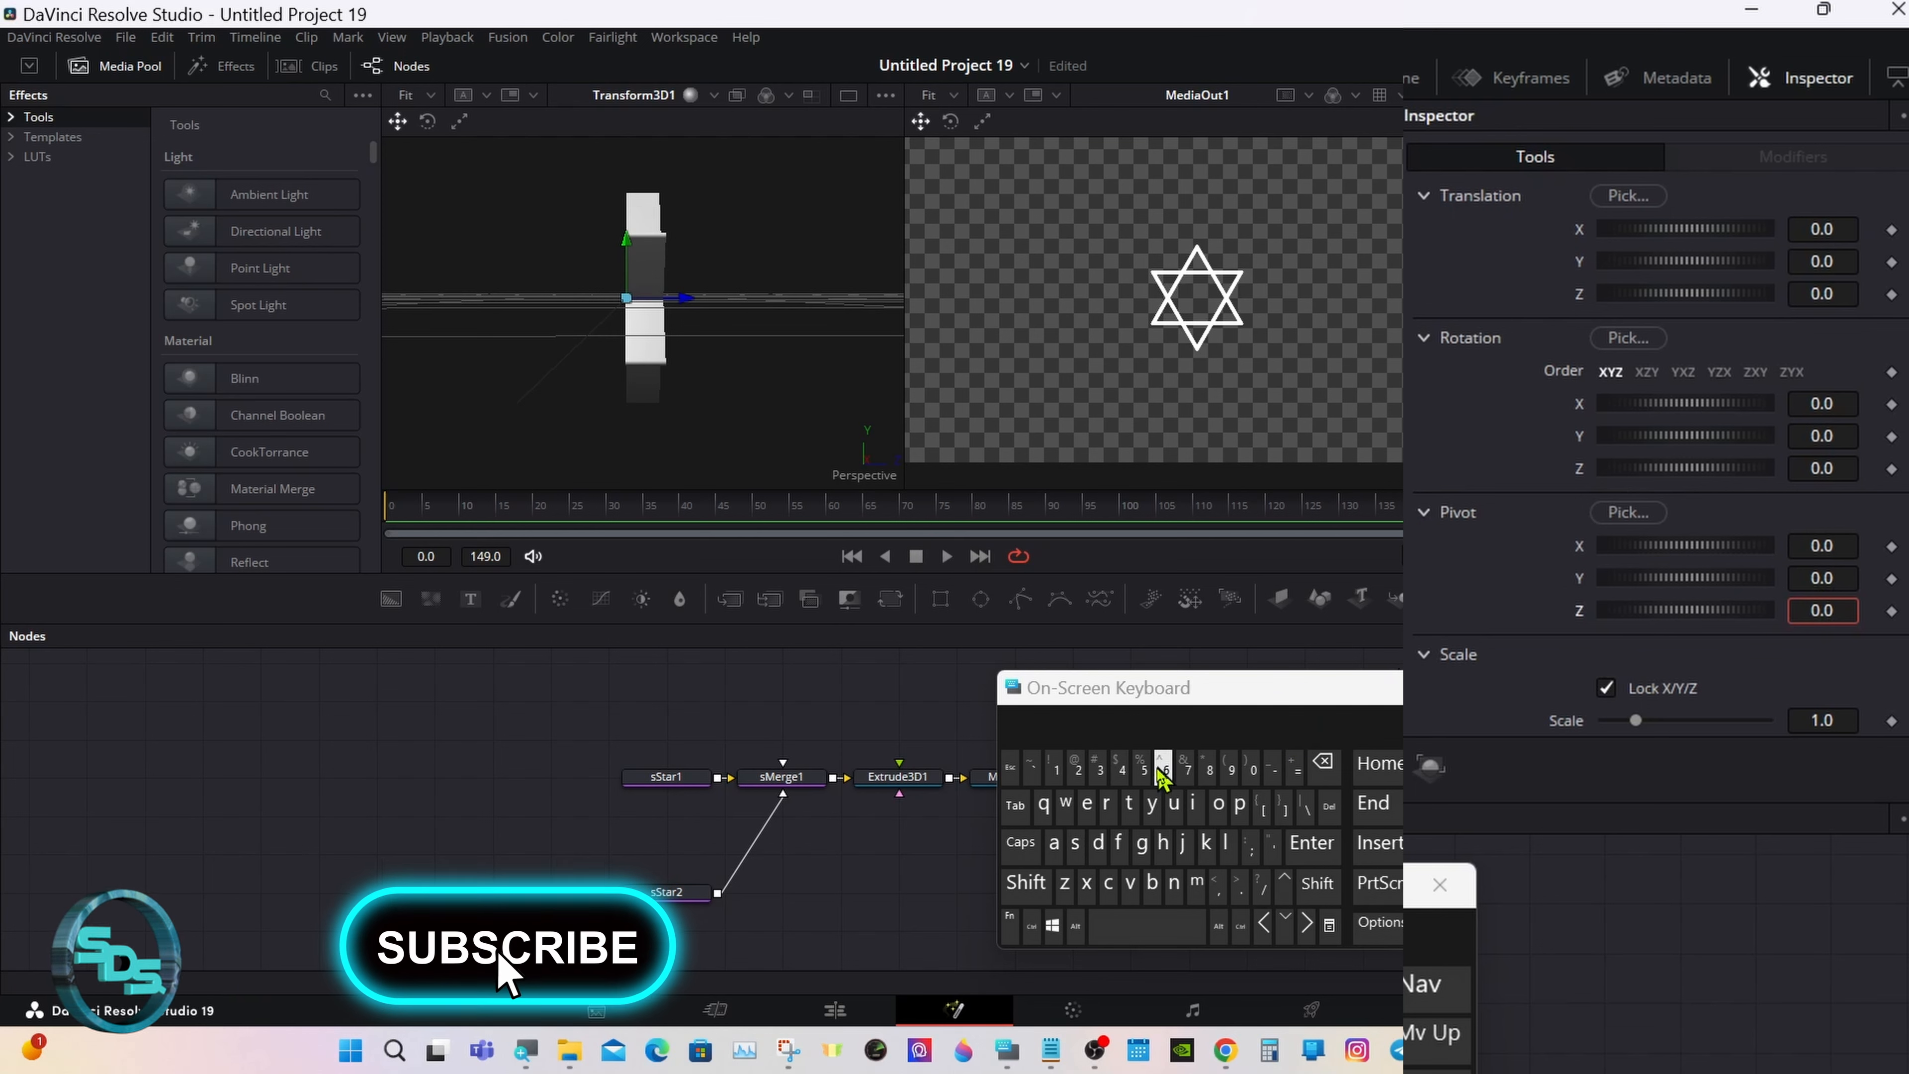
click(1120, 775)
click(1311, 842)
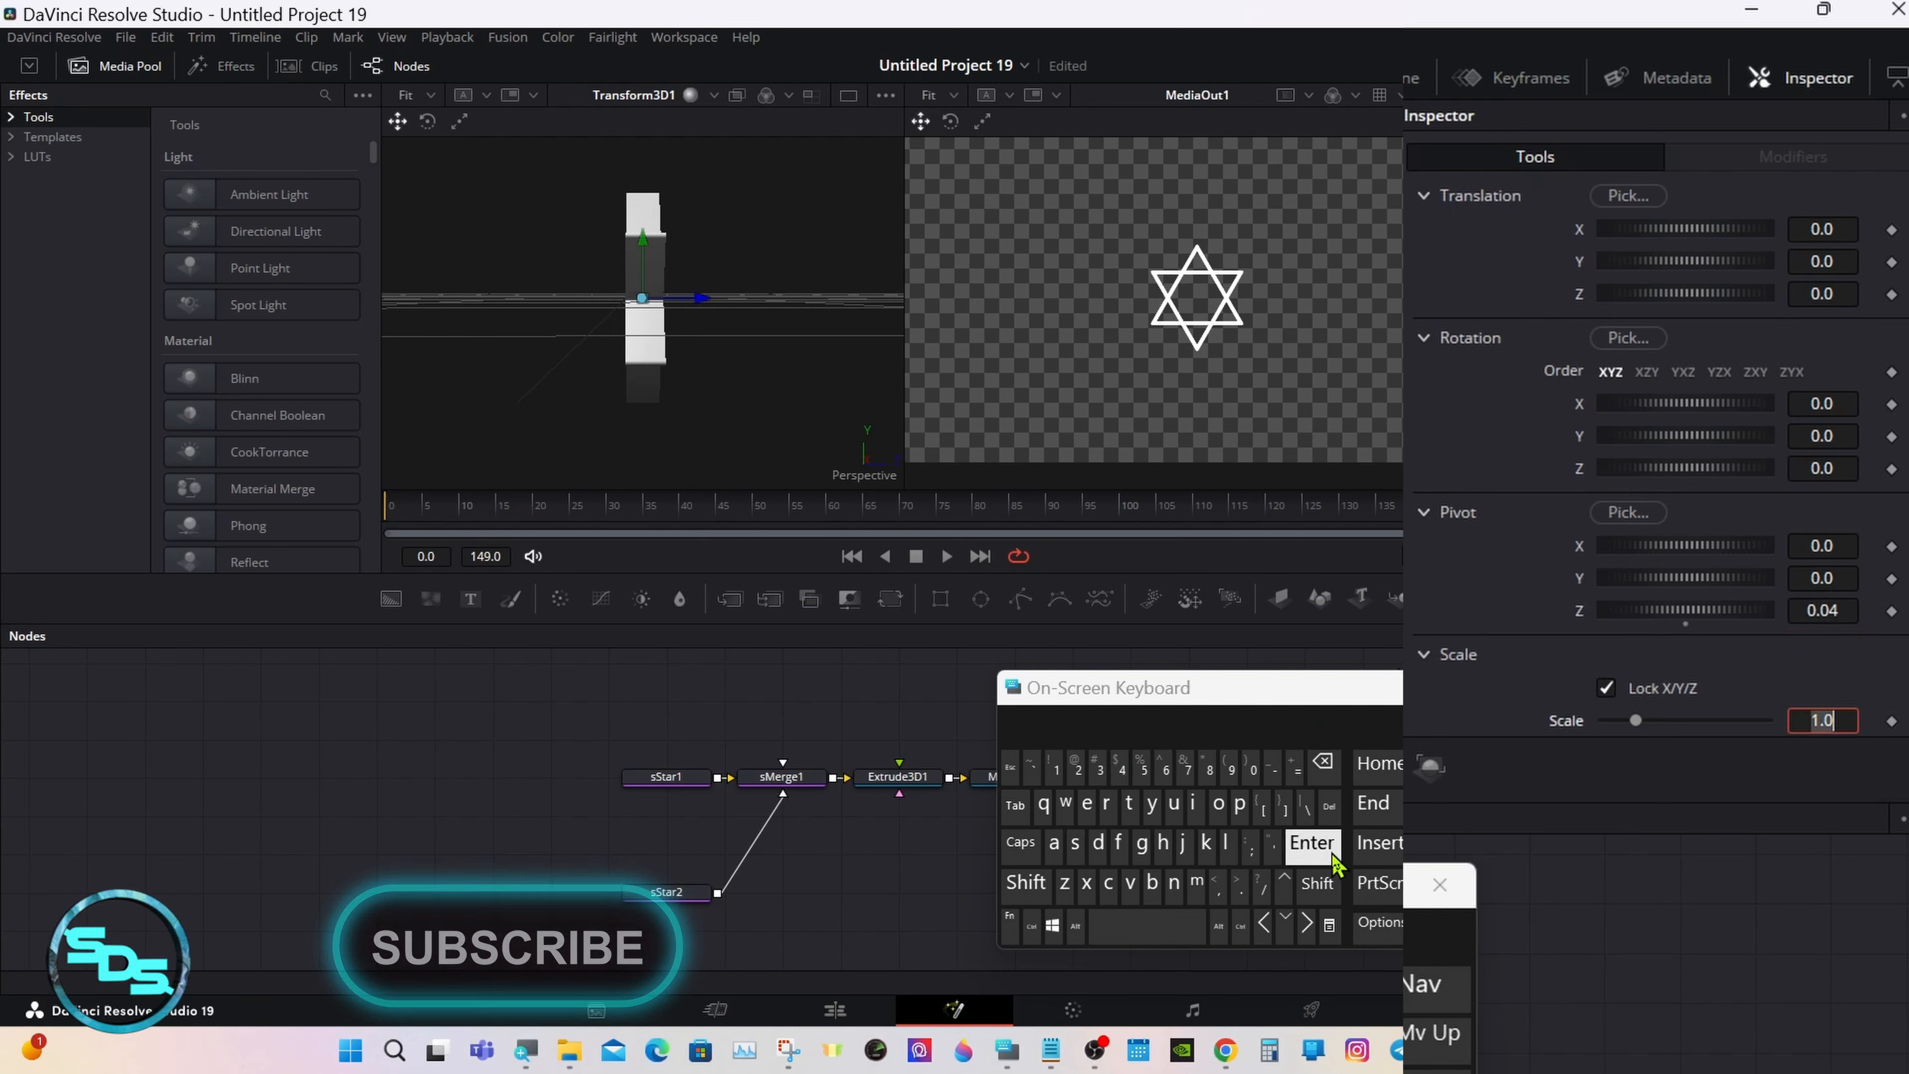
click(1694, 846)
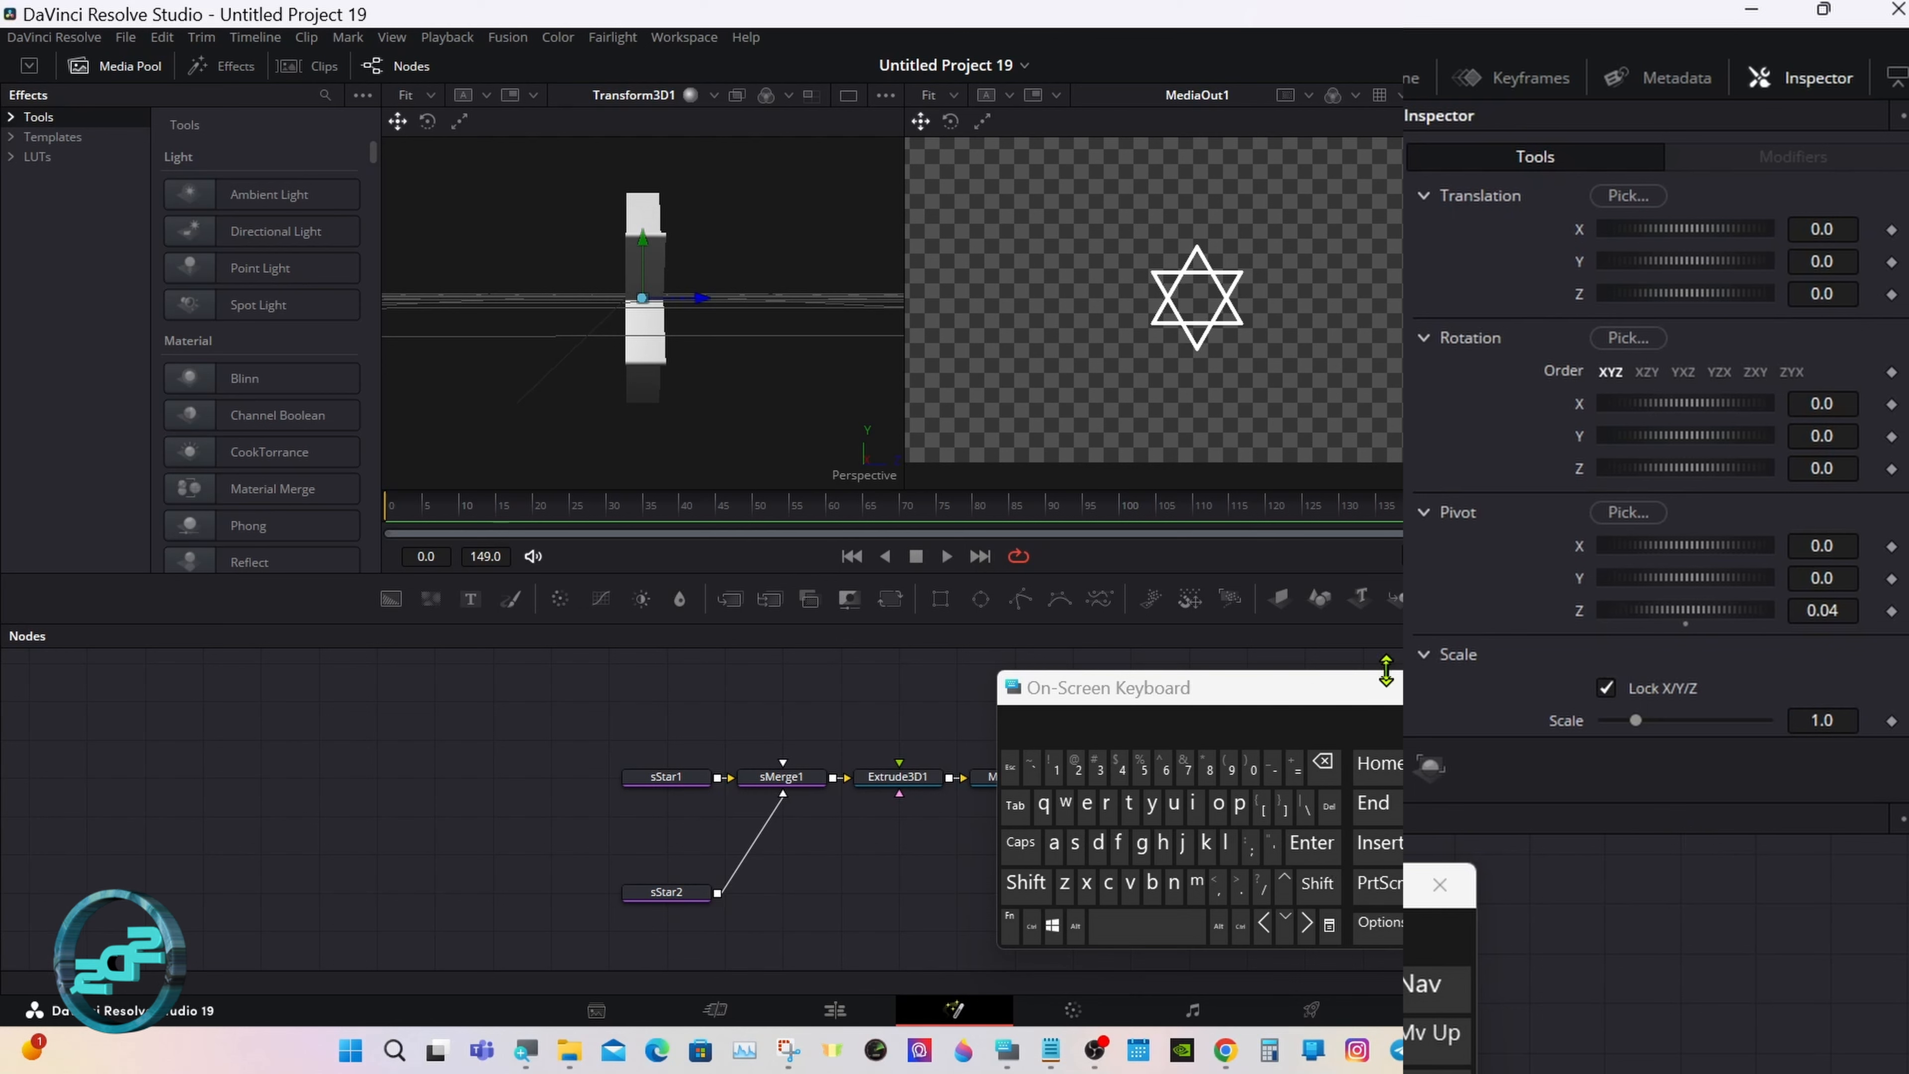
- Test the pivot by rotating Transform3D1 about its Y axis and reset the rotation
drag(1684, 439, 1632, 453)
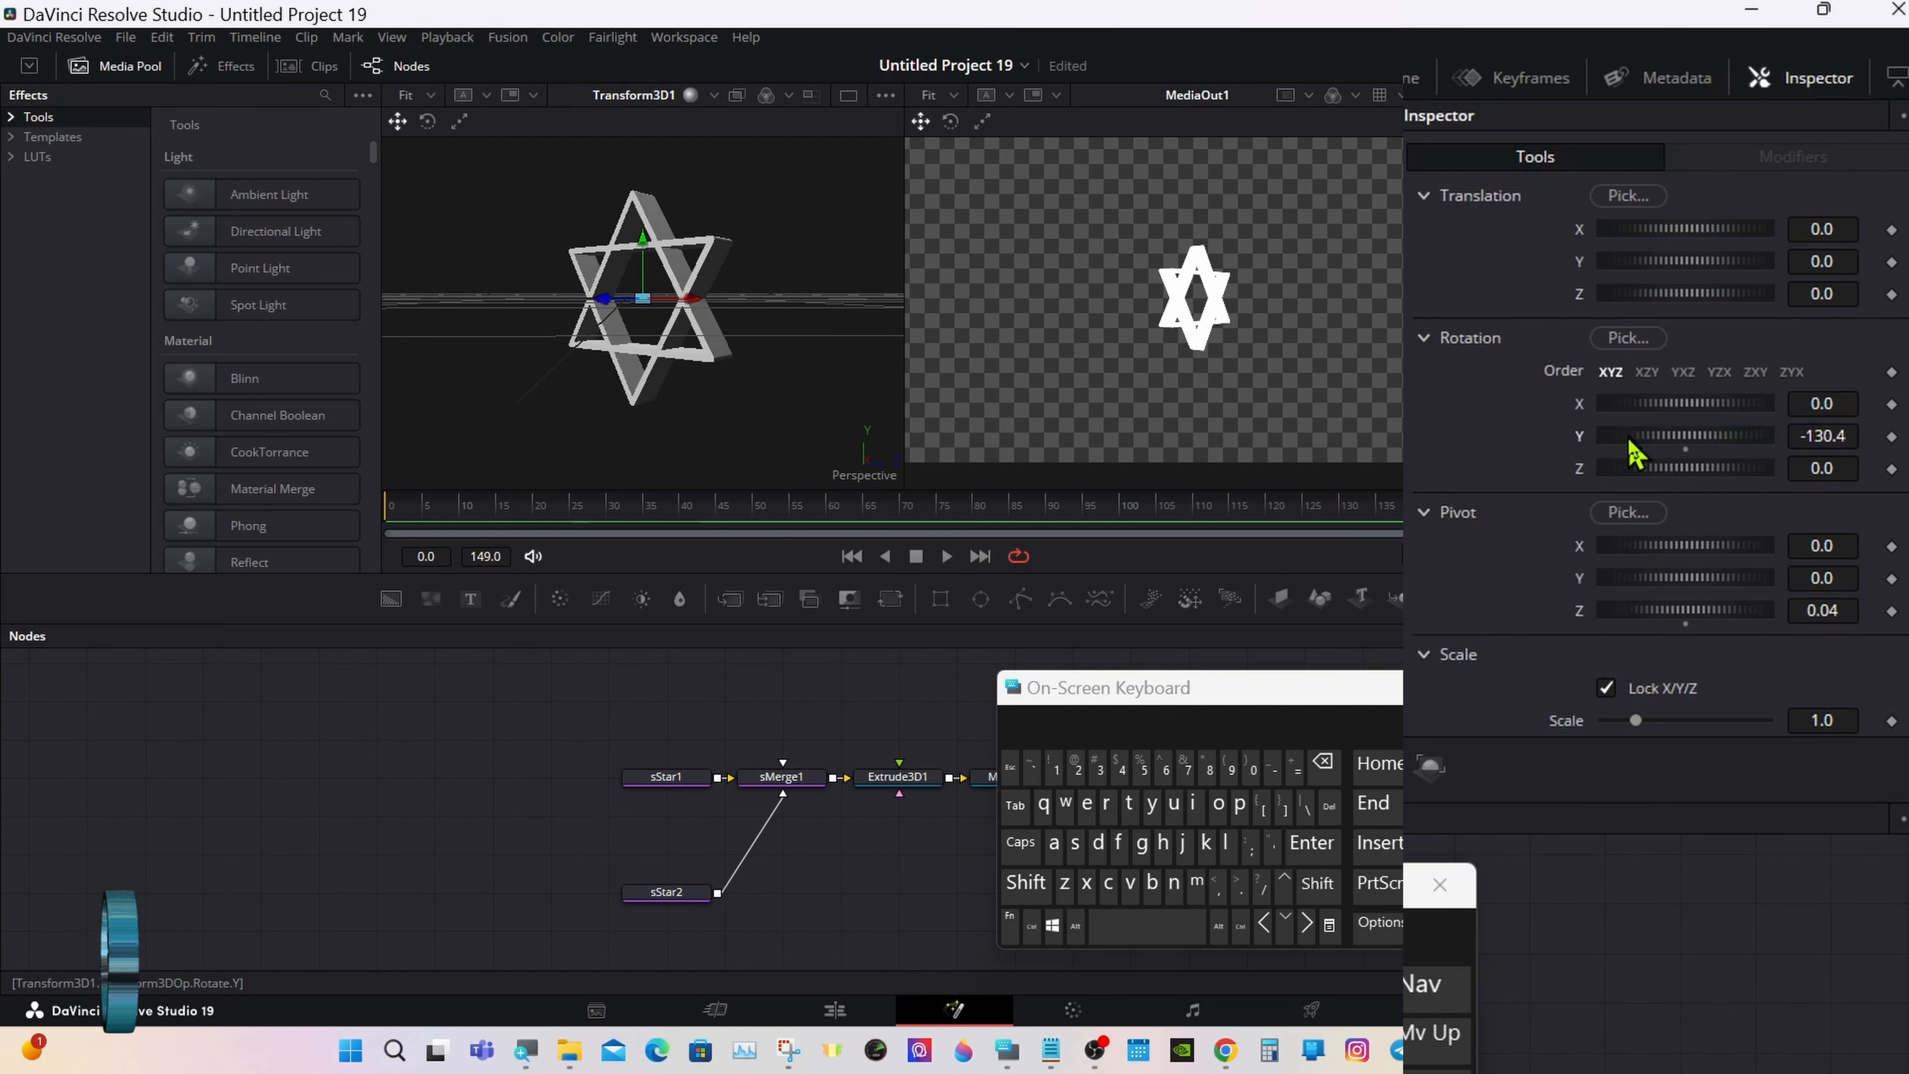
click(1685, 450)
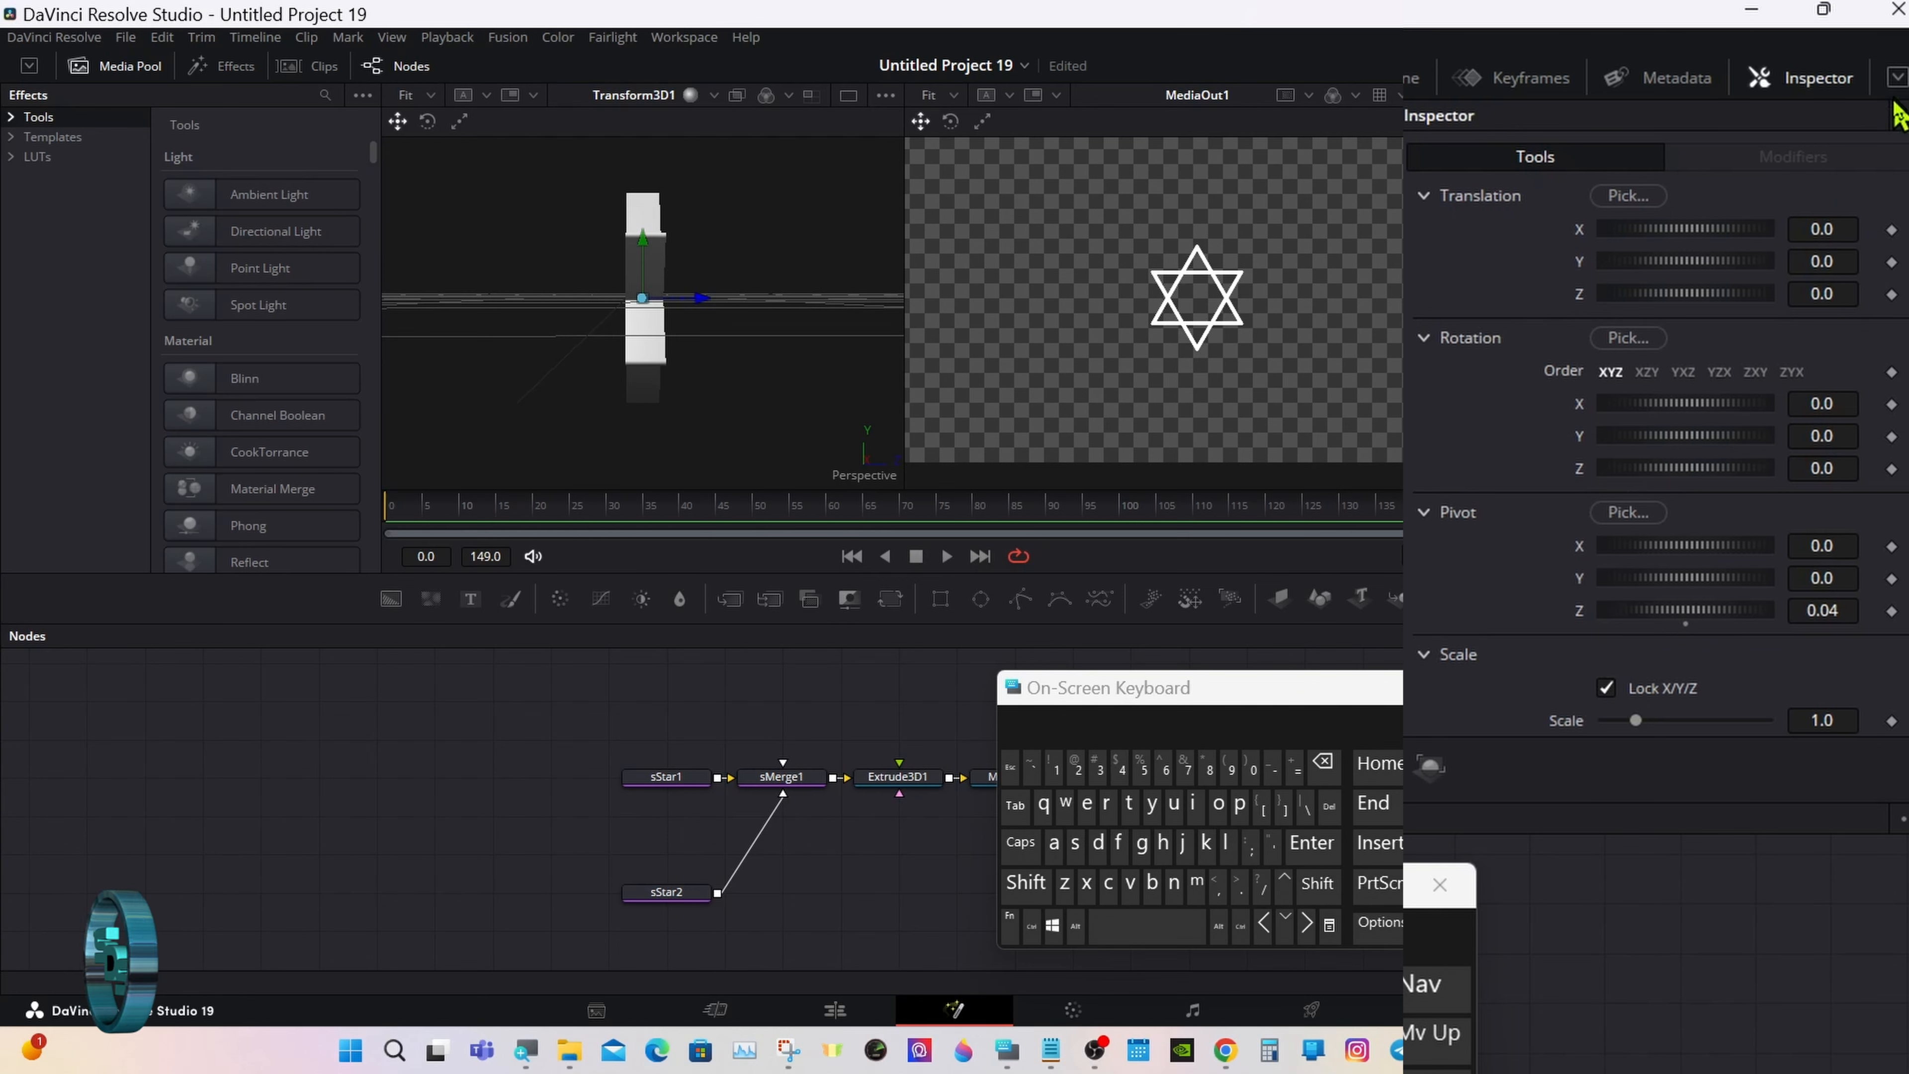
click(1899, 79)
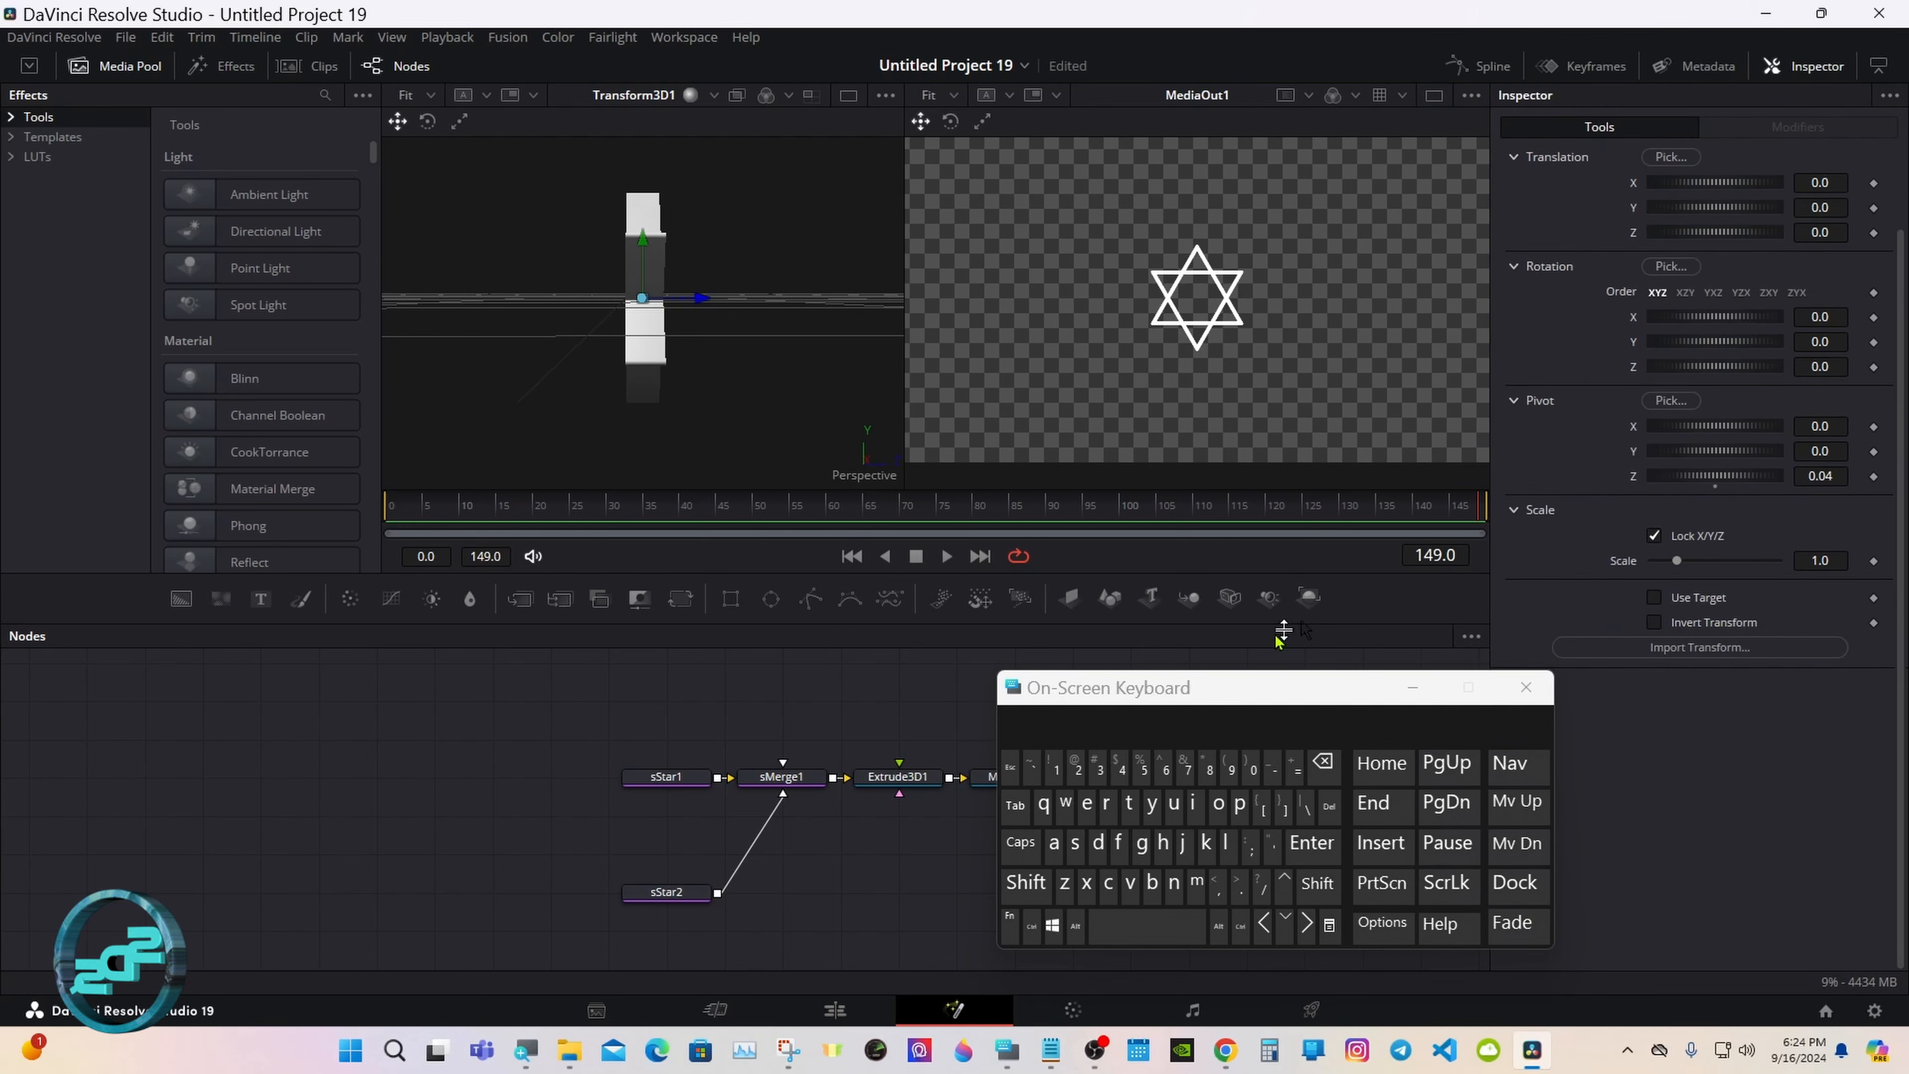
- Add the Chrome shader from the Fusion Shaders templates above Extrude3D1 and connect it to the extrusion's material input
drag(1128, 692, 1326, 723)
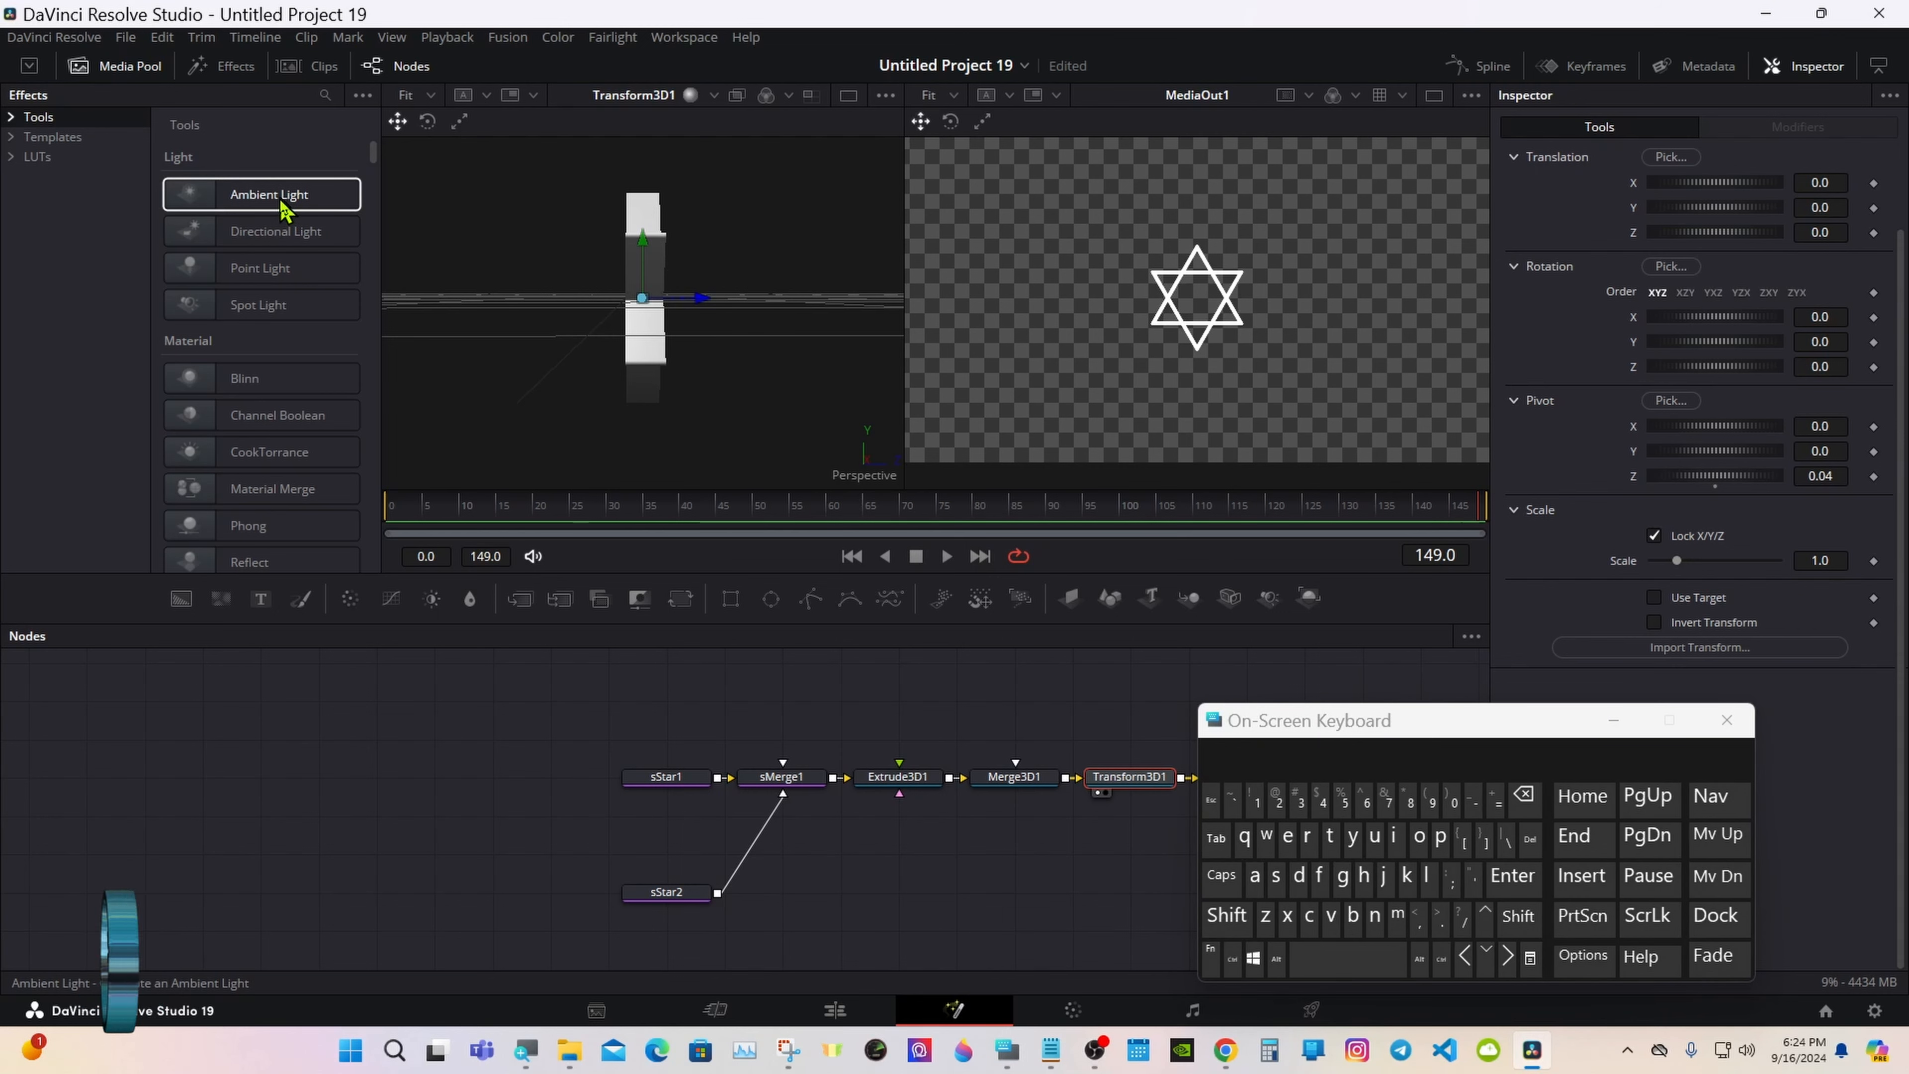
click(222, 74)
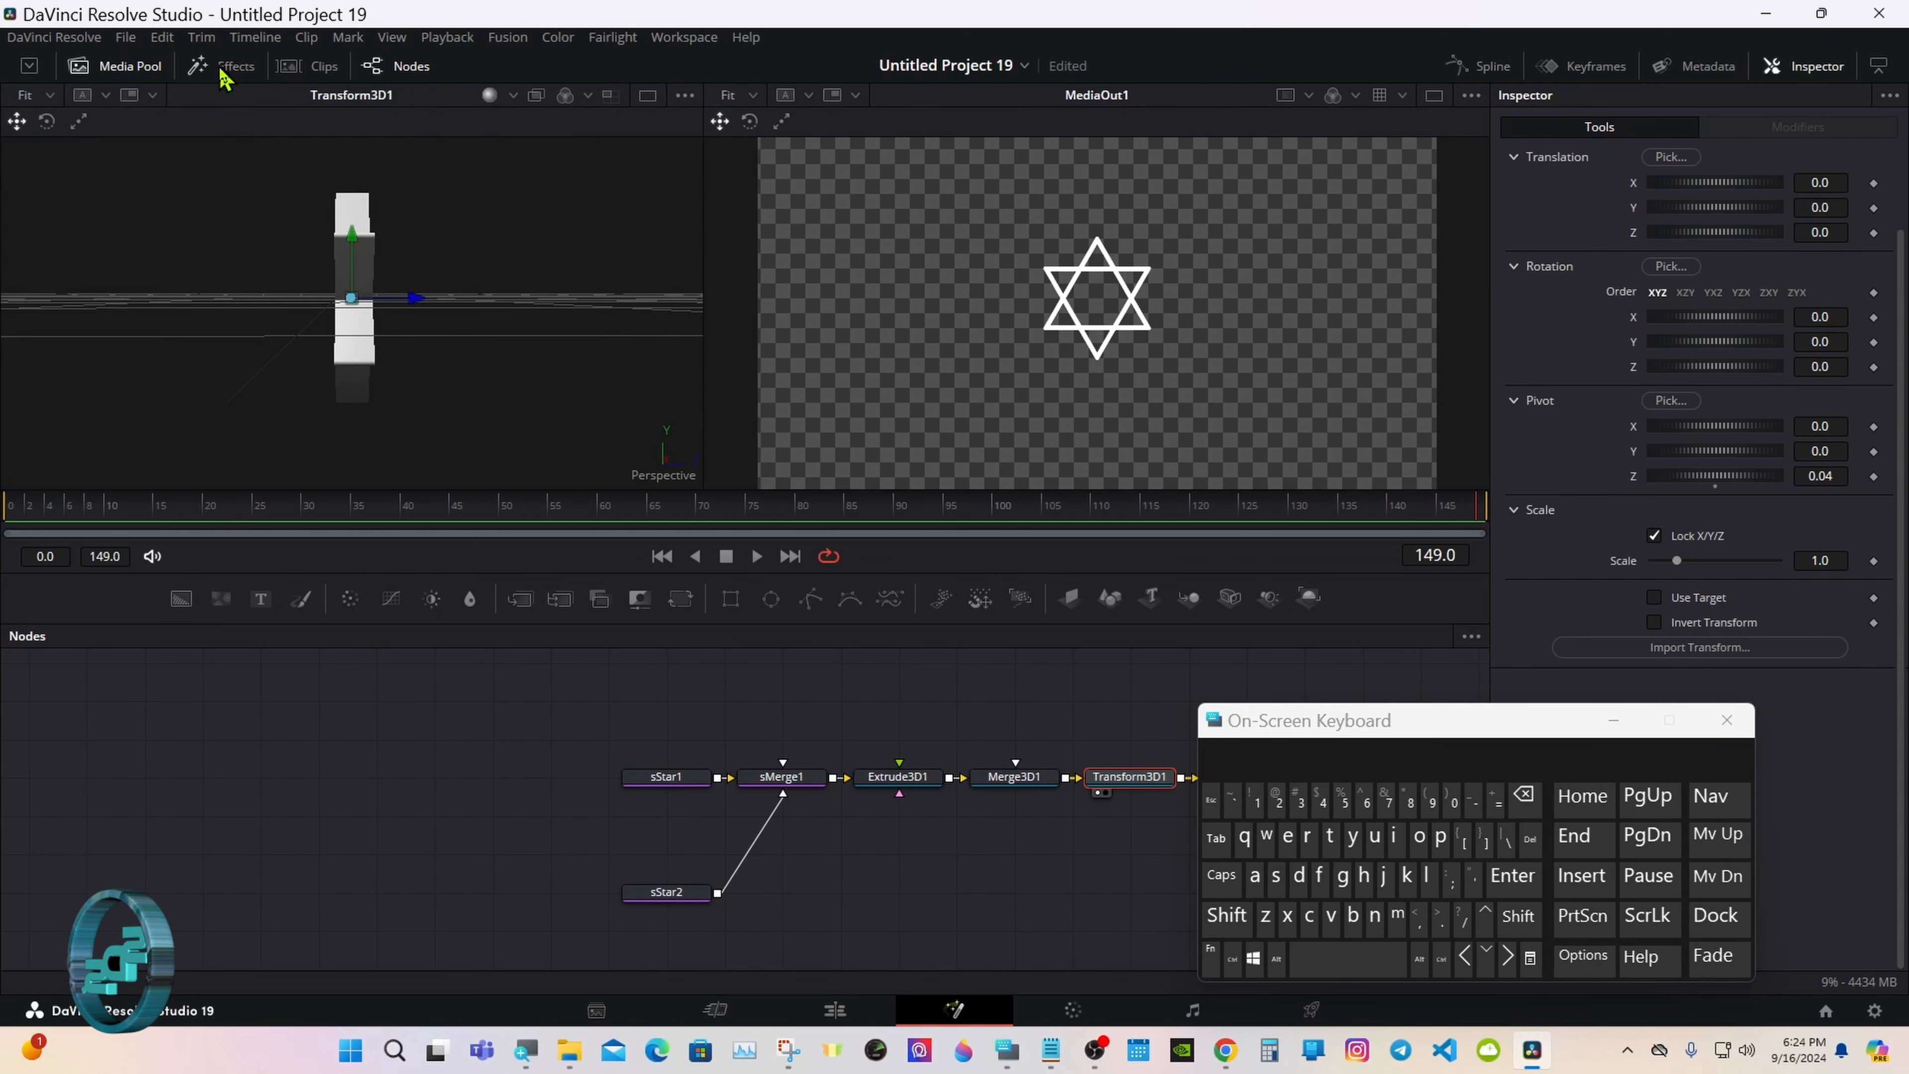
click(224, 74)
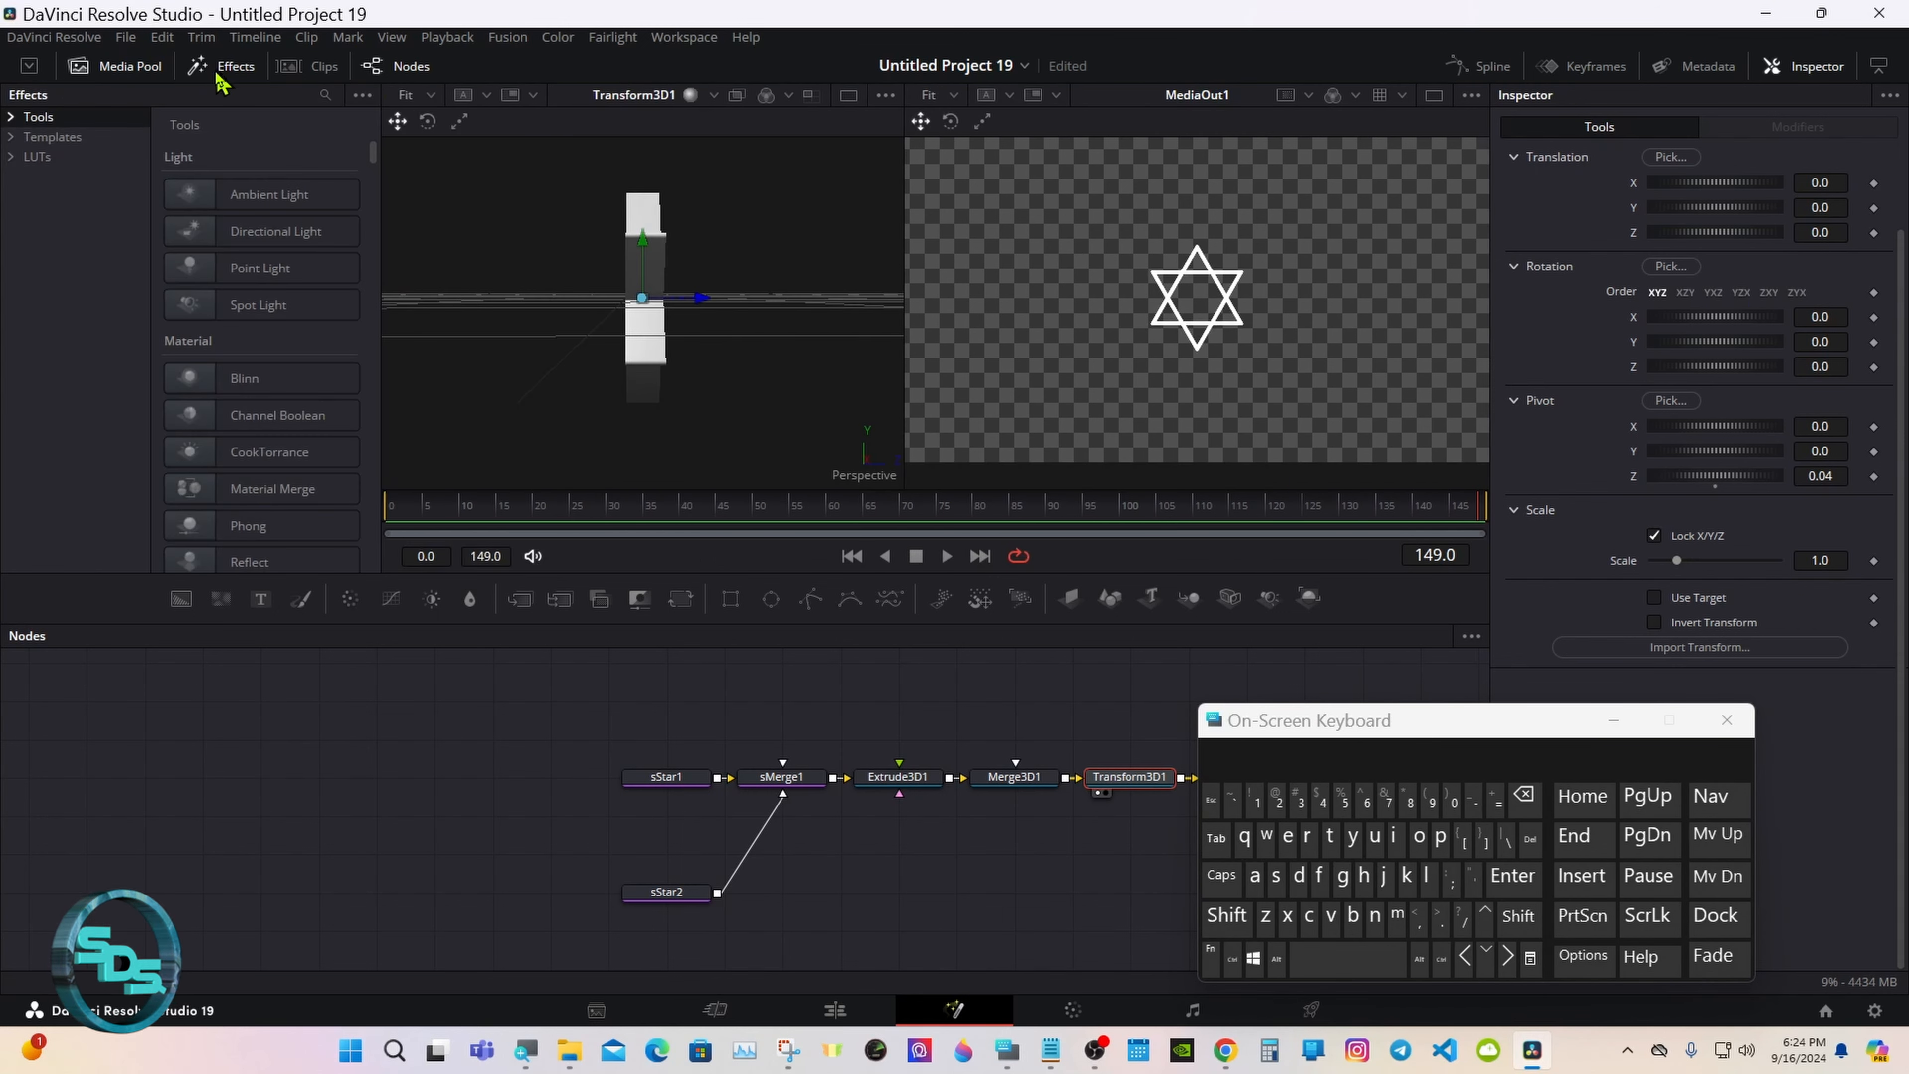
click(16, 142)
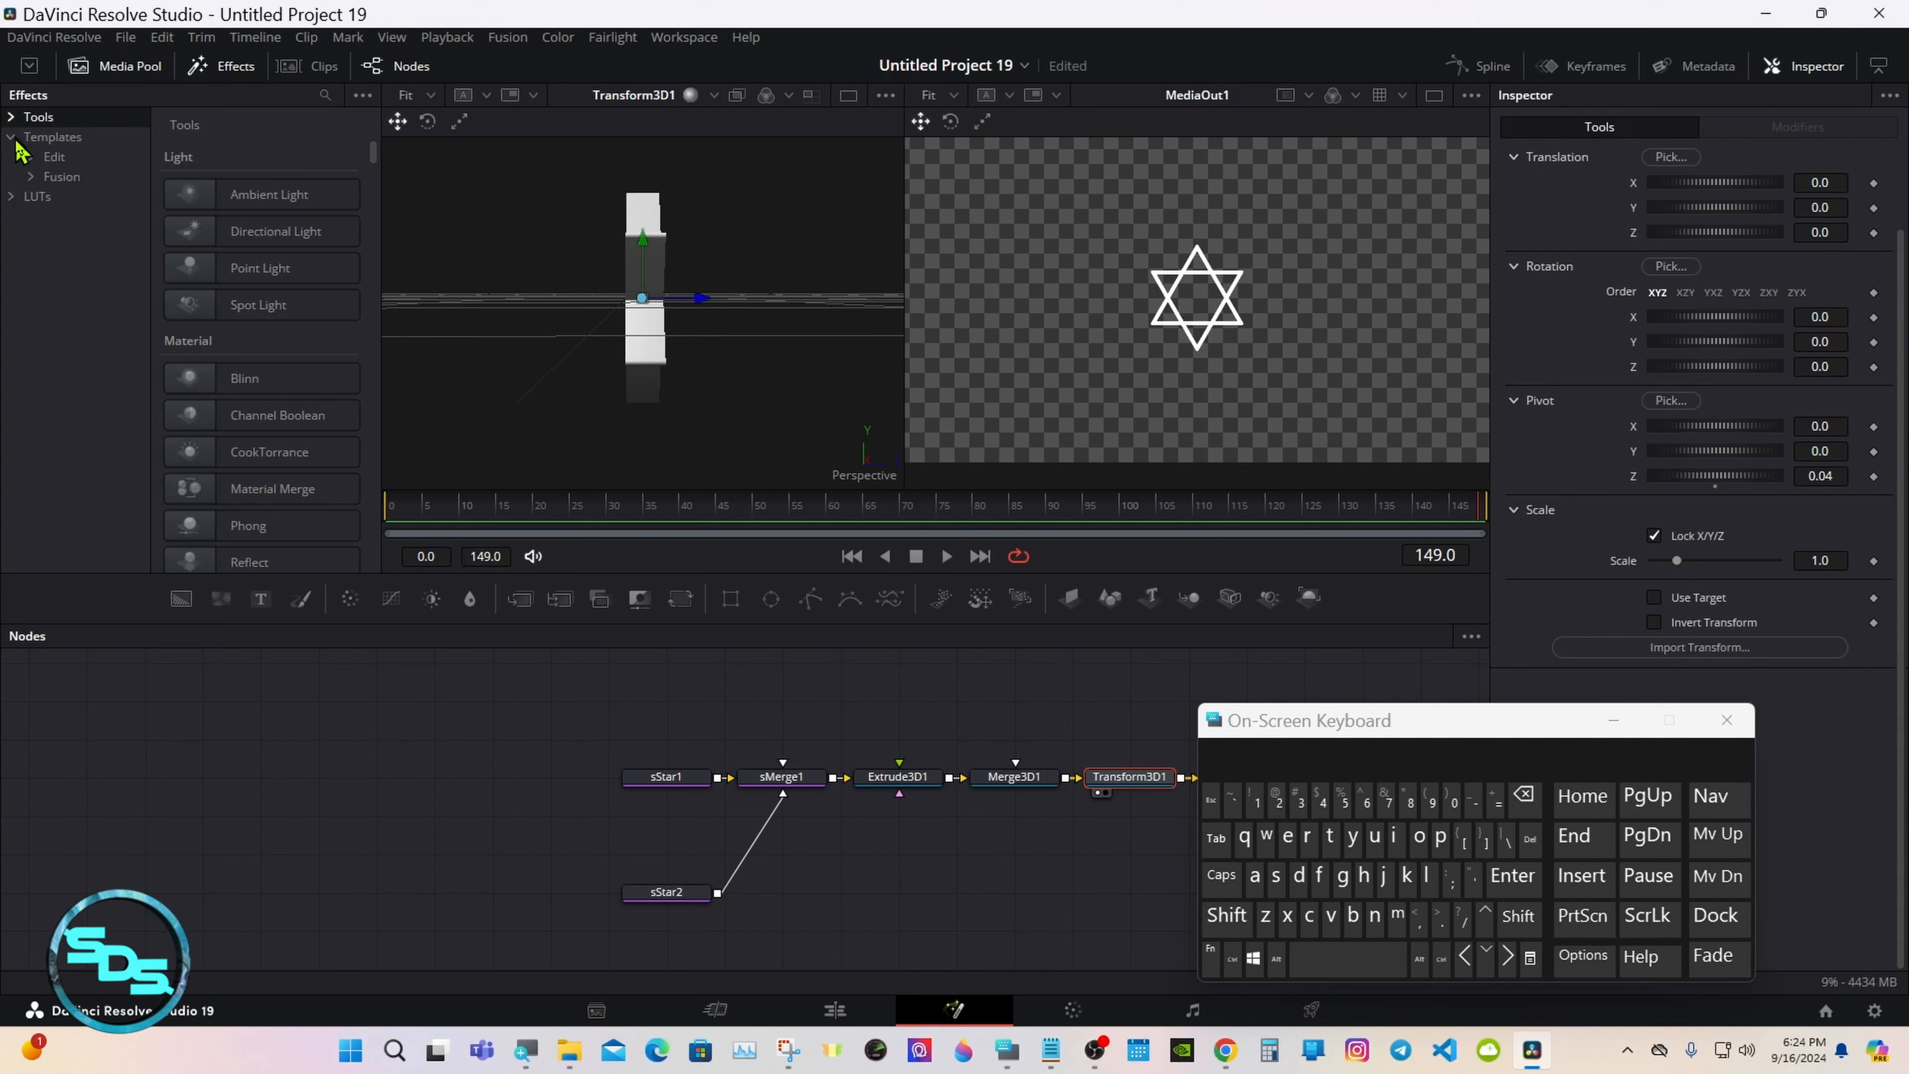
click(30, 177)
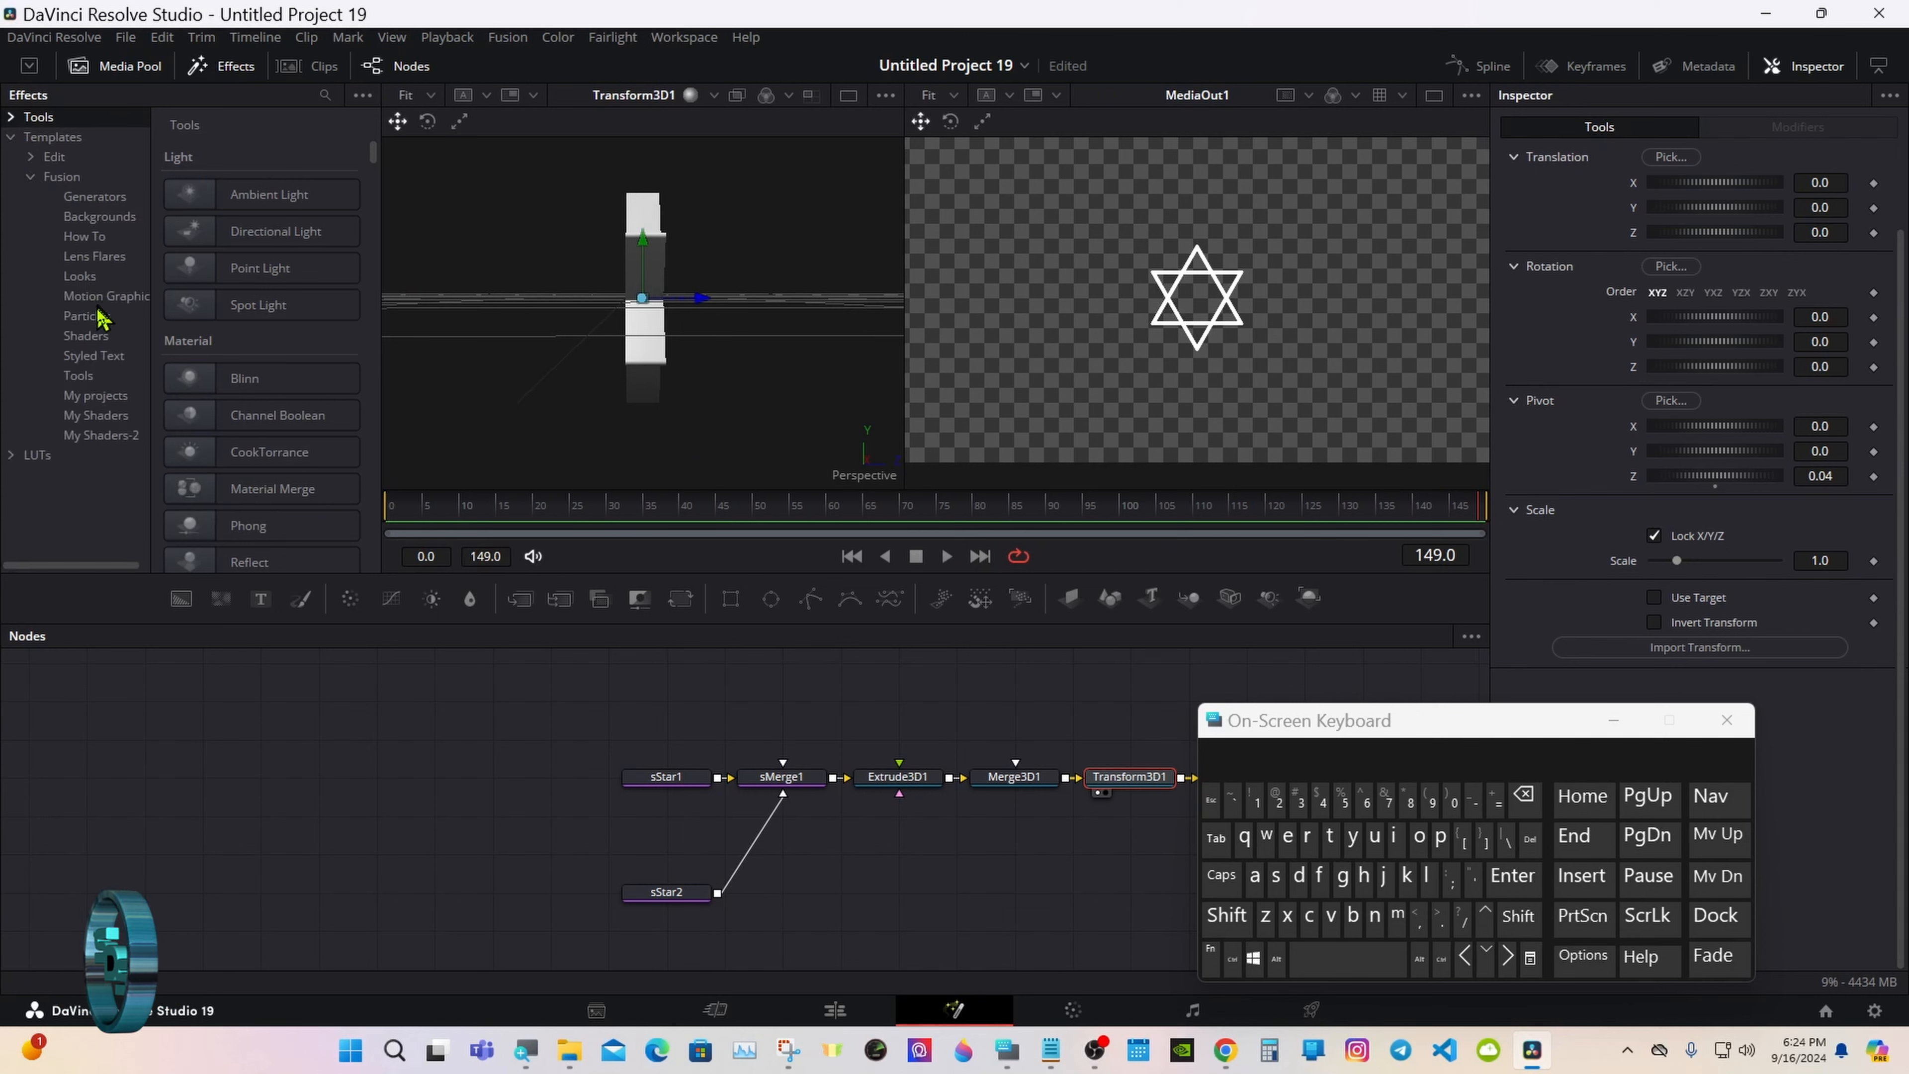
click(100, 340)
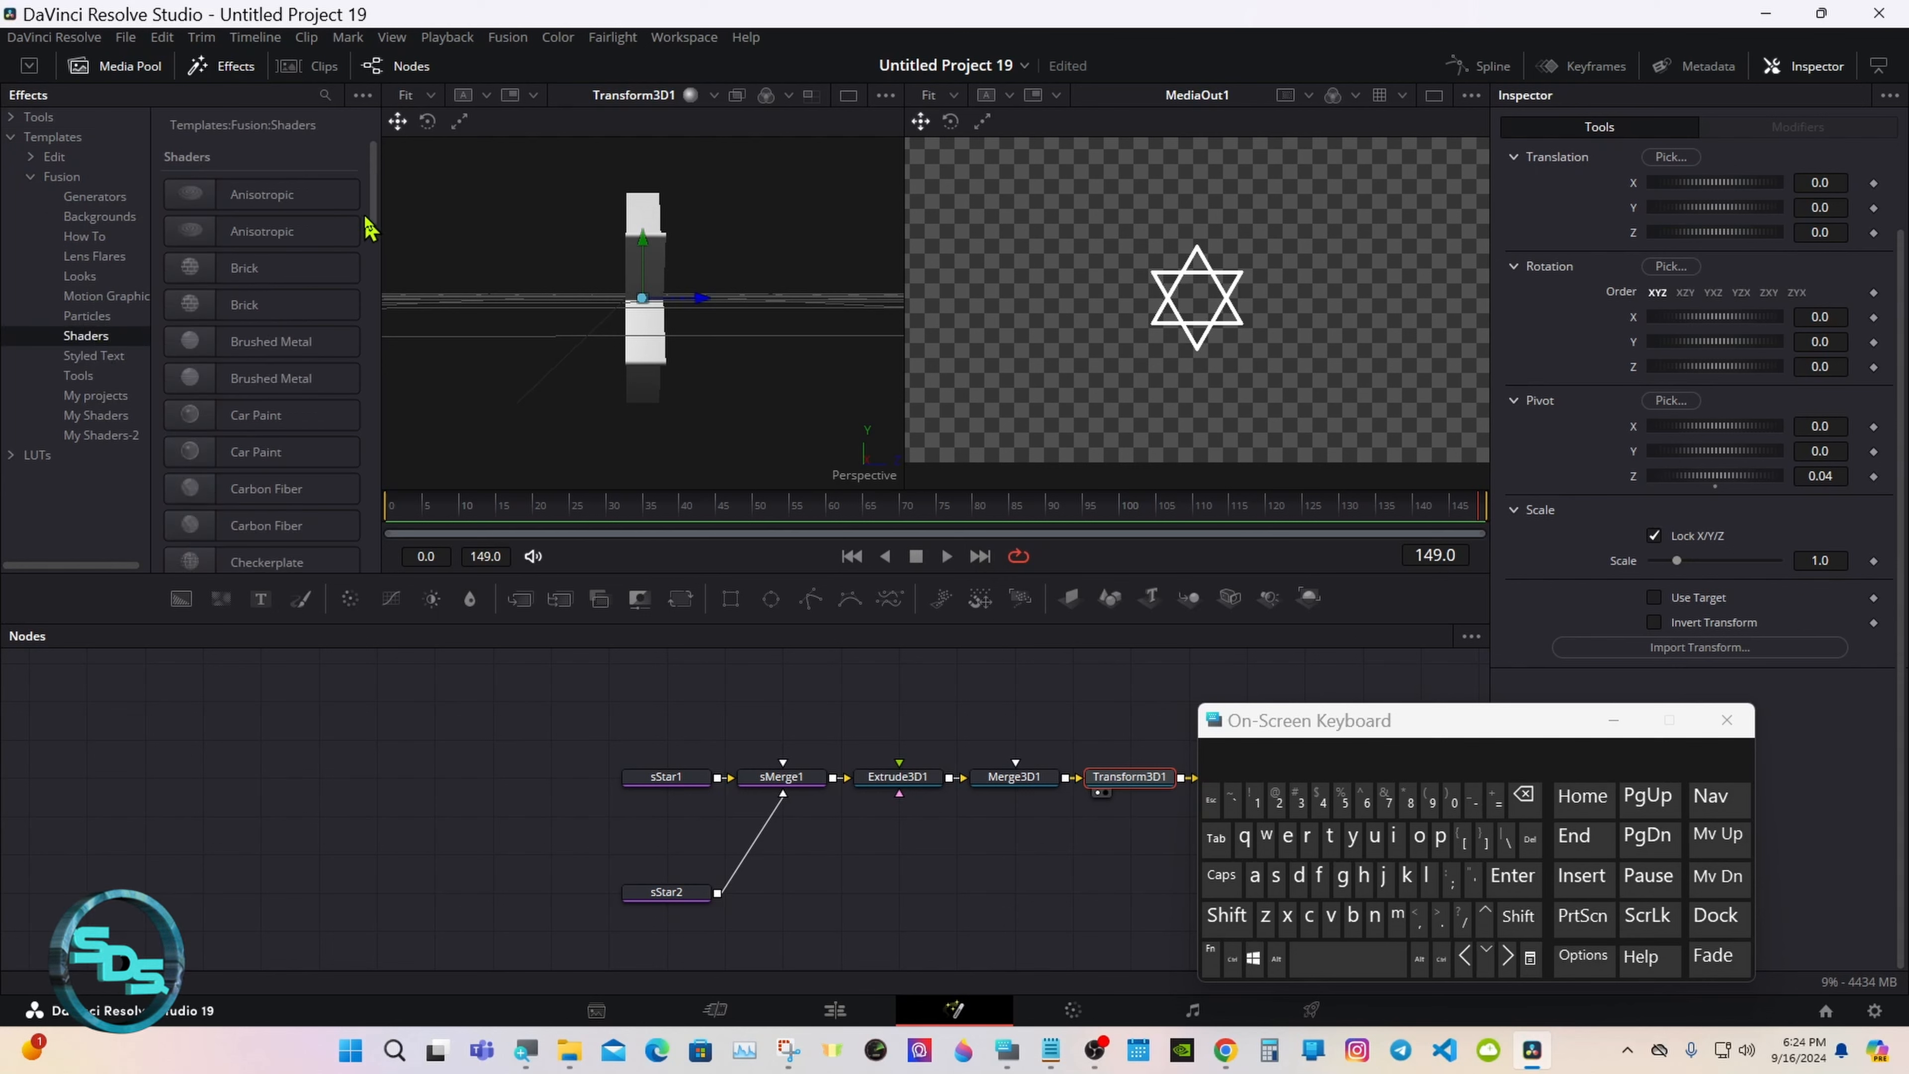
scroll(374, 239, down, 3)
drag(276, 299, 366, 348)
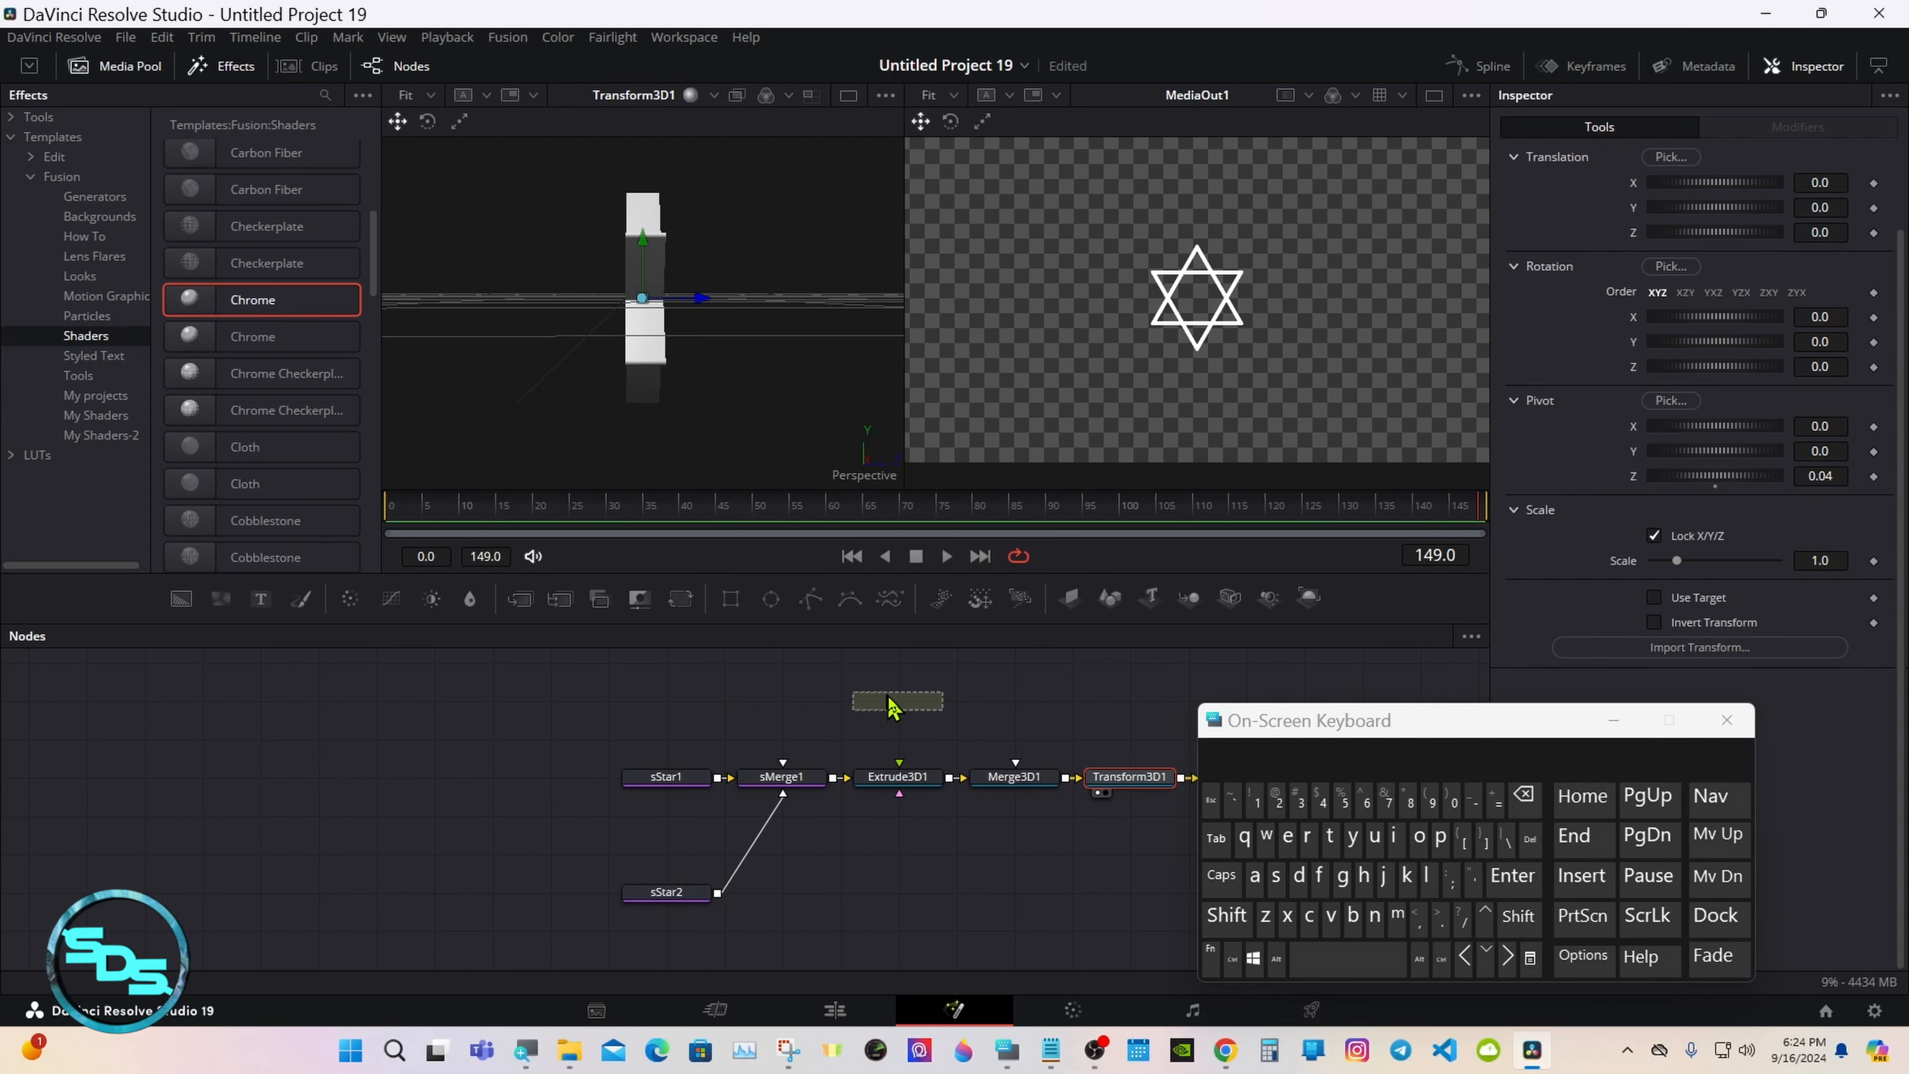
drag(892, 707, 905, 778)
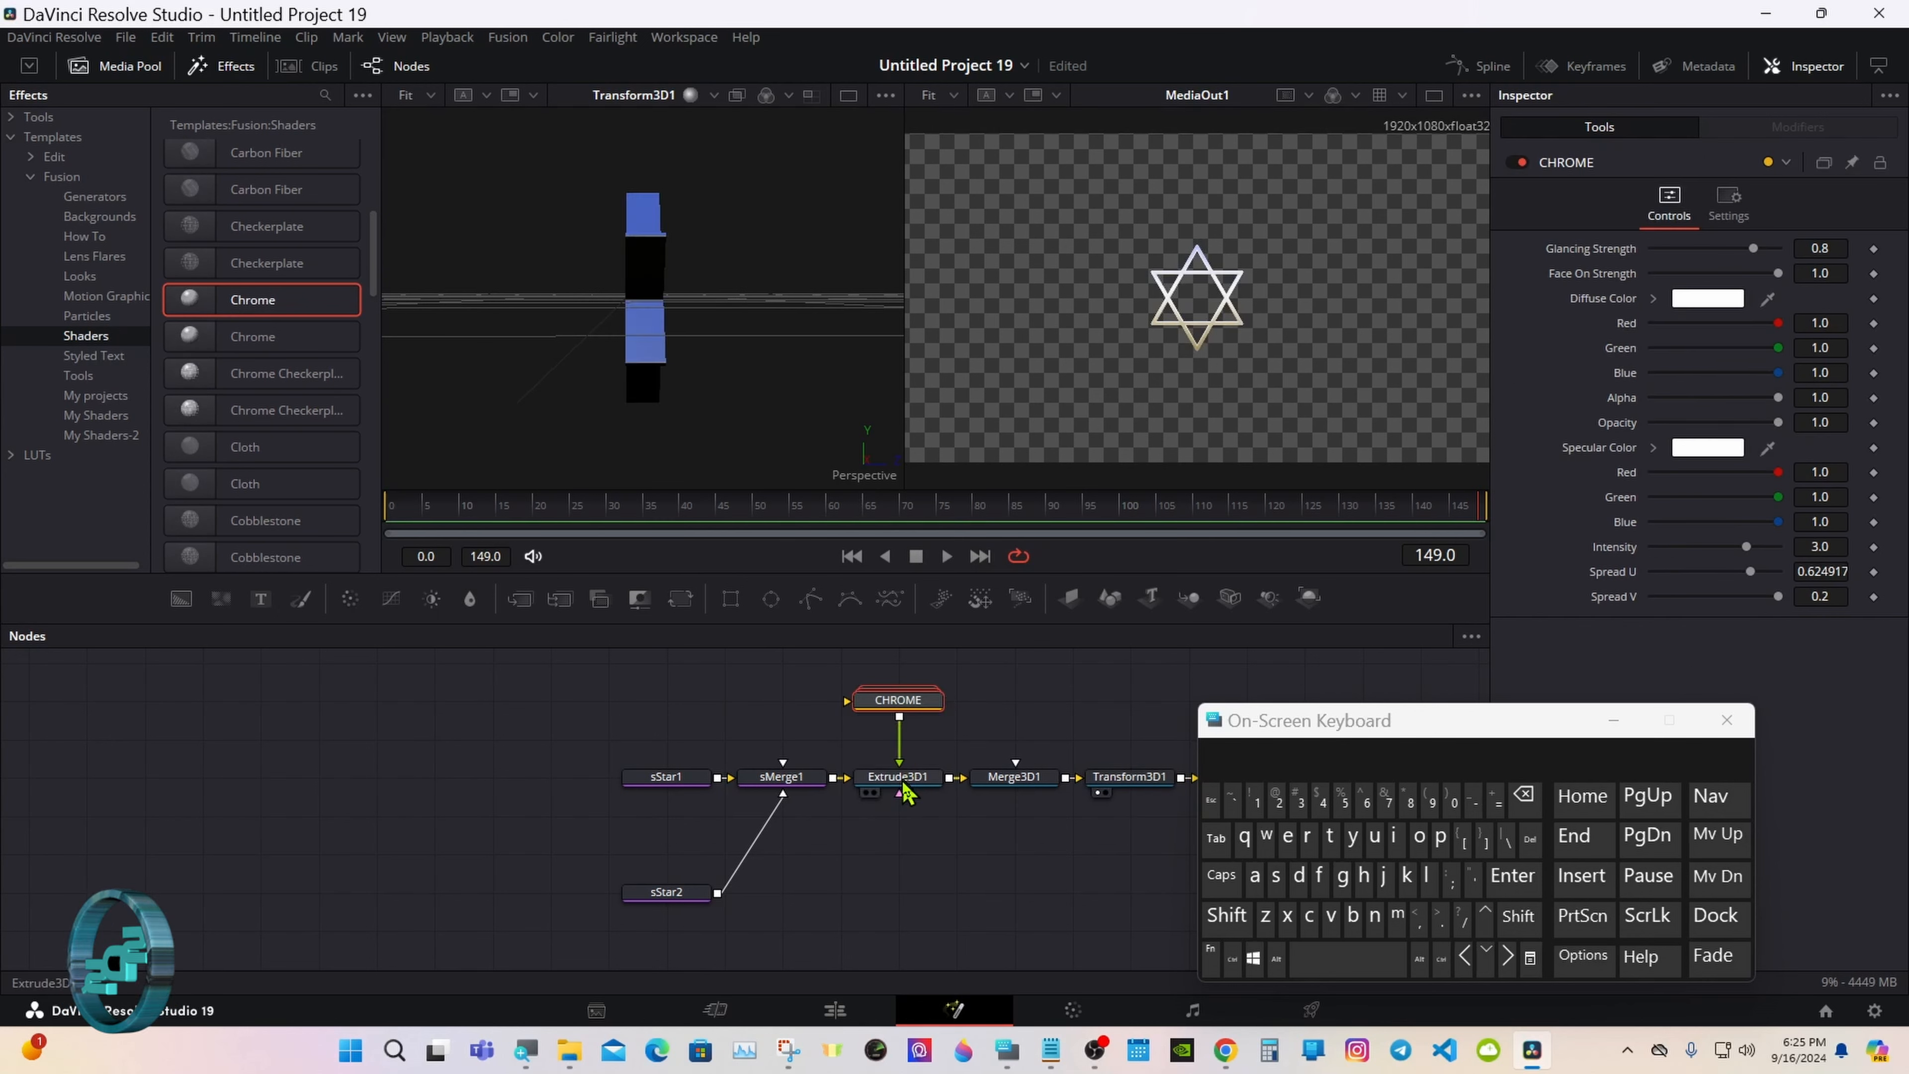
- Enlarge the star by setting the locked Scale of Transform3D1 to 1.812
click(1128, 782)
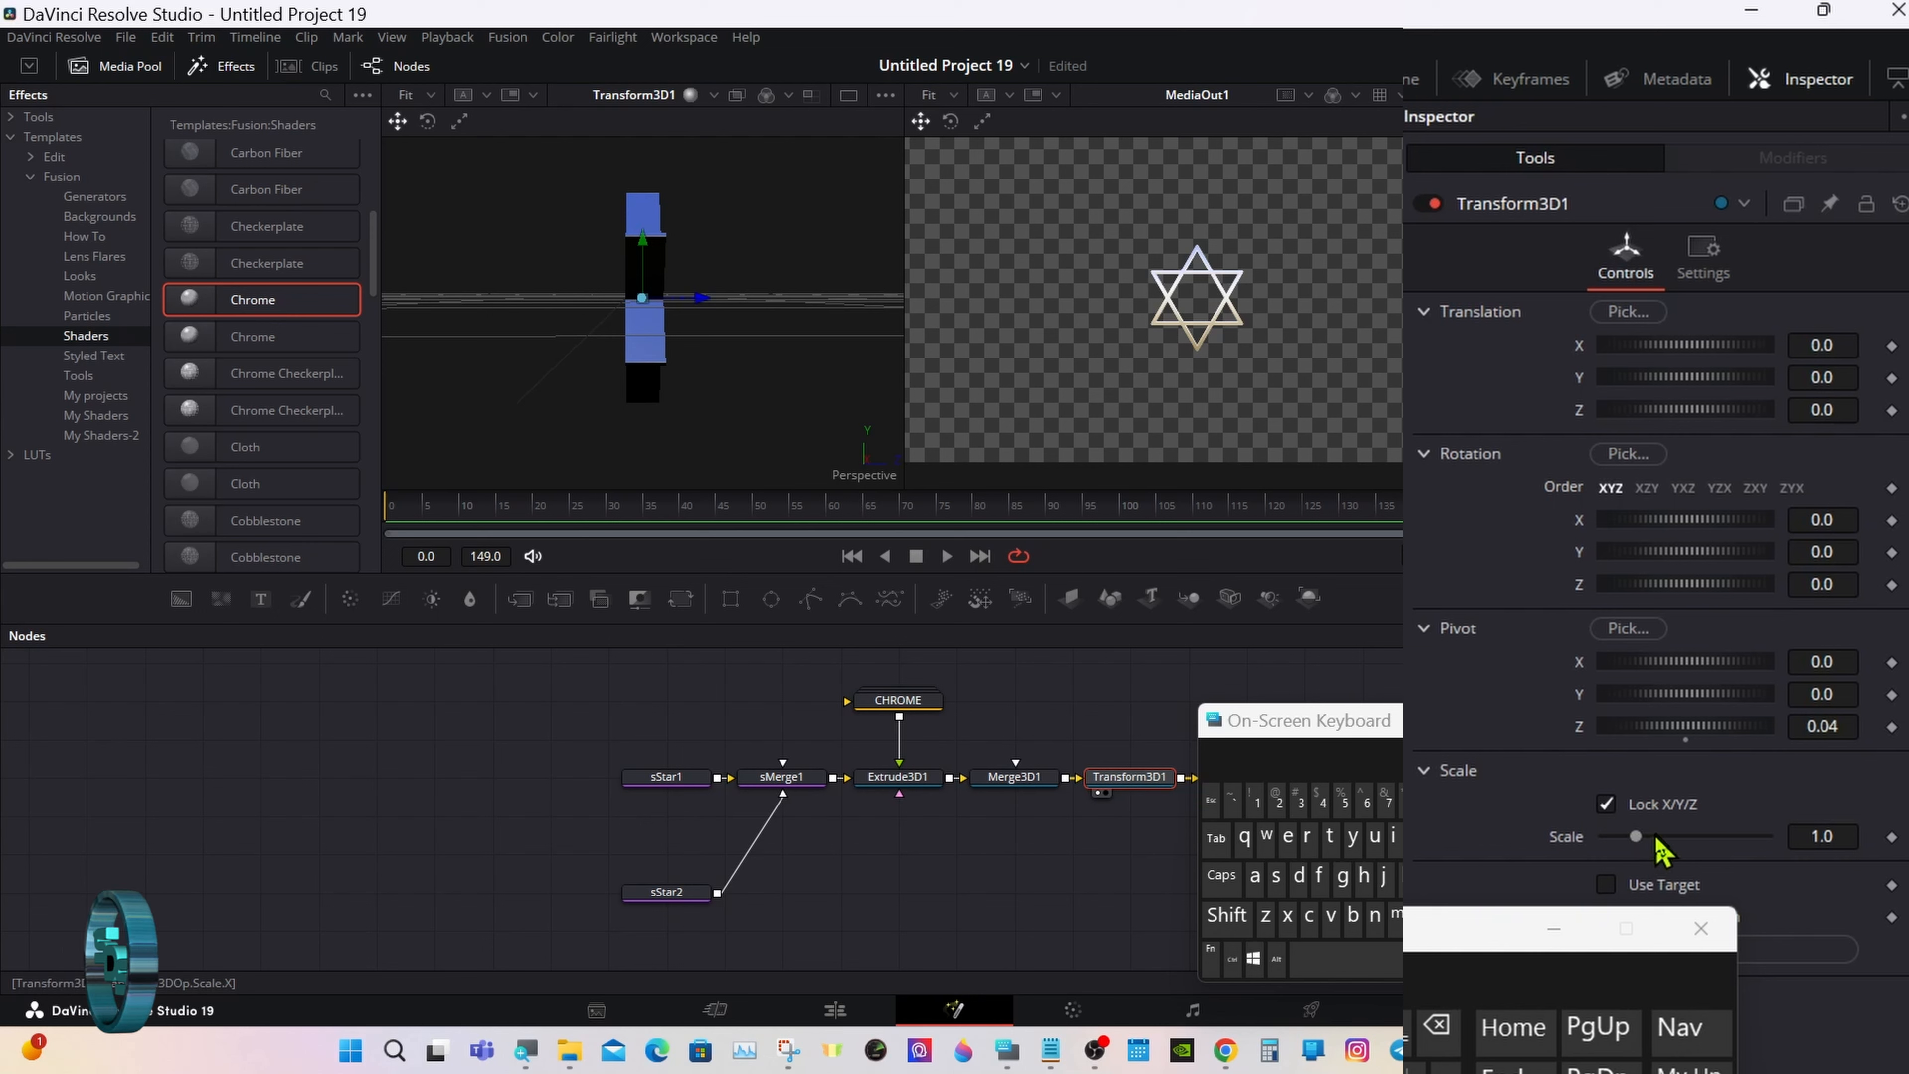
drag(1635, 837, 1664, 837)
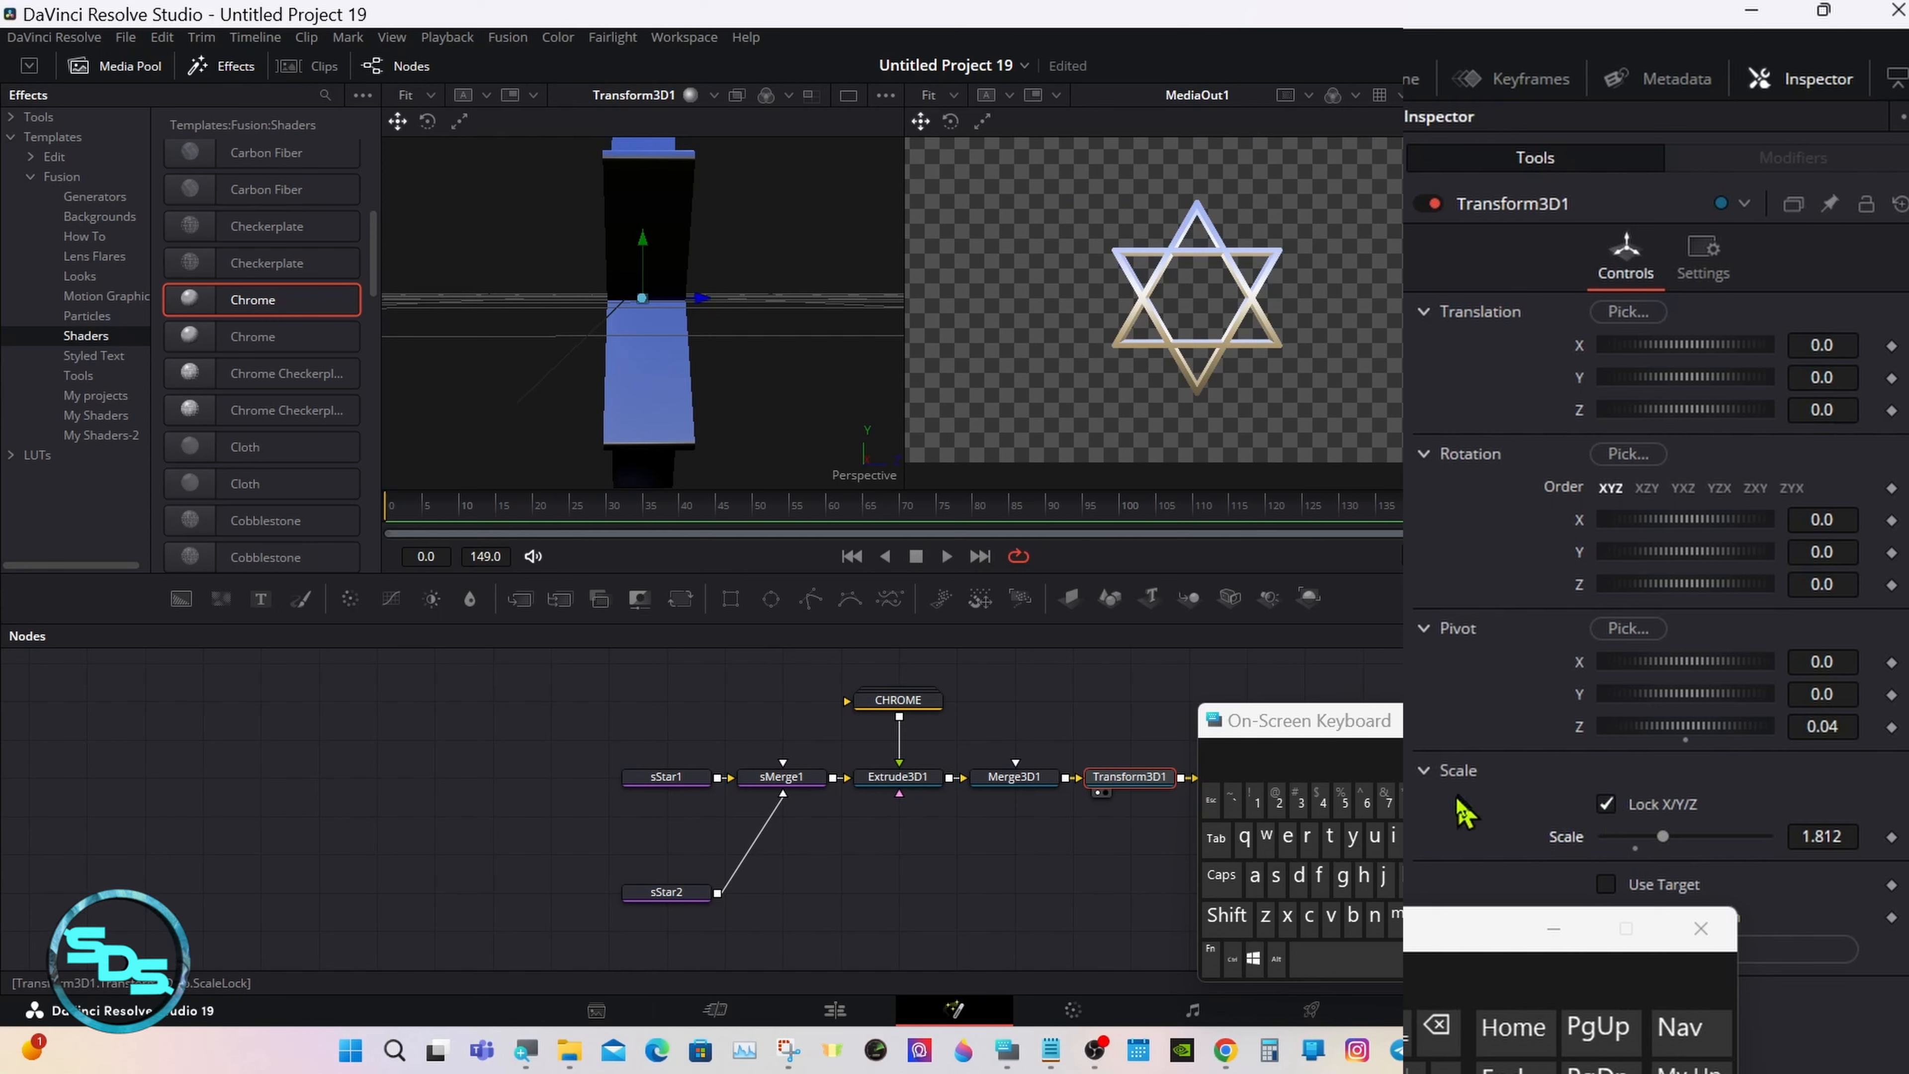
click(1426, 775)
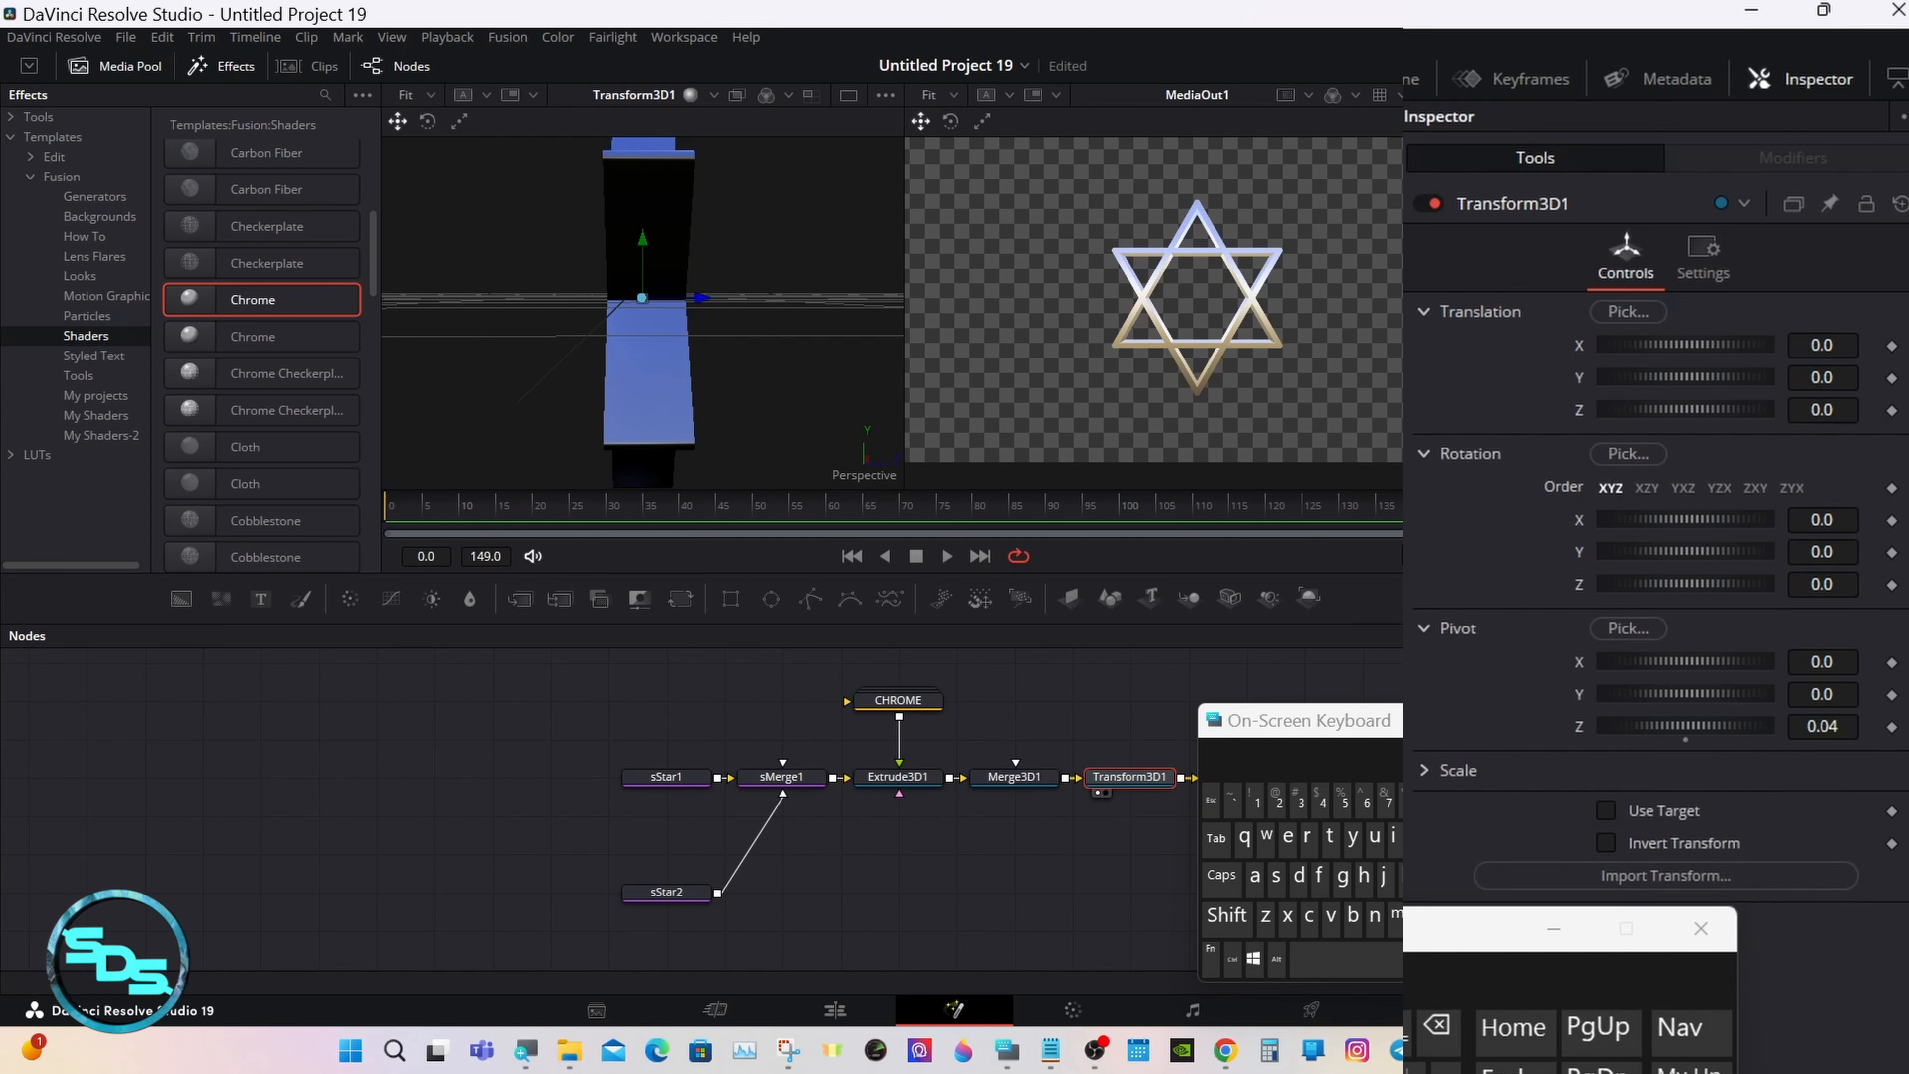
- Orbit the Transform3D1 perspective view to face the chrome star at an angle and fit it to the viewer
click(1226, 915)
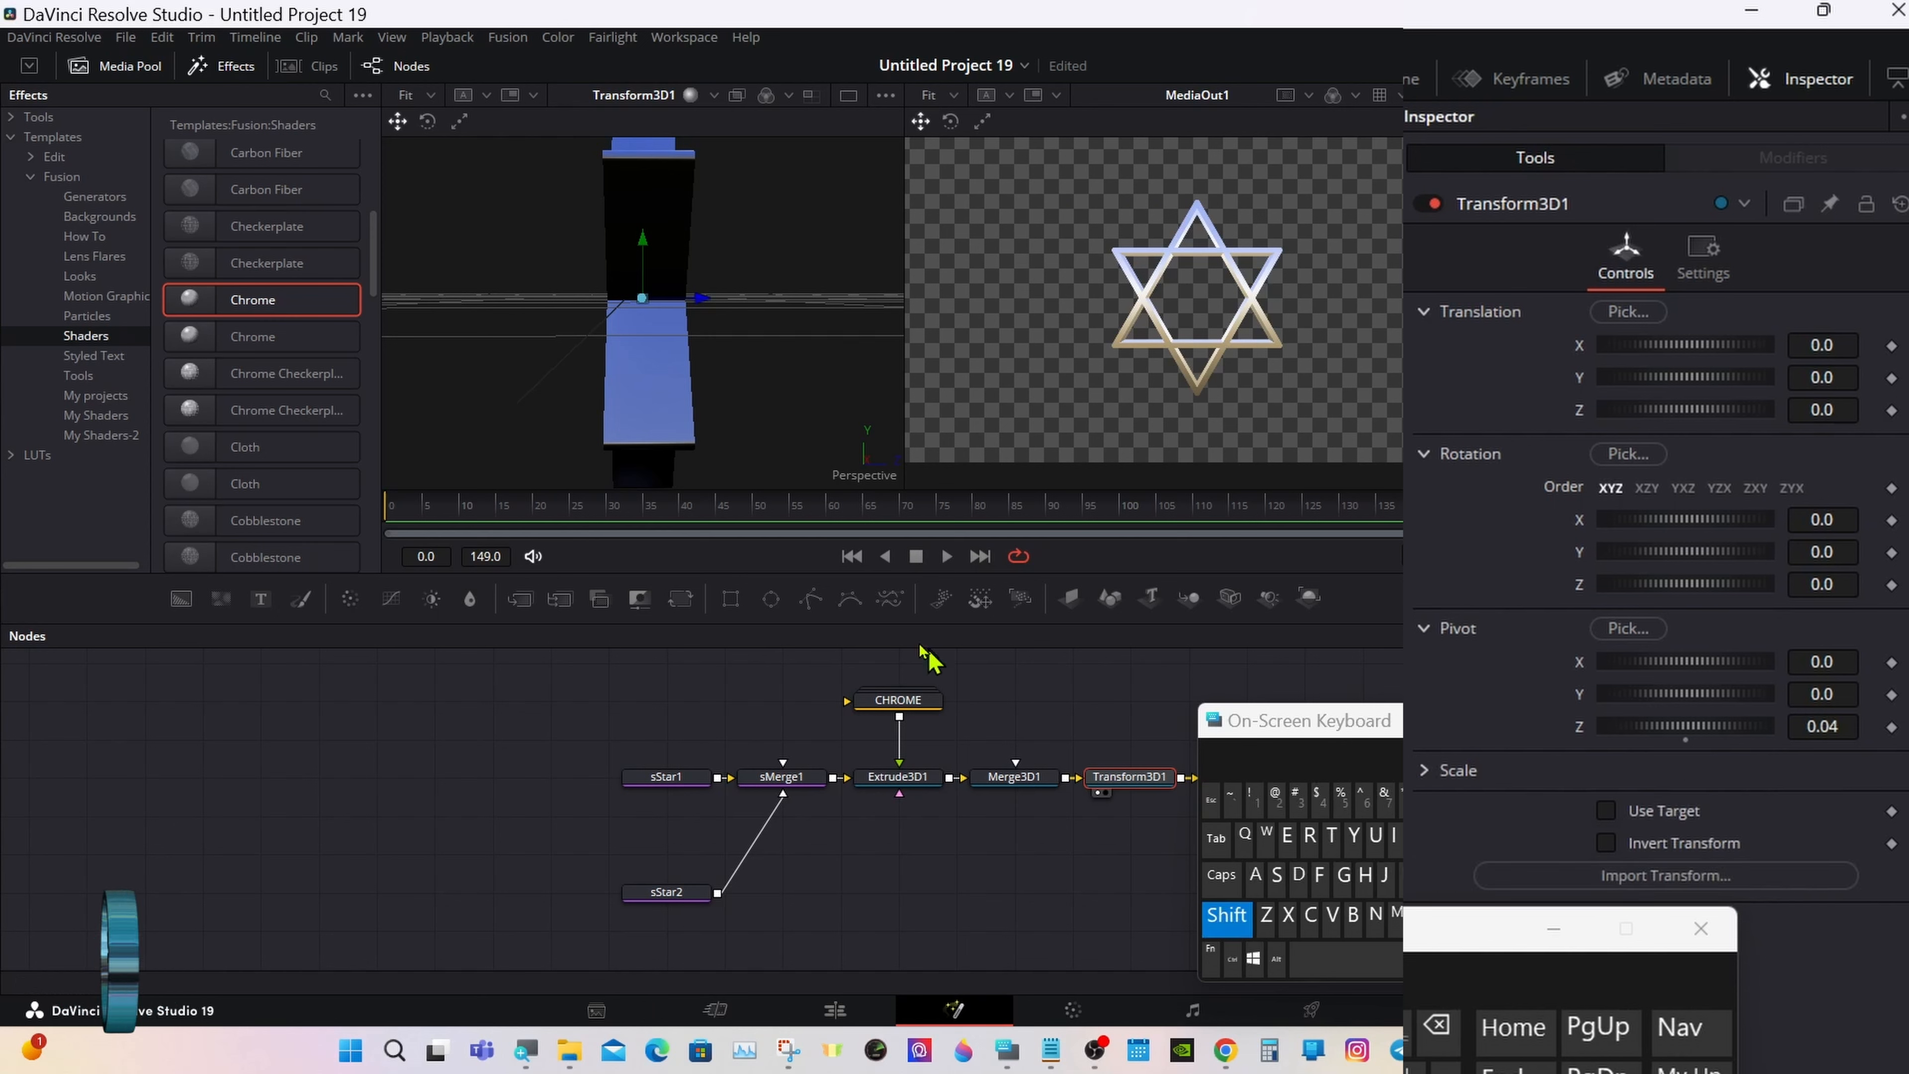
drag(771, 453, 406, 404)
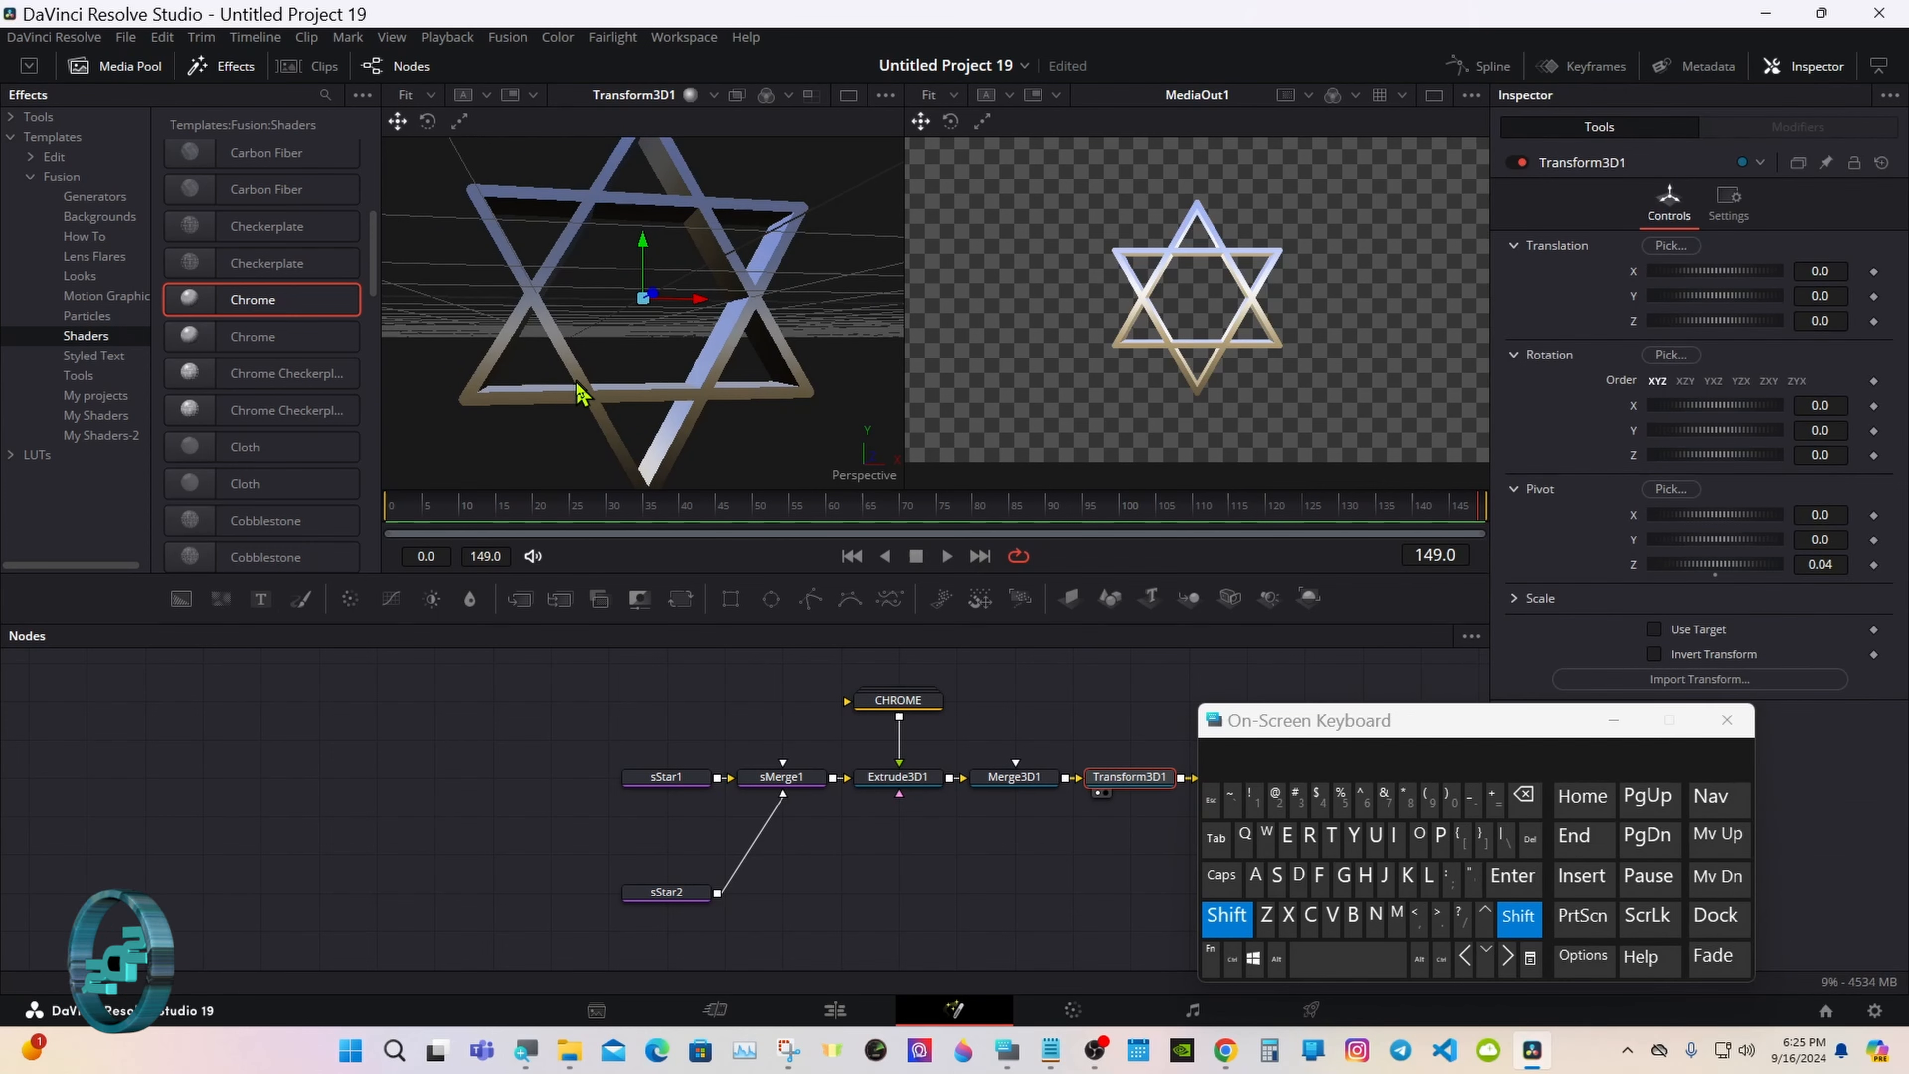
click(1218, 931)
right_click(744, 324)
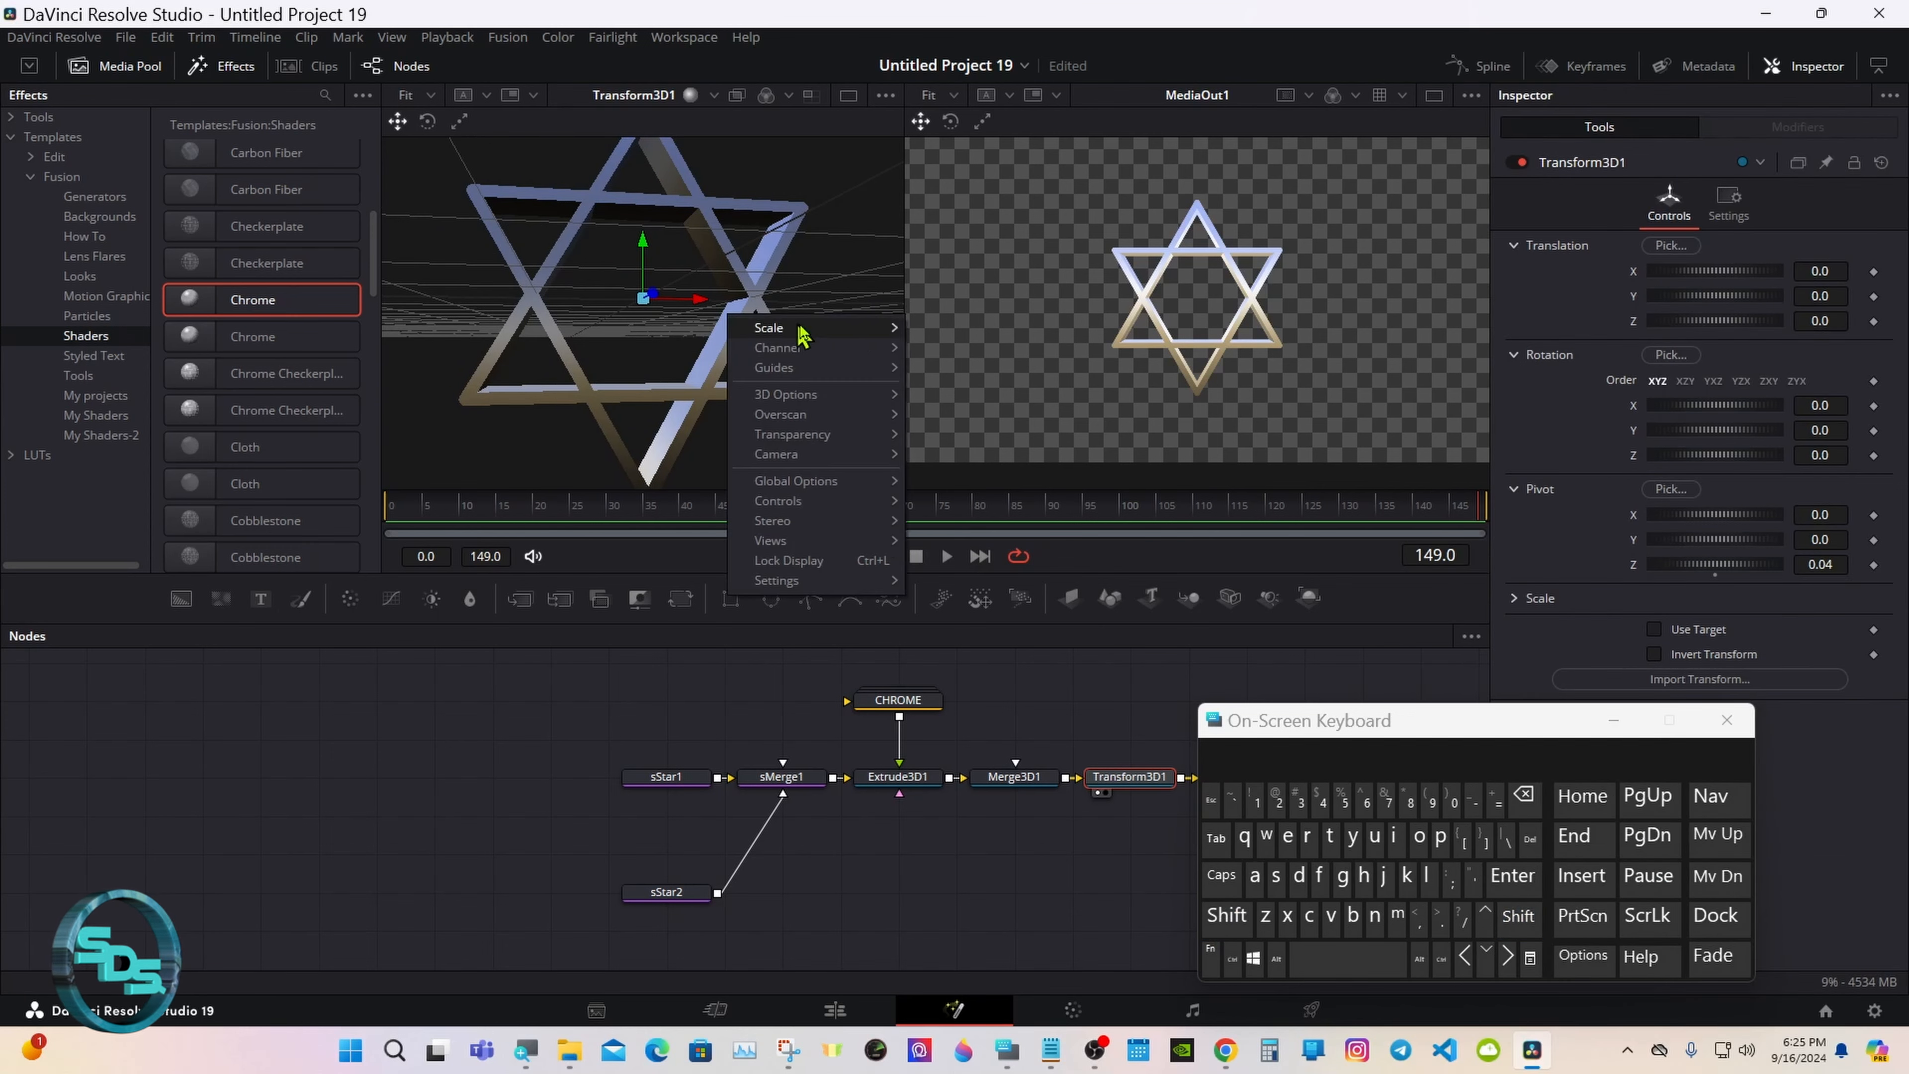
mouse_move(797, 328)
click(969, 331)
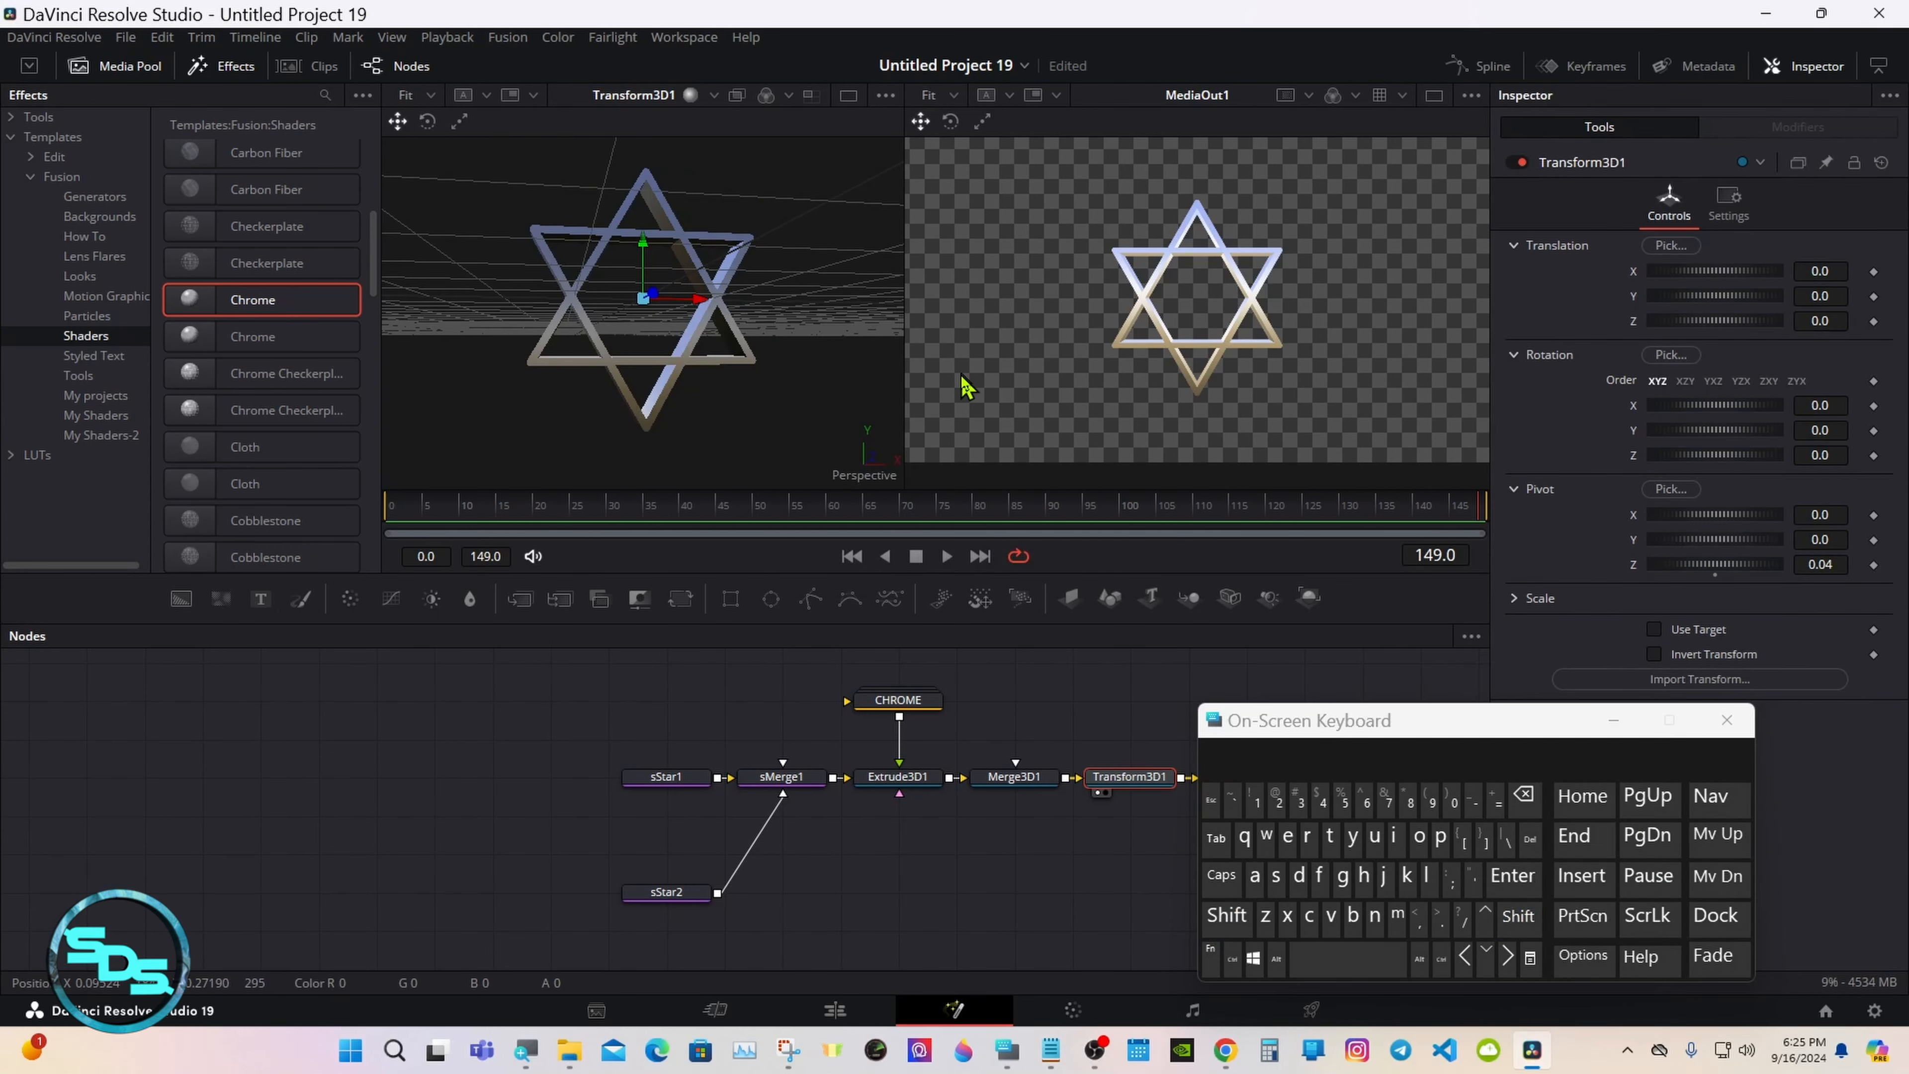
- Switch Extrude3D1 to the Custom extrusion style and shape its profile into a trapezoid with two high inner points and two low end points
click(905, 786)
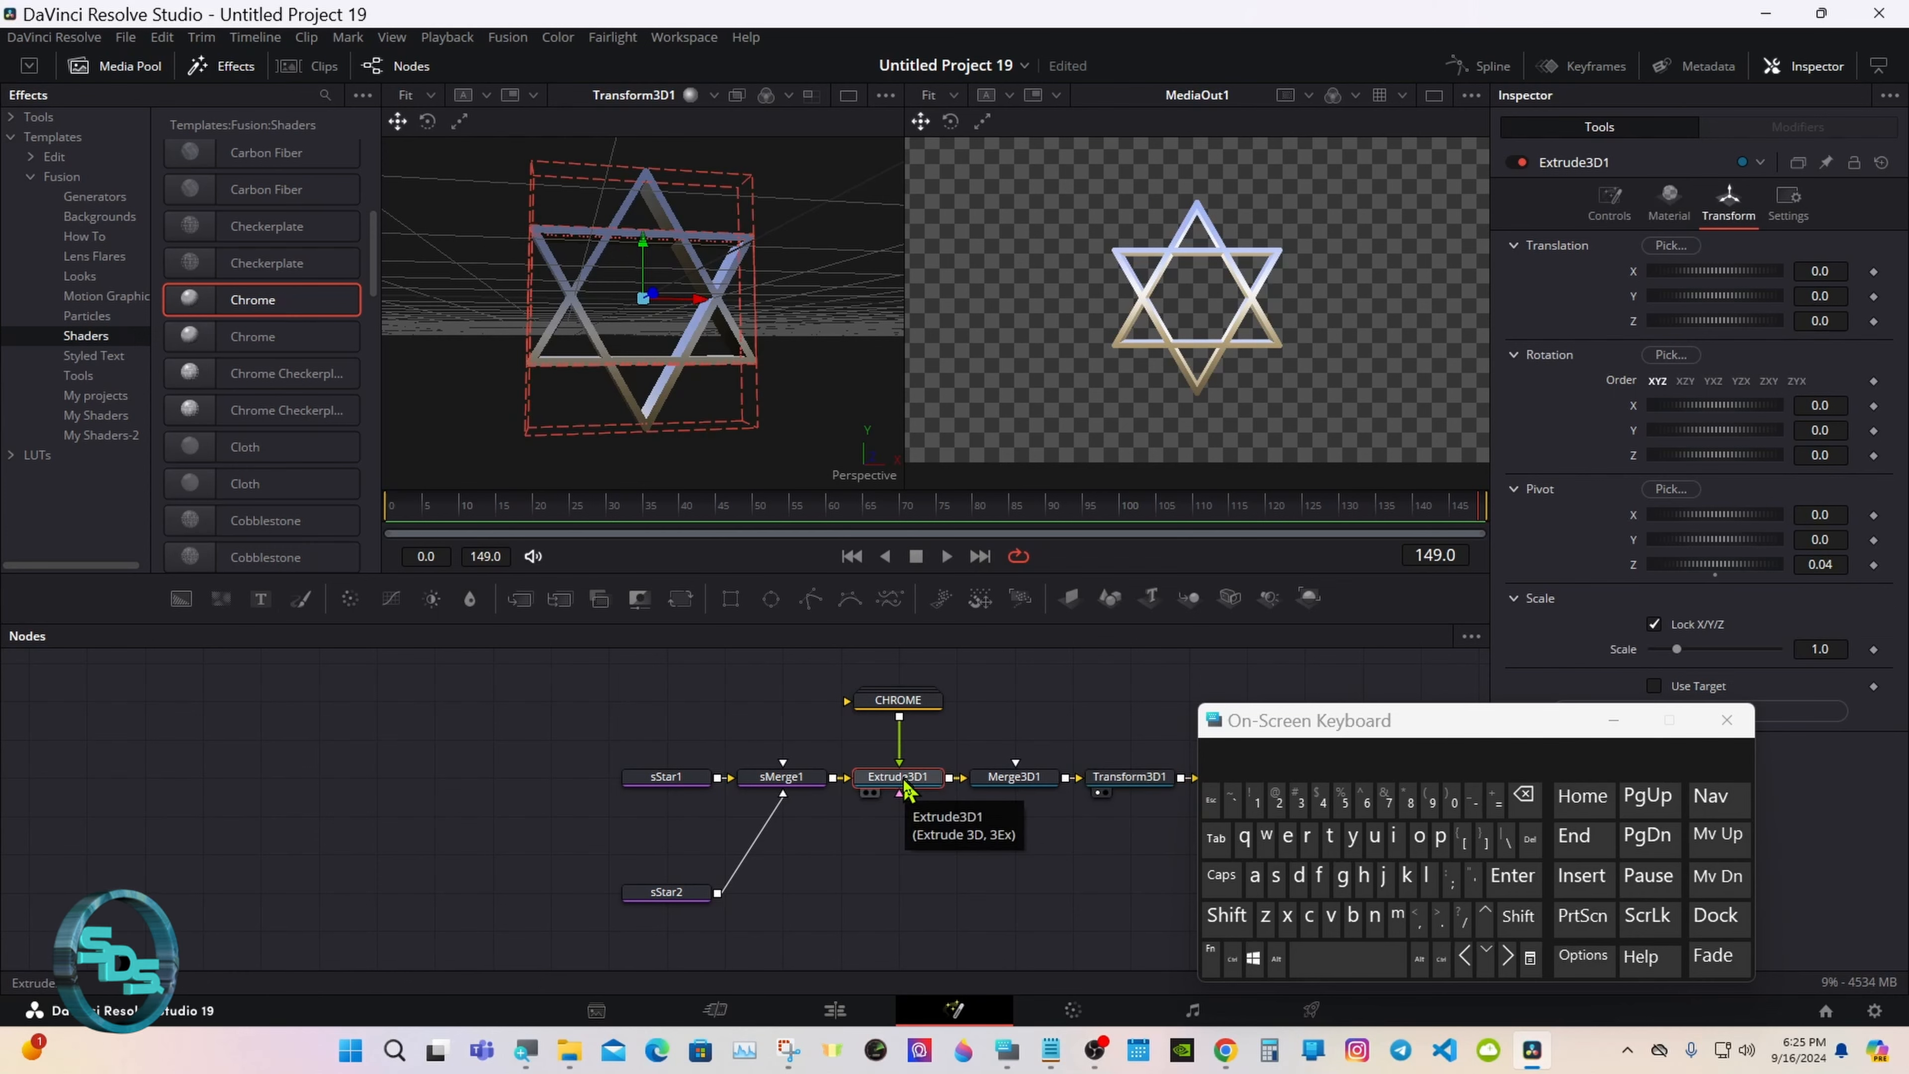
click(1606, 211)
click(1796, 249)
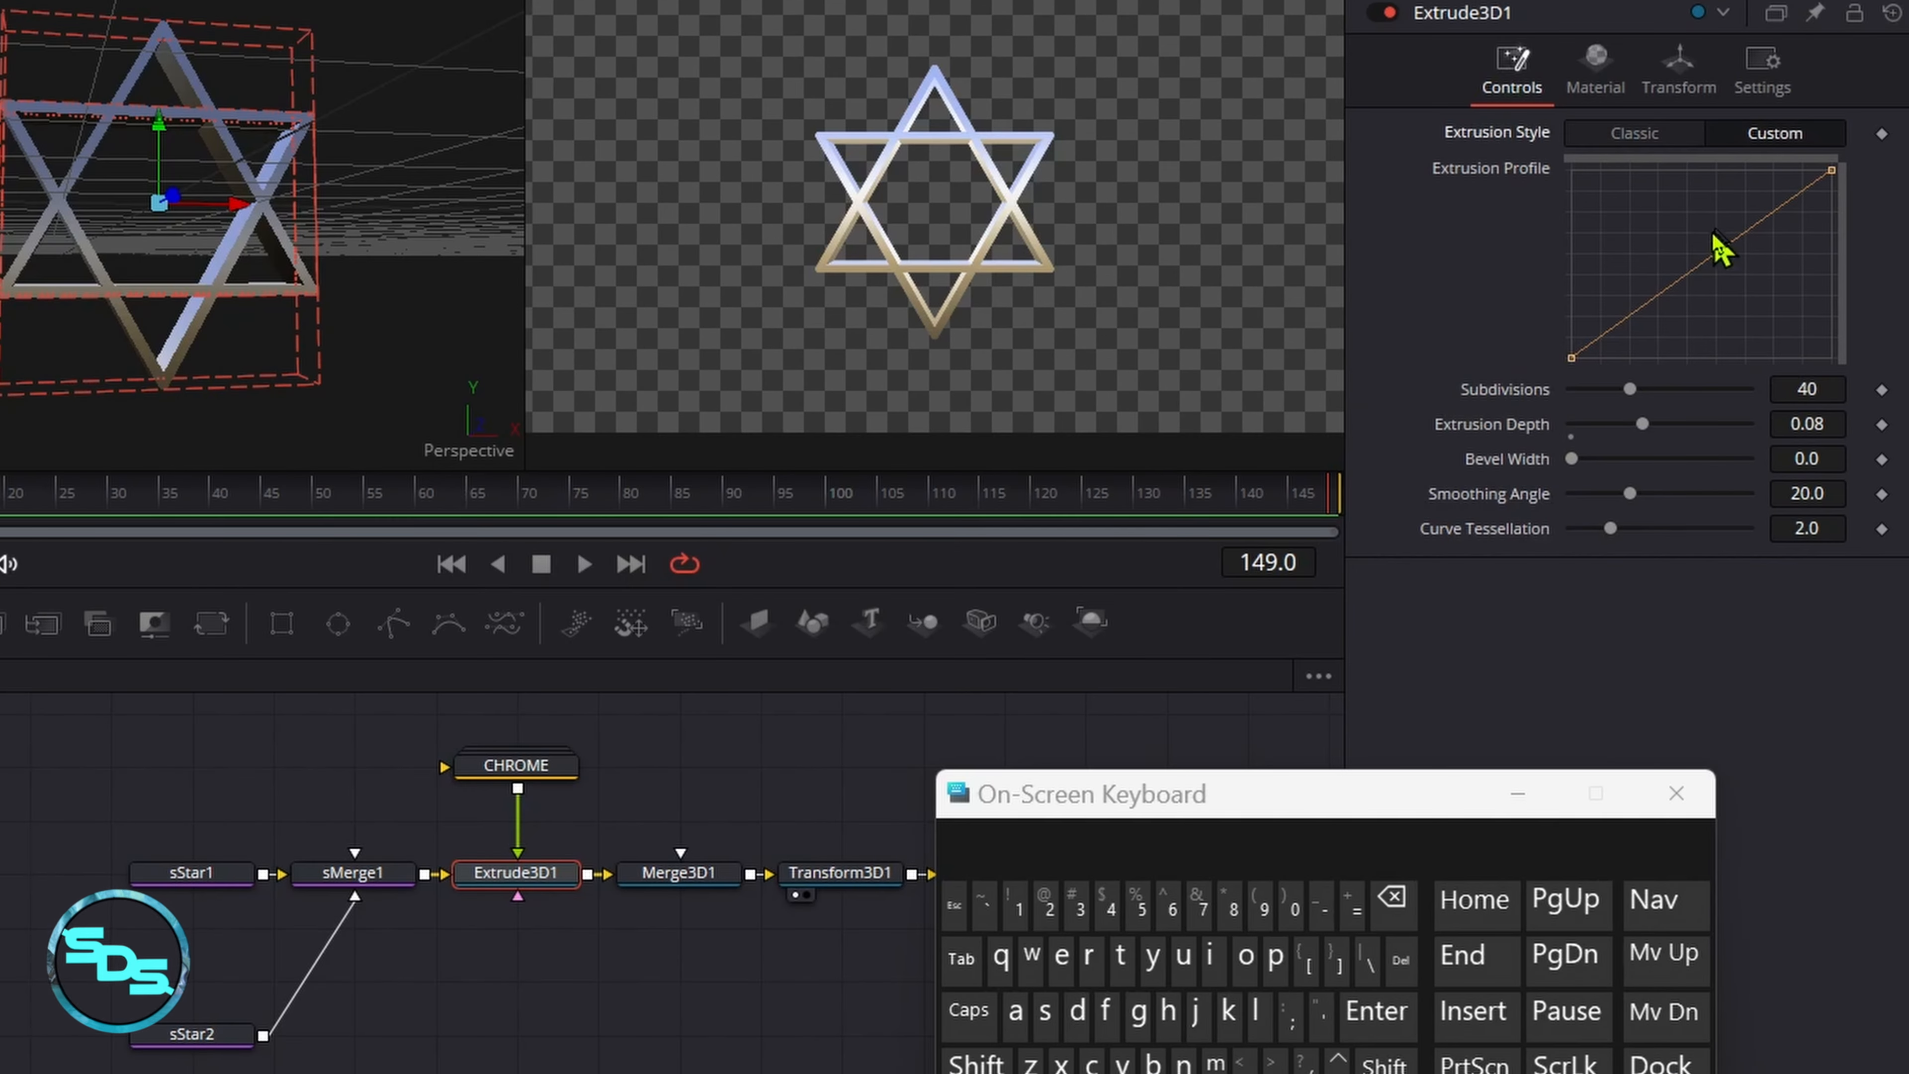
drag(1641, 307, 1629, 173)
drag(1832, 171, 1838, 353)
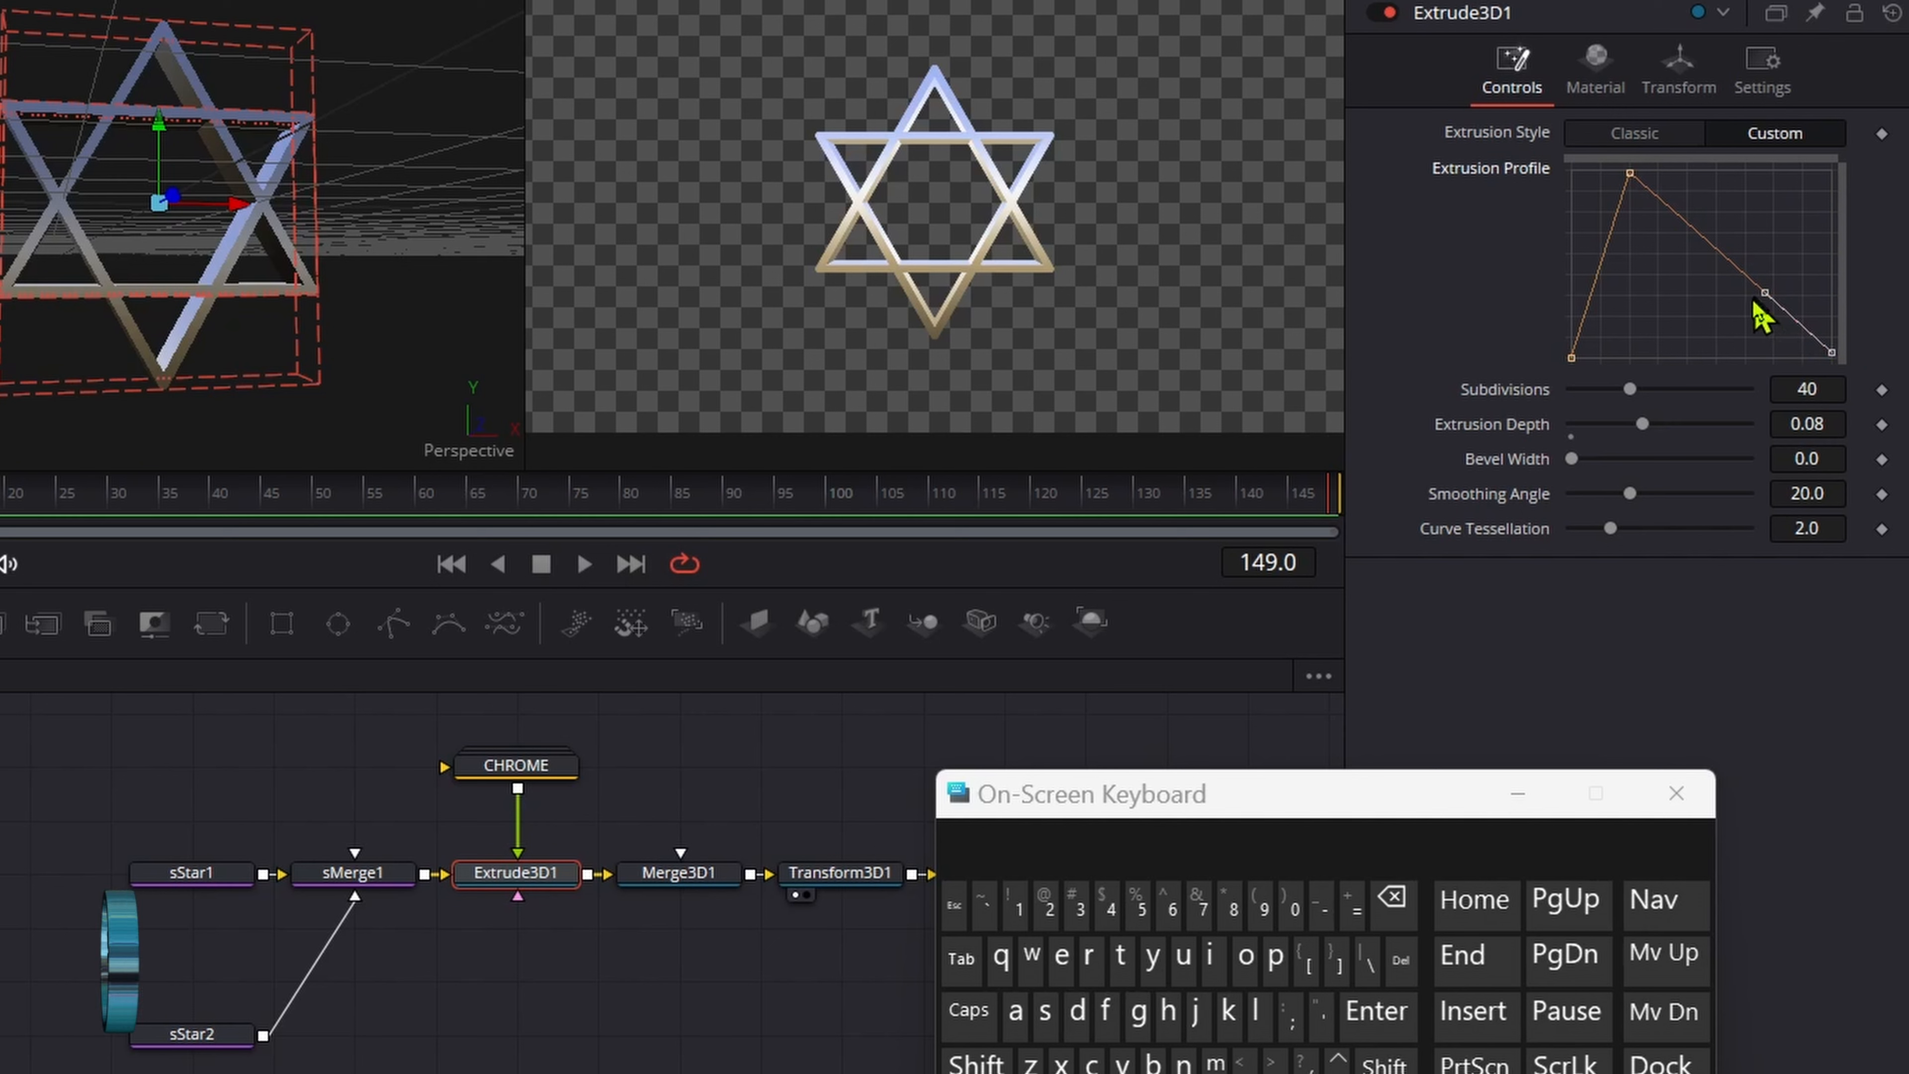
drag(1753, 284, 1775, 172)
- Smooth the extrusion profile's lower start and end points by pulling their curve handles out to vertical
key(shift+s)
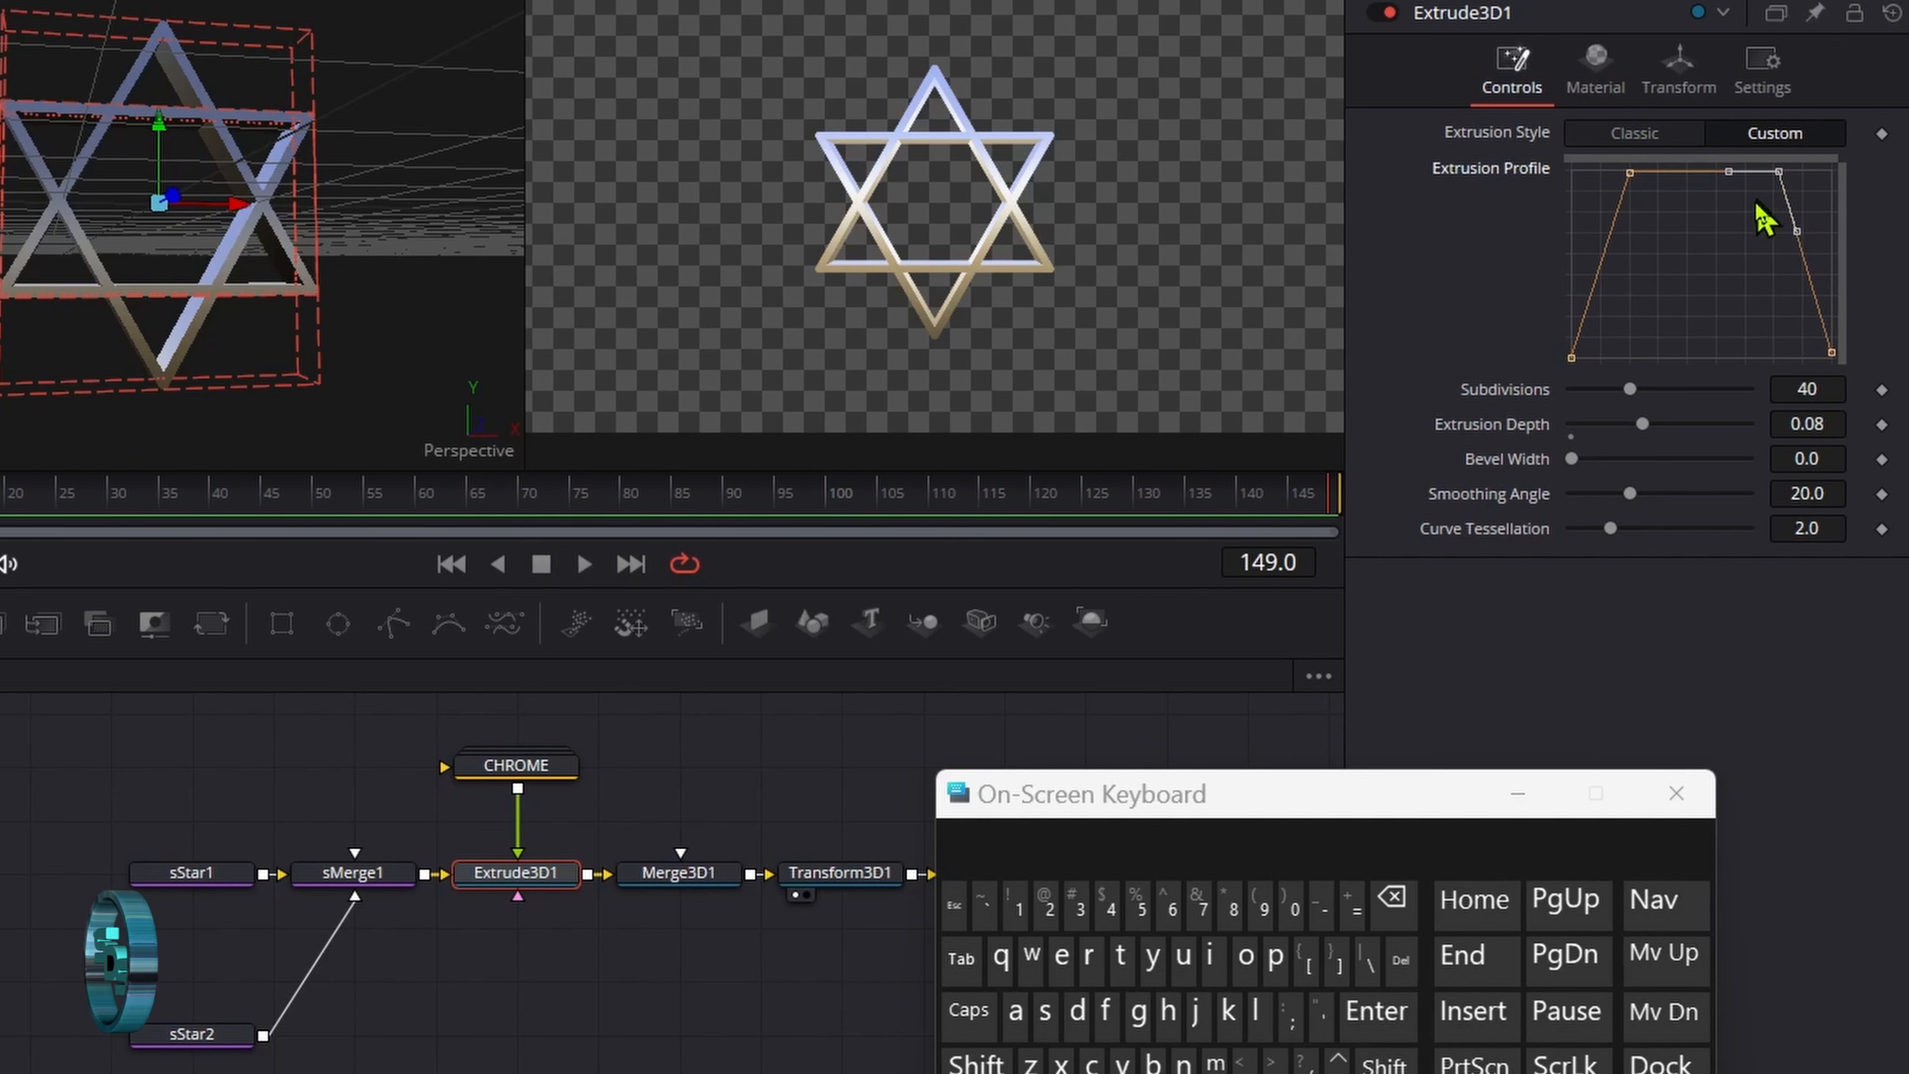
drag(1671, 236, 1548, 378)
drag(1588, 301, 1568, 304)
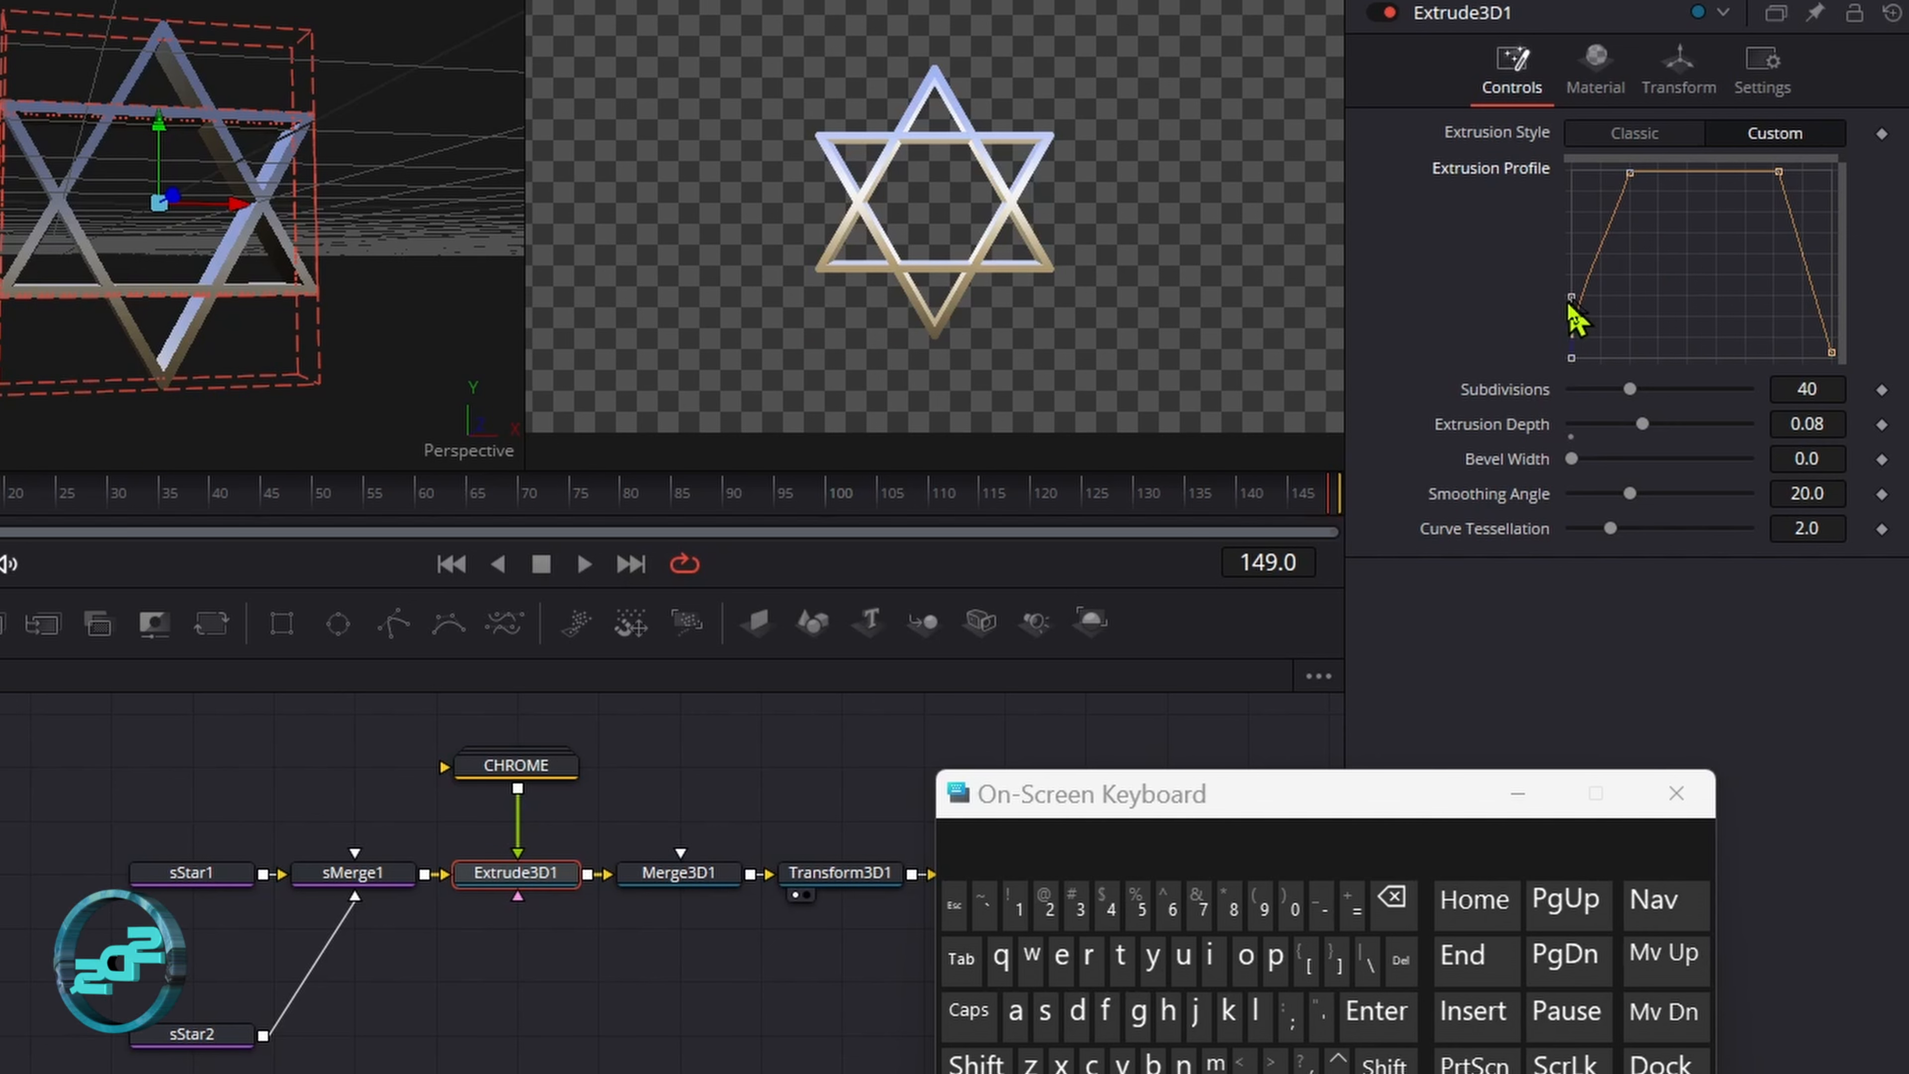
drag(1768, 248, 1857, 360)
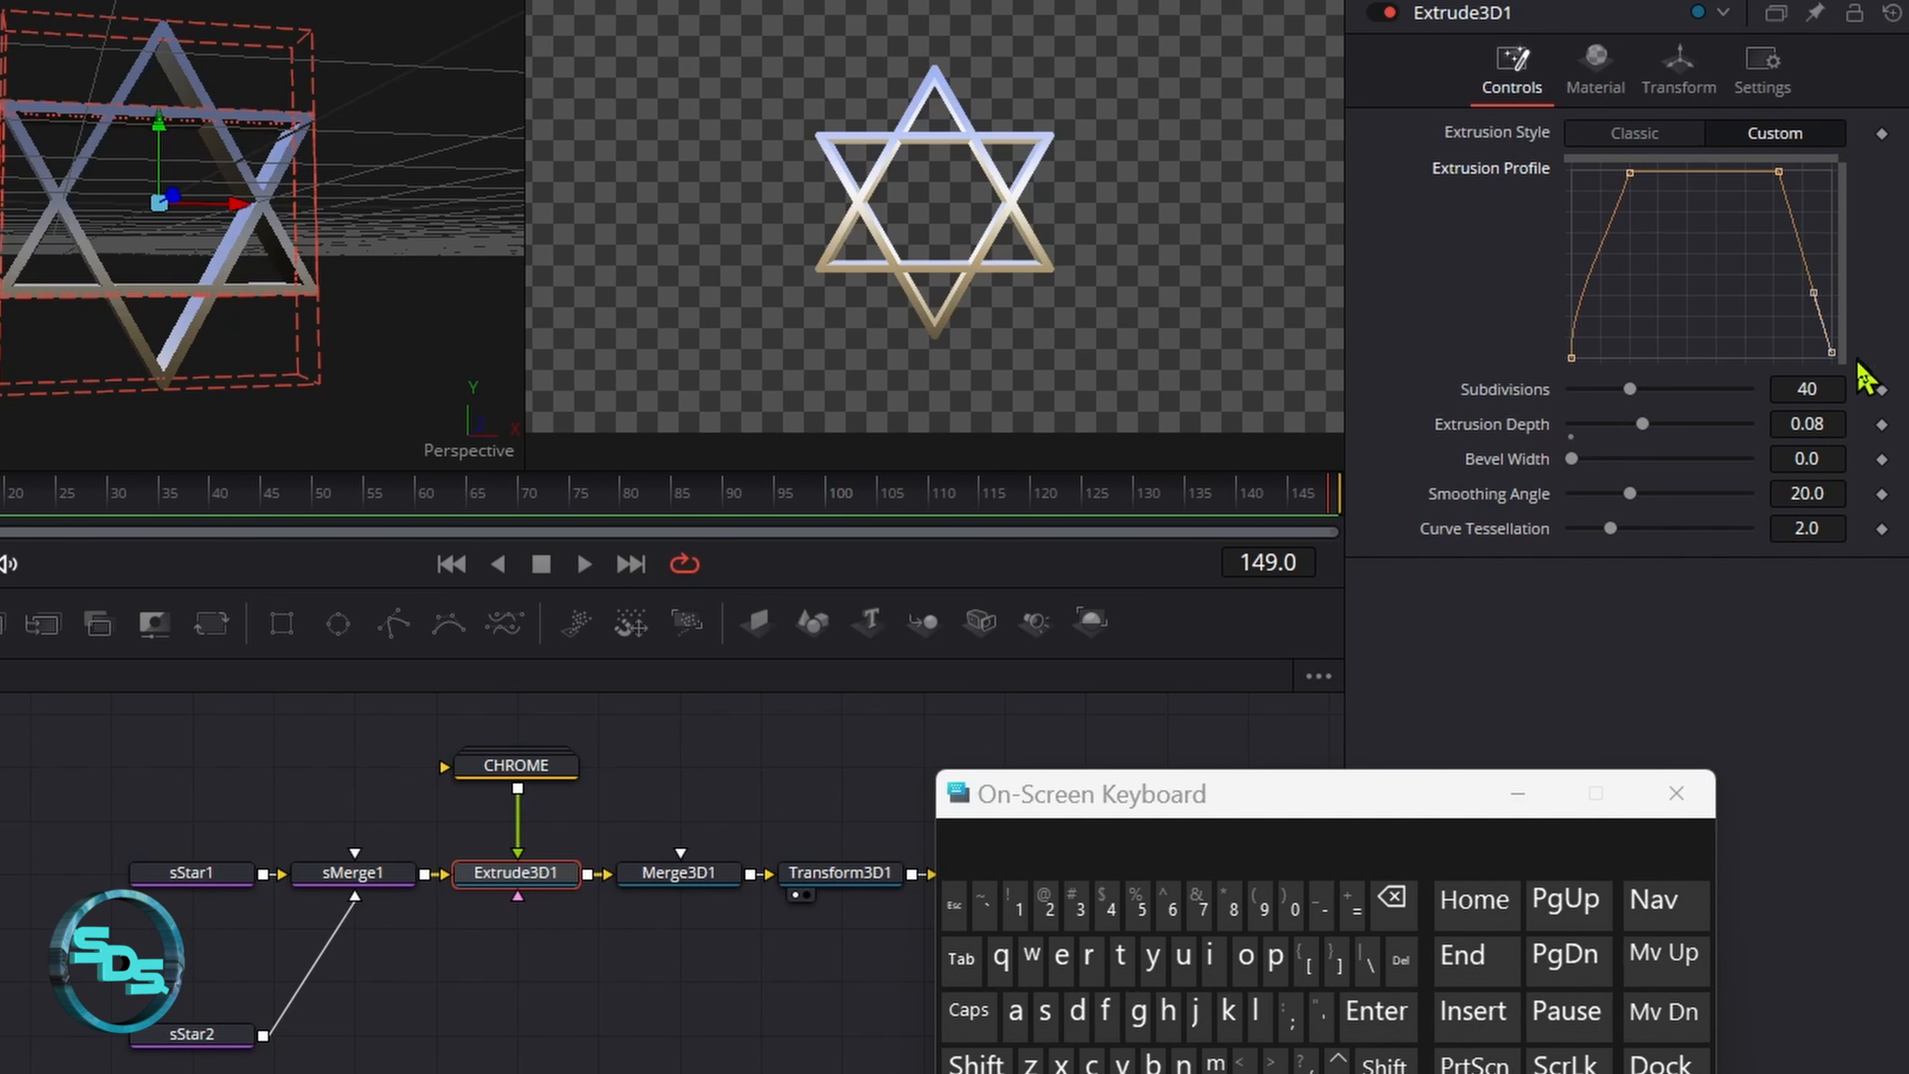
drag(1815, 293, 1859, 291)
- Flatten the profile's two upper points, extend their outer handles to the graph's edges, and set Subdivisions to 100
drag(1822, 203, 1518, 167)
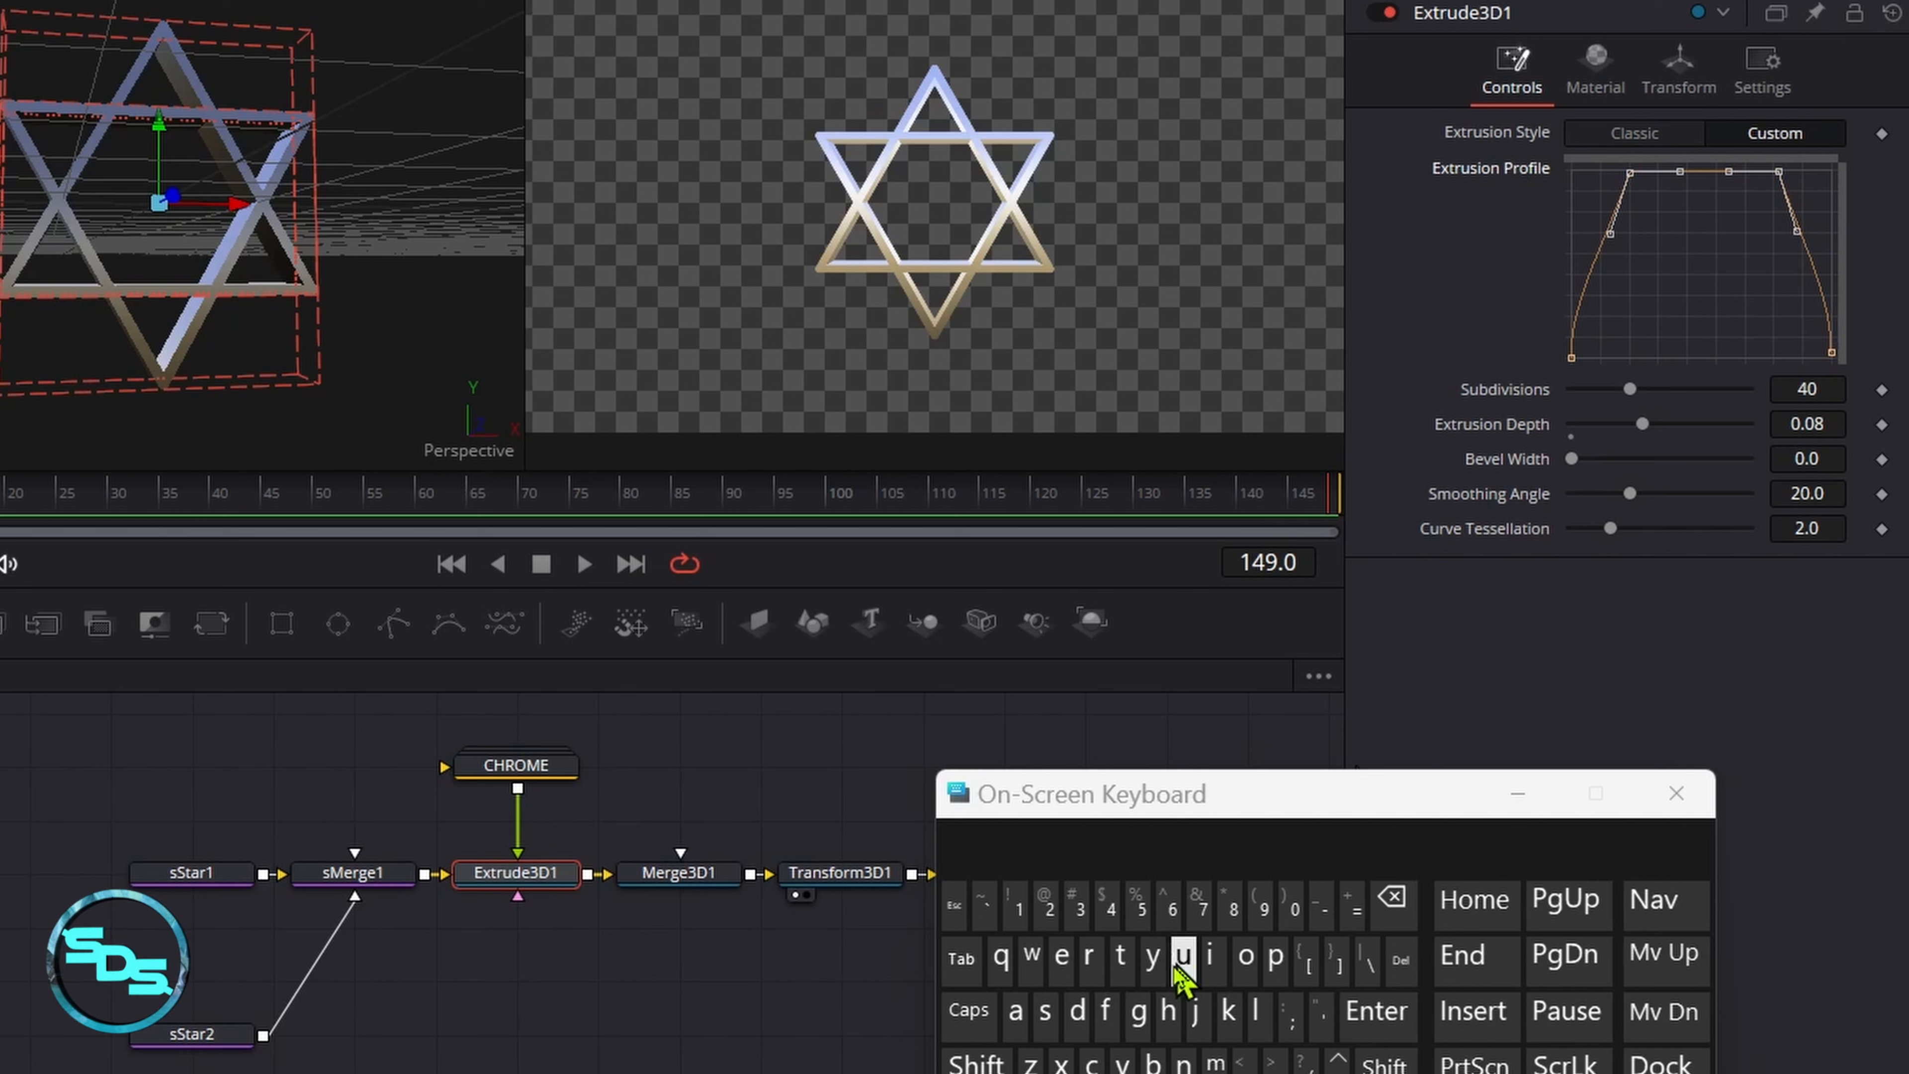
click(1106, 1012)
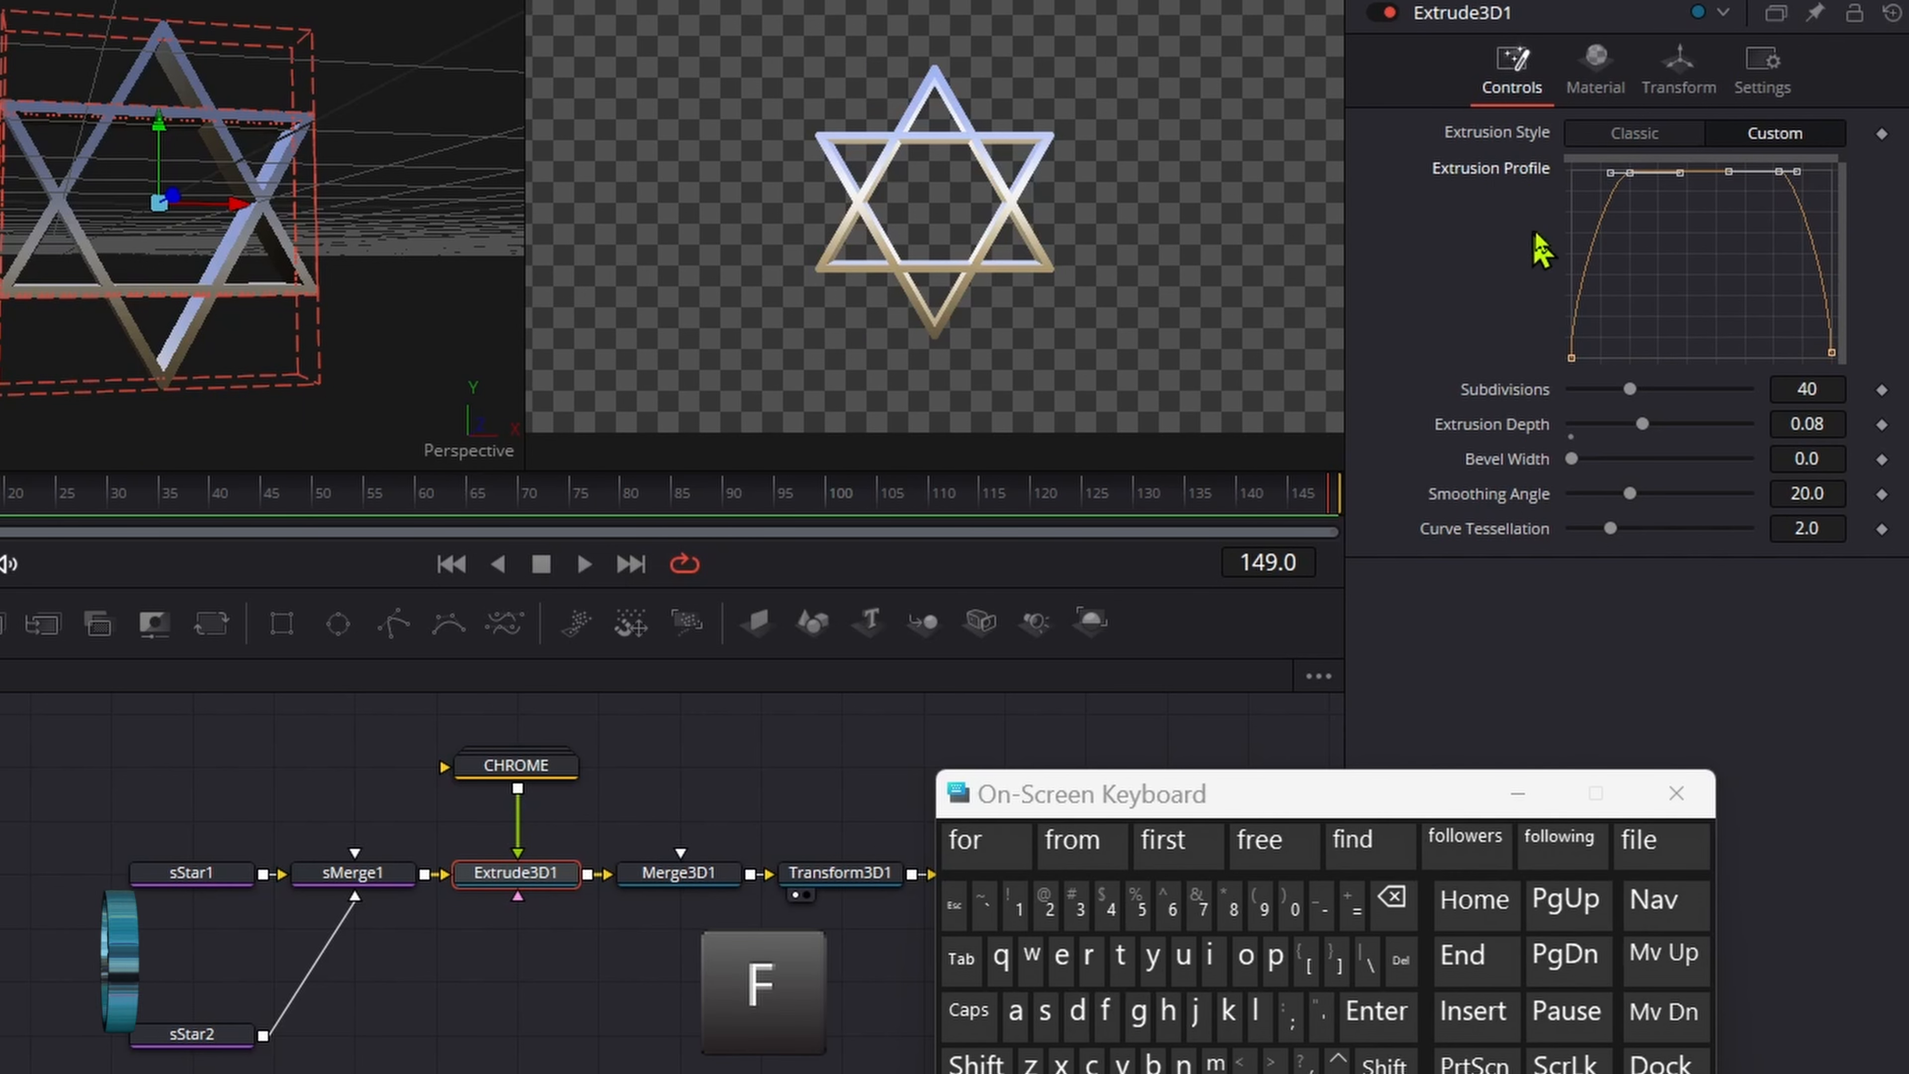
drag(1610, 172, 1573, 174)
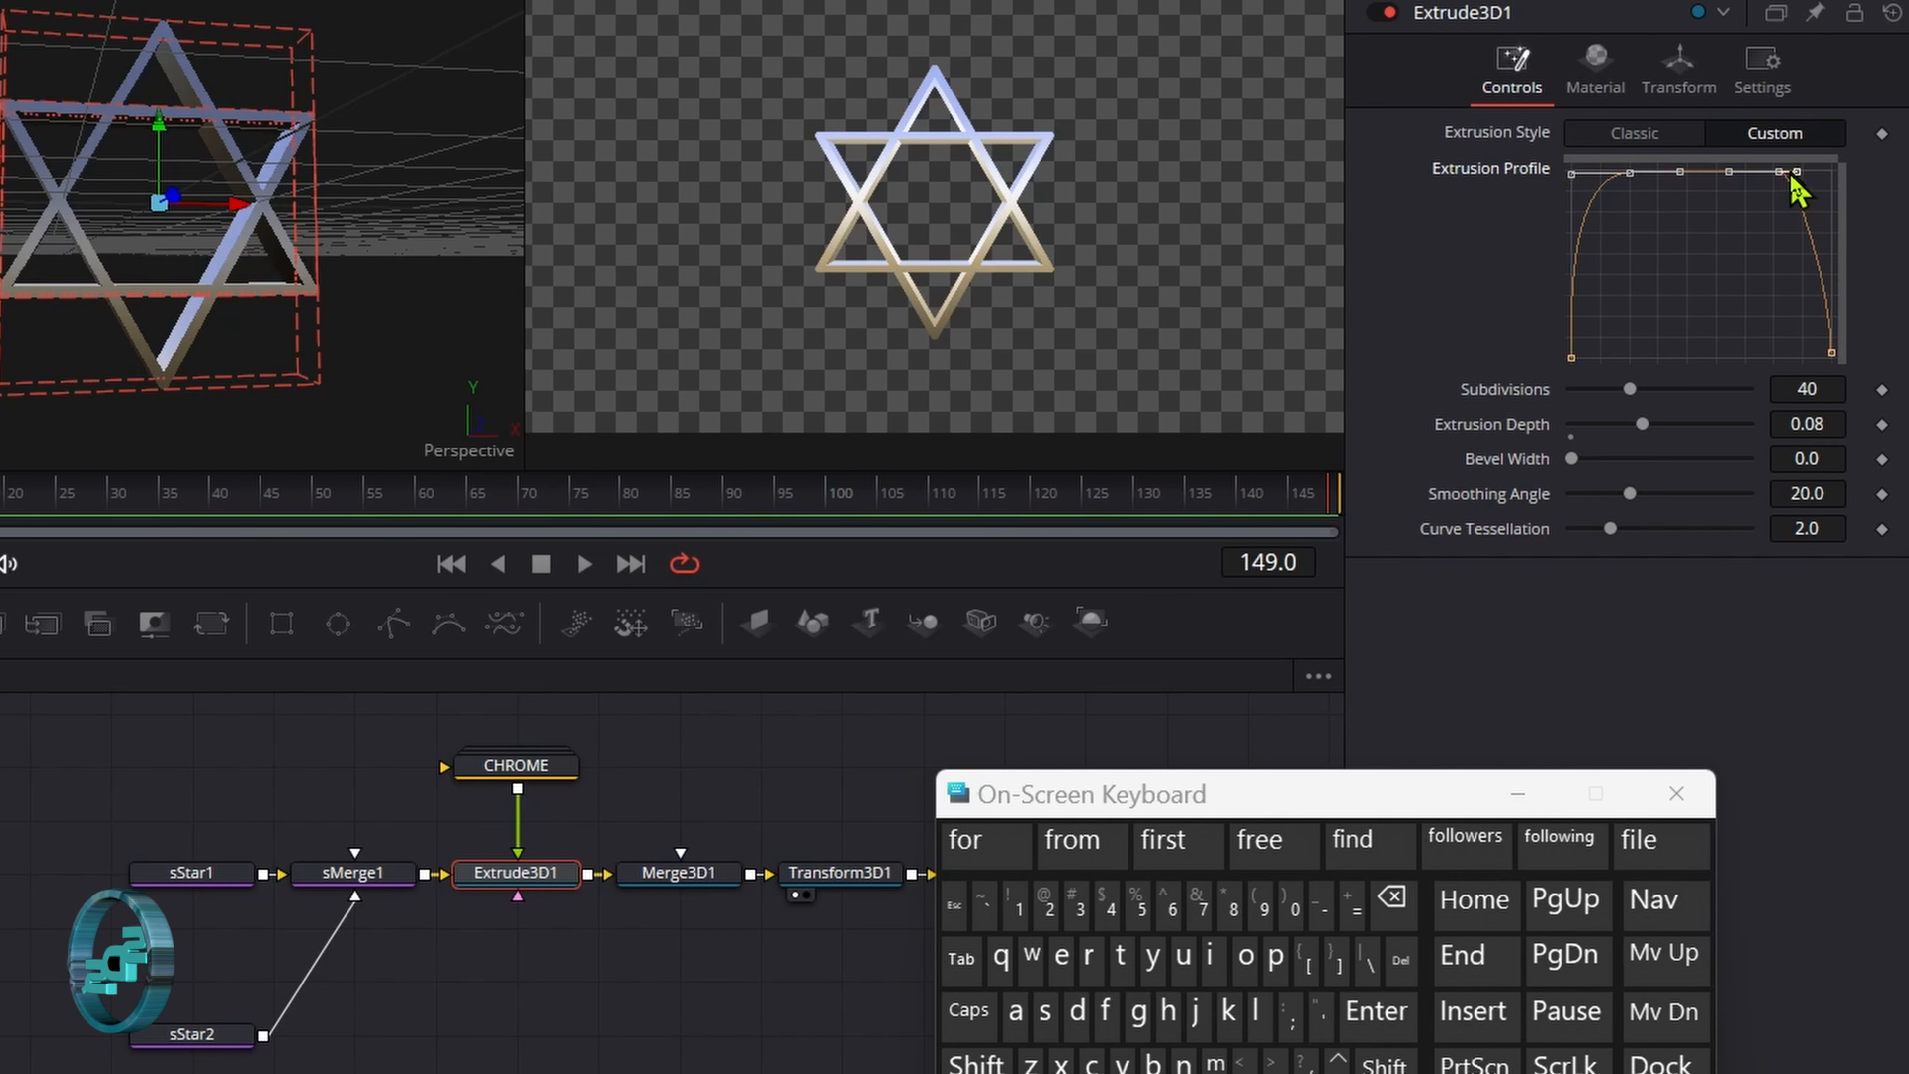
drag(1797, 172, 1831, 173)
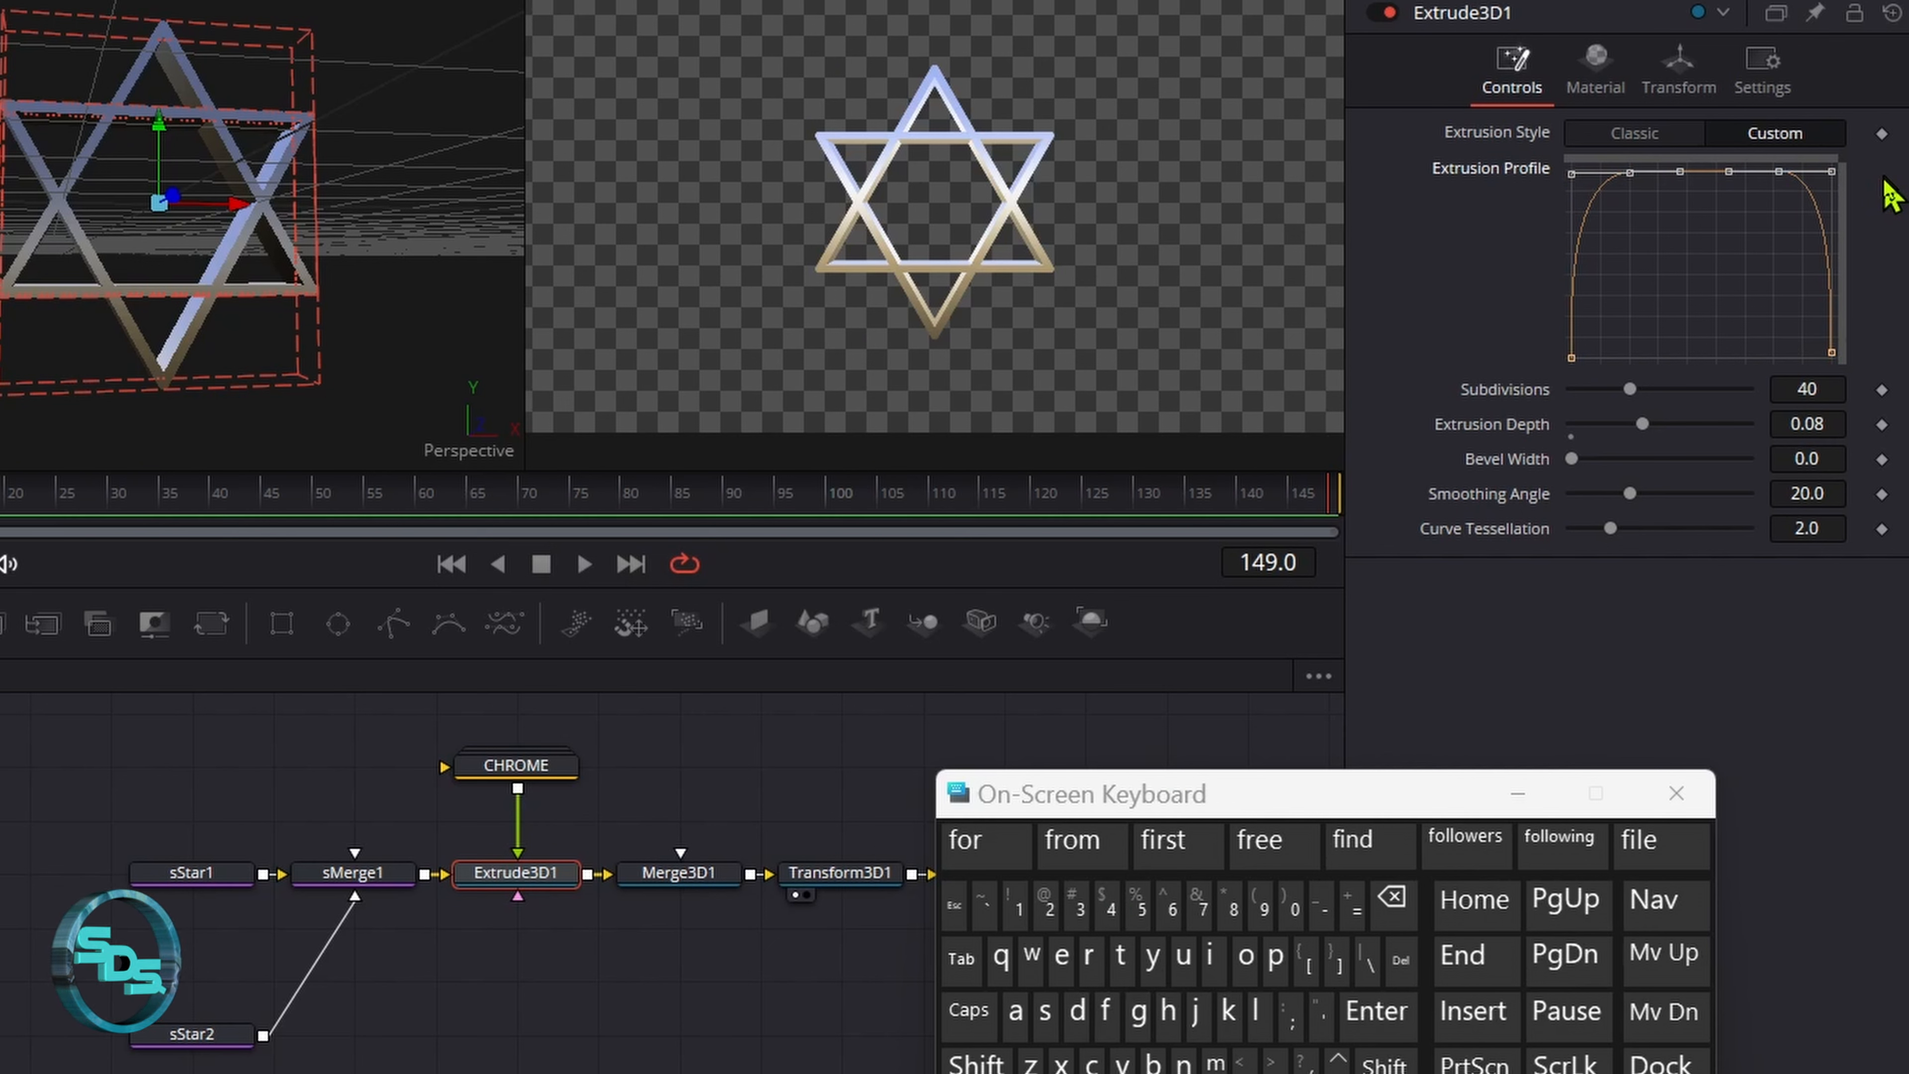
drag(1629, 389, 1802, 389)
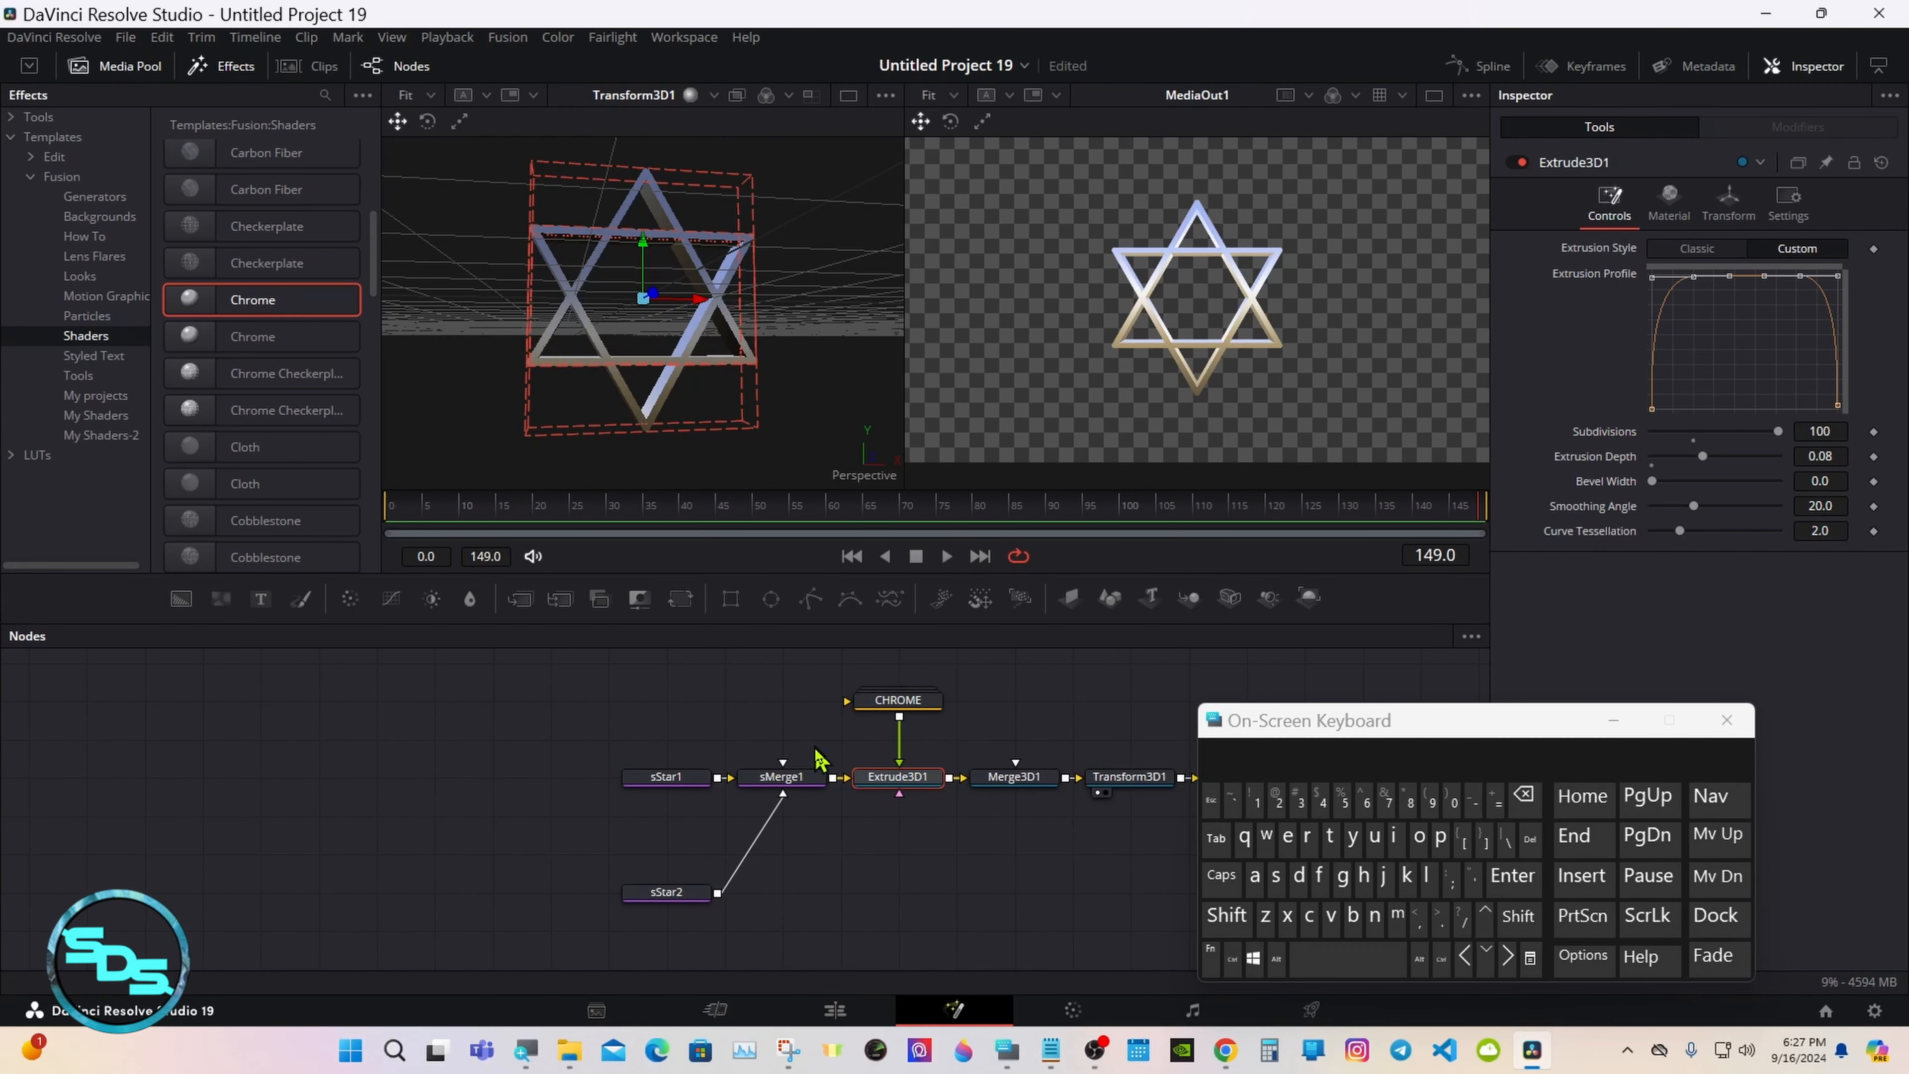
- Set the Border Width of both sStar1 and sStar2 to 0.01
click(662, 779)
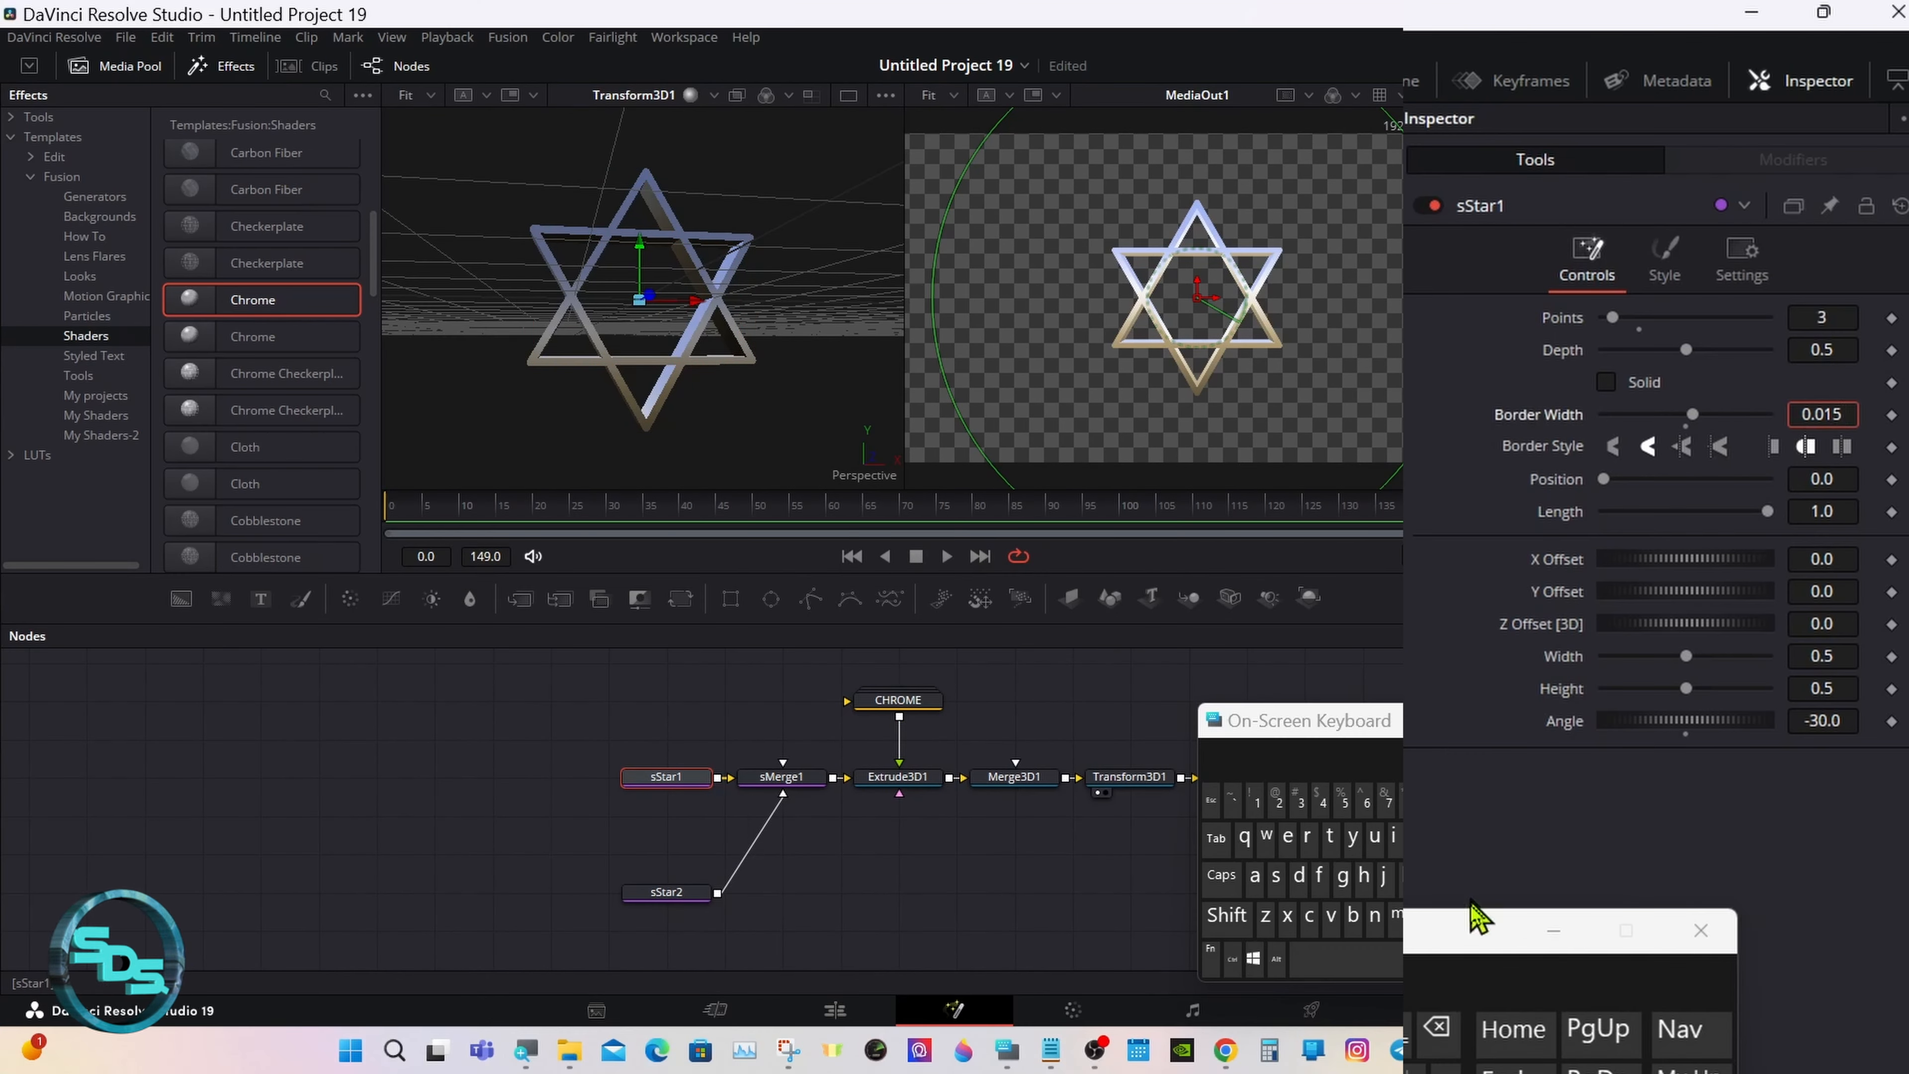
click(1439, 1034)
key(Tab)
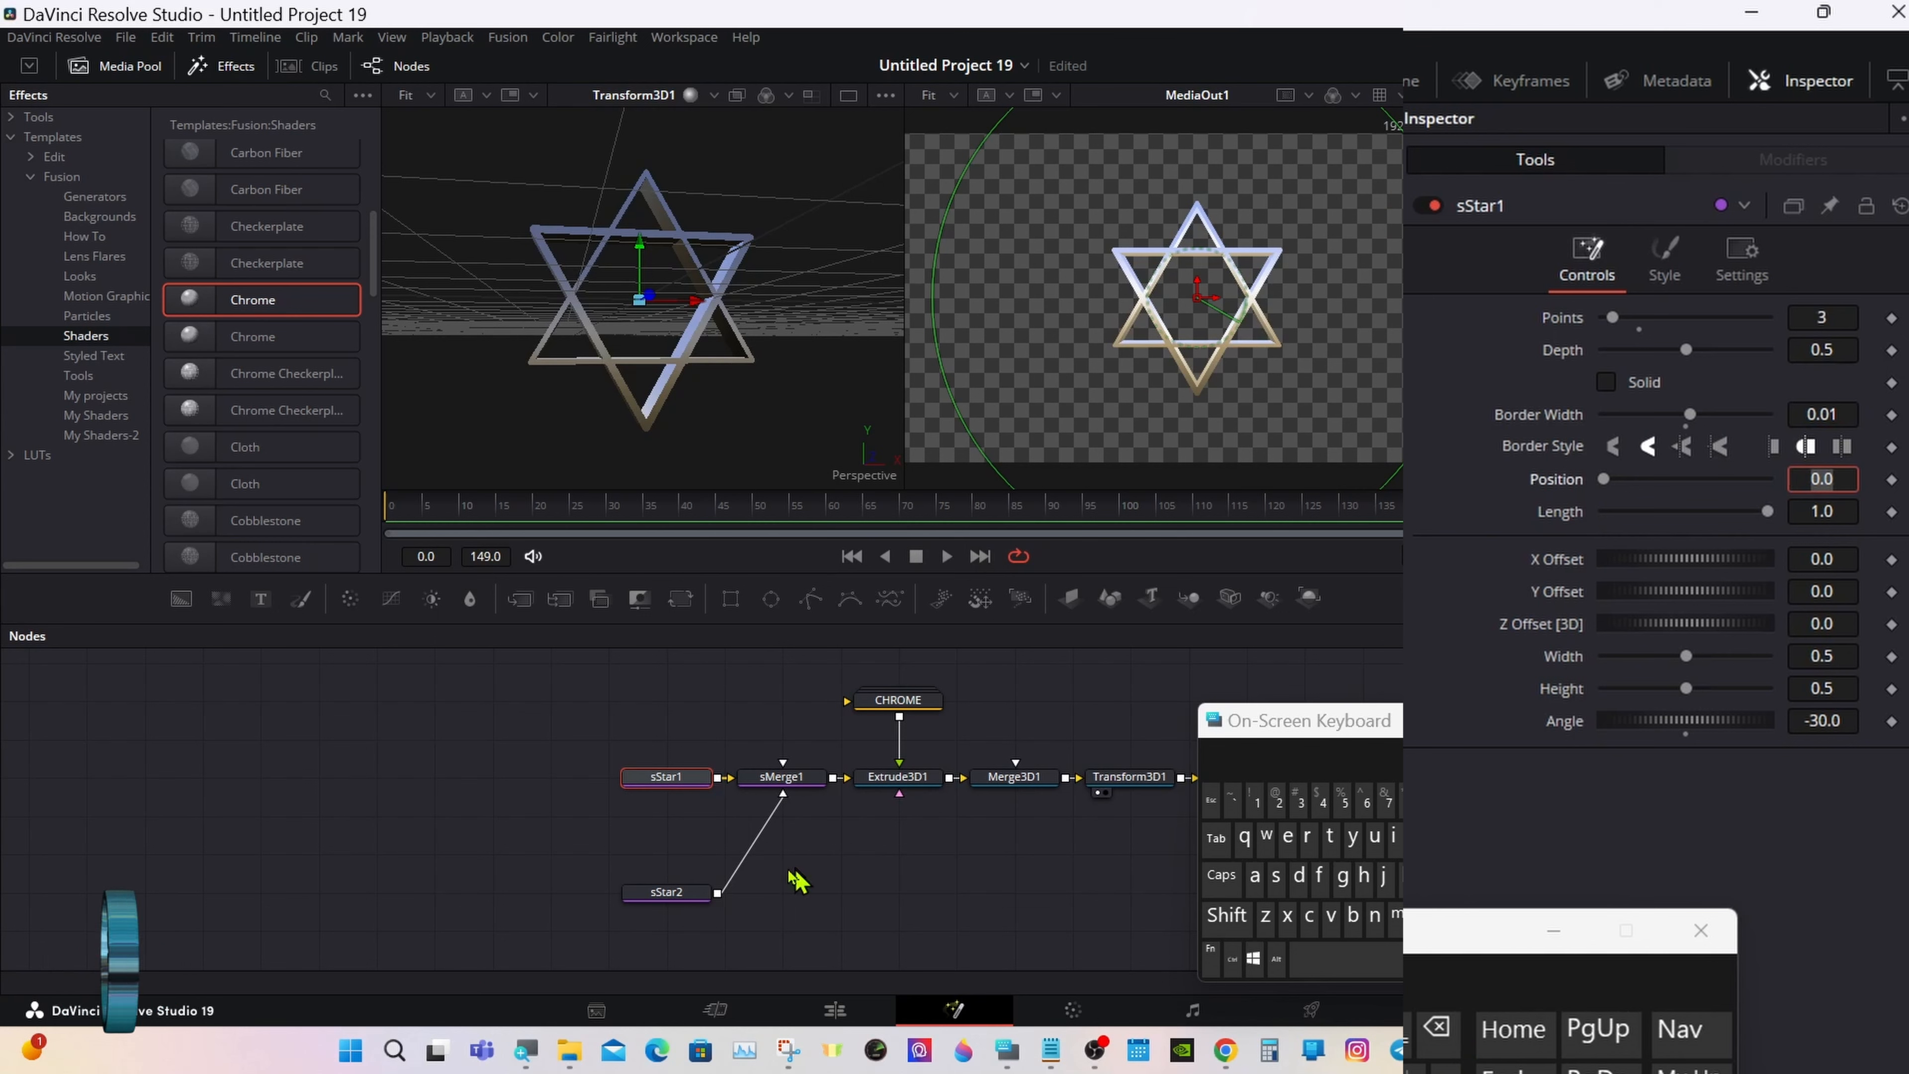
click(699, 892)
click(1829, 414)
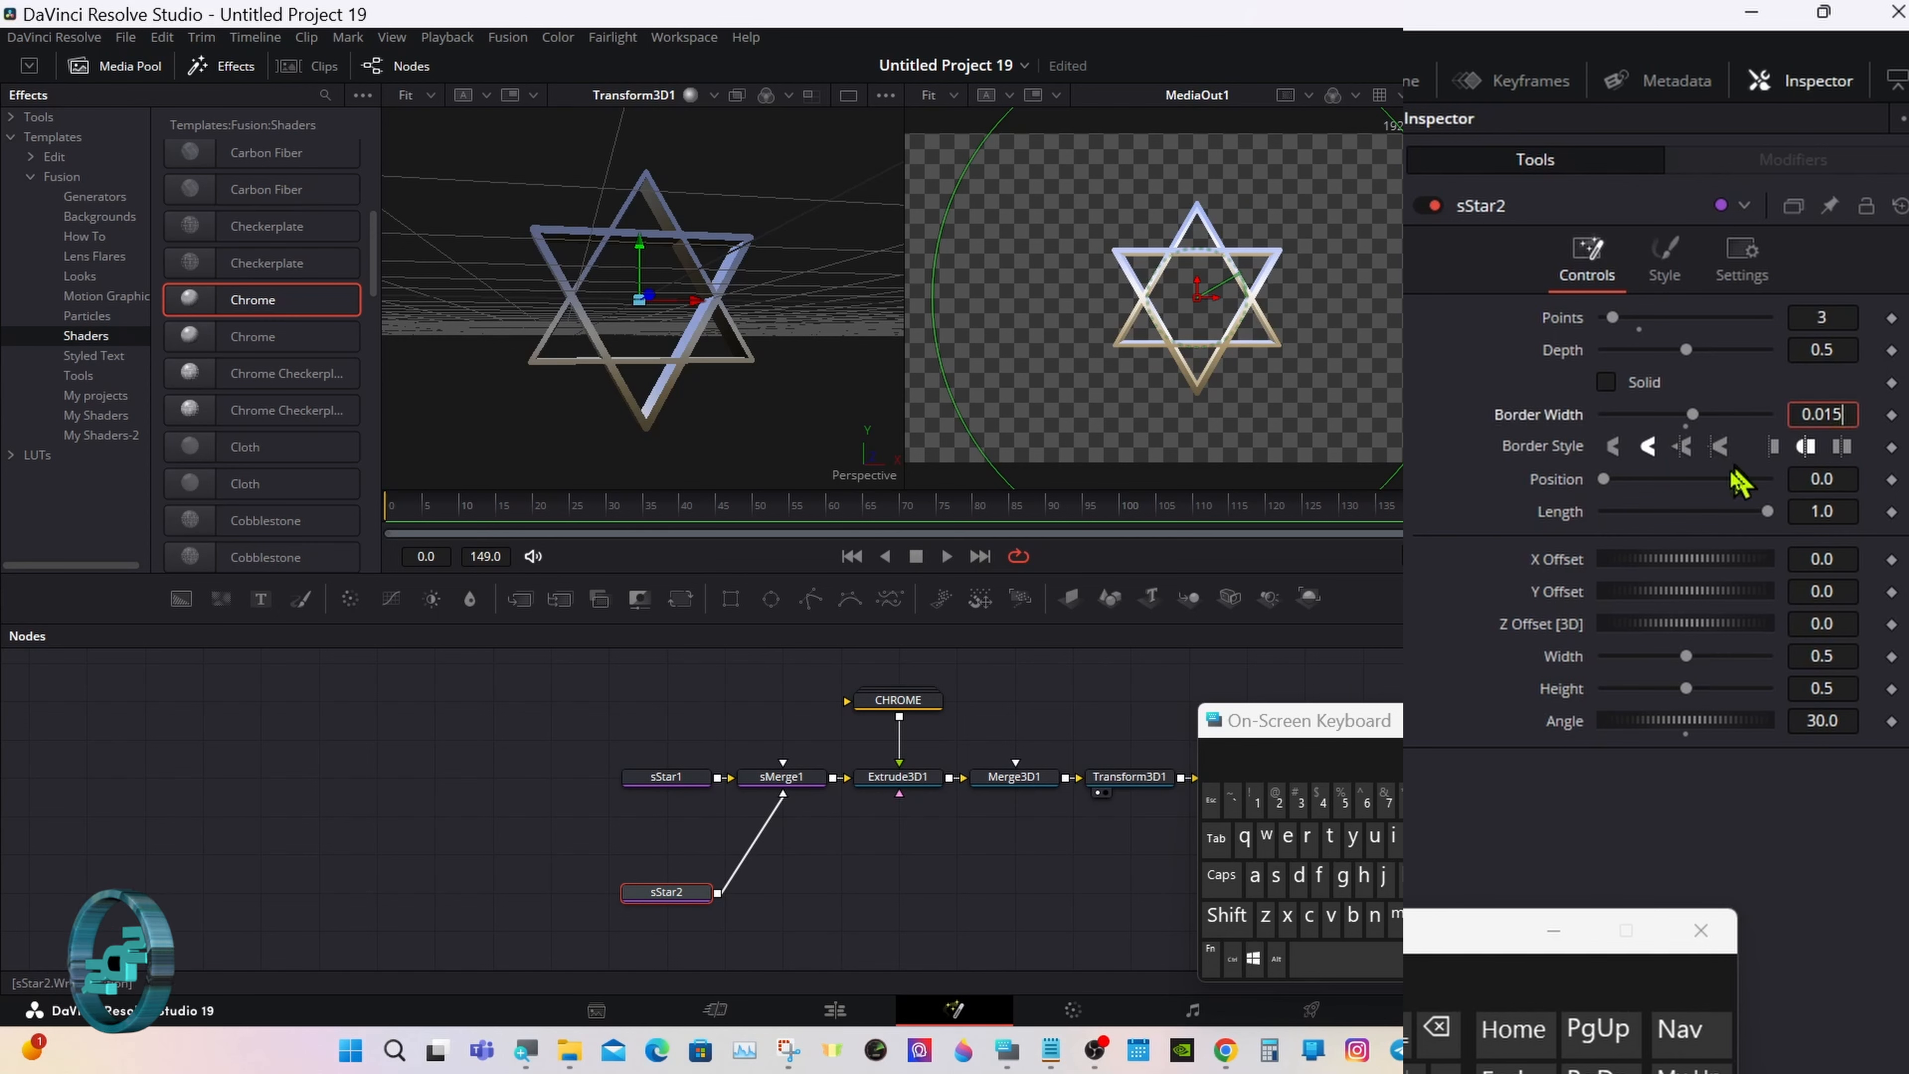
click(1437, 1027)
key(Tab)
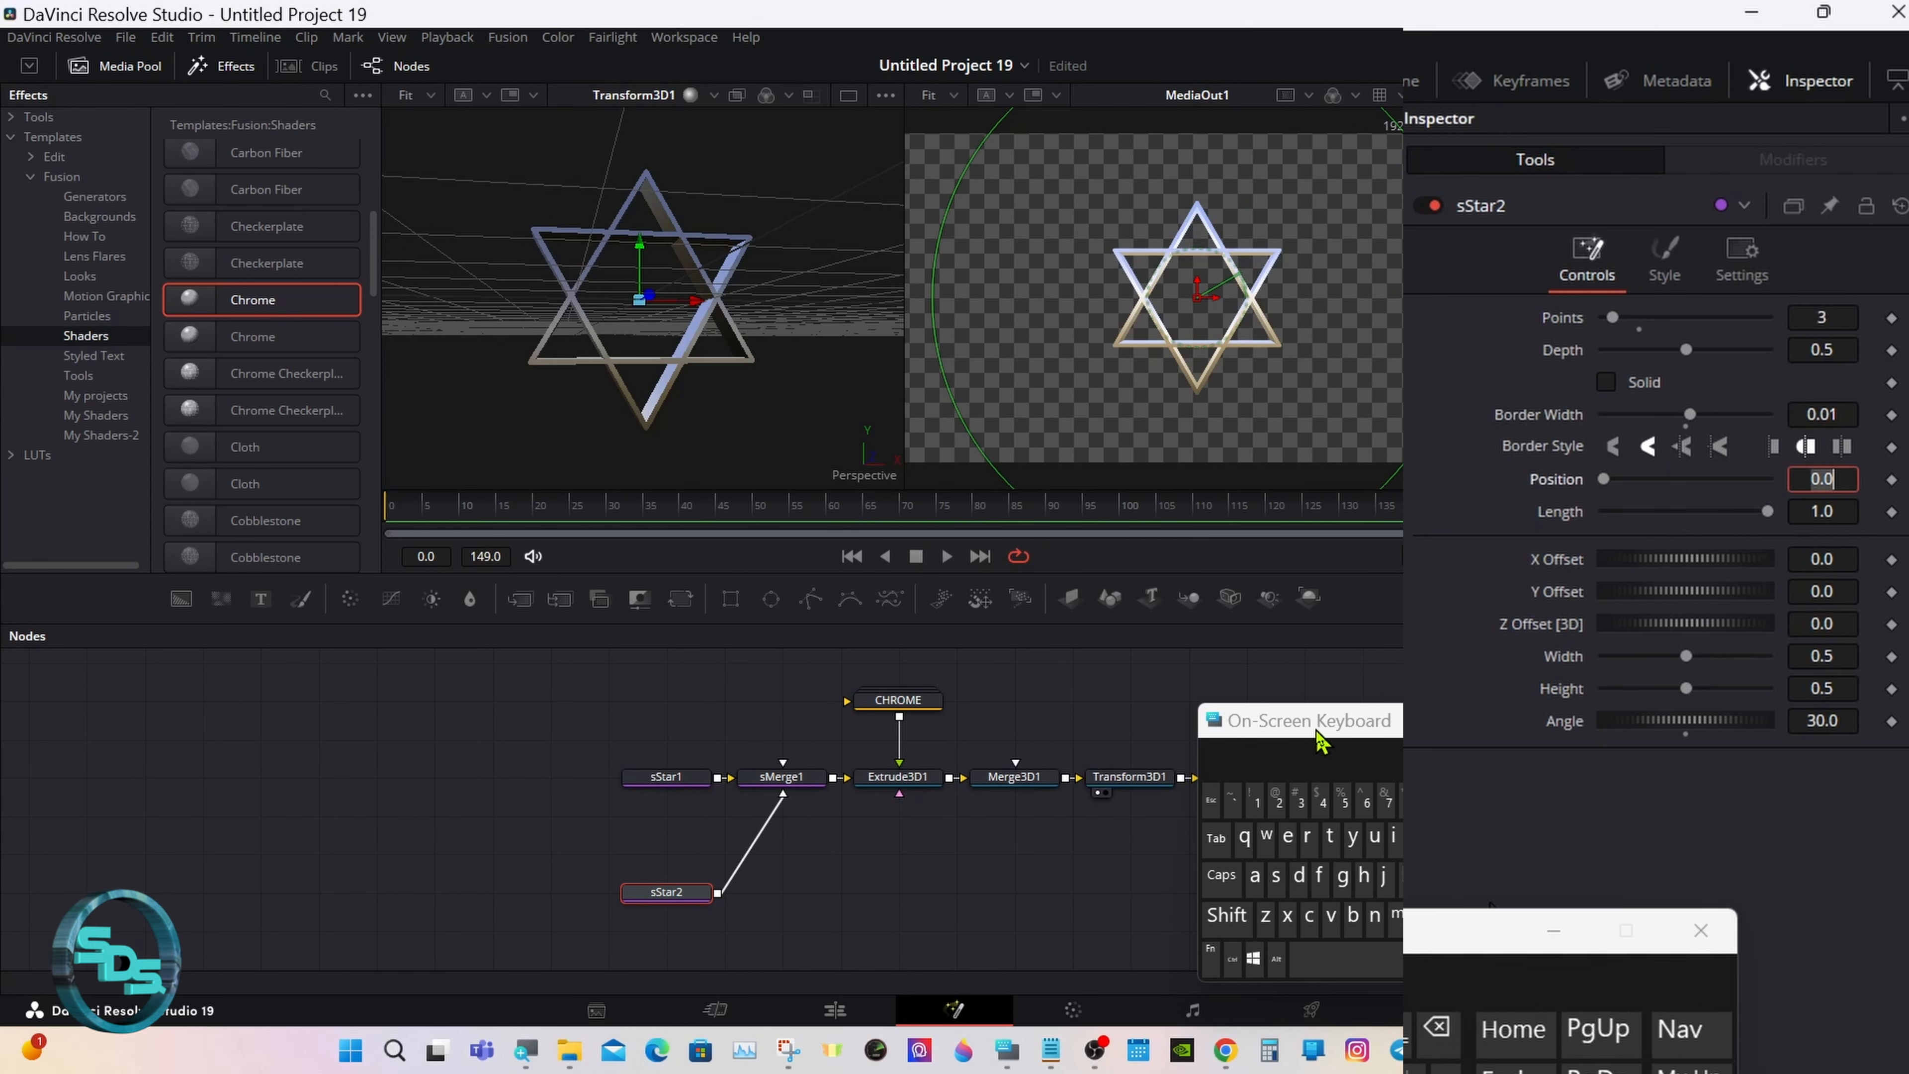
- Close the on-screen keyboard, shift the main node chain aside and place the CHROME node directly above Extrude3D1
drag(1314, 729, 1331, 720)
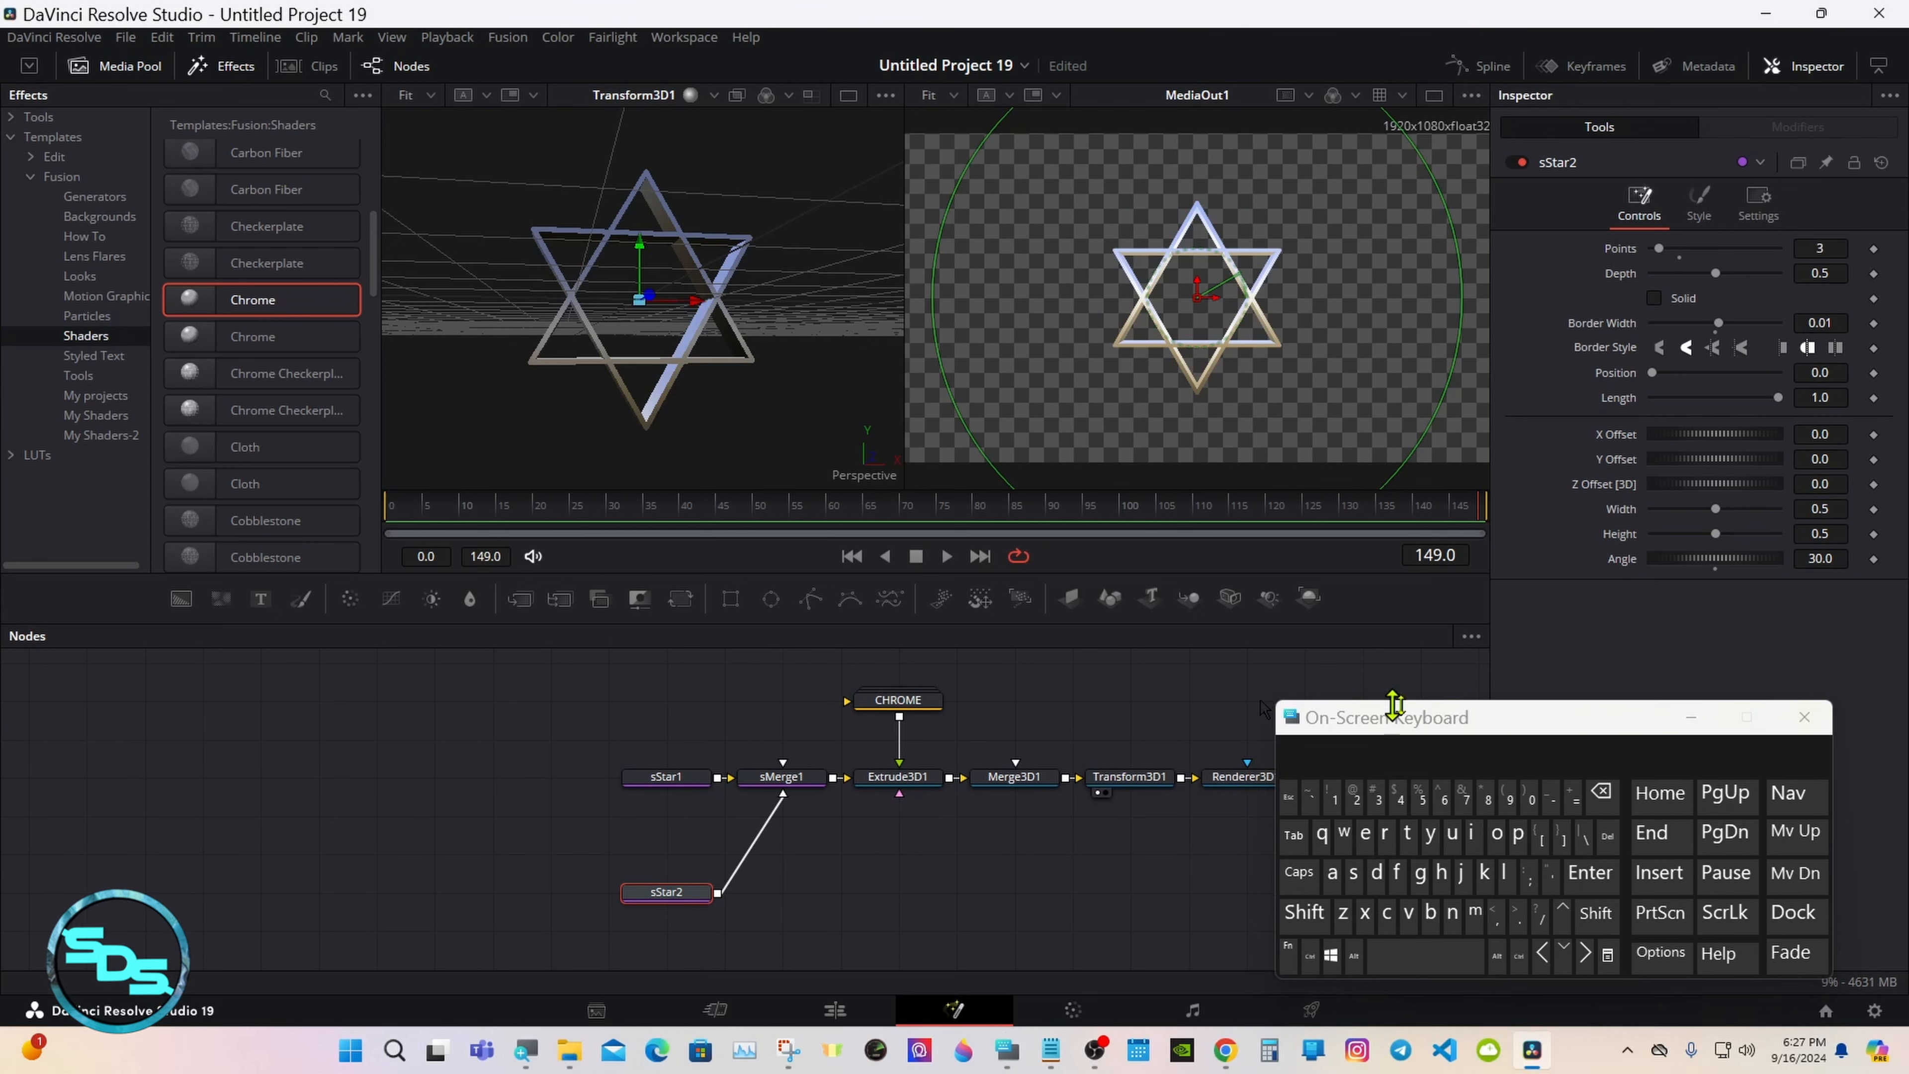
click(1728, 713)
drag(1375, 715, 596, 905)
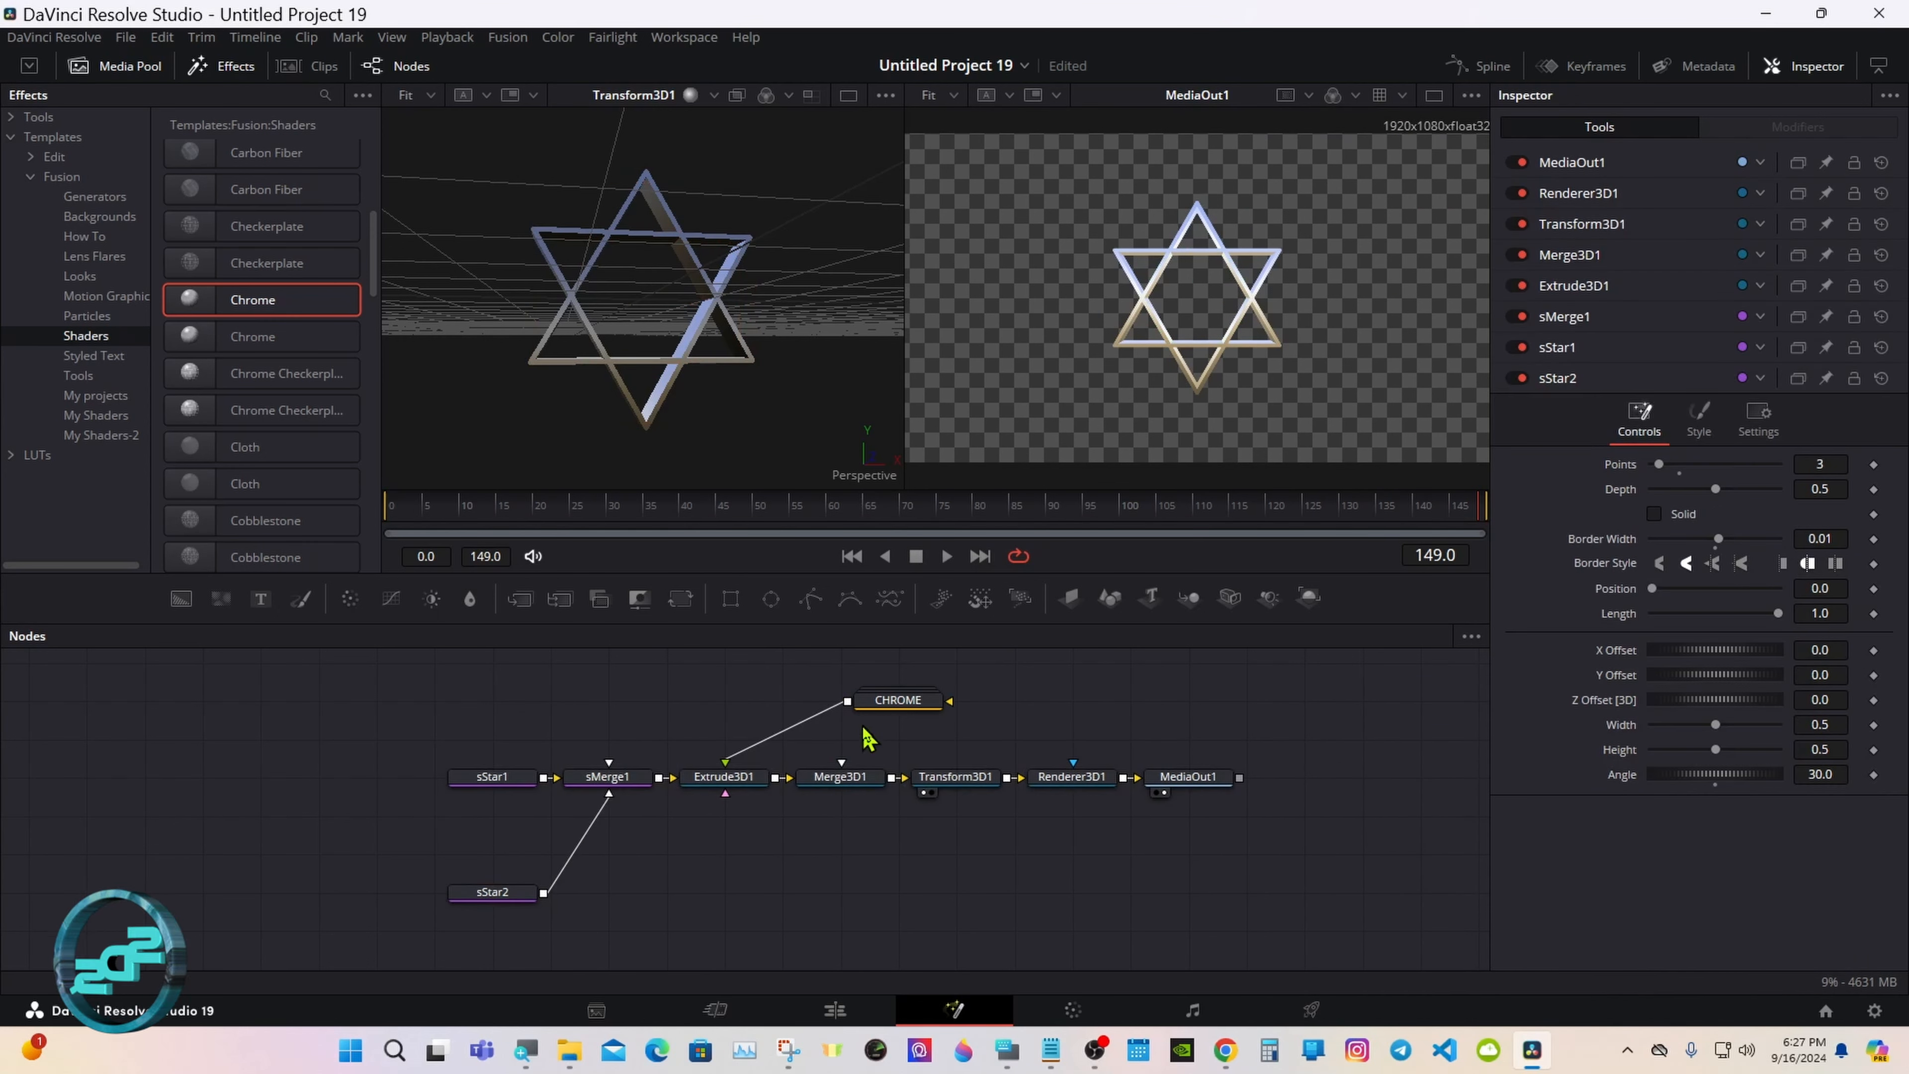
drag(864, 706, 725, 761)
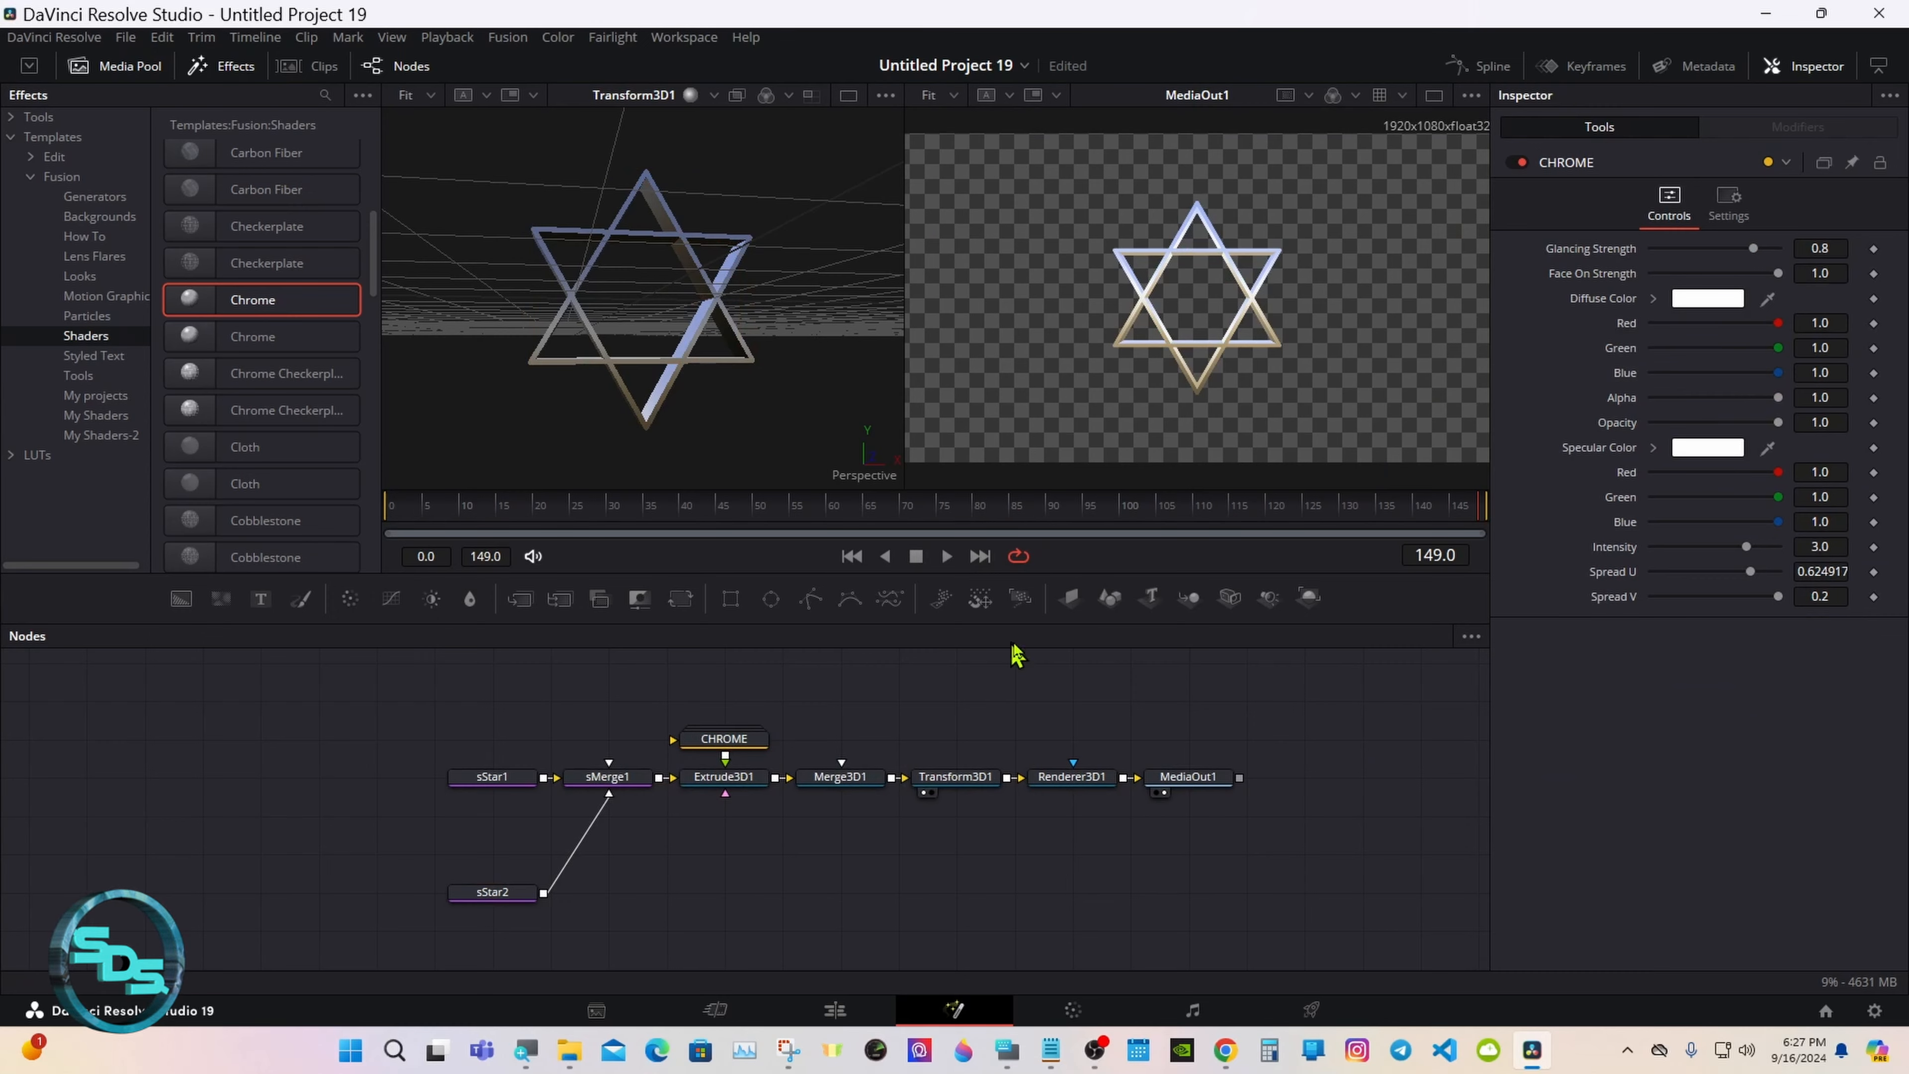
- Enlarge the viewer area to show only MediaOut1 and save its image as the PNG file Pick-4.png in the Pictures AA folder
drag(1040, 624, 1040, 782)
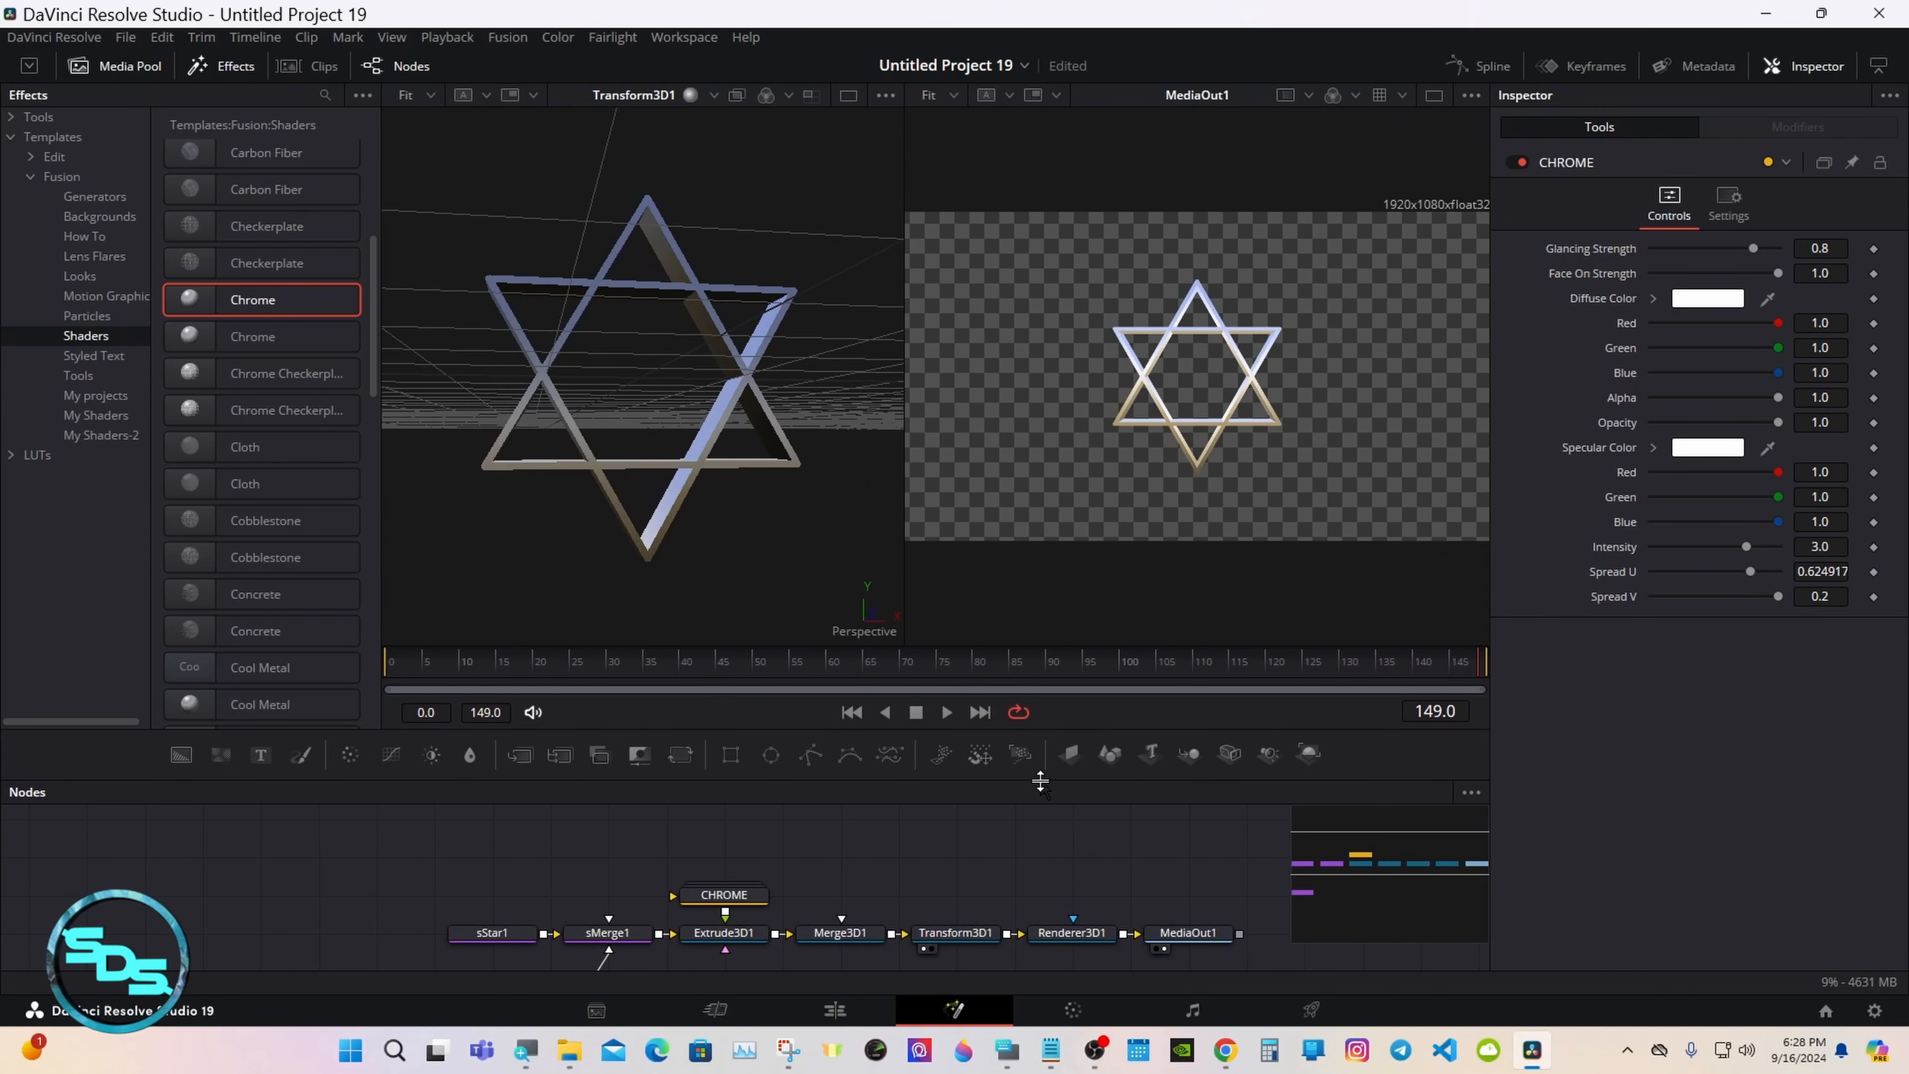
click(1435, 96)
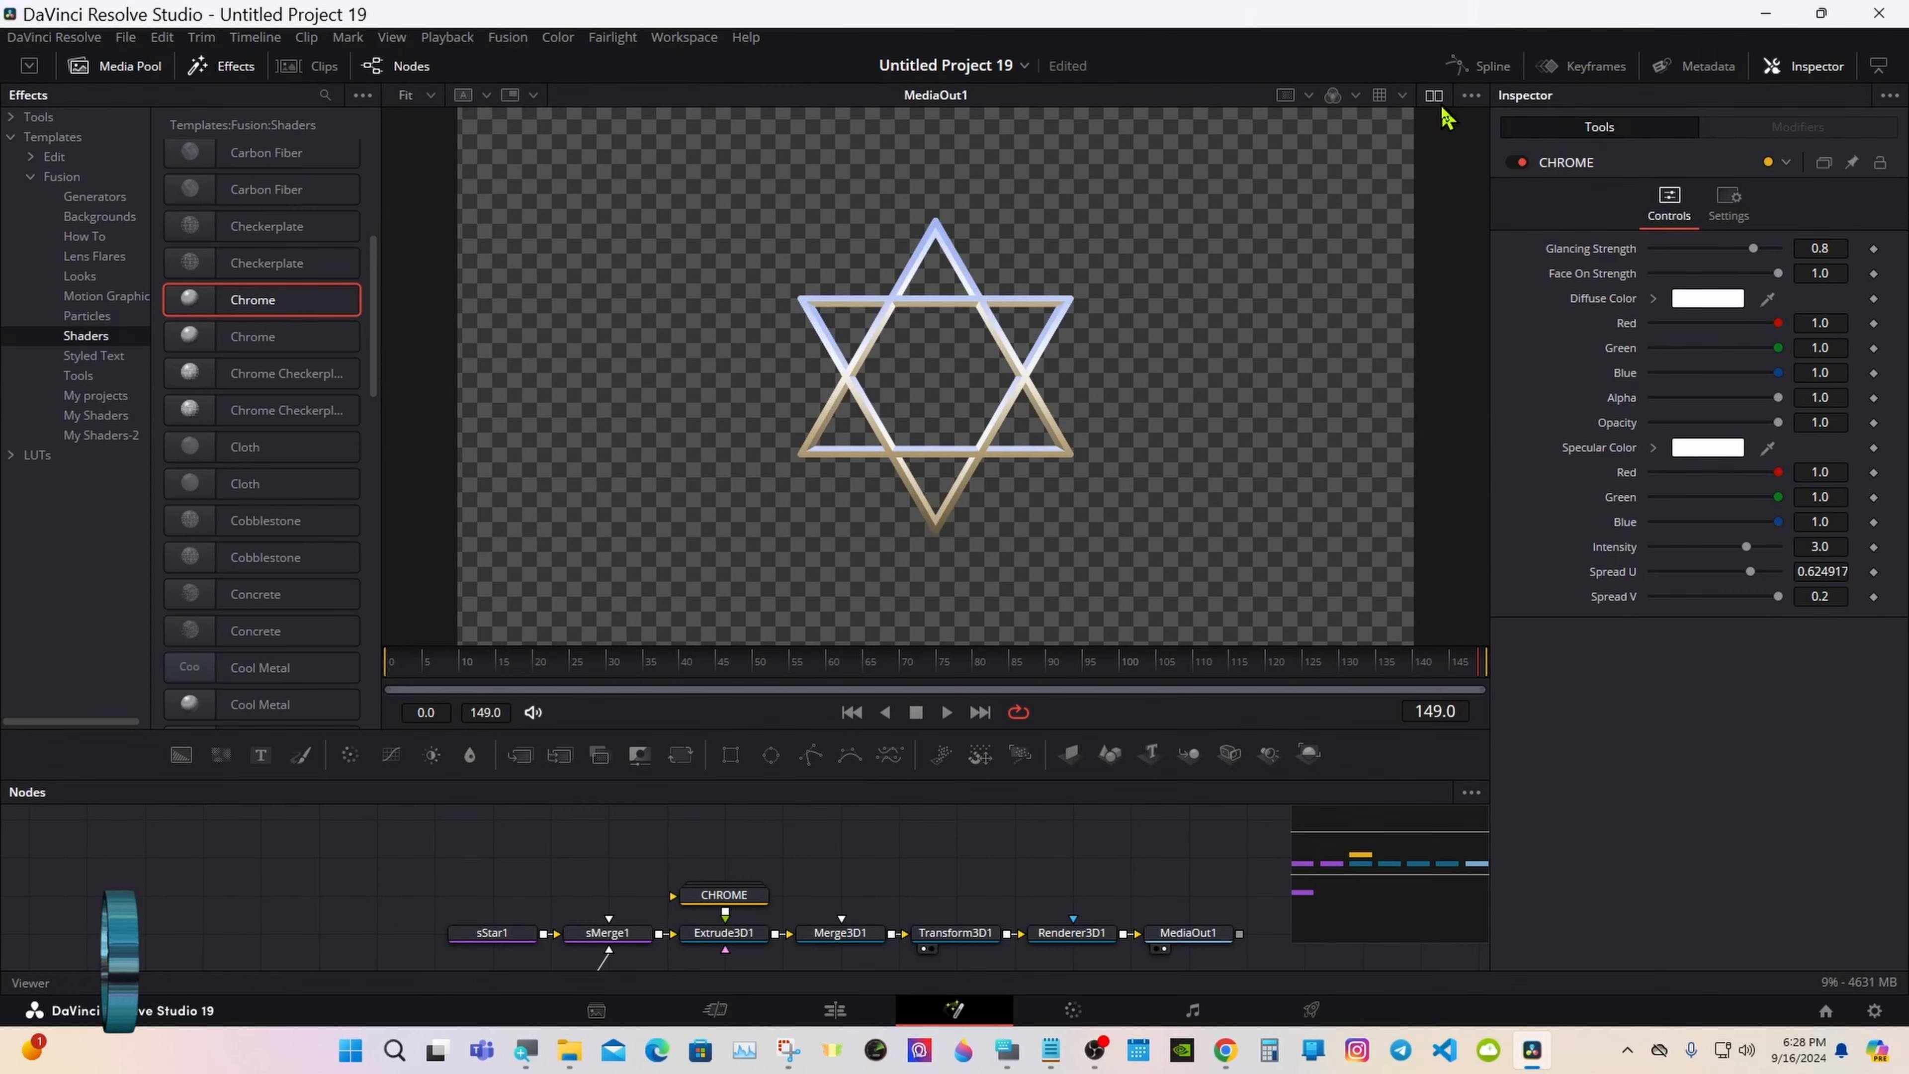
right_click(963, 374)
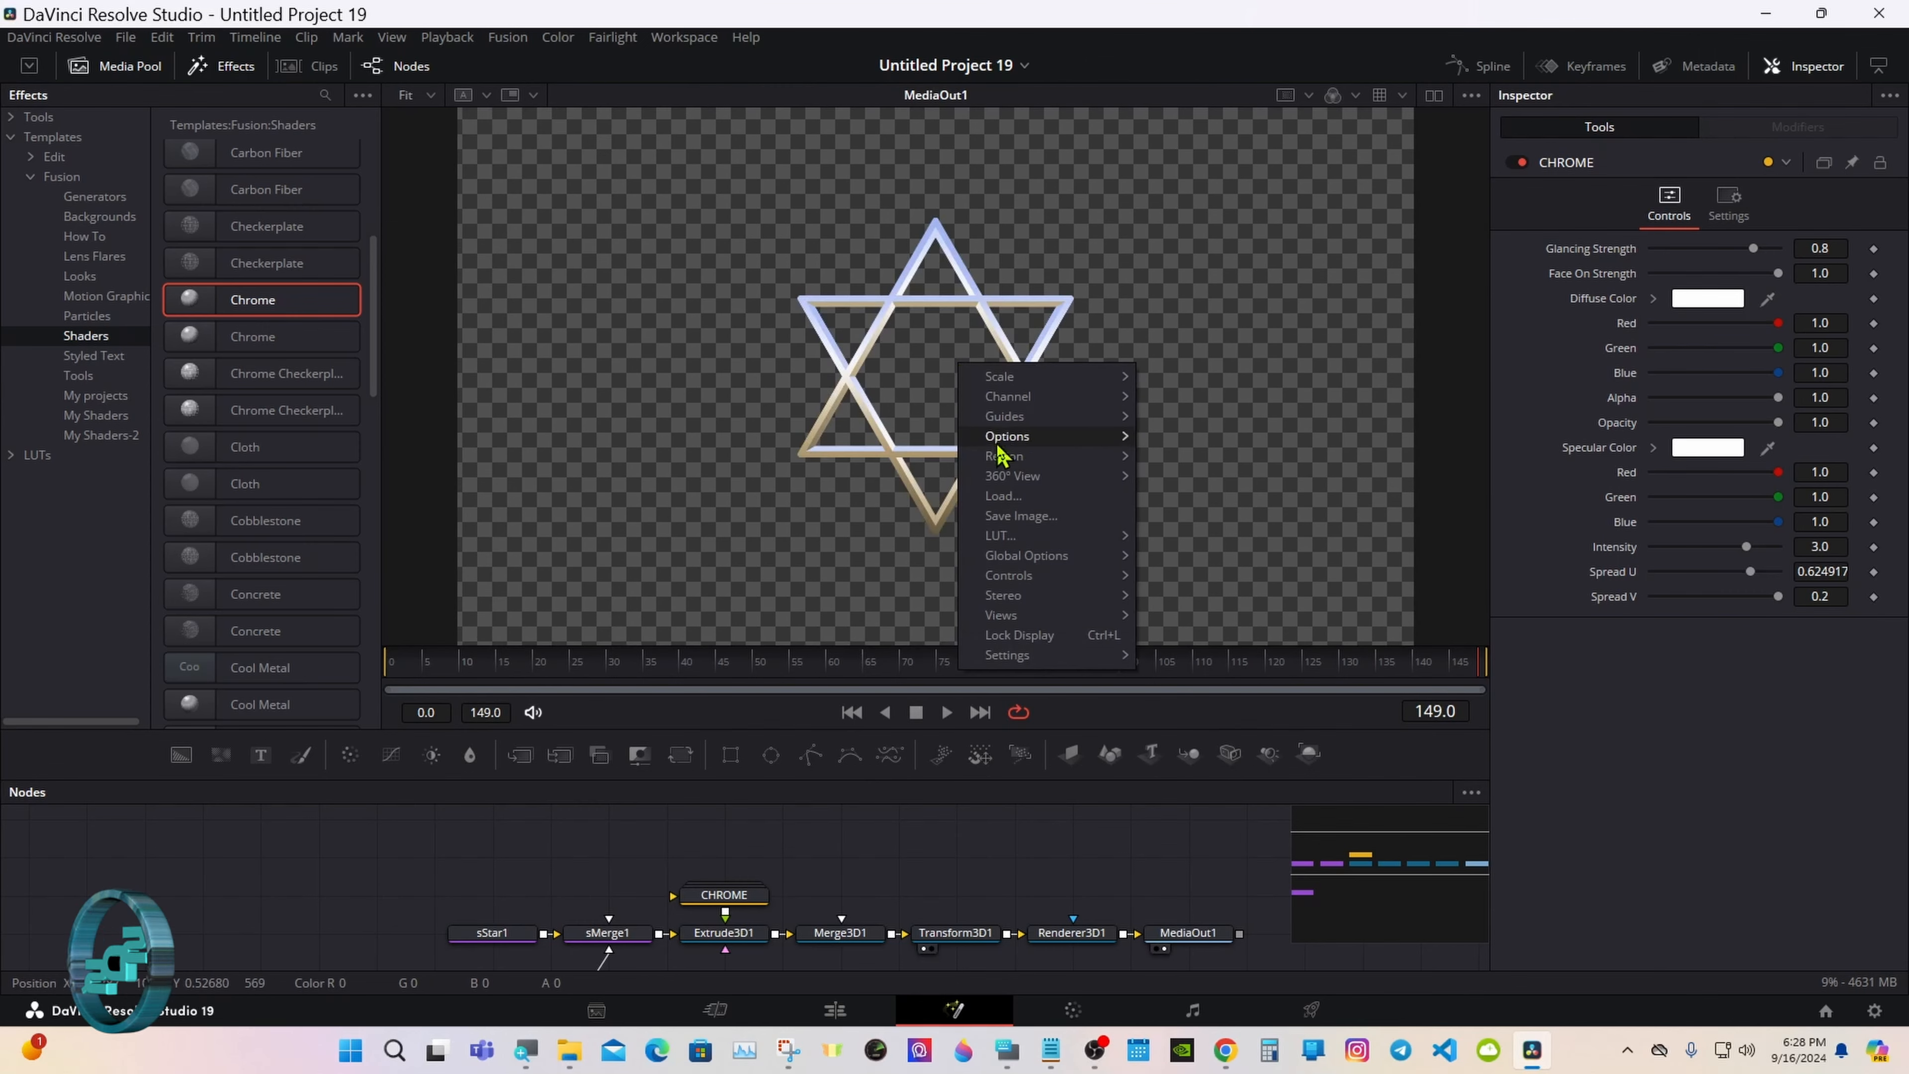
click(1017, 516)
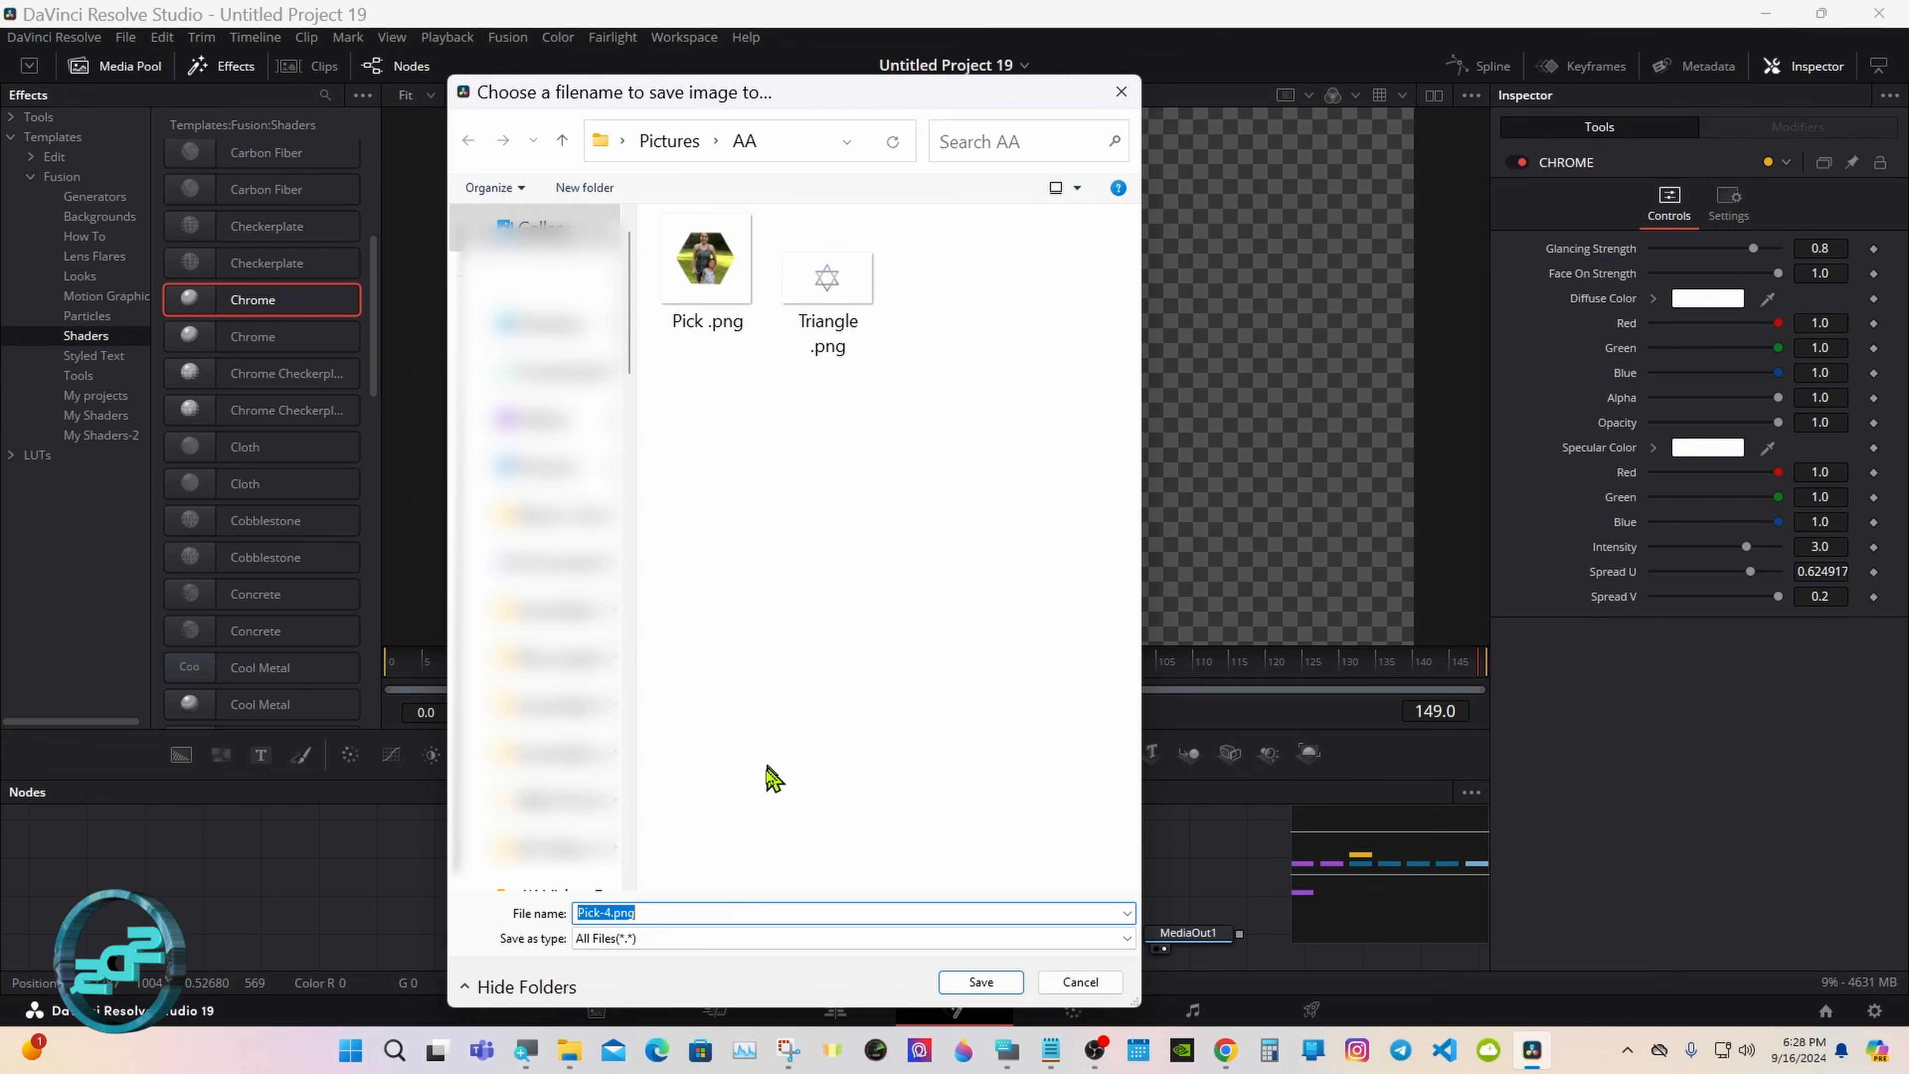
click(686, 947)
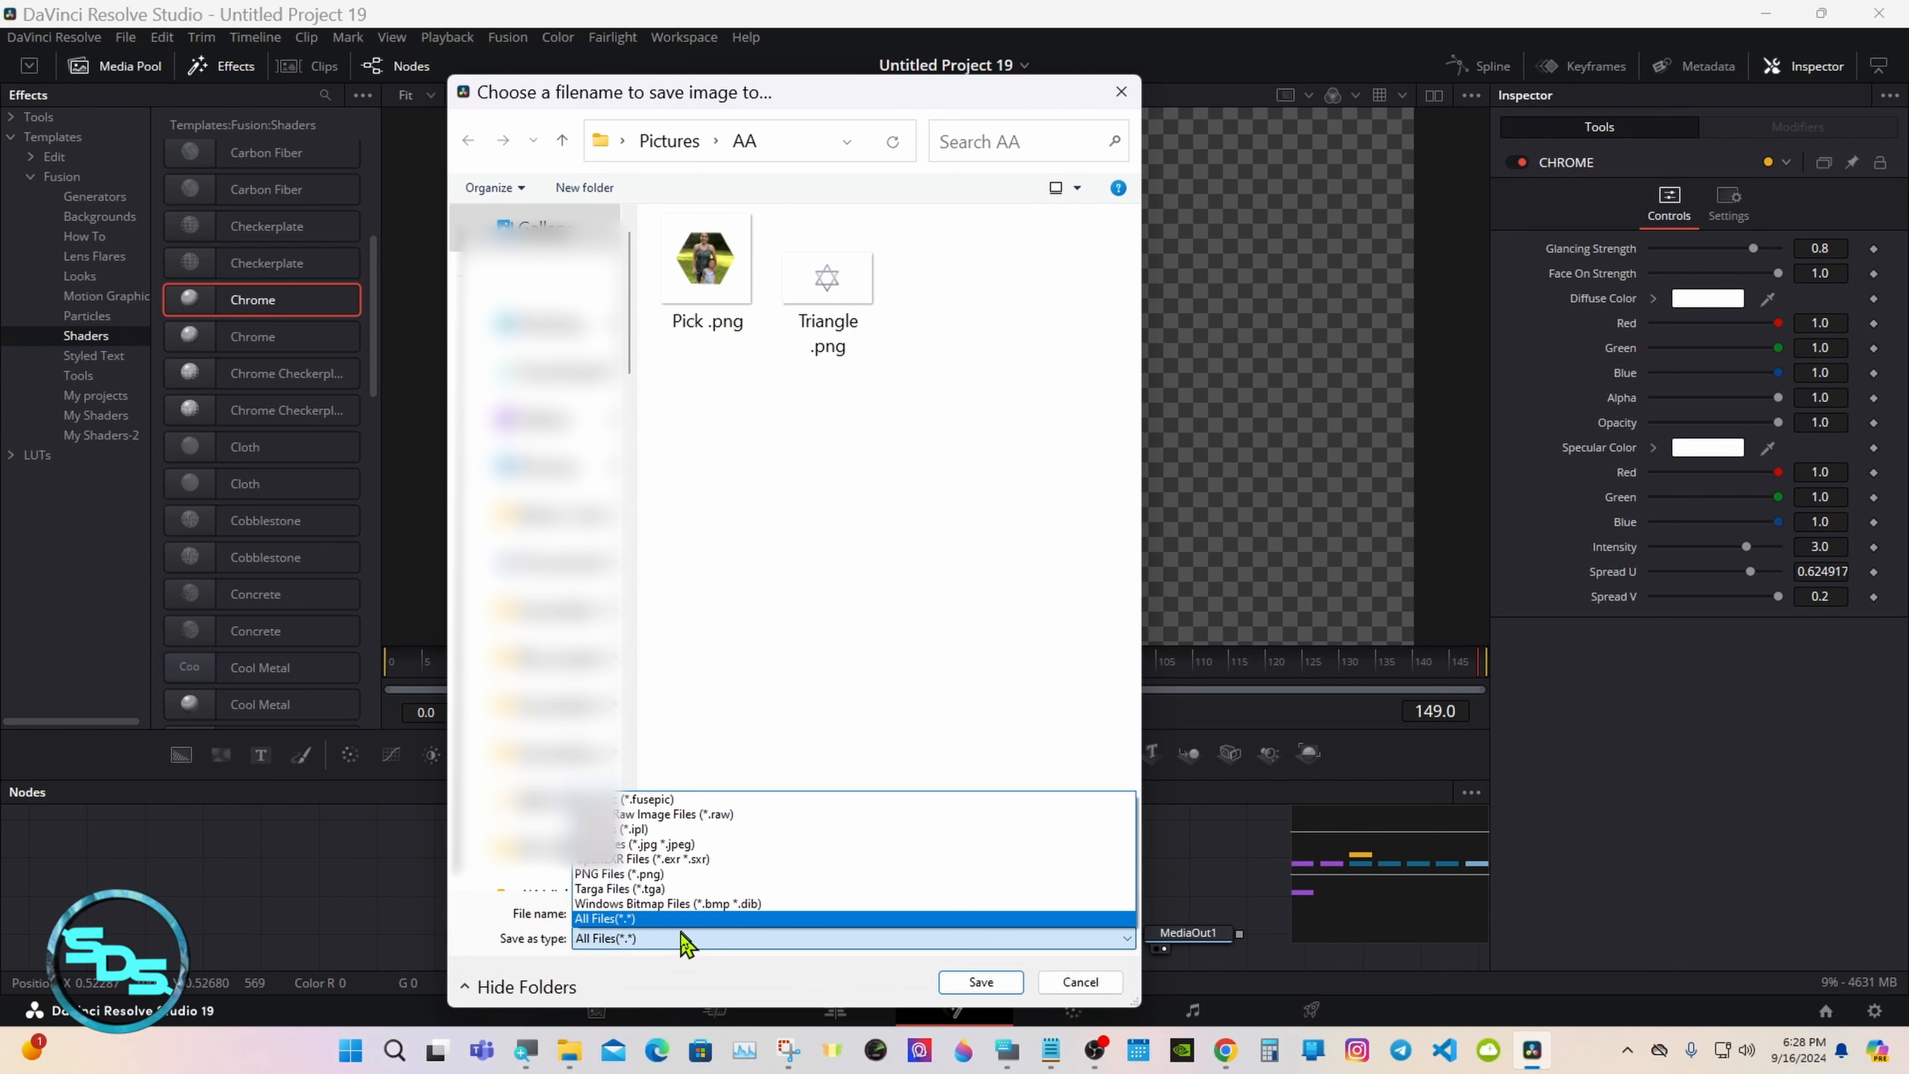
click(680, 874)
click(953, 982)
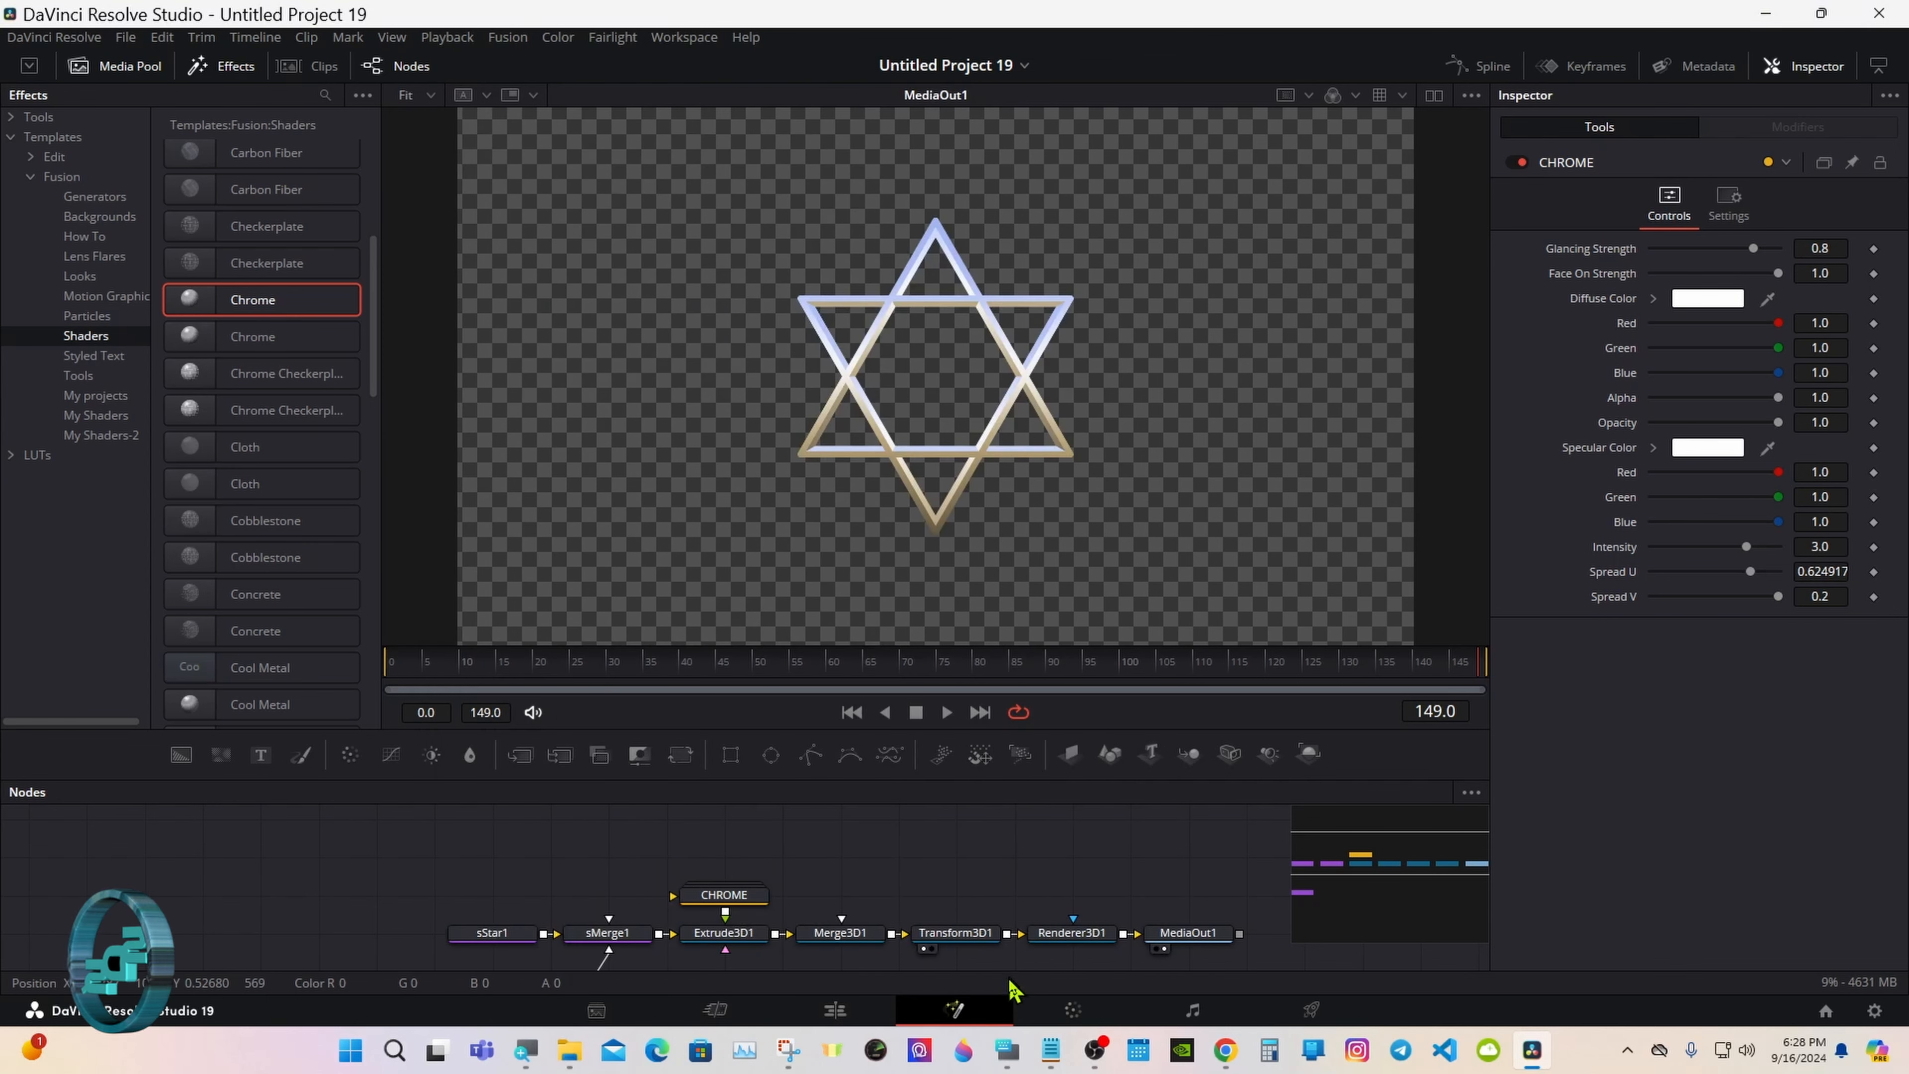
- Switch to the Noc project's Edit page and bring up the AA folder in File Explorer
click(1024, 68)
click(972, 112)
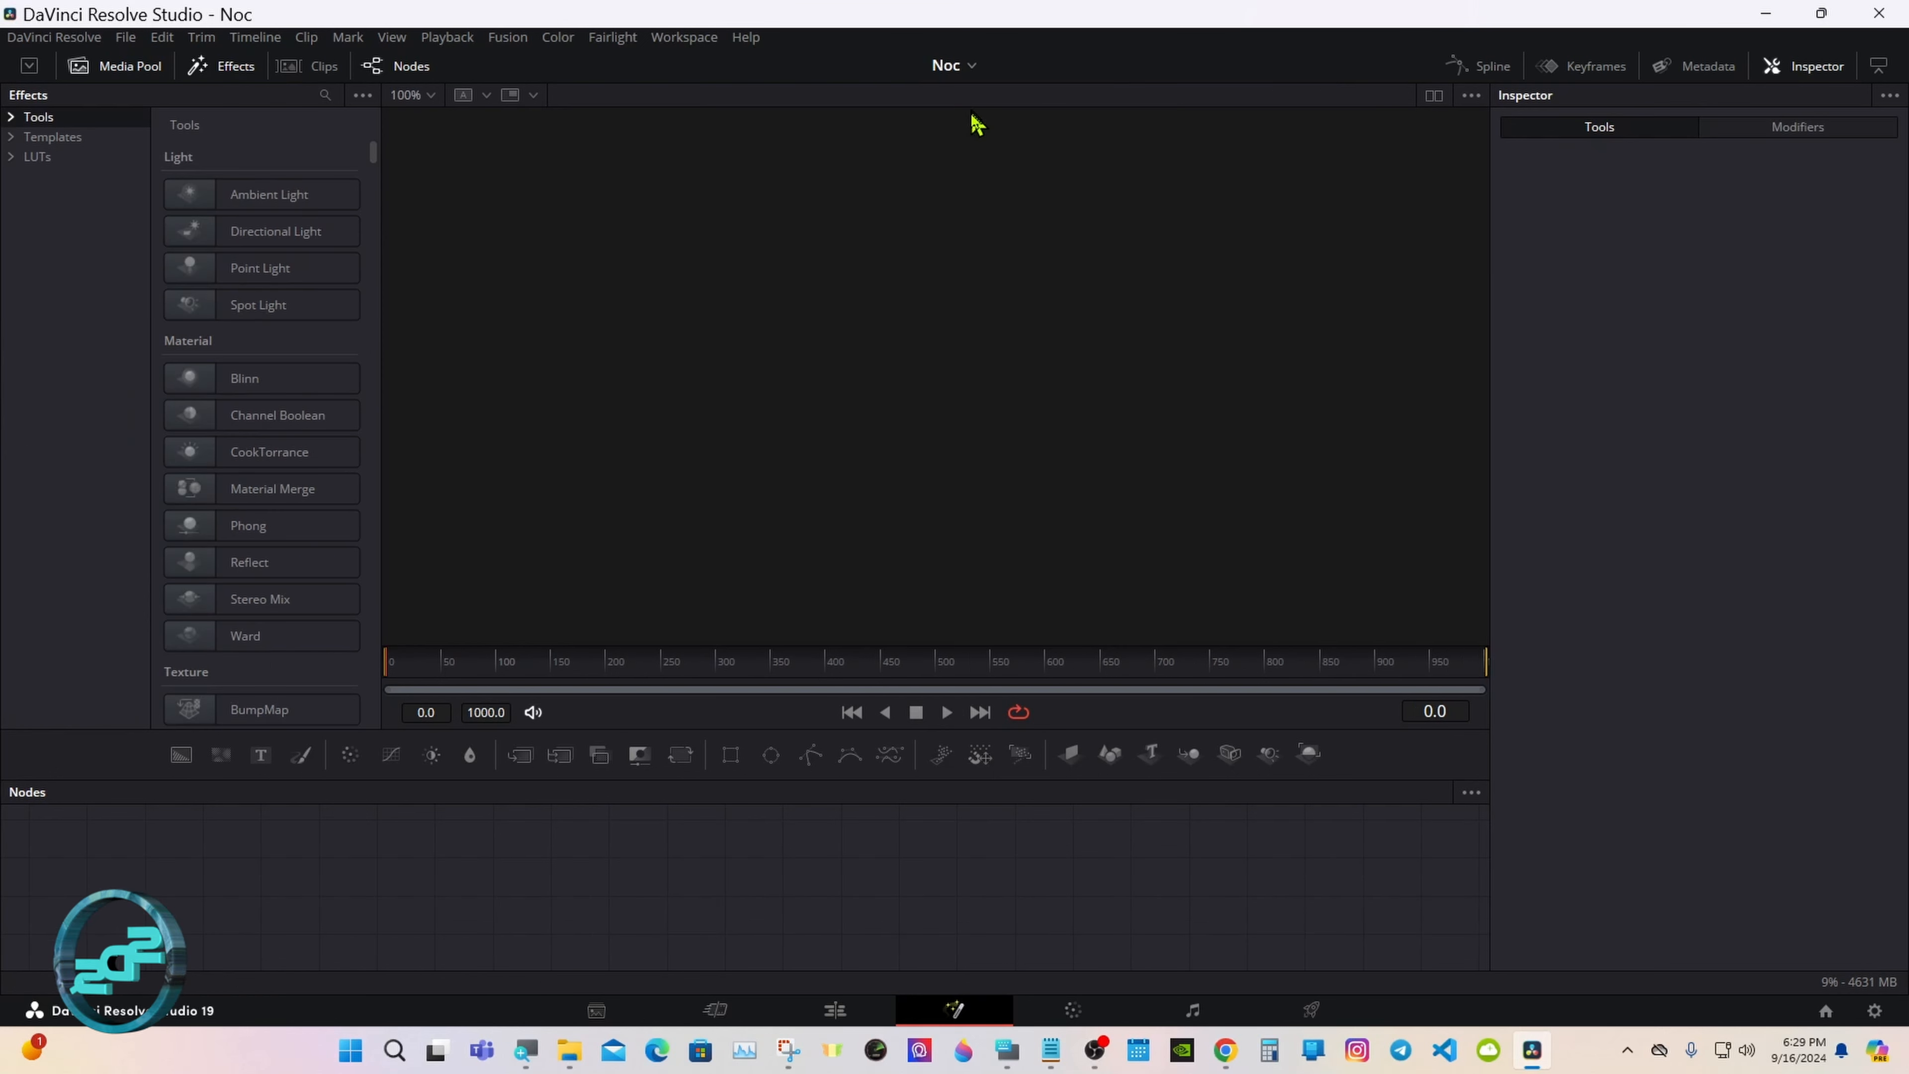
click(834, 1010)
mouse_move(580, 1052)
click(601, 879)
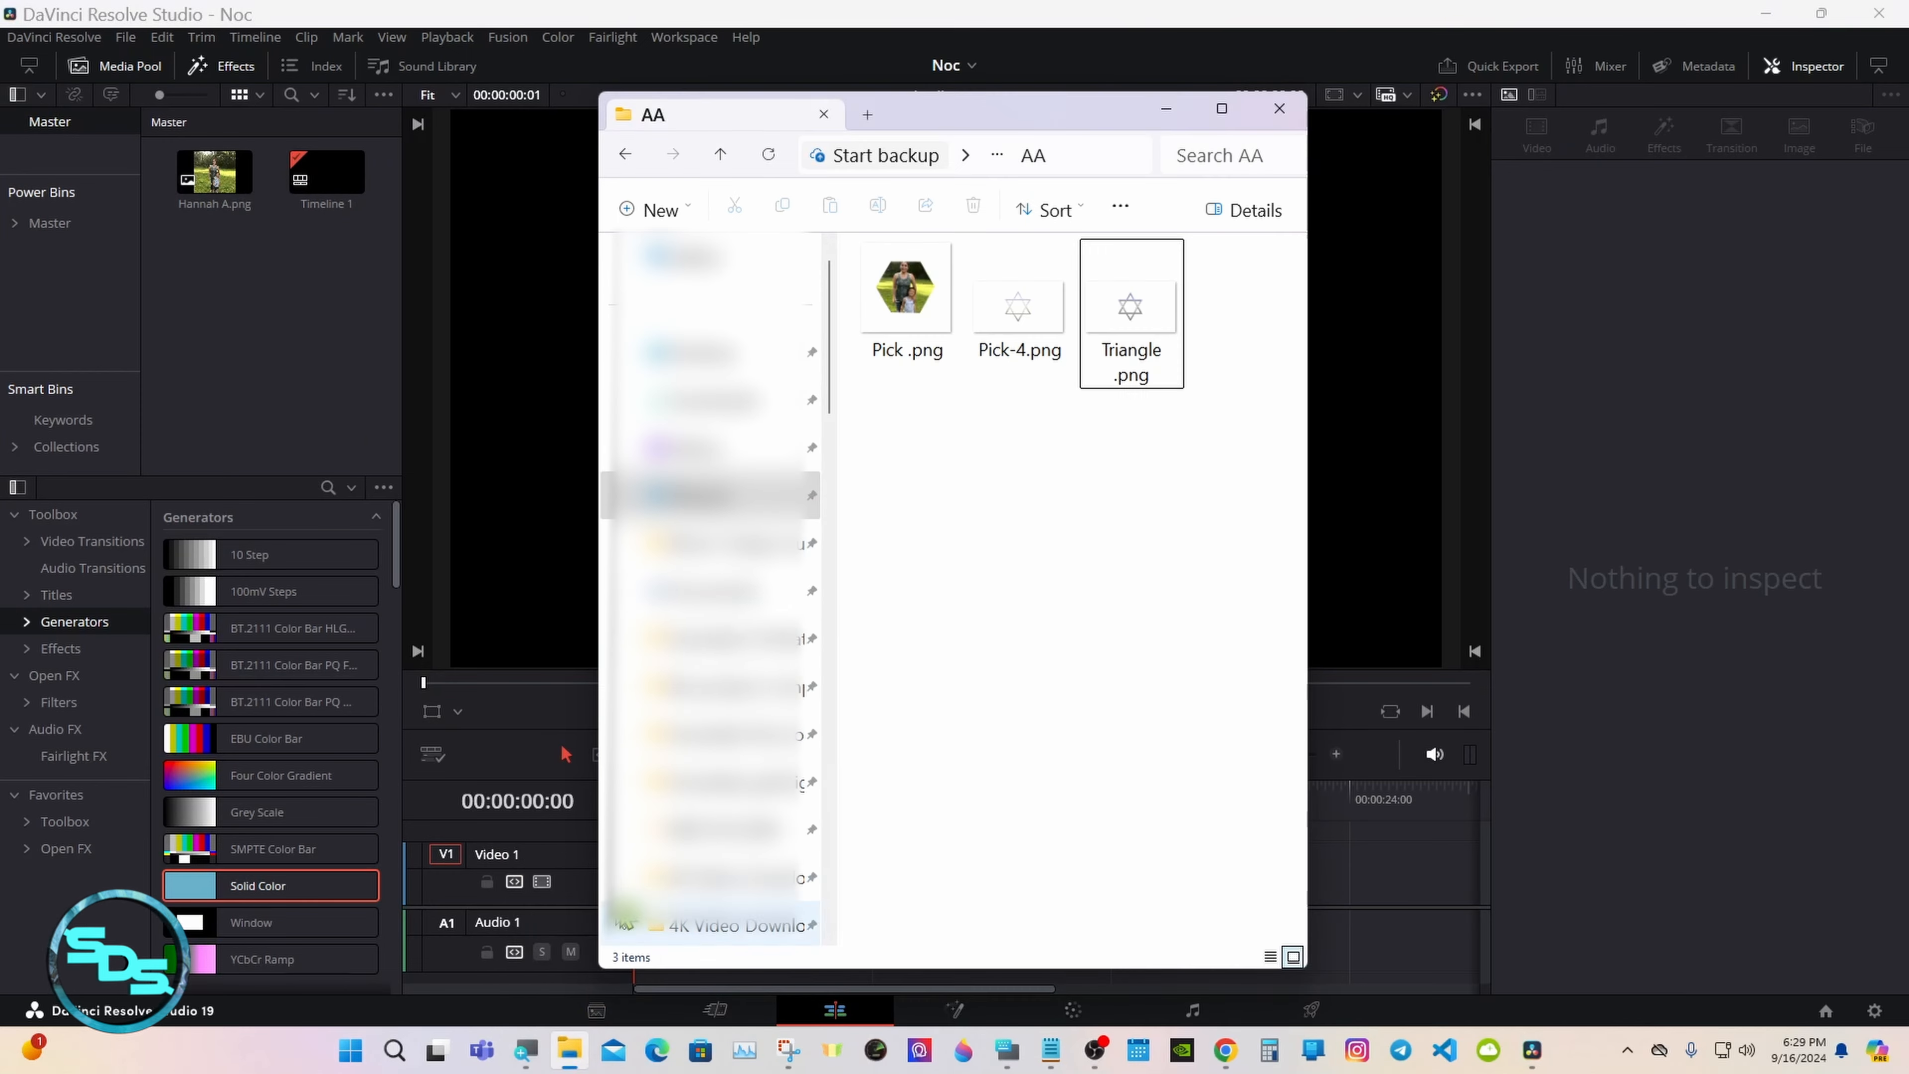
- Import Pick-4.png from the AA folder into the media pool and place it at the start of the Video 1 track
click(1124, 316)
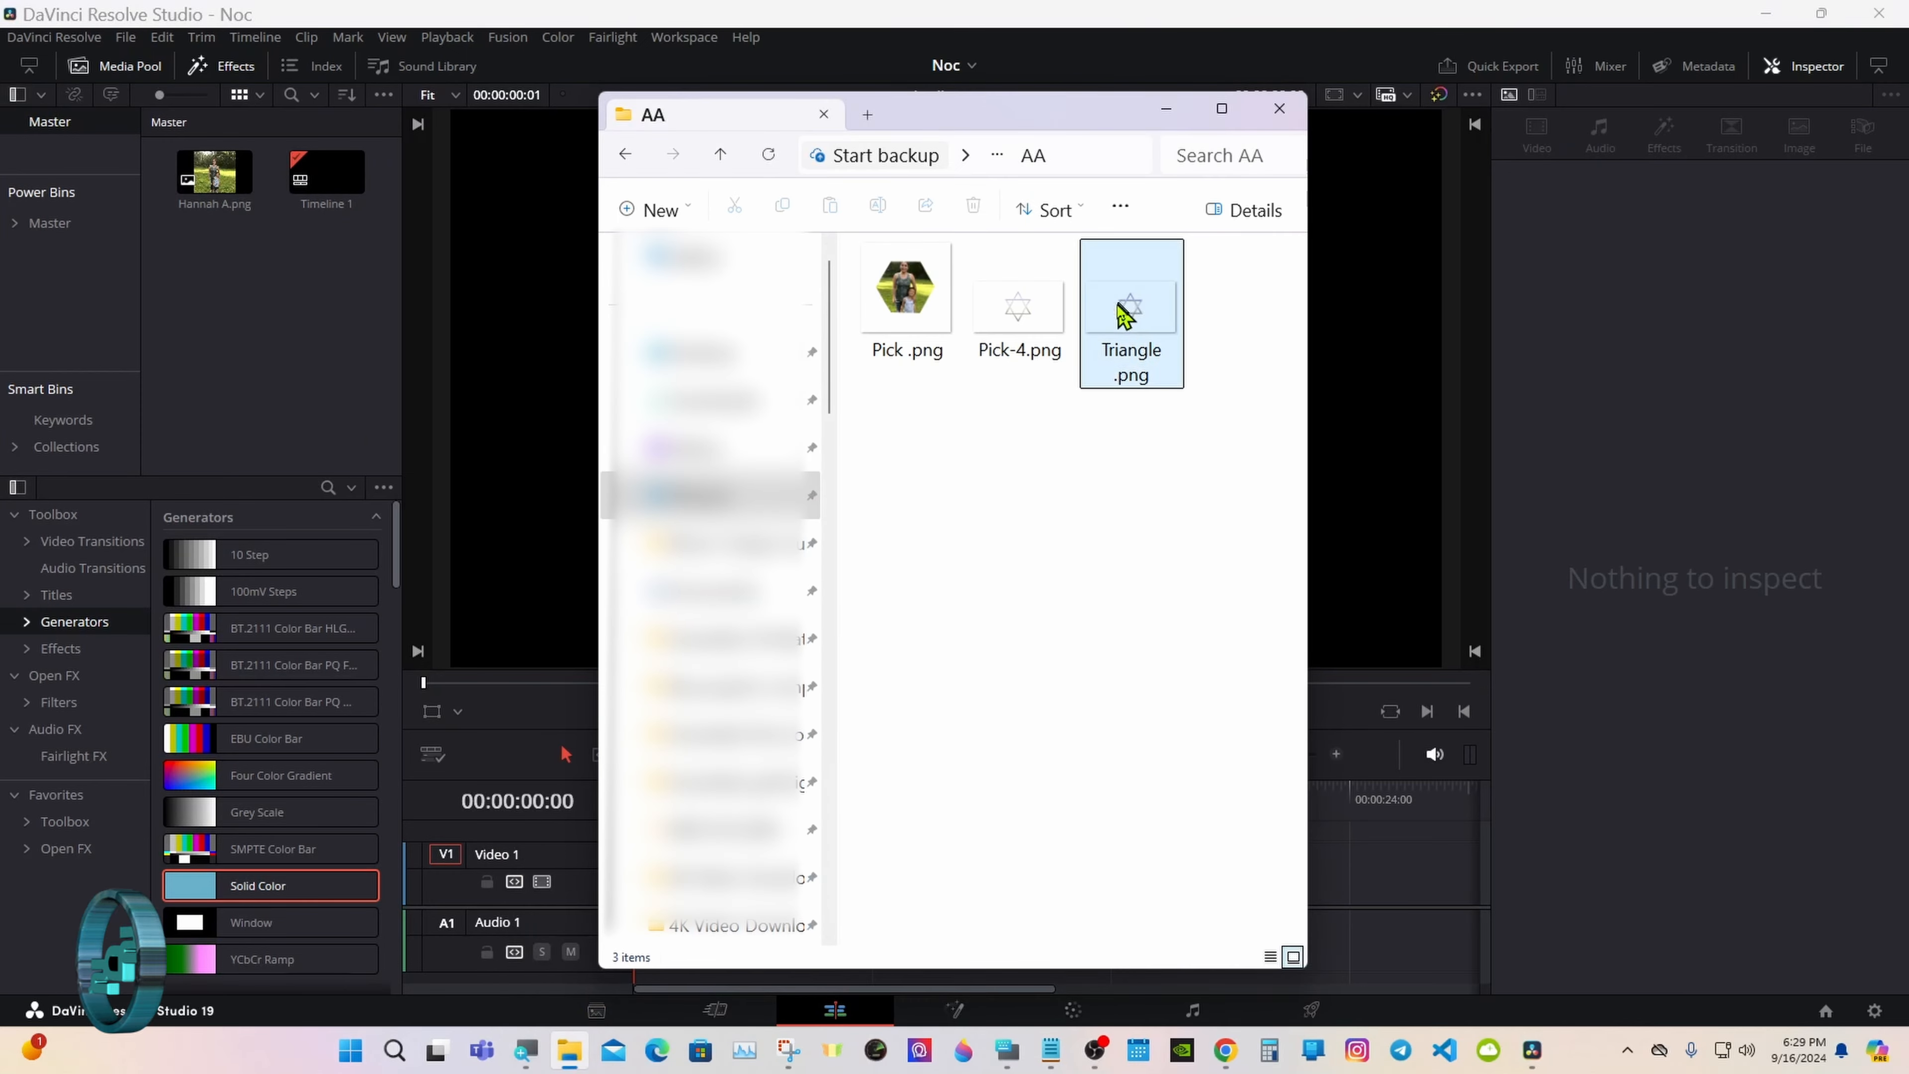
click(1056, 310)
drag(1019, 305, 382, 335)
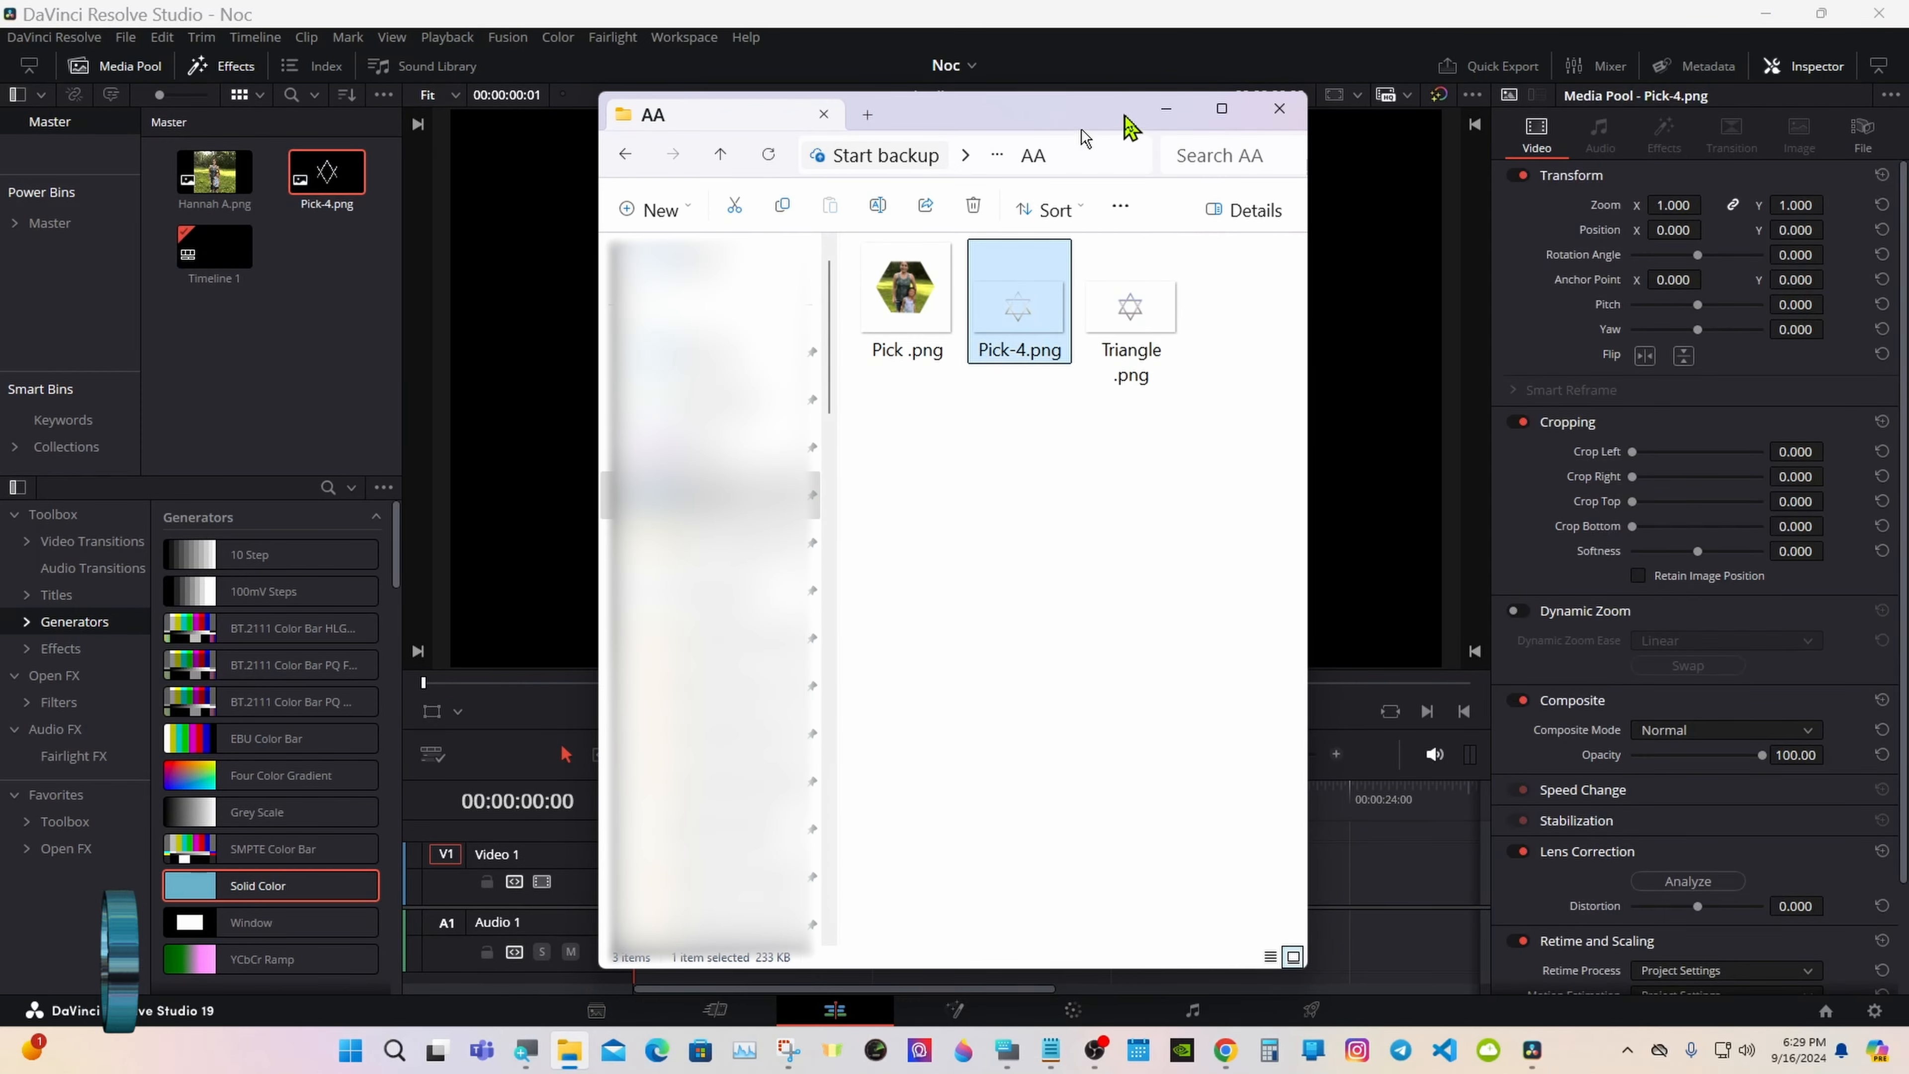
click(1165, 108)
drag(349, 201, 694, 879)
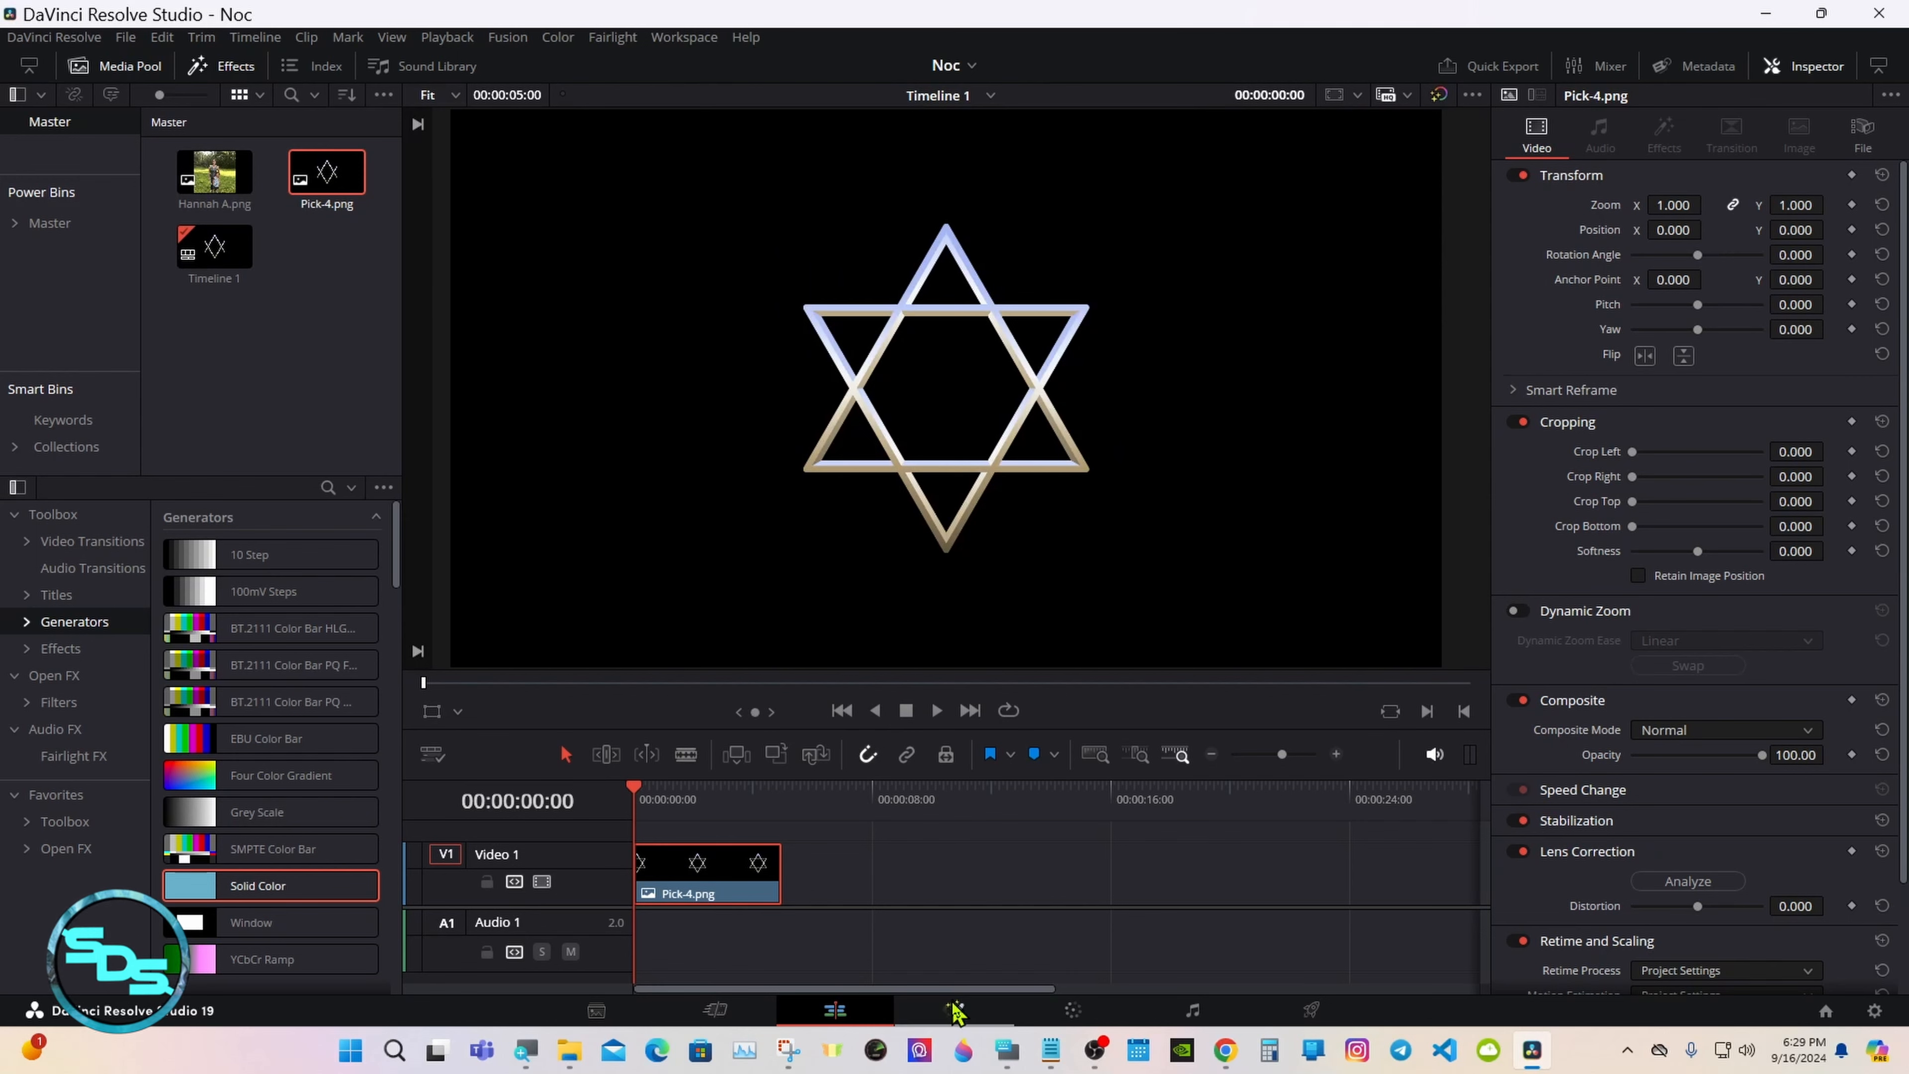
- Open the Pick-4.png clip in Fusion, enlarge the node area and line up MediaIn1 and MediaOut1 in one row
click(956, 1012)
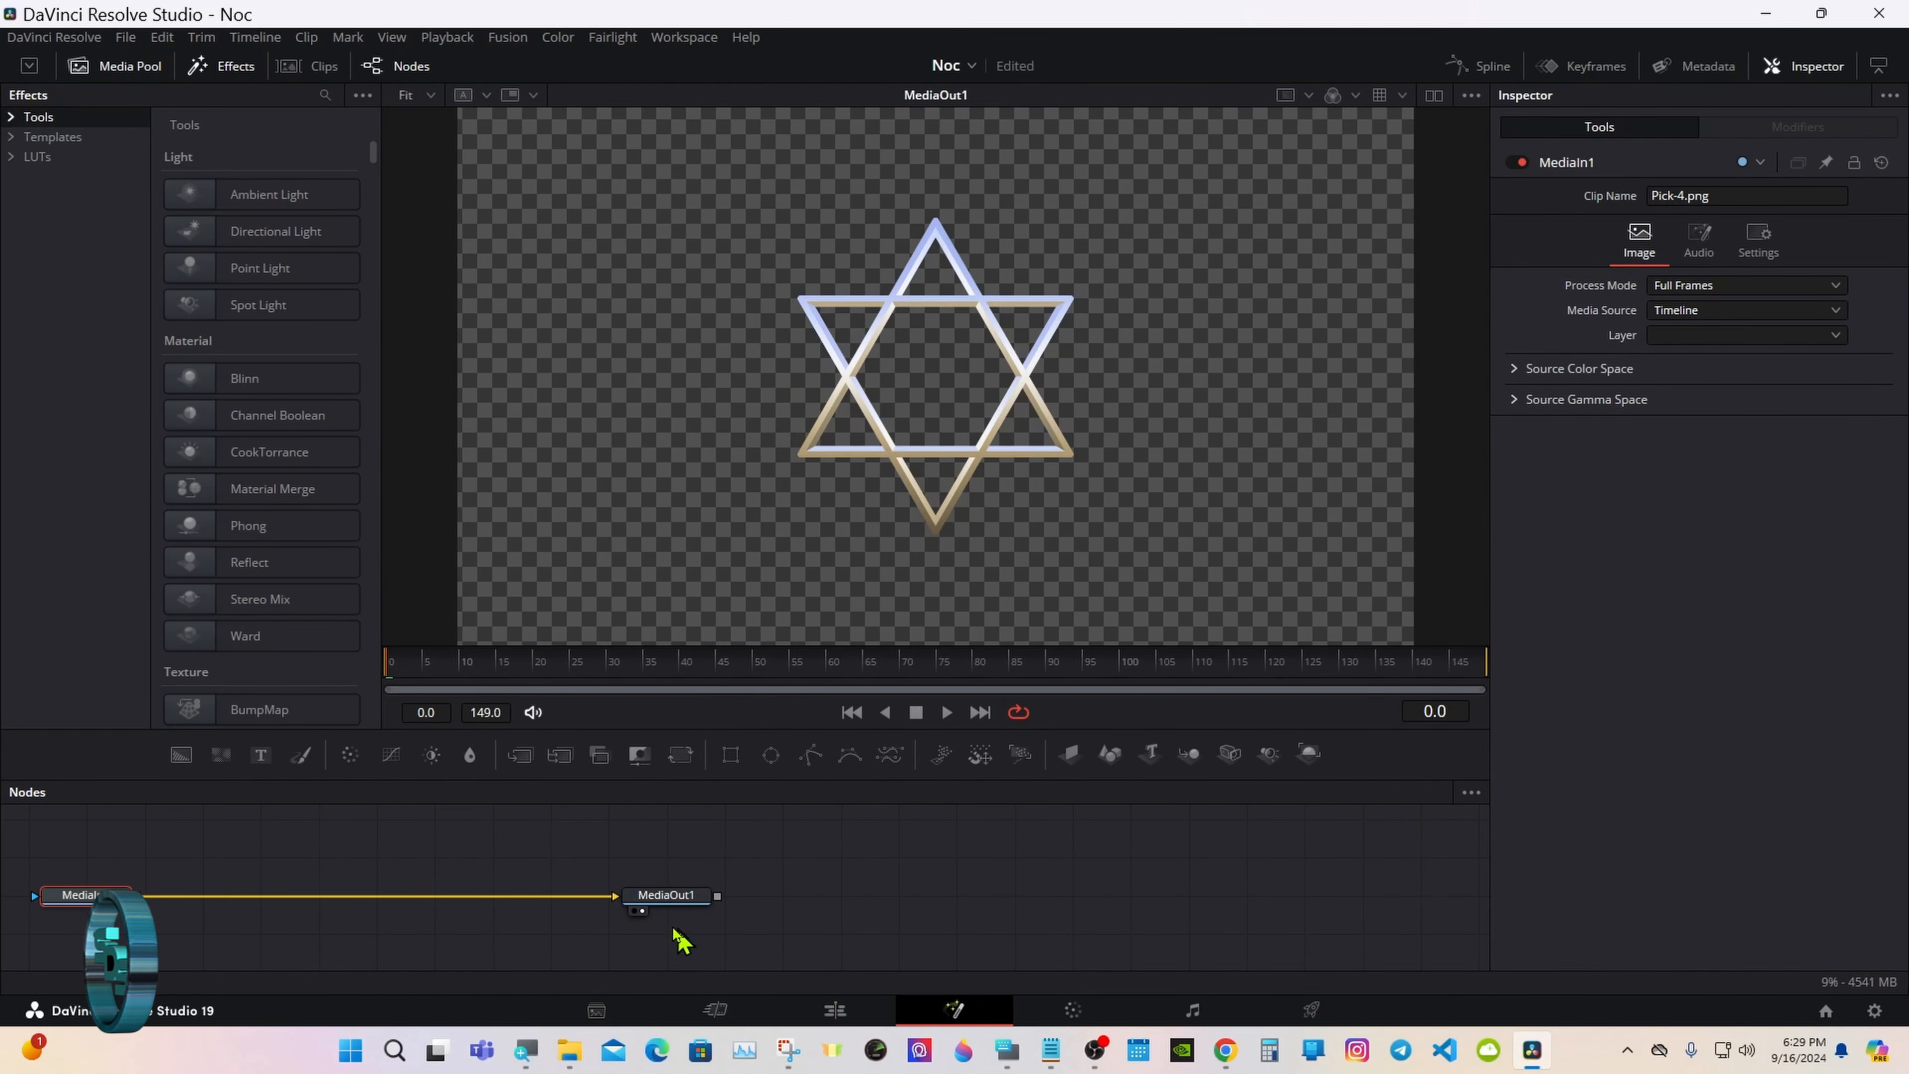
drag(646, 780, 1112, 774)
drag(129, 776, 651, 812)
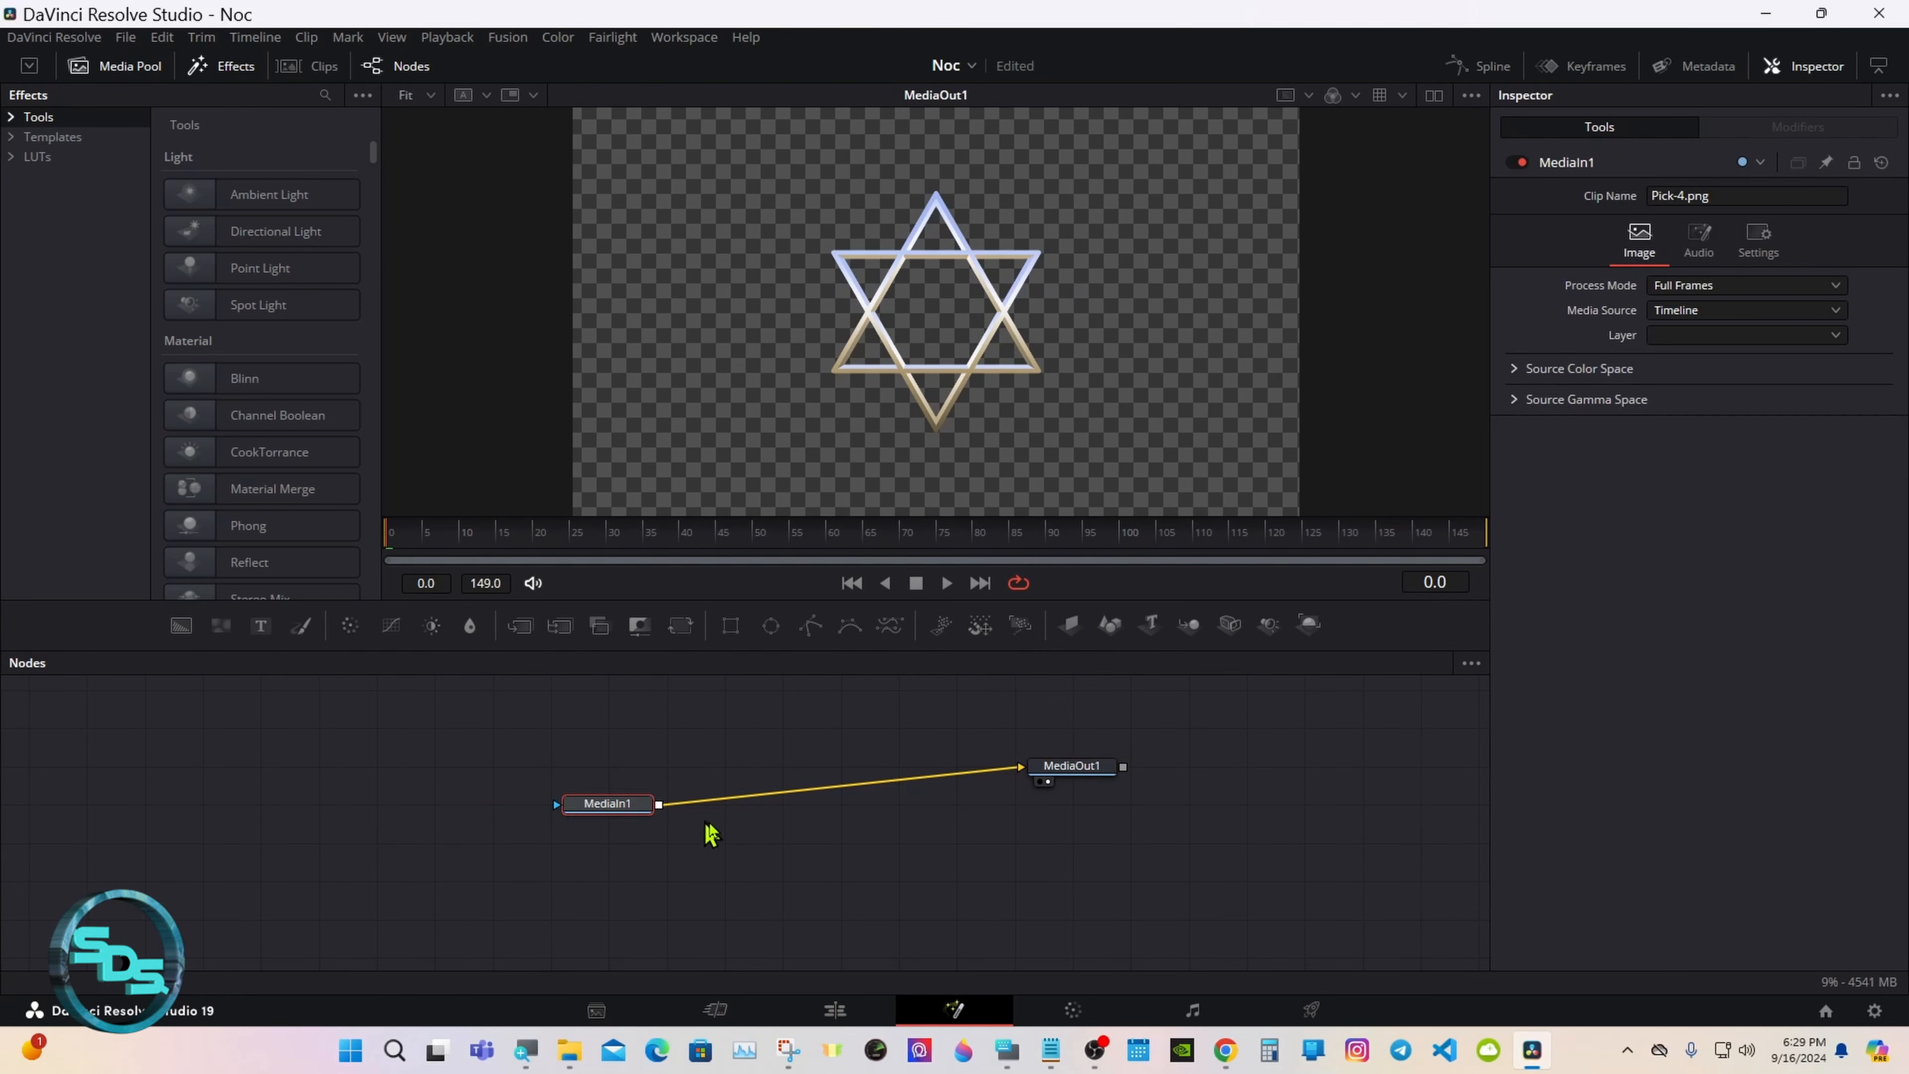
drag(1066, 776, 1123, 814)
click(1120, 804)
click(636, 809)
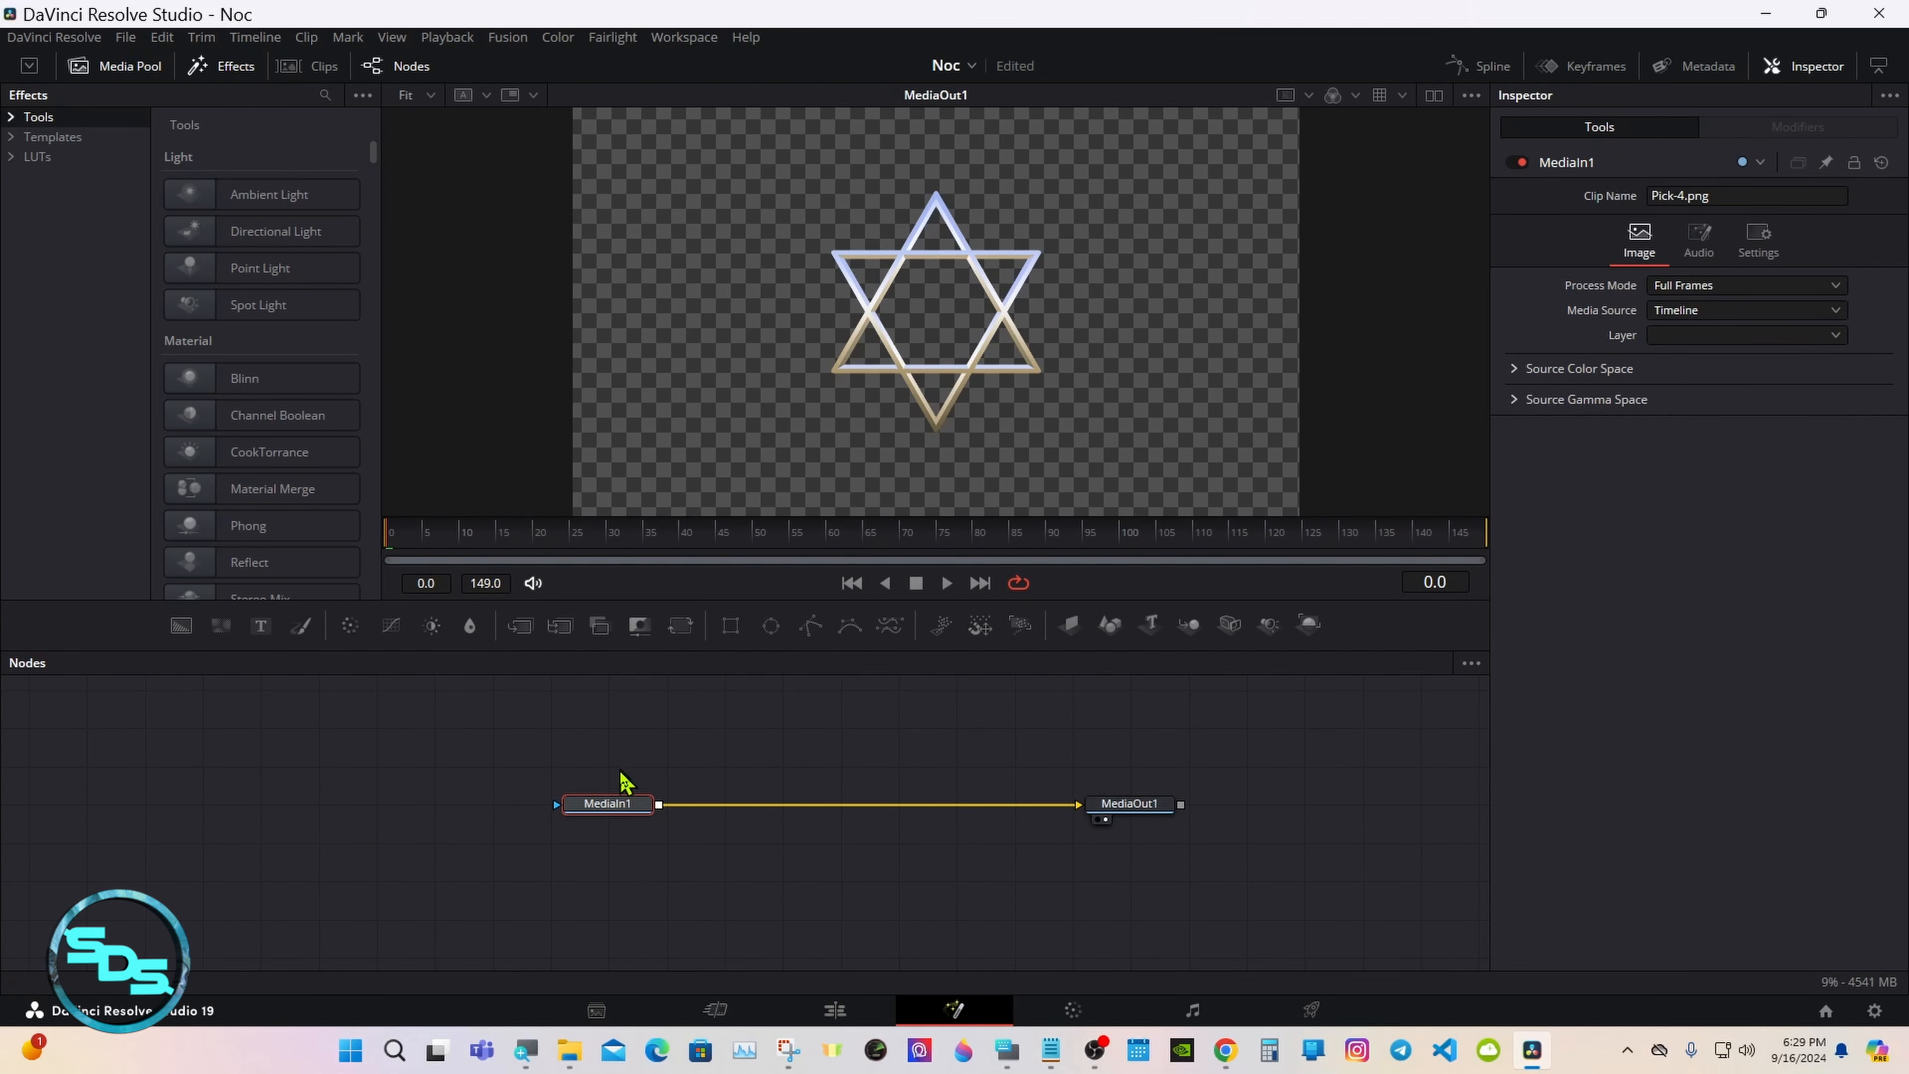
click(620, 774)
- Add the photo from the media pool as MediaIn2, merge it over MediaIn1 and position its node just above Merge1
click(143, 69)
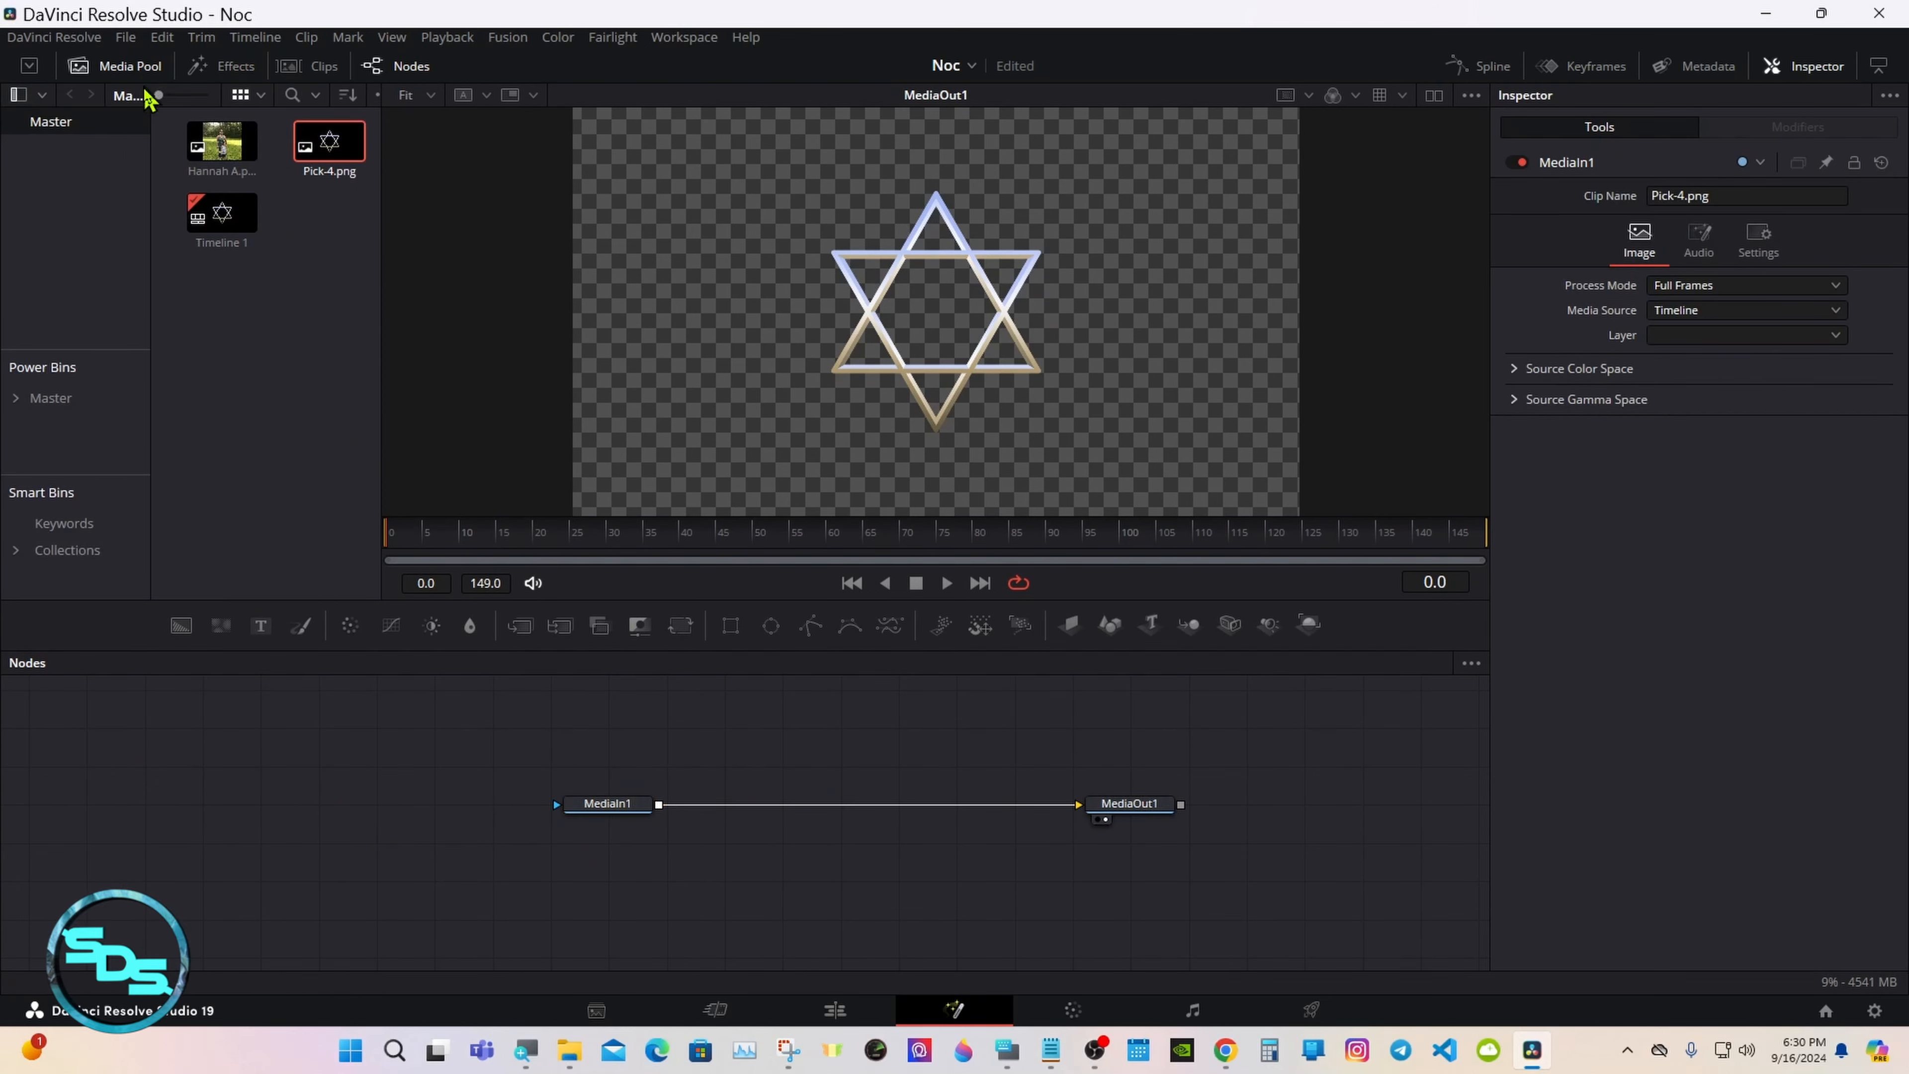
drag(222, 141, 721, 719)
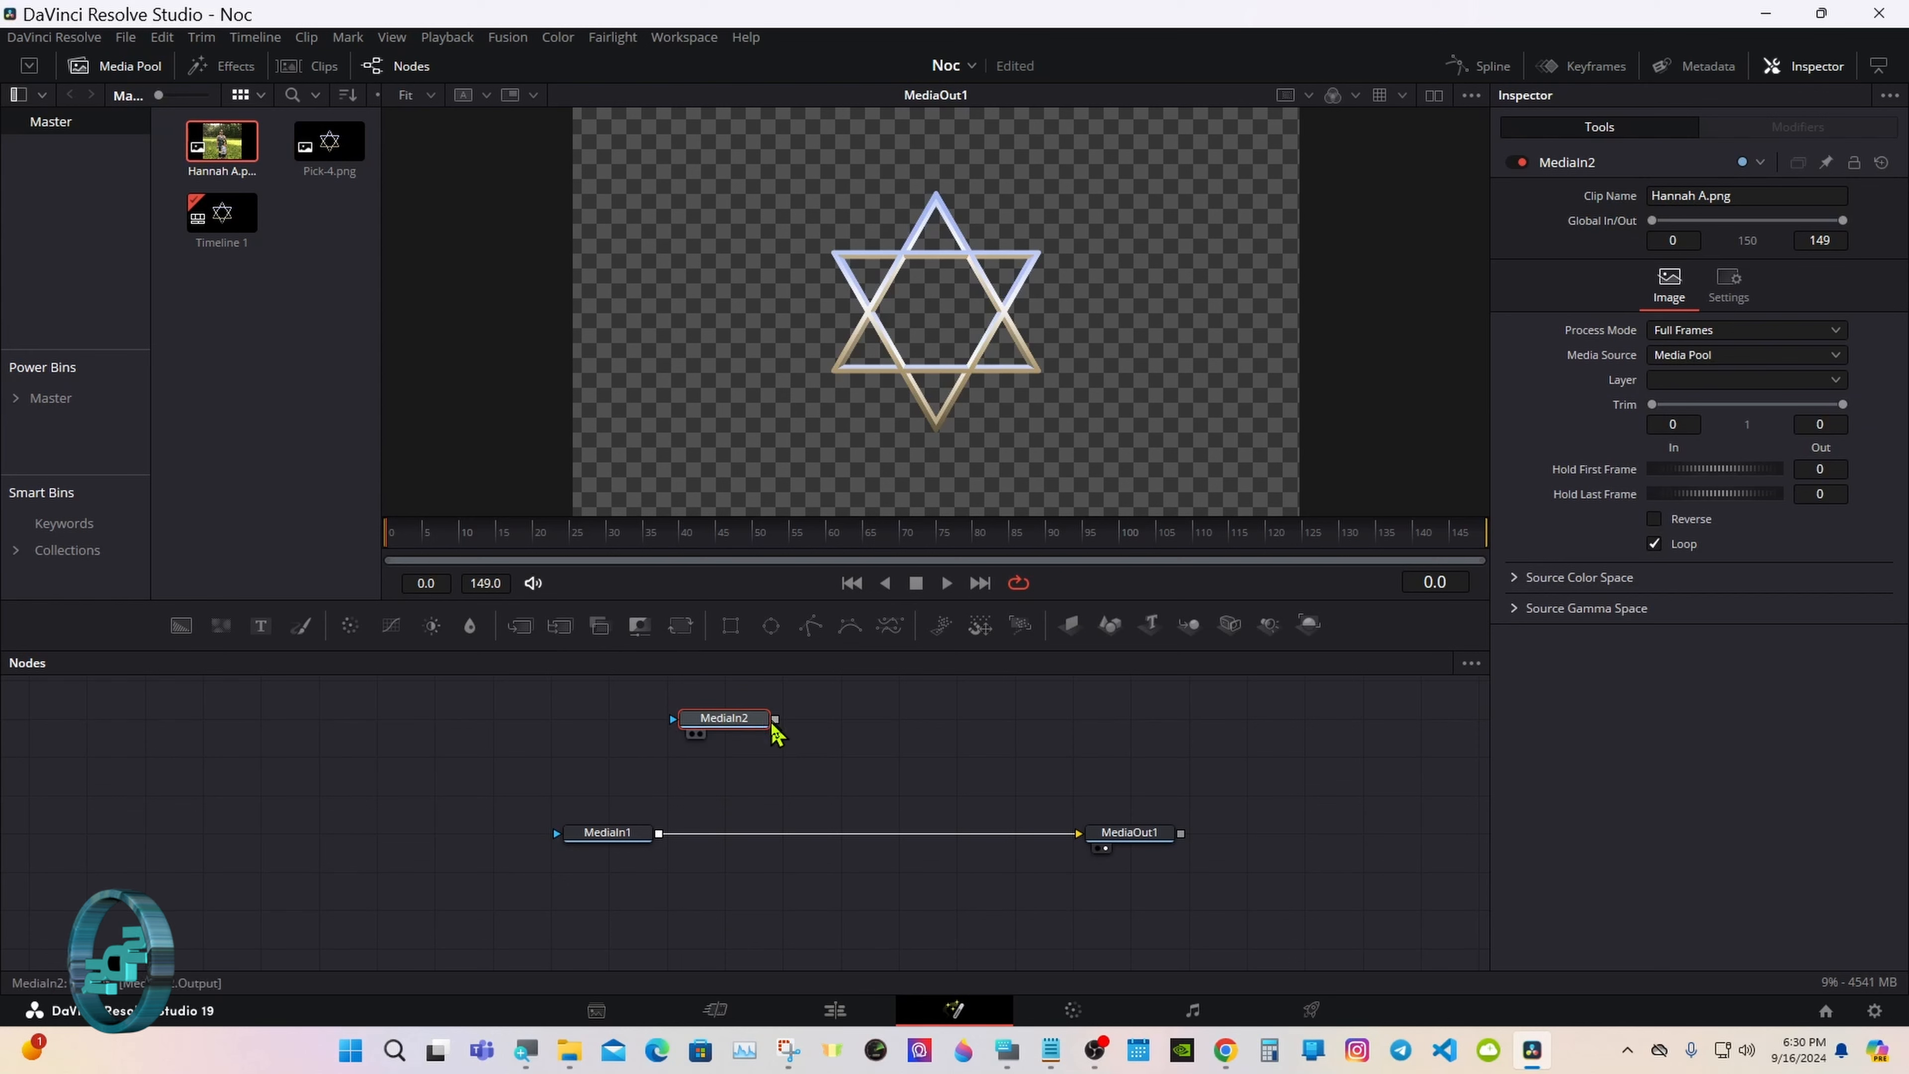
drag(774, 721, 664, 843)
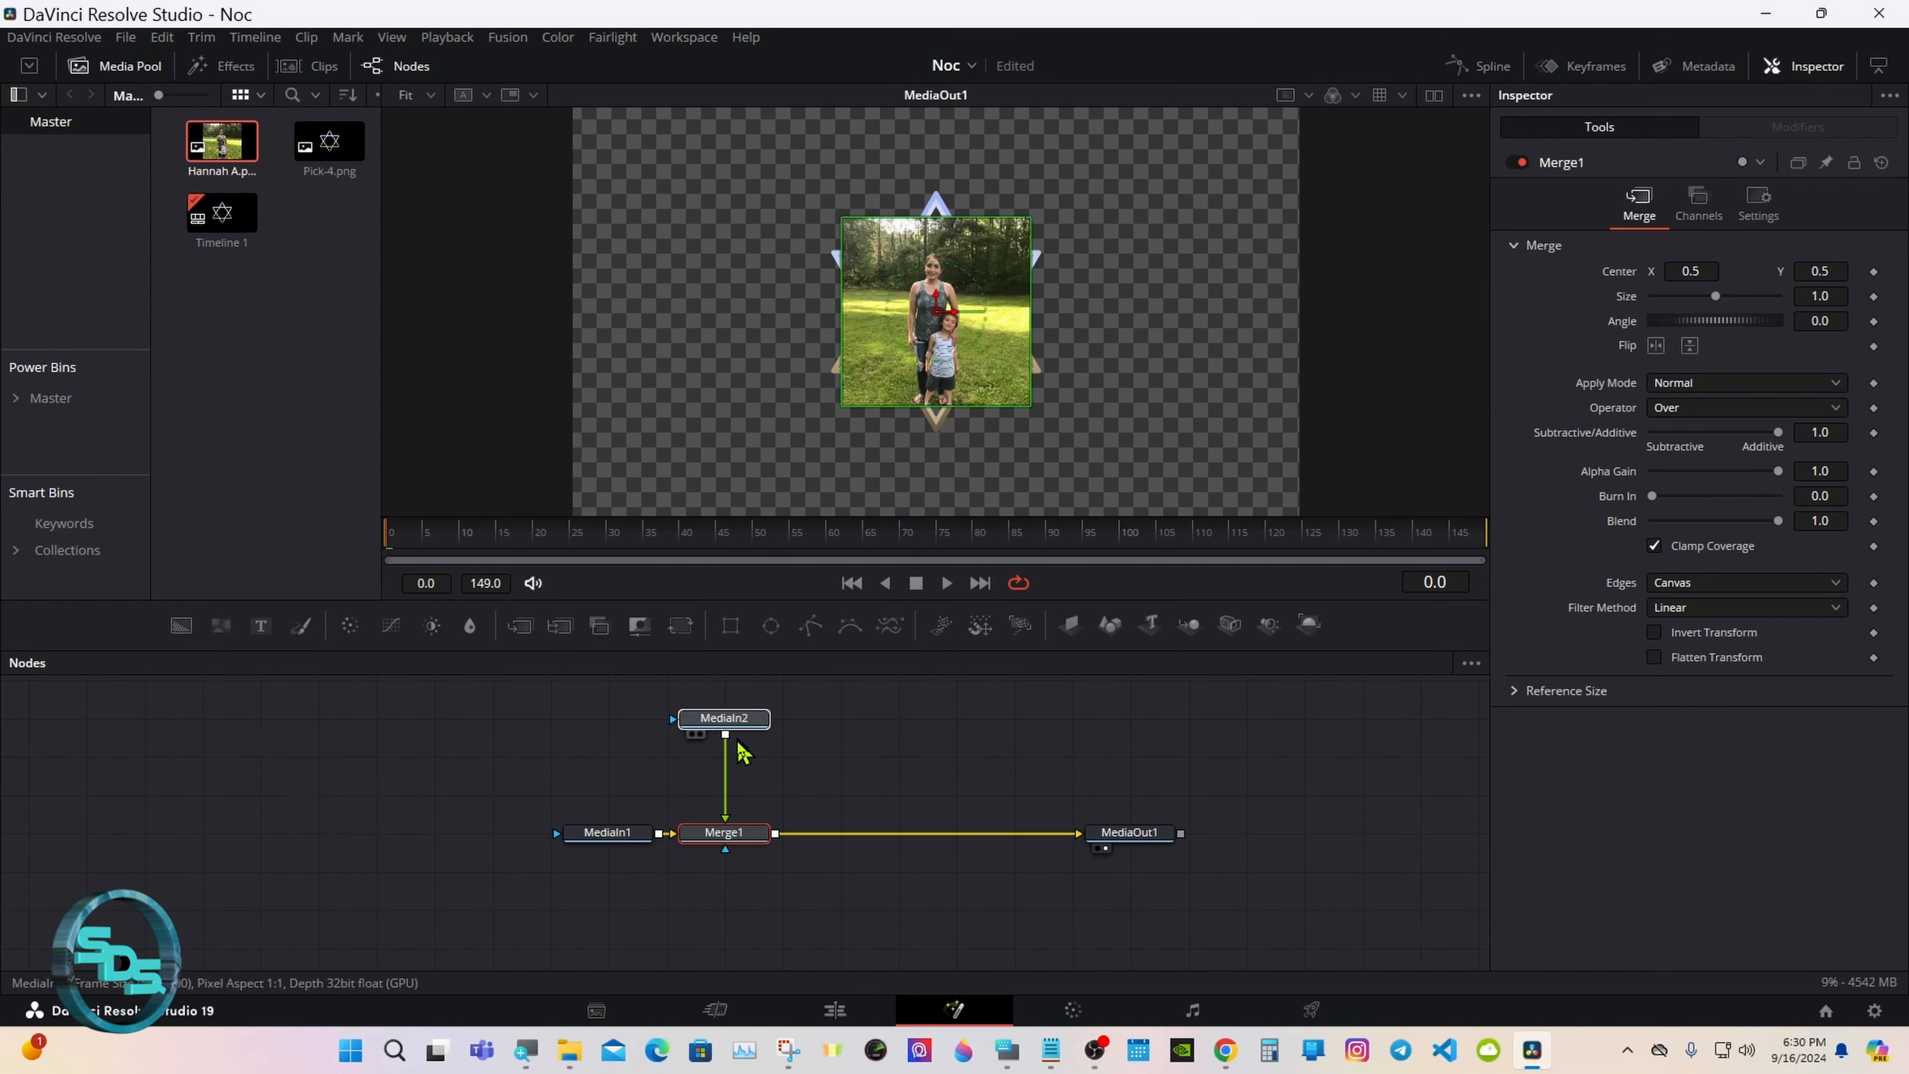
mouse_move(737, 718)
mouse_down()
mouse_move(796, 756)
mouse_move(737, 756)
mouse_up()
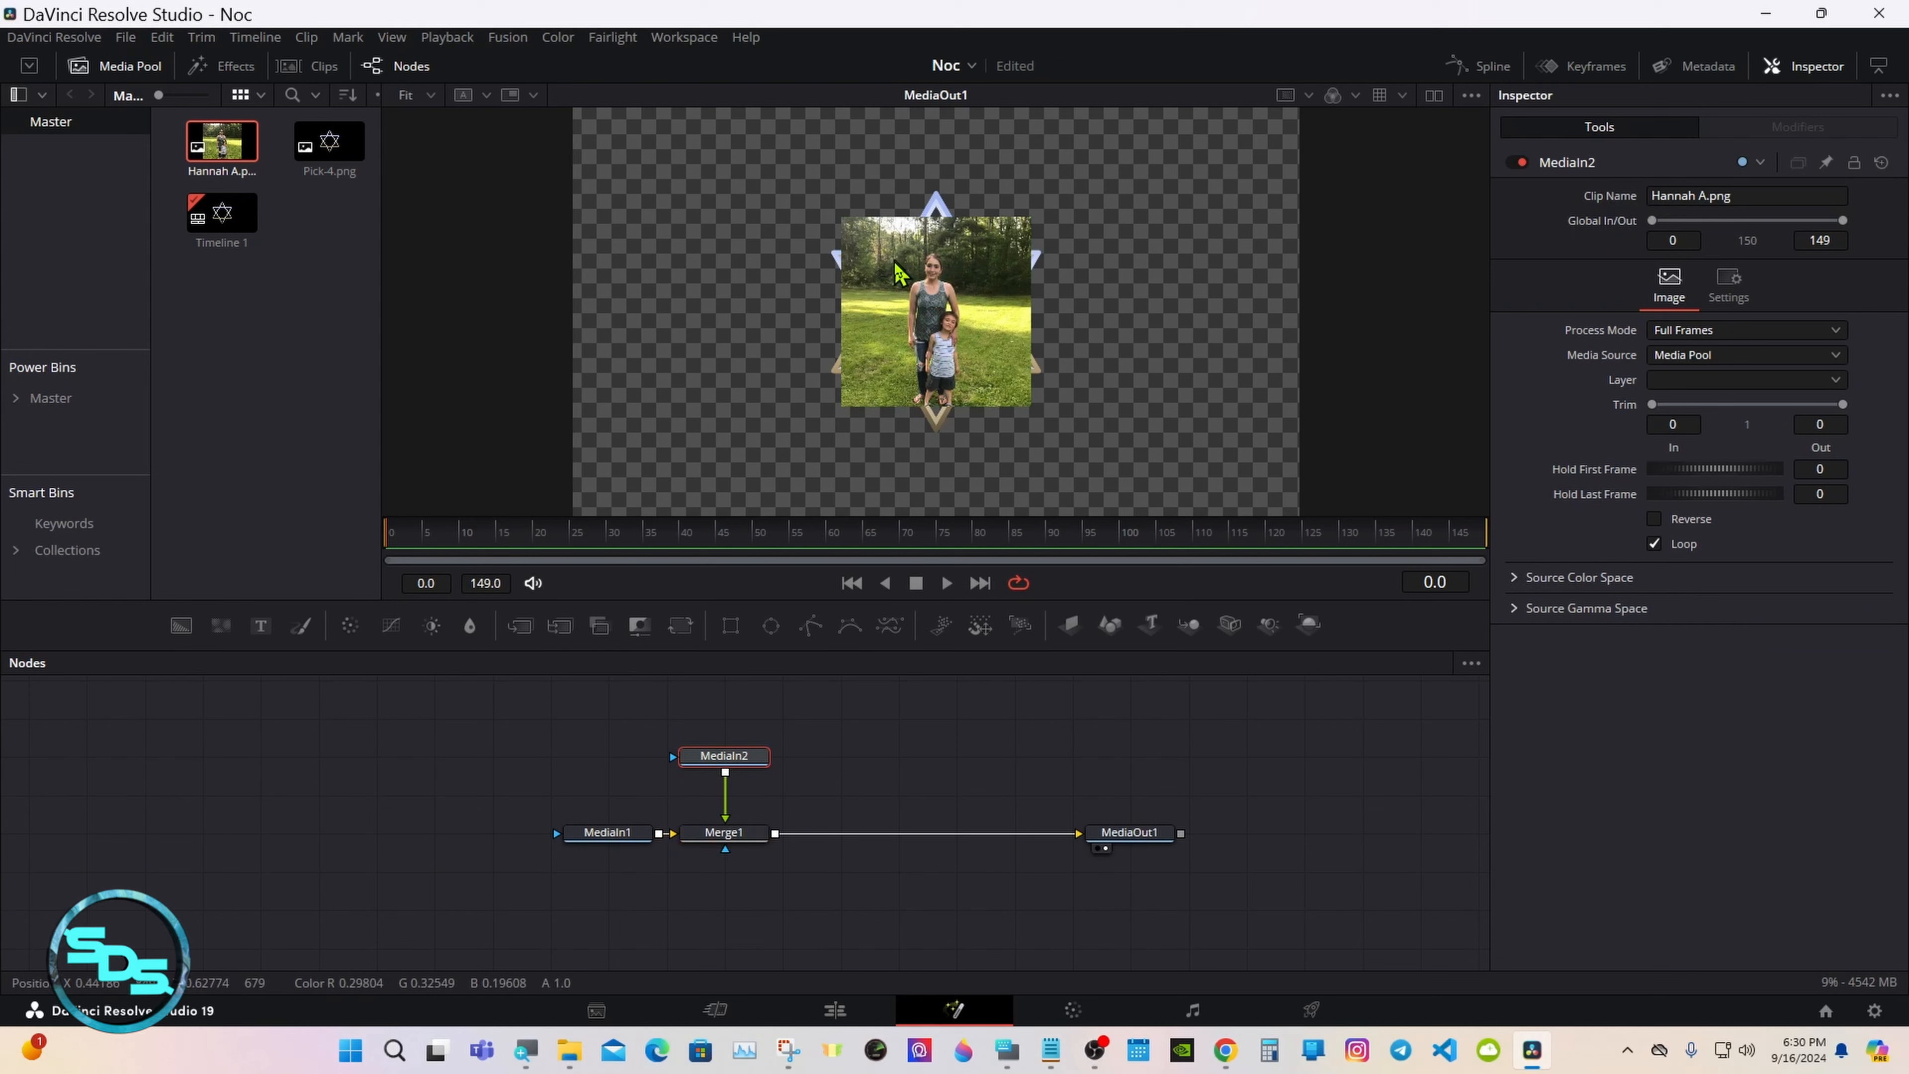
- Swap Merge1's inputs to put the star over the photo, then try a Center Y of 0.489 and reset the Center
click(721, 832)
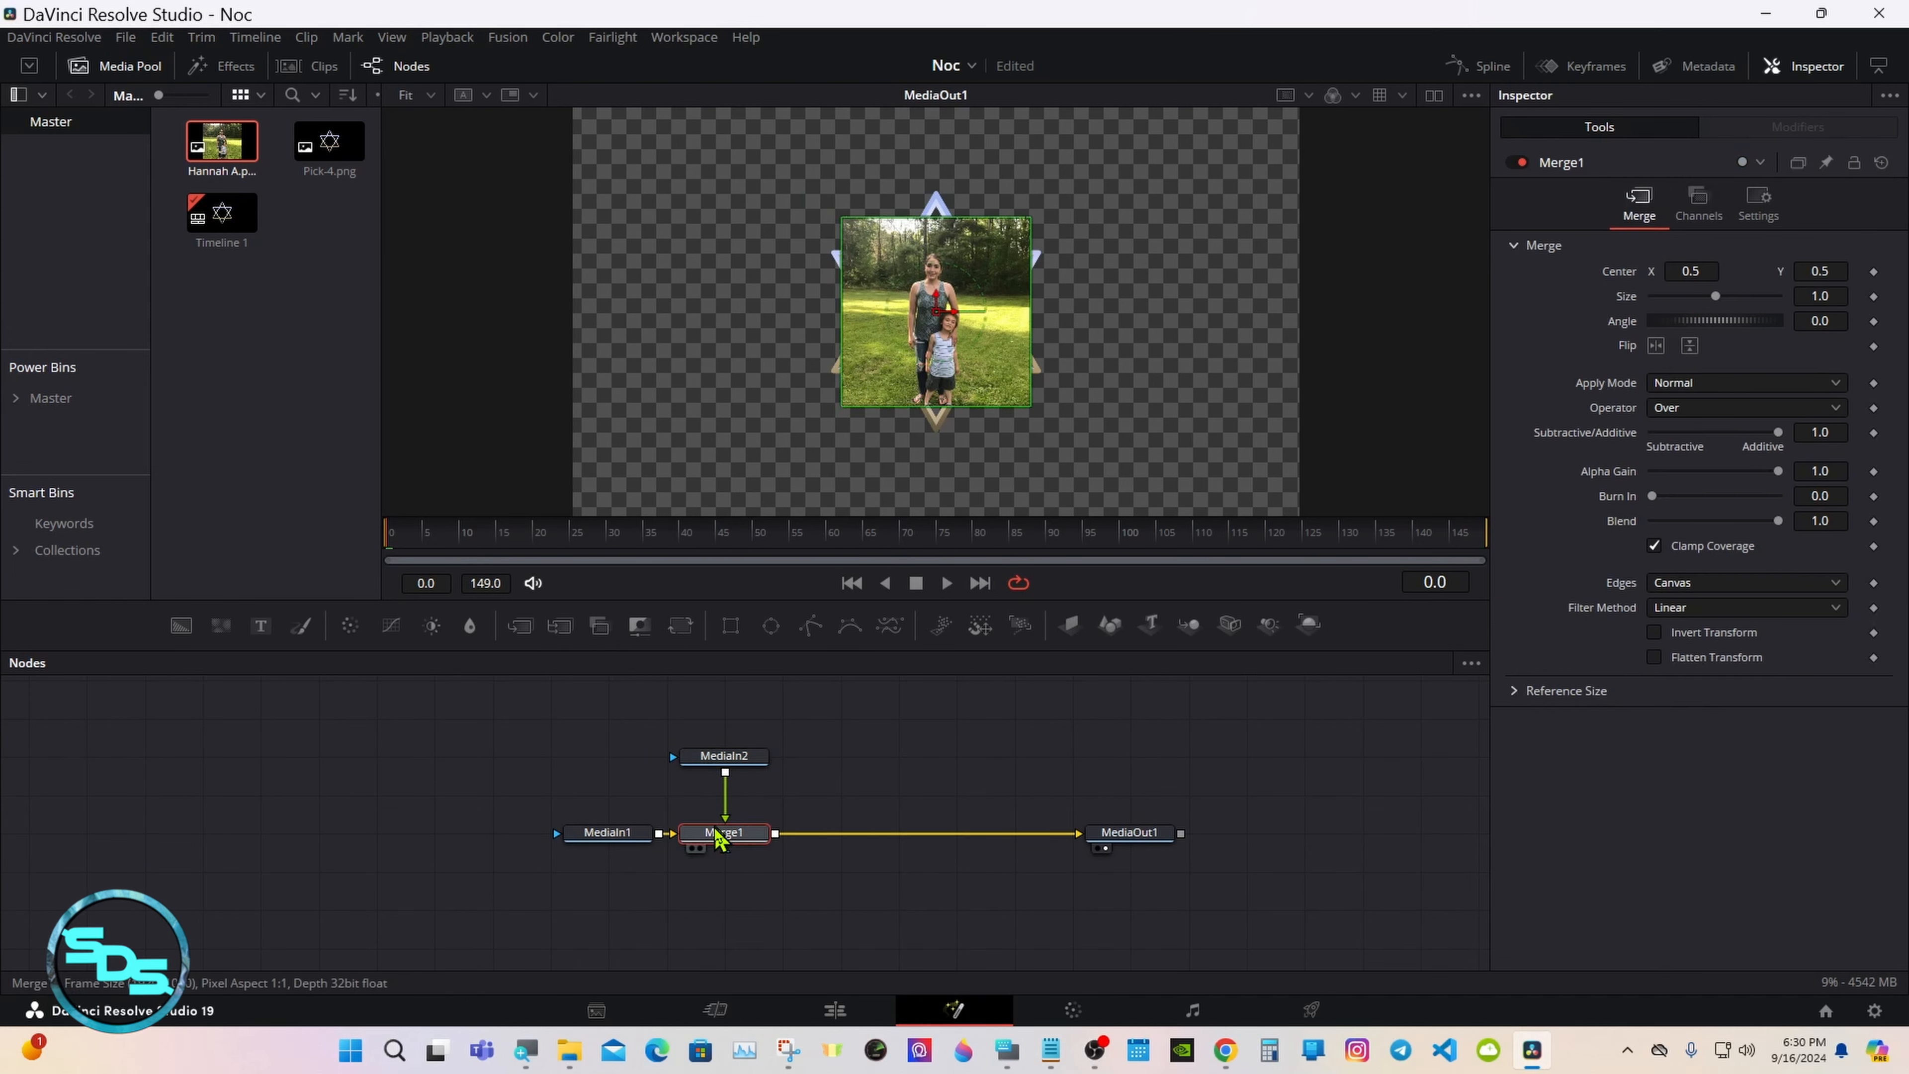
right_click(717, 833)
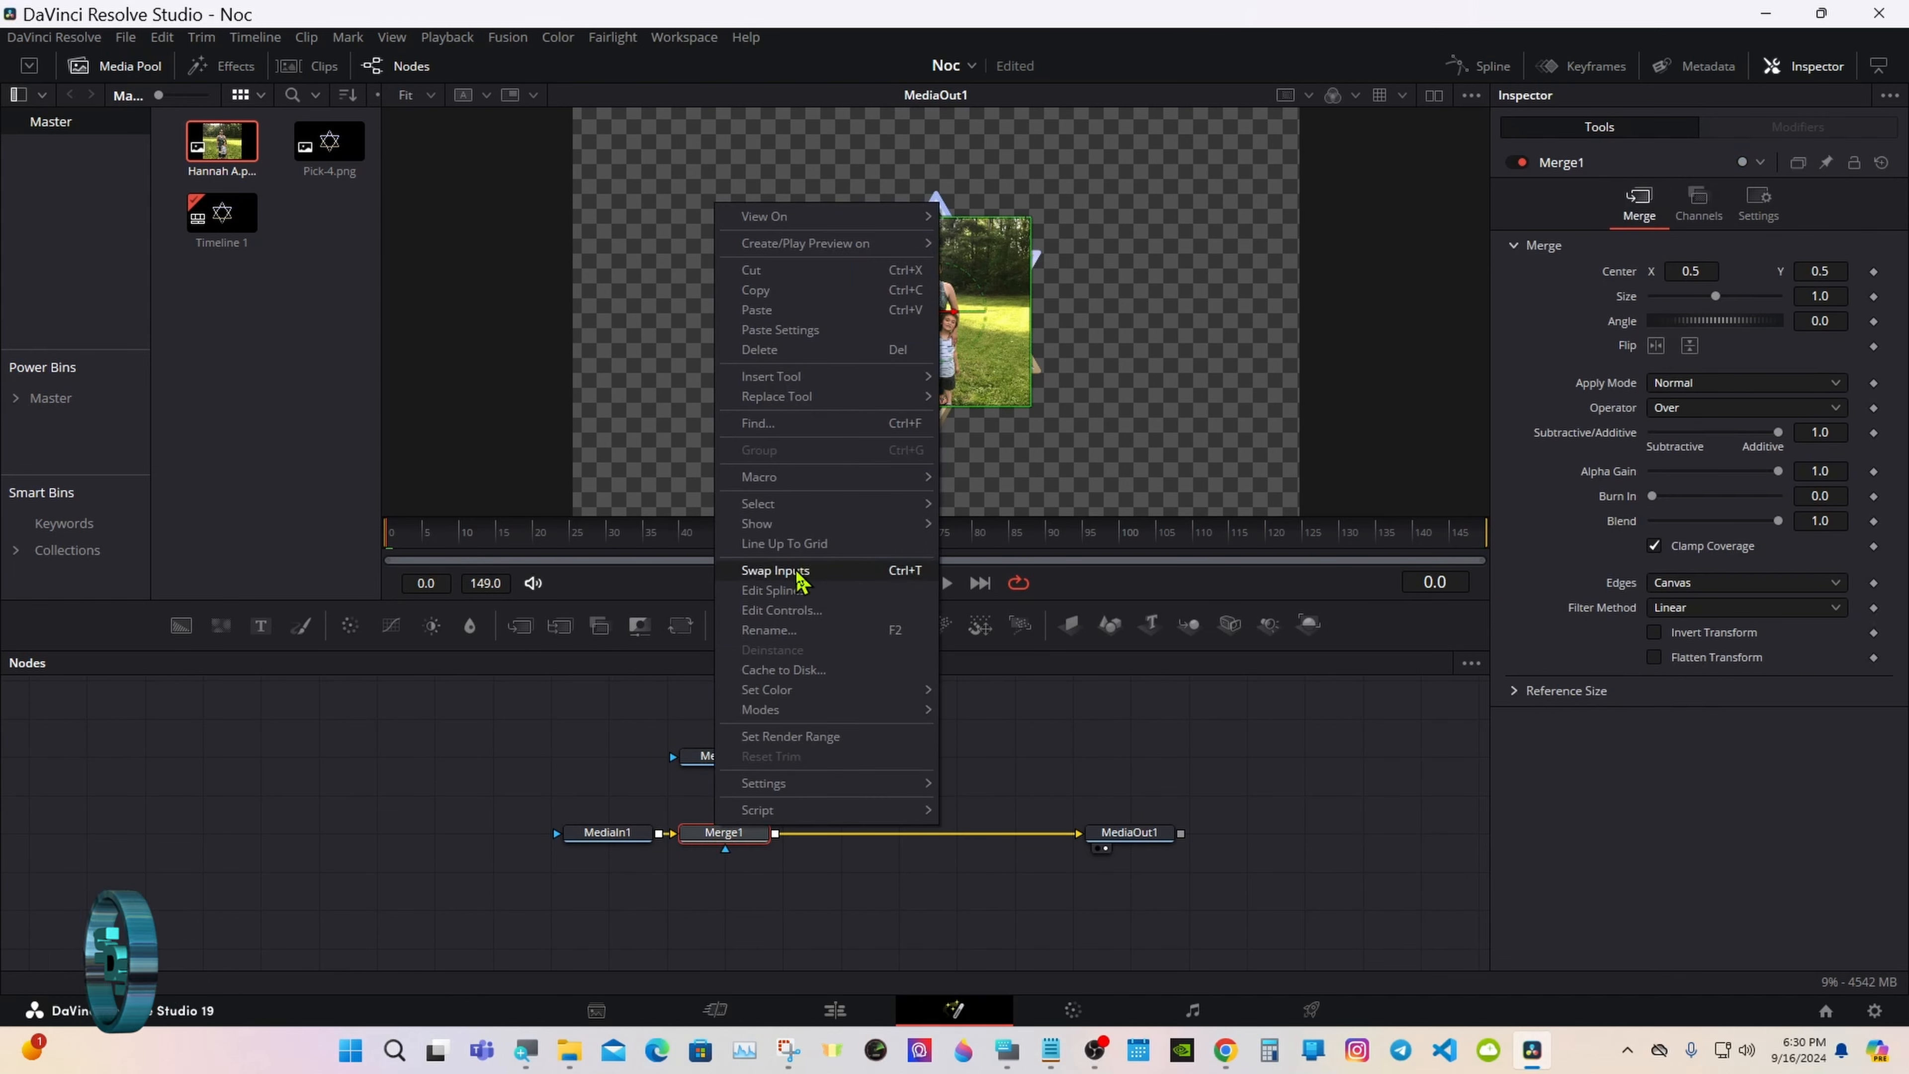
click(775, 571)
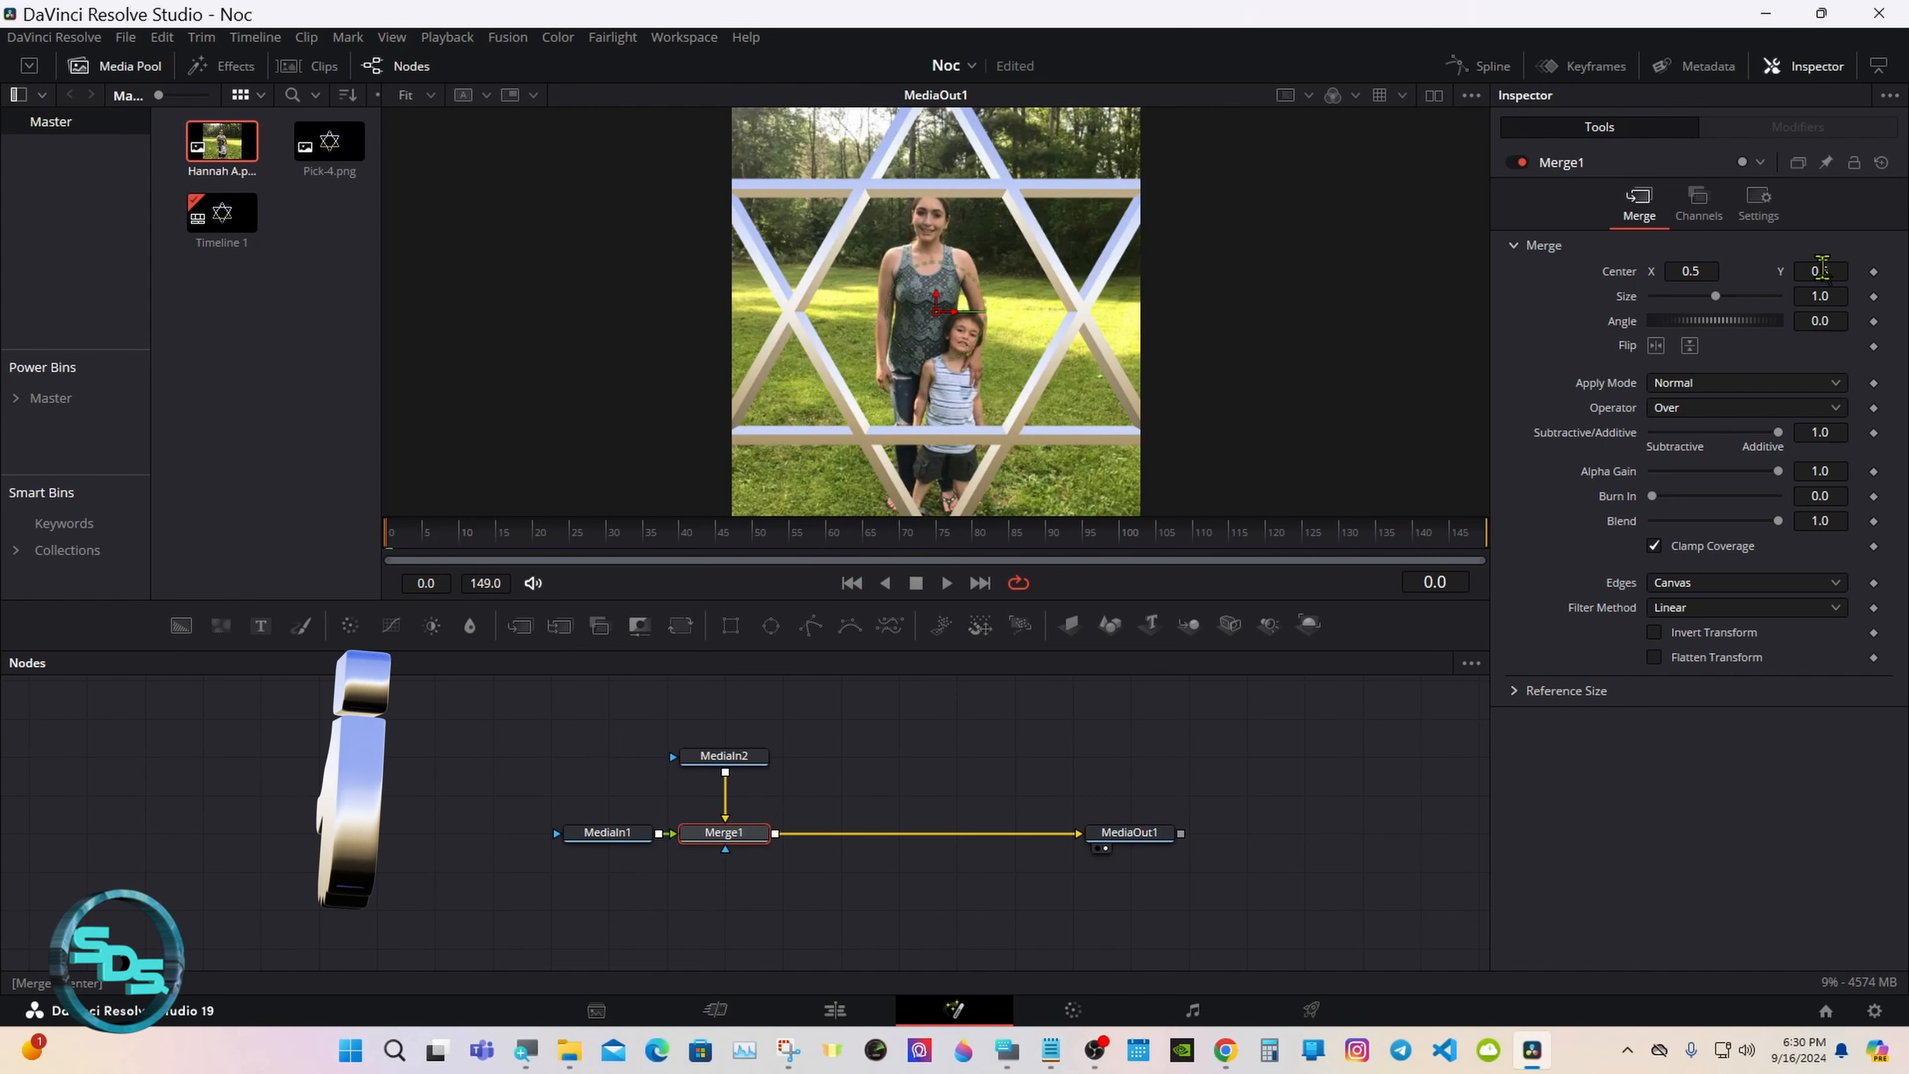
drag(1832, 269, 1824, 270)
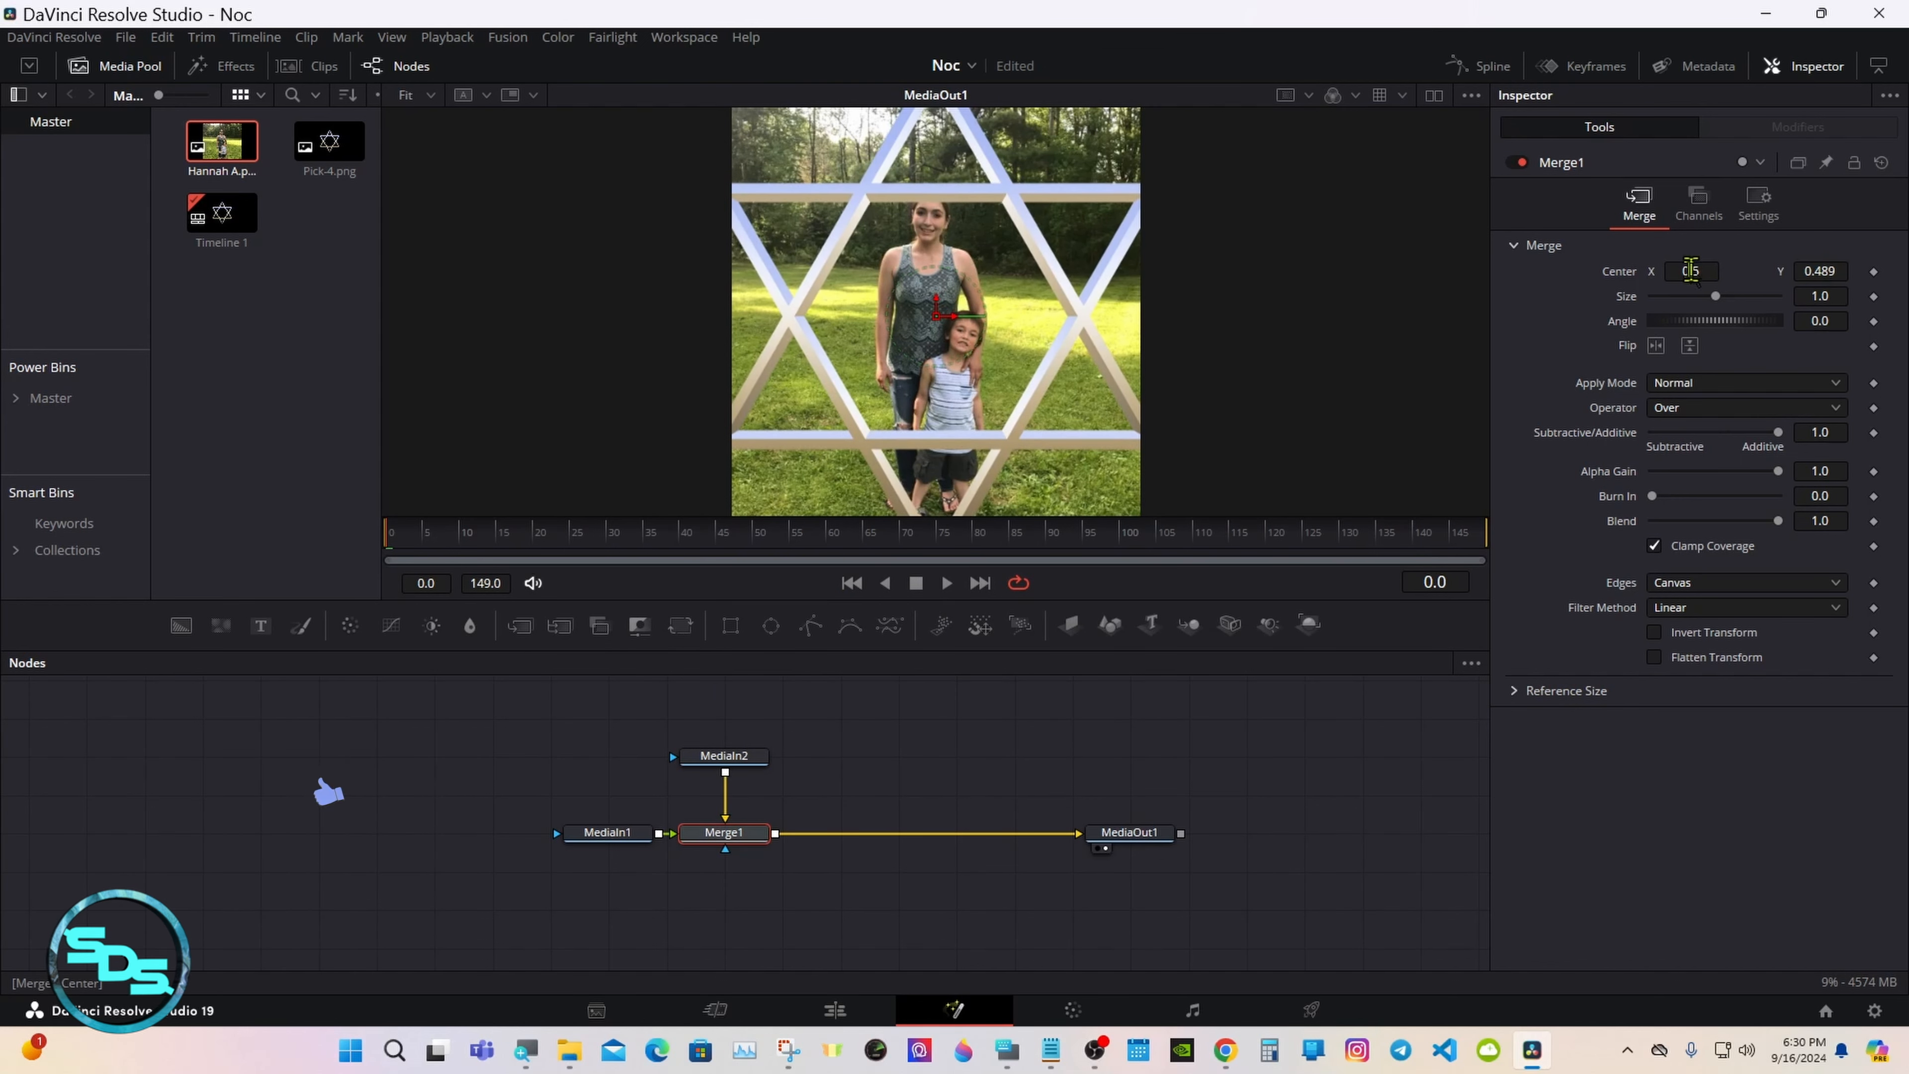
double_click(1617, 273)
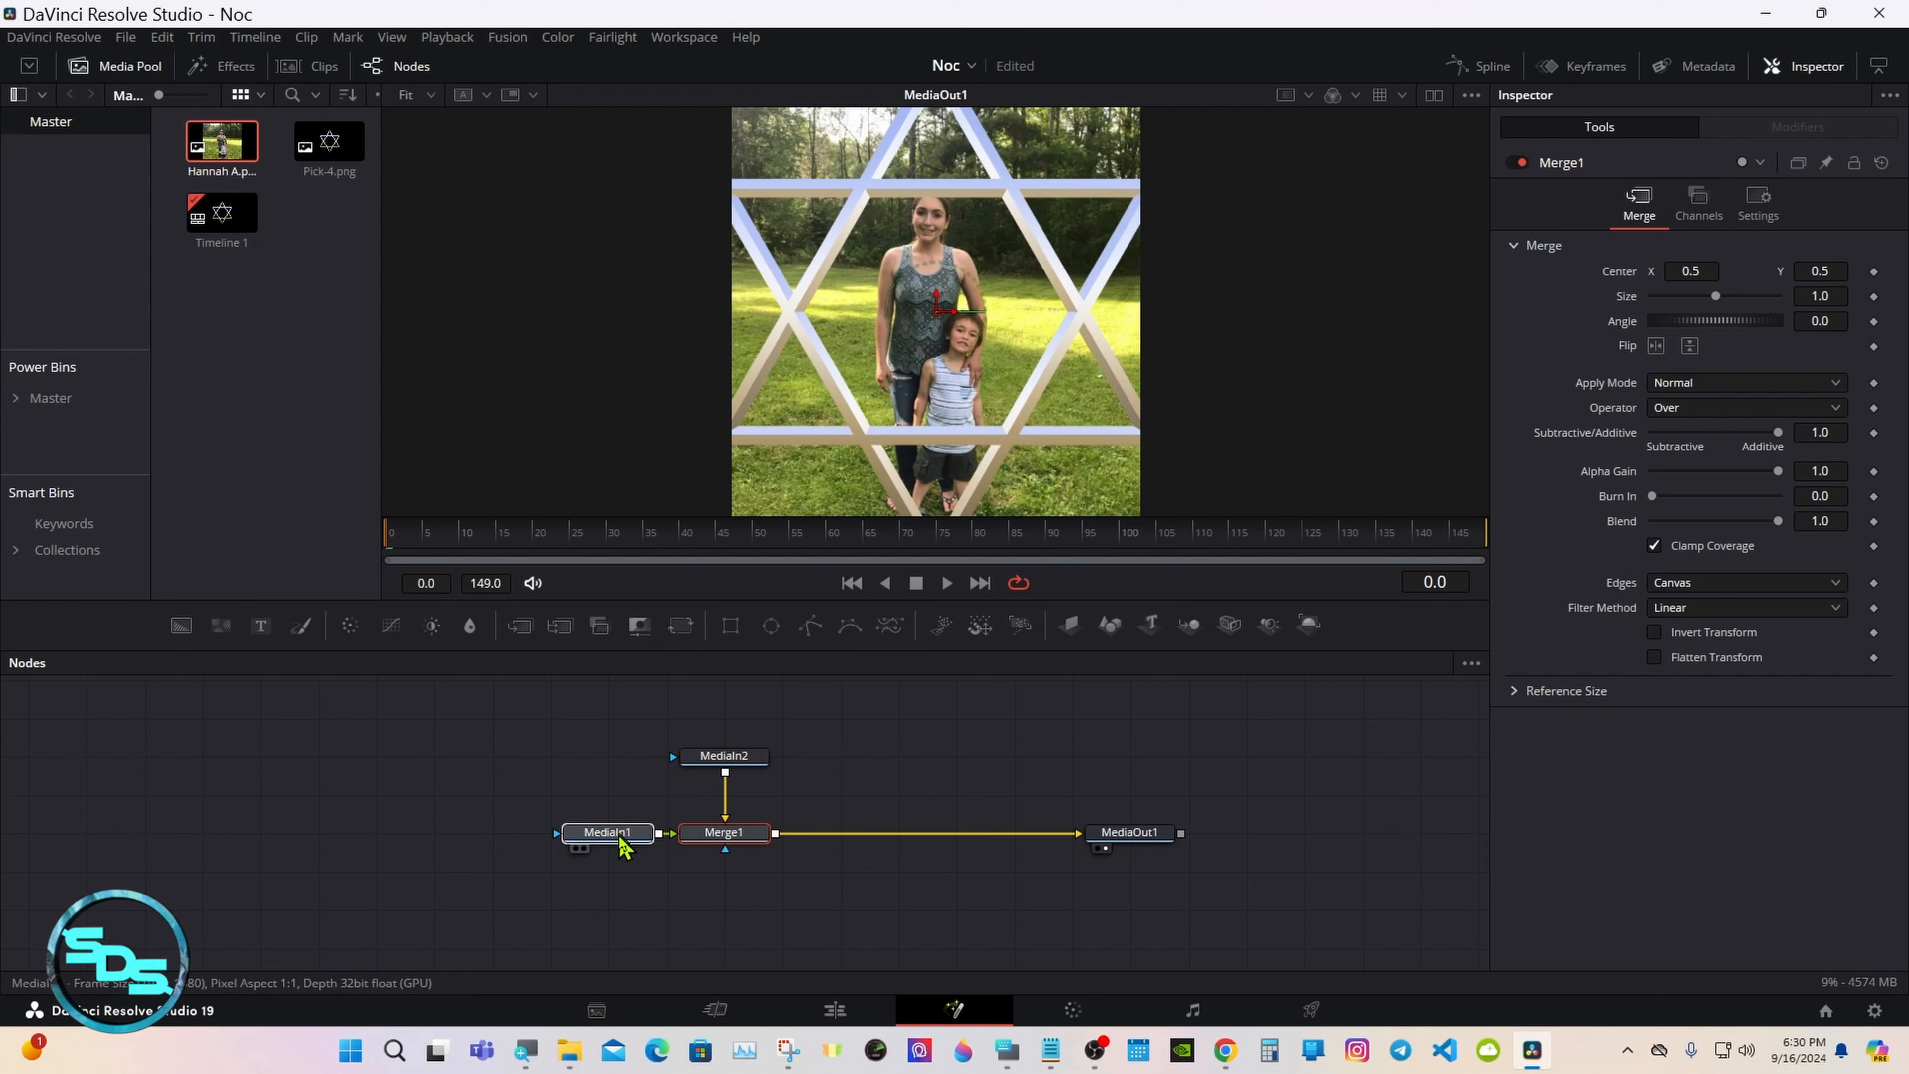
- Insert a Transform node between MediaIn2 and Merge1, setting the photo's Size to 0.81 and Center Y to 0.477
drag(622, 845, 597, 836)
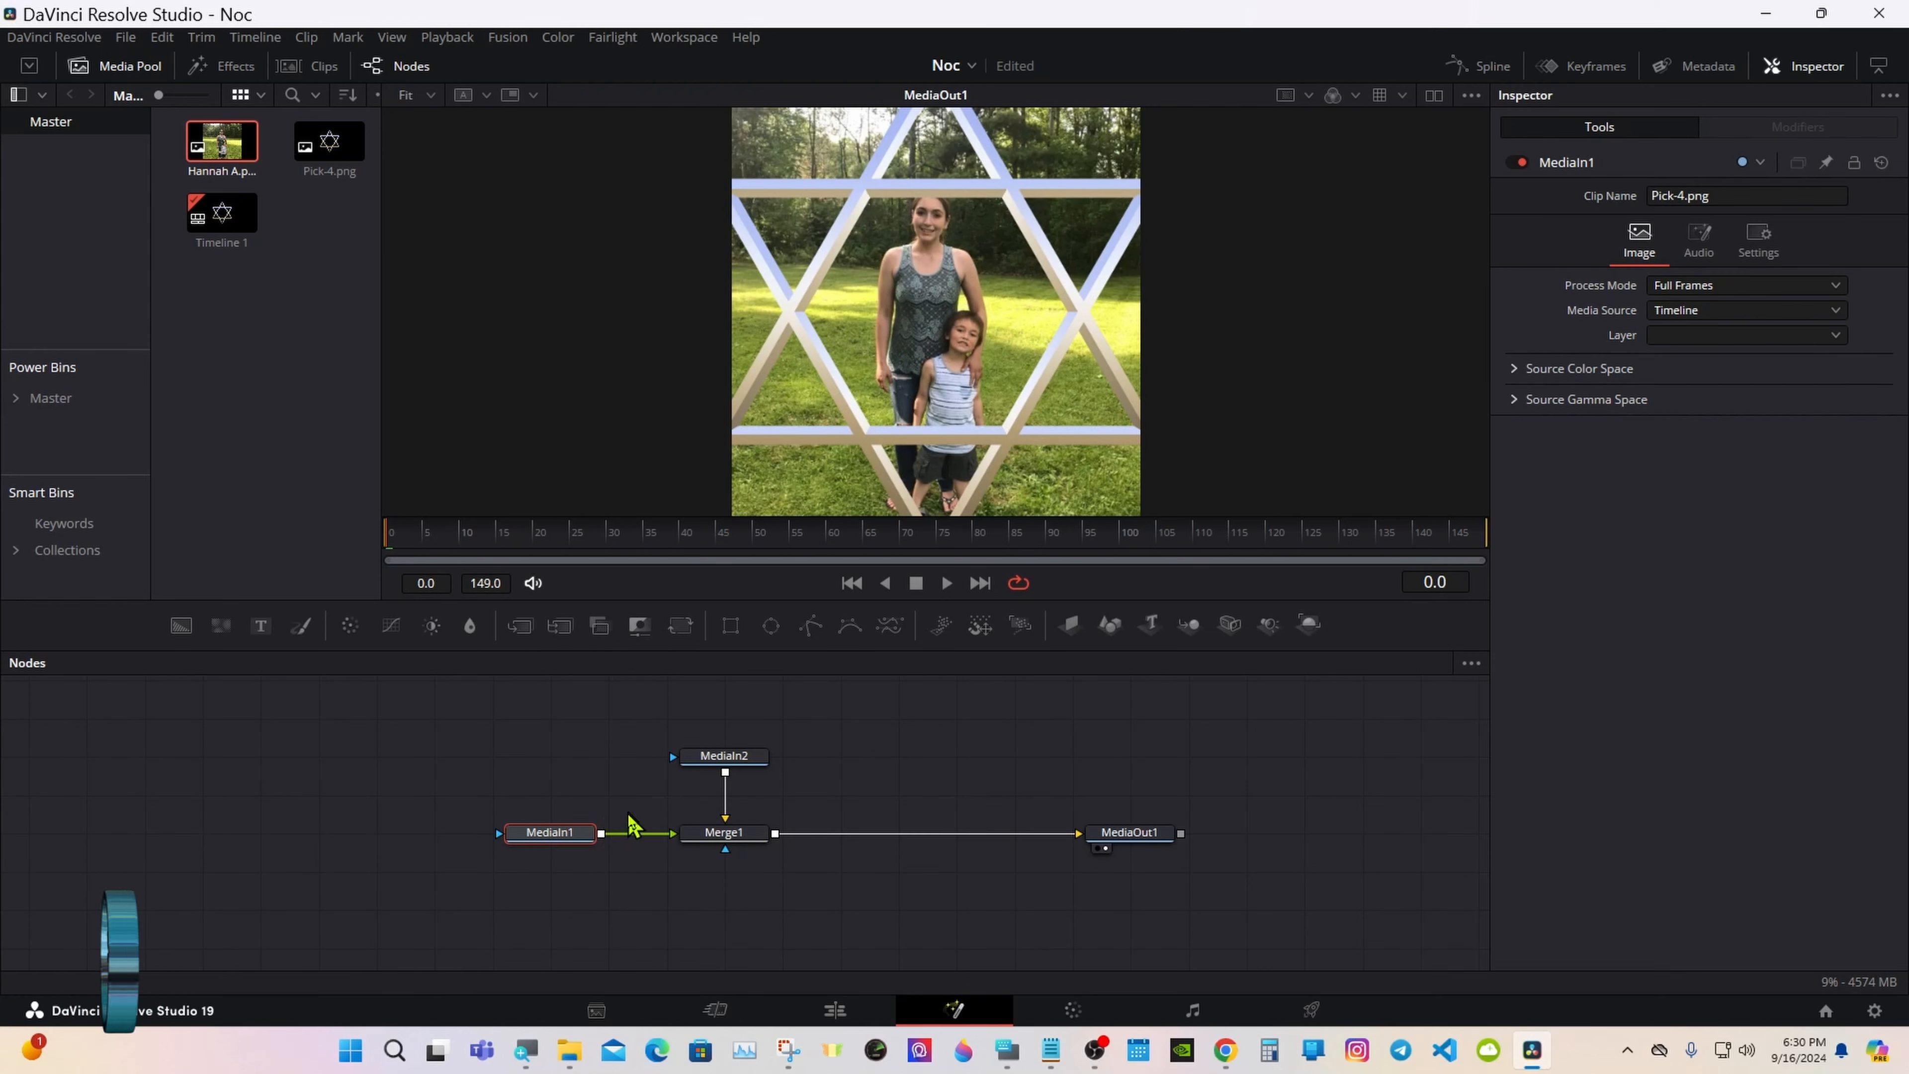
click(730, 758)
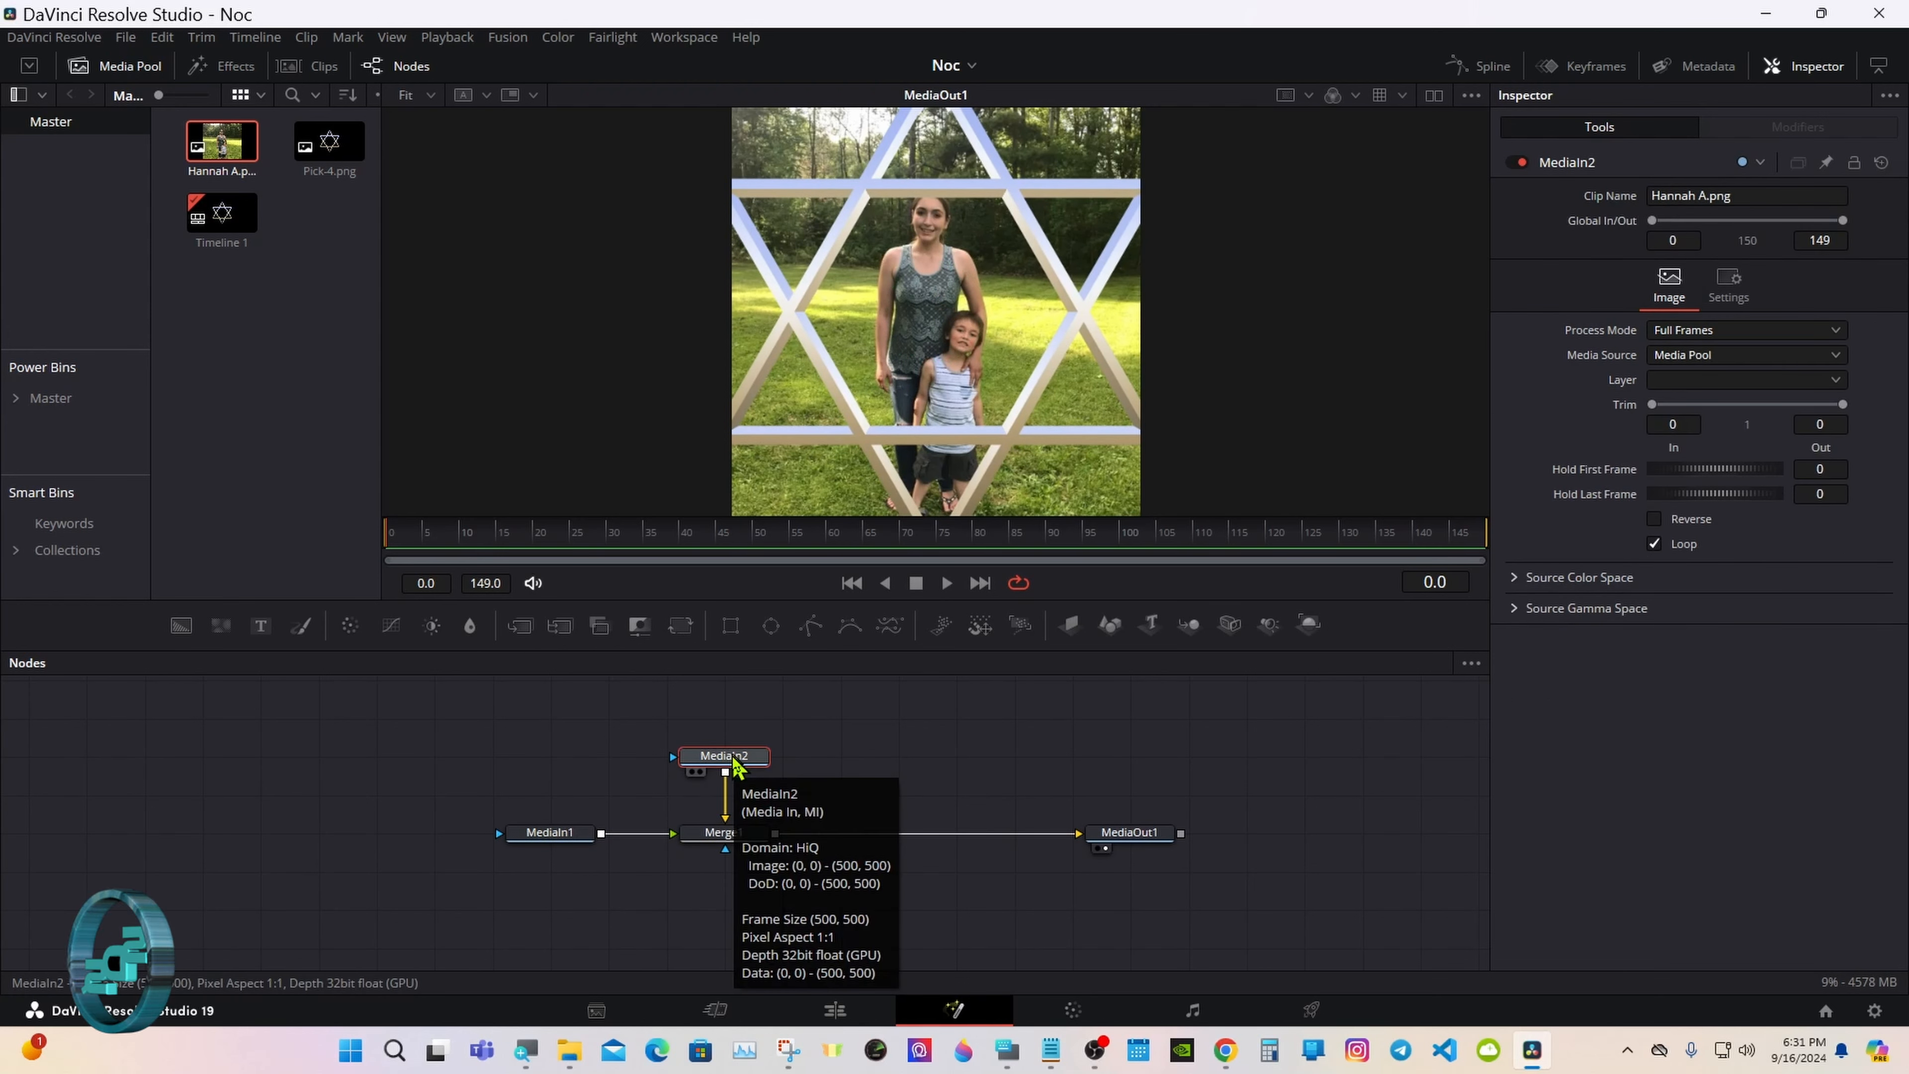
click(680, 624)
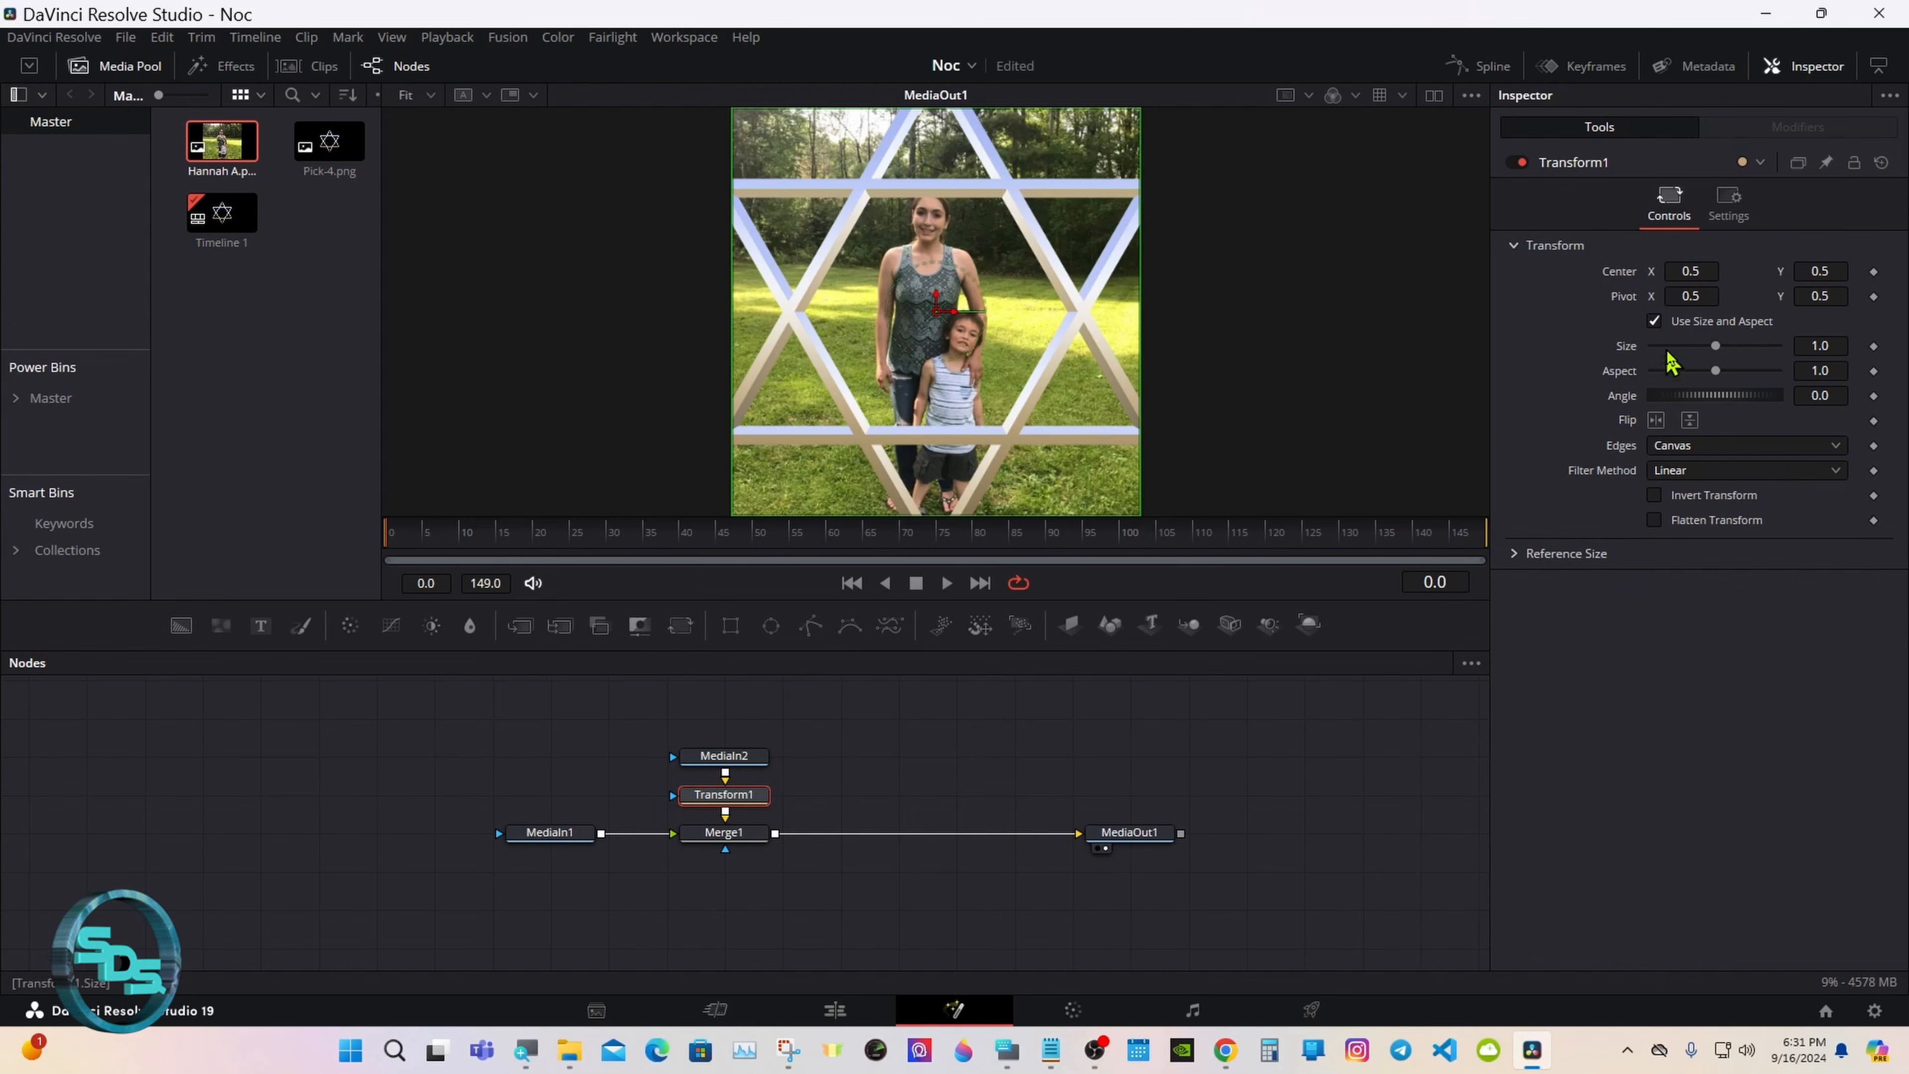
drag(1715, 346, 1704, 346)
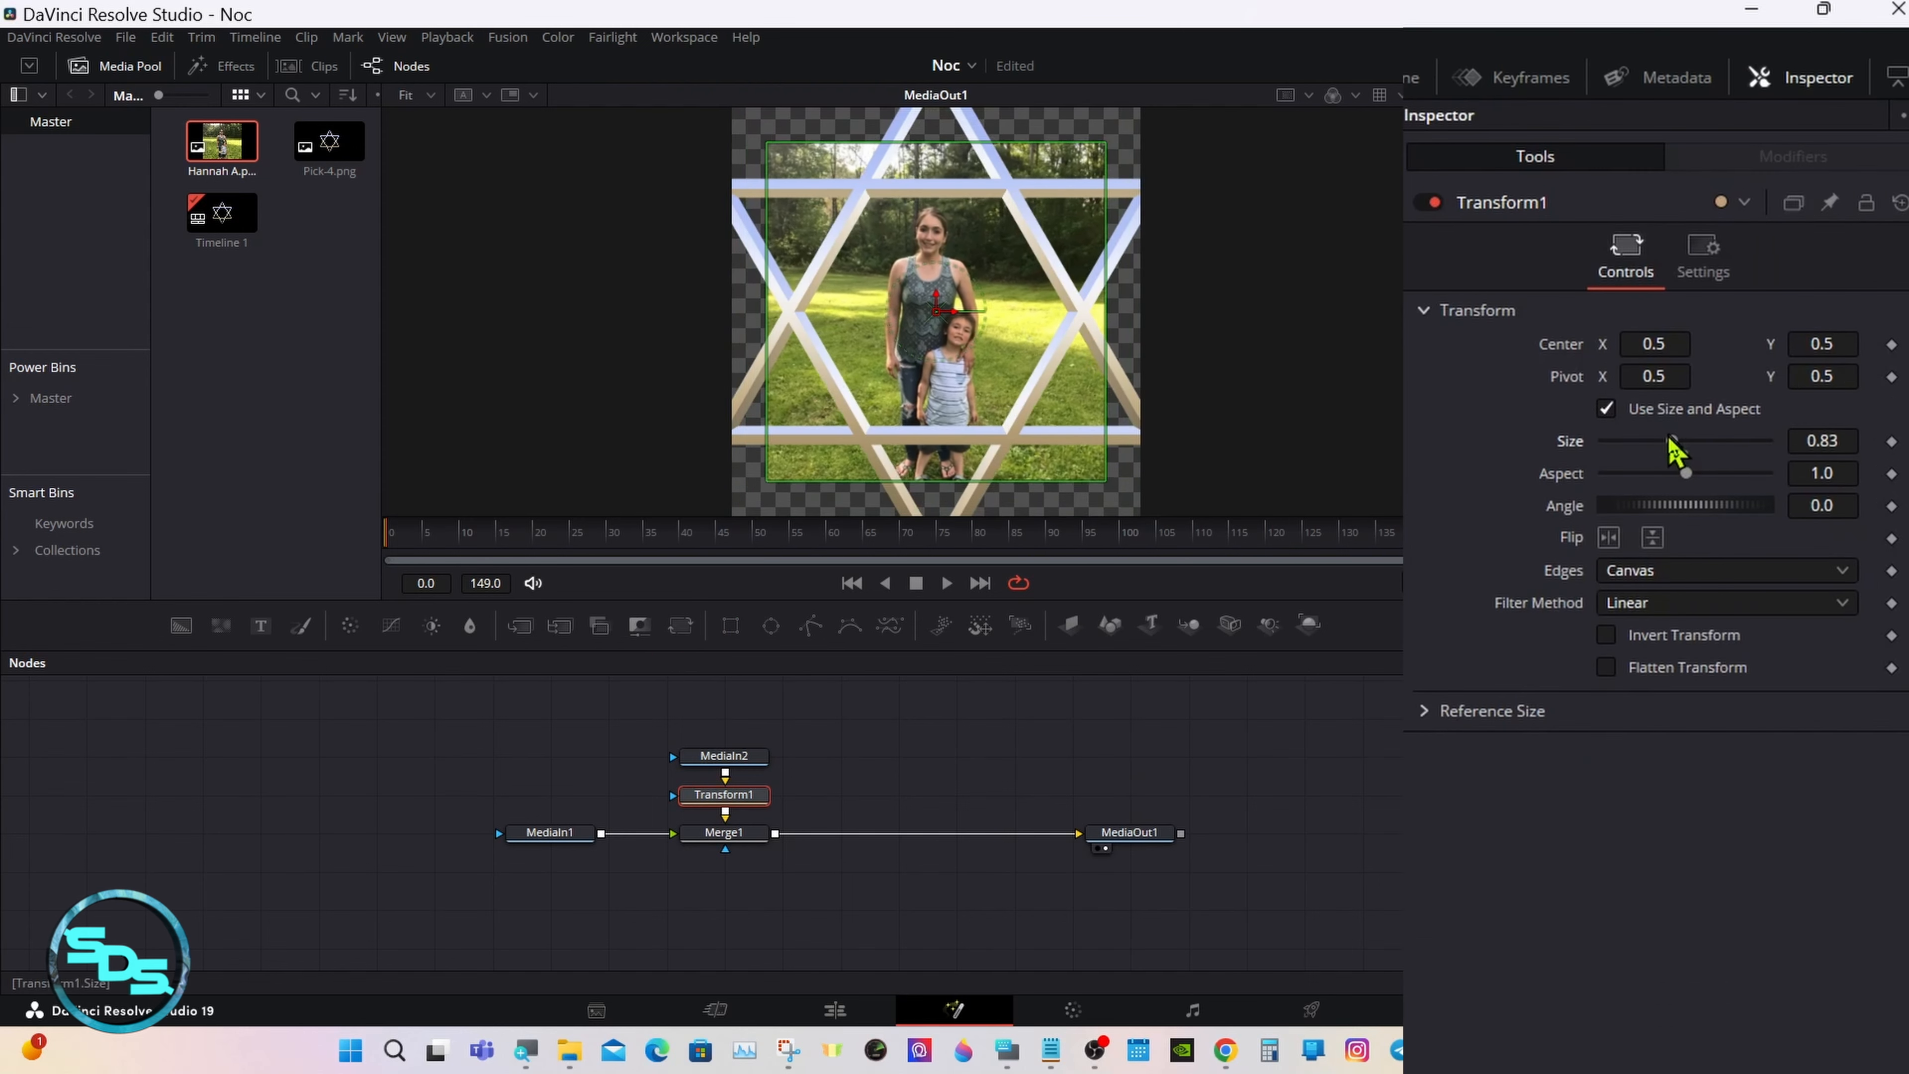
drag(1673, 450, 1670, 445)
drag(1840, 344, 1838, 354)
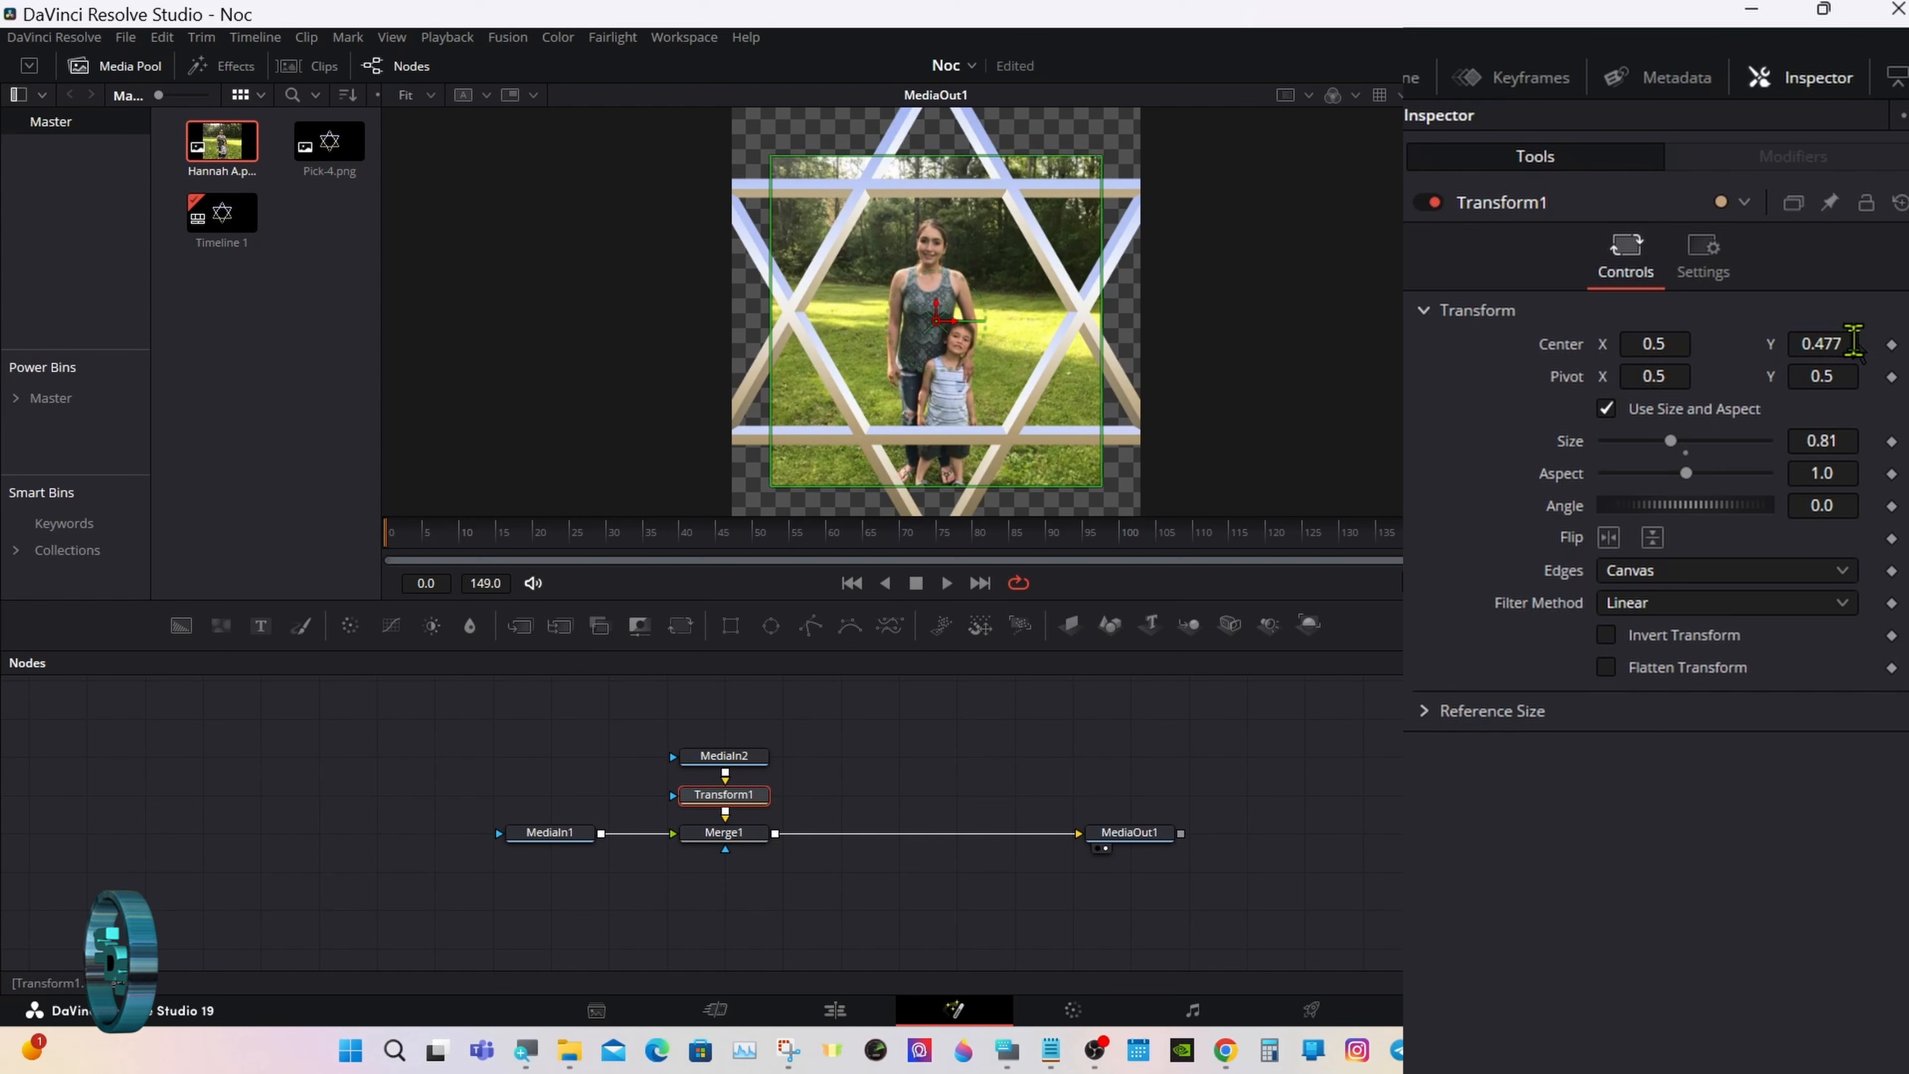
- Add a Polygon mask node above the merge and trace the star's inner hexagon with a closed six-point shape
click(906, 716)
drag(814, 642, 840, 720)
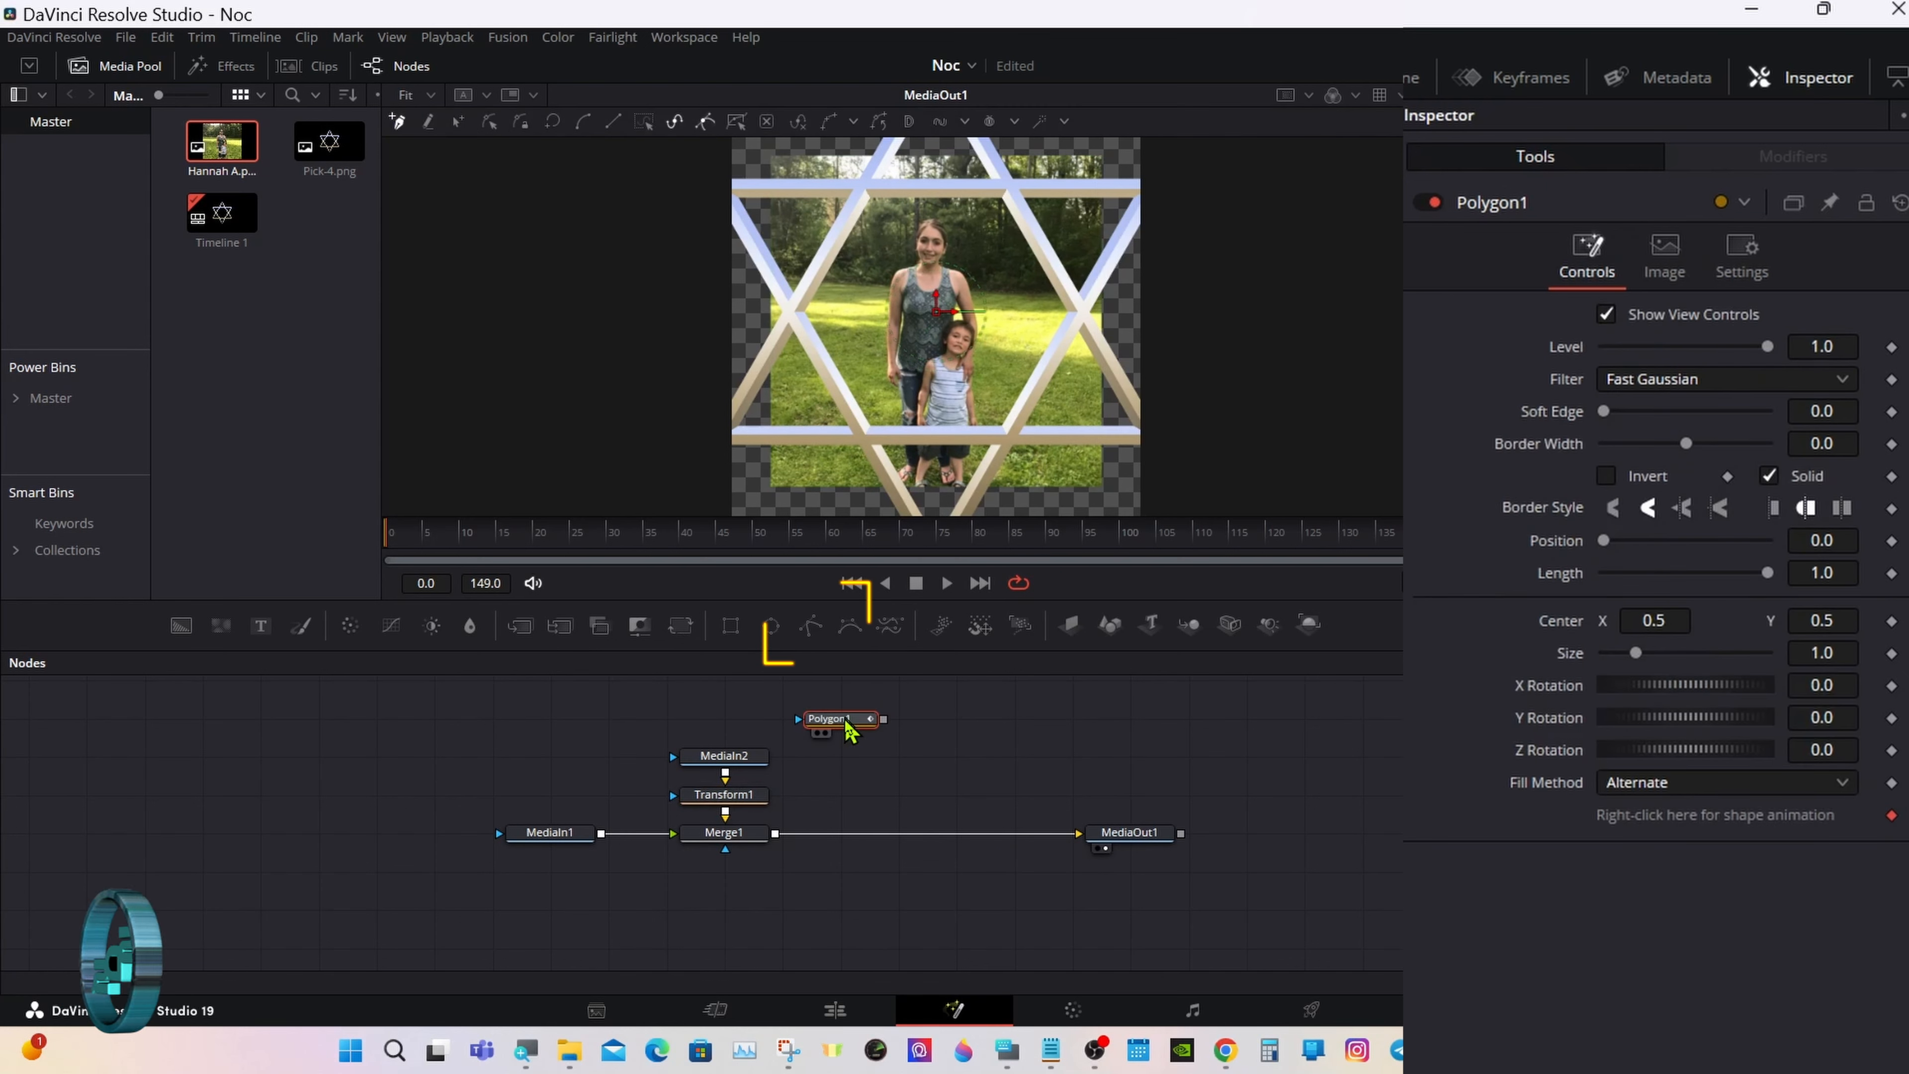
click(787, 311)
click(861, 185)
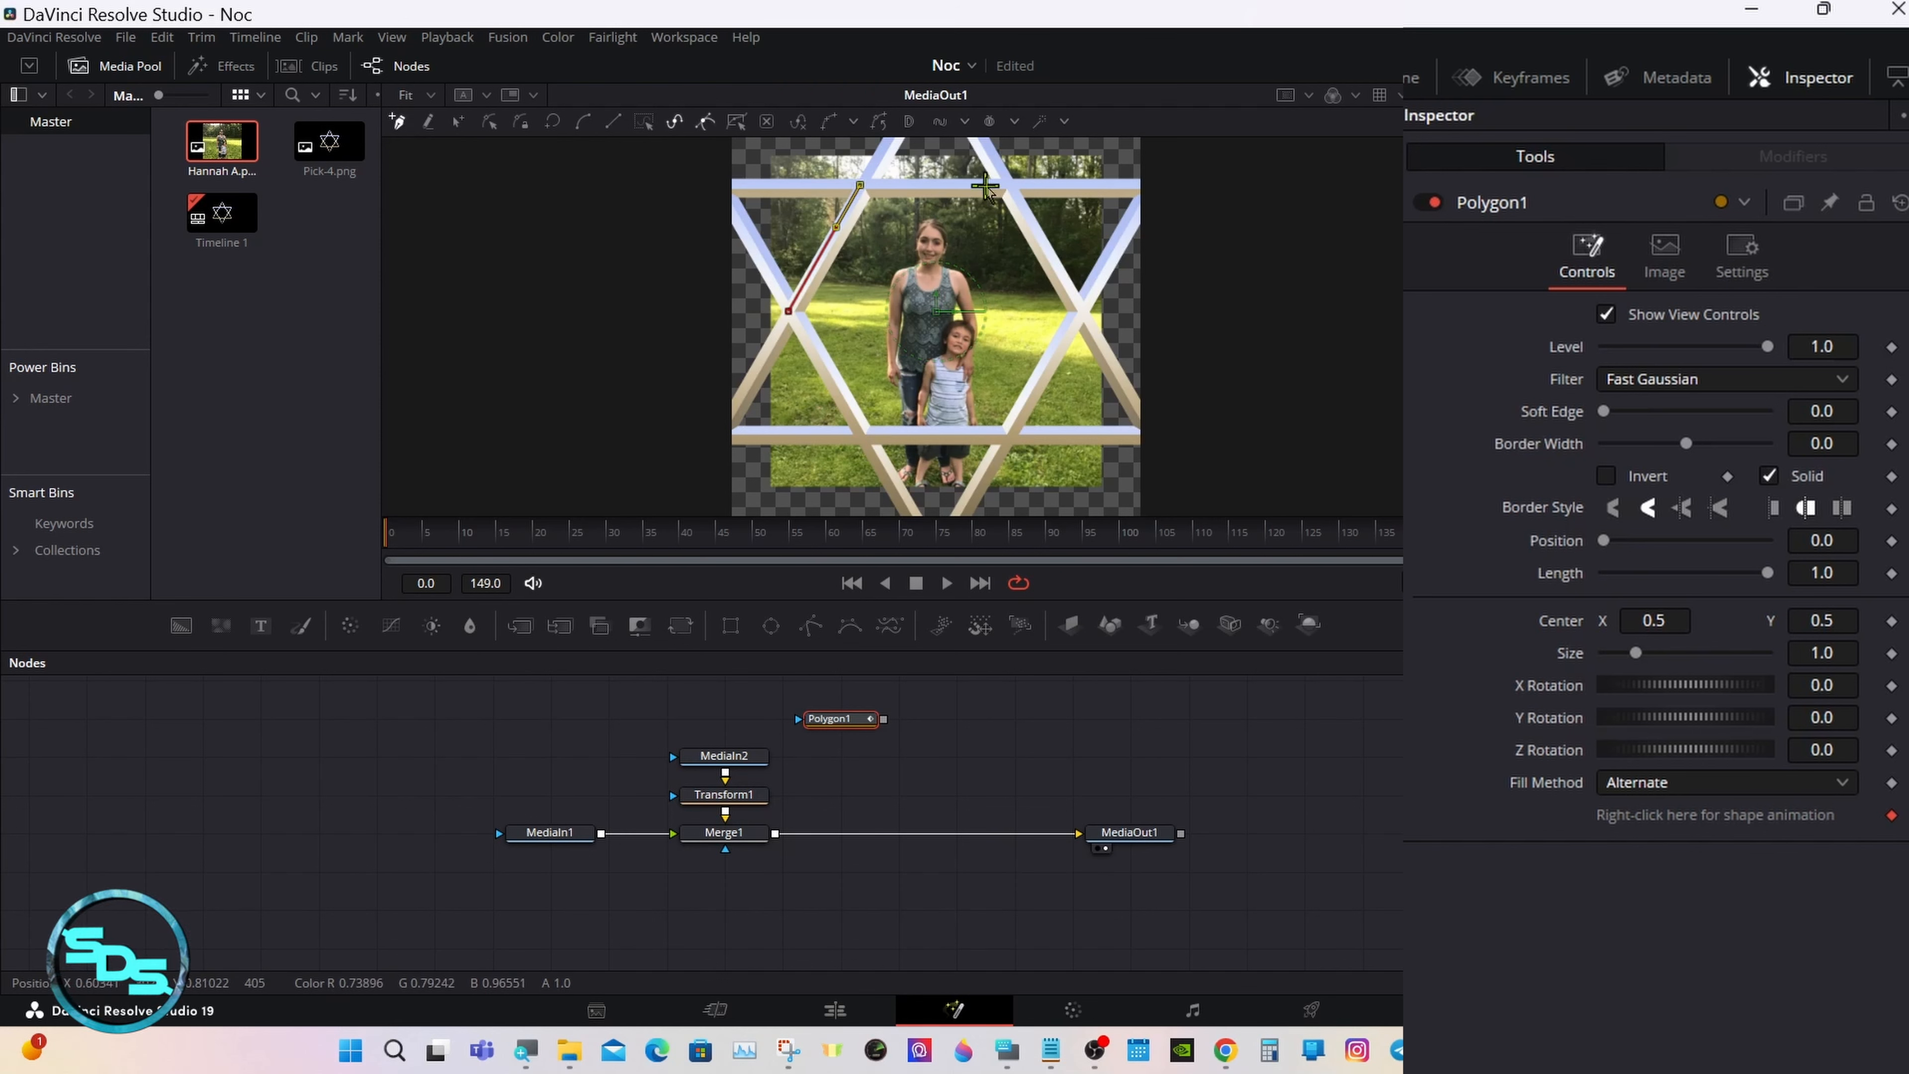
click(1007, 185)
click(1085, 310)
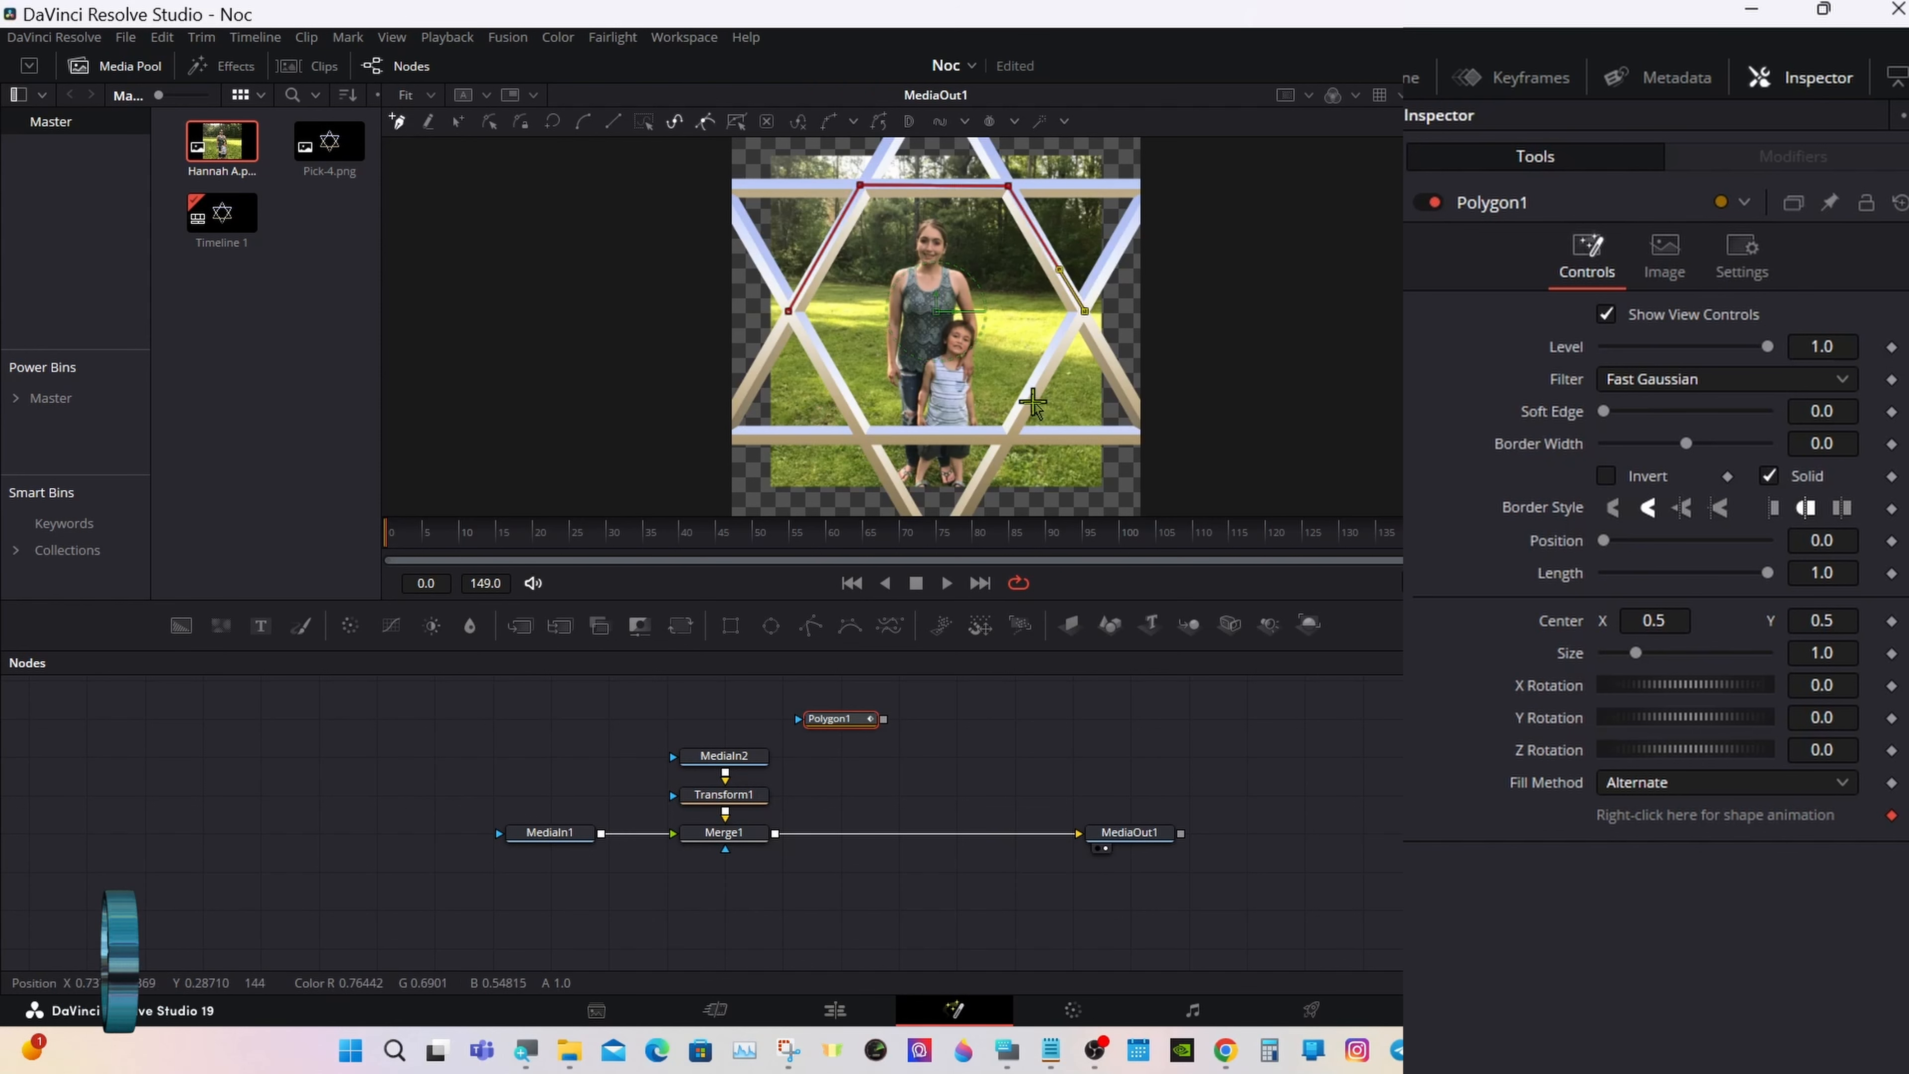
click(1008, 437)
click(864, 437)
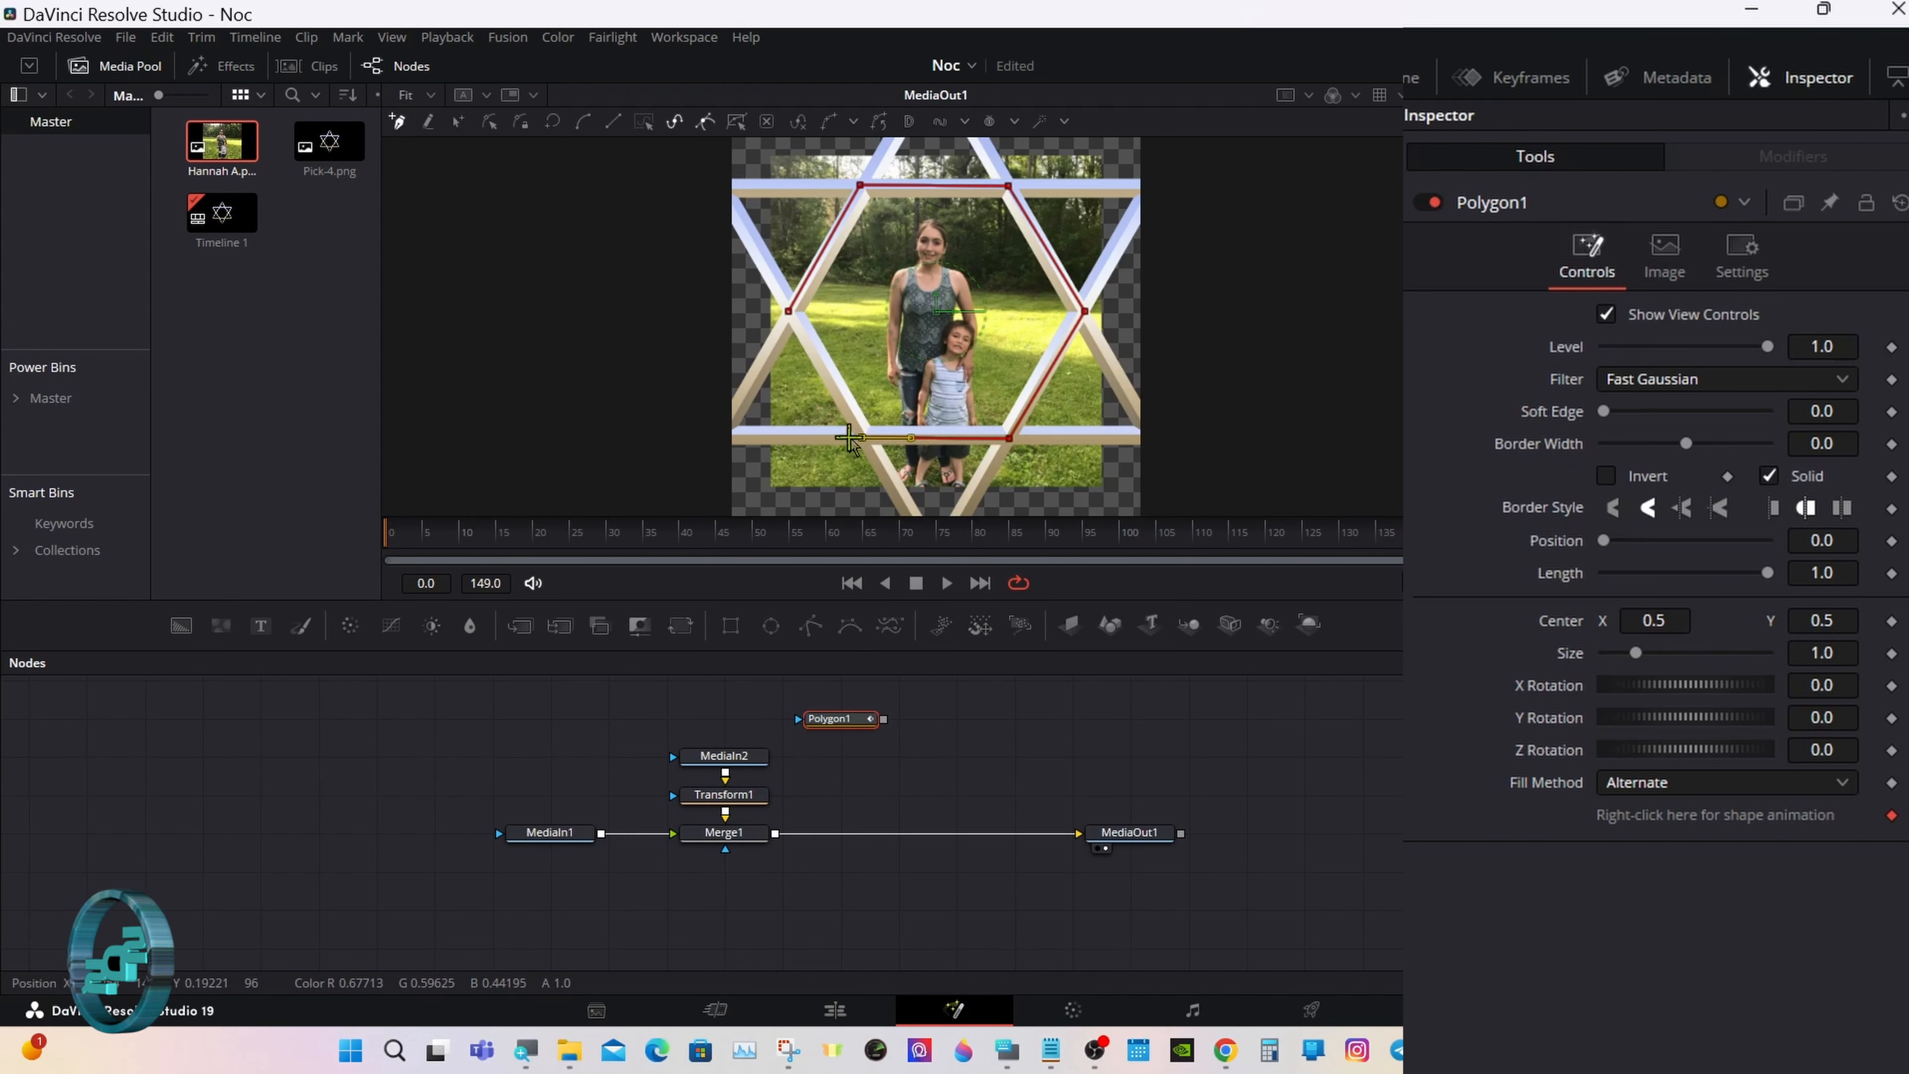
click(787, 311)
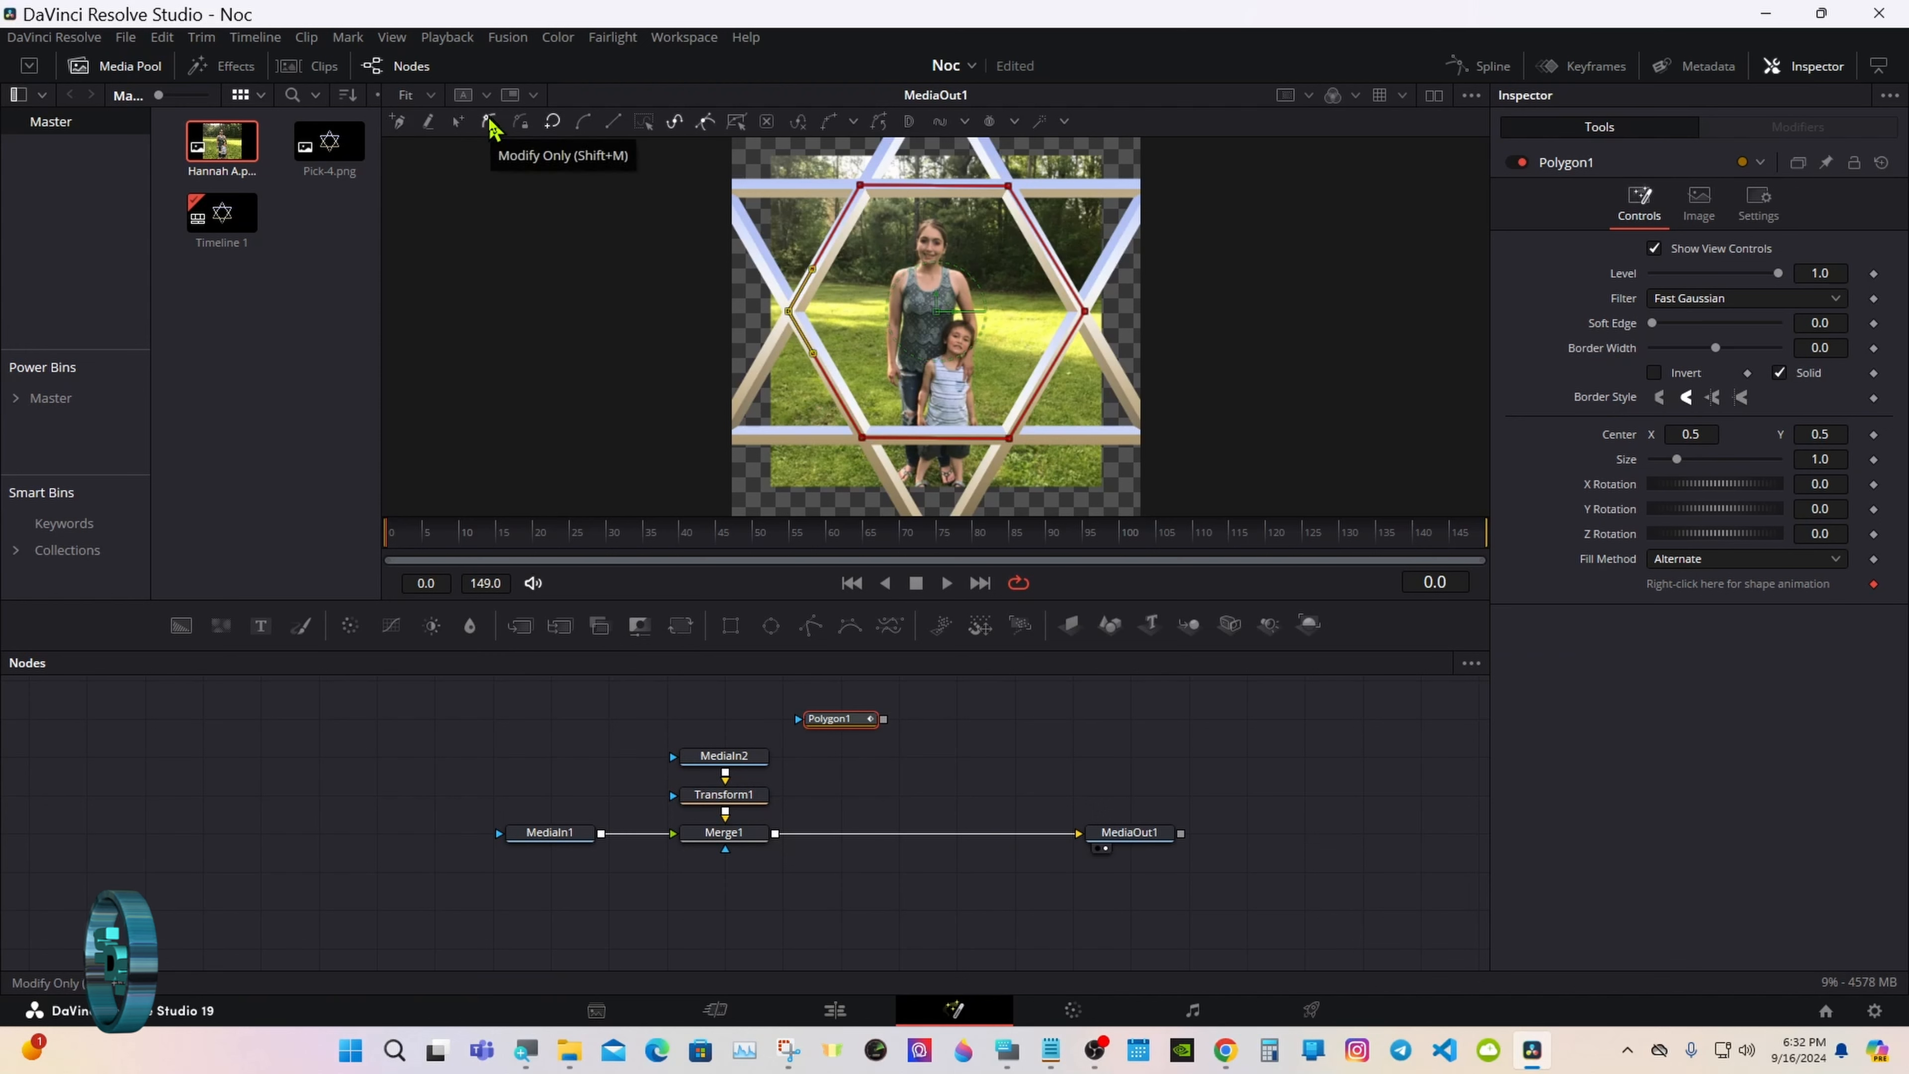
- Connect Polygon1 to MediaIn2 as its mask and disconnect MediaIn1 from Merge1 so only the photo feeds the output
drag(850, 706, 685, 761)
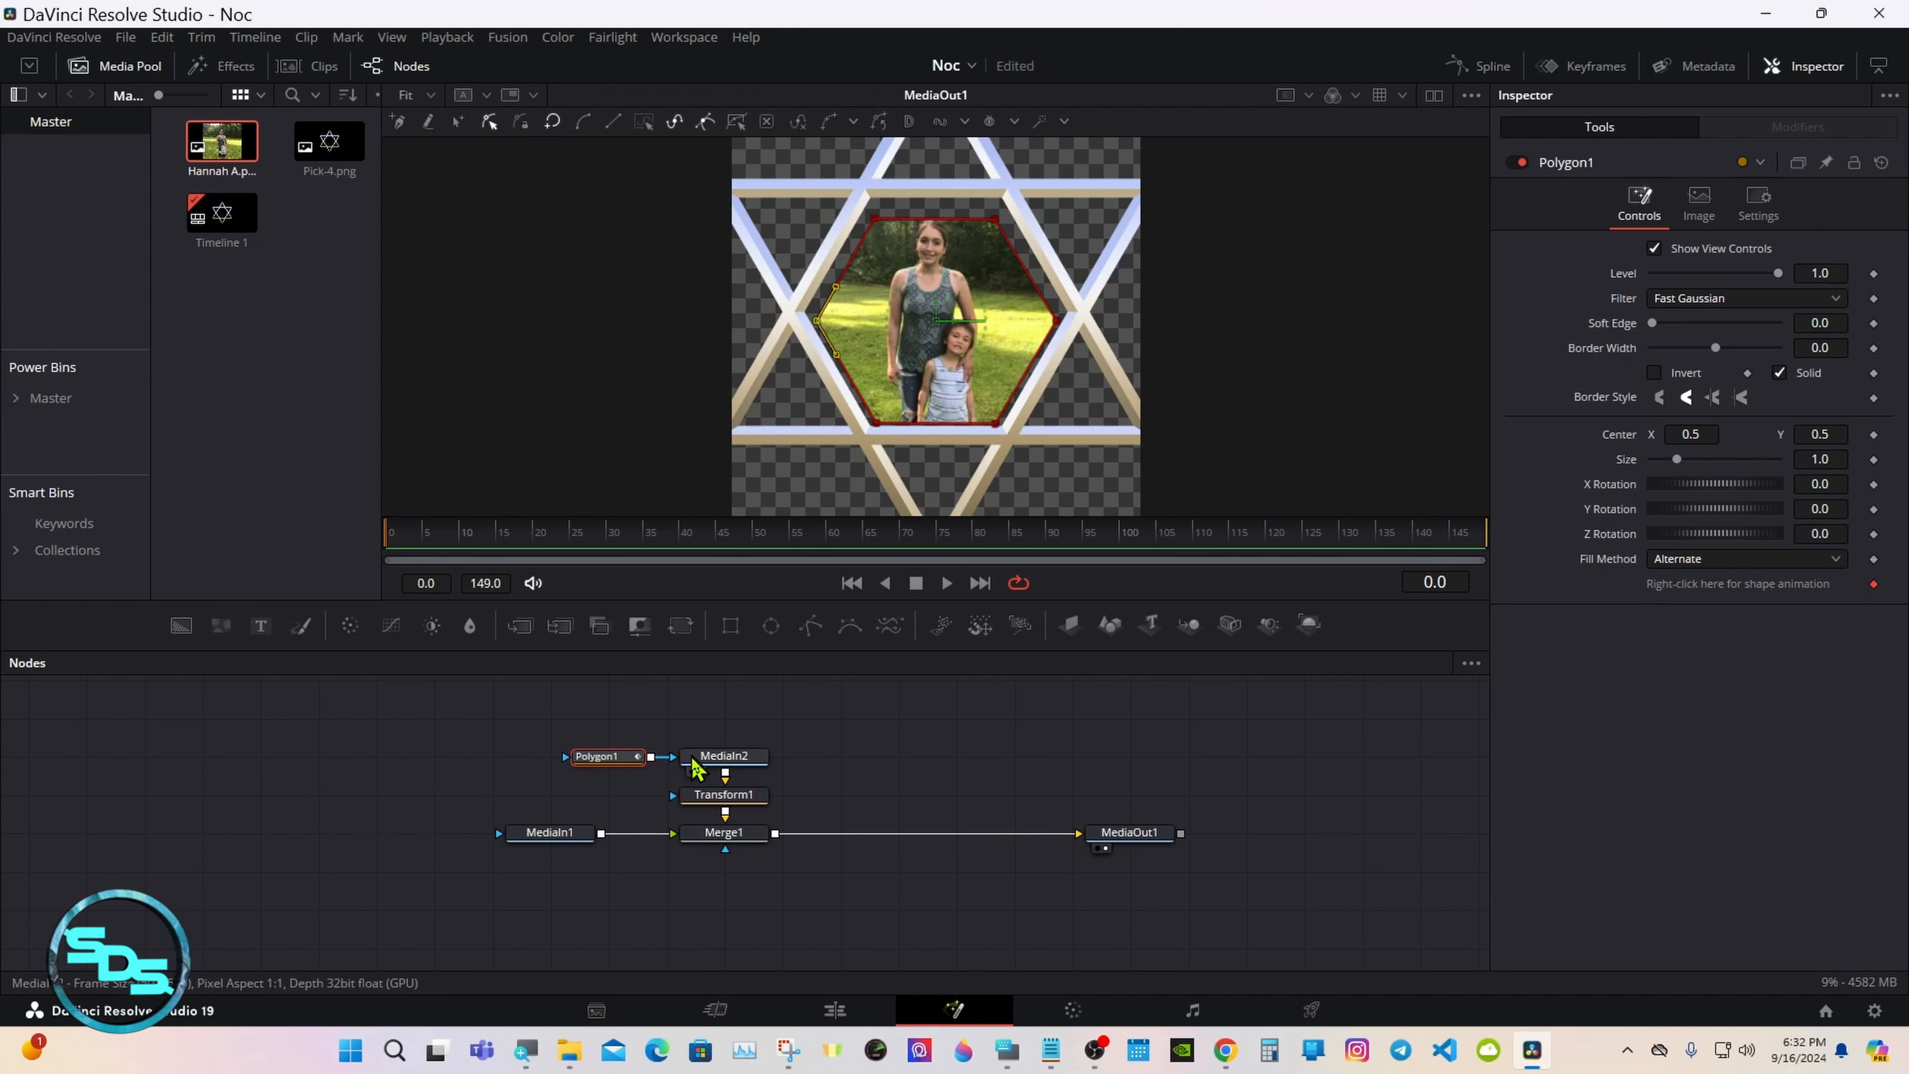
drag(657, 836, 657, 836)
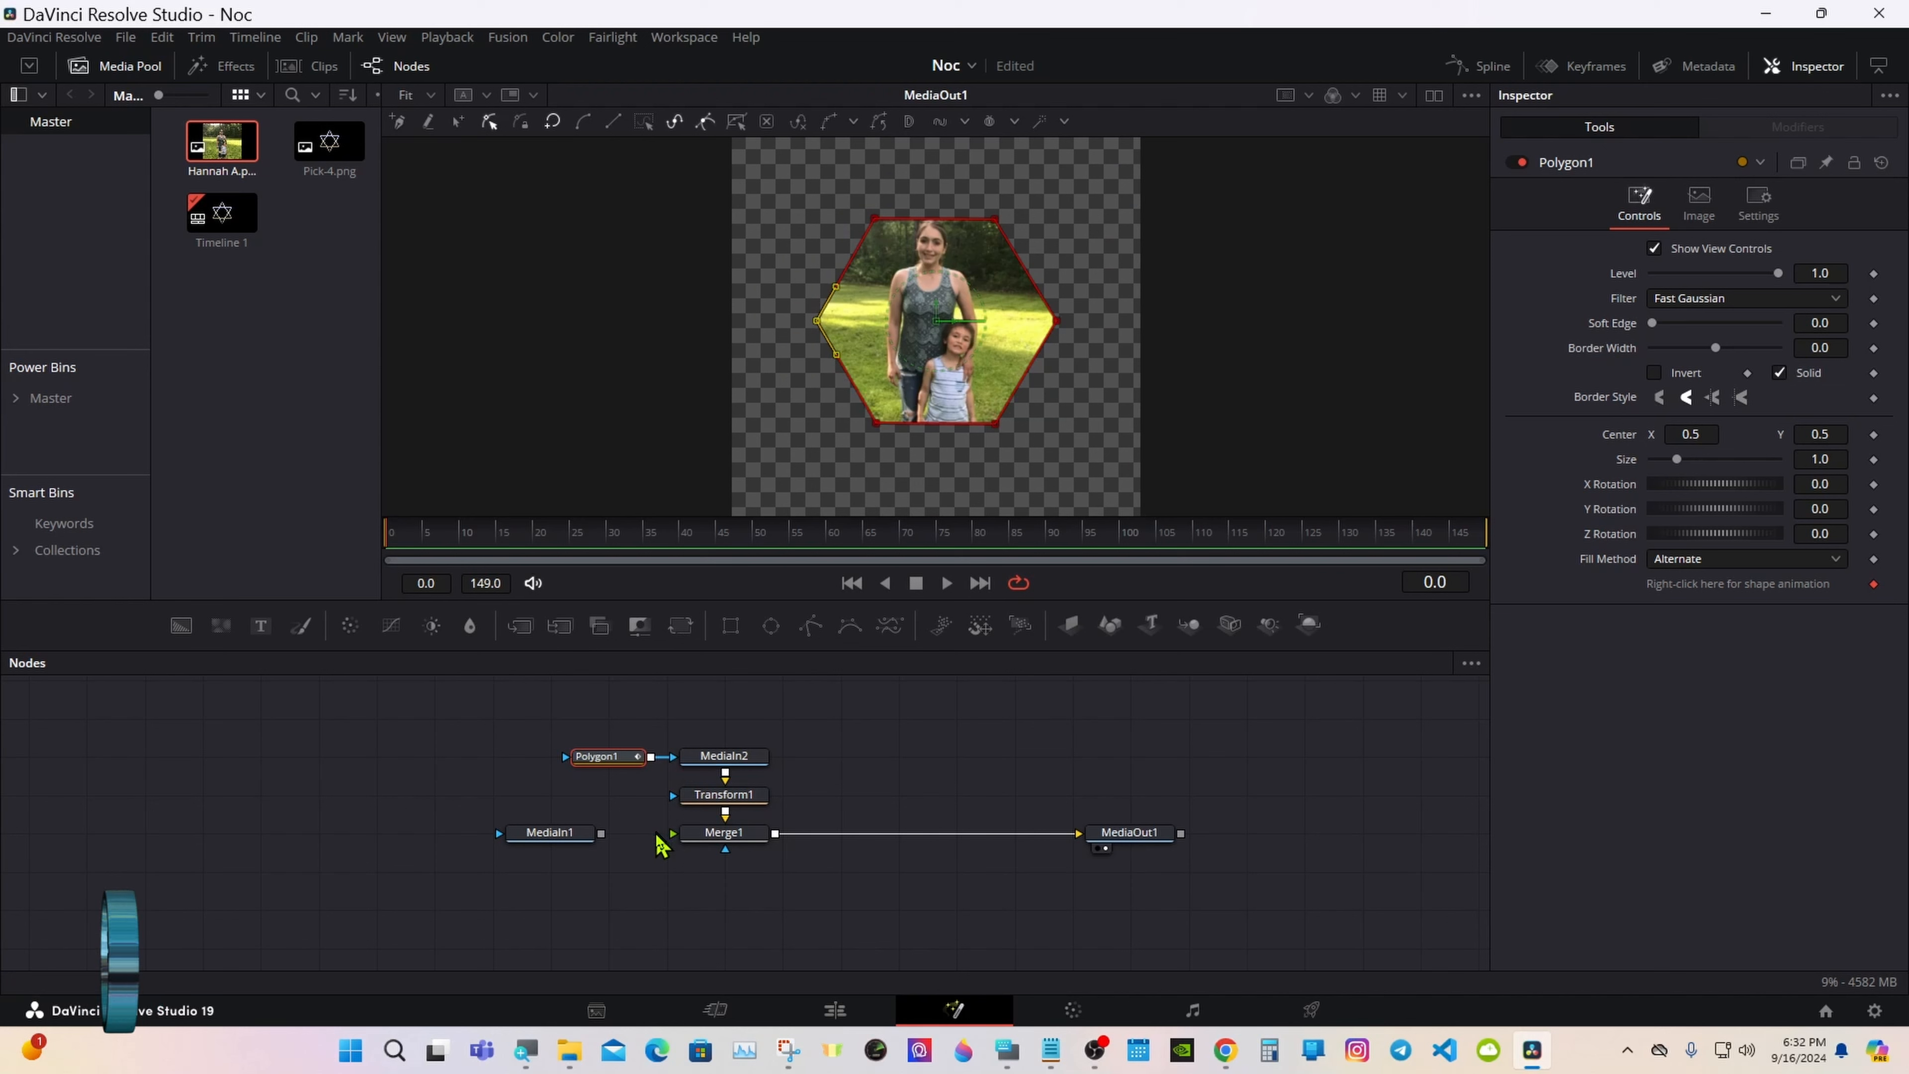
click(962, 708)
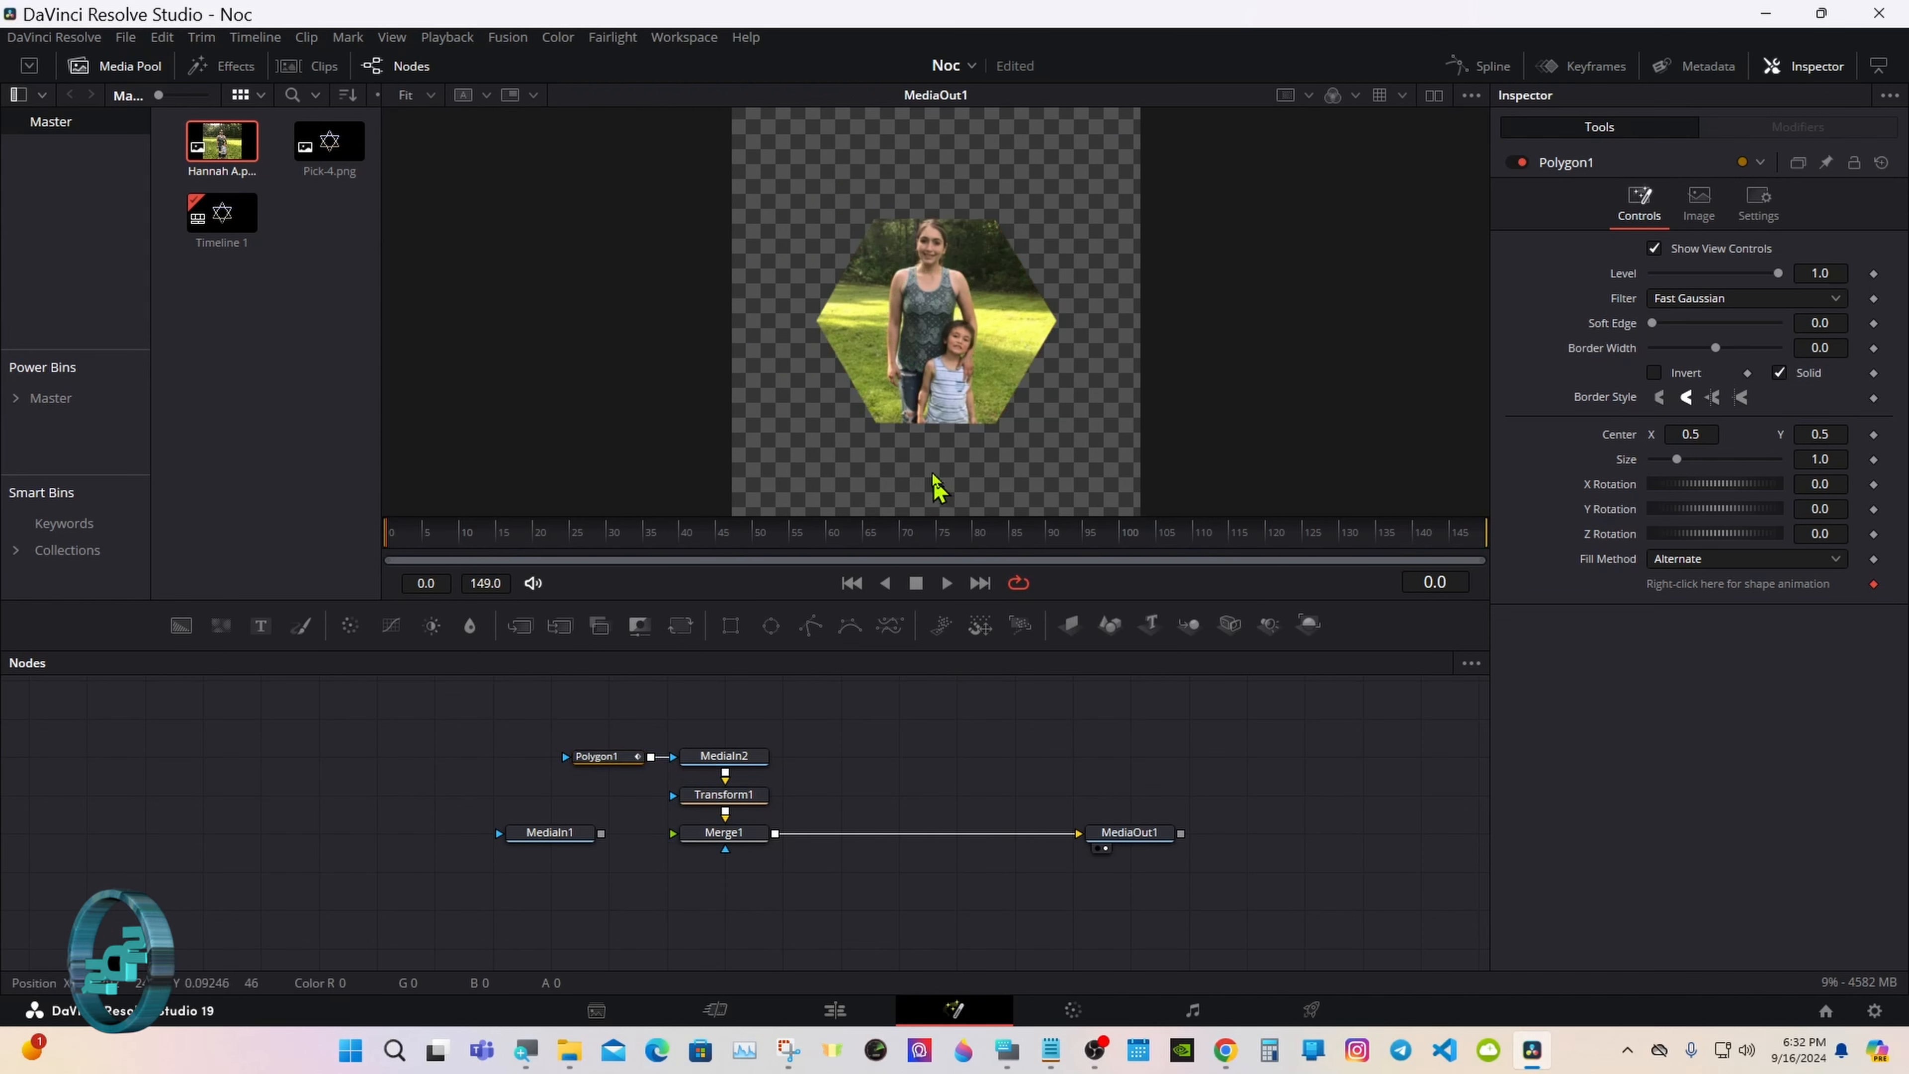
- Start saving the viewer image, naming the file Pick-3.png and choosing PNG Files as the type
right_click(917, 336)
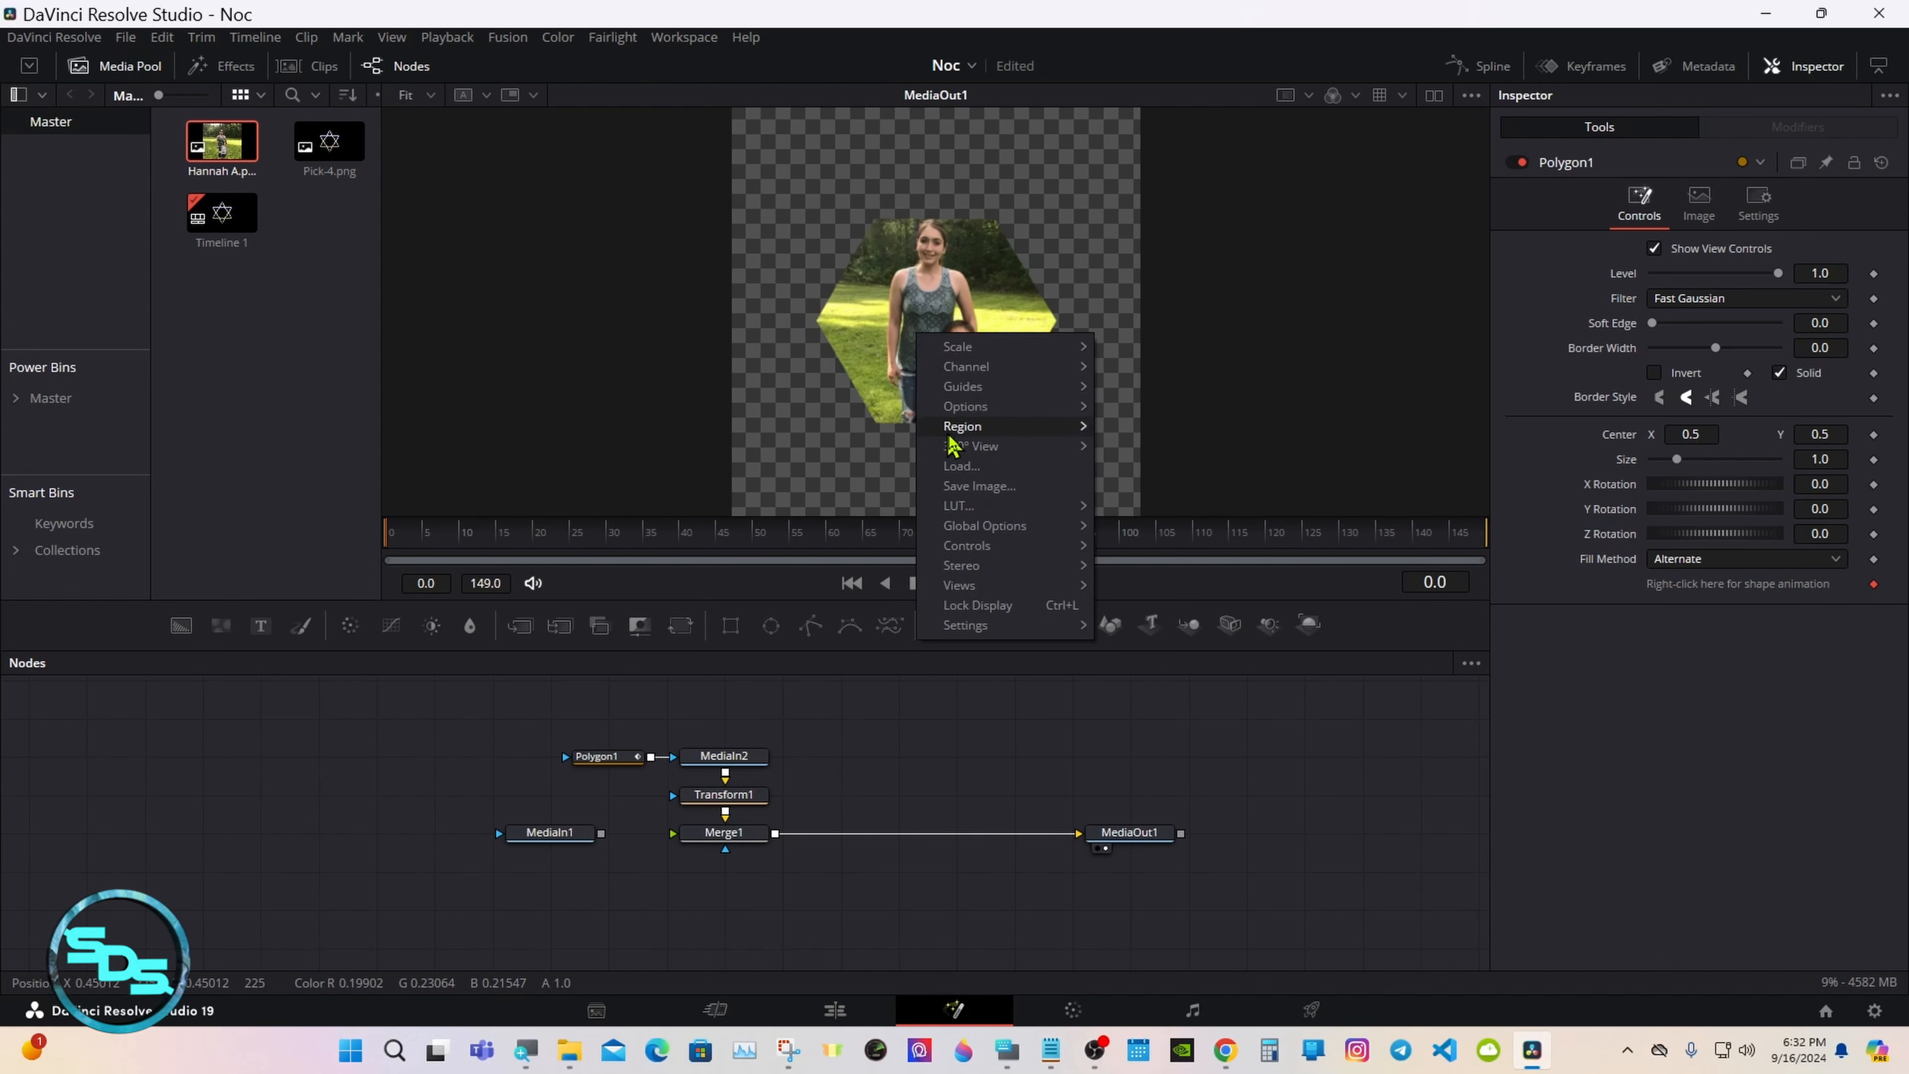
click(975, 485)
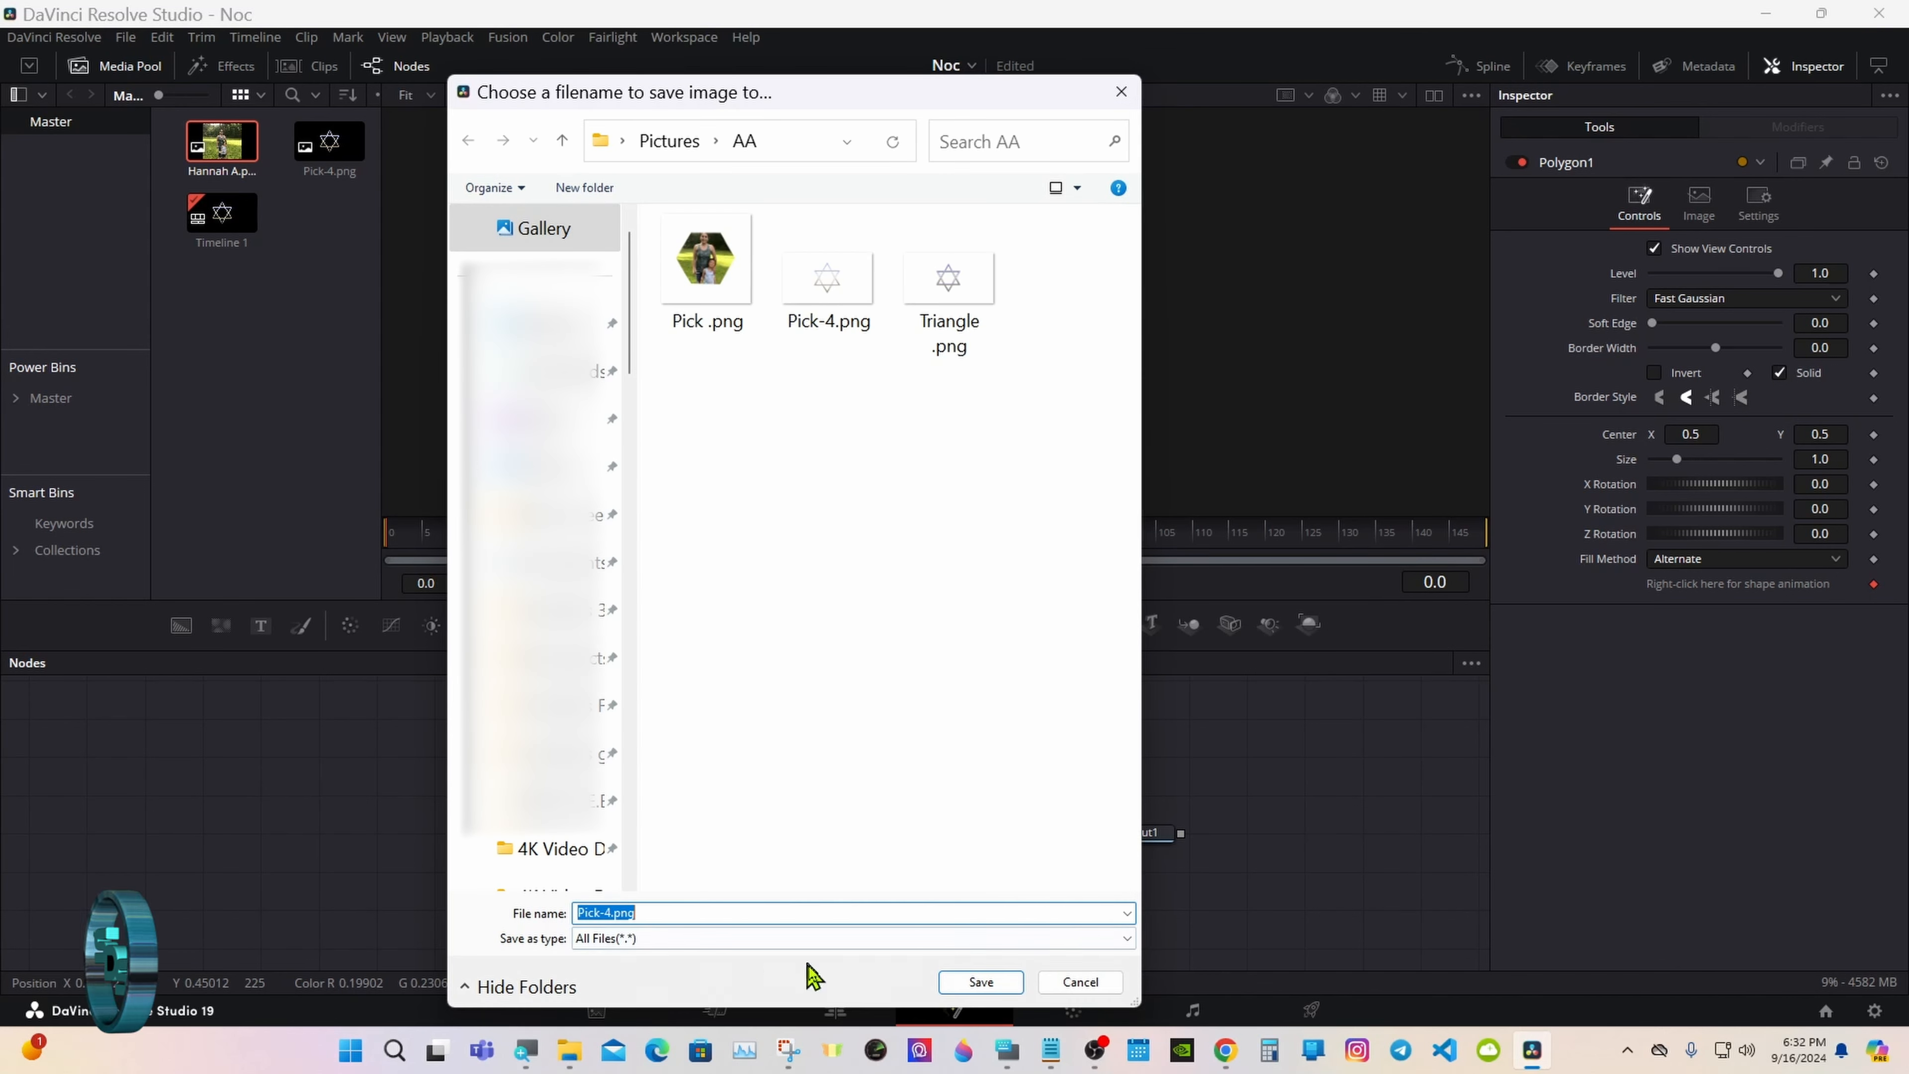
click(1007, 1051)
click(668, 914)
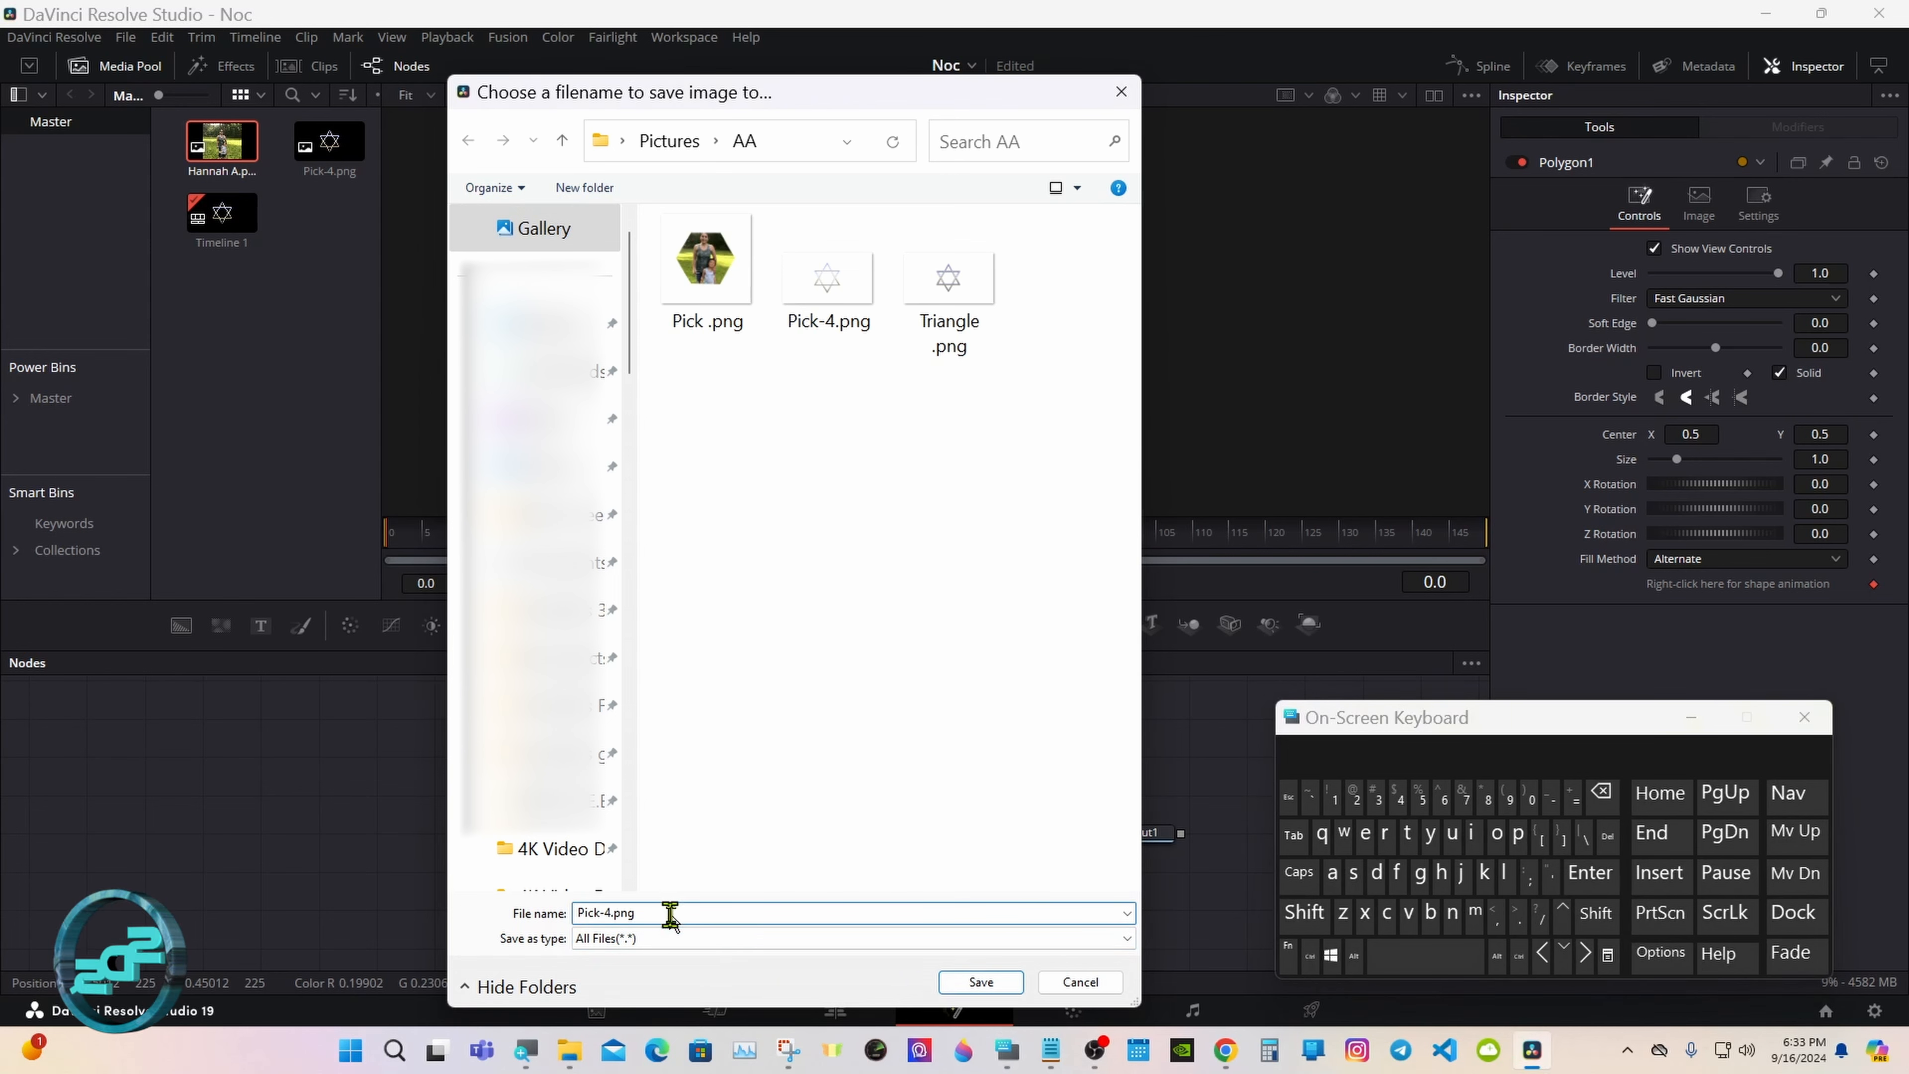
click(1601, 791)
click(1601, 791)
click(1600, 790)
click(1601, 791)
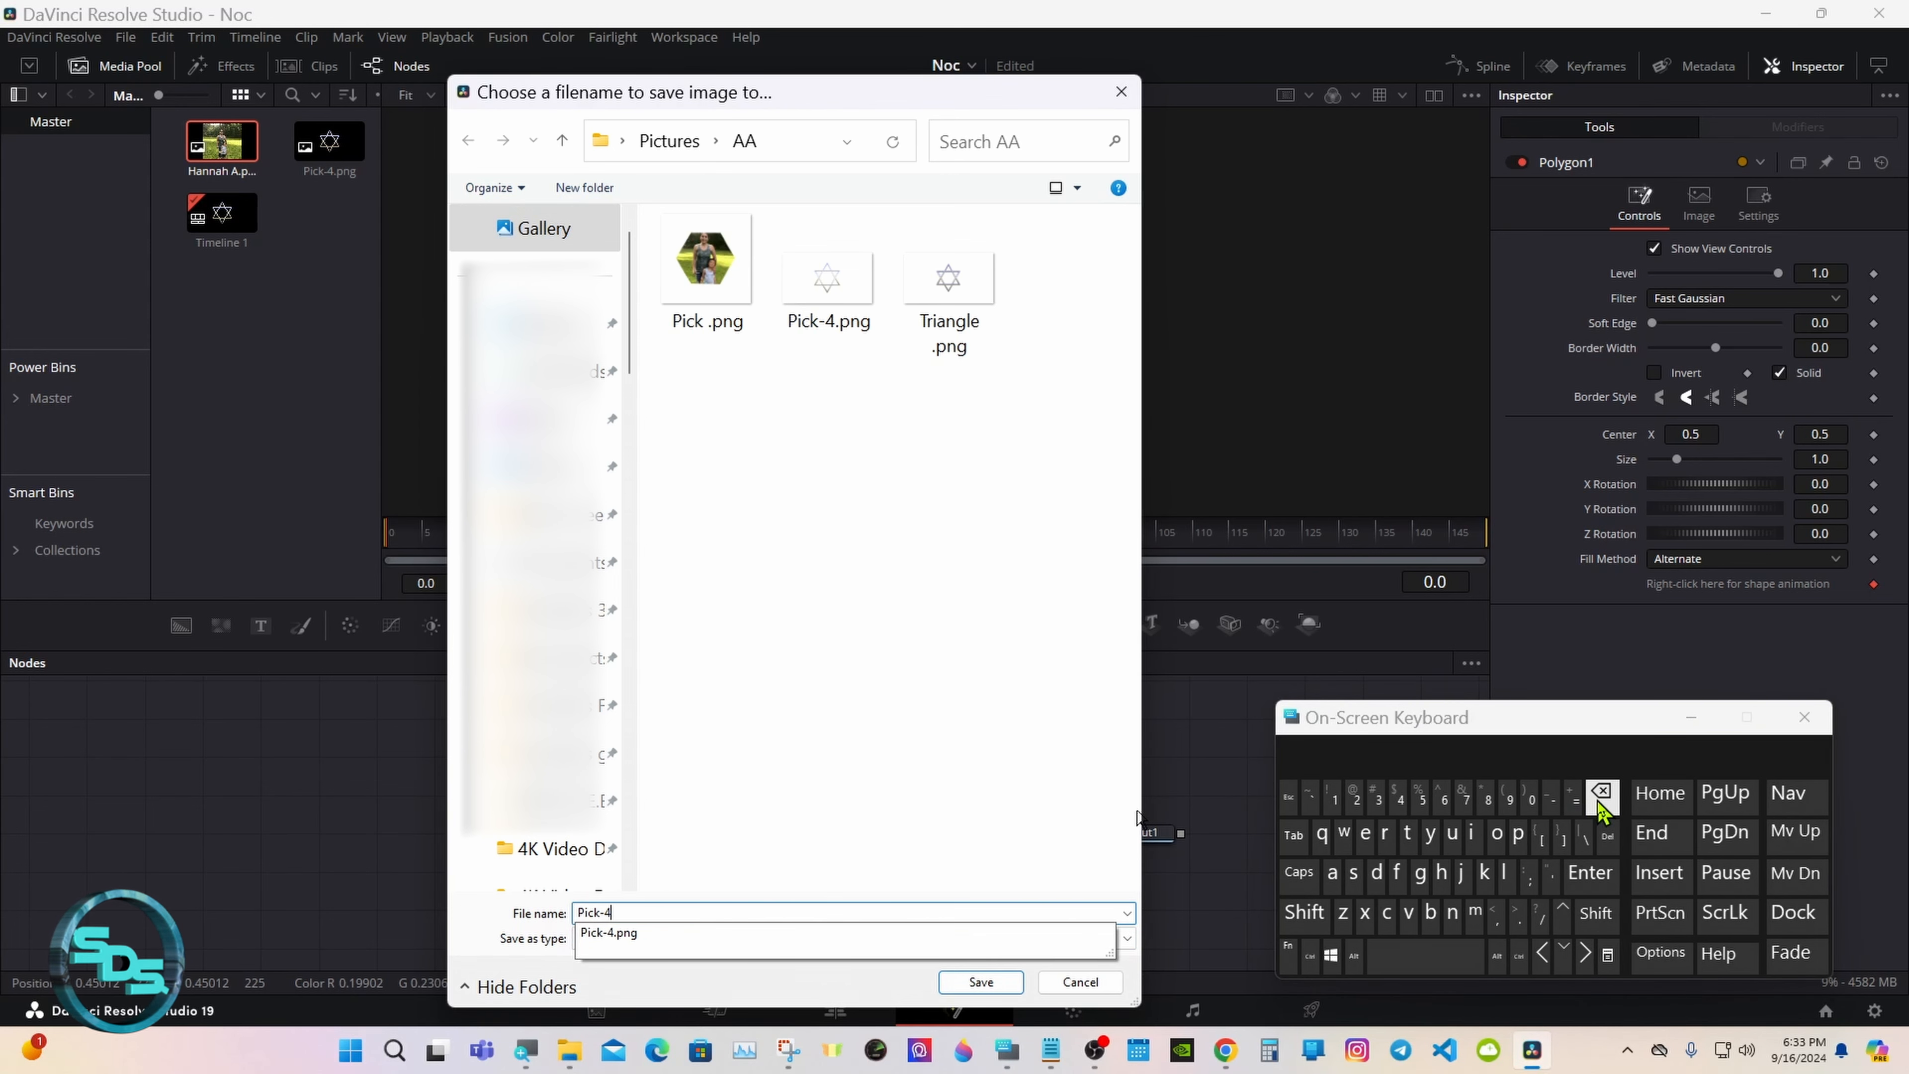
click(1601, 791)
click(695, 938)
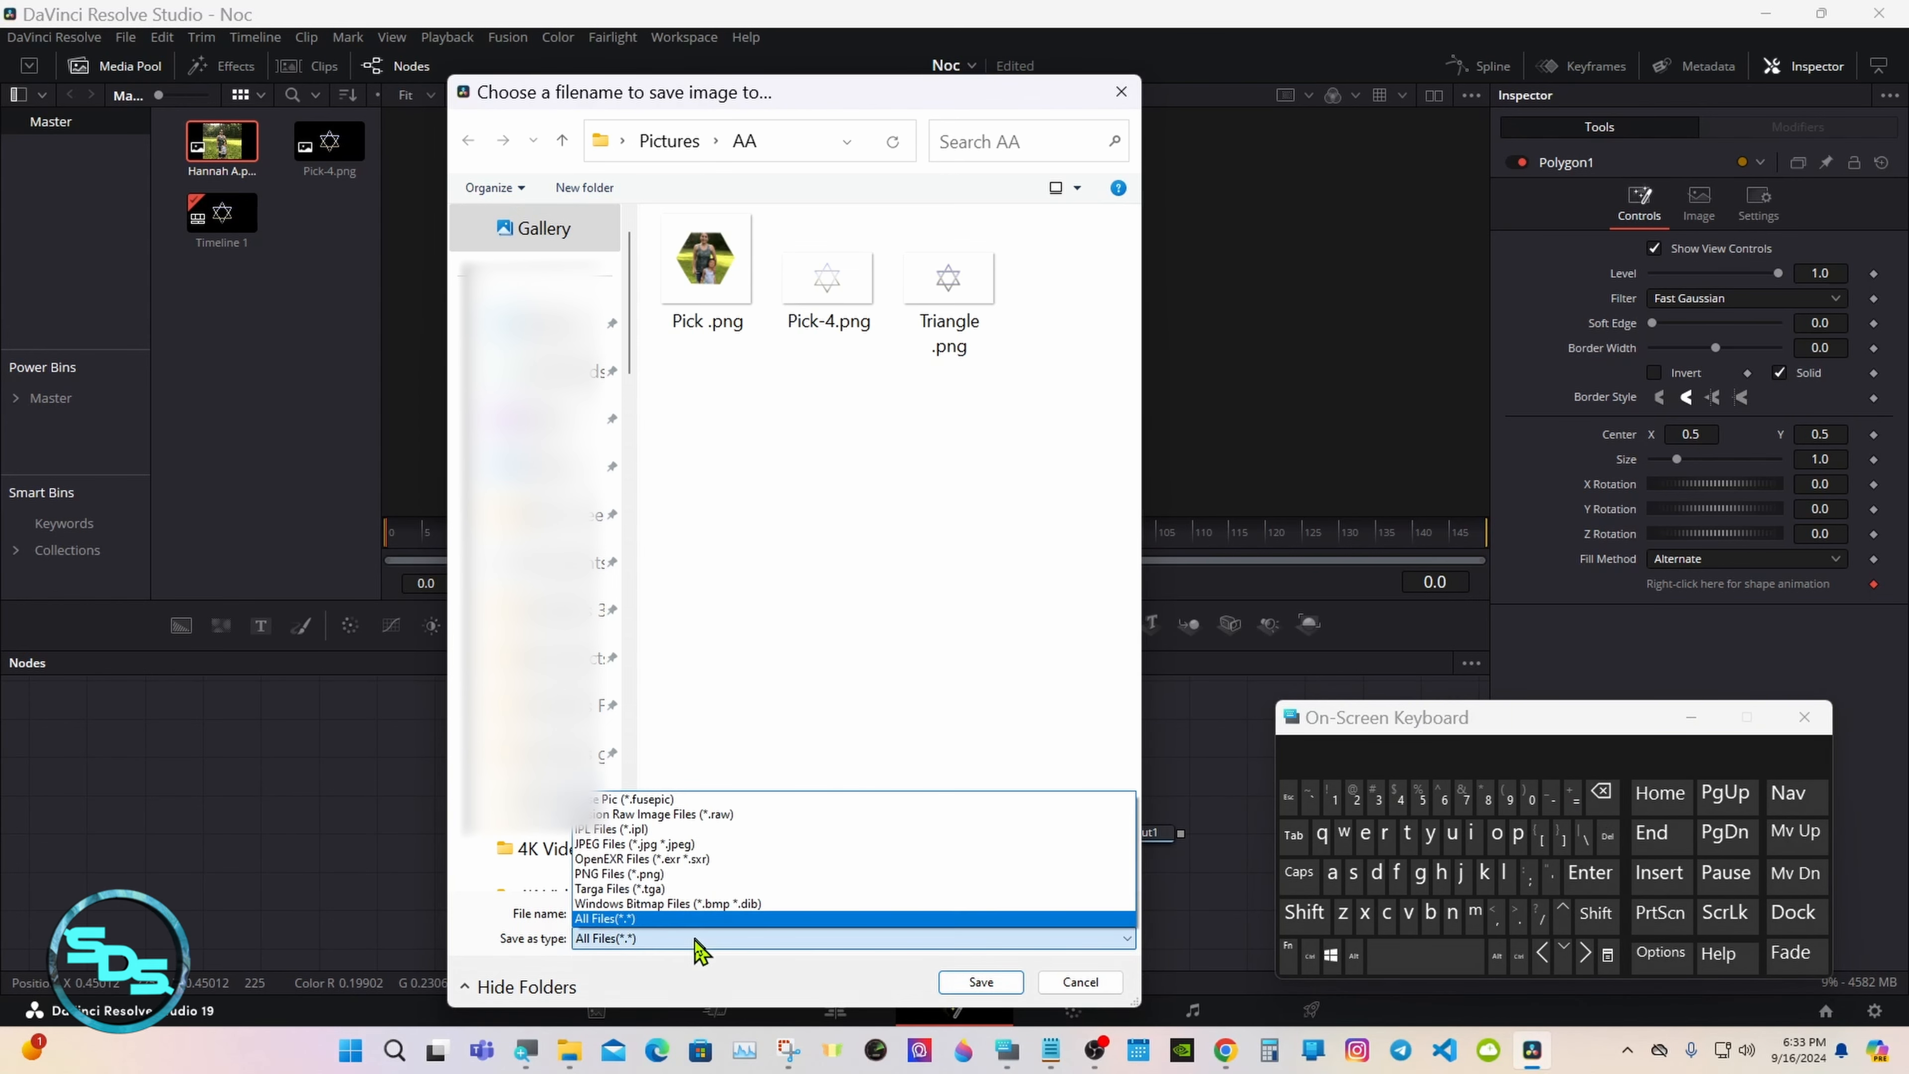
click(687, 875)
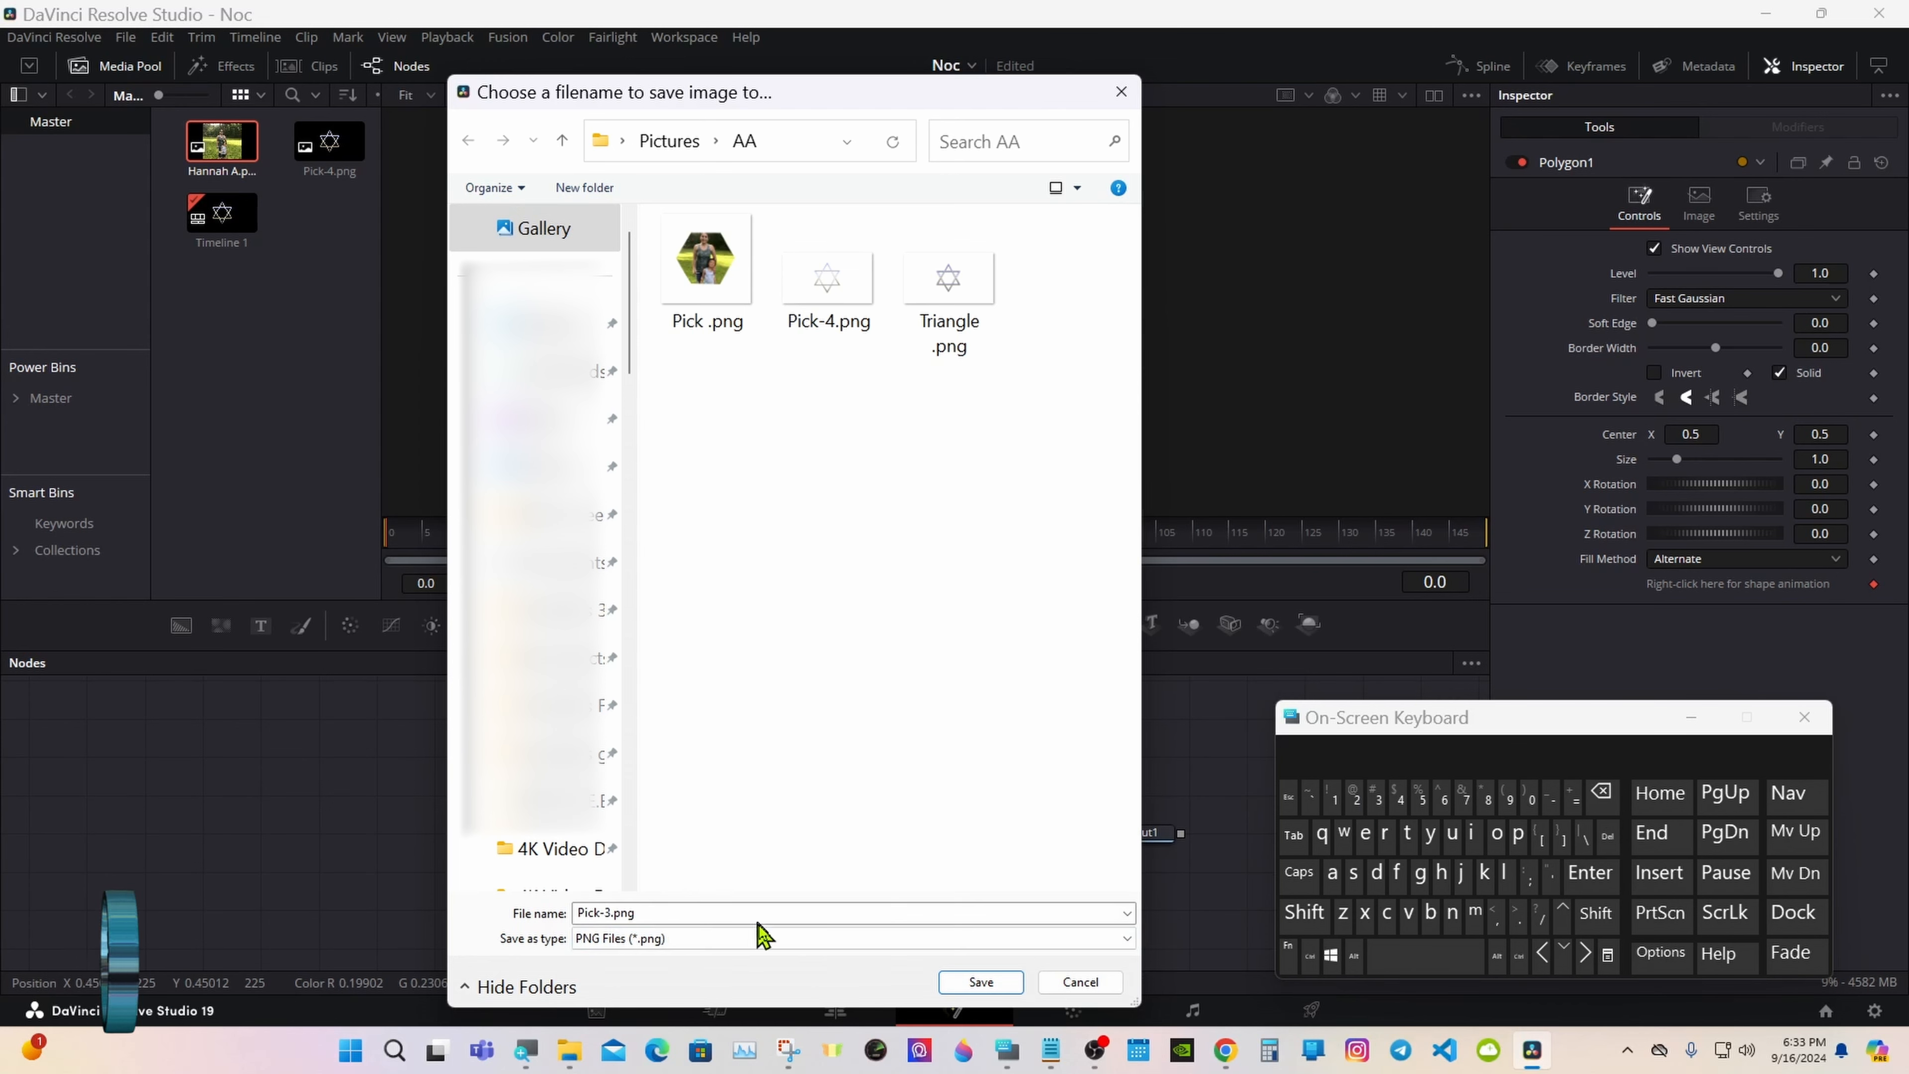
- Choose the AA folder inside Pictures as the destination and save the image there
click(538, 466)
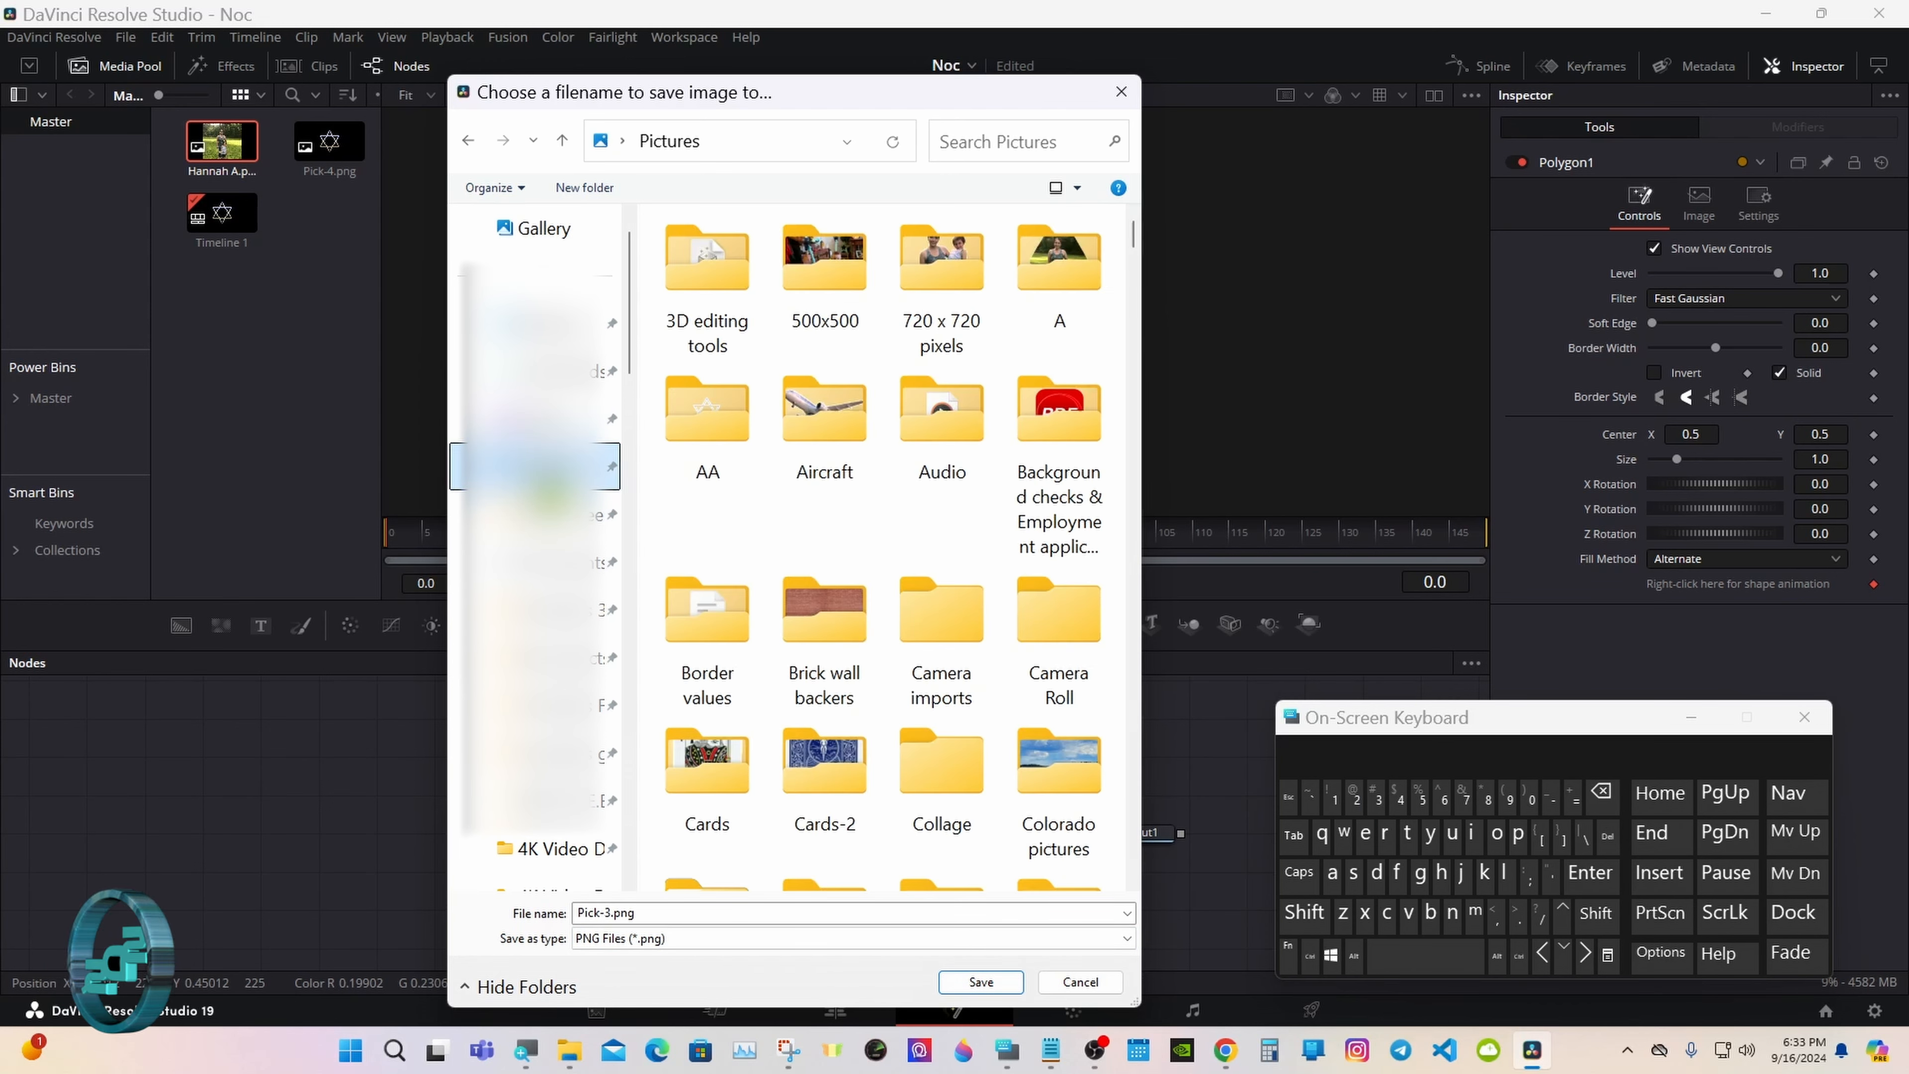
double_click(695, 435)
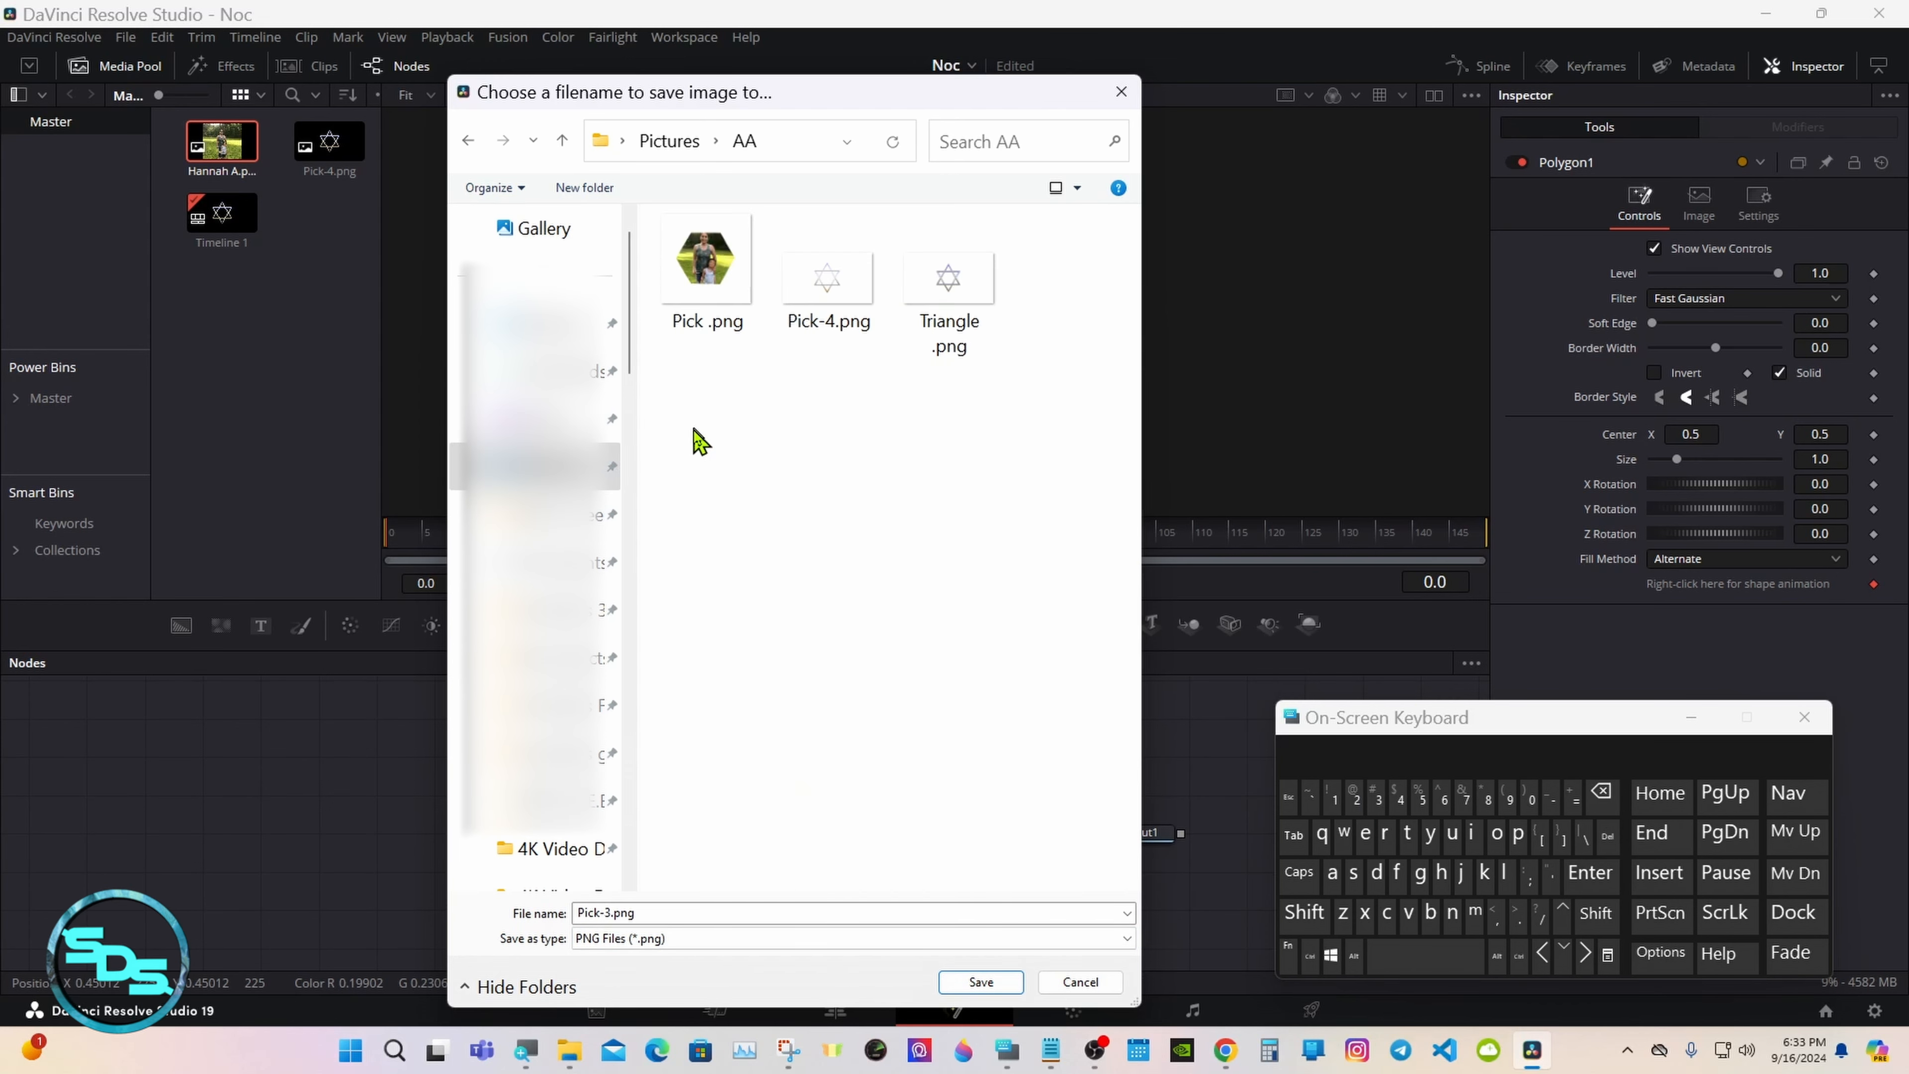
click(972, 981)
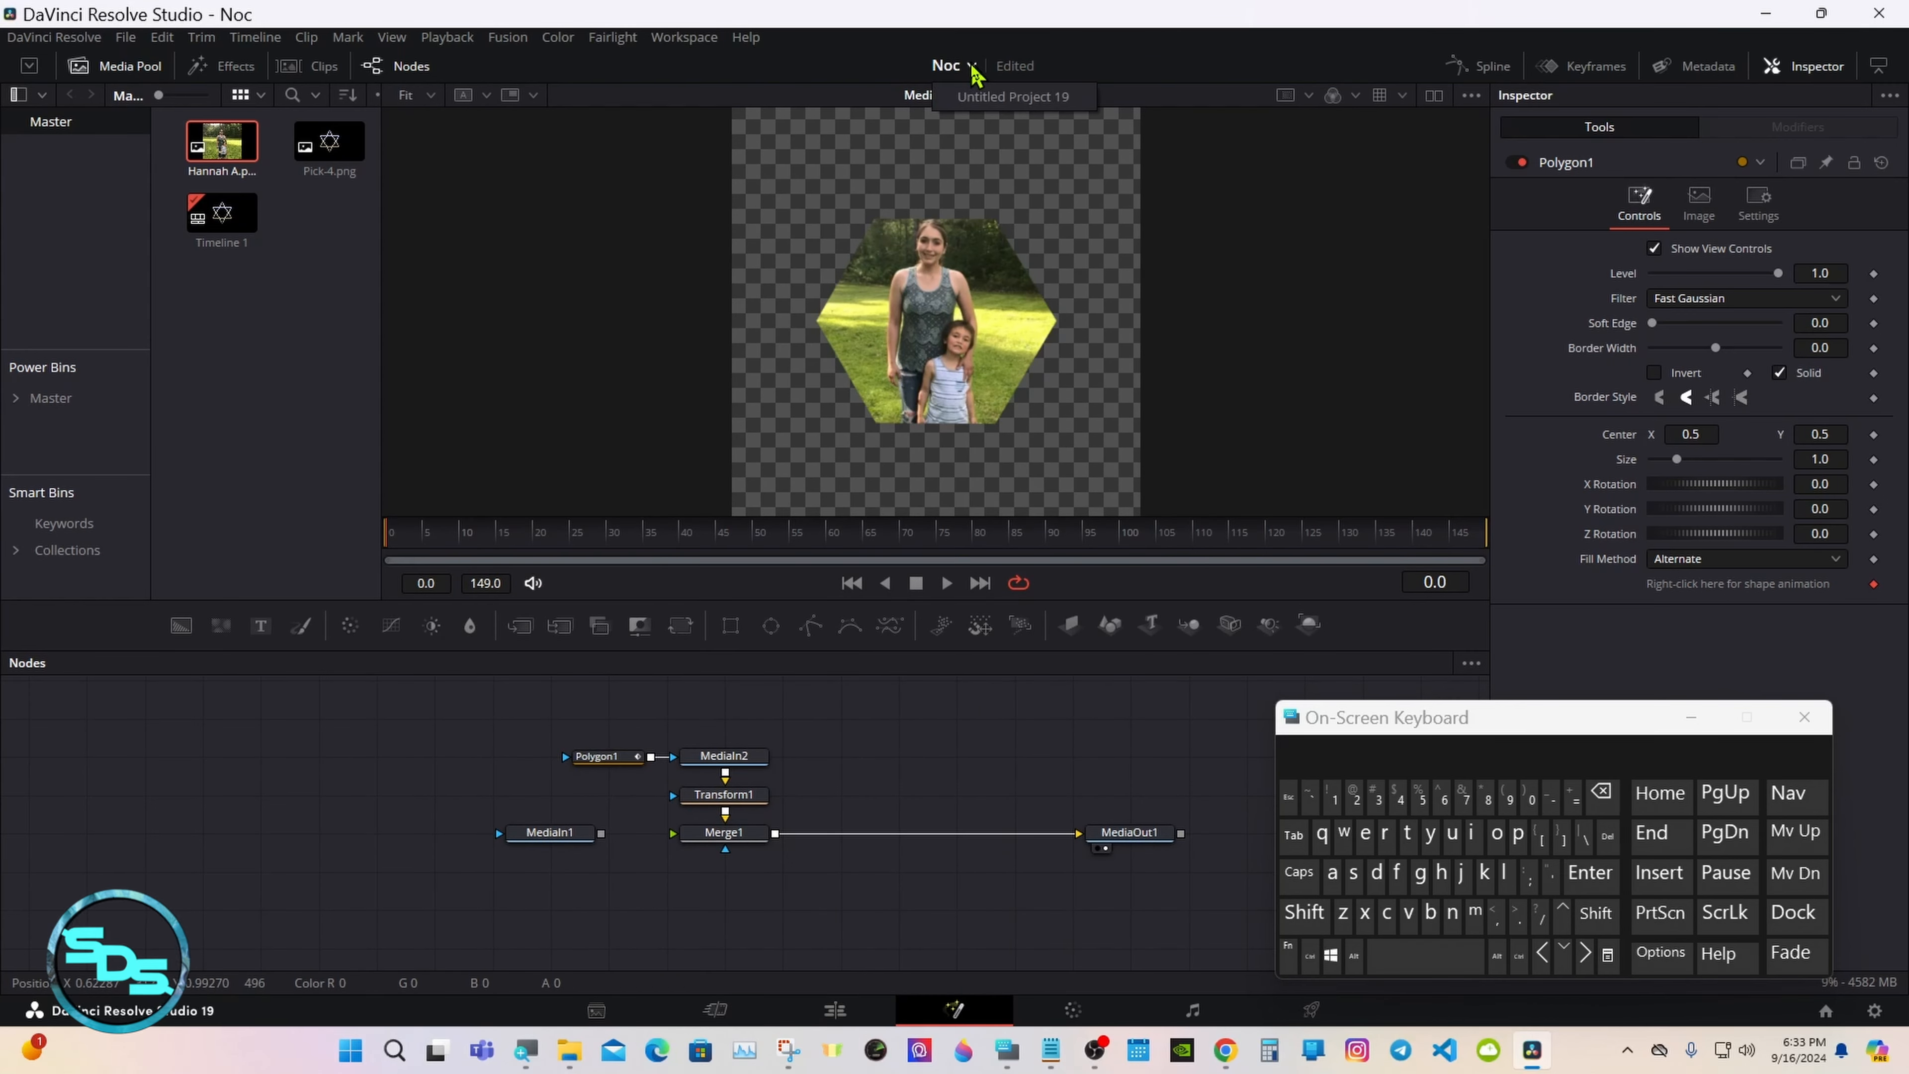
- Switch to Untitled Project 19 and import Pick-3.png from the AA folder into its media pool
click(976, 95)
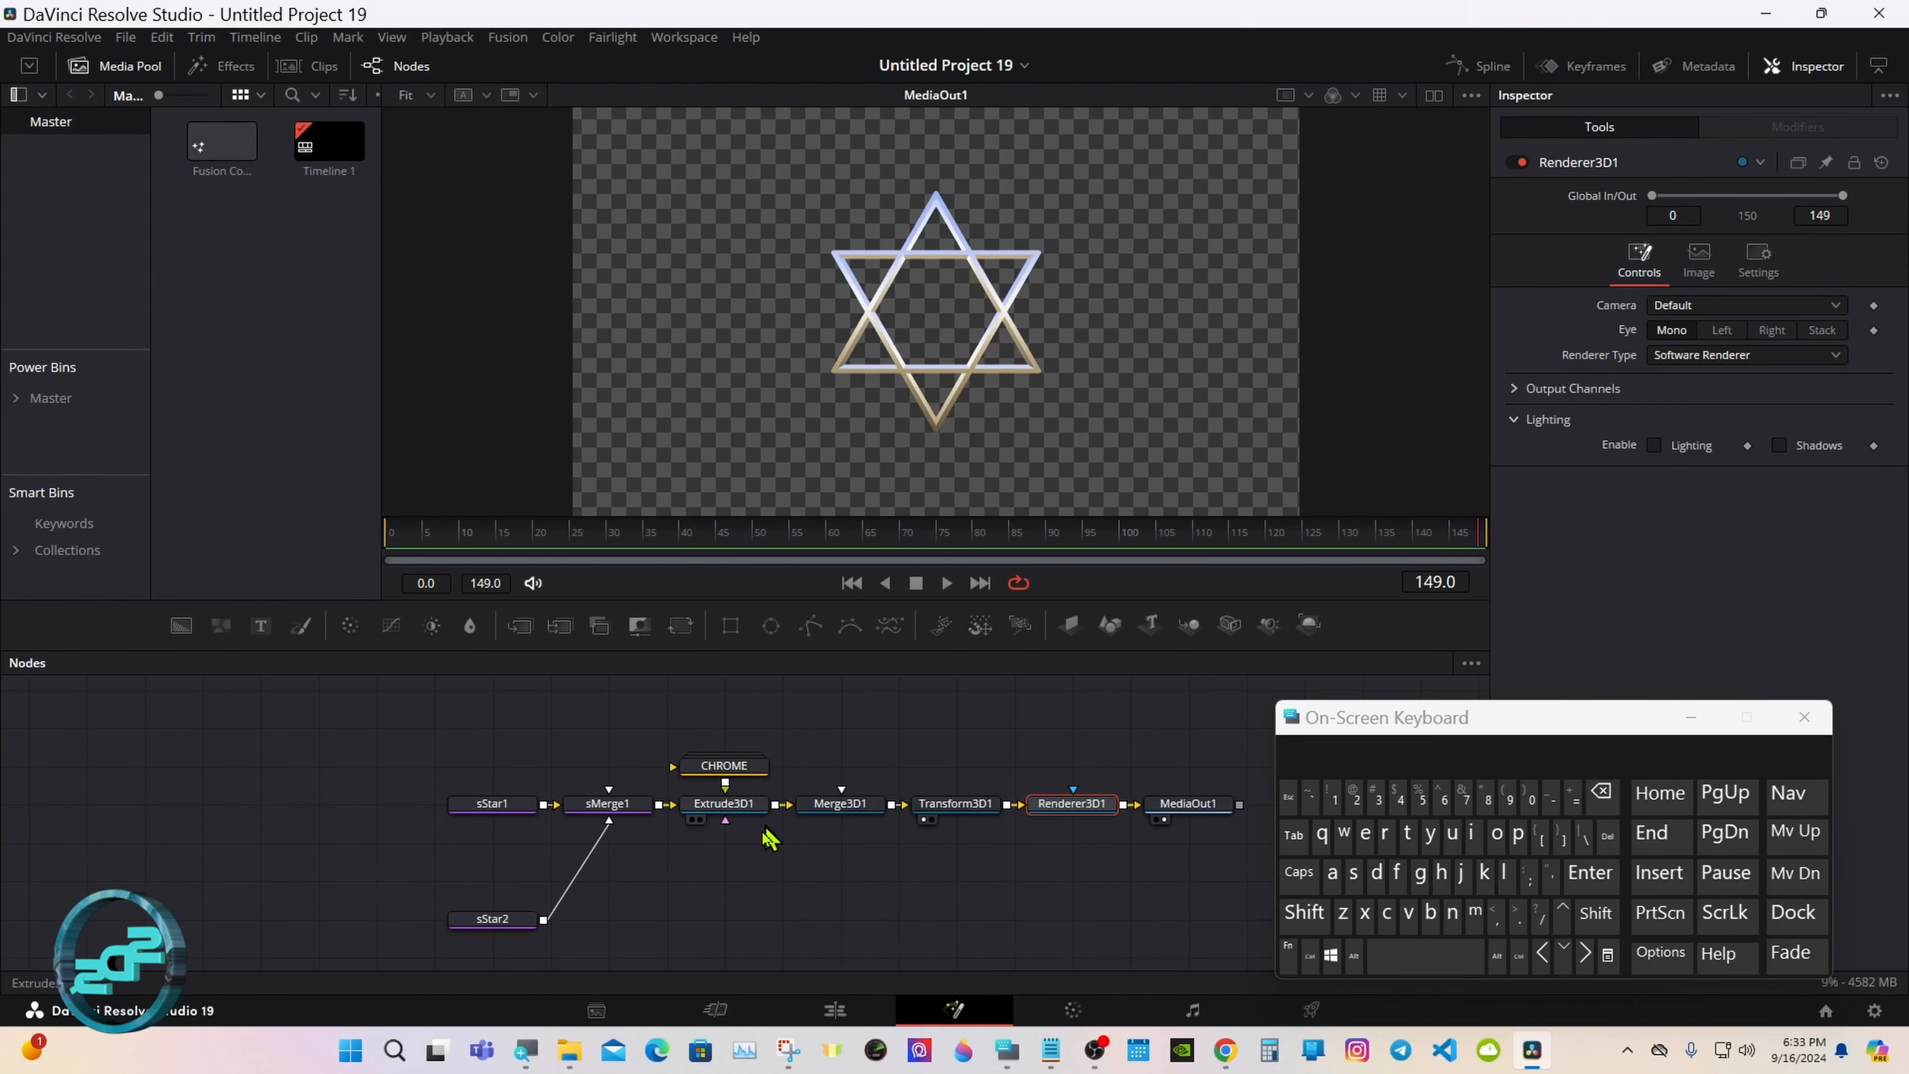
mouse_move(569, 1053)
click(558, 970)
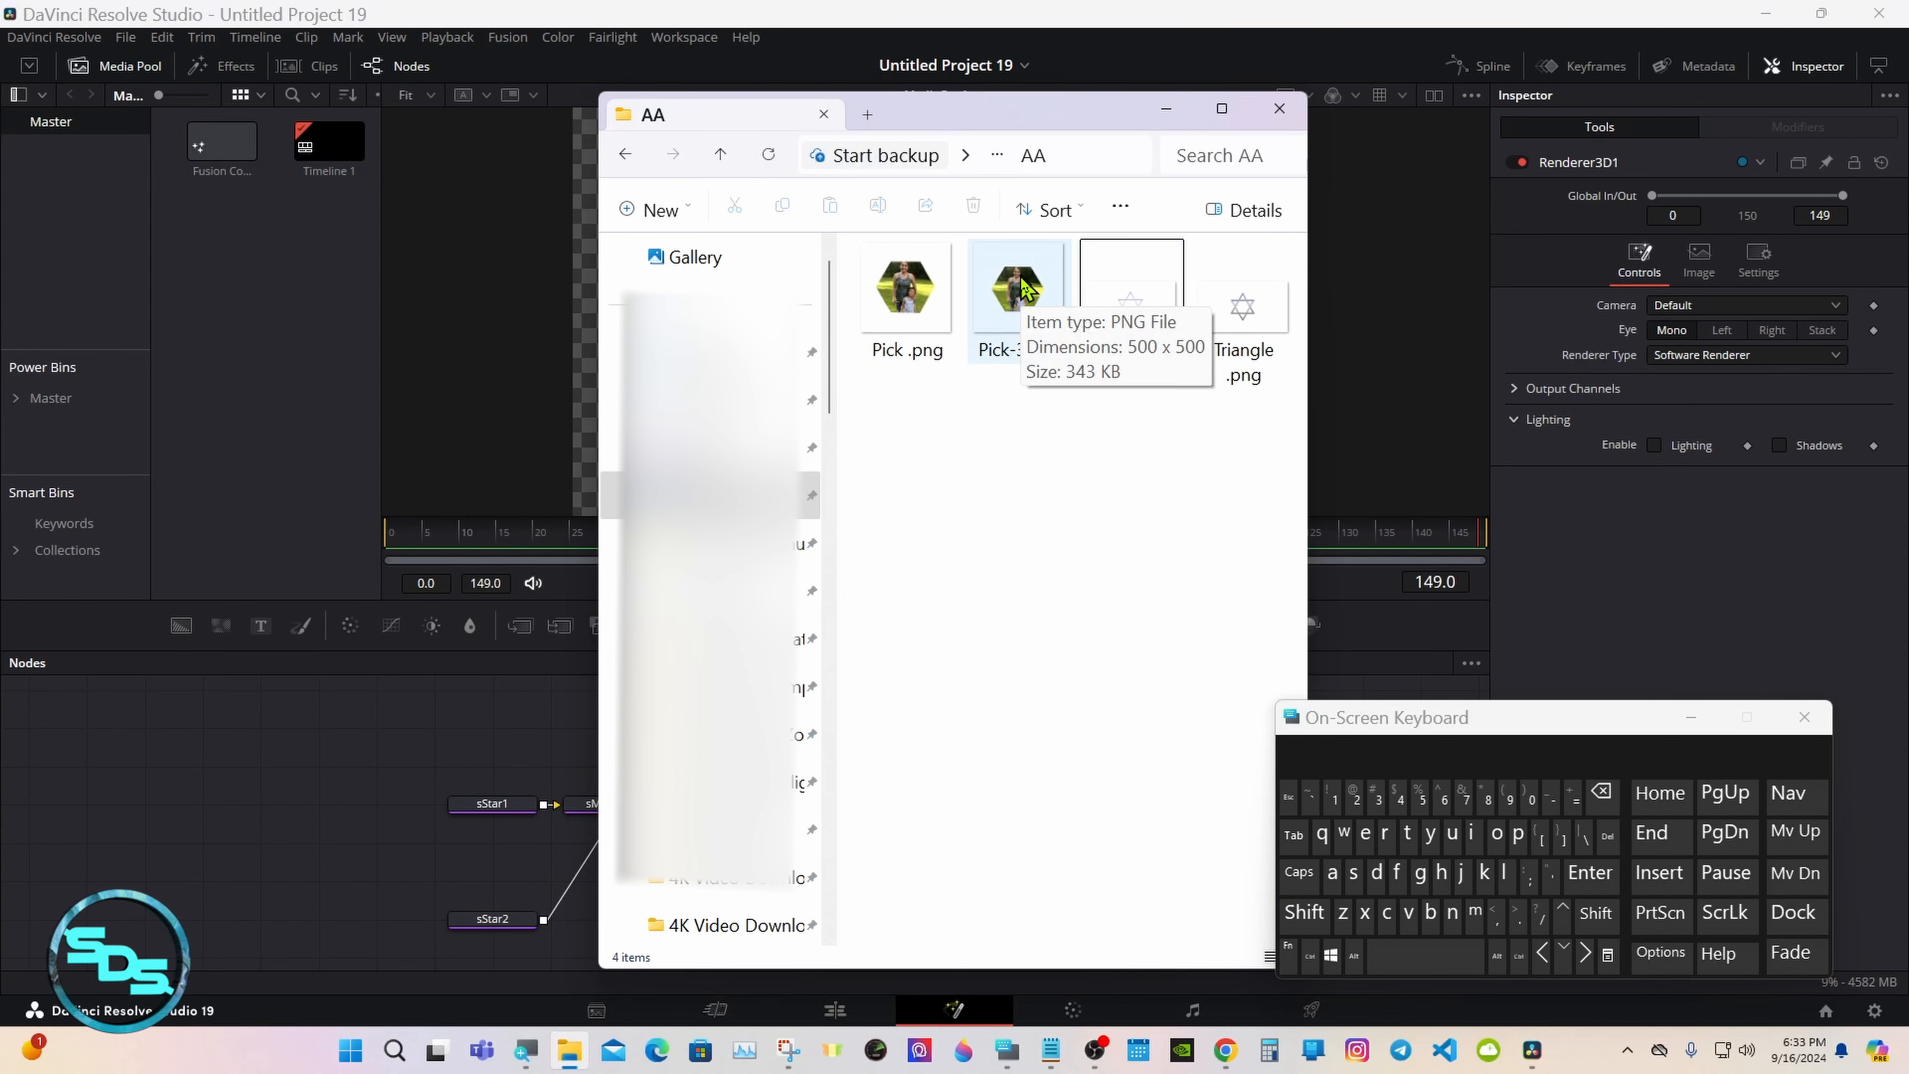
drag(1024, 290, 301, 286)
click(1167, 110)
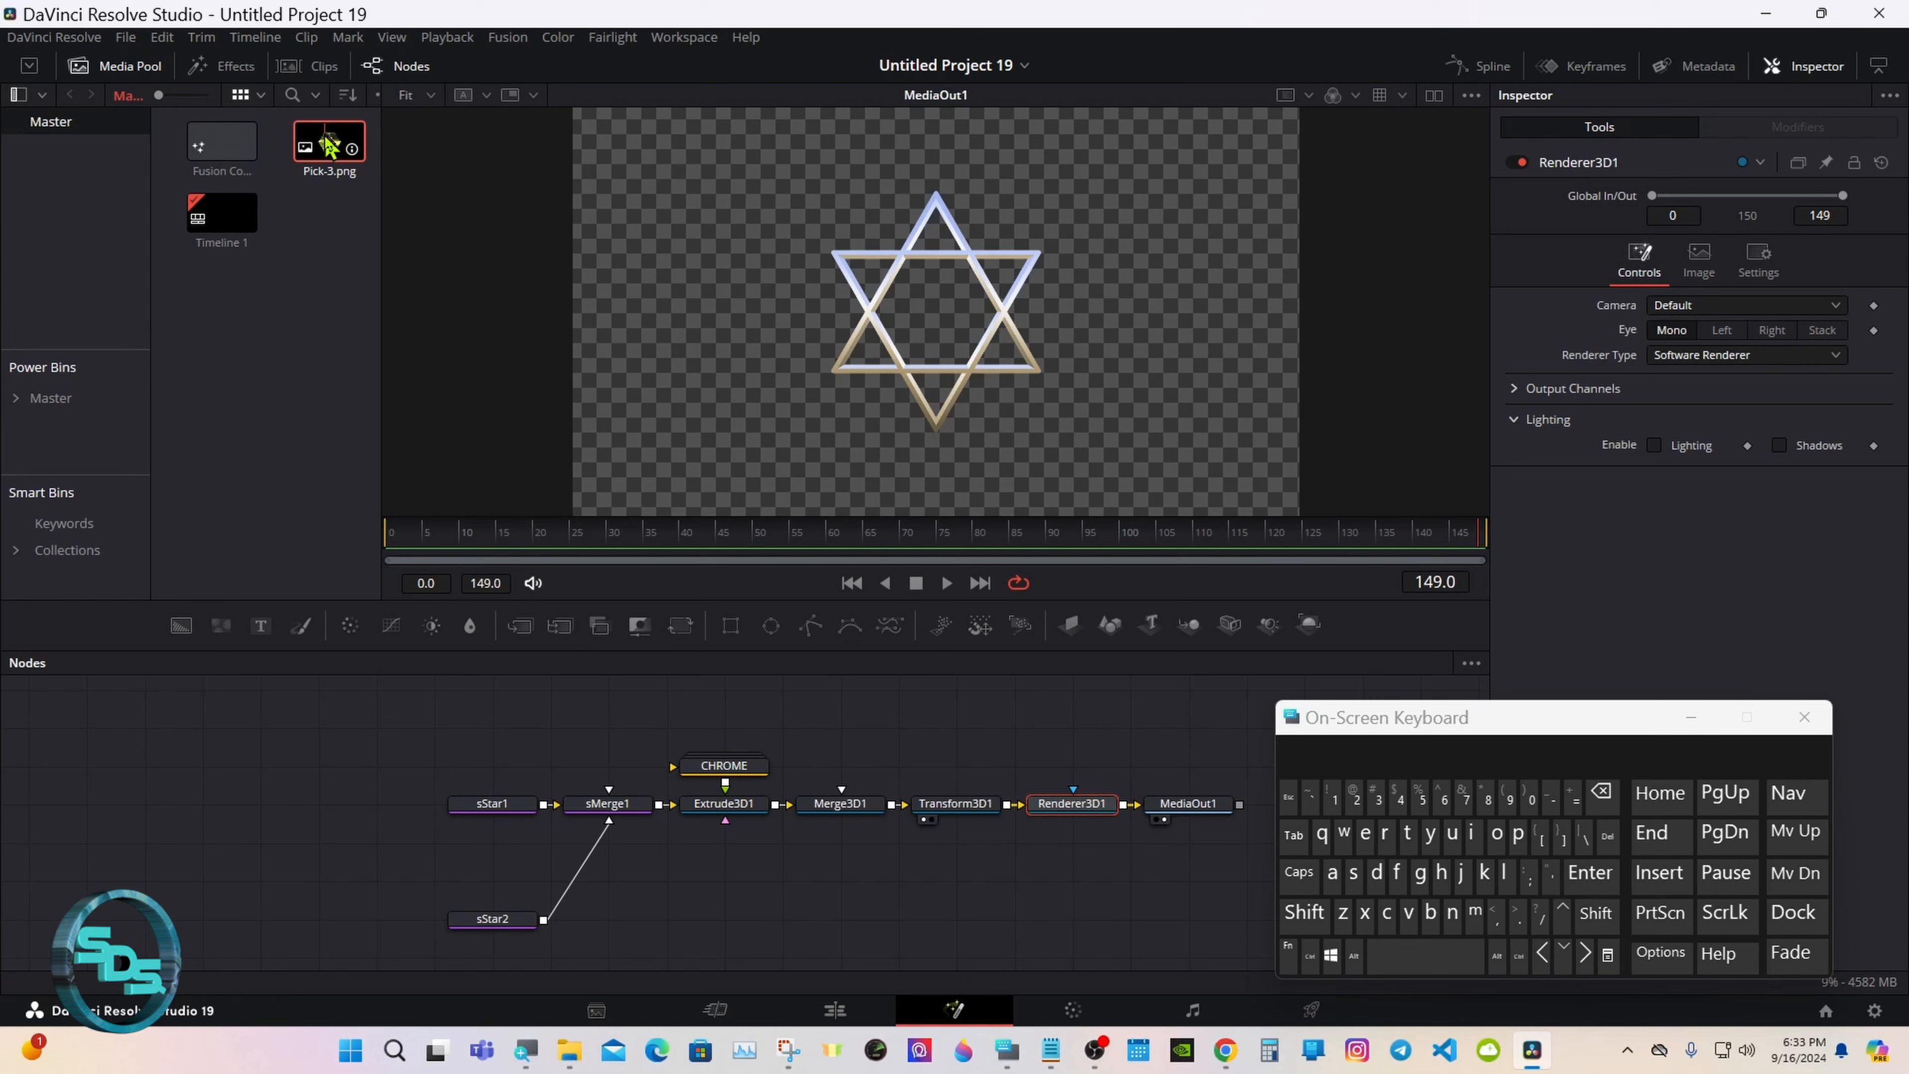
- Add Pick-3.png to the composition above the star nodes, feed it into an ImagePlane3D and connect that to Merge3D1
drag(331, 144, 635, 726)
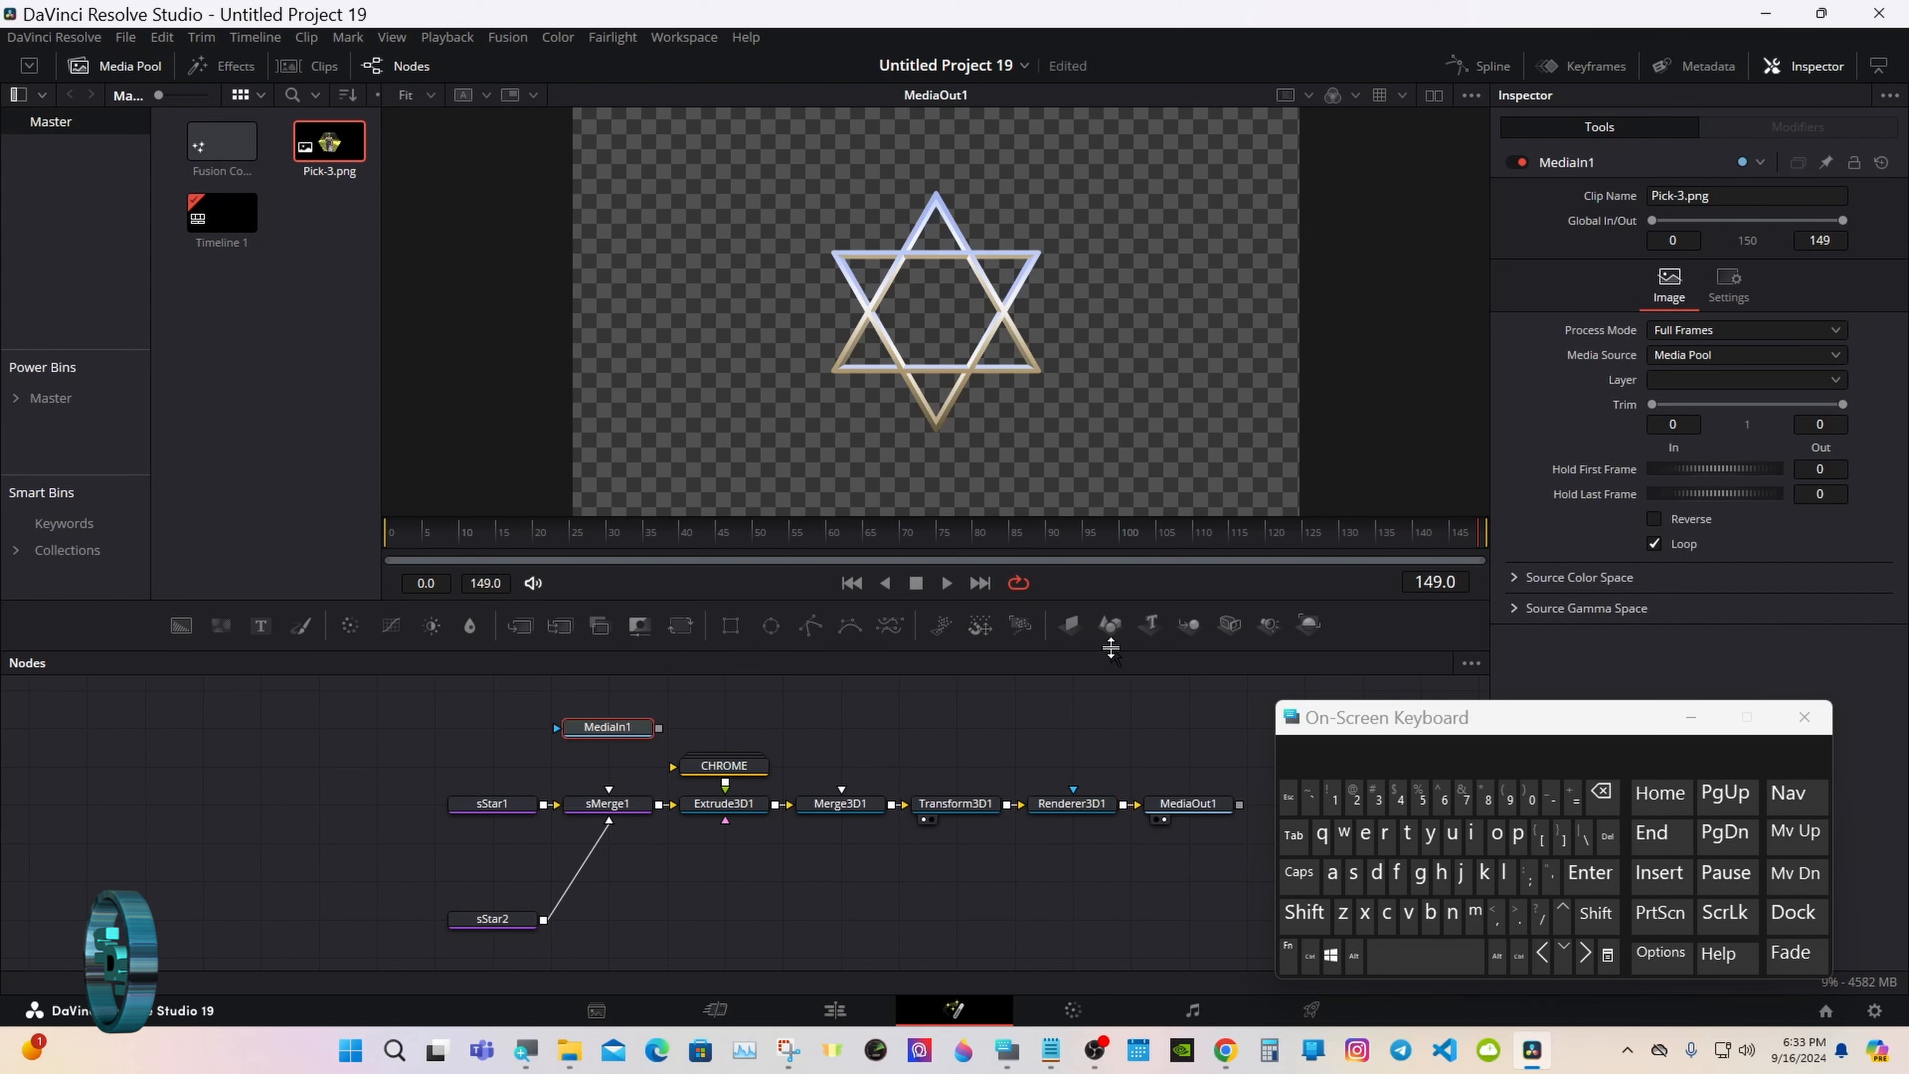
click(1072, 624)
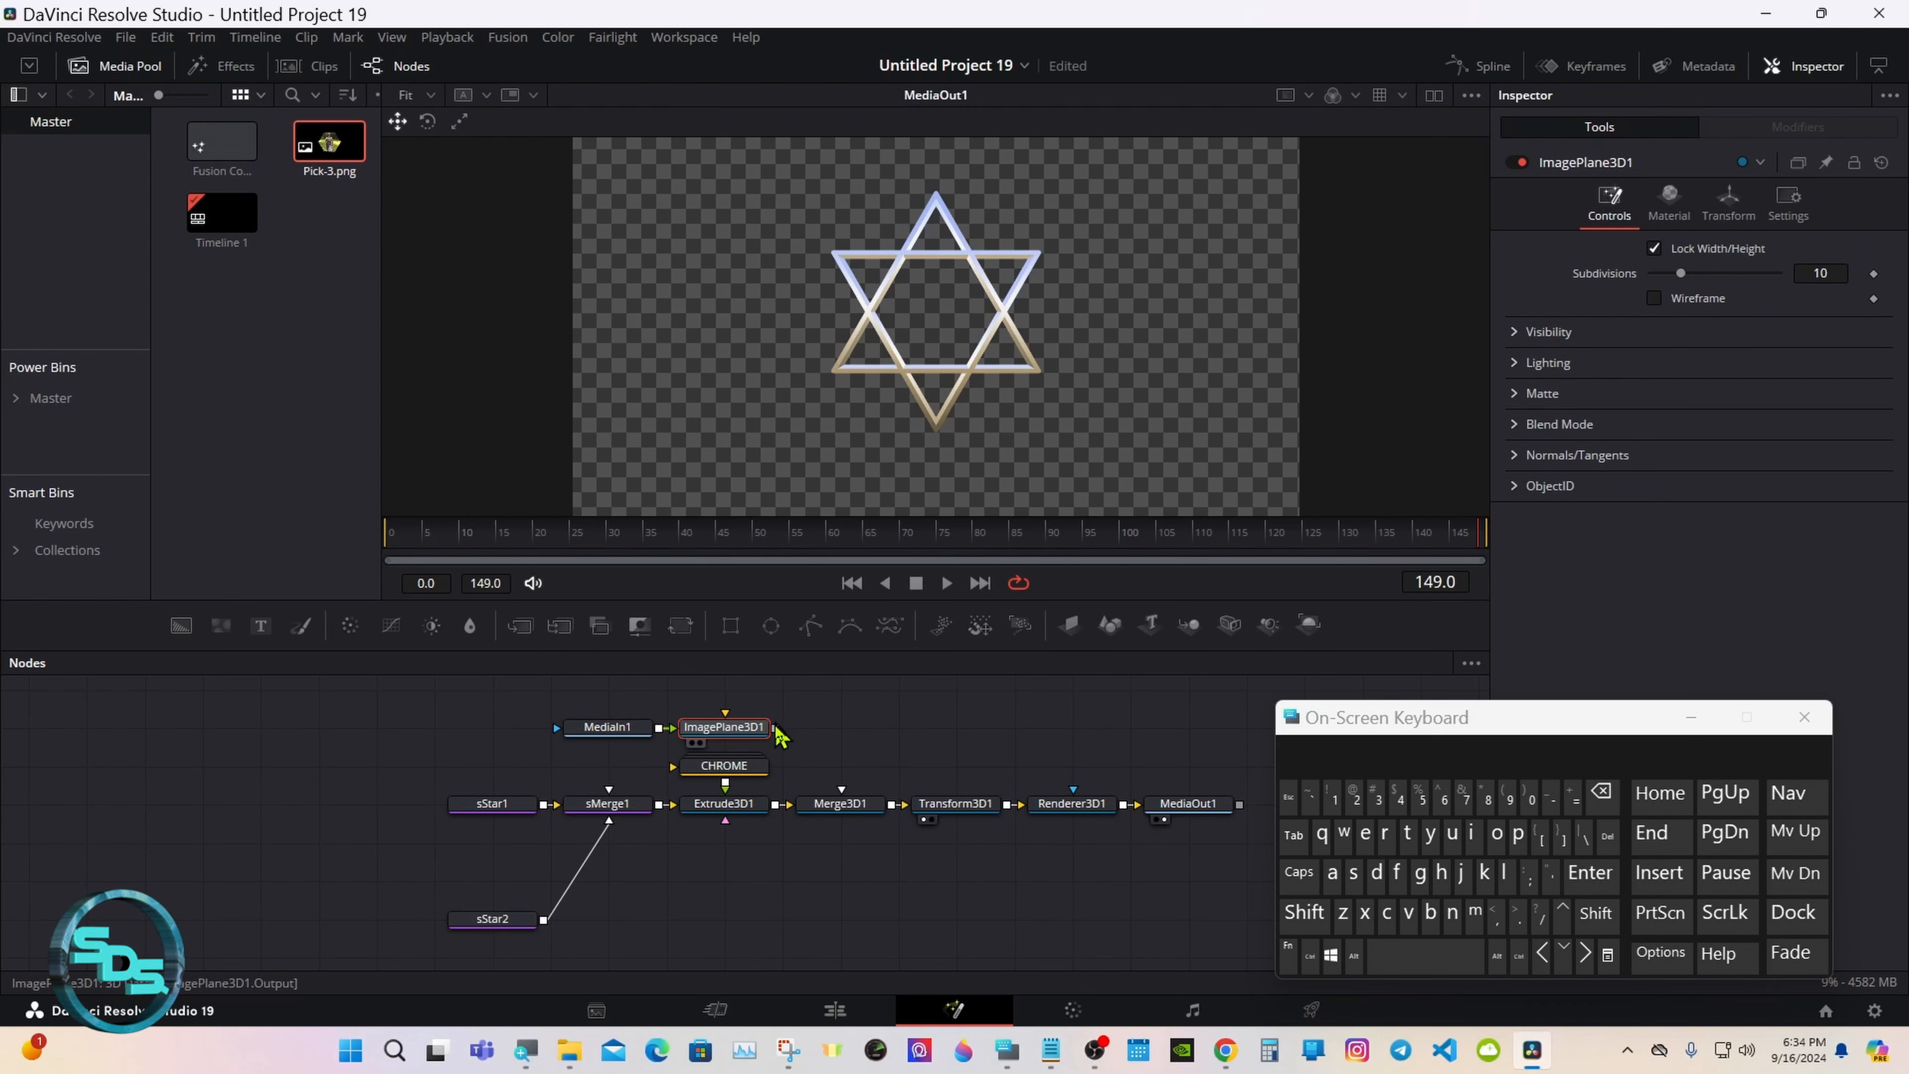
drag(775, 727, 841, 795)
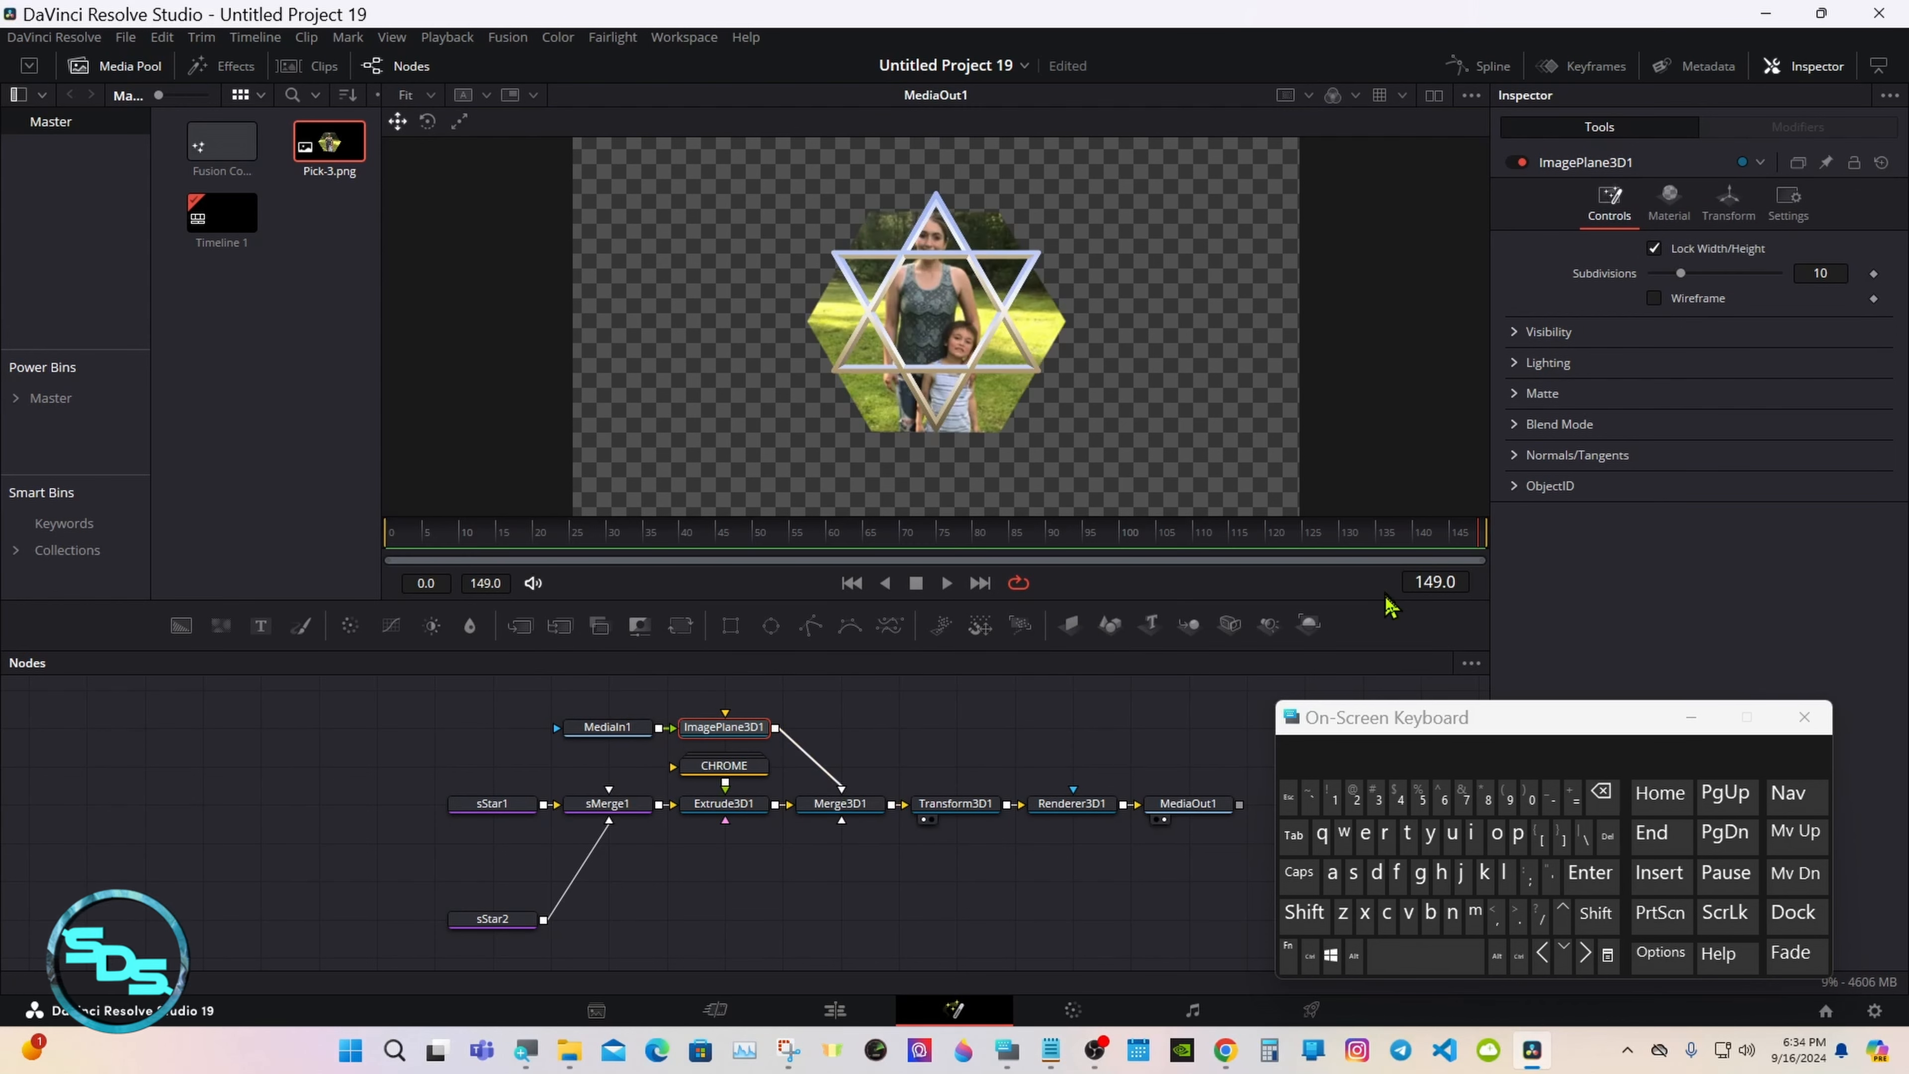
- Scale ImagePlane3D1 down to 0.482 so the photo fits inside the star's inner hexagon
drag(1437, 721, 1203, 782)
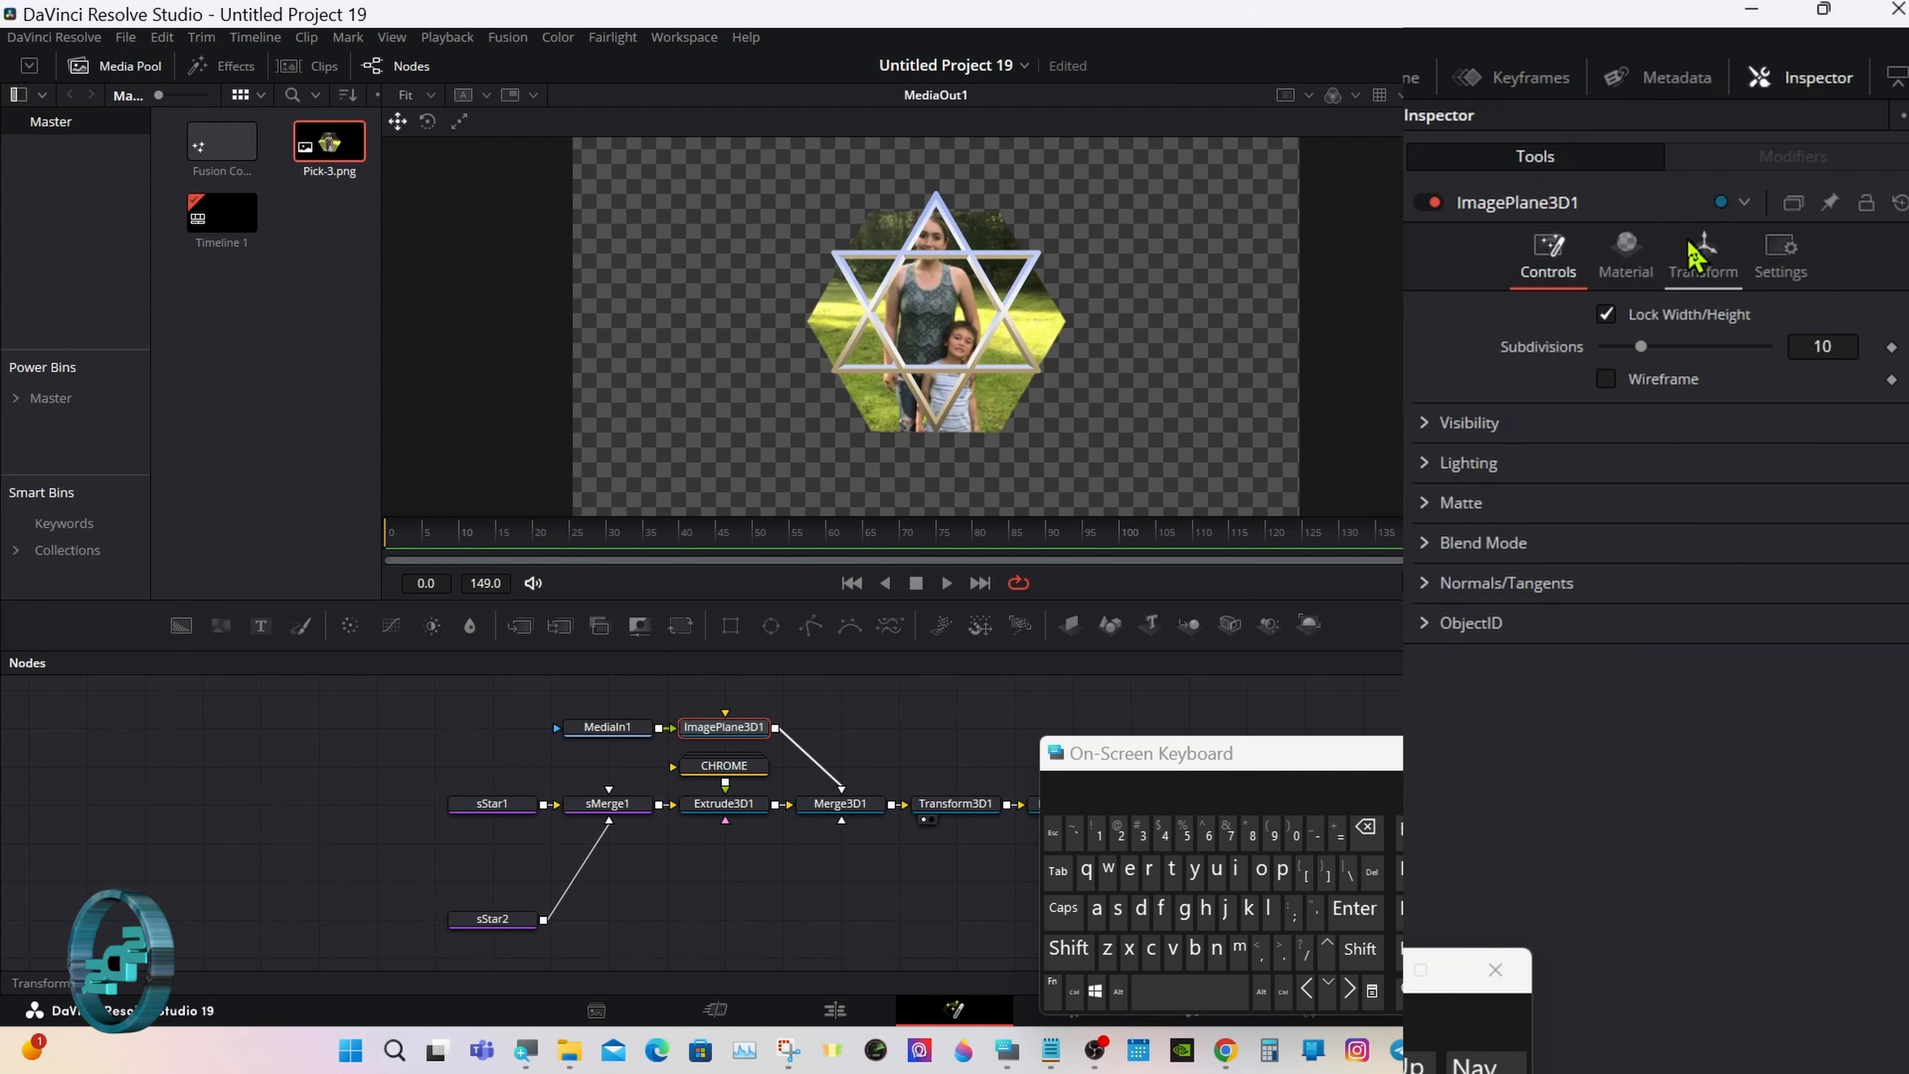
click(1729, 201)
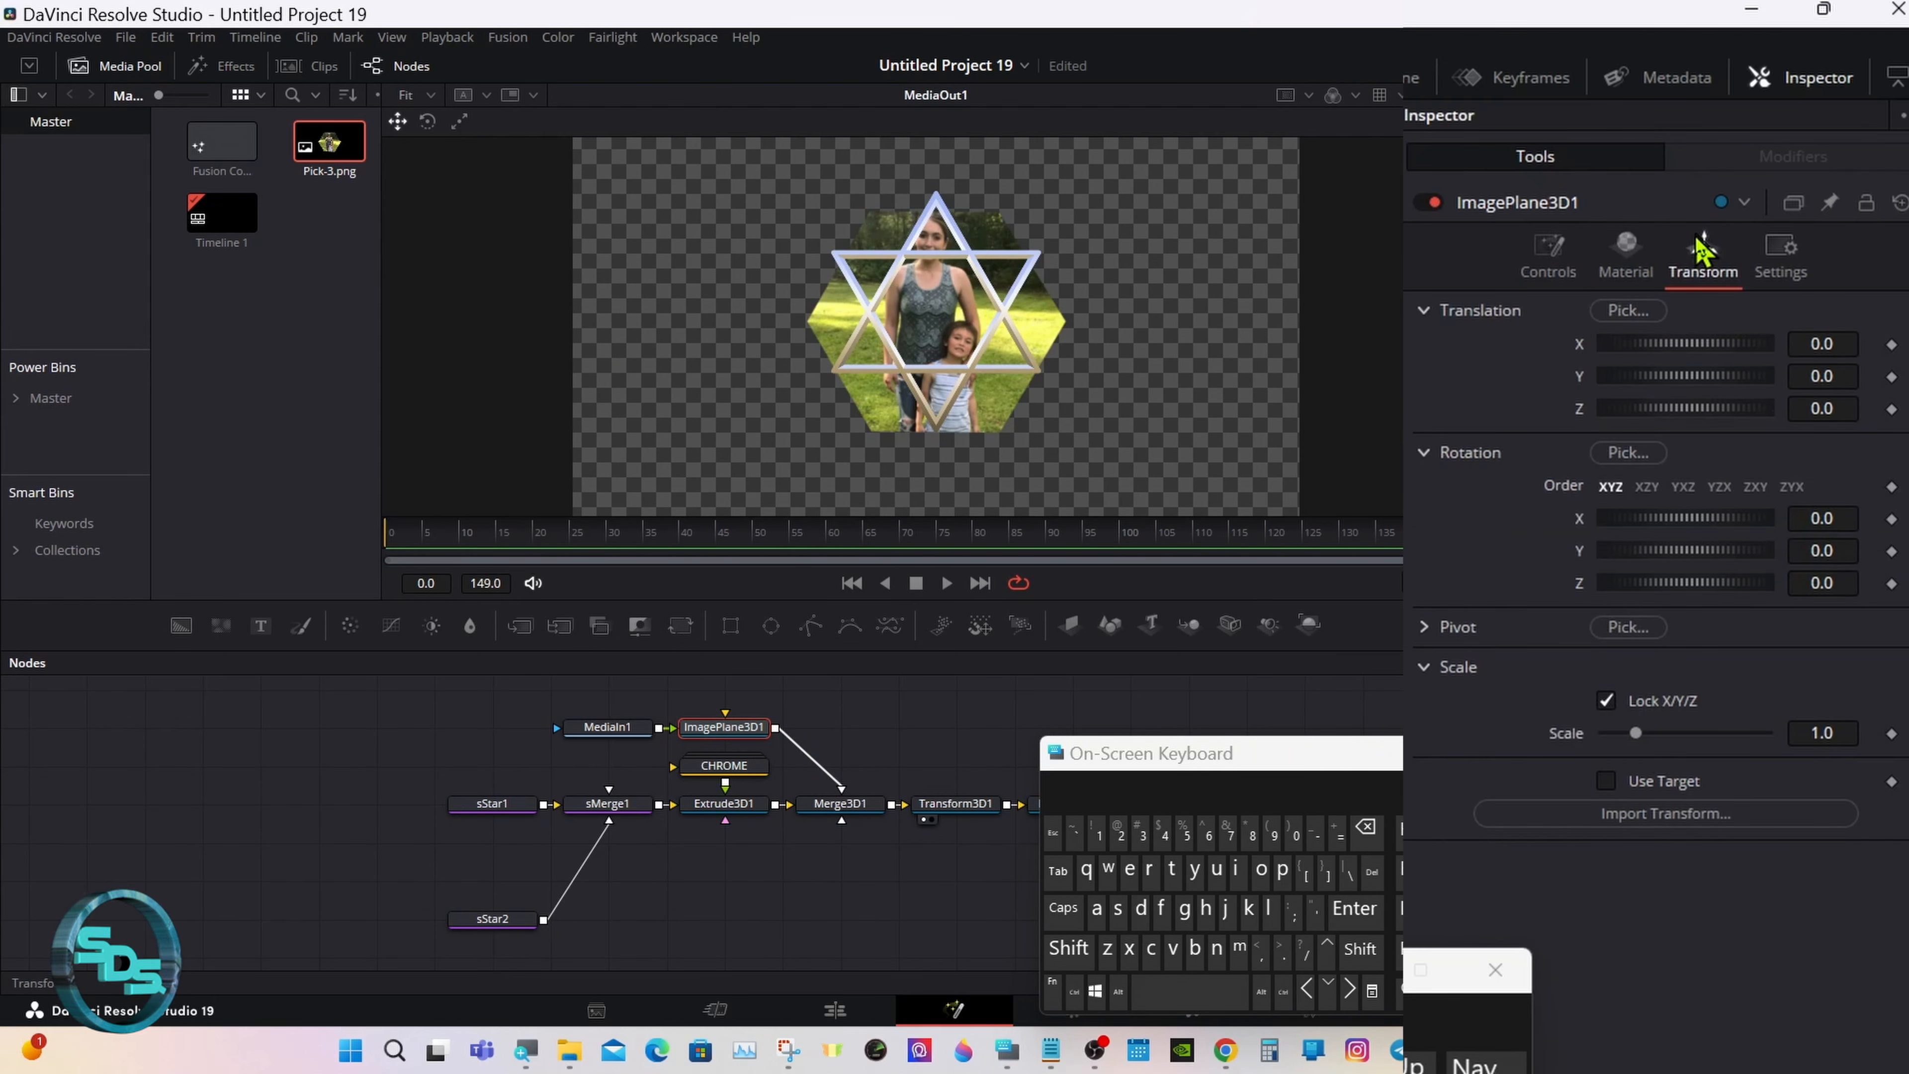
drag(1640, 744, 1572, 747)
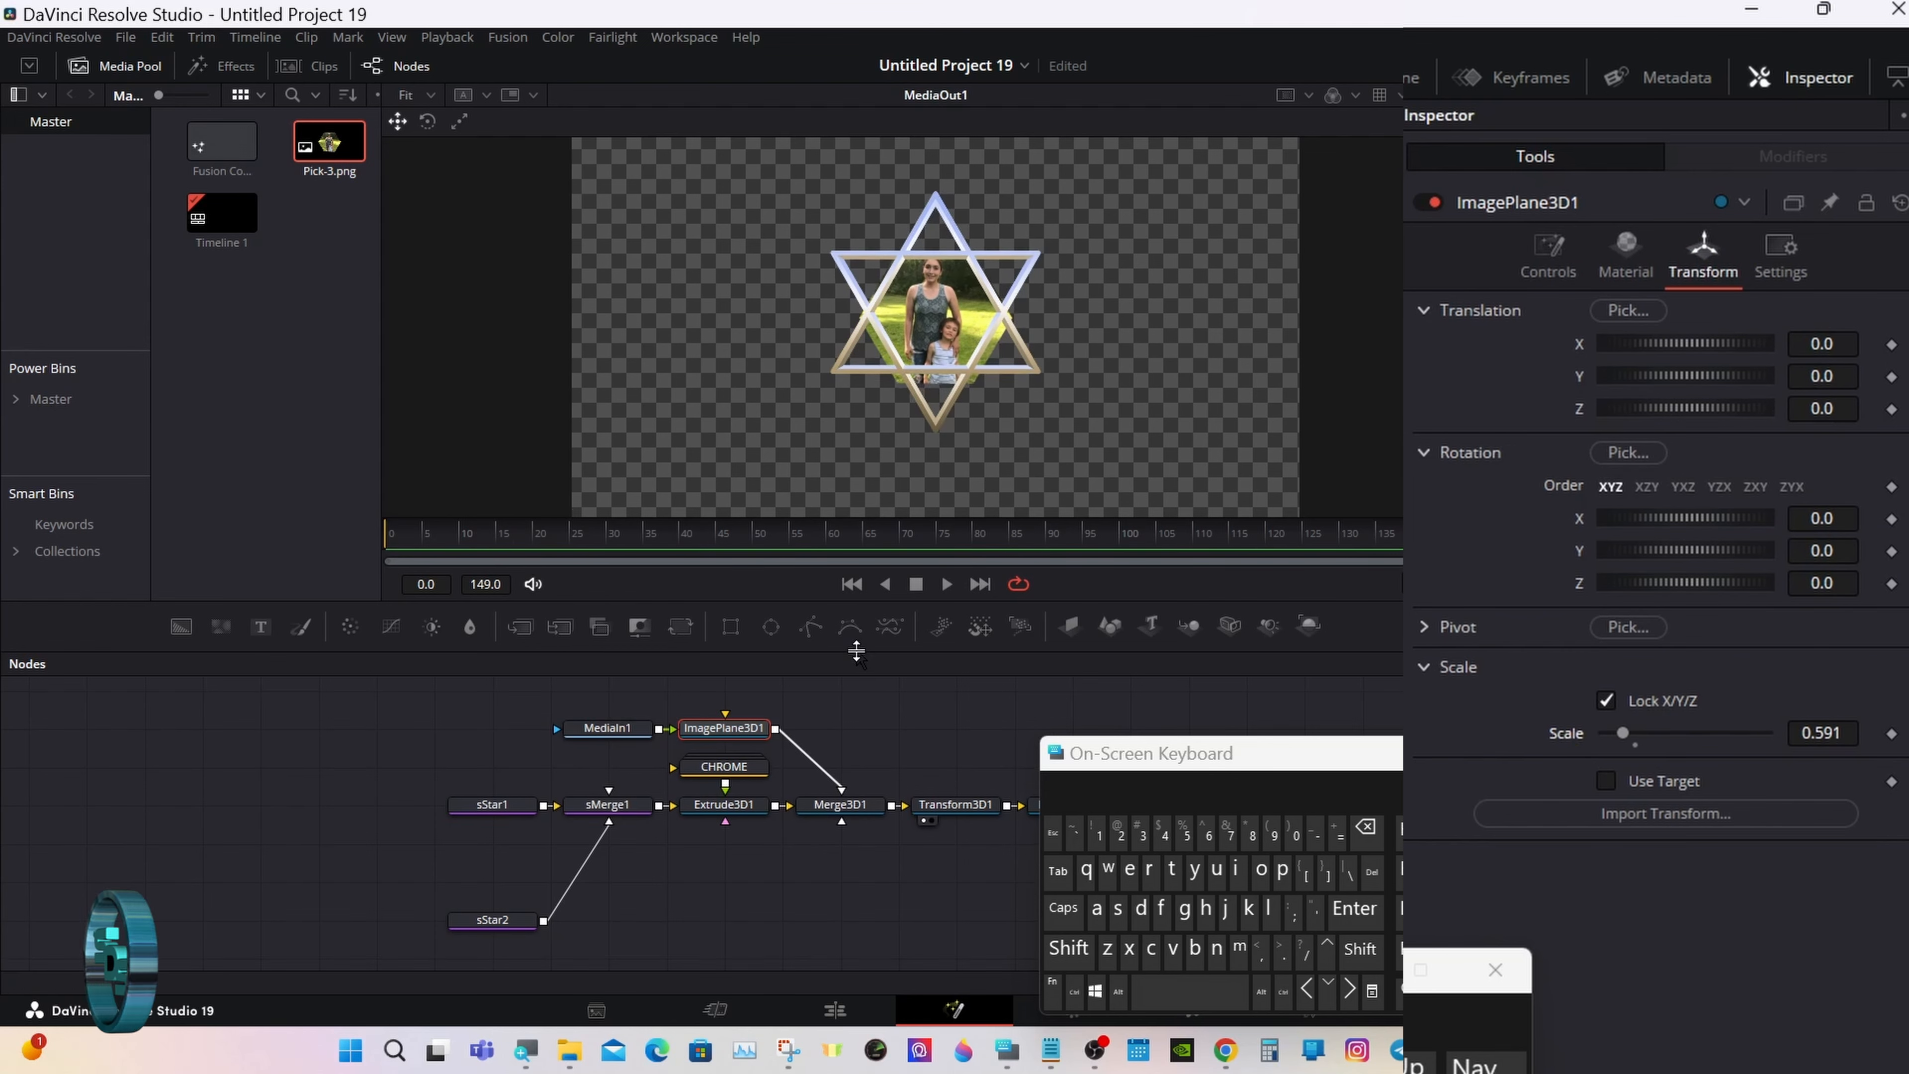
drag(859, 654, 859, 827)
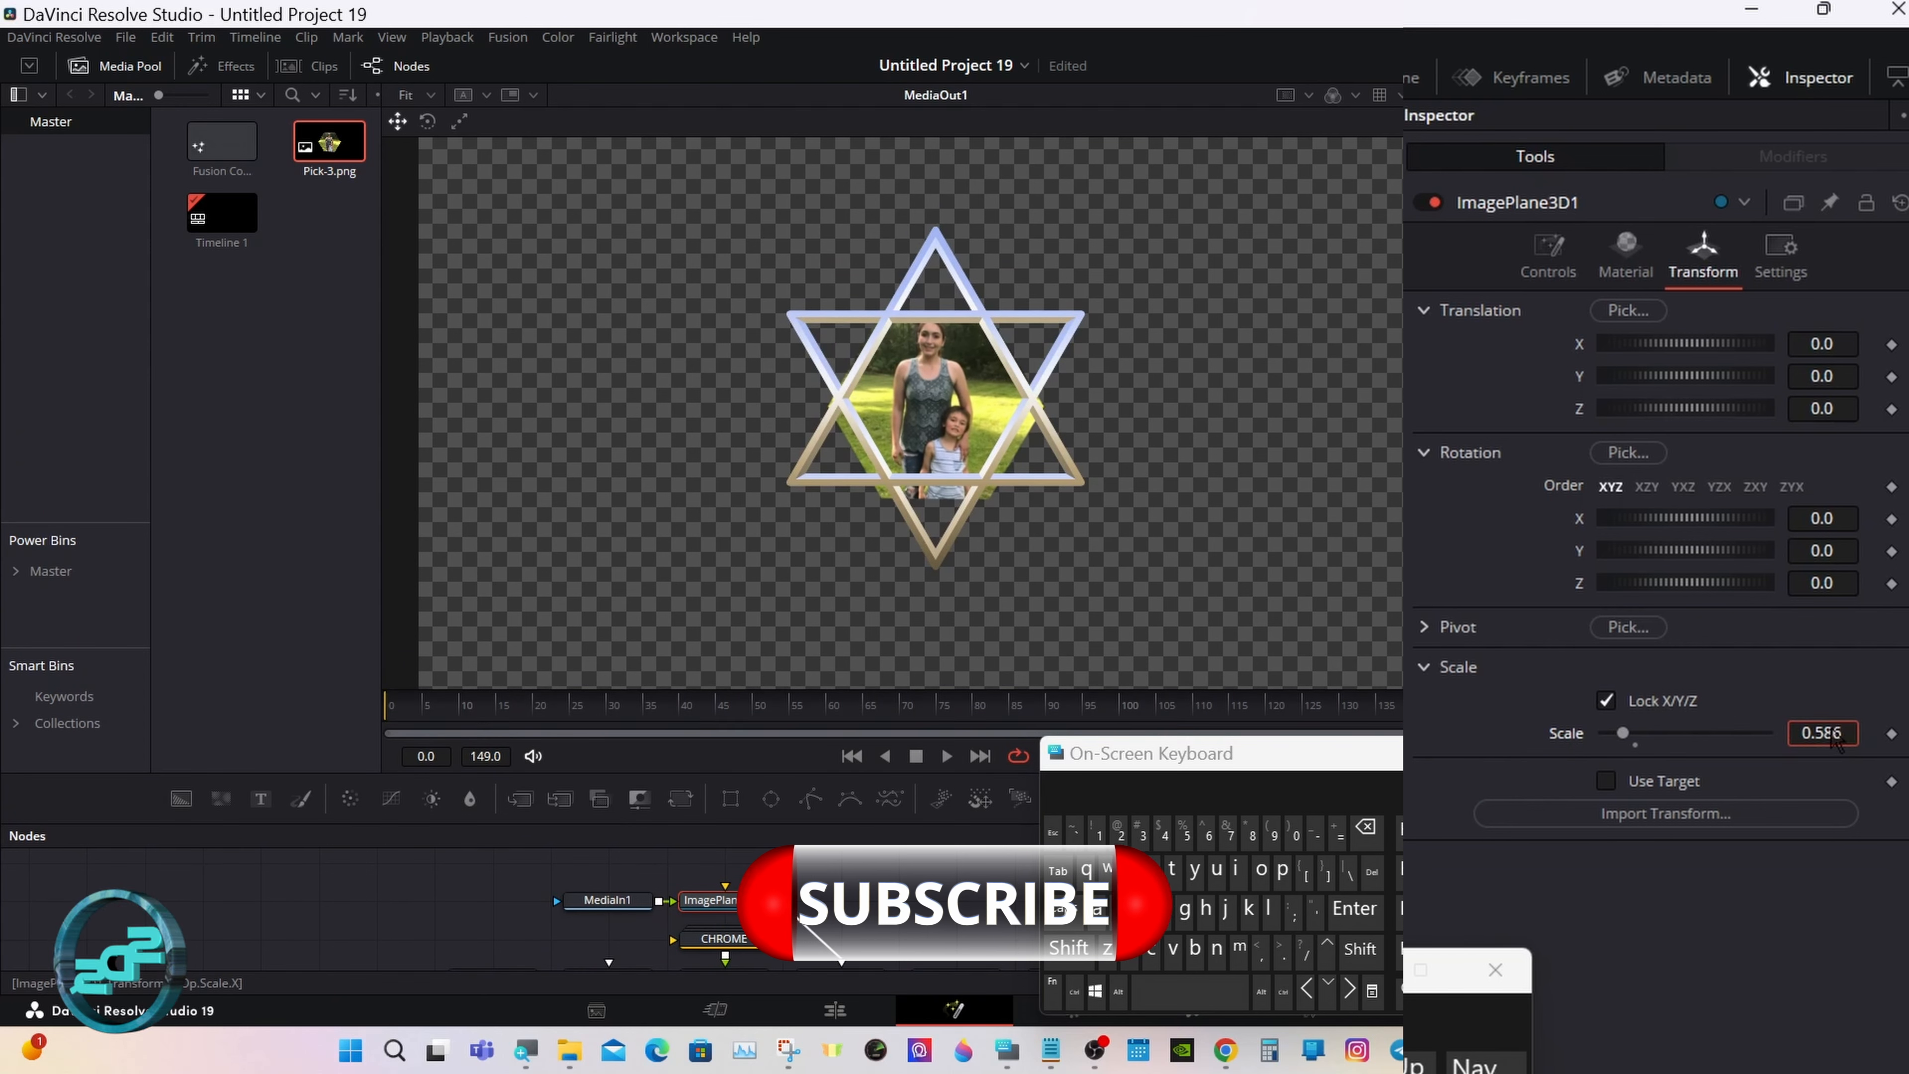
drag(1839, 741, 1700, 715)
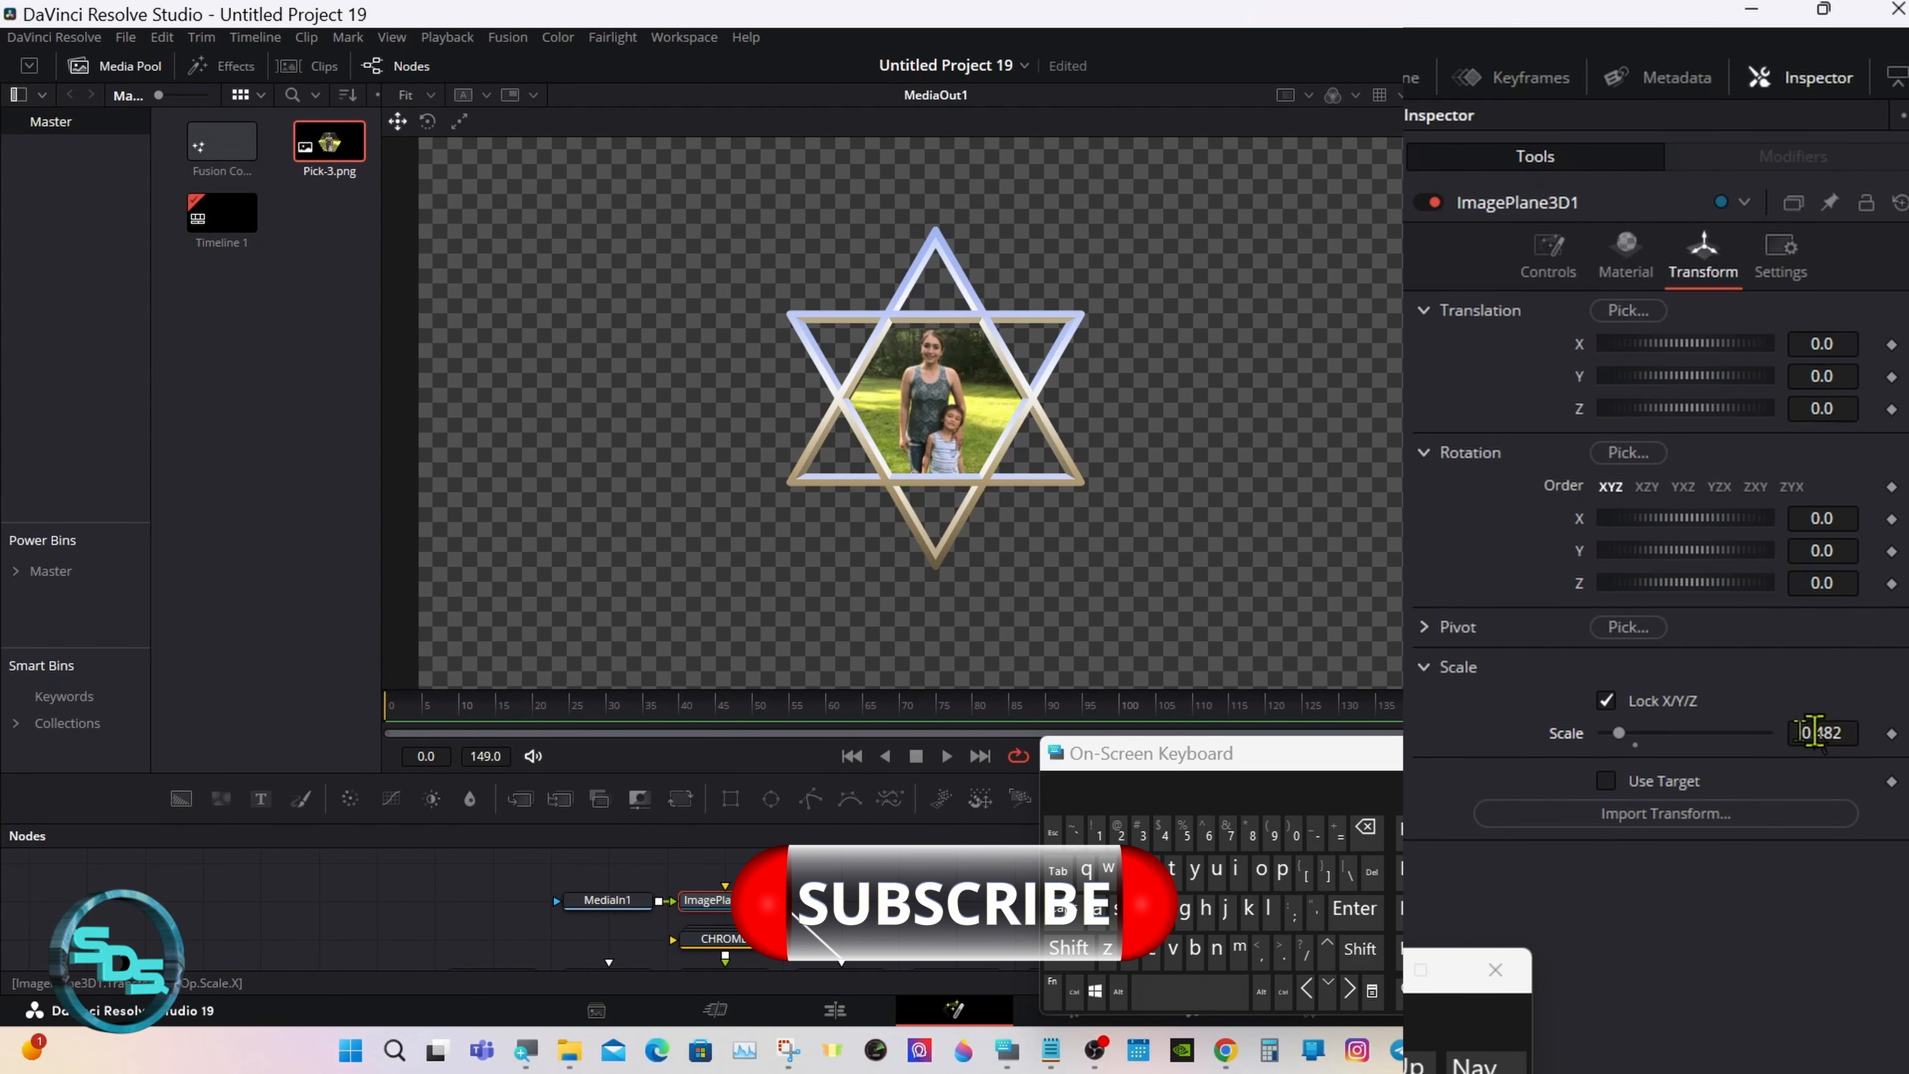
- Show both viewers and orbit the Transform3D1 perspective to examine the photo plane's depth within the star from the side
click(1434, 95)
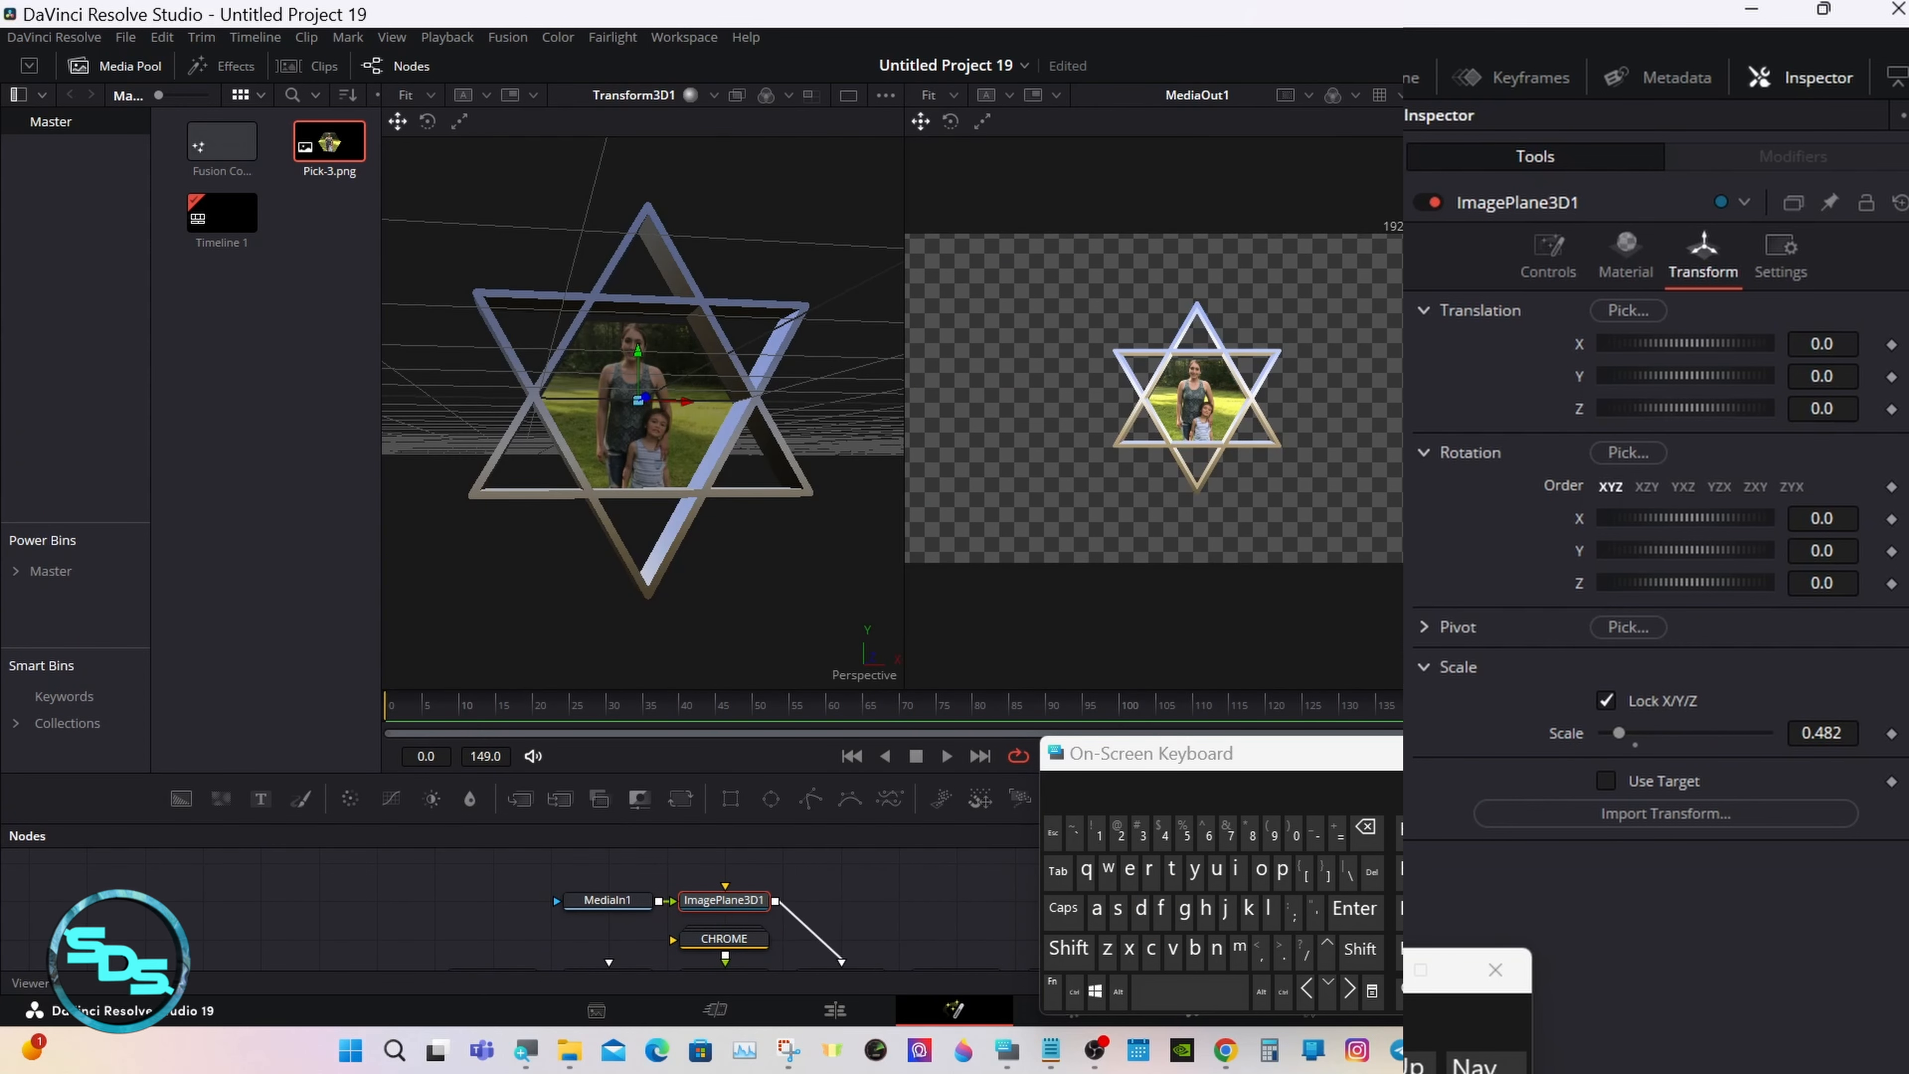
drag(947, 815, 947, 569)
drag(1122, 759, 1297, 697)
click(1248, 892)
drag(712, 387, 1151, 367)
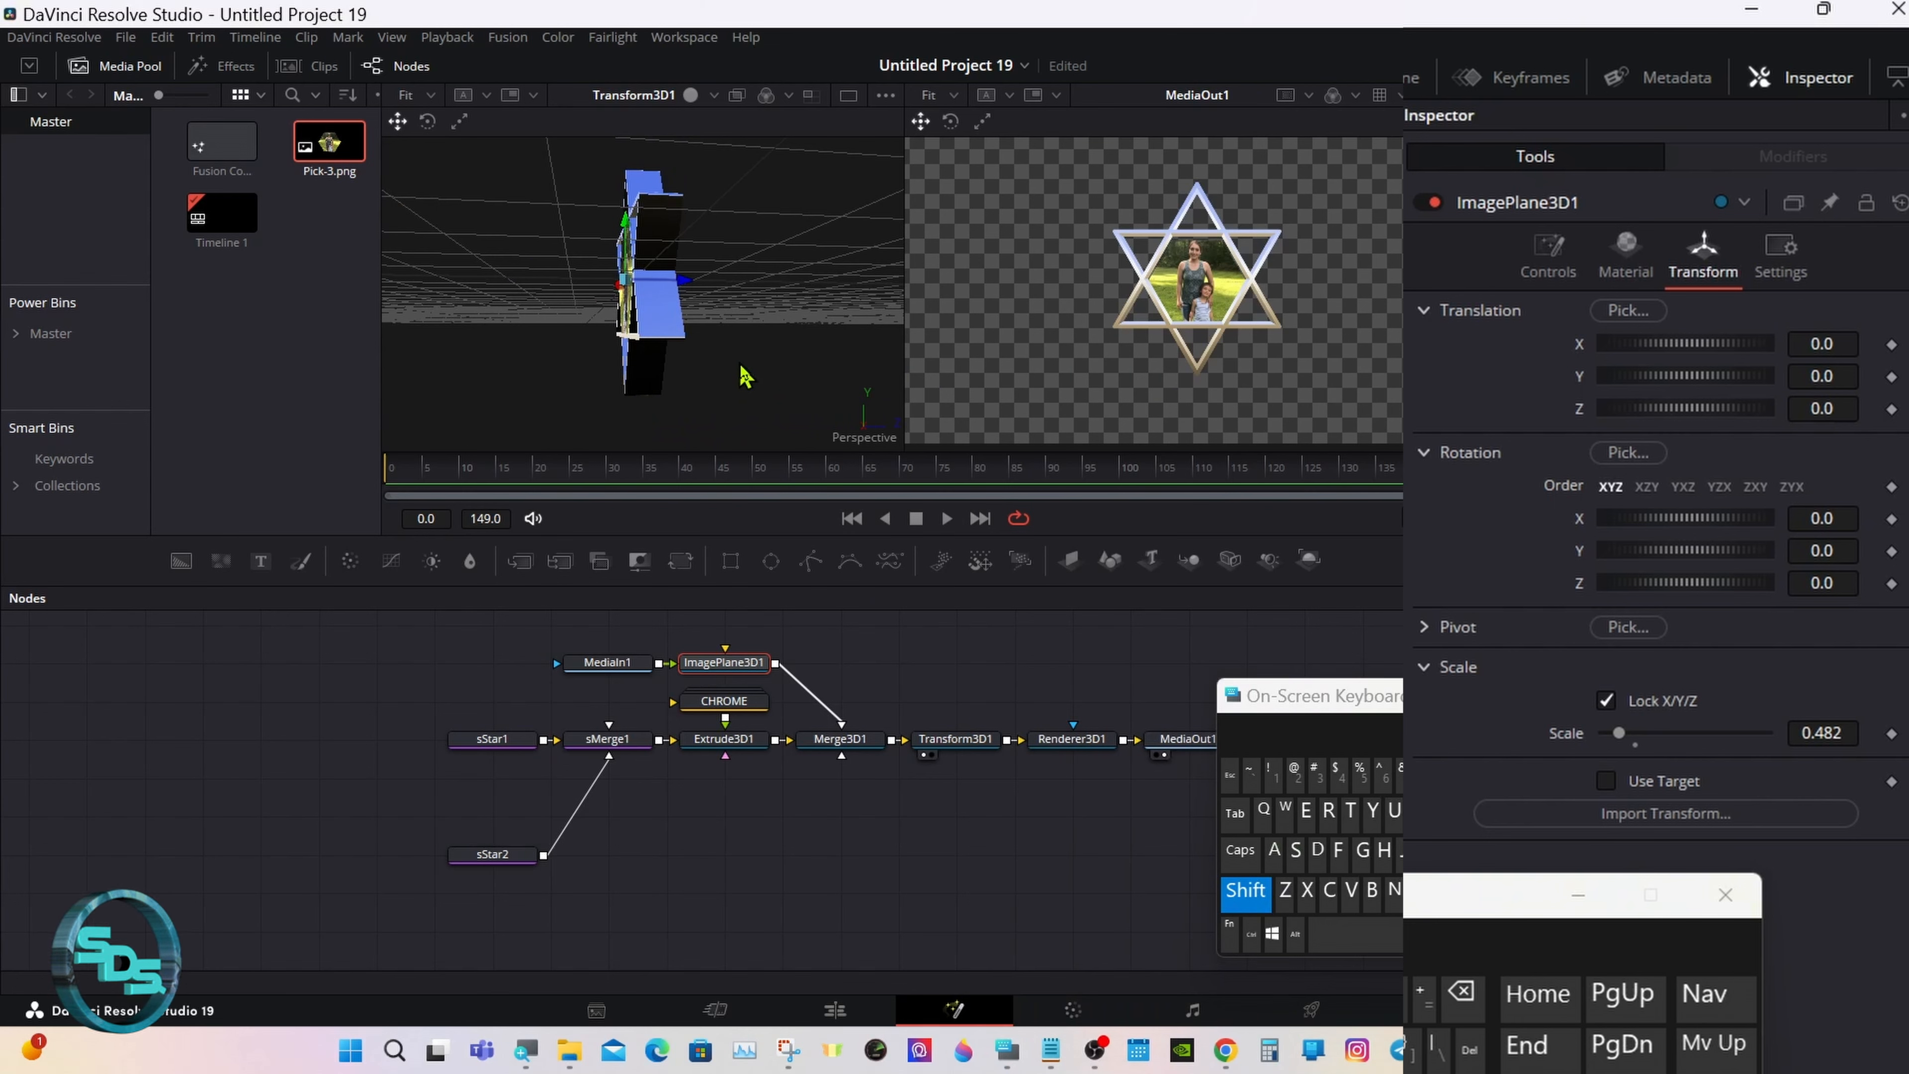
drag(752, 368, 776, 361)
click(1244, 891)
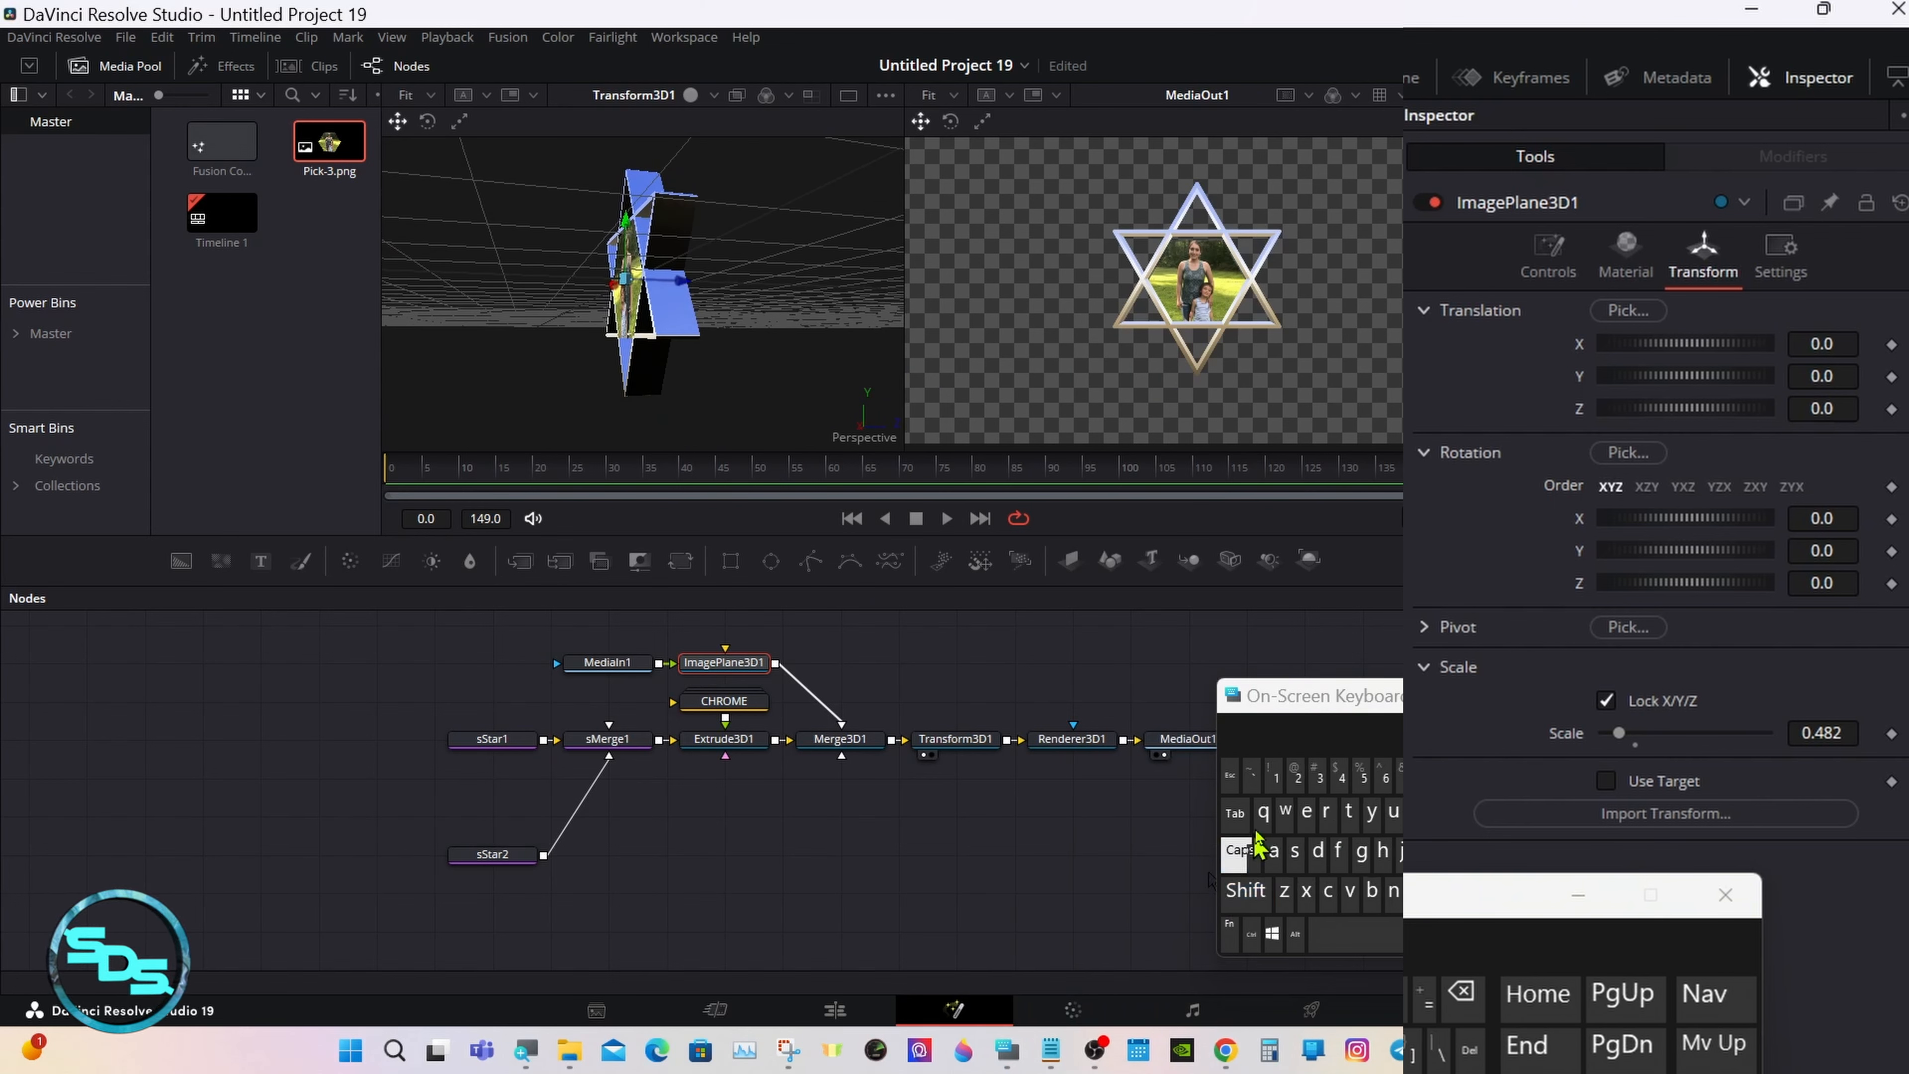
drag(1295, 708, 920, 784)
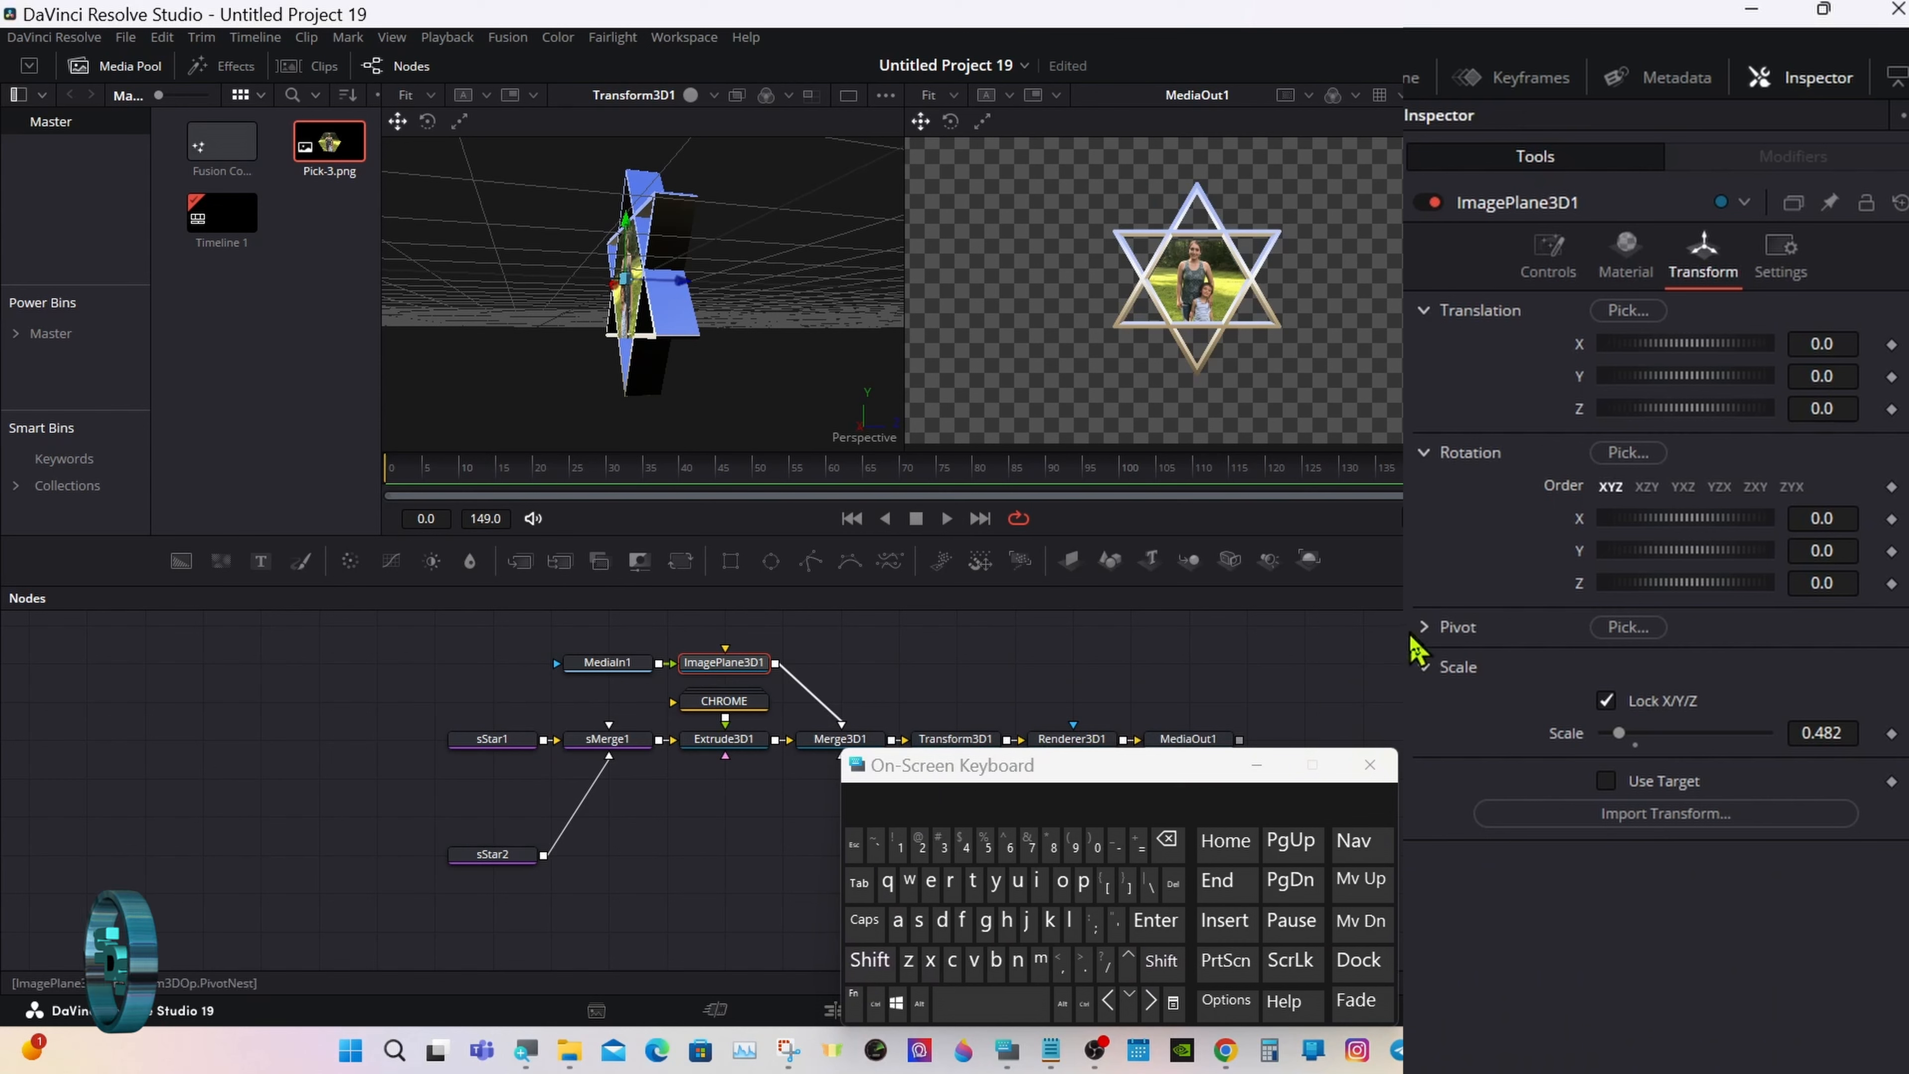
- Set ImagePlane3D1's Pivot Z to 0.04
click(1425, 629)
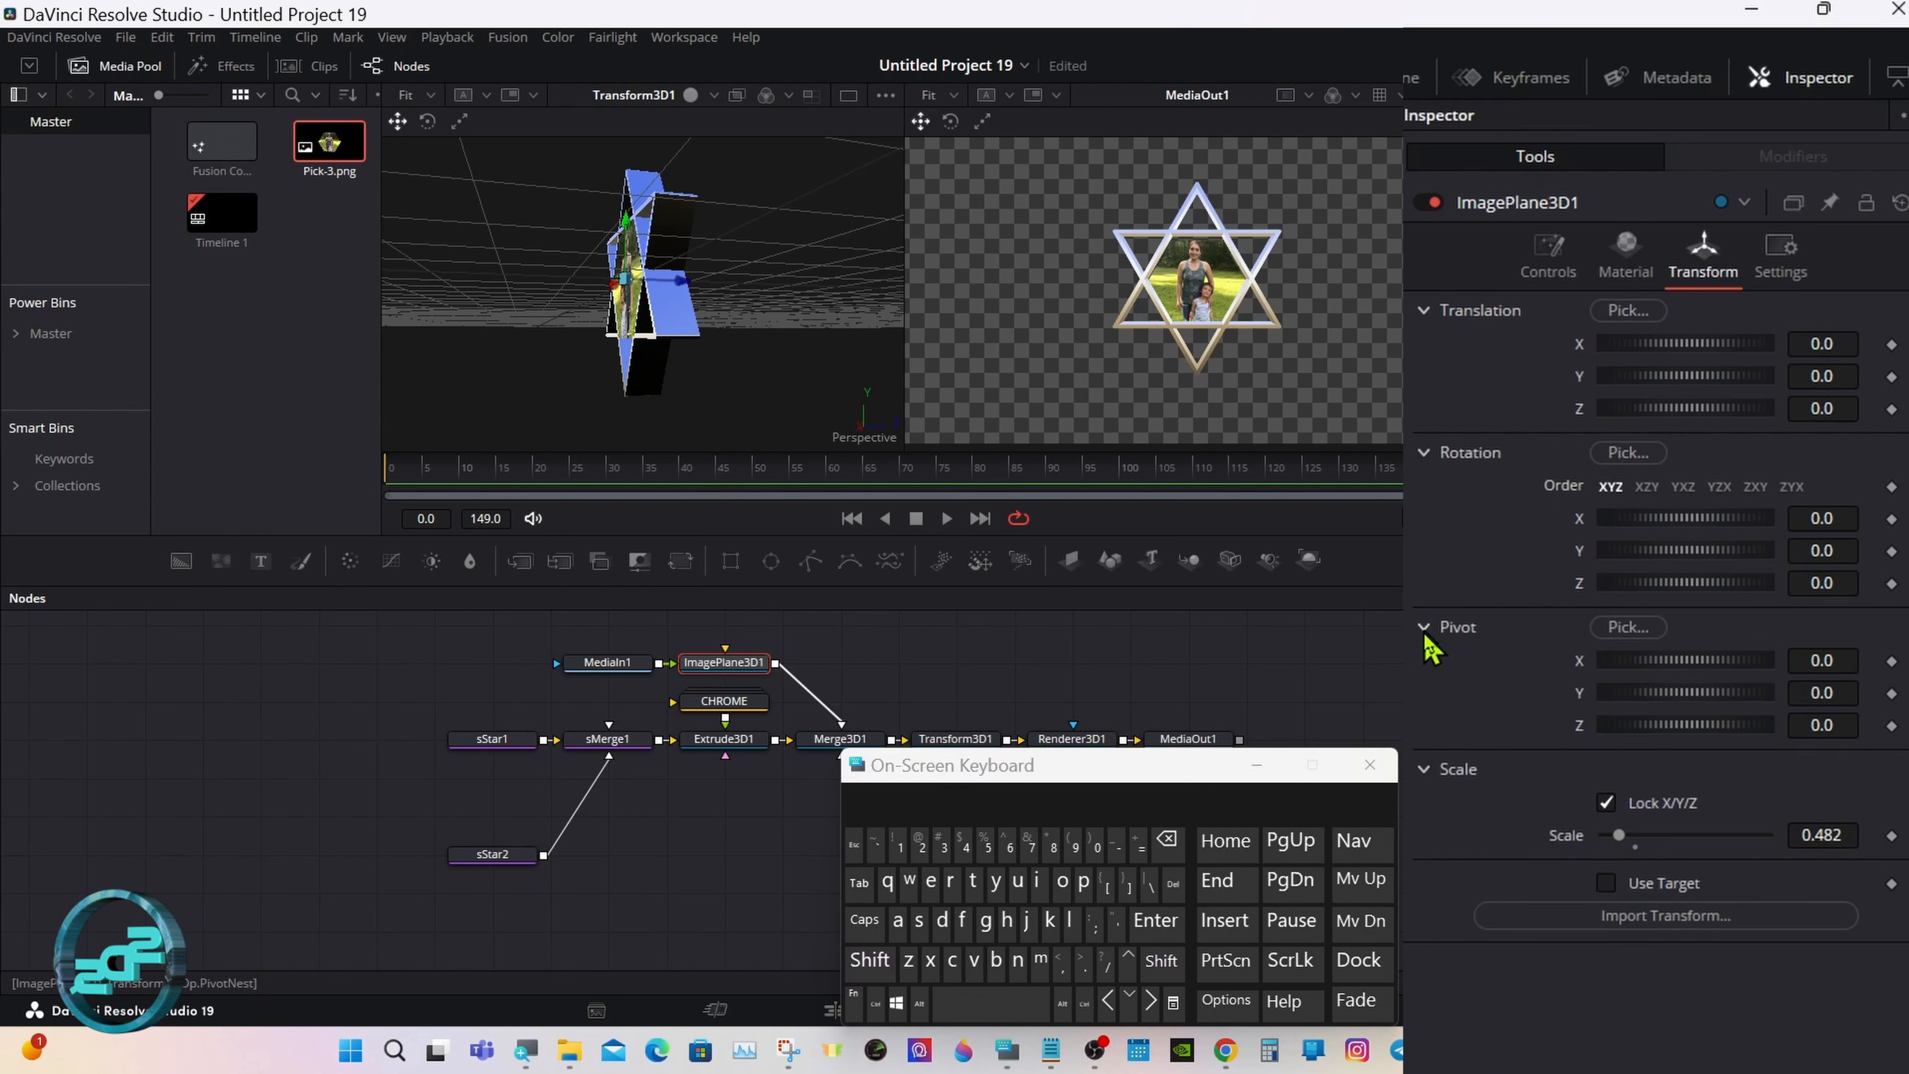
click(1847, 723)
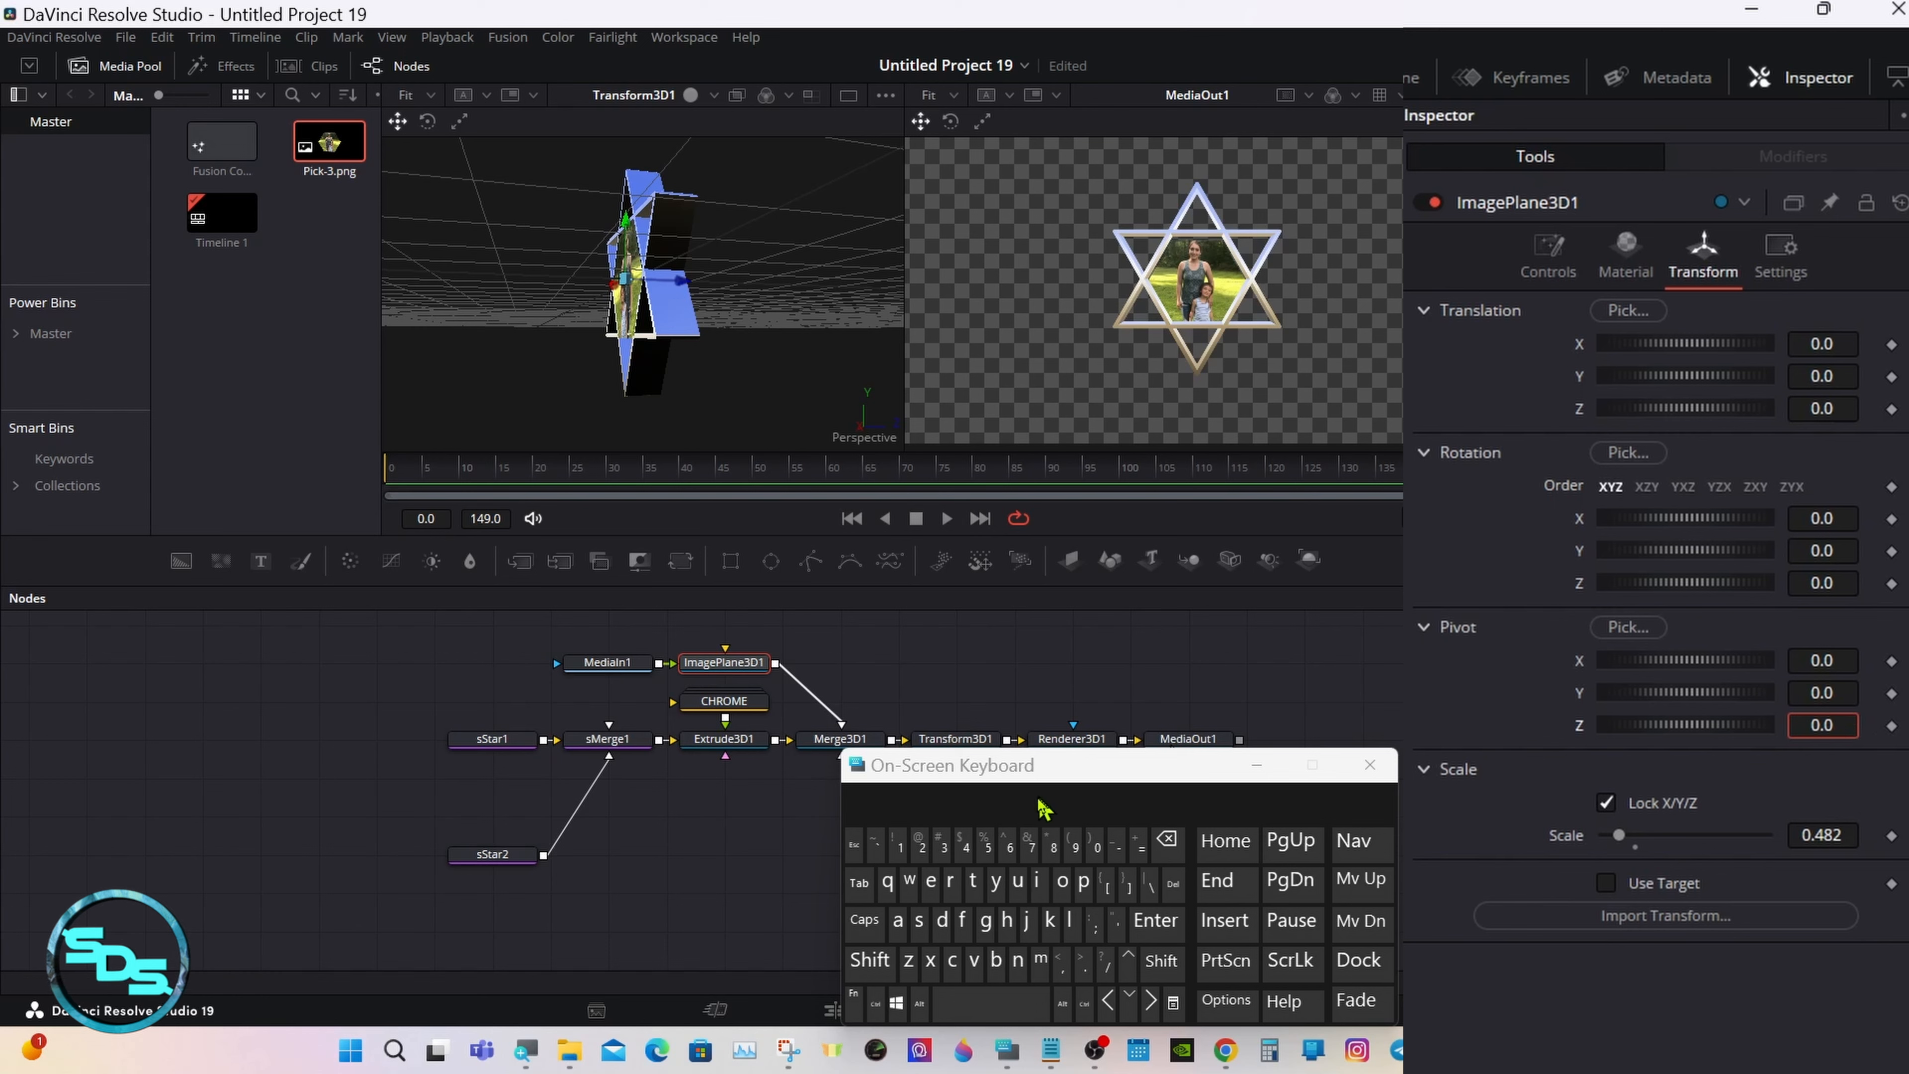
click(964, 843)
click(1156, 921)
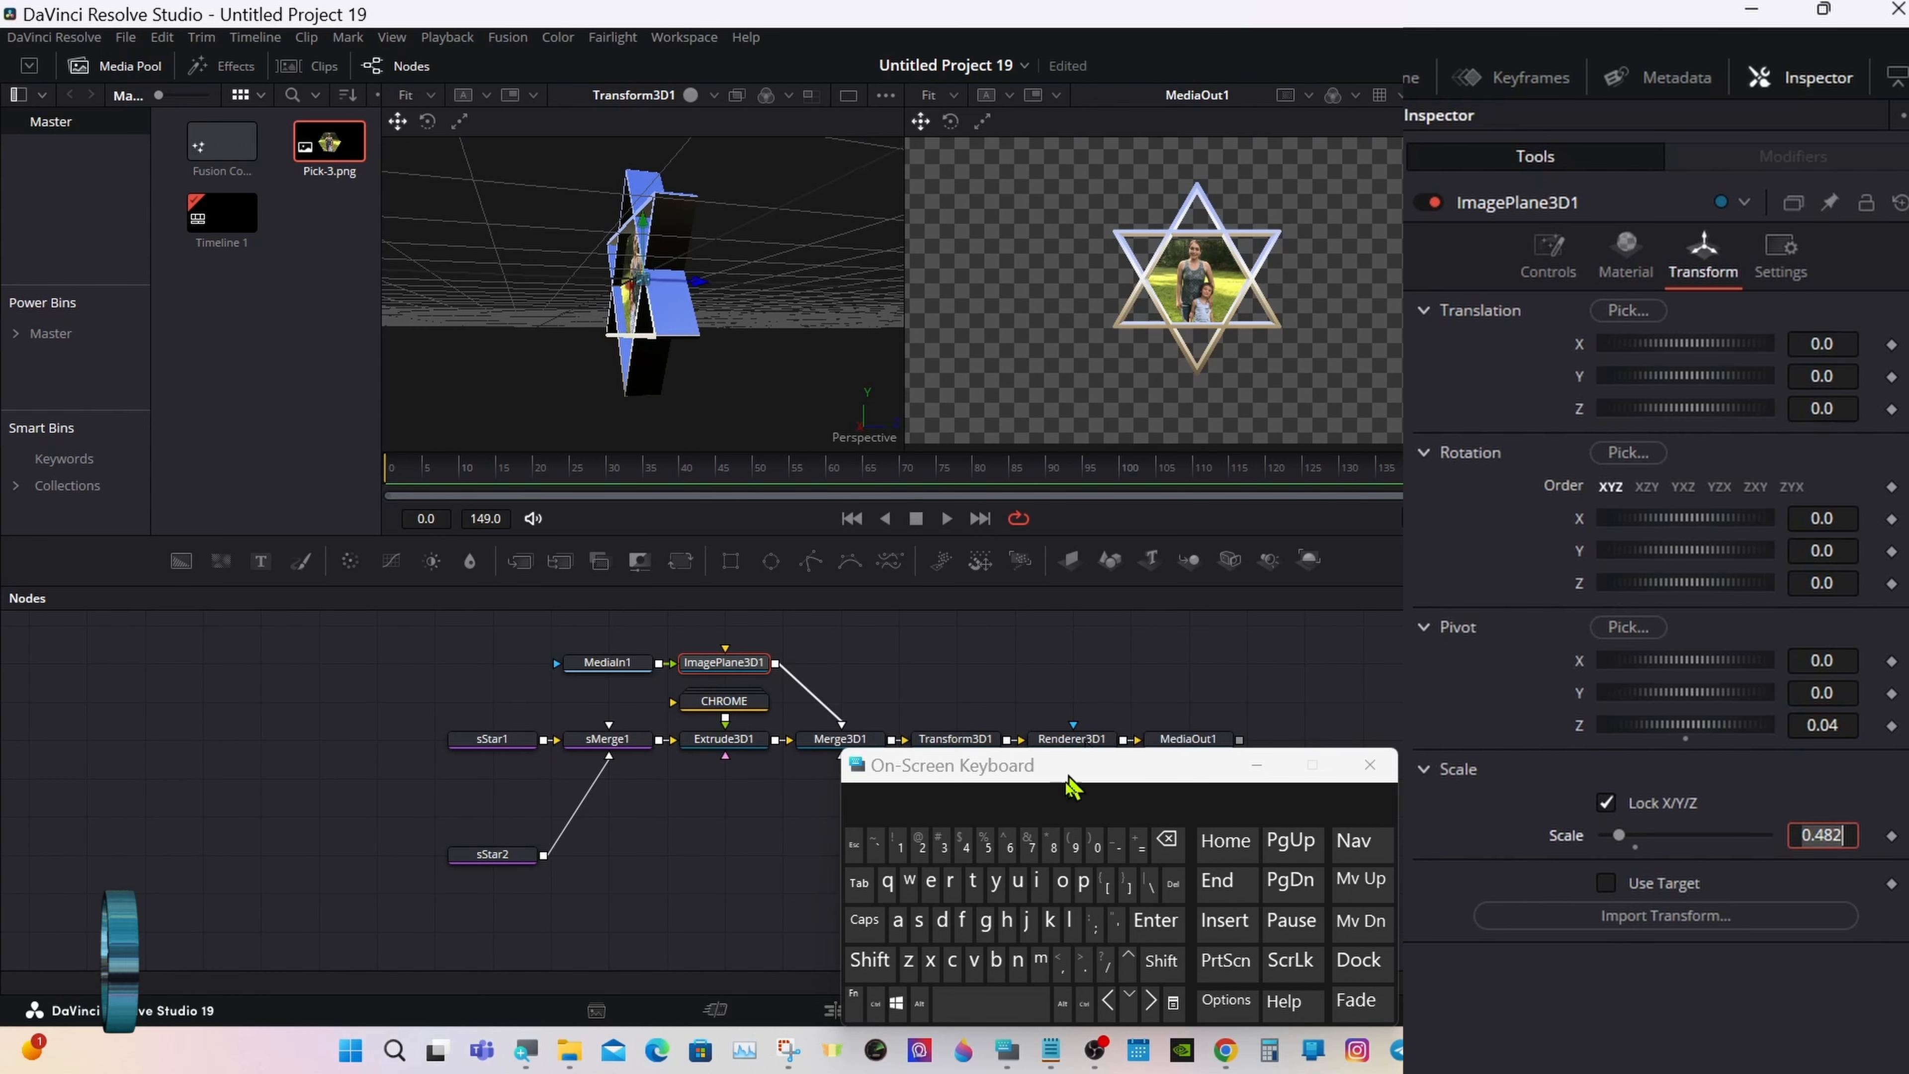
- Set ImagePlane3D1's Pivot Z to 0.061 to adjust the photo plane's depth inside the star
click(875, 963)
drag(825, 395, 829, 519)
click(863, 975)
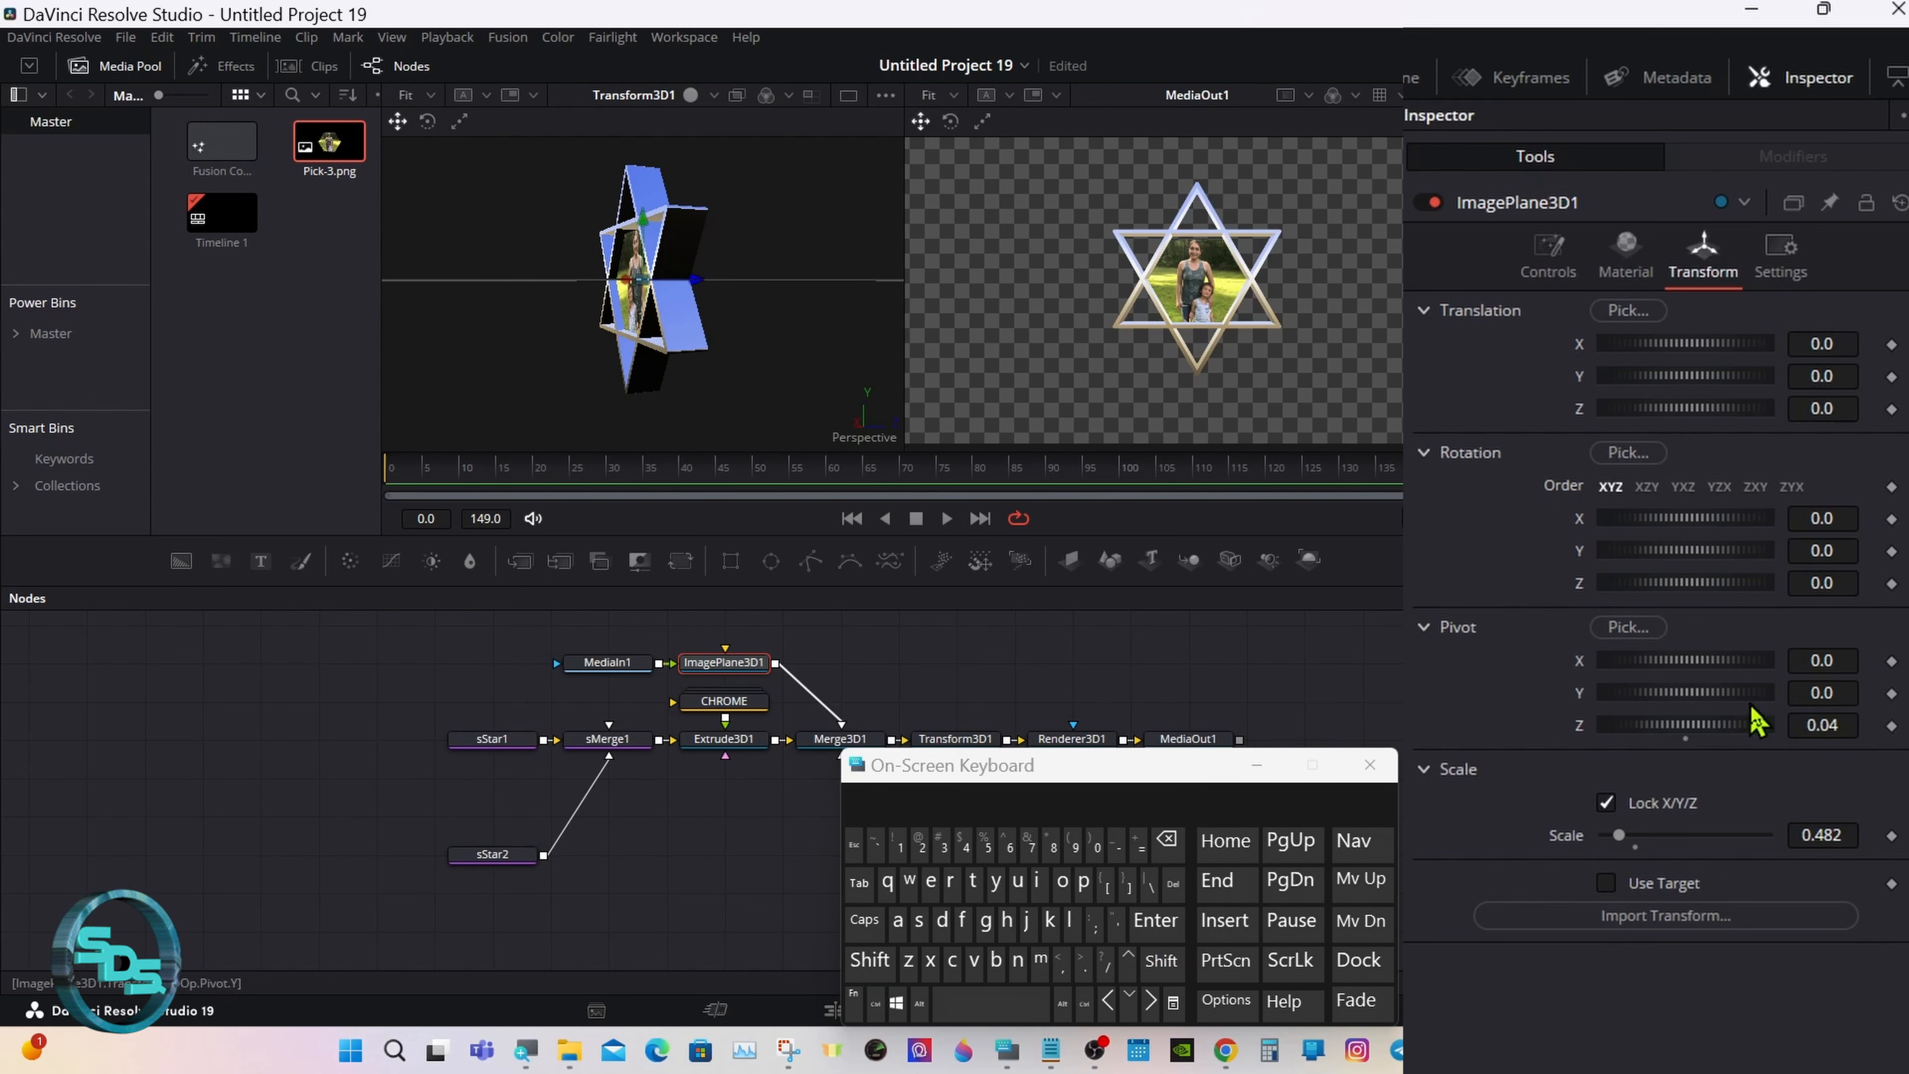
drag(1805, 722, 1833, 738)
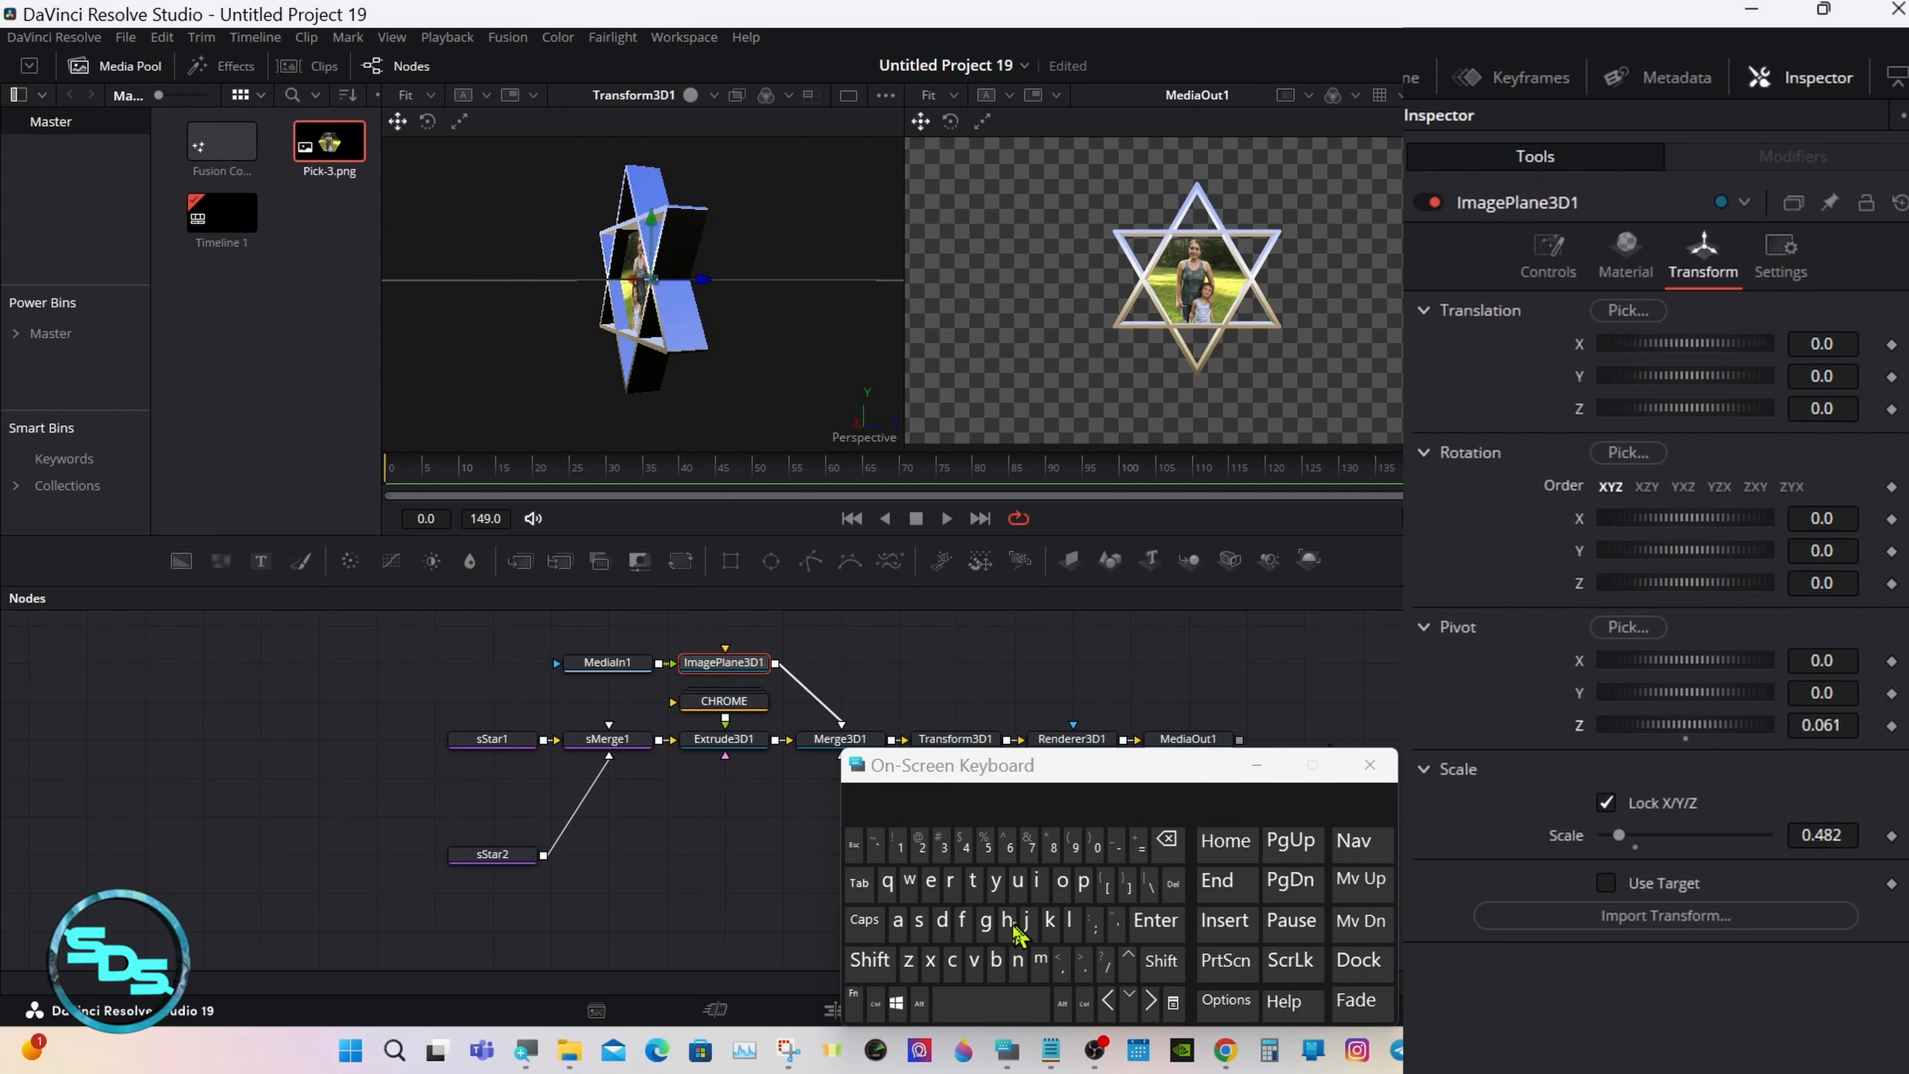
click(870, 960)
drag(824, 398, 900, 395)
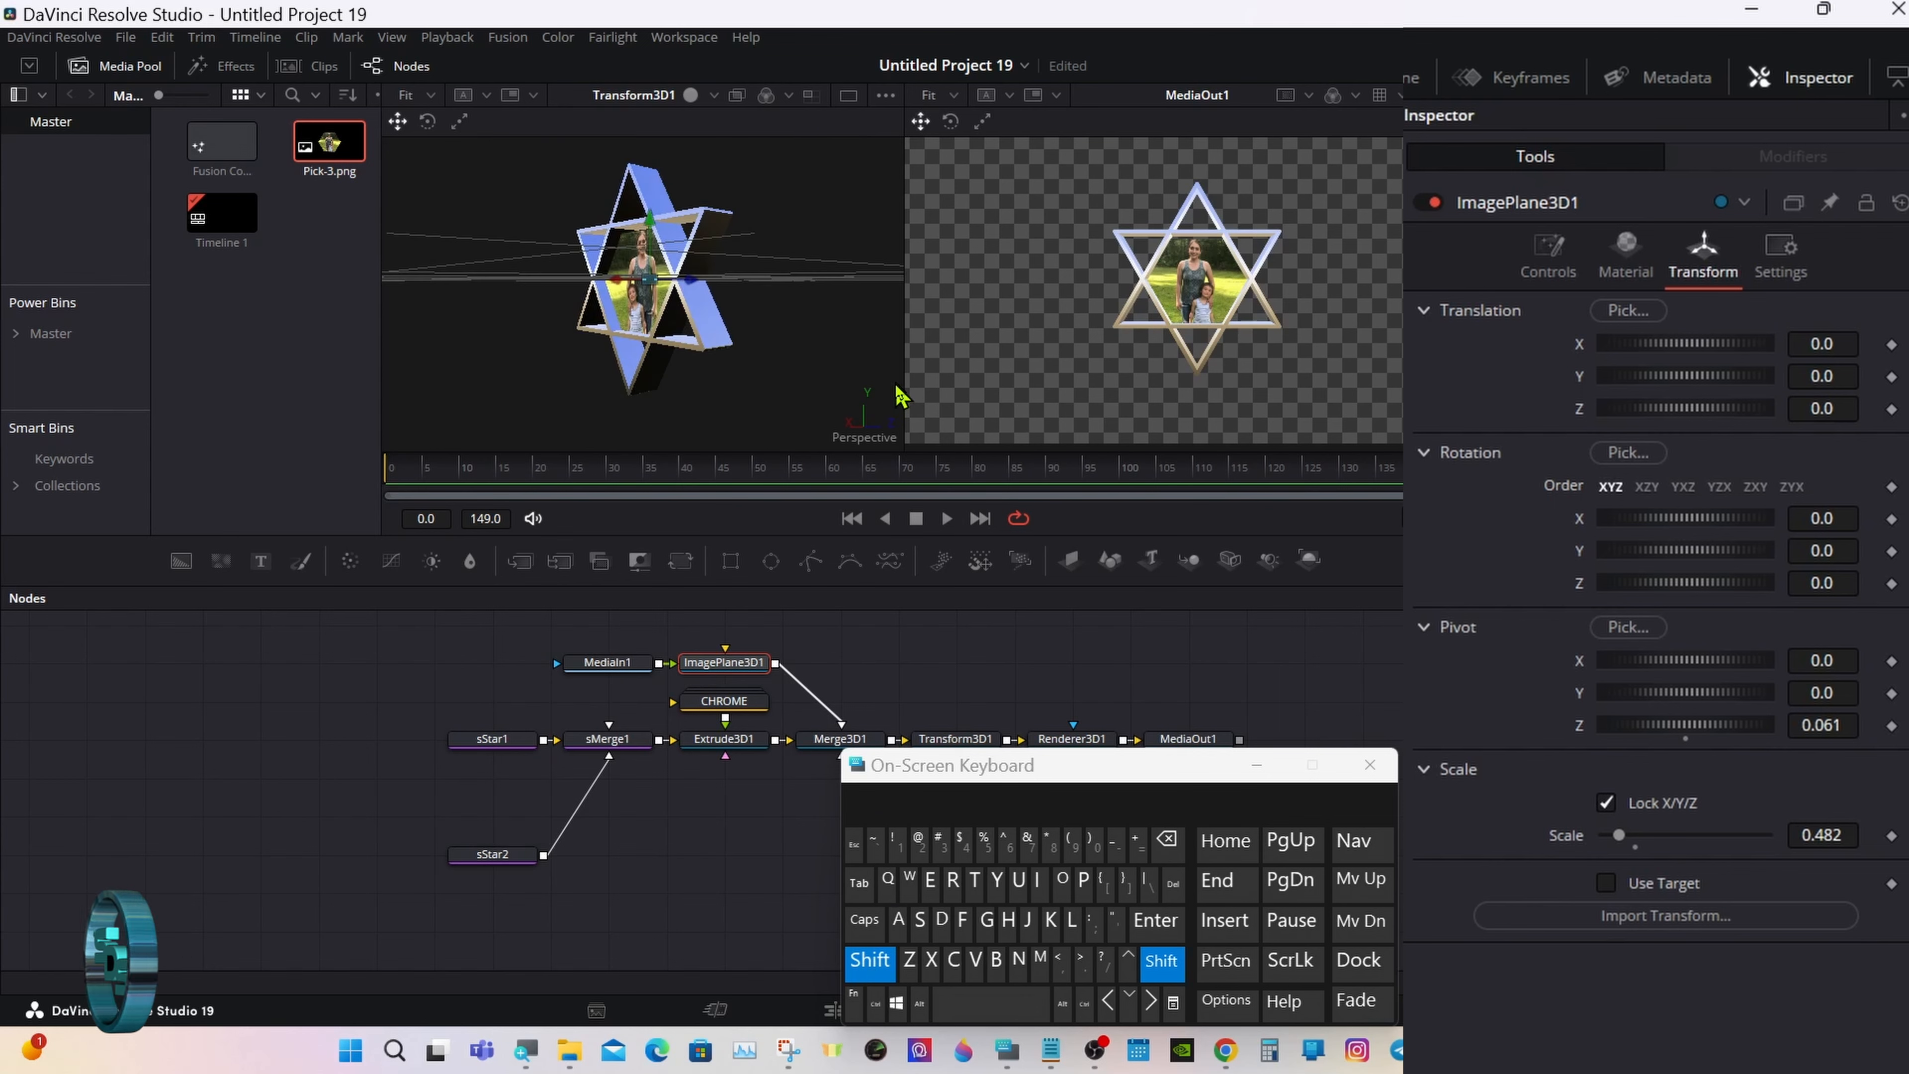
drag(900, 398, 466, 387)
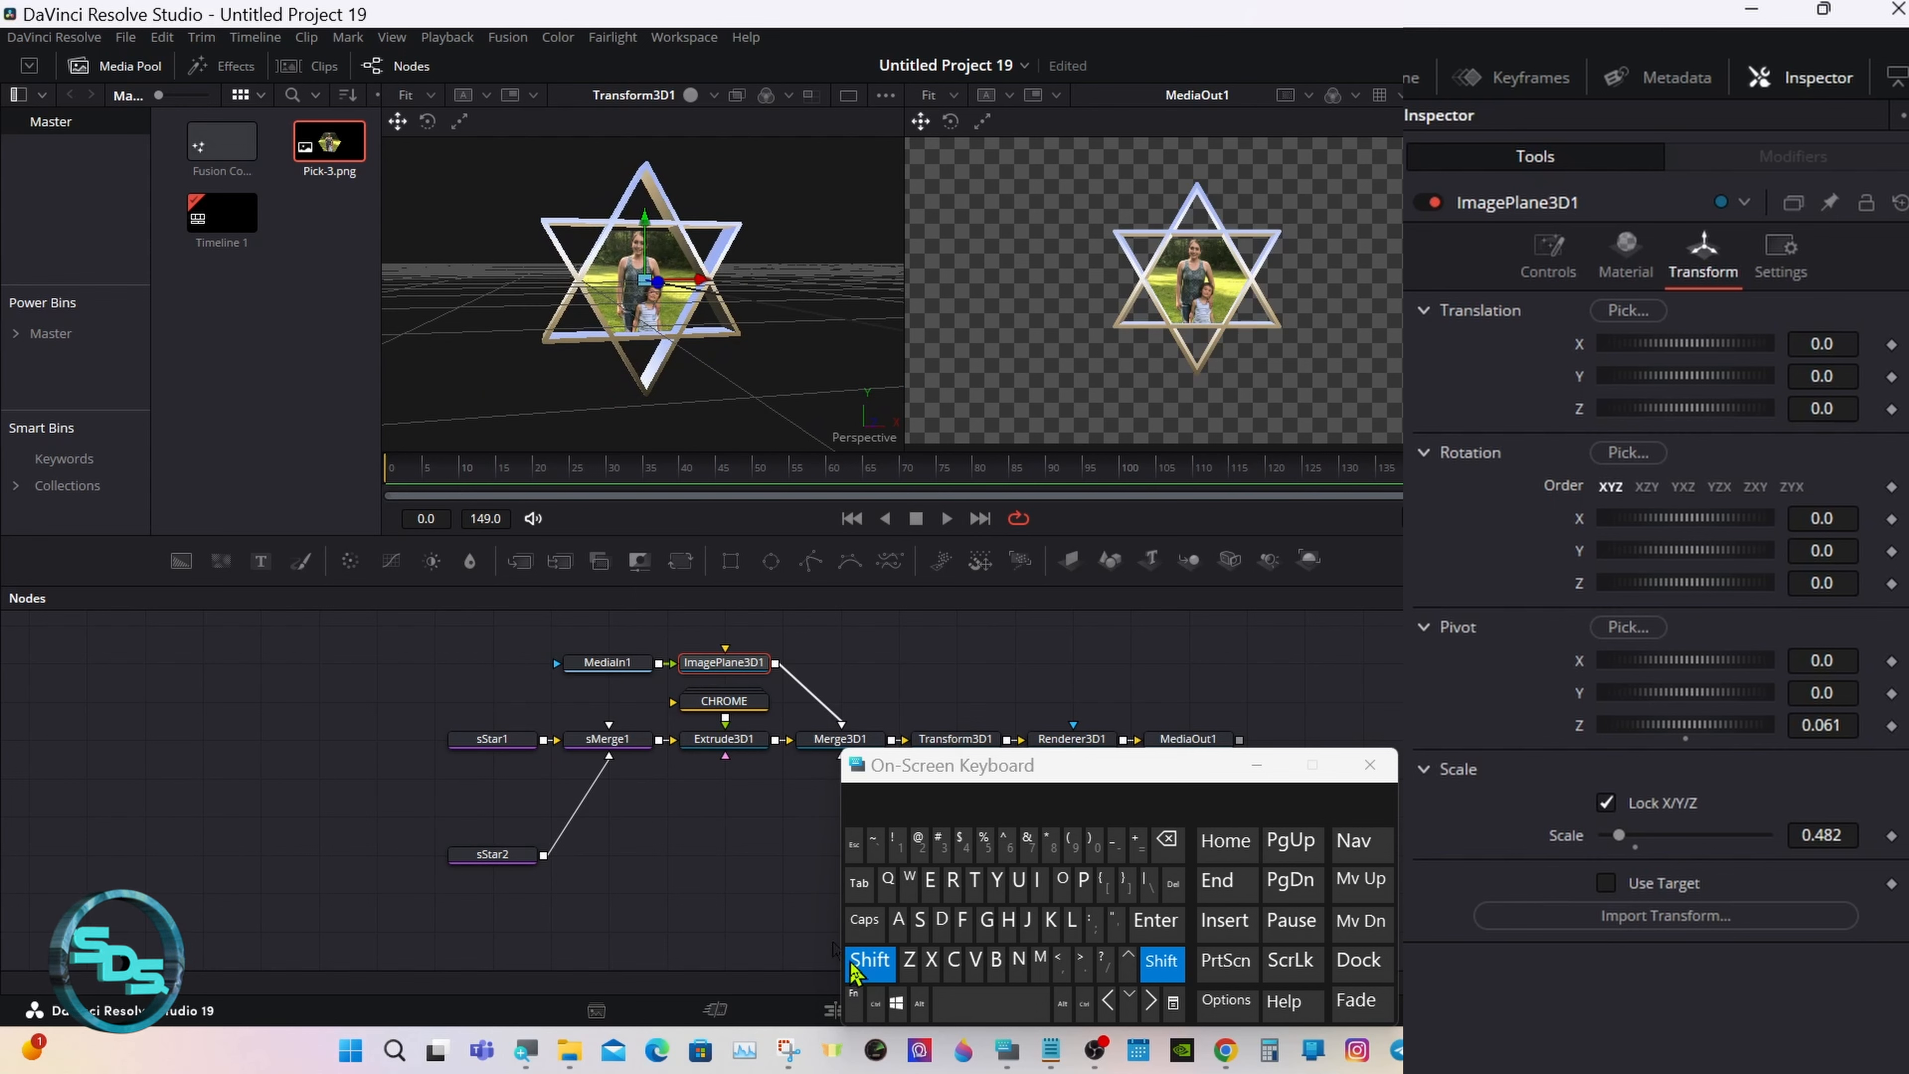
click(866, 962)
drag(1110, 776, 1343, 789)
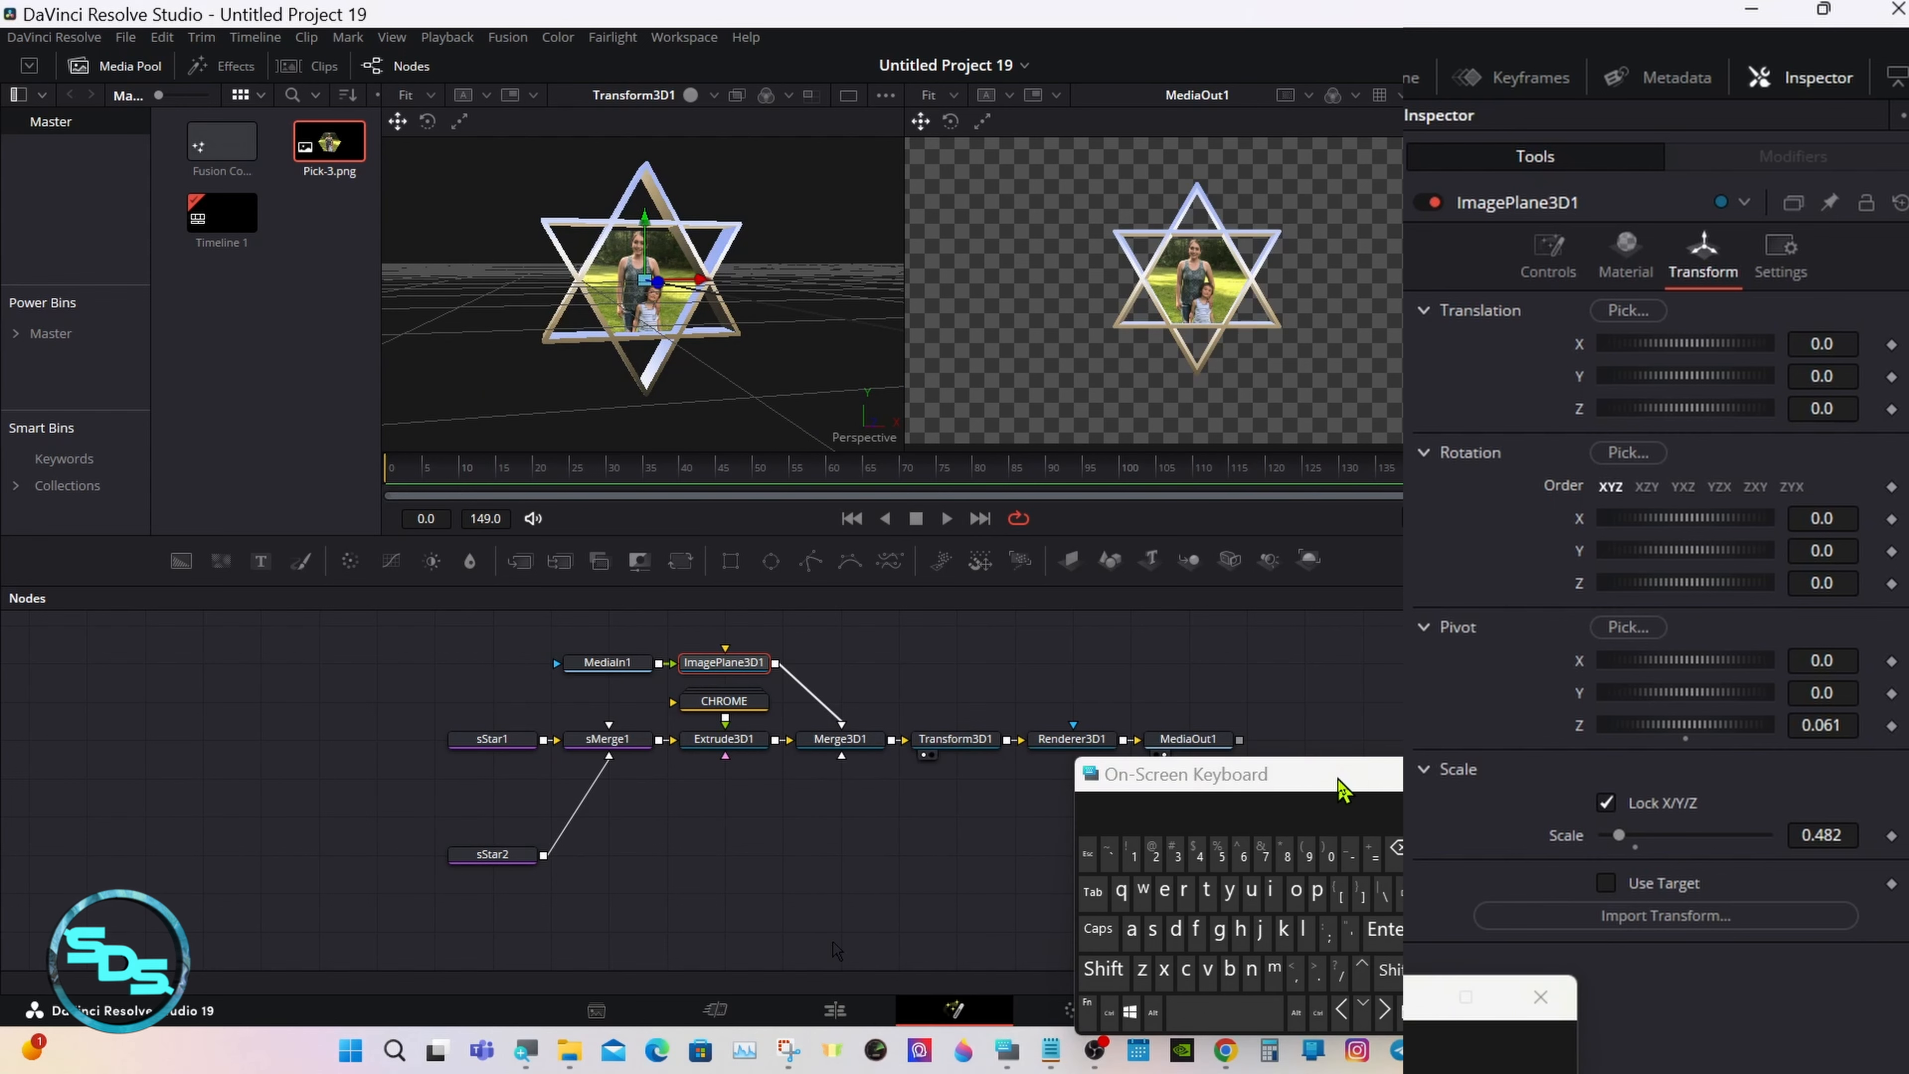
click(1426, 629)
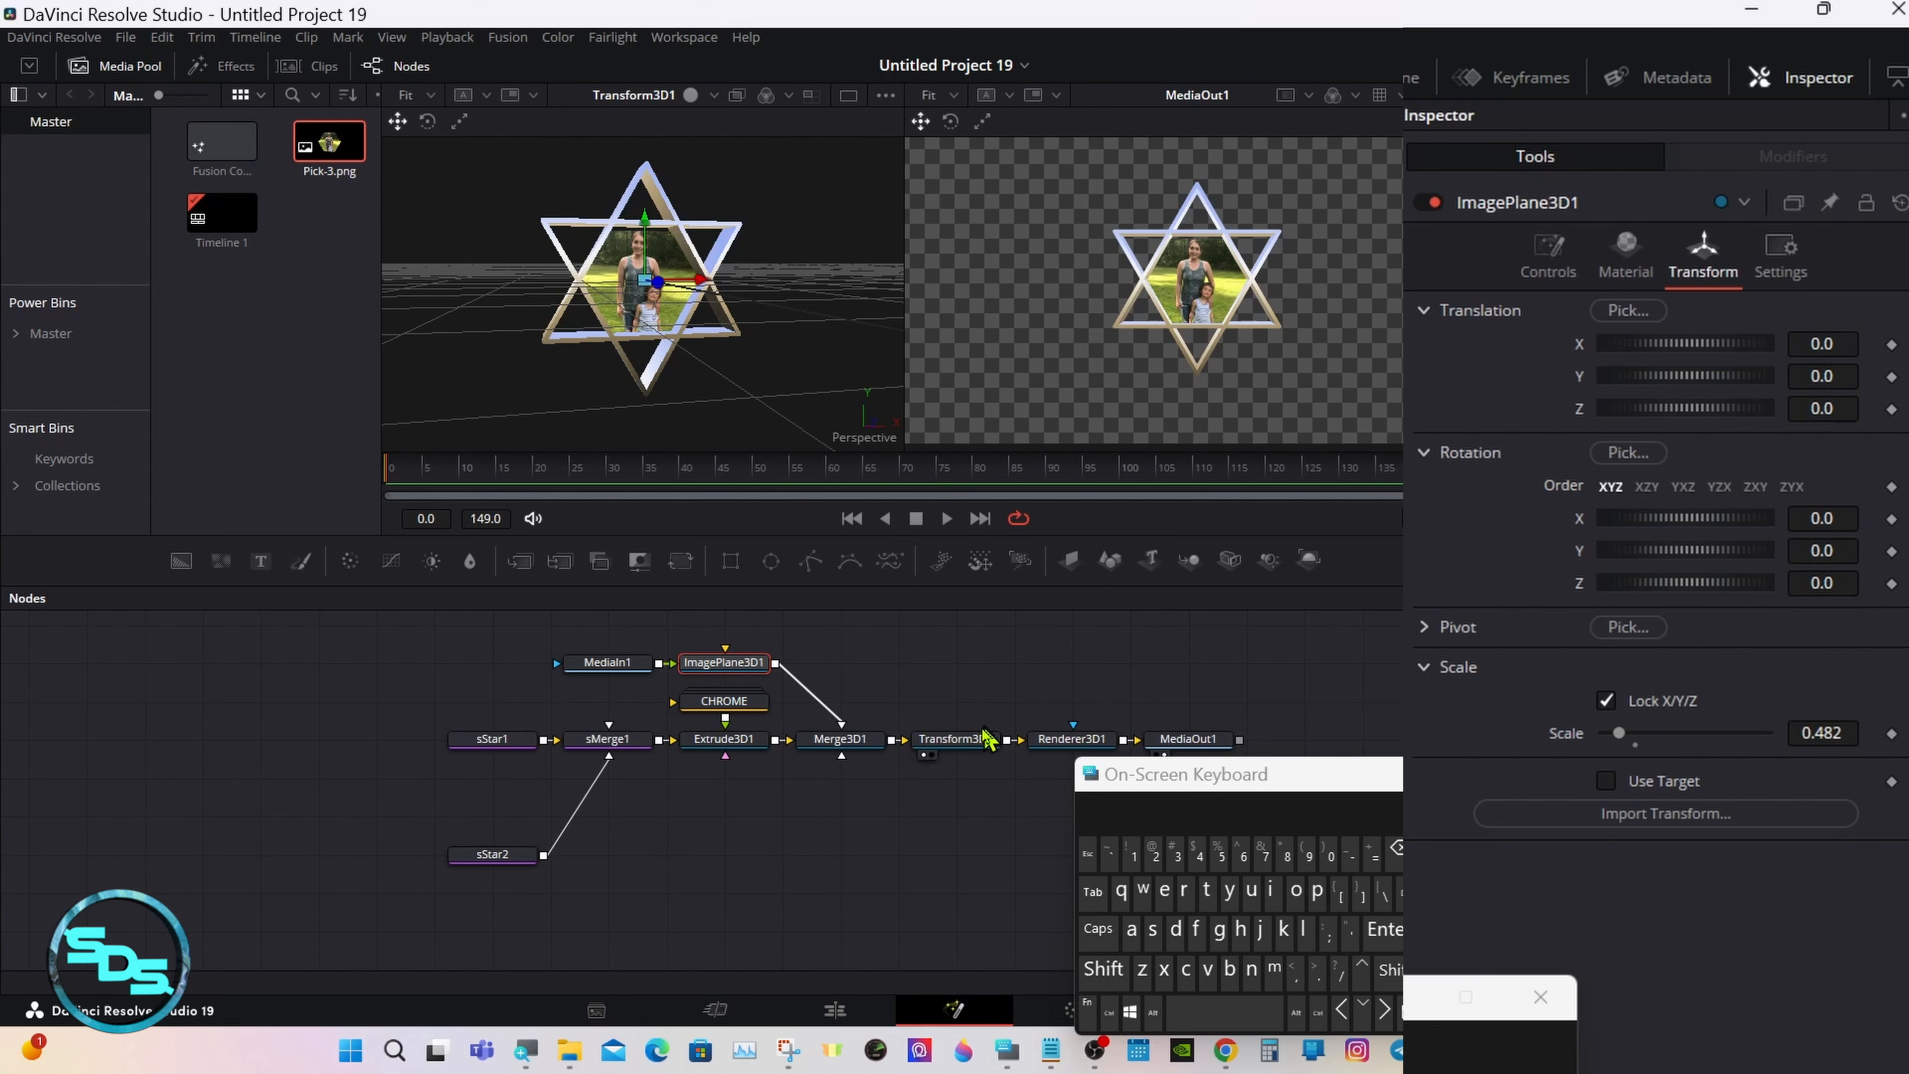
- Keyframe Transform3D1's Y rotation at 0.0 on frame 0
click(981, 740)
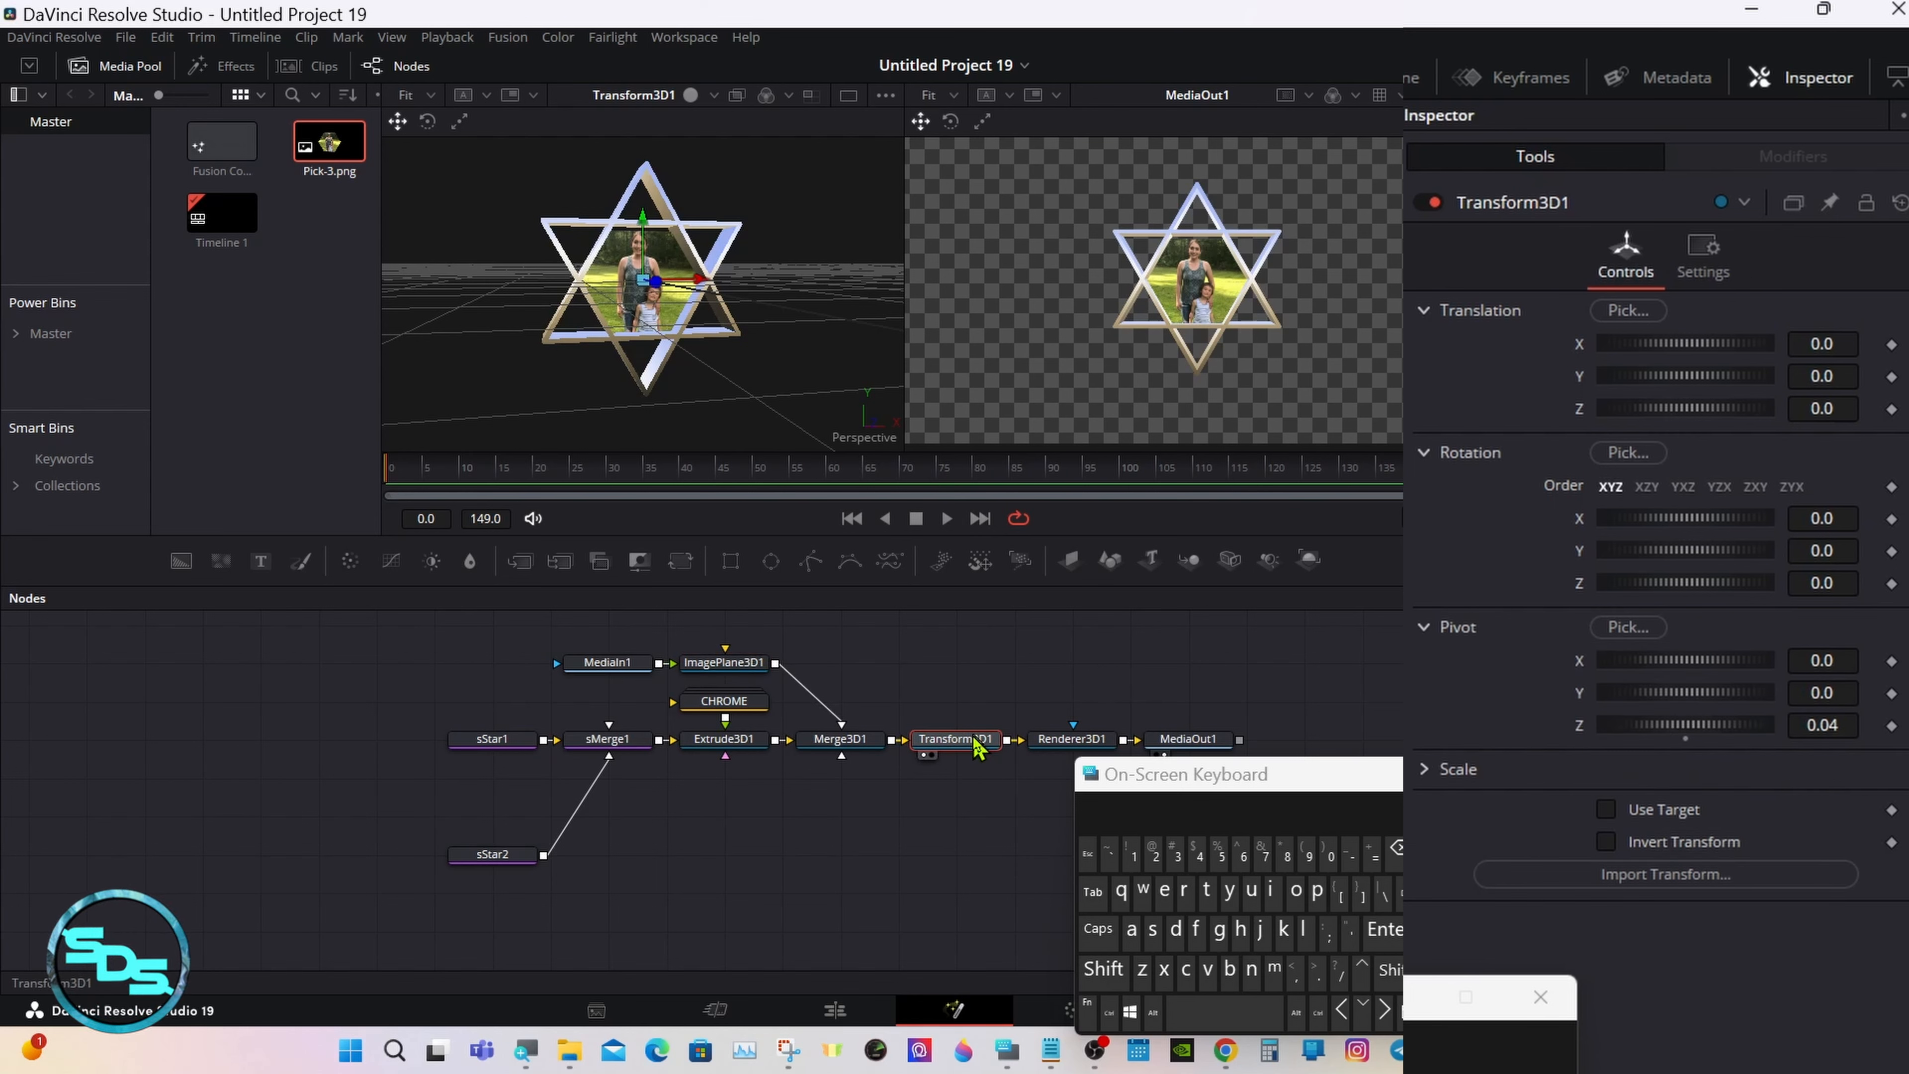
click(1426, 629)
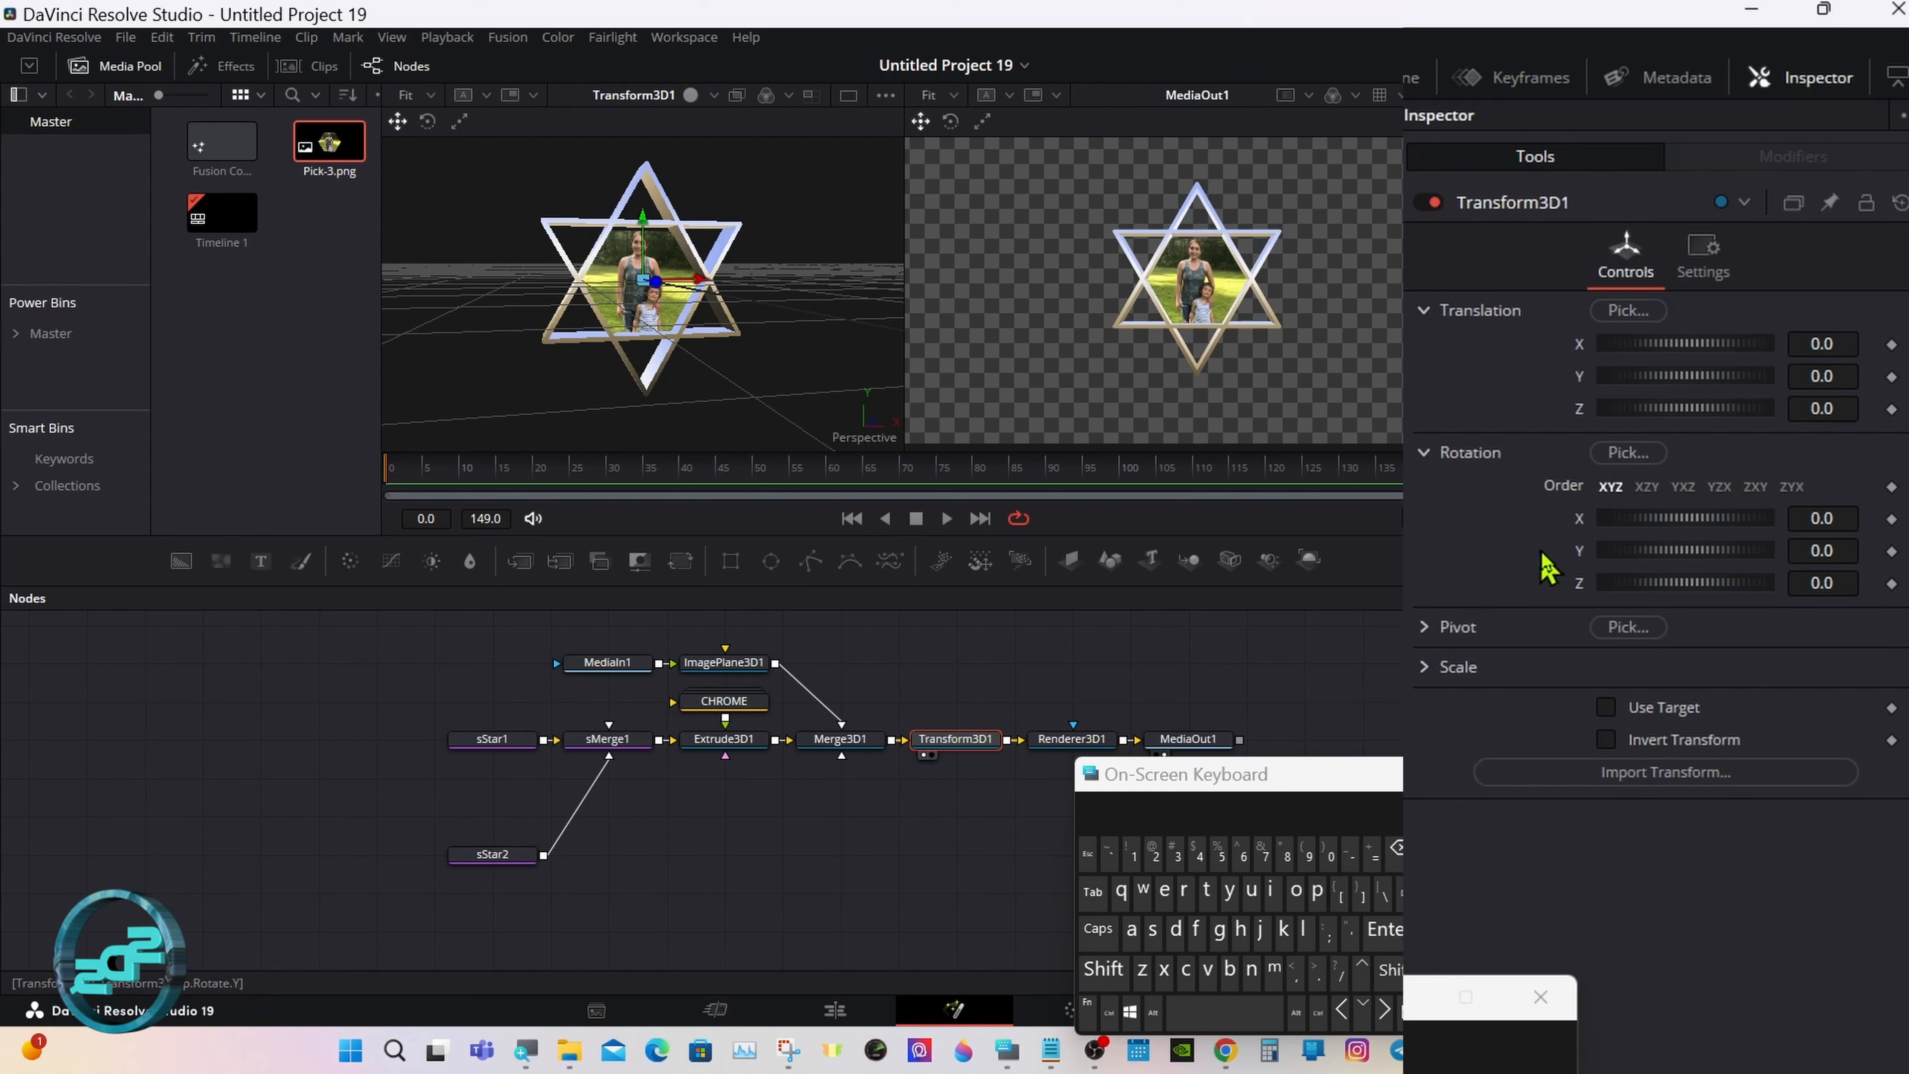
click(1892, 553)
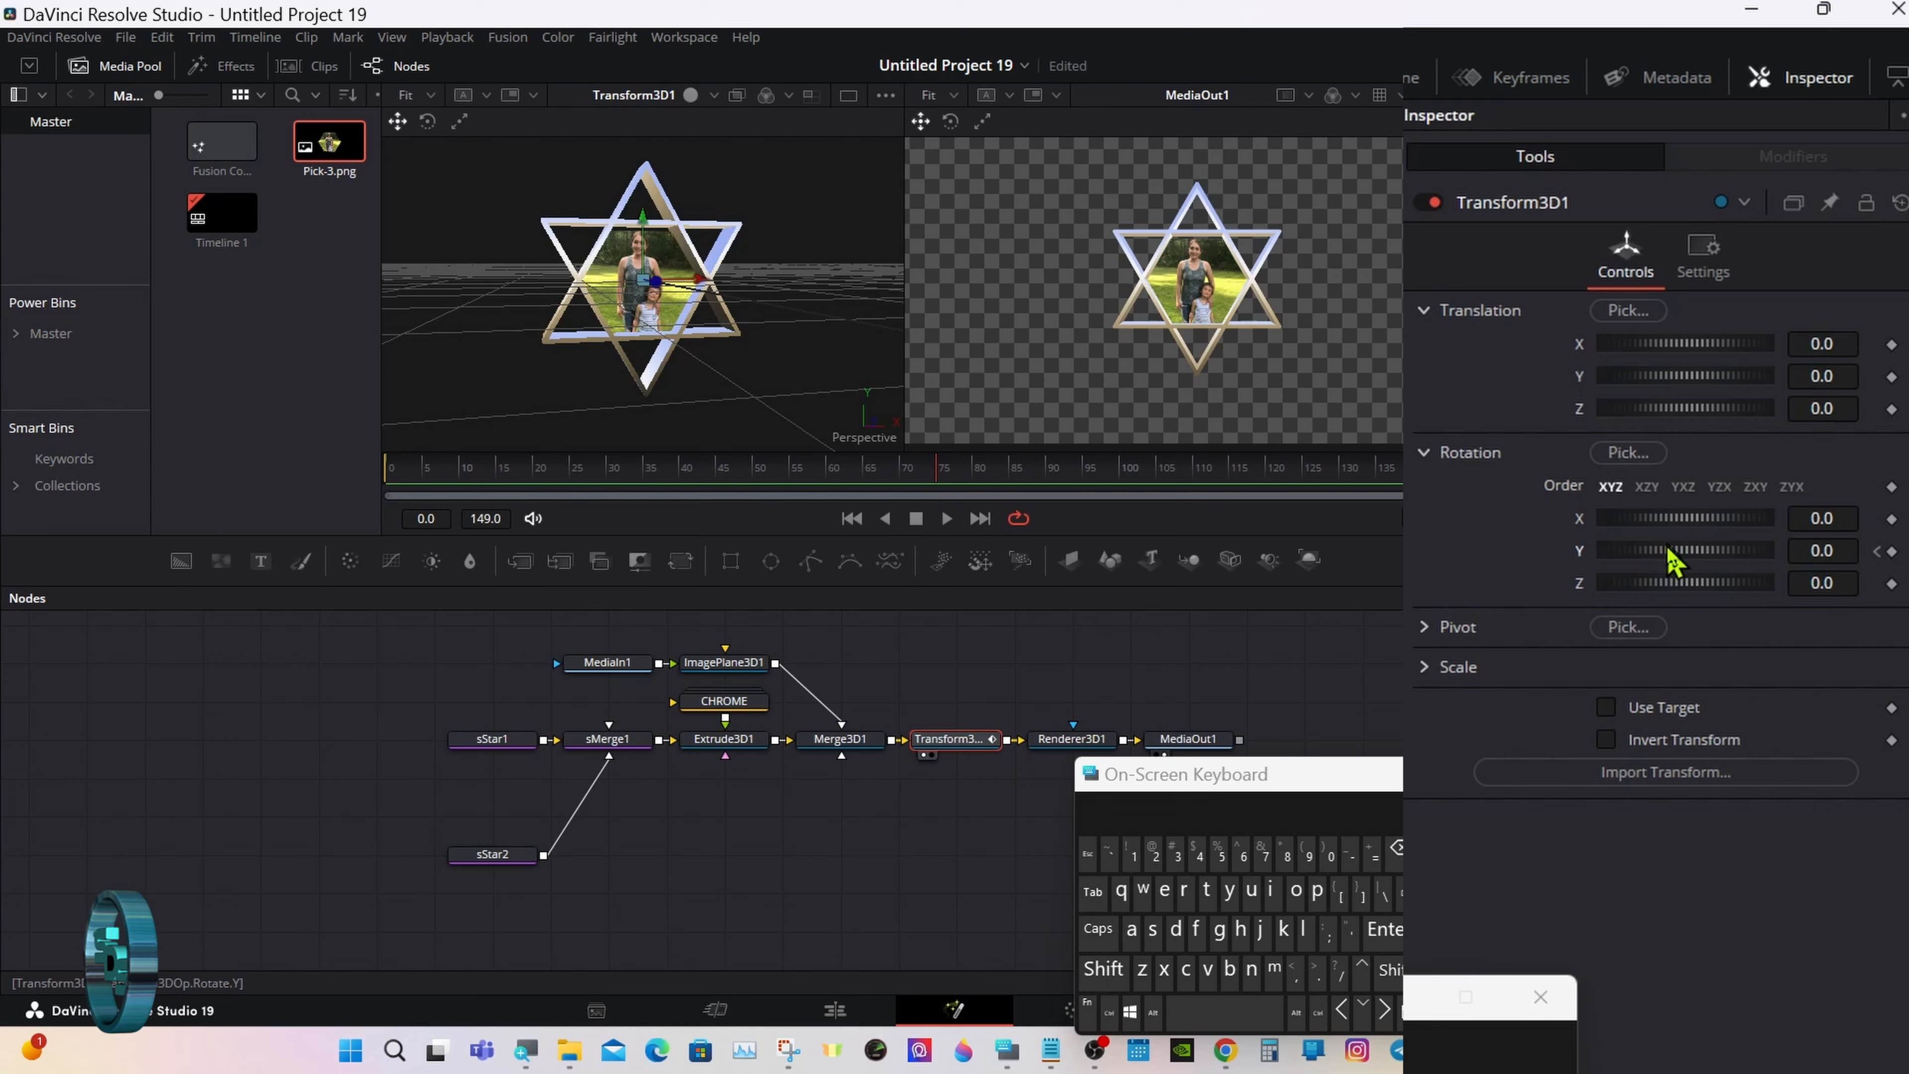
- Set Transform3D1's Y rotation to 360 at about frame 75 to add a second keyframe
drag(1666, 556, 1744, 556)
click(1834, 546)
click(1395, 861)
click(1397, 864)
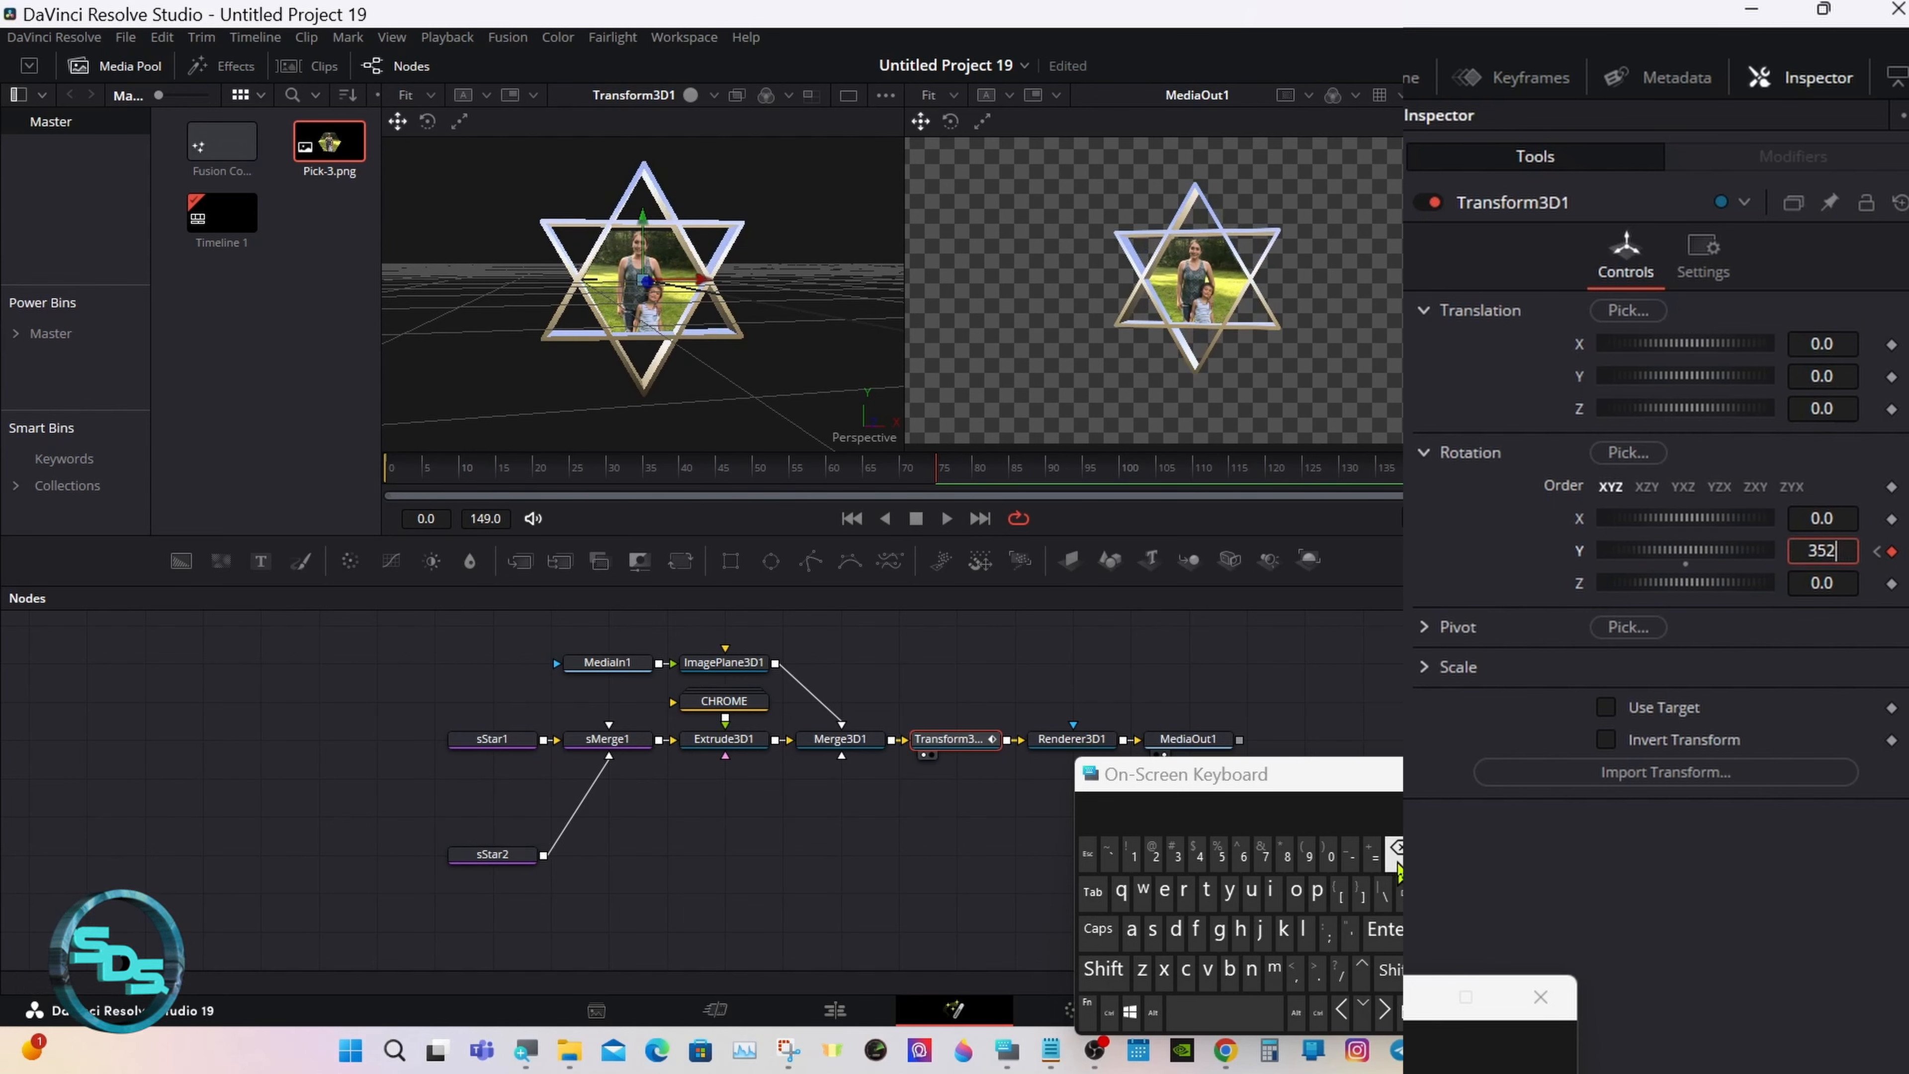
click(1396, 864)
click(1397, 864)
click(1243, 855)
click(1329, 855)
click(1383, 930)
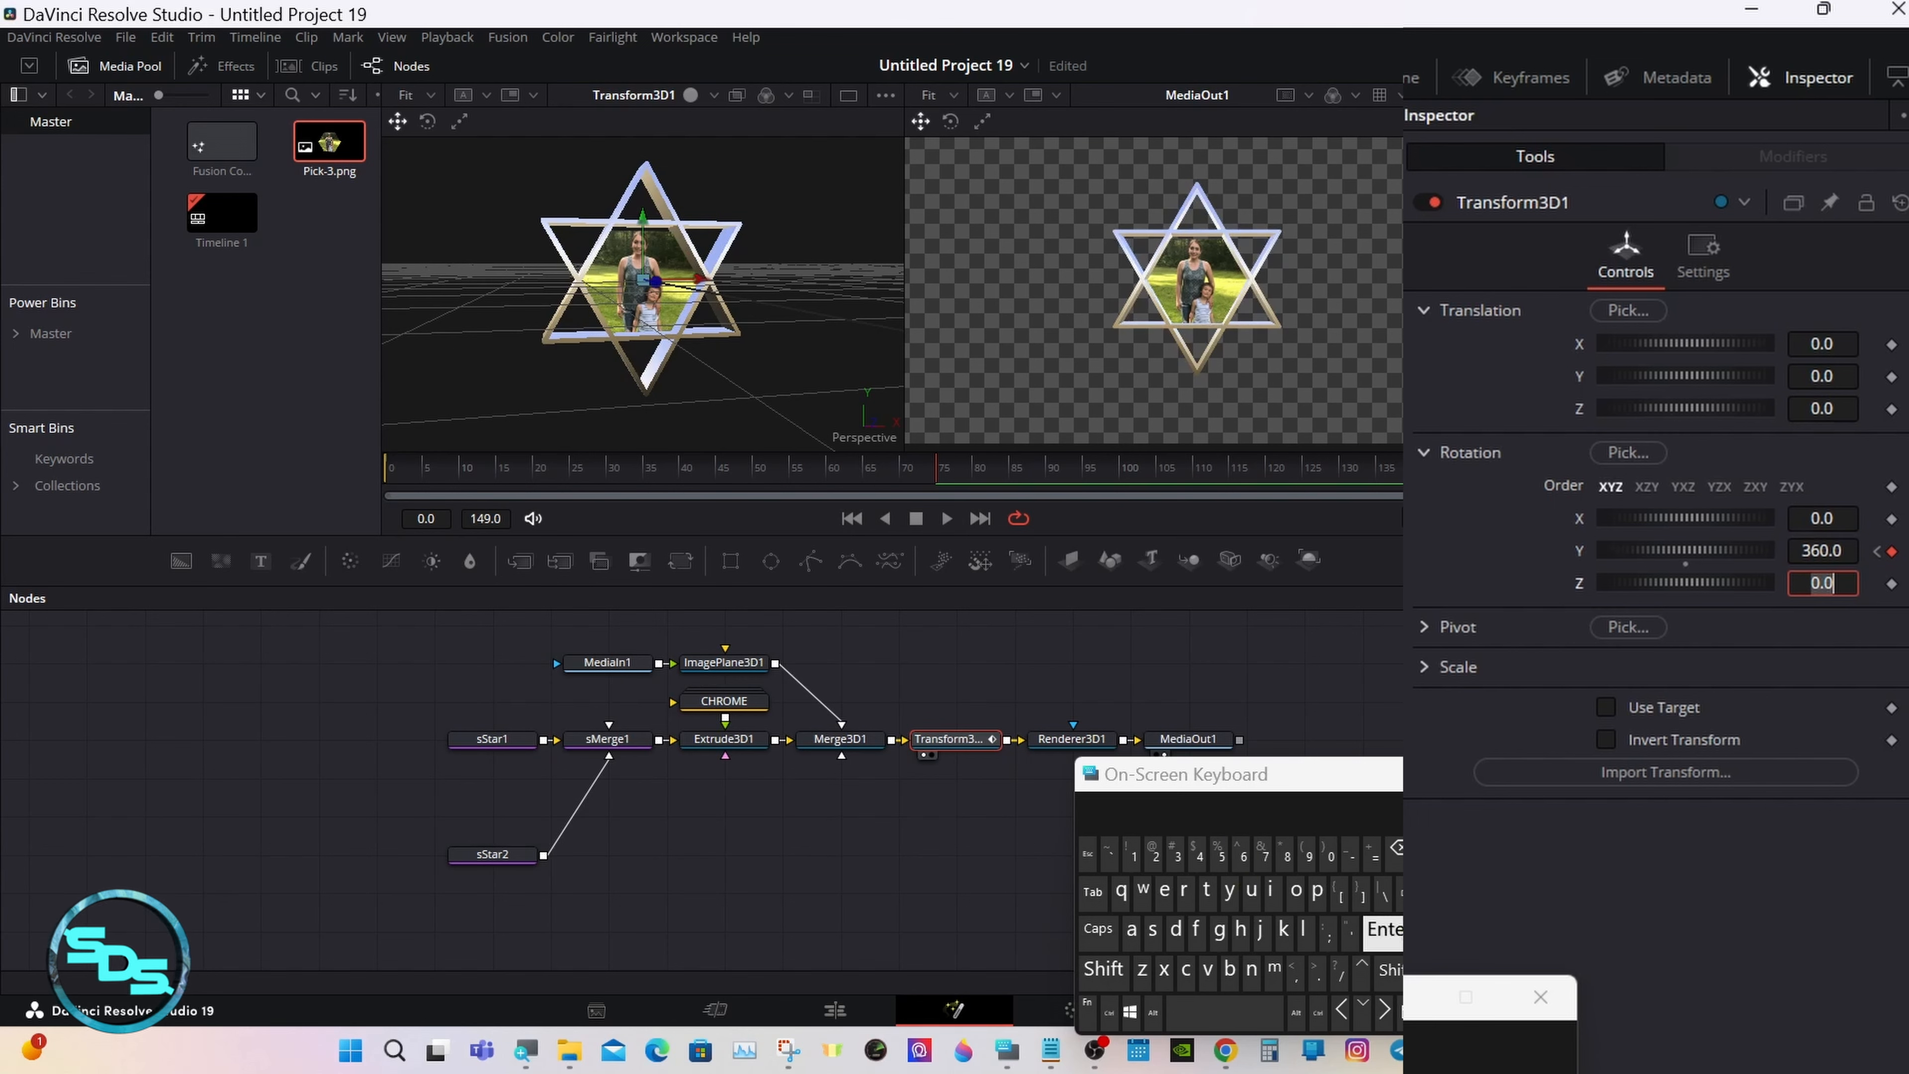
- Set Transform3D1's Y rotation to 720 at the last frame, 149, to complete the second turn
drag(940, 454, 1270, 456)
drag(1386, 466, 1519, 466)
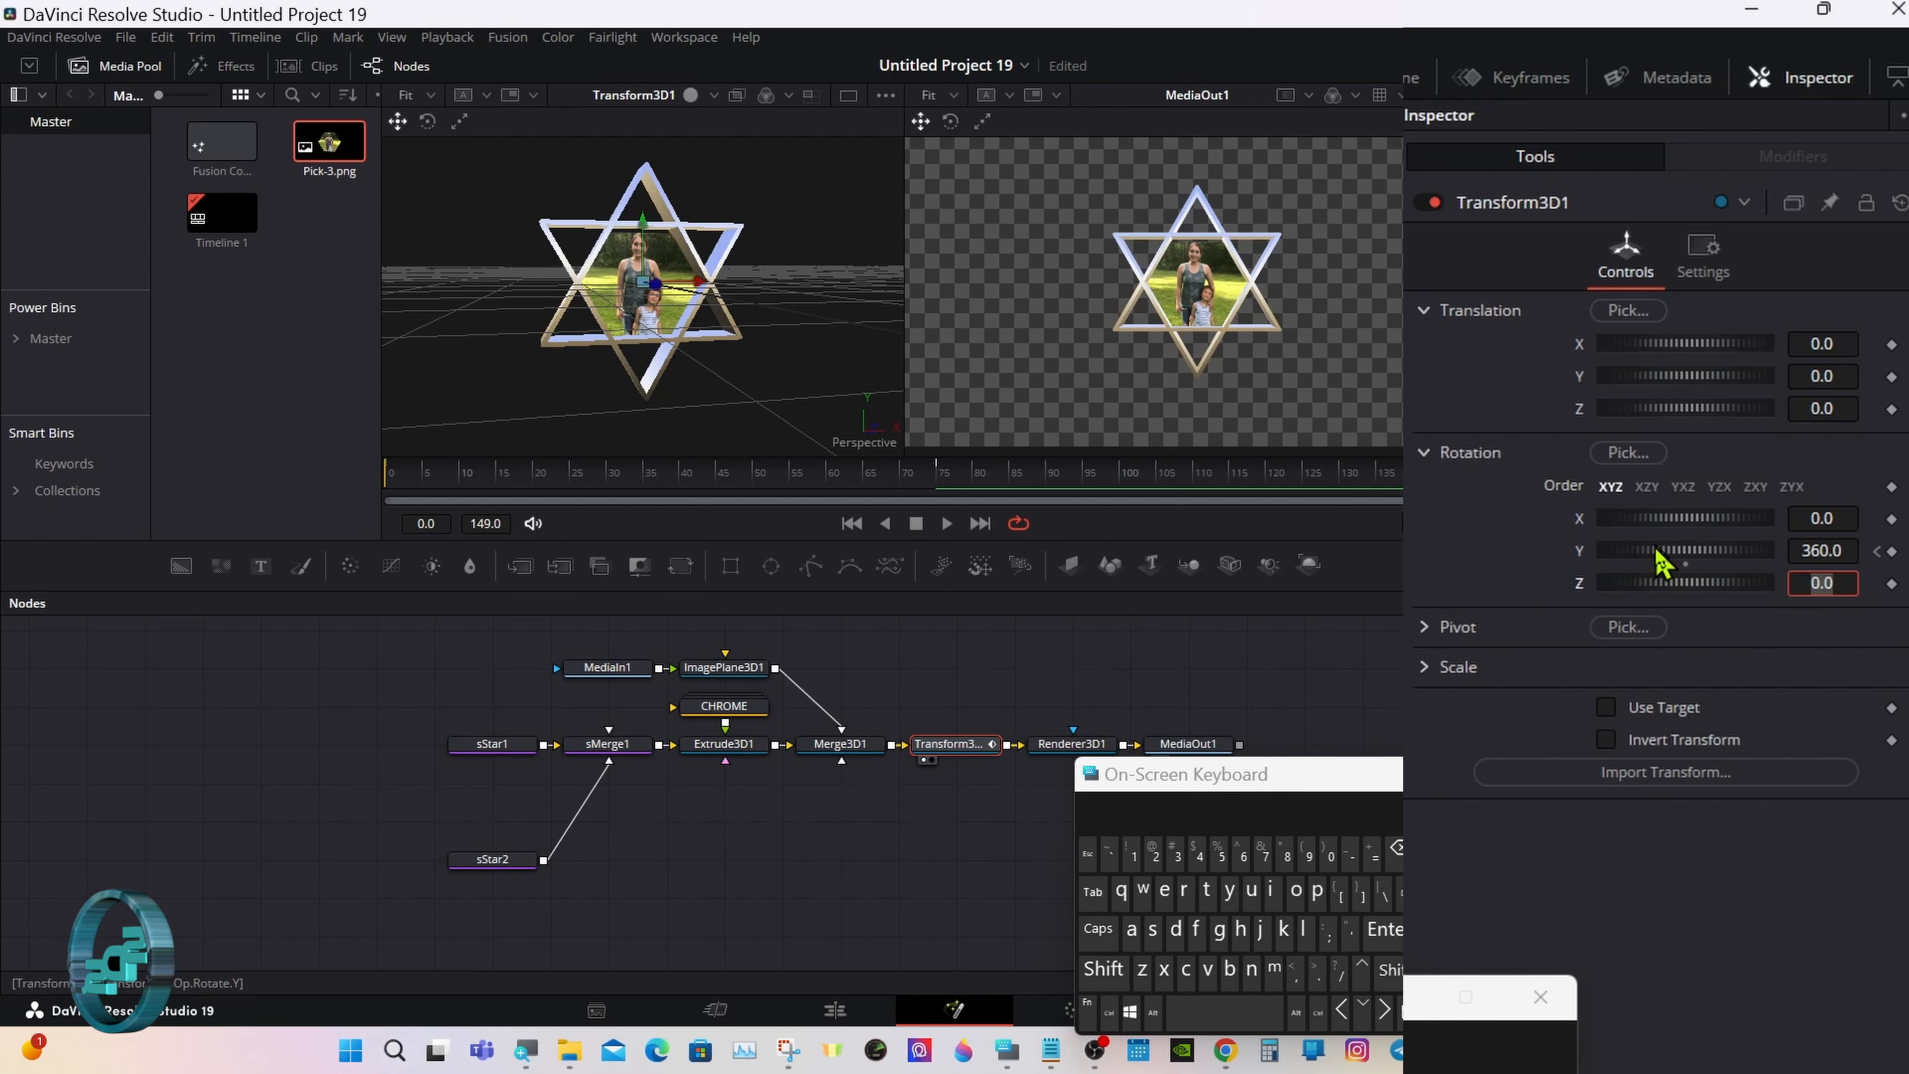
drag(1674, 559, 1734, 558)
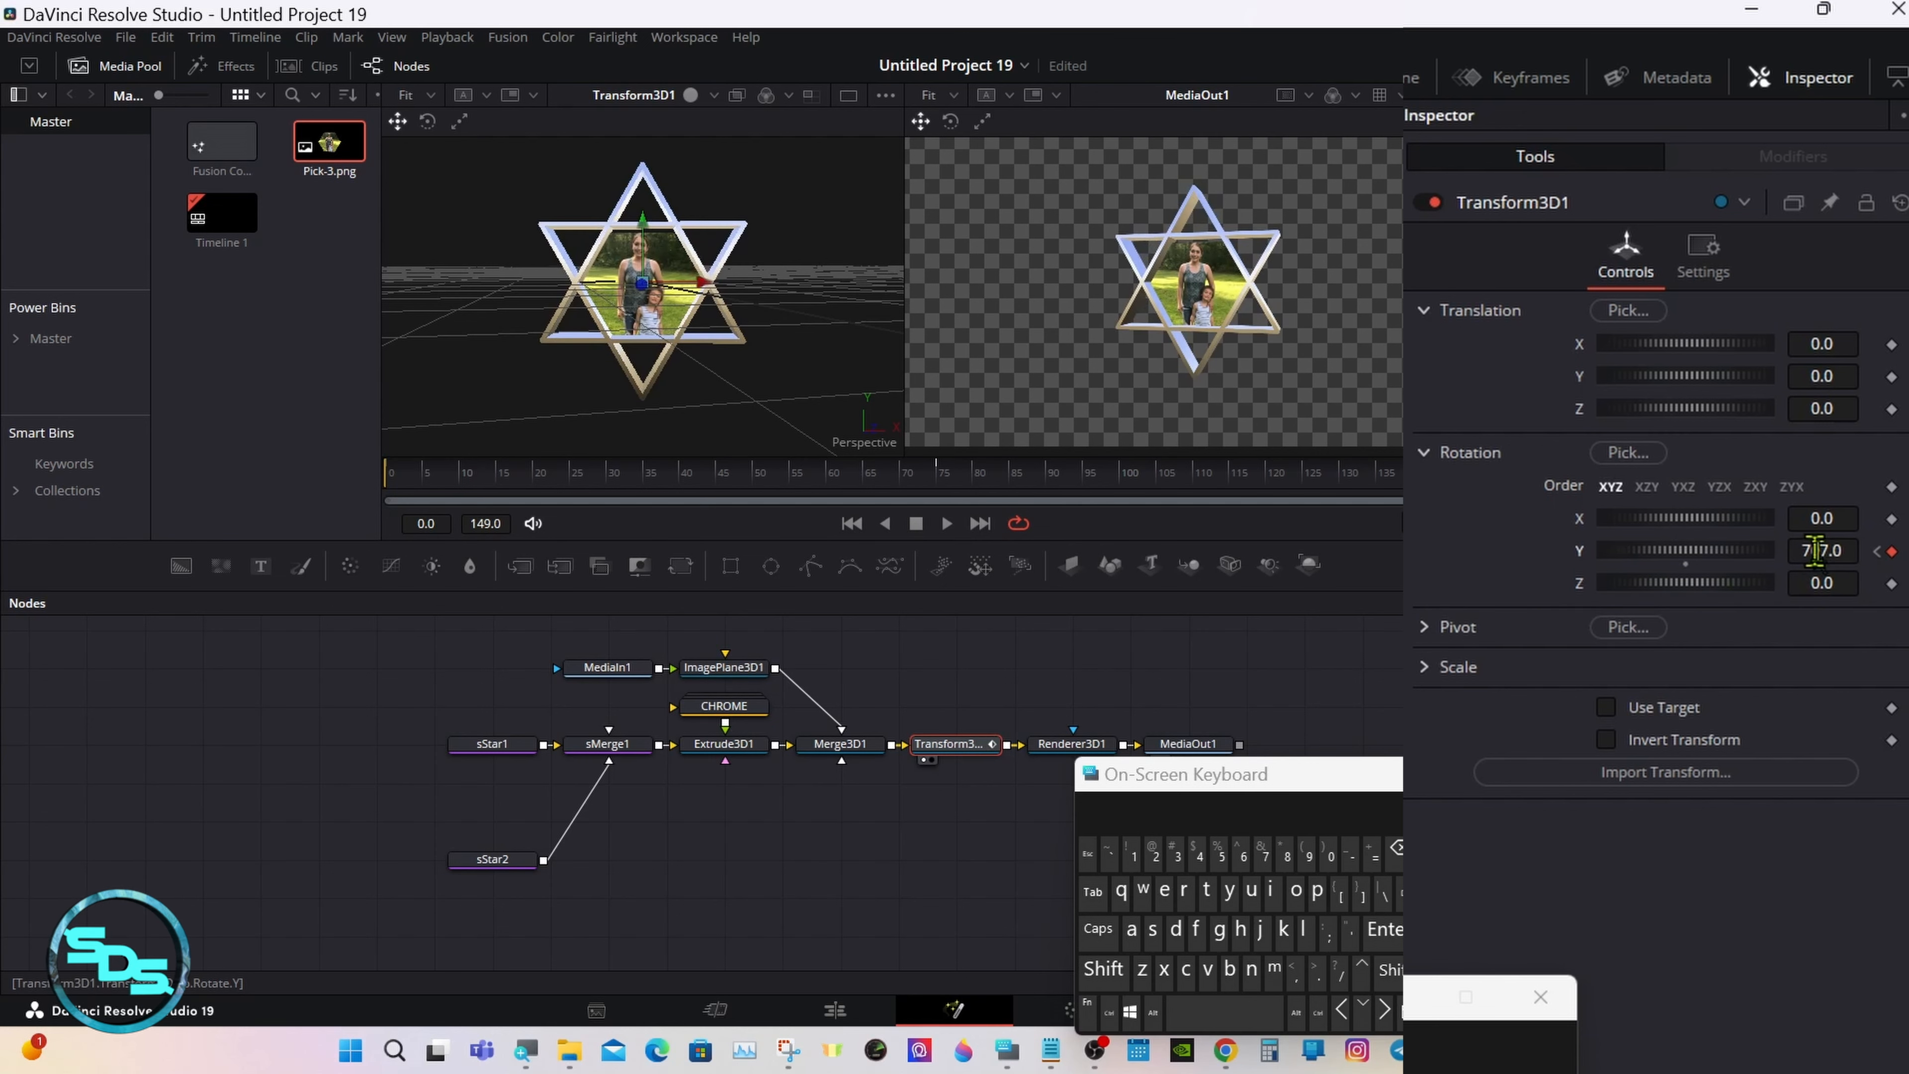
click(1834, 550)
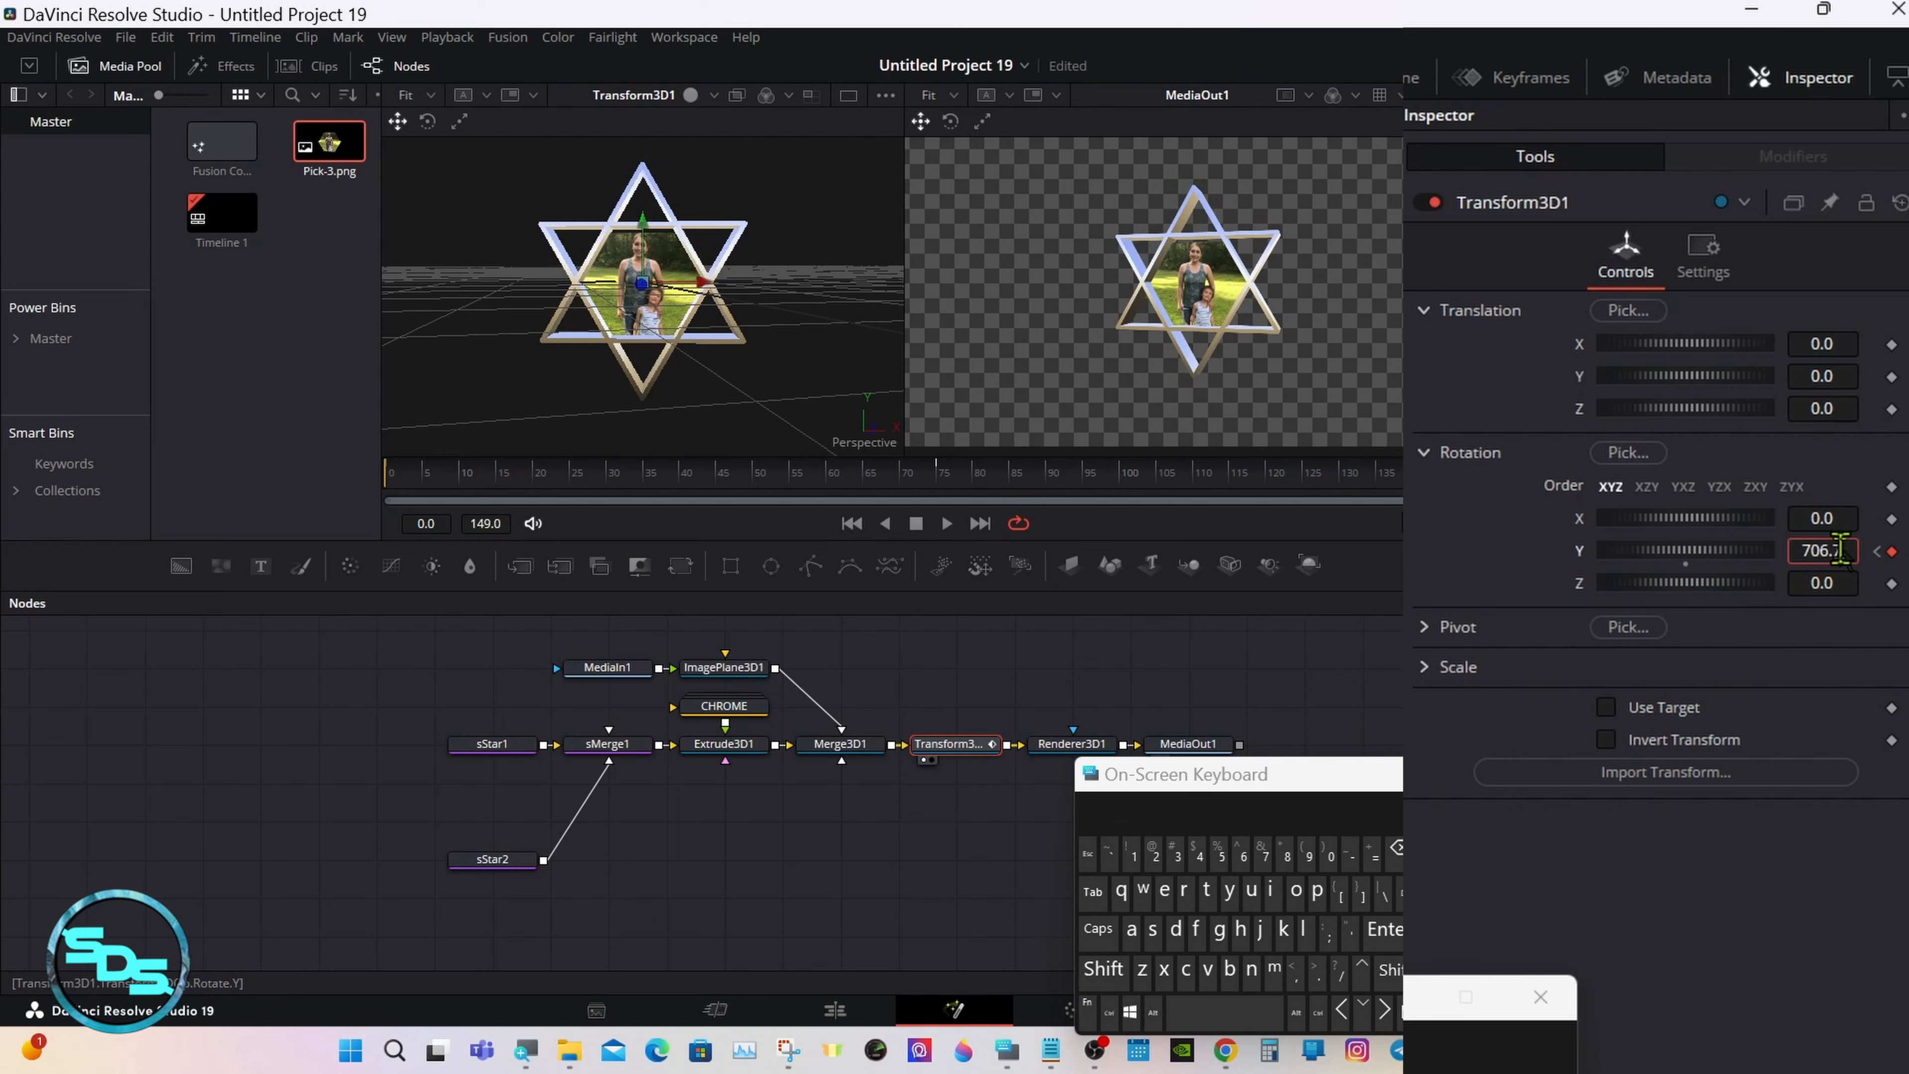
click(1397, 848)
click(1397, 848)
click(1397, 848)
click(1396, 848)
click(1155, 855)
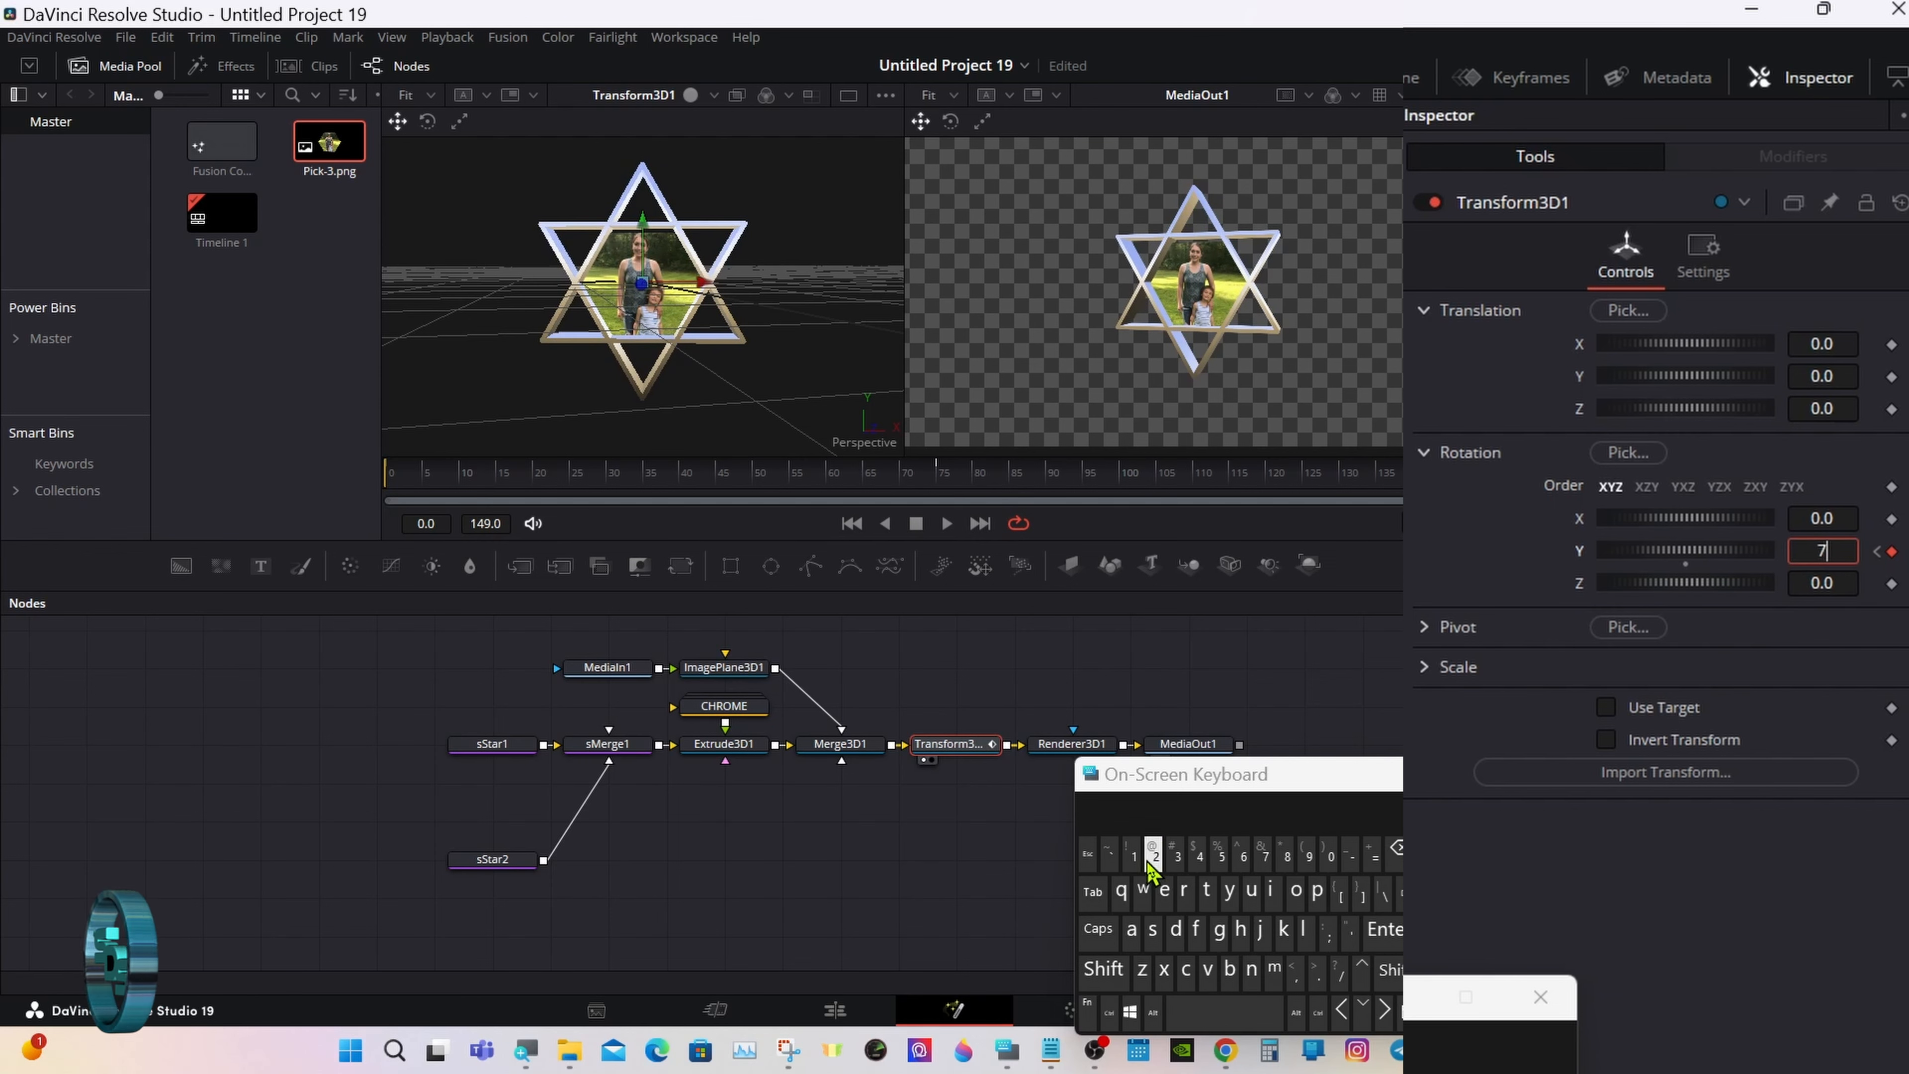
click(1328, 857)
click(1383, 928)
- Open the Spline editor with more room and display Transform3D1's Y Rotation curve fitted to the view
drag(1187, 775, 394, 715)
click(1487, 67)
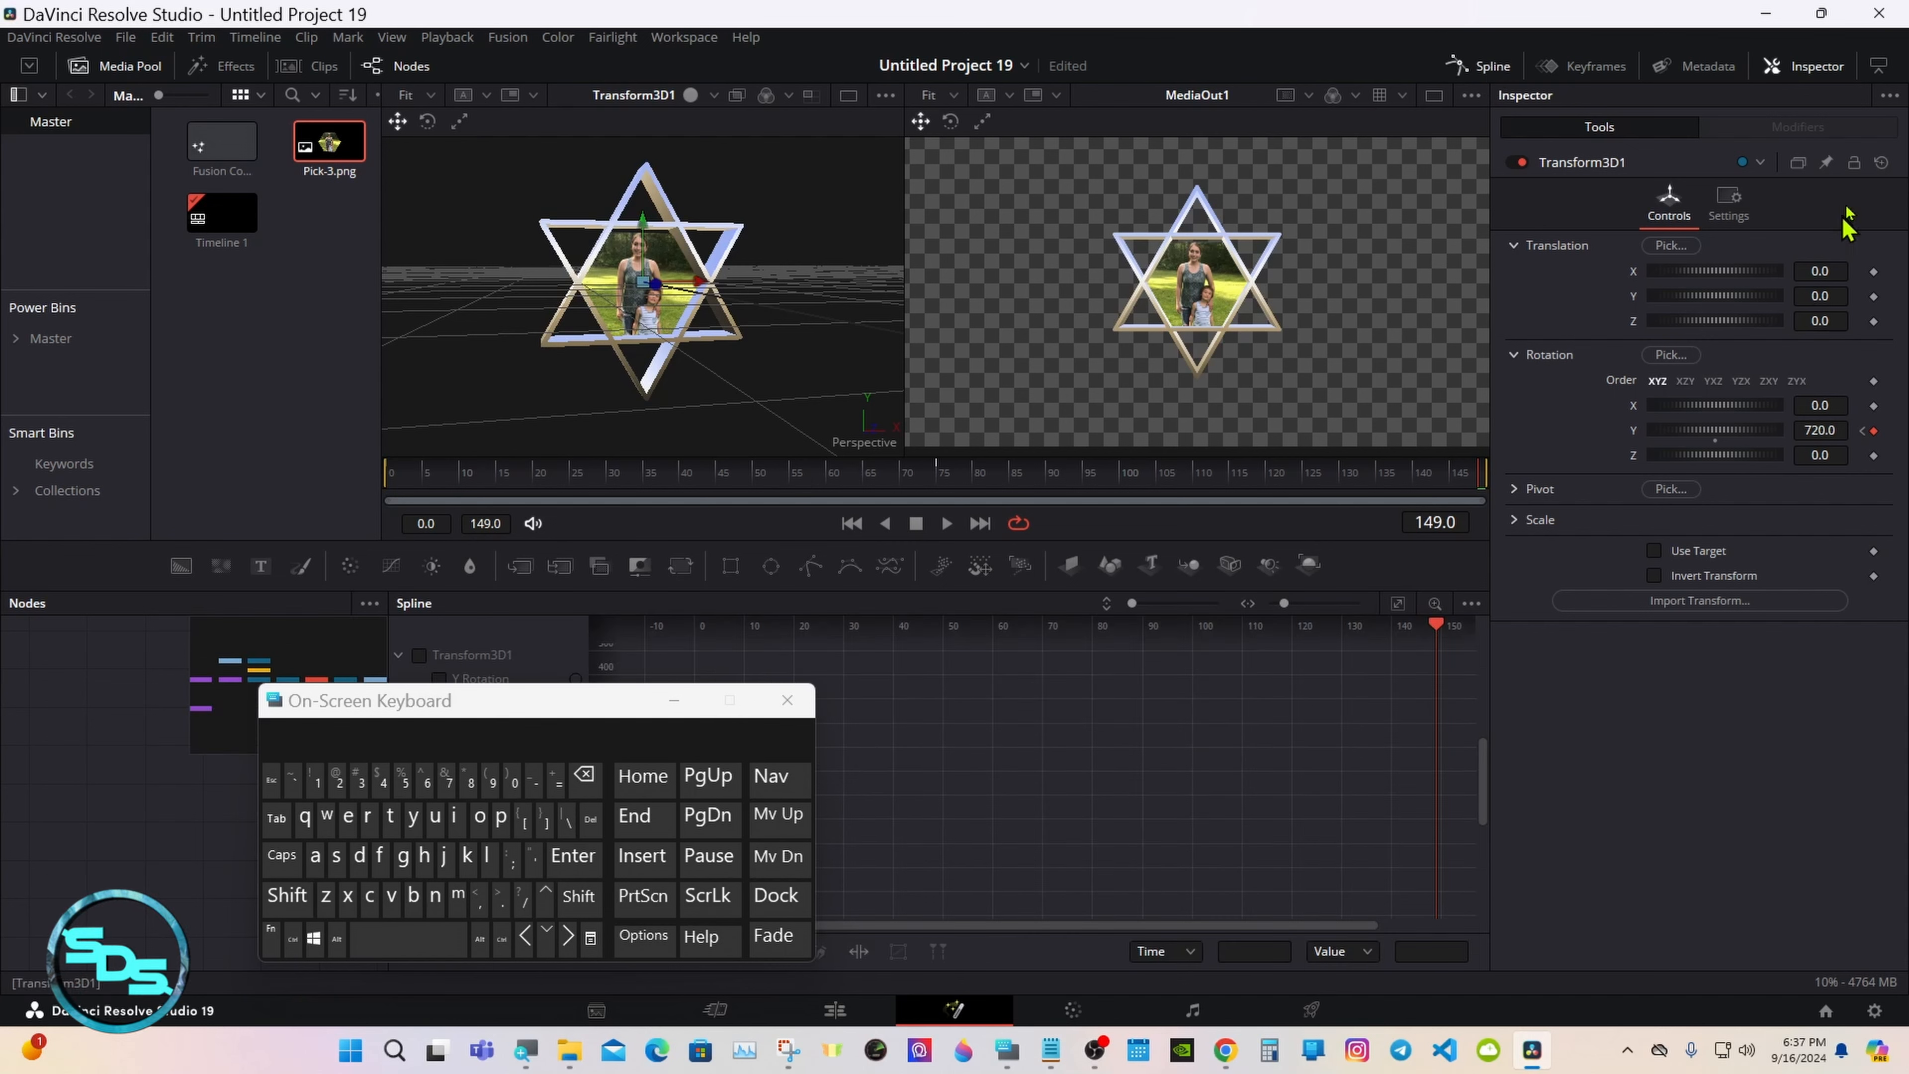
click(1881, 67)
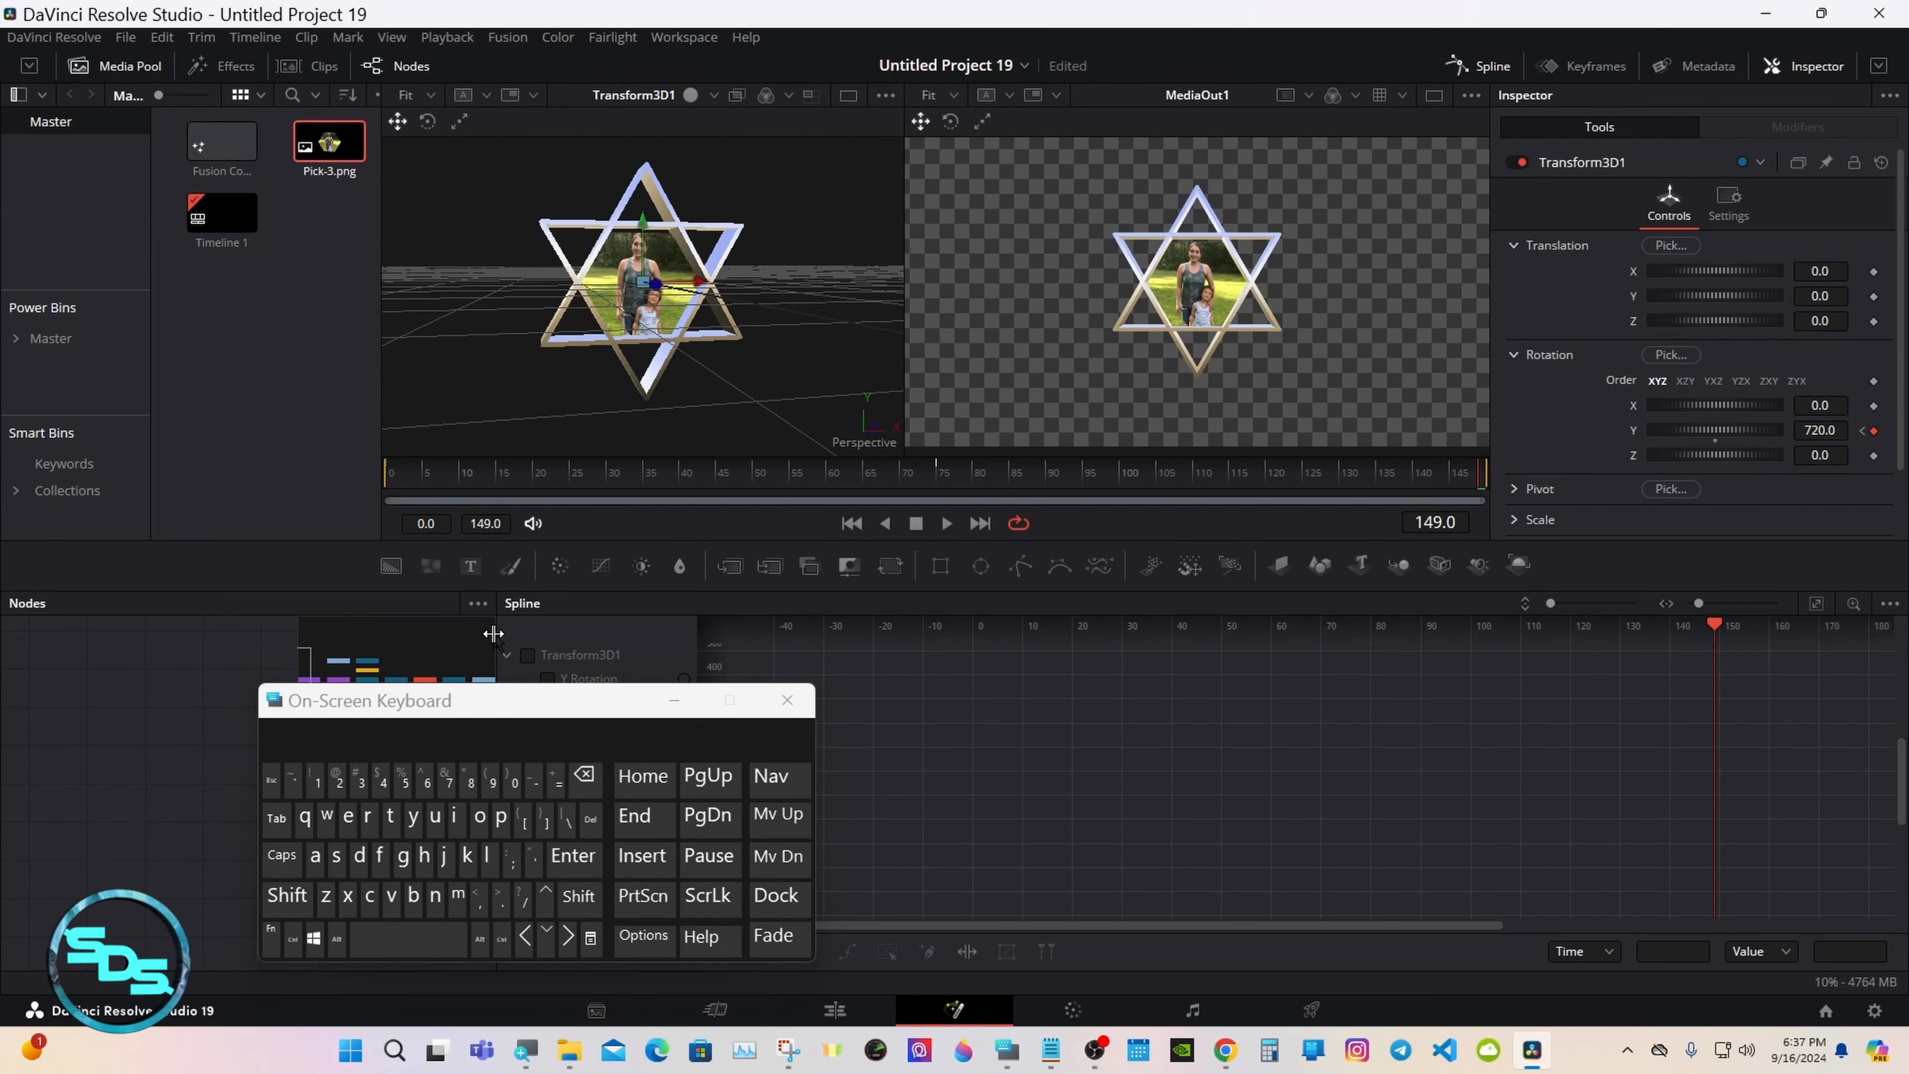
drag(493, 634, 978, 647)
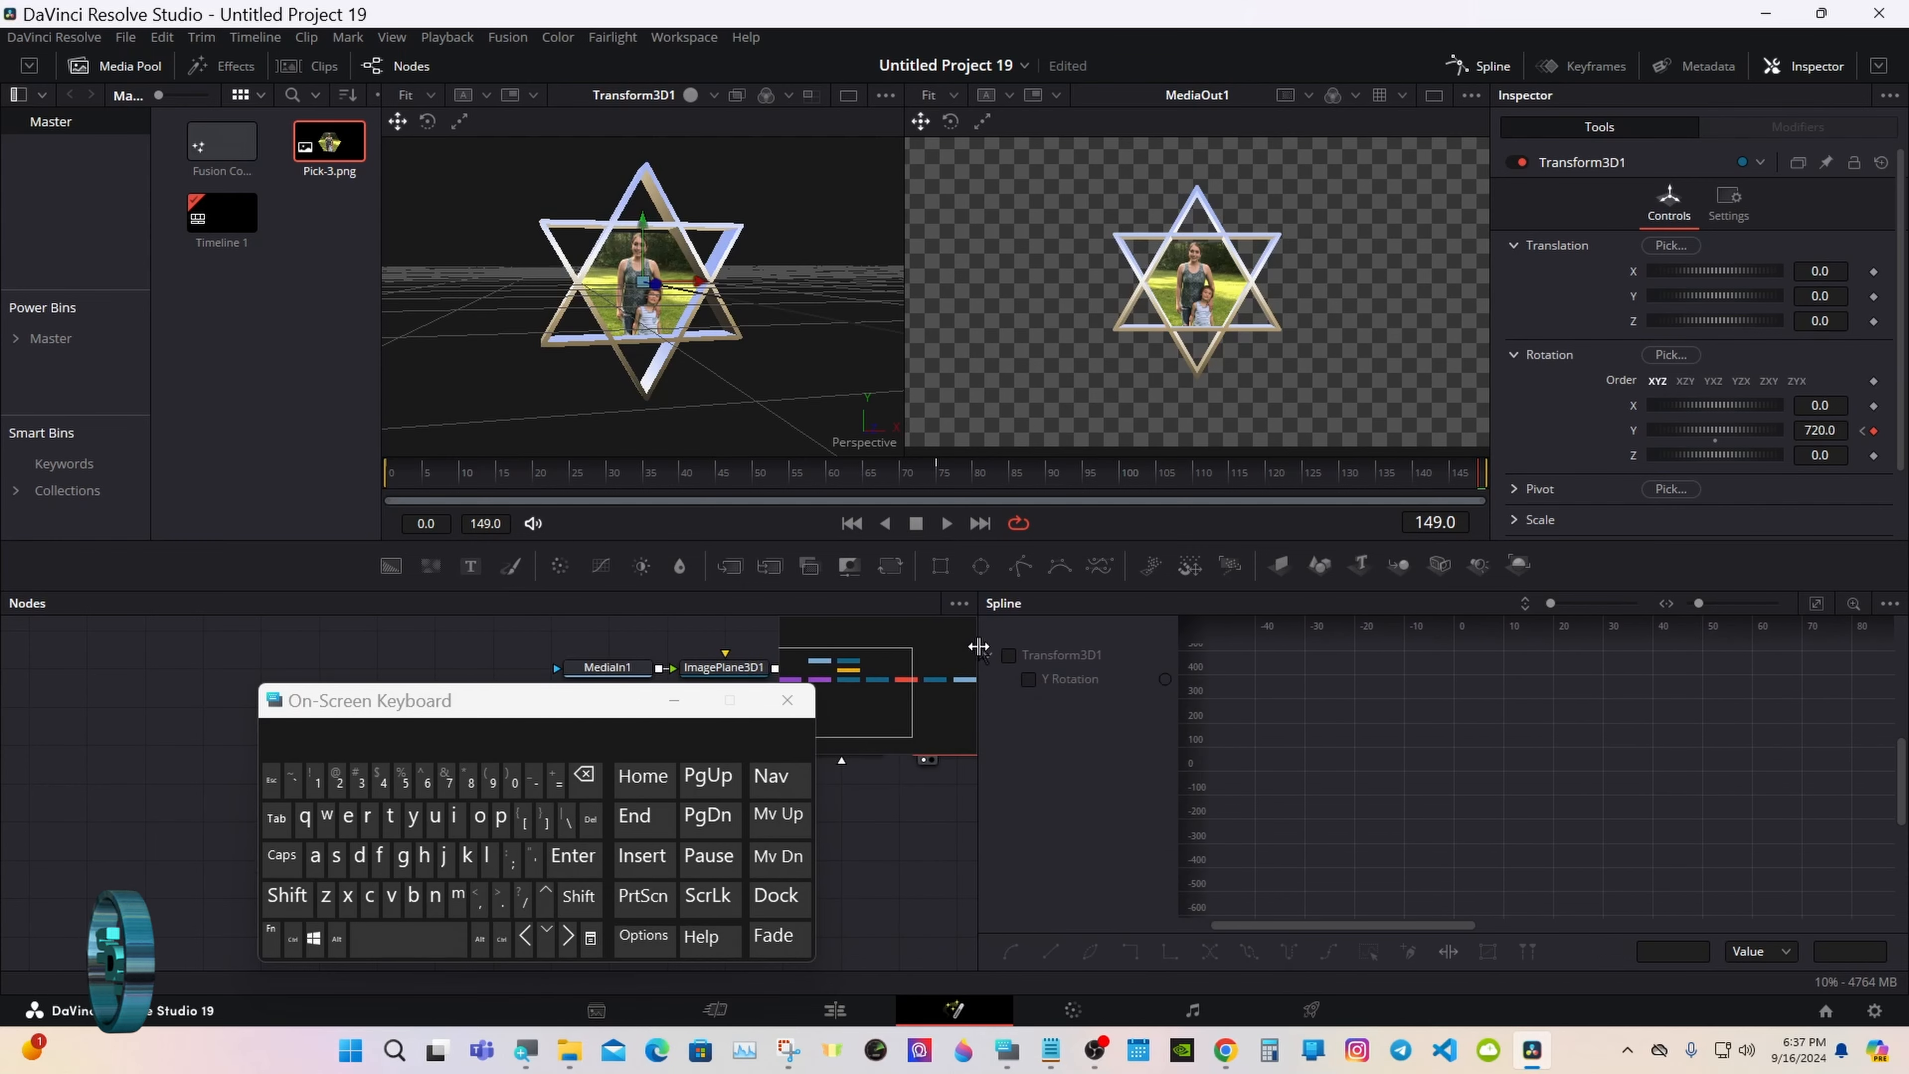
click(1009, 657)
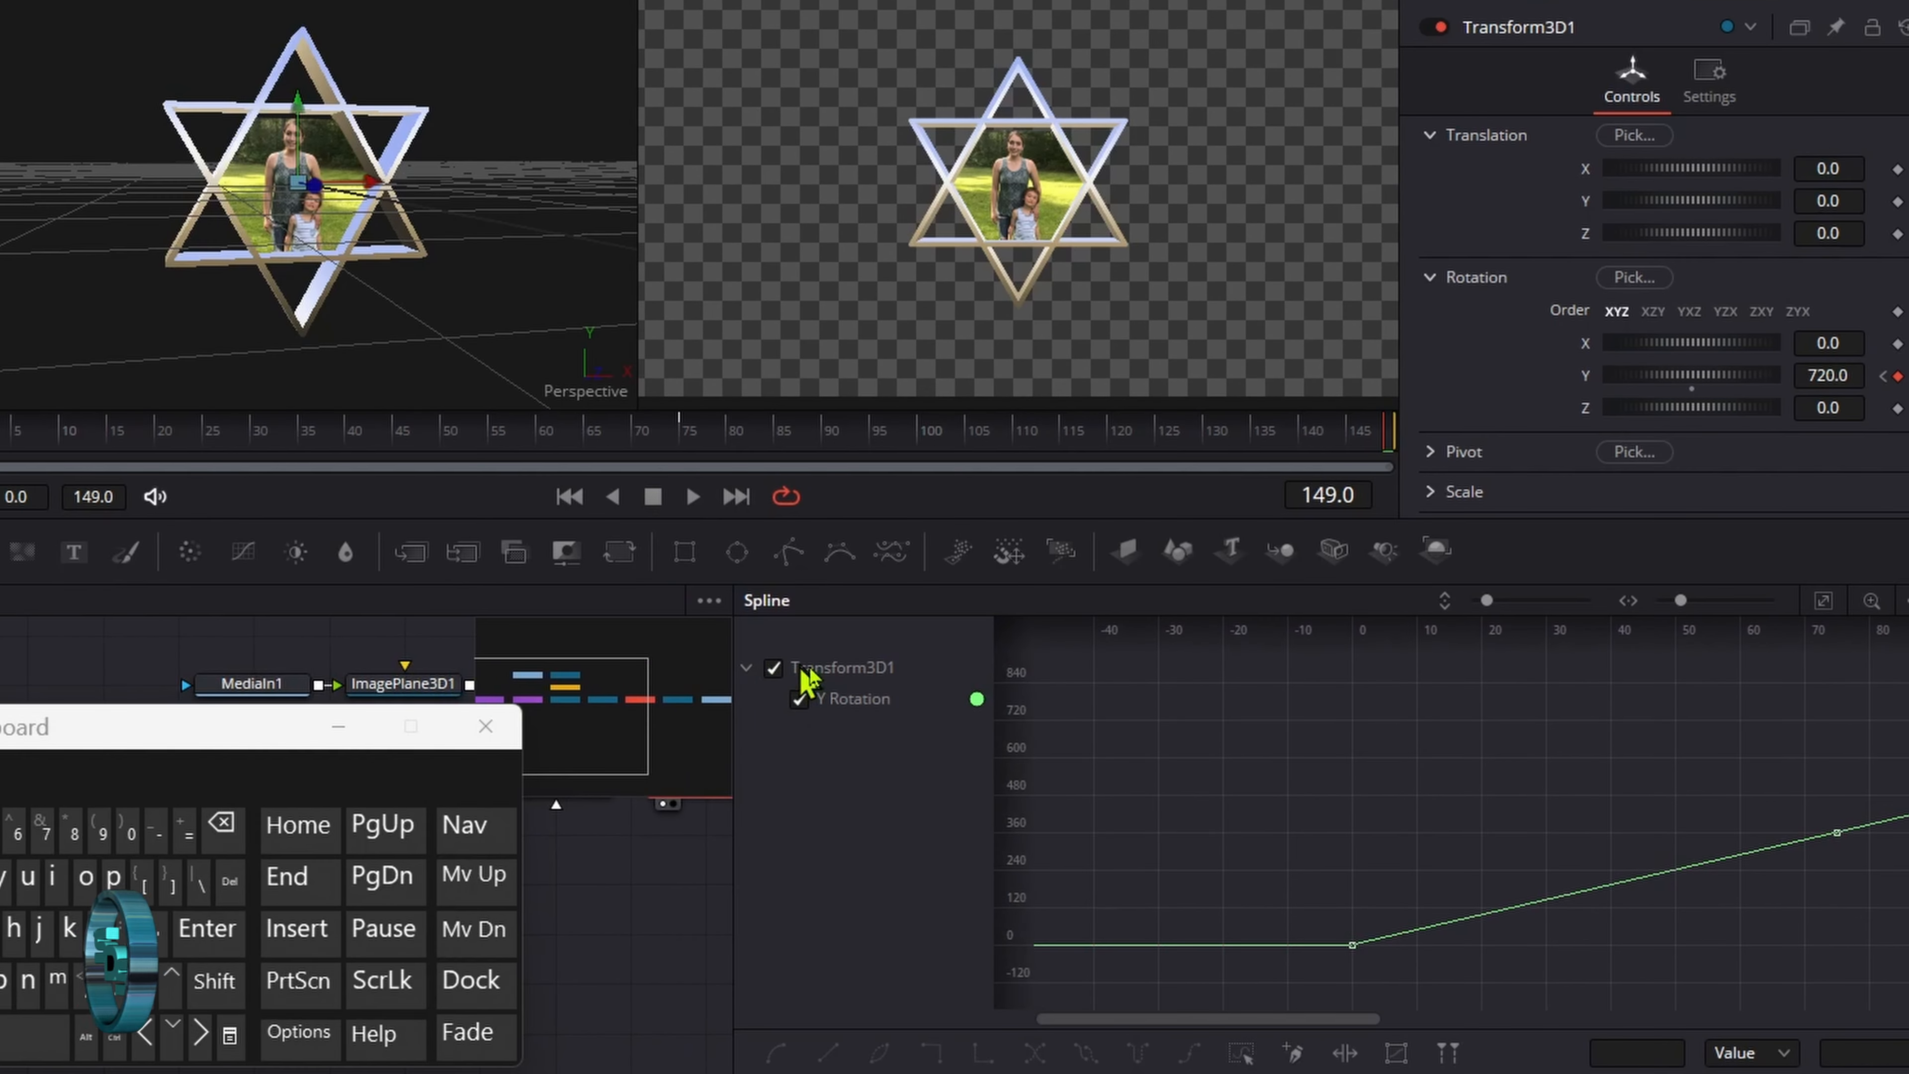
click(1826, 607)
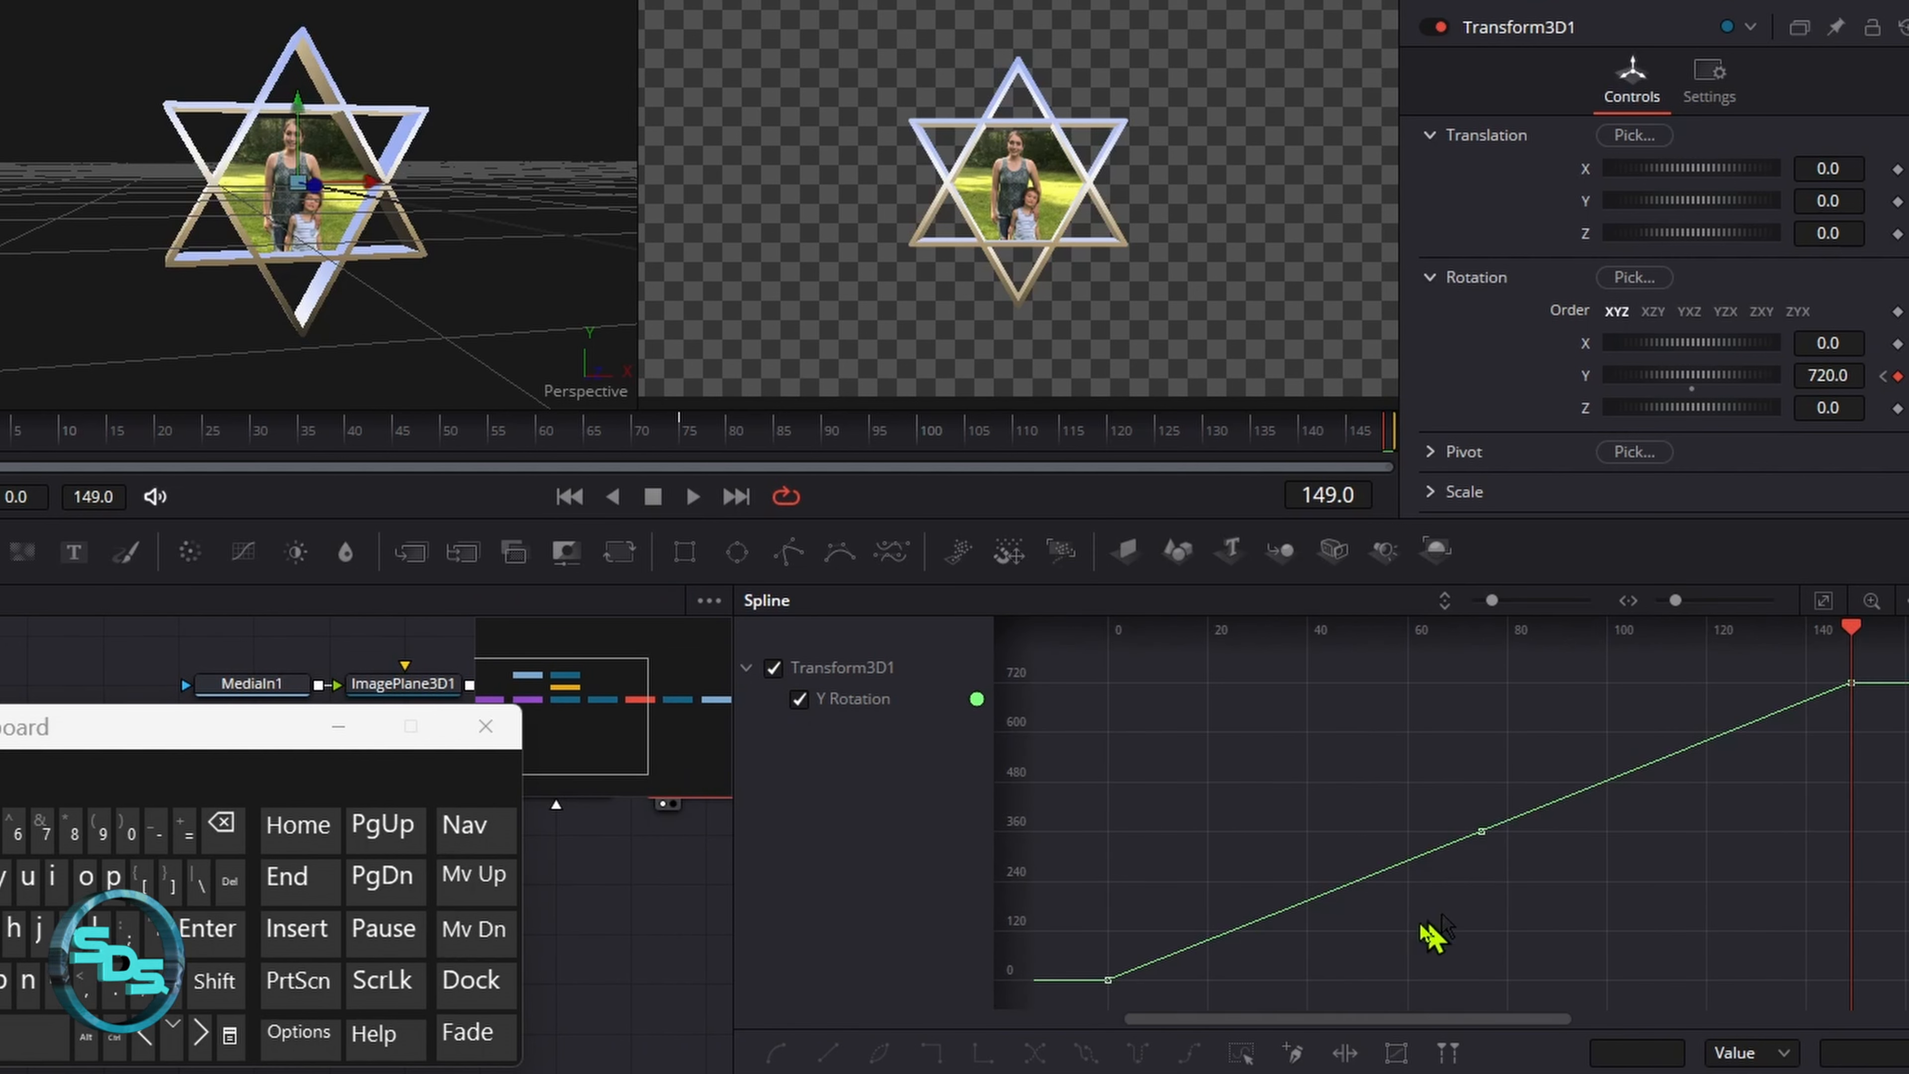
- Smooth all Y Rotation keyframes and apply locked Ease In and Ease Out values of 50
click(1241, 1052)
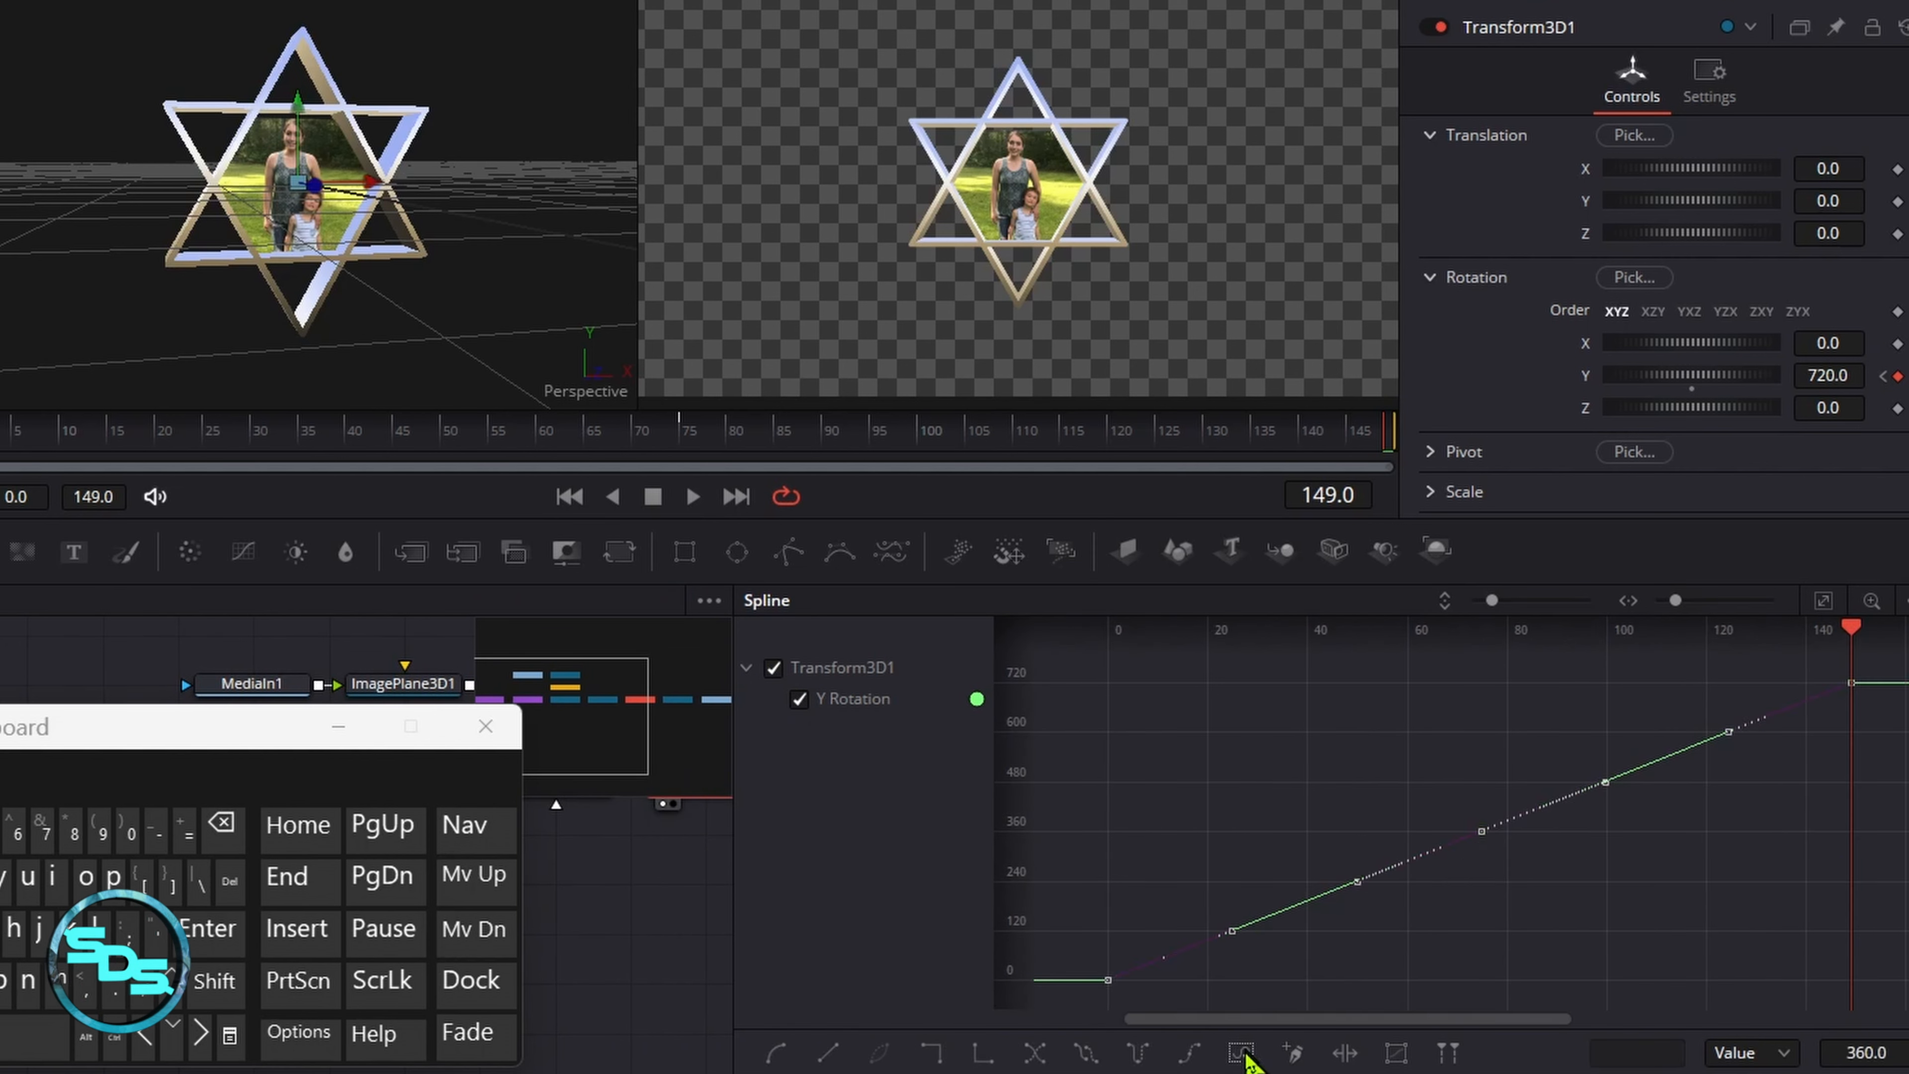
key(f)
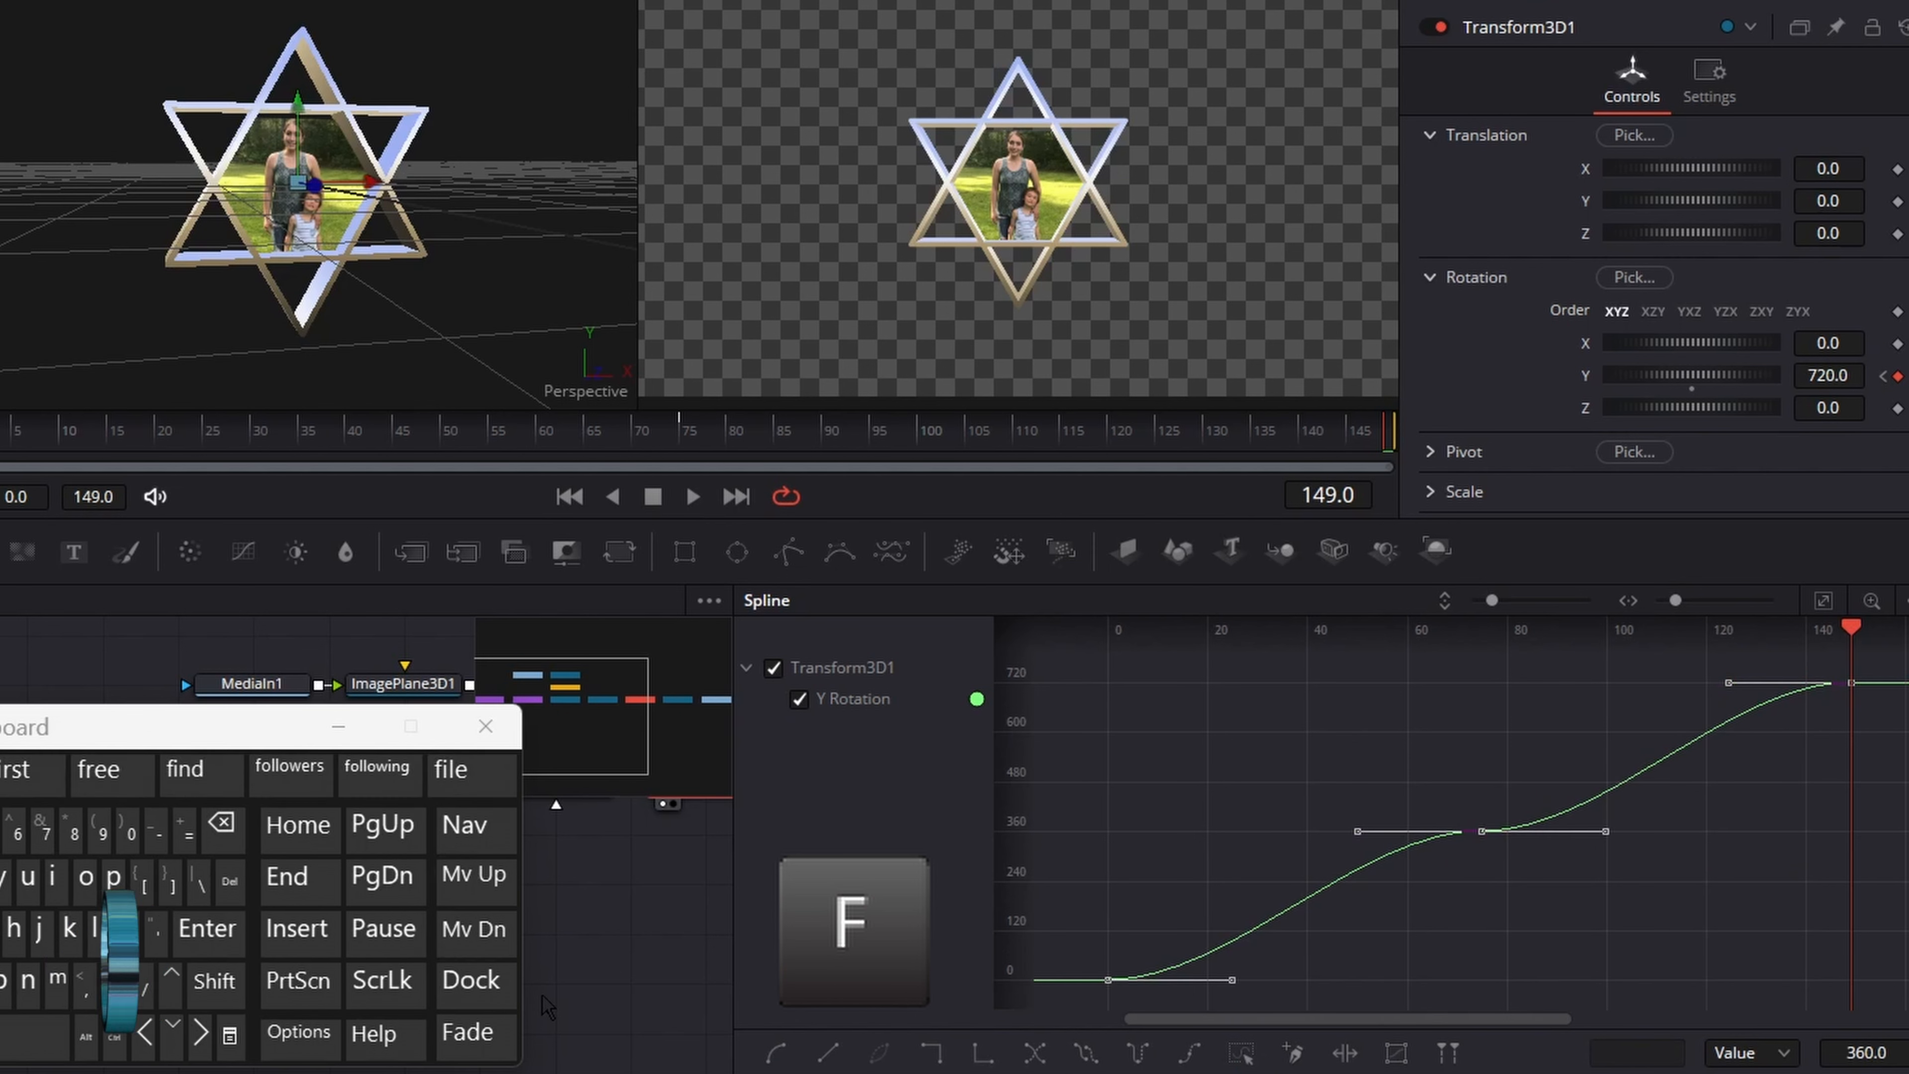
key(t)
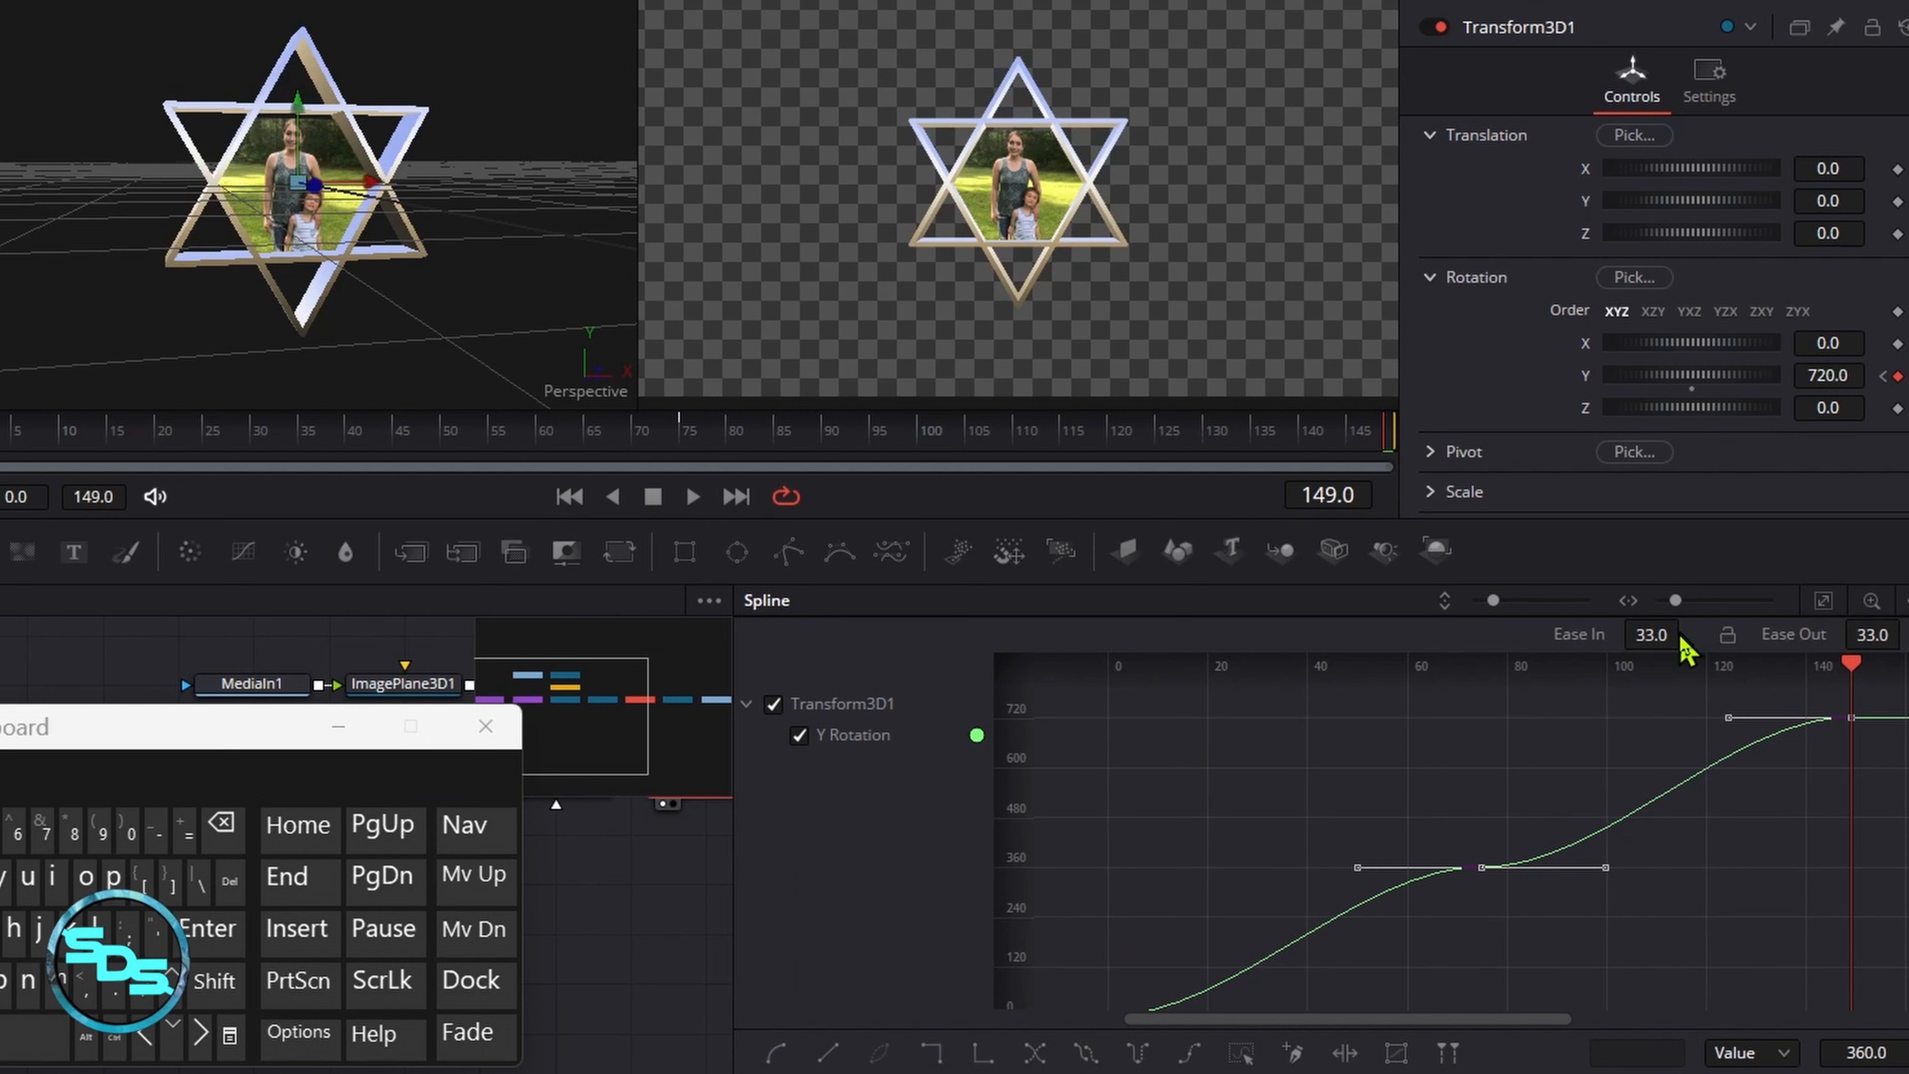
click(1727, 639)
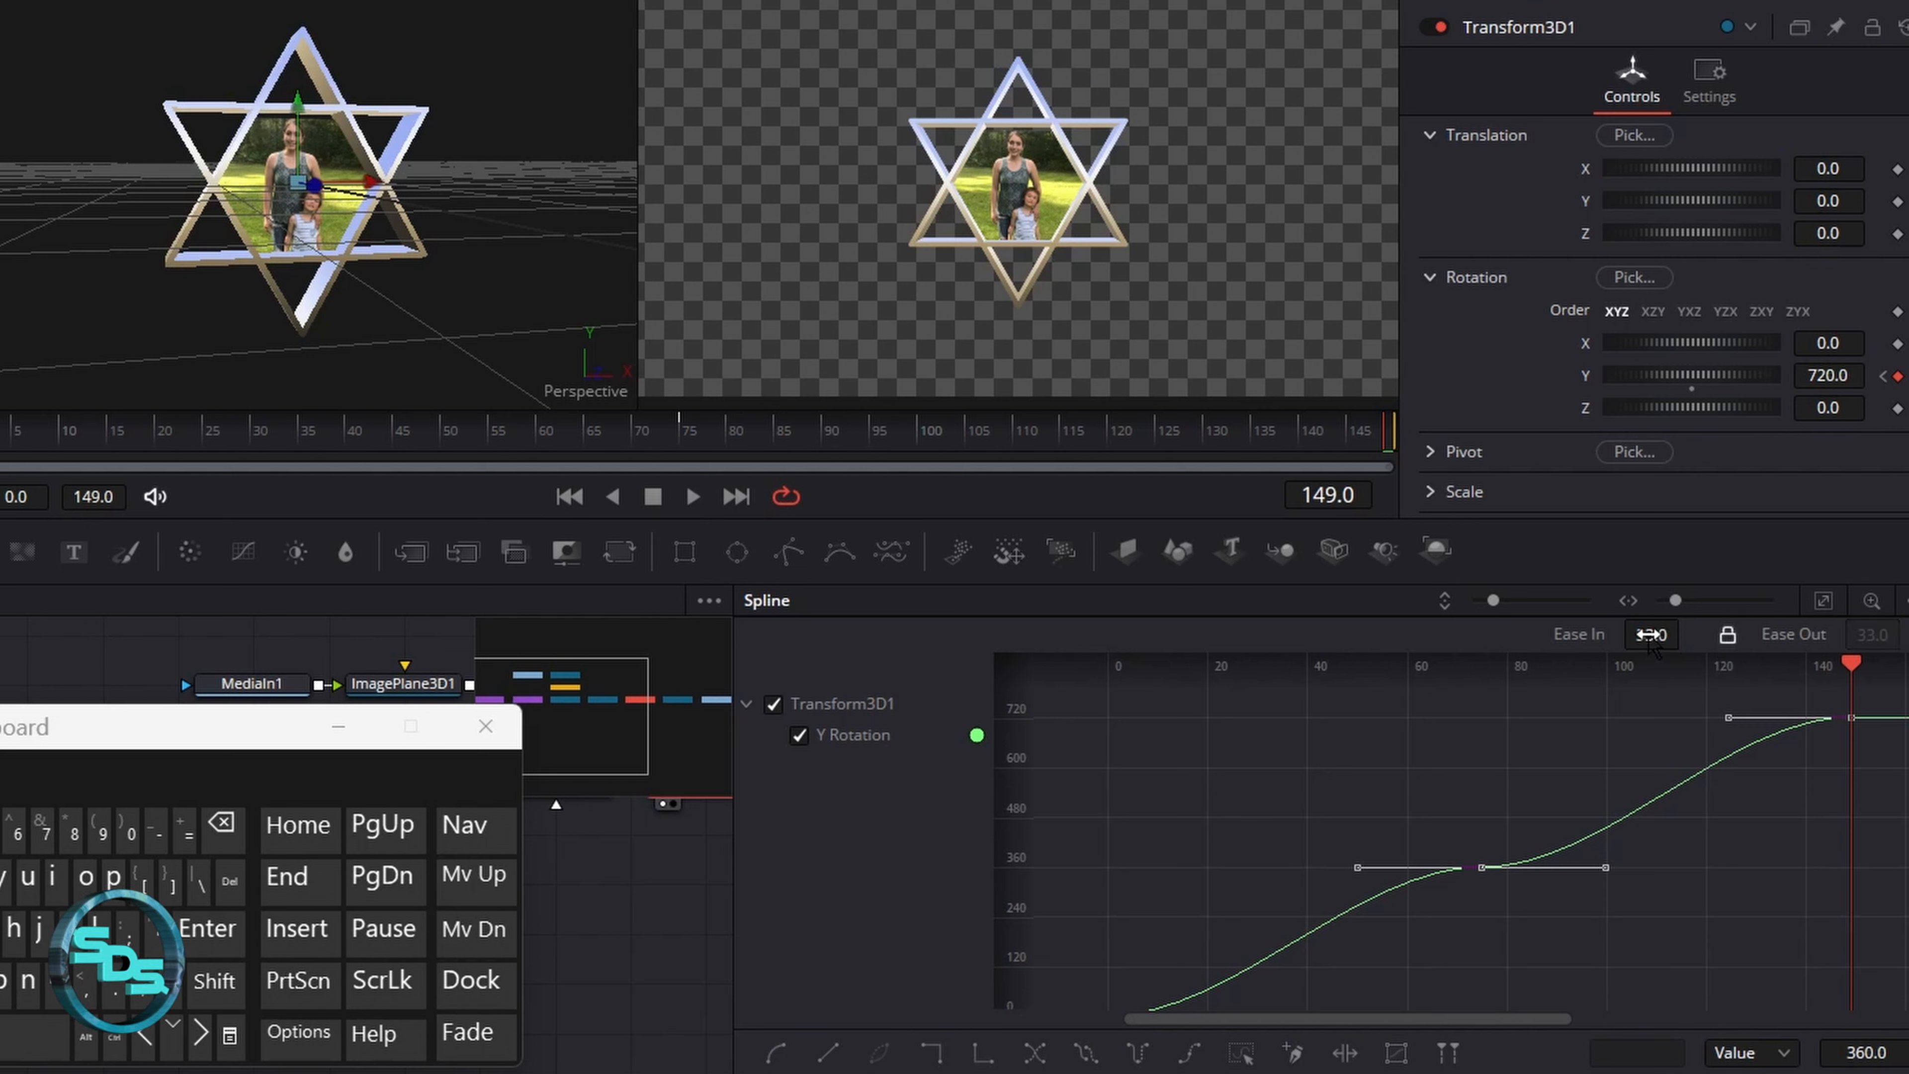
drag(1651, 646, 1867, 647)
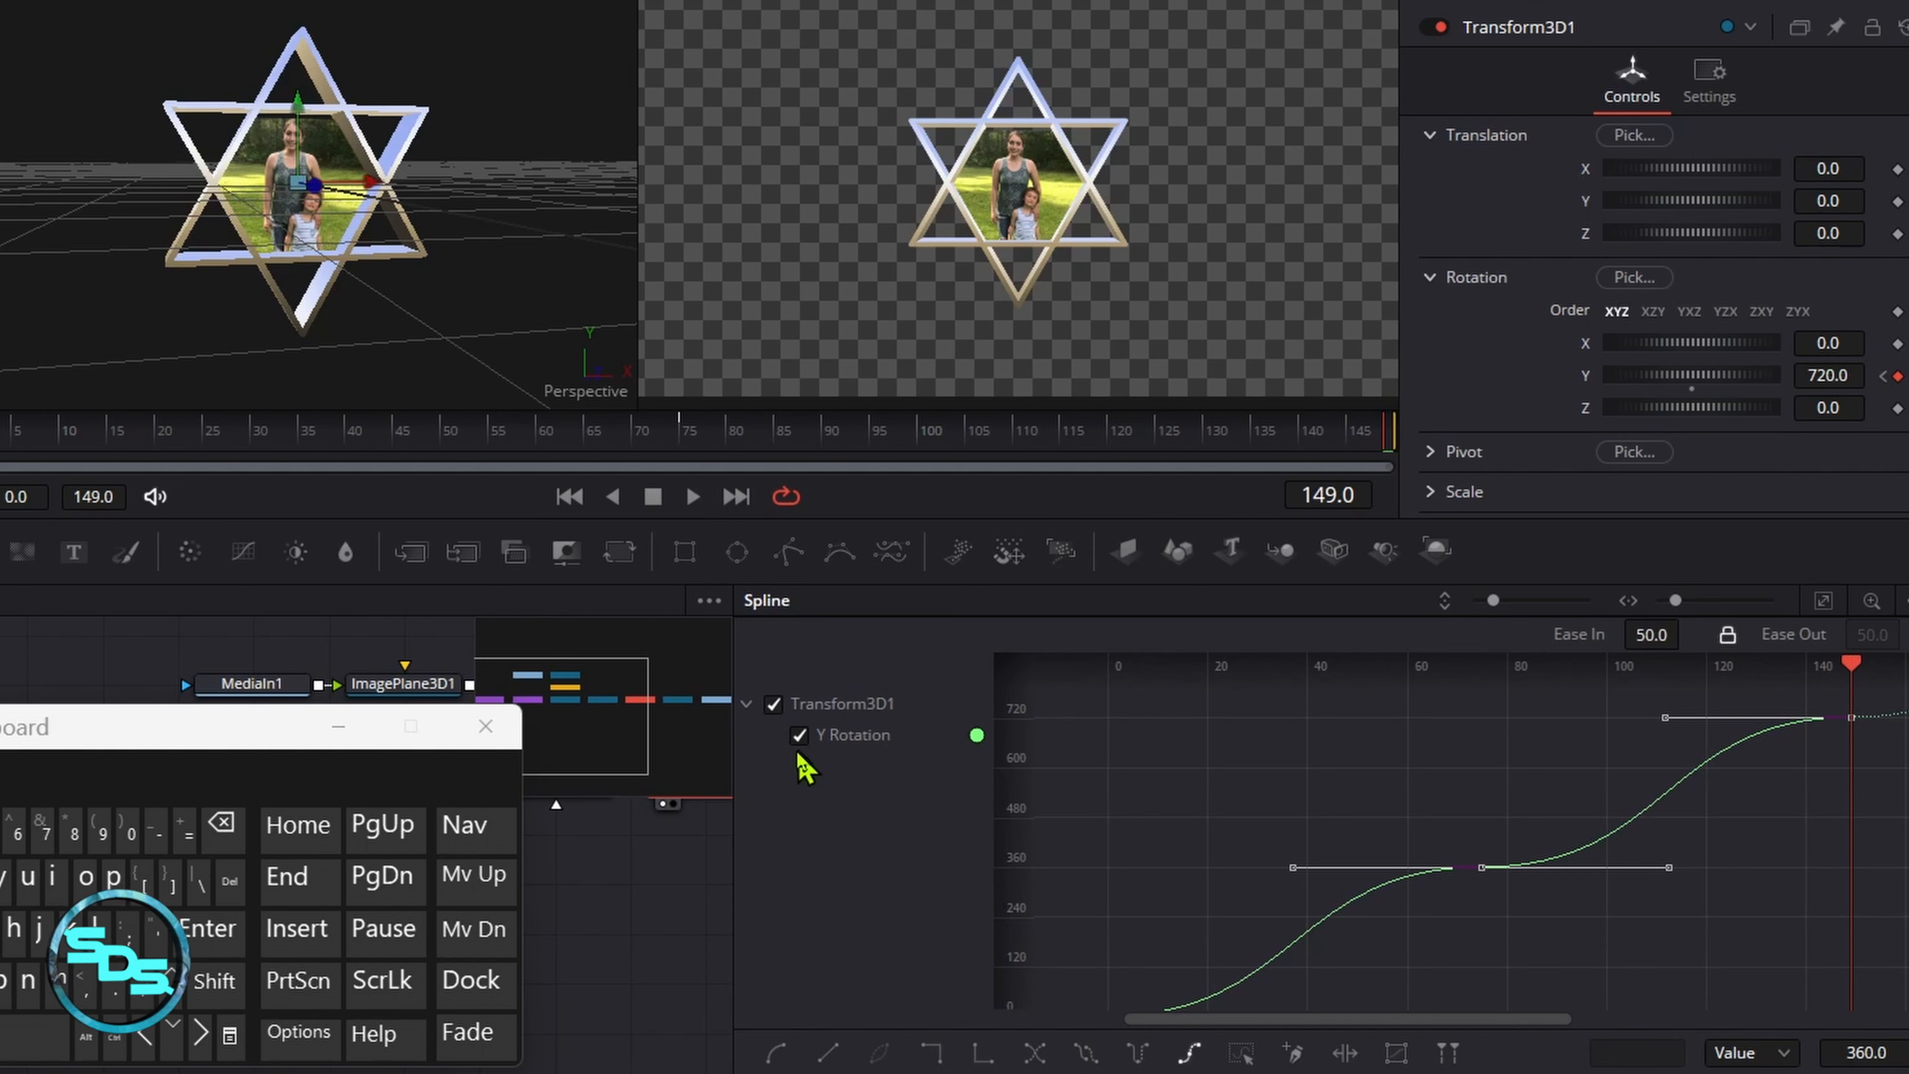
- Turn off the Transform3D1 curve display and close the Spline editor
click(774, 705)
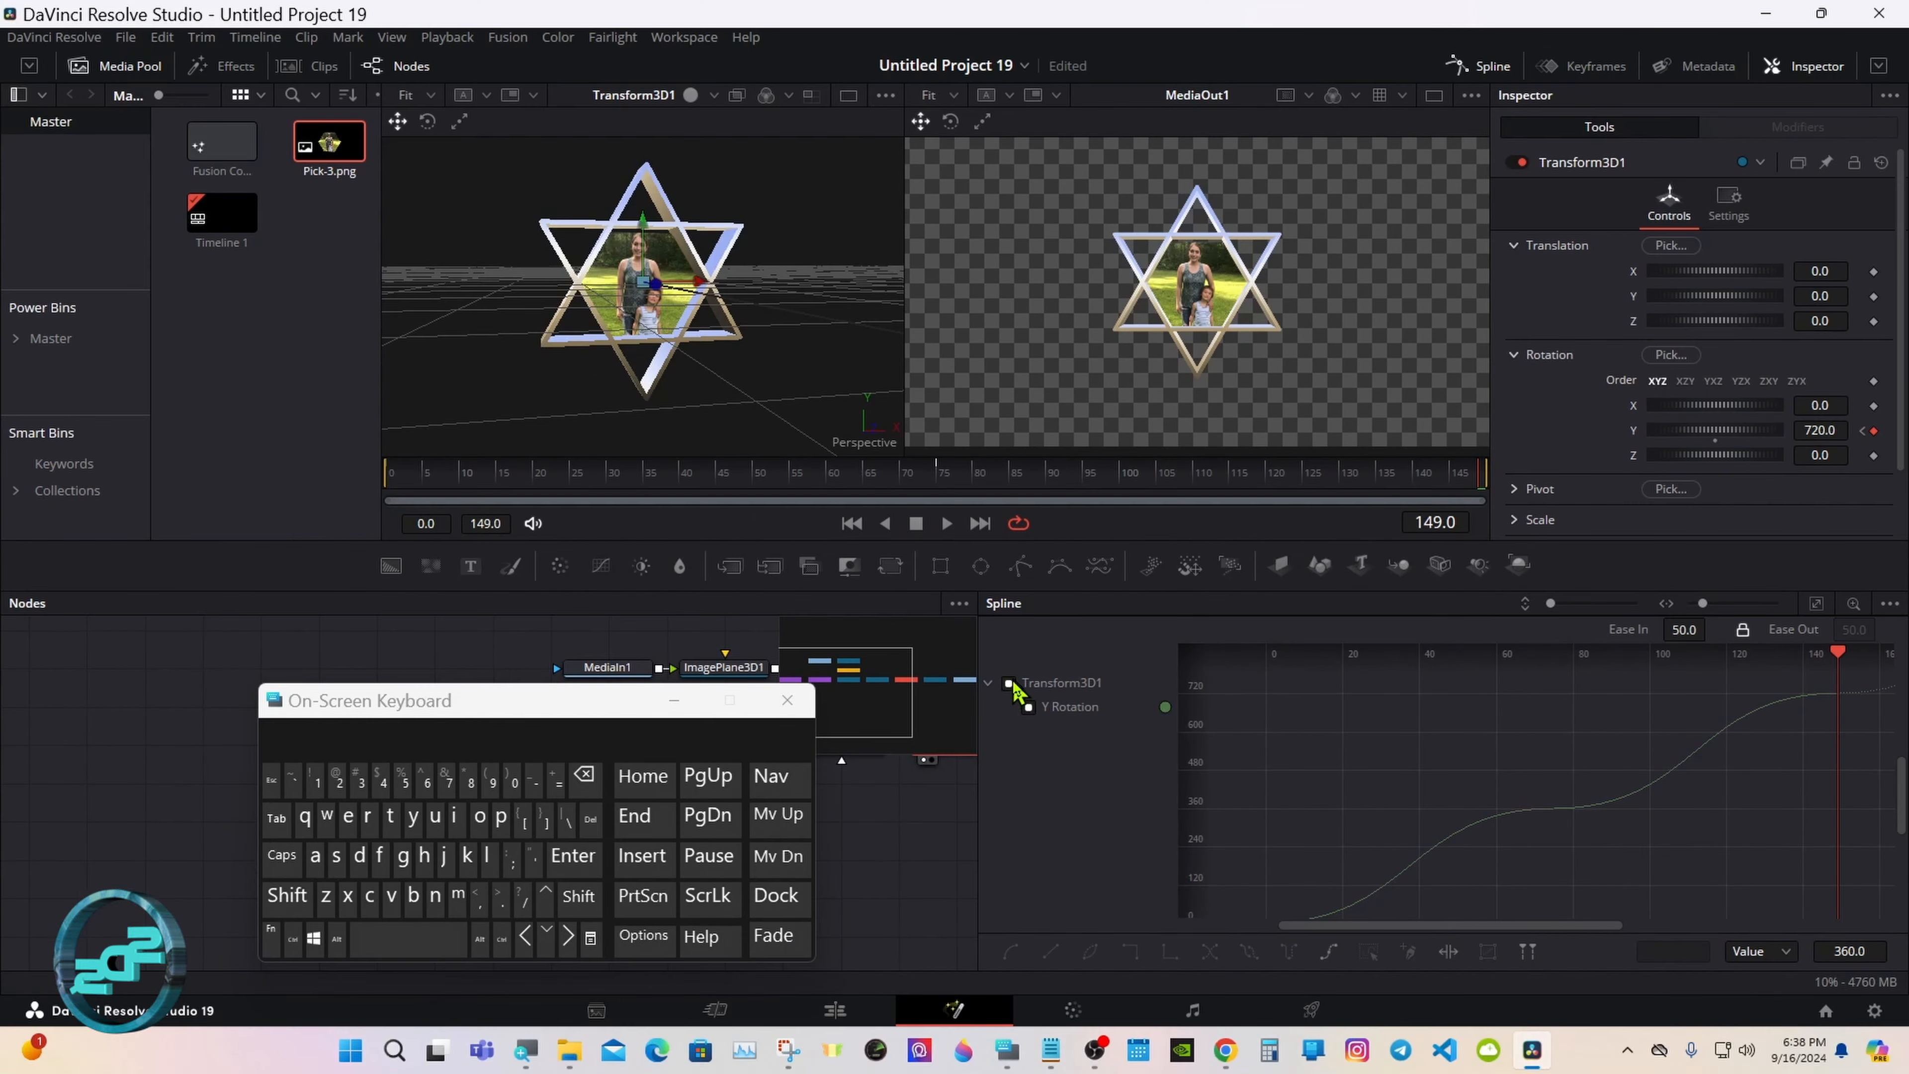
click(1458, 65)
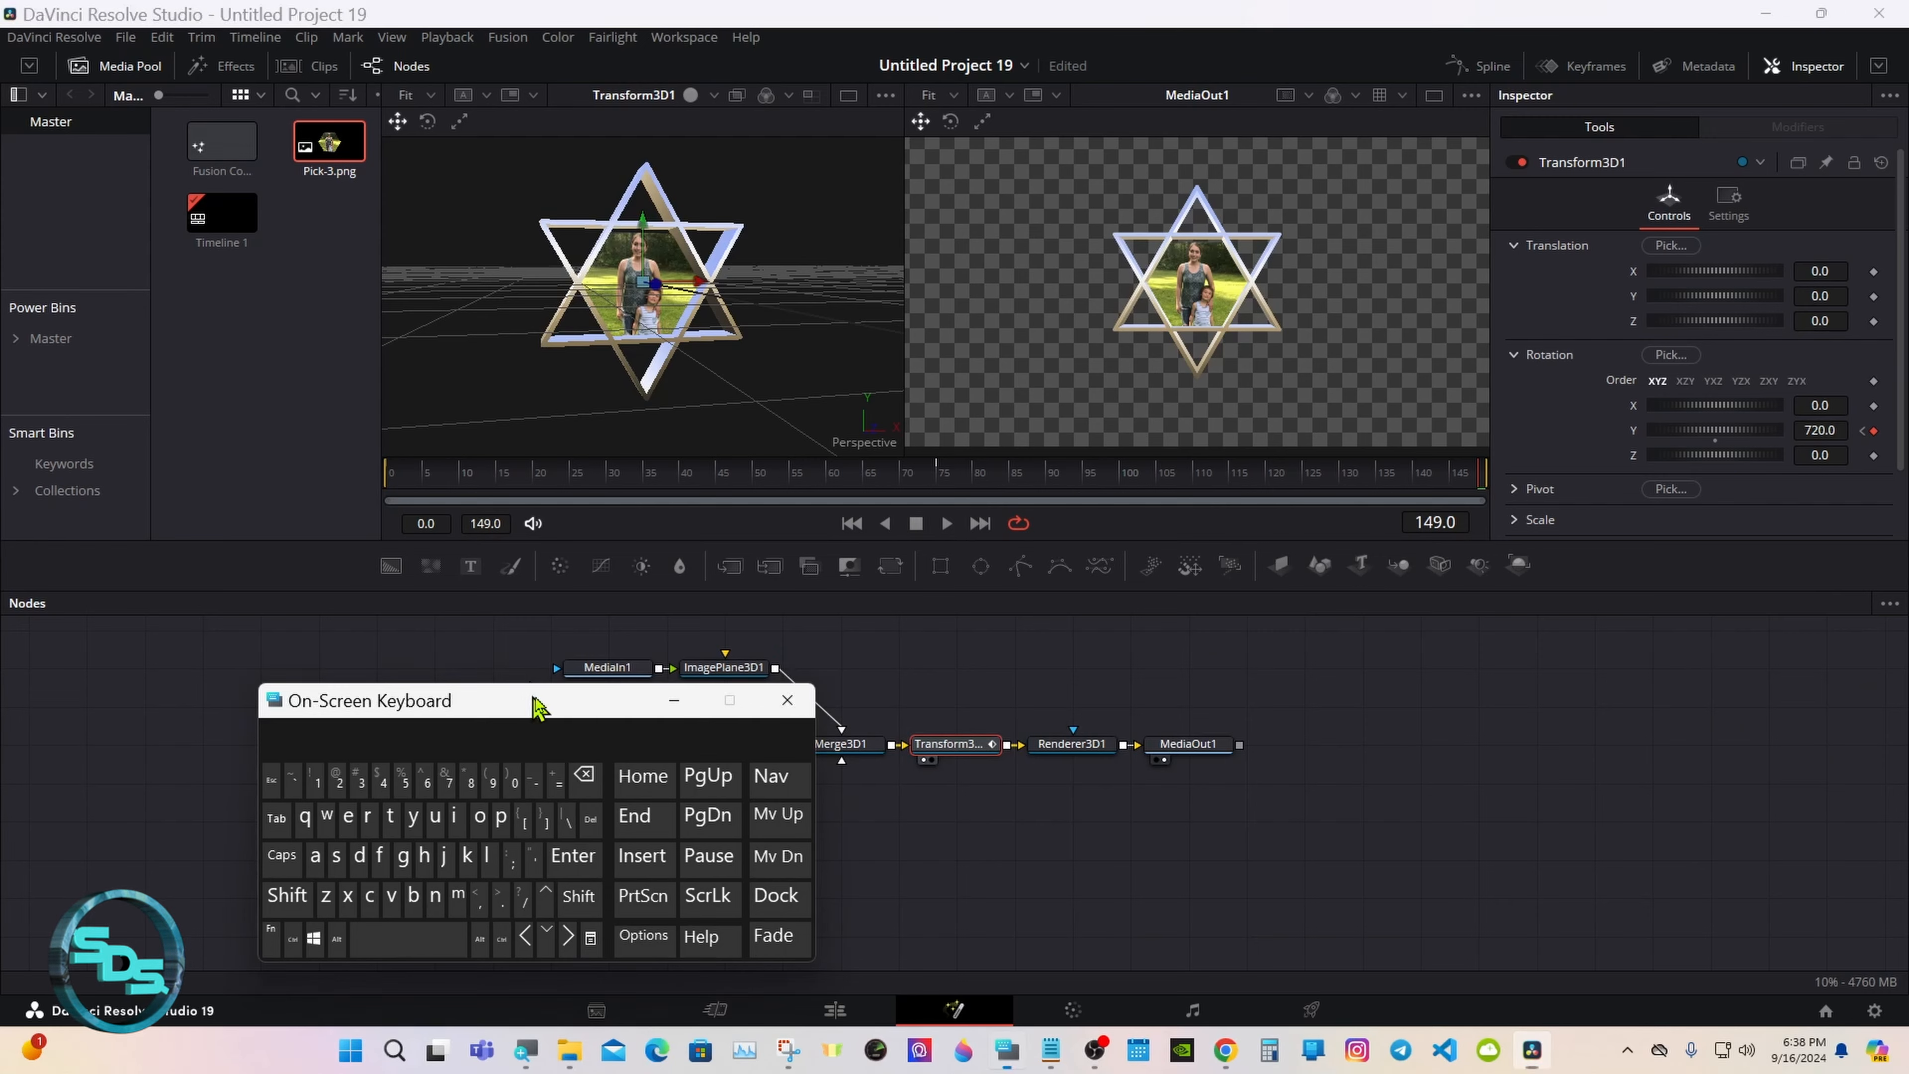
drag(526, 700, 1480, 695)
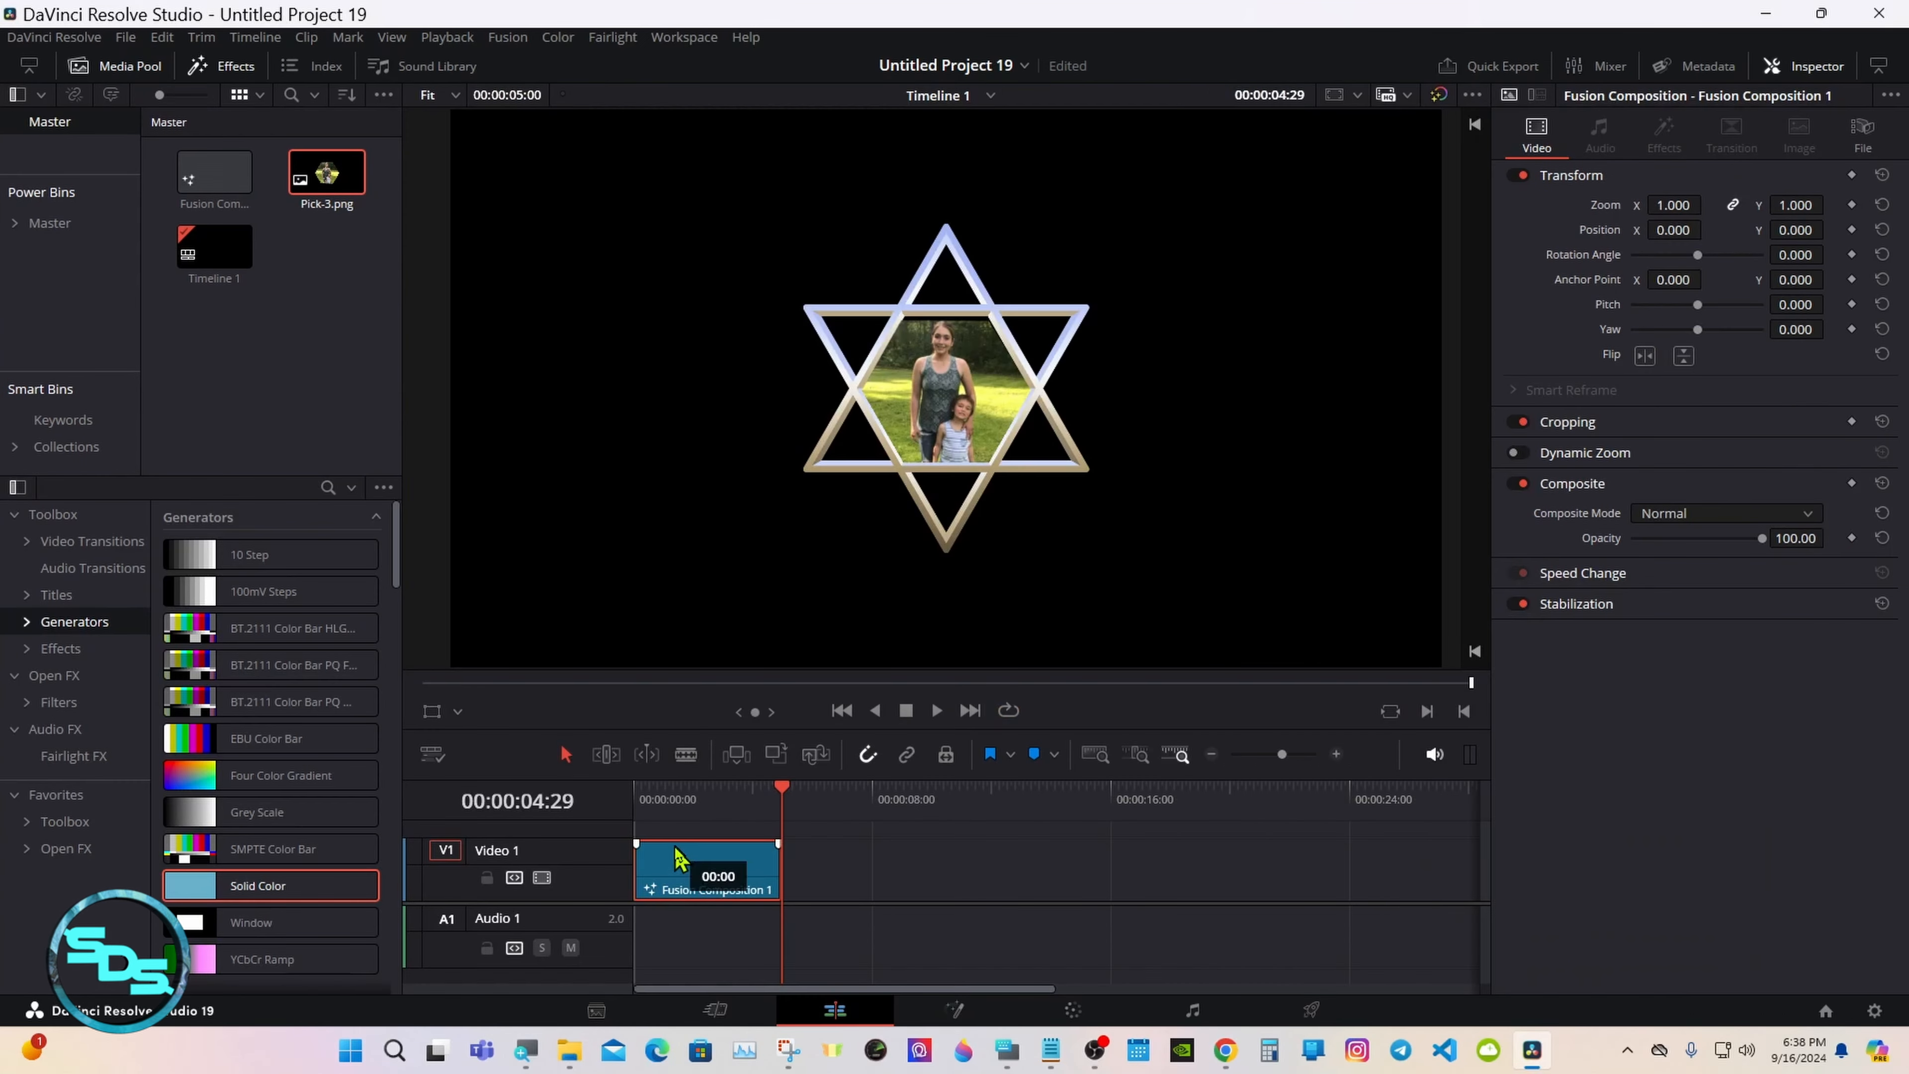
- On the Edit page, place a Solid Color generator beneath the Fusion Composition and set its colour to #00557f
drag(319, 886, 699, 819)
click(1647, 248)
click(750, 385)
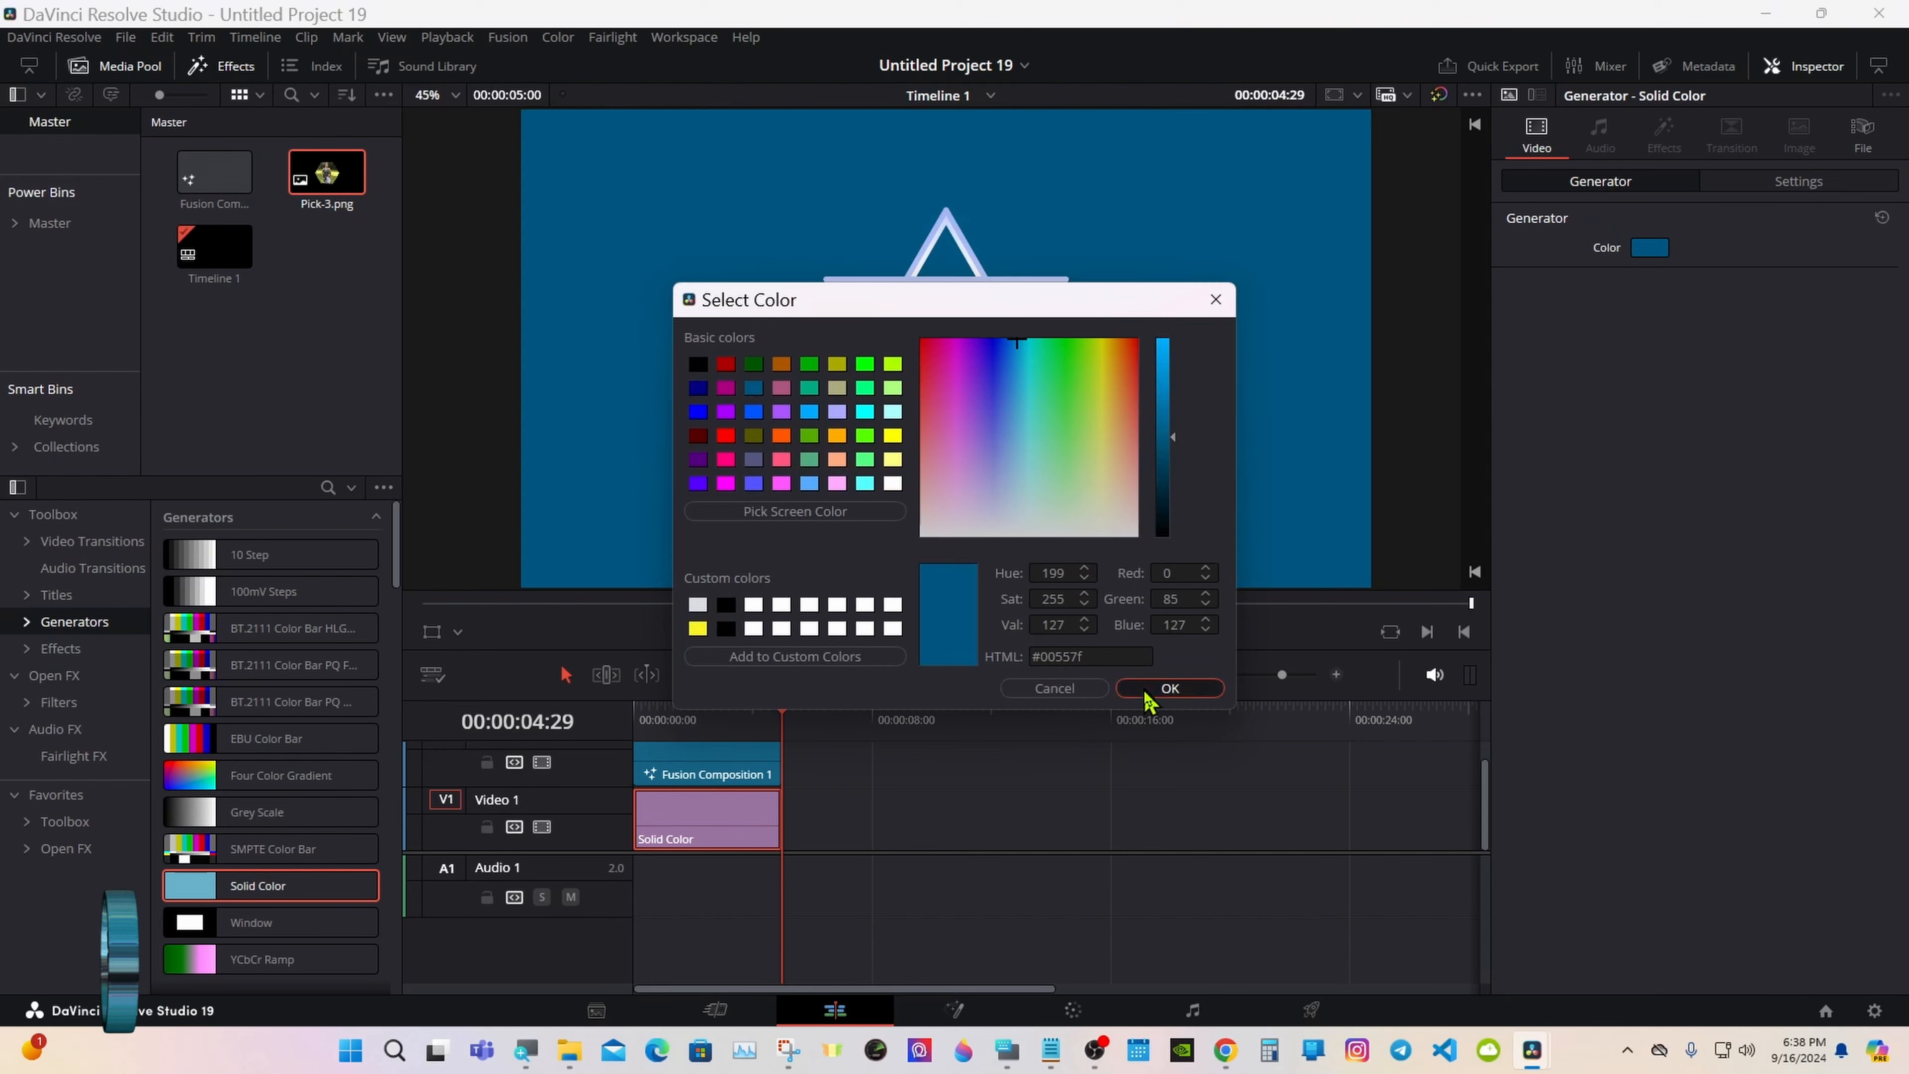
click(1150, 682)
scroll(887, 828, up, 2)
drag(896, 702, 897, 758)
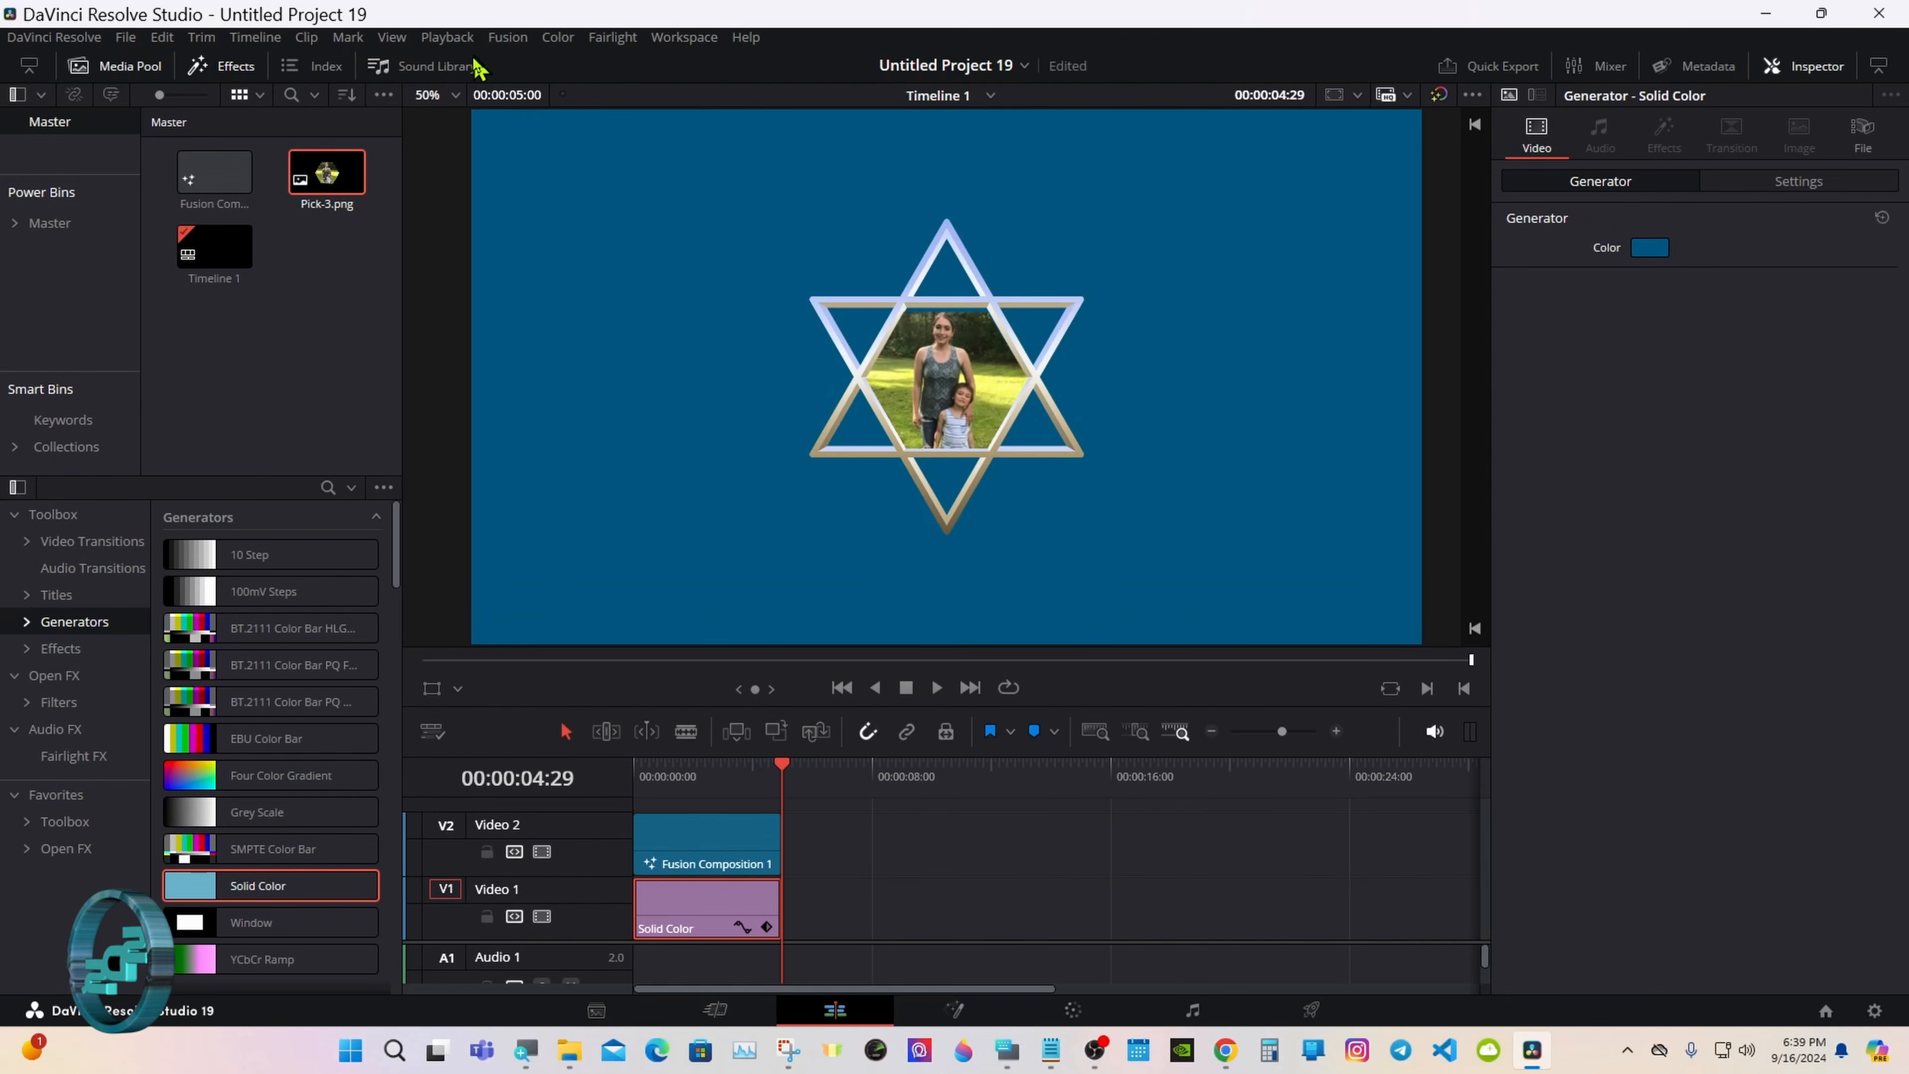
- Enable render caching for the timeline
click(447, 38)
mouse_move(601, 134)
click(781, 155)
- Extend both the Fusion Composition and Solid Color clips to 00:00:19:29 and return the playhead to the start
key(ctrl+a)
drag(777, 855, 1226, 855)
drag(943, 813, 562, 814)
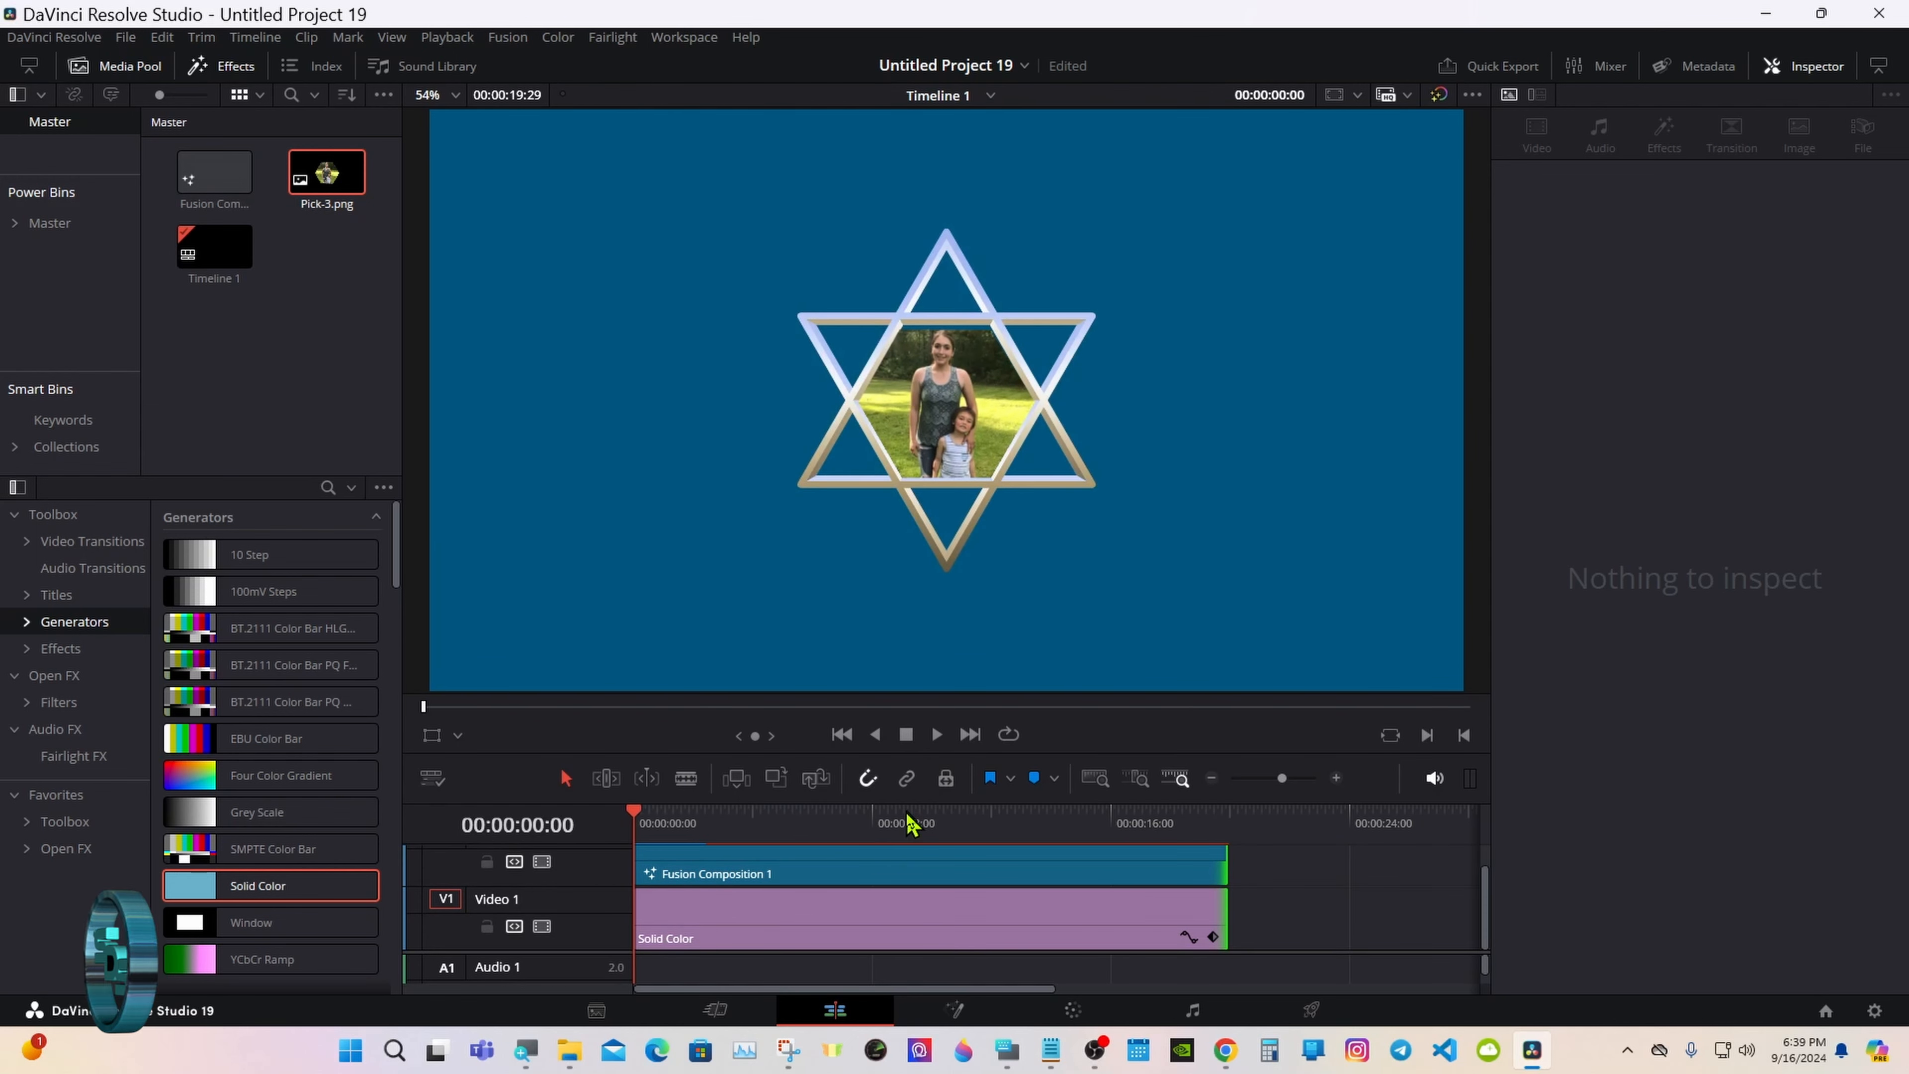
click(1251, 931)
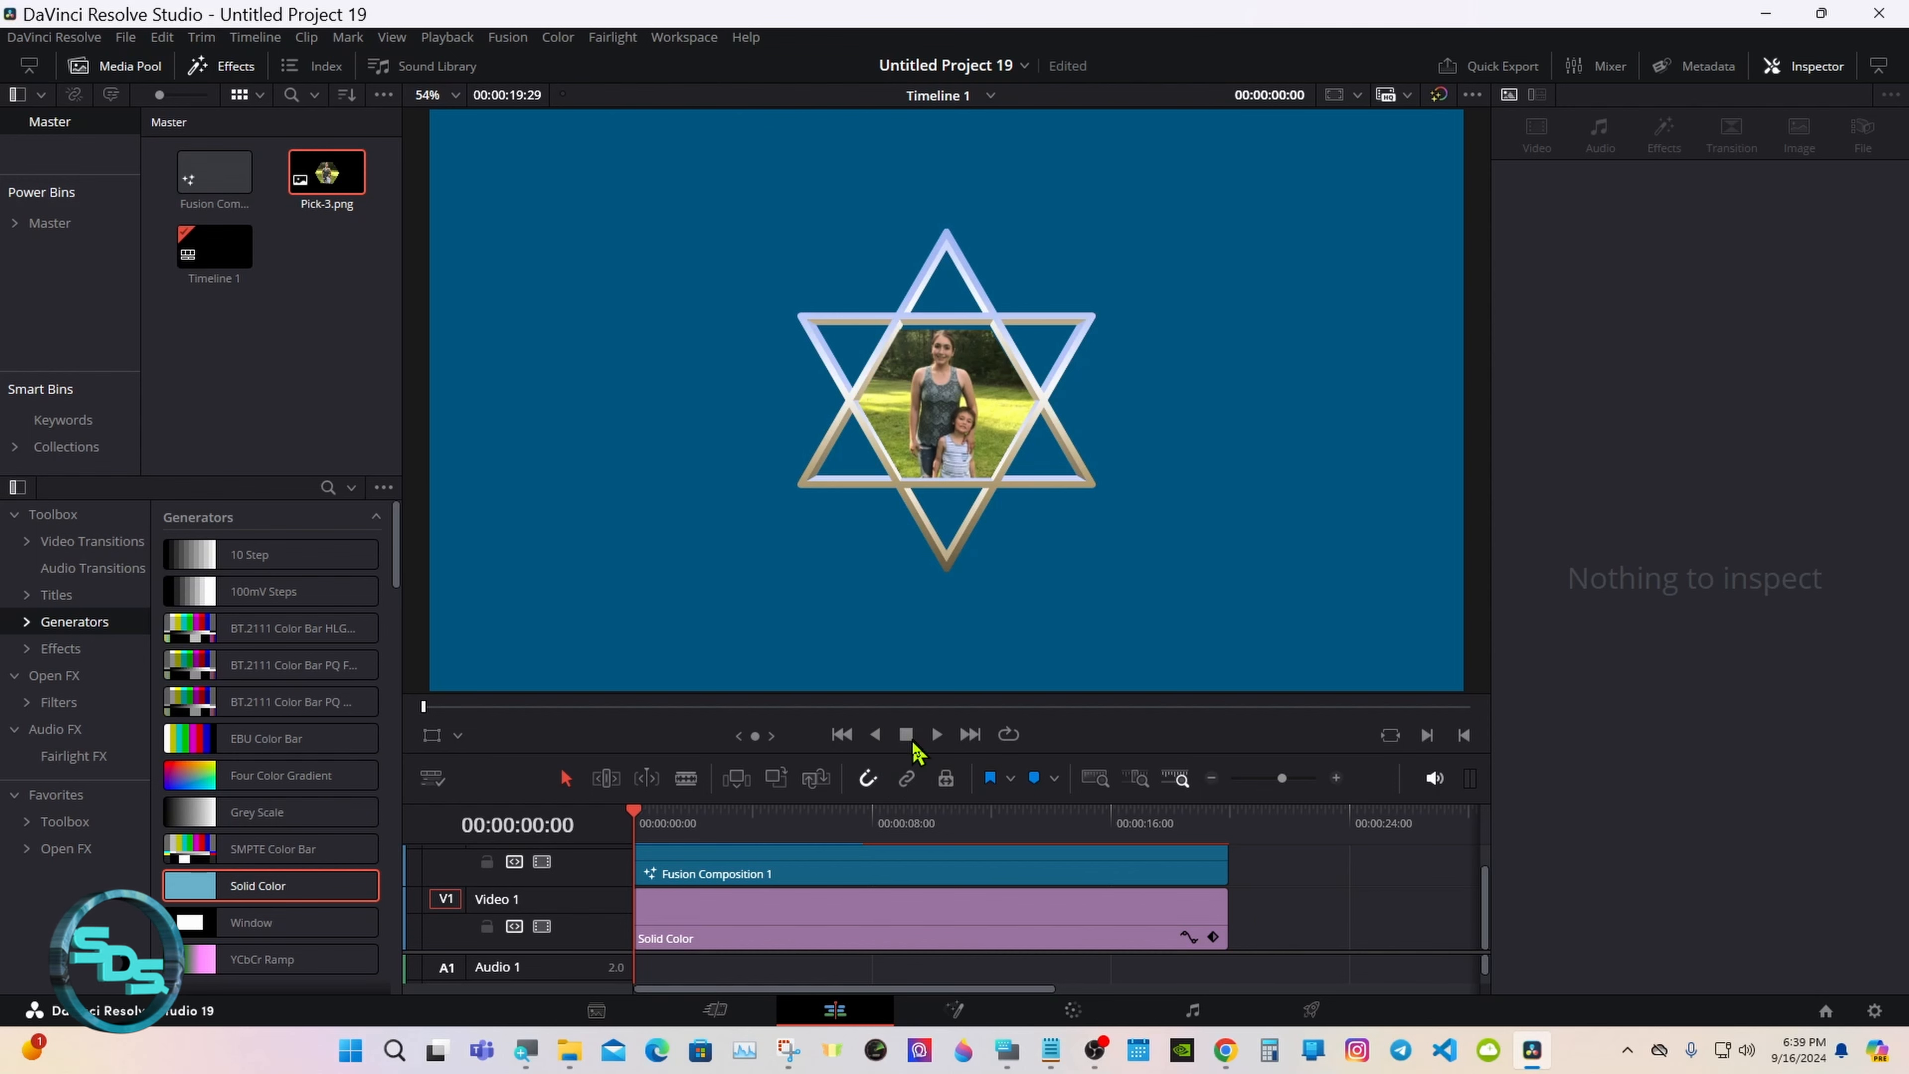
- On the Fusion page, change Renderer3D1's renderer type to Hardware Renderer
click(954, 1010)
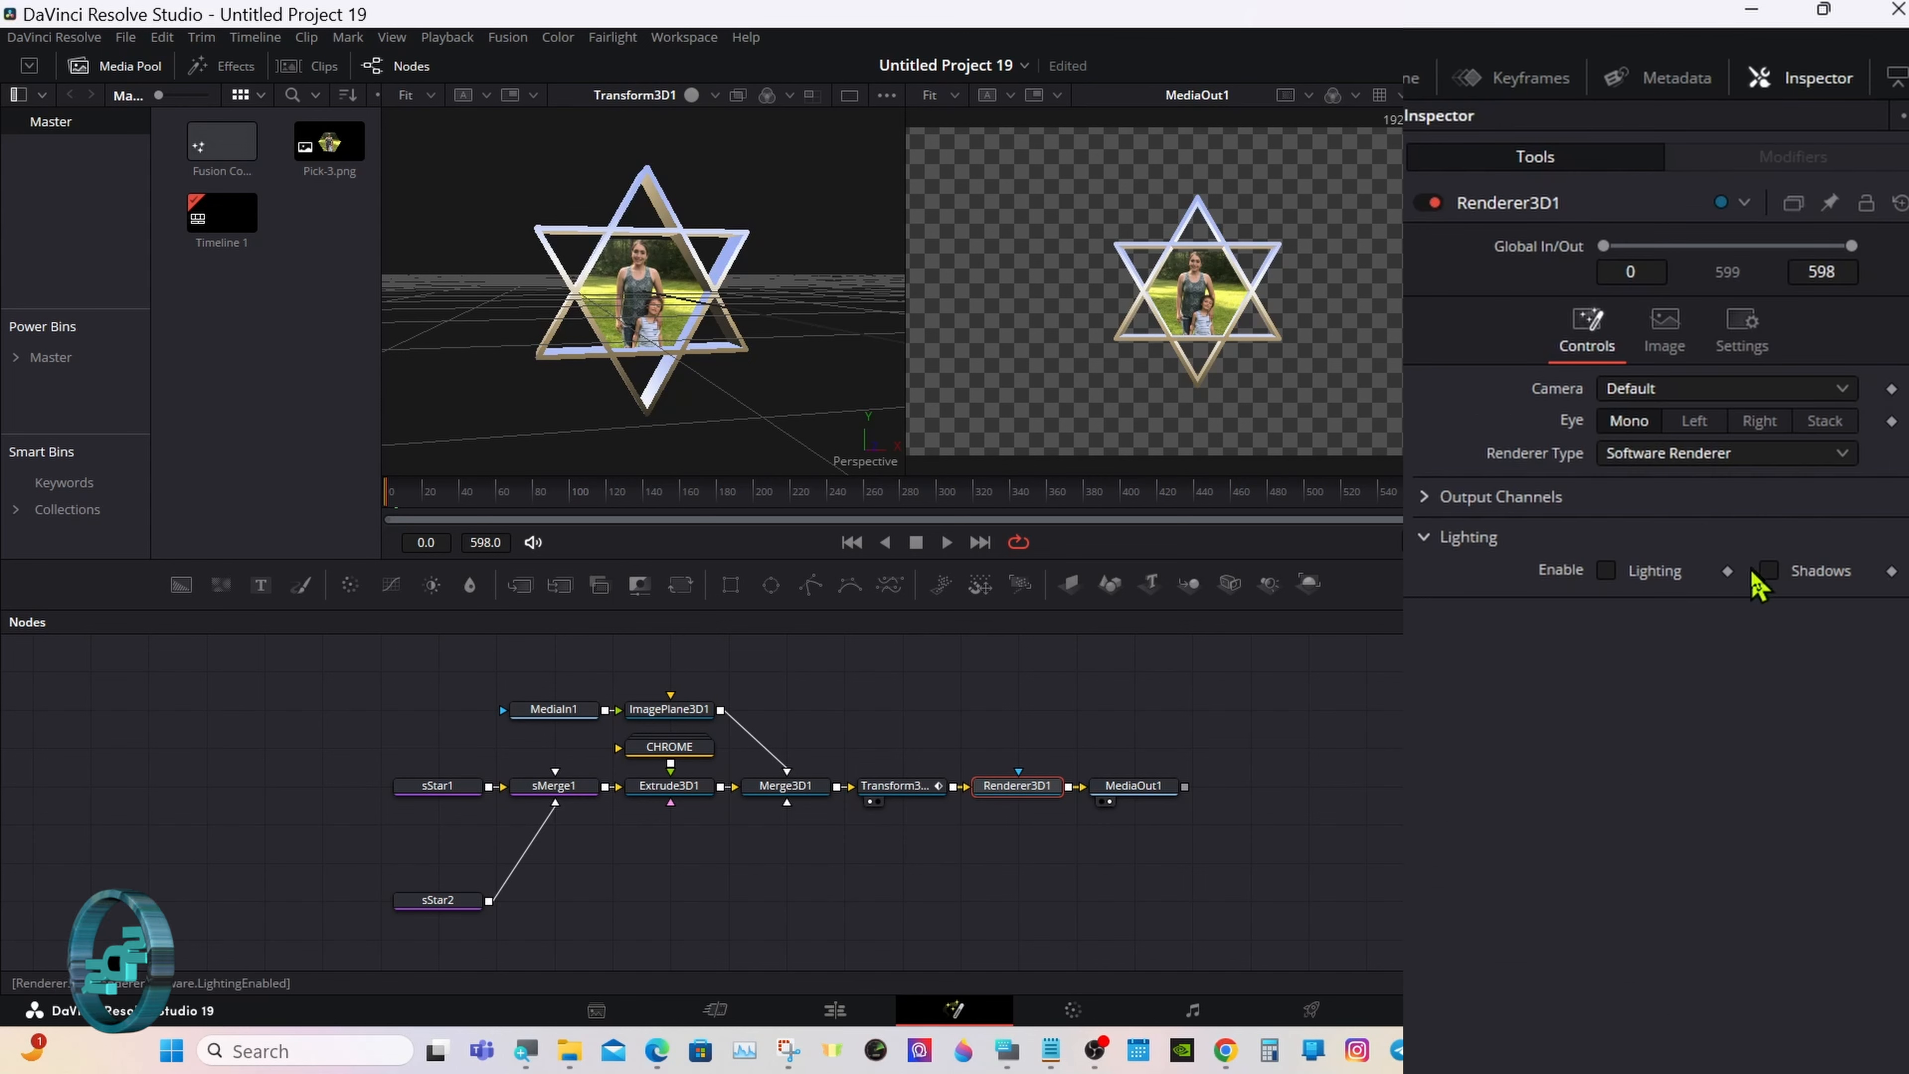
click(1728, 359)
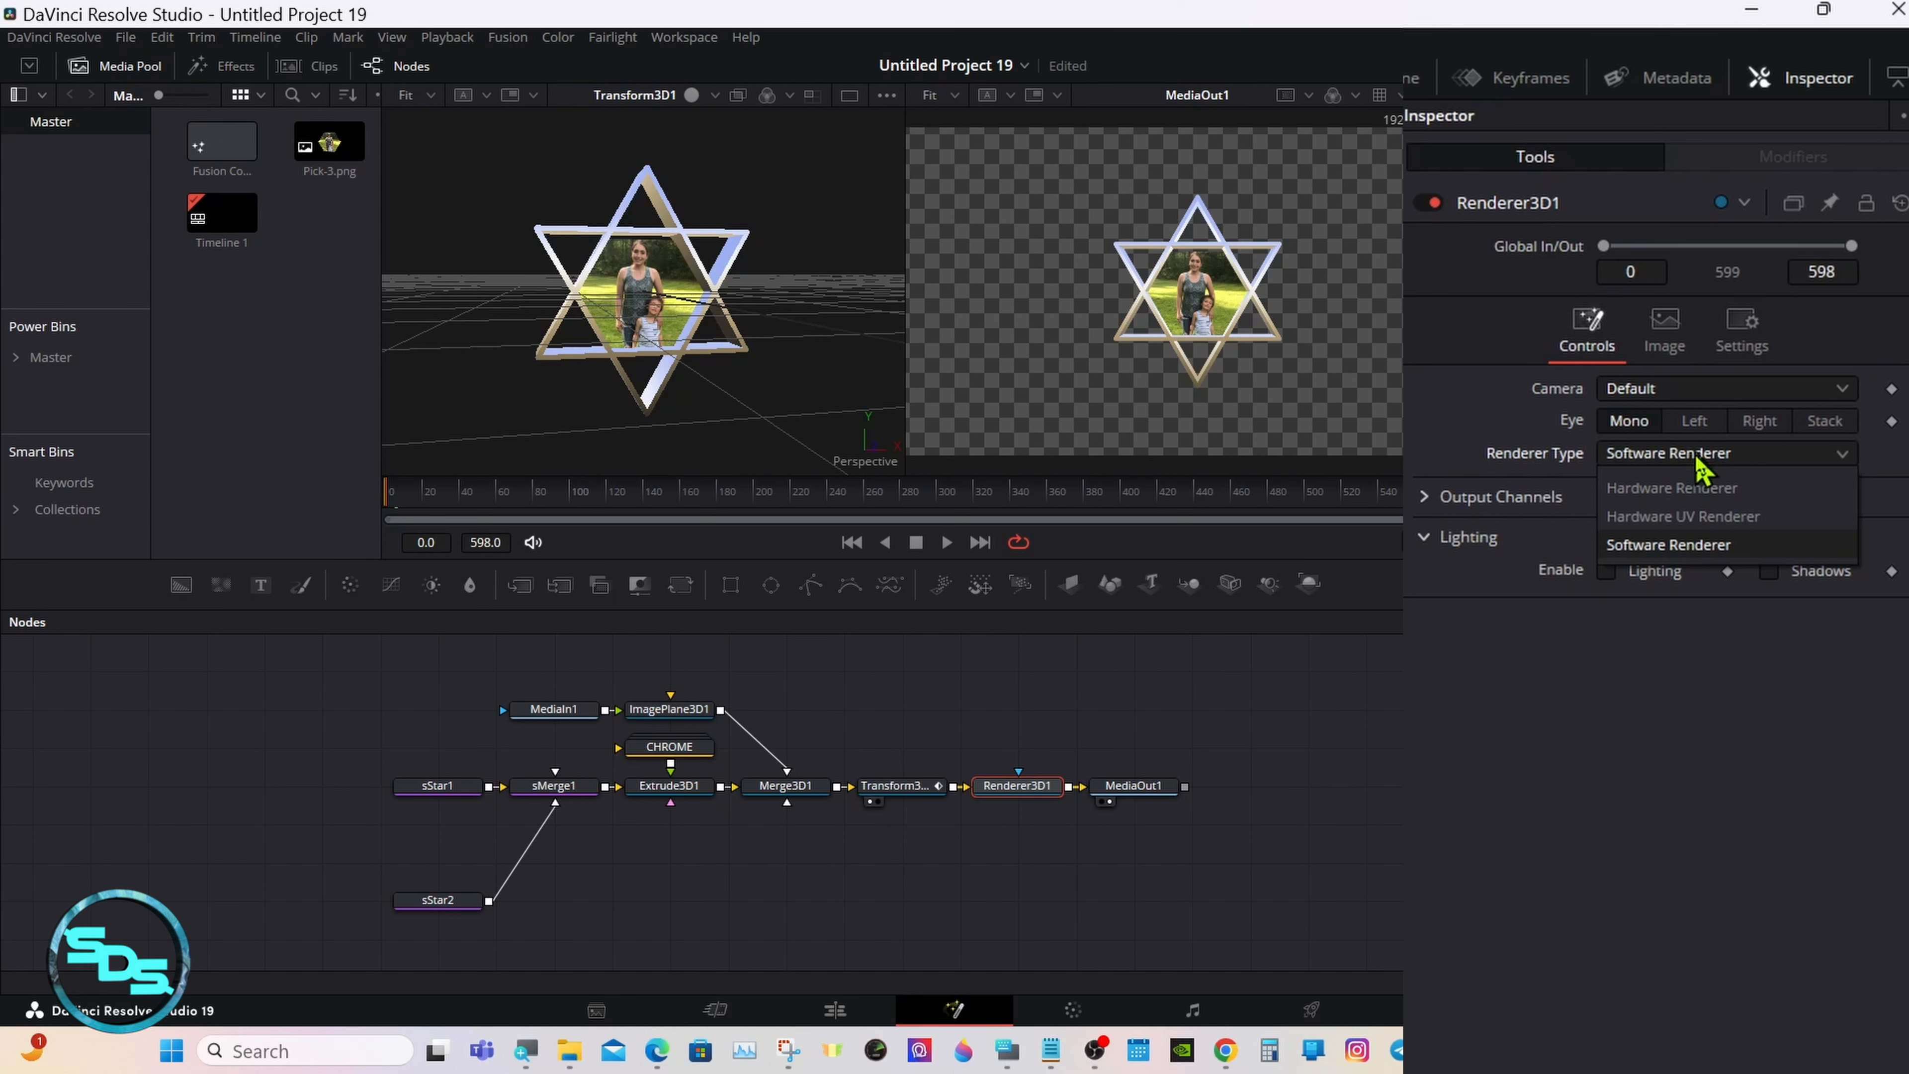
click(1687, 496)
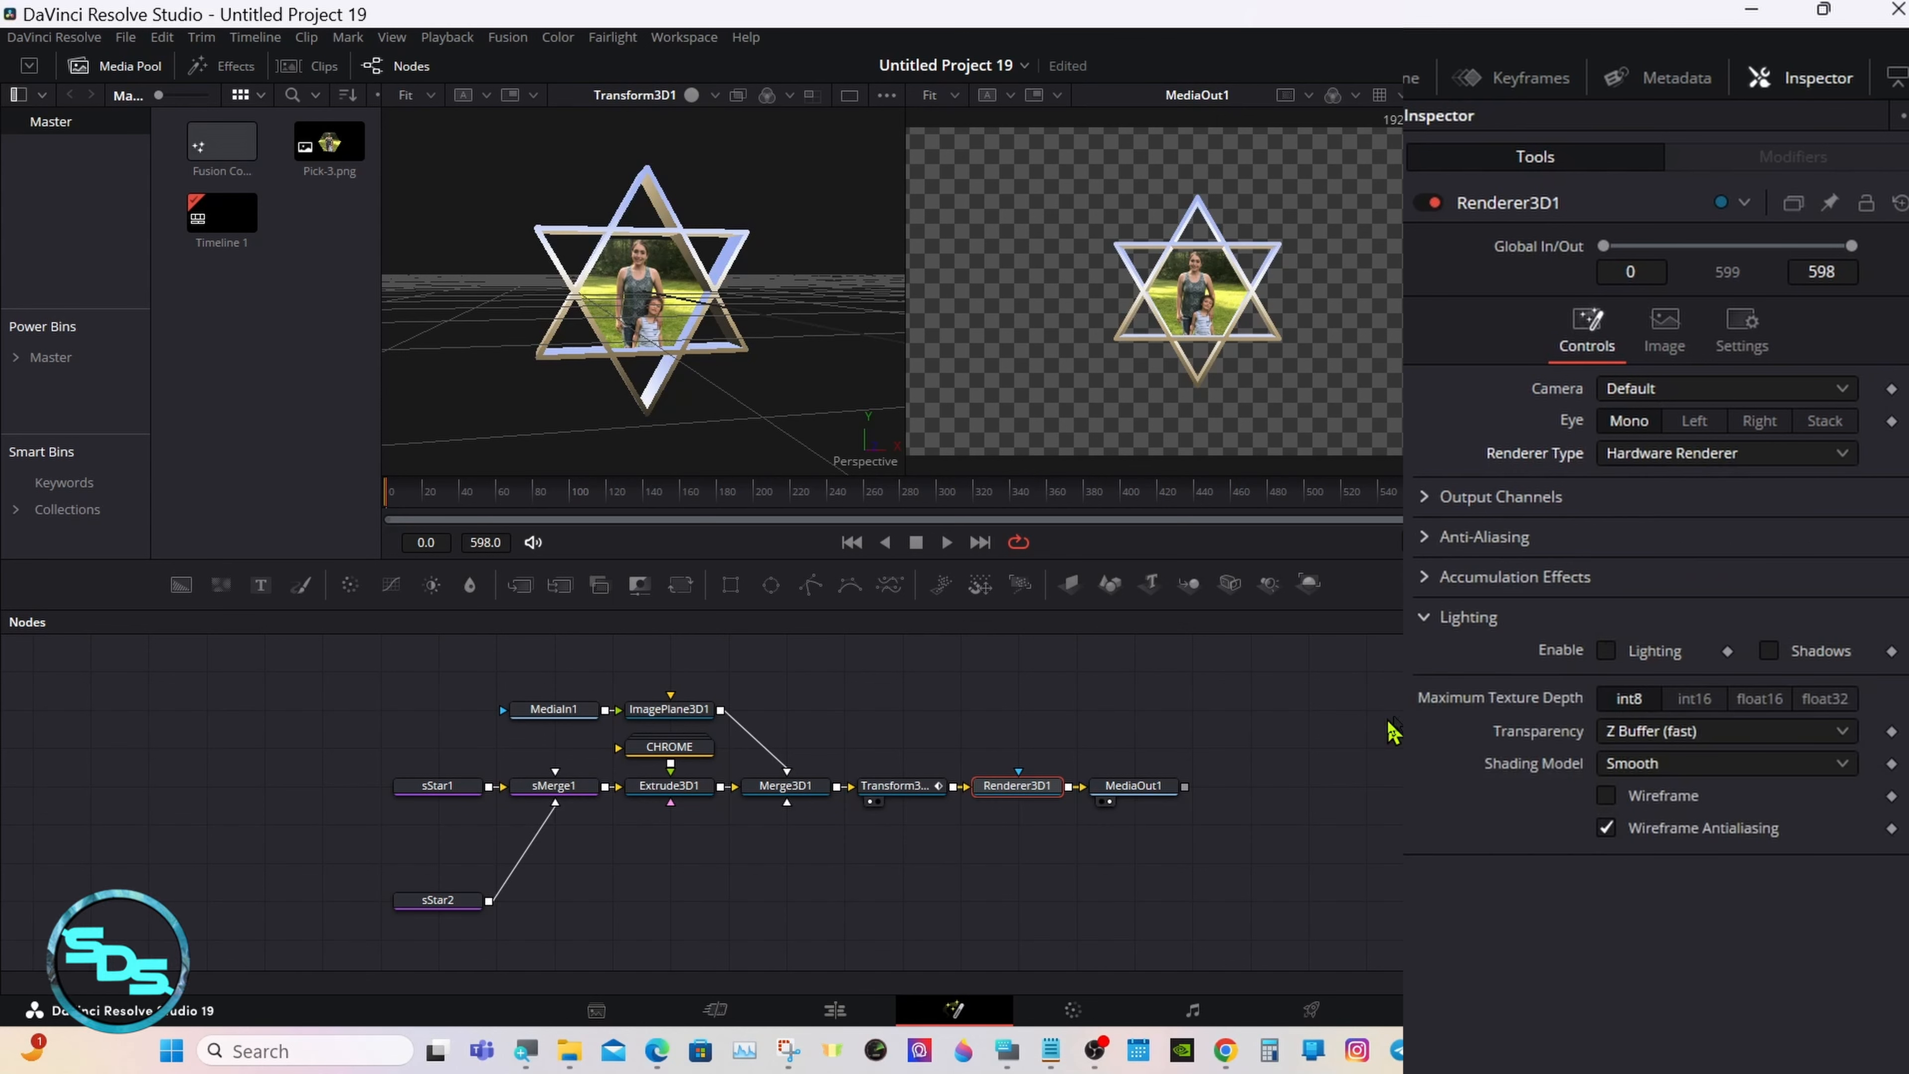
- Give the Extrude3D1 star frame a bevel width of 0.0063
click(706, 790)
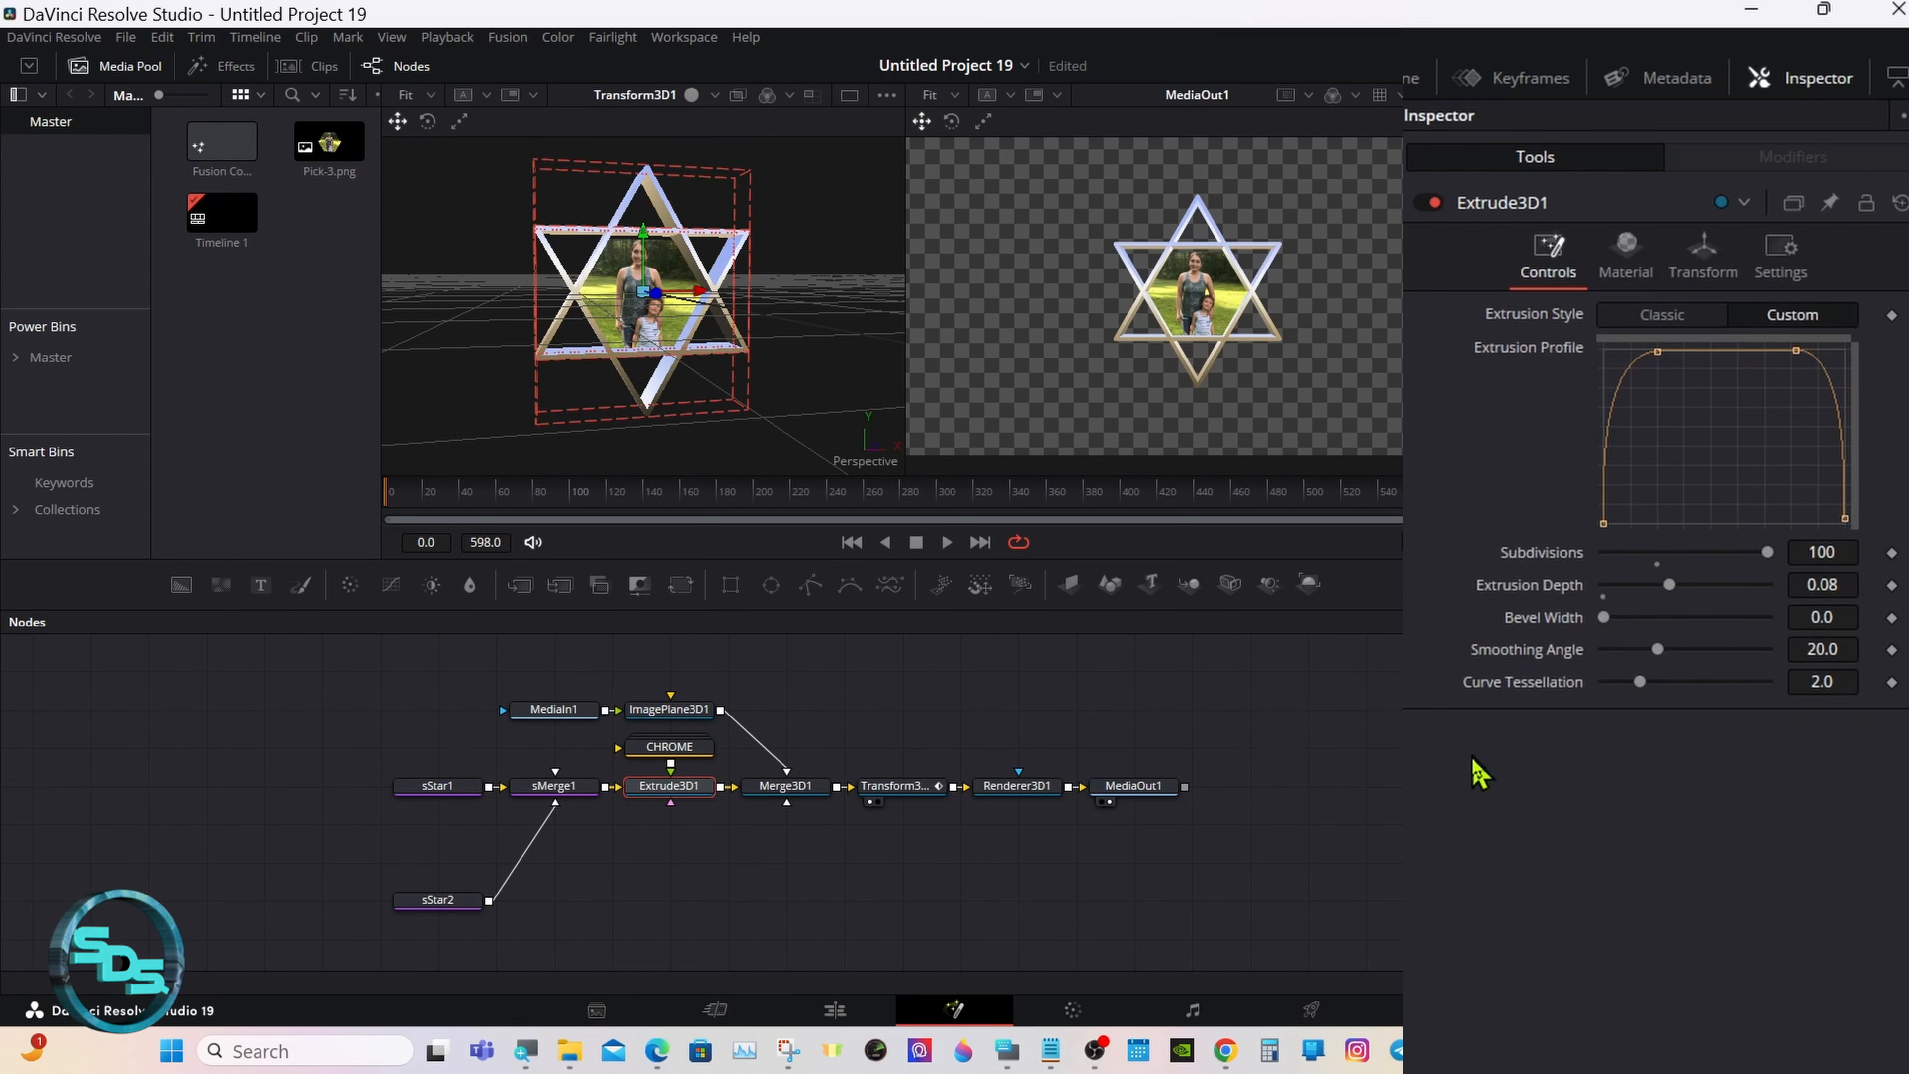
drag(1609, 624, 1629, 647)
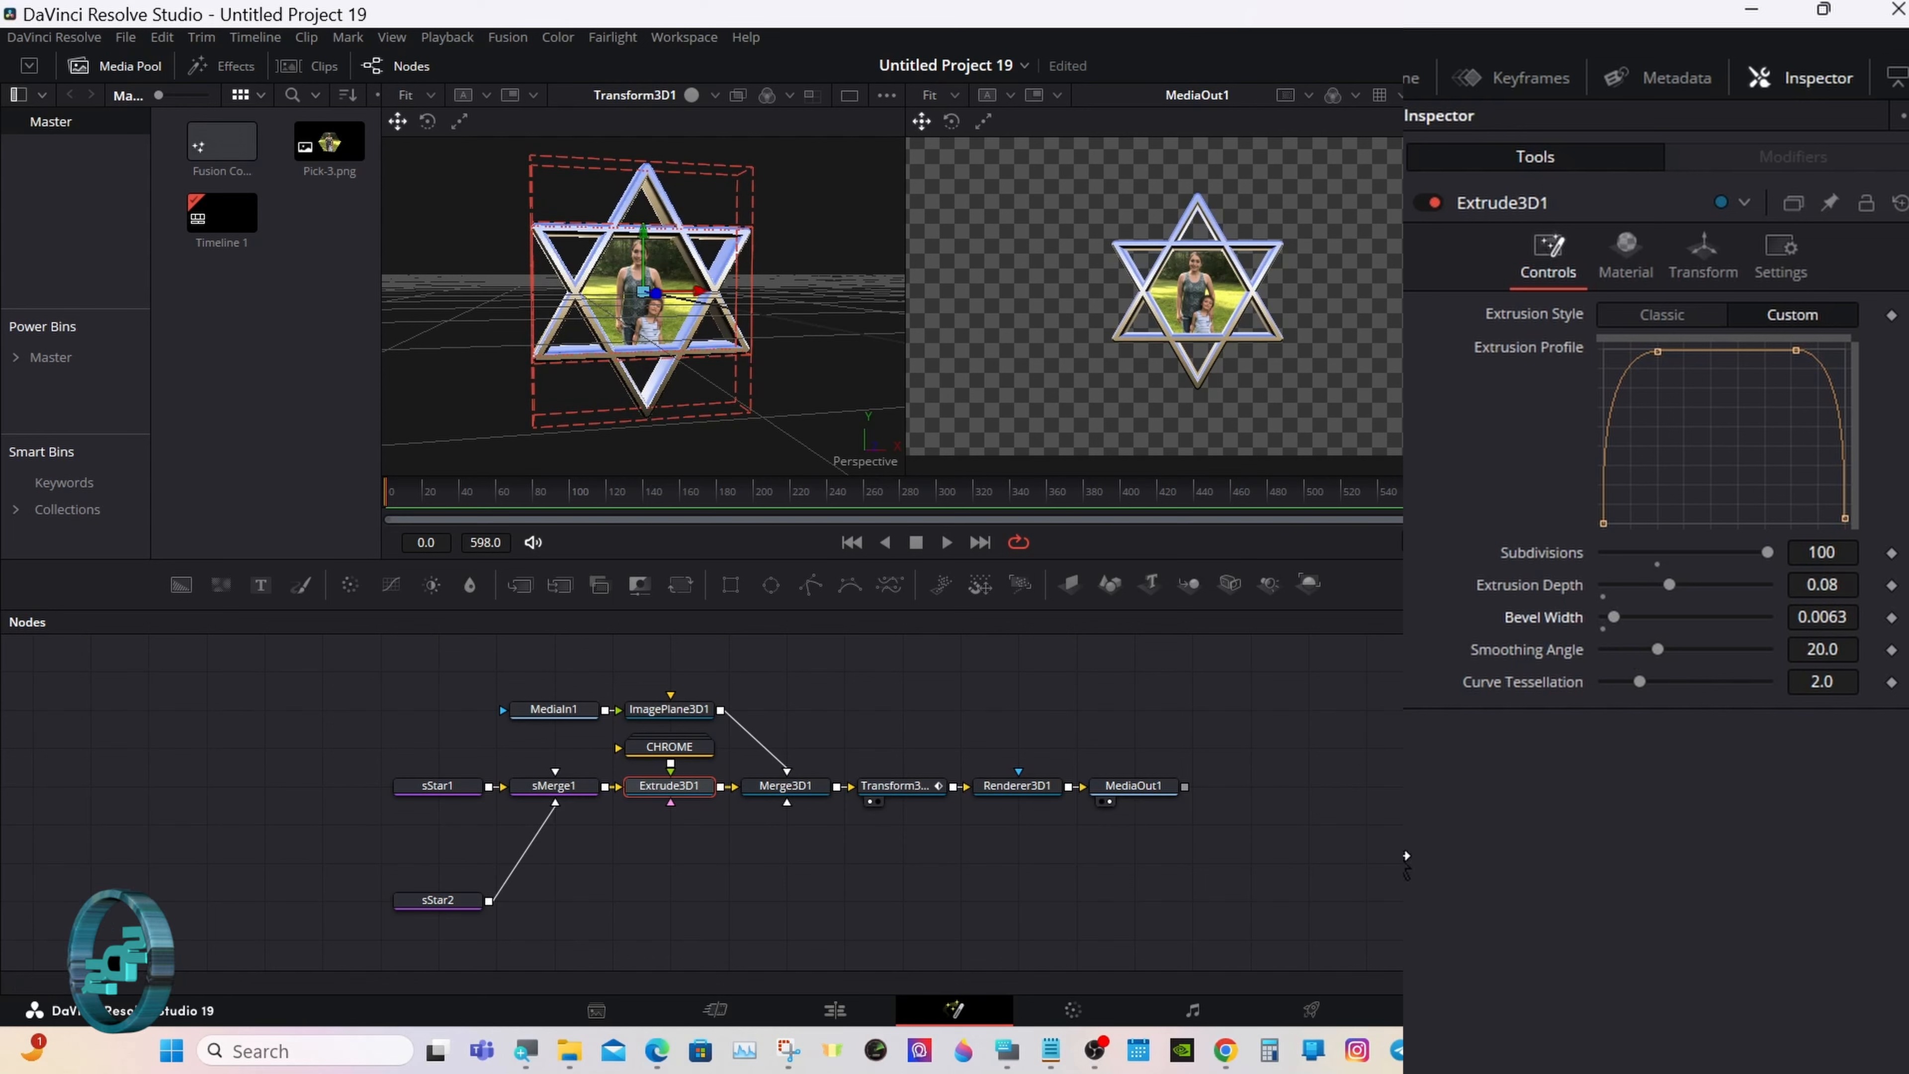
click(1351, 709)
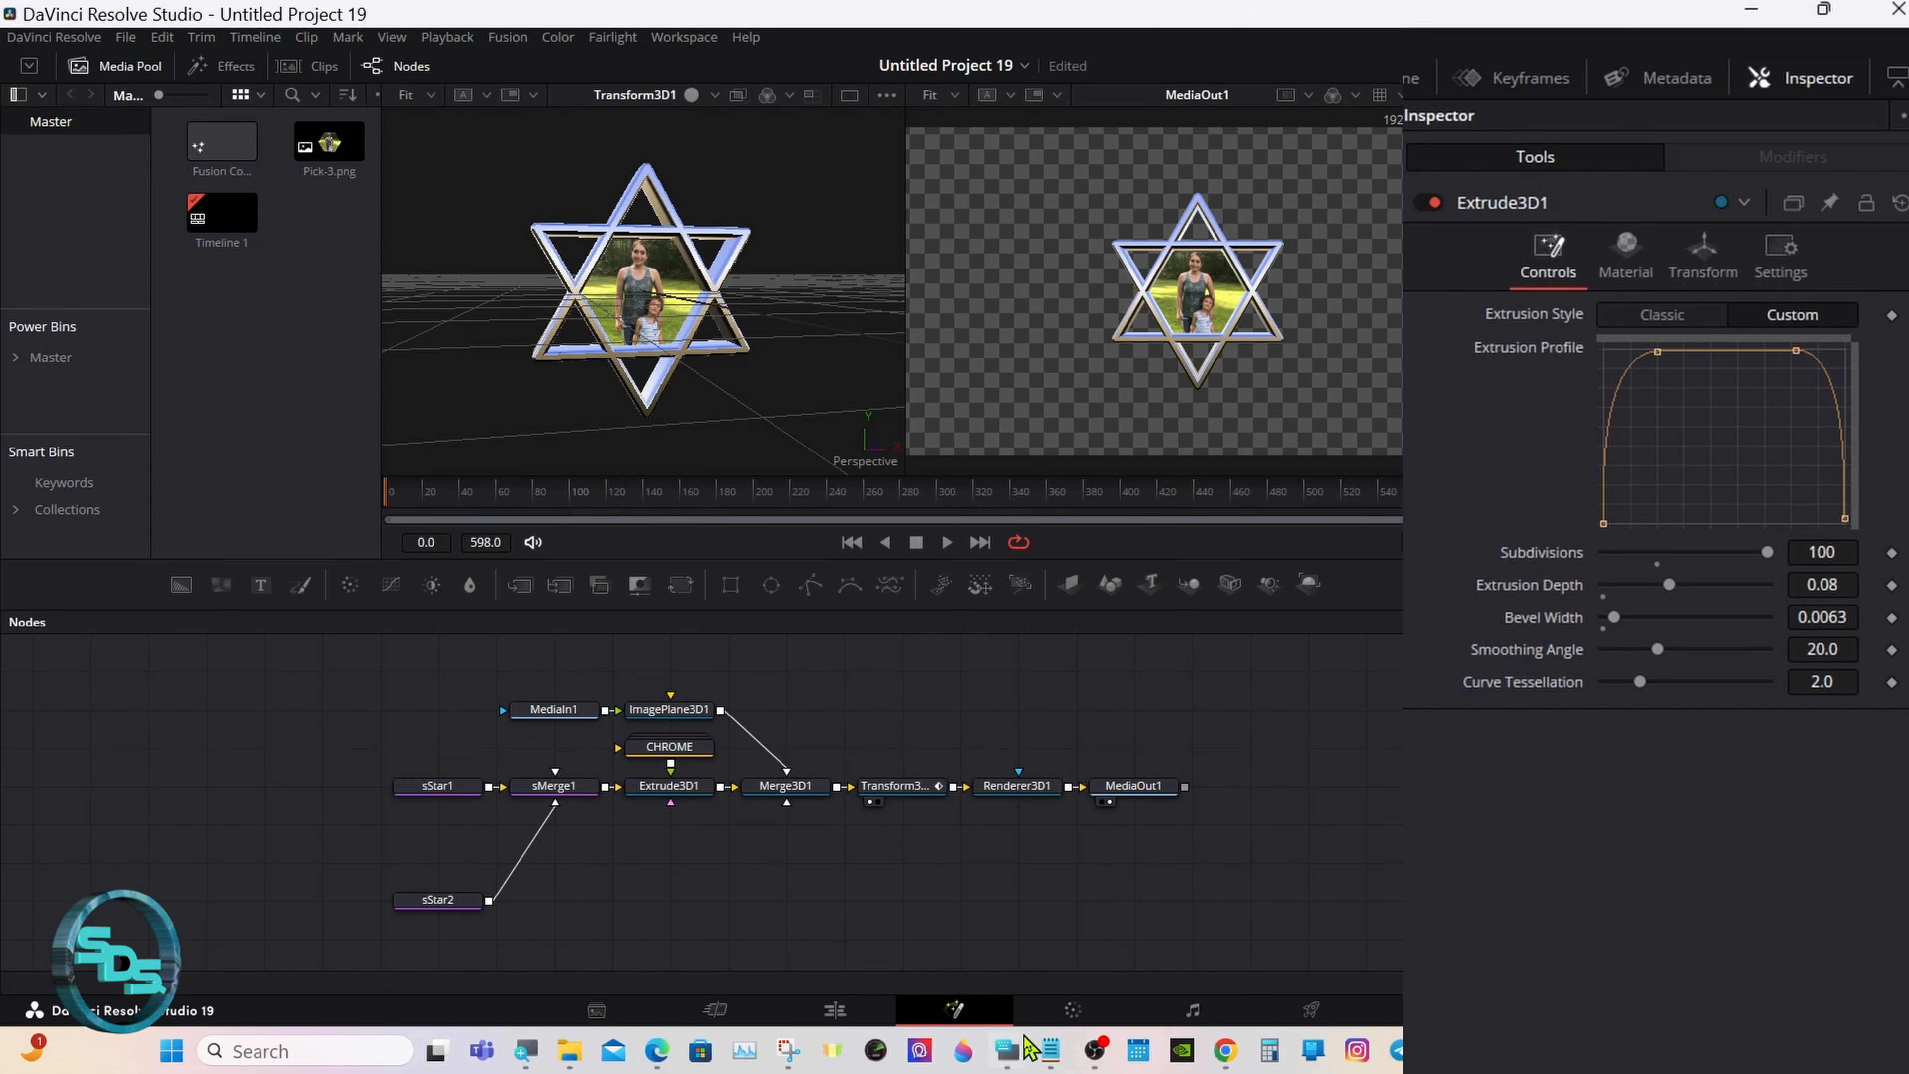
- Zoom into the star and orbit the perspective view to examine the photo plane's depth within the extruded frame
click(1022, 1044)
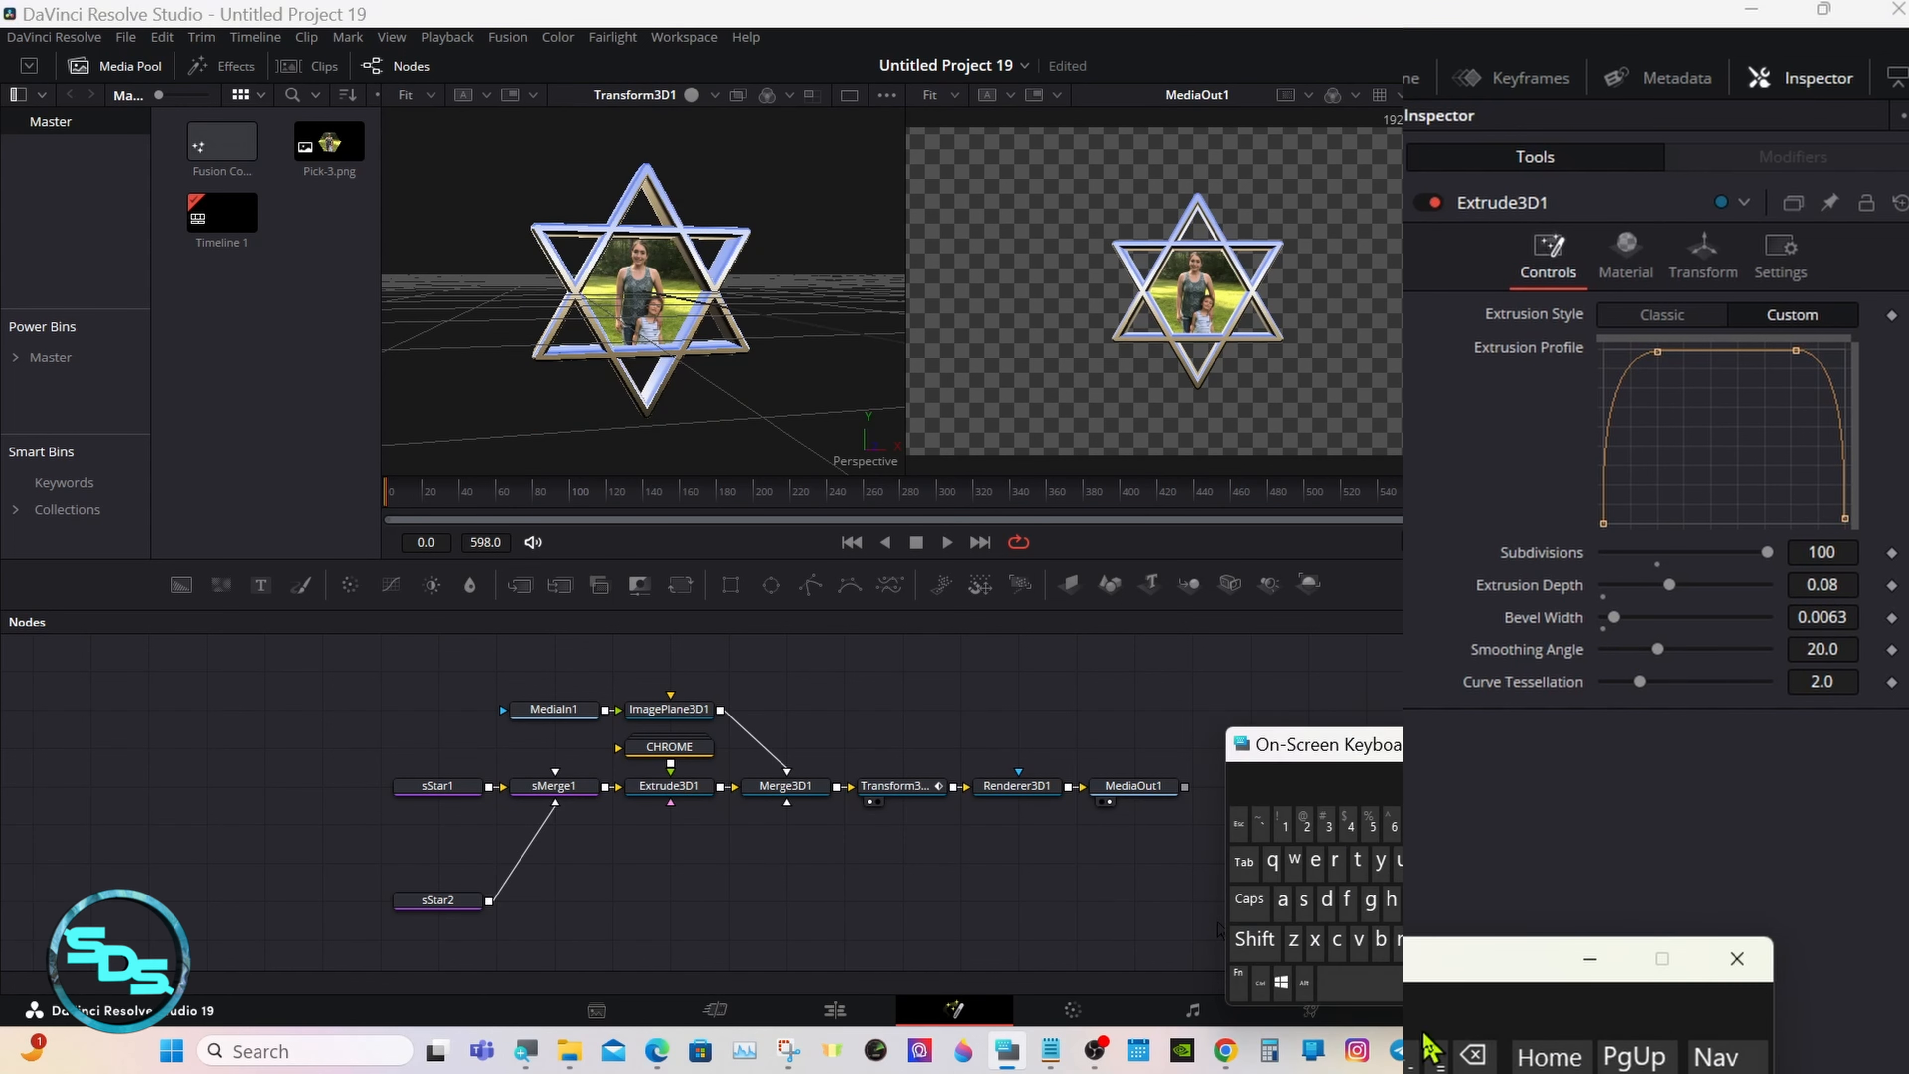
click(1588, 960)
right_click(806, 329)
mouse_move(926, 354)
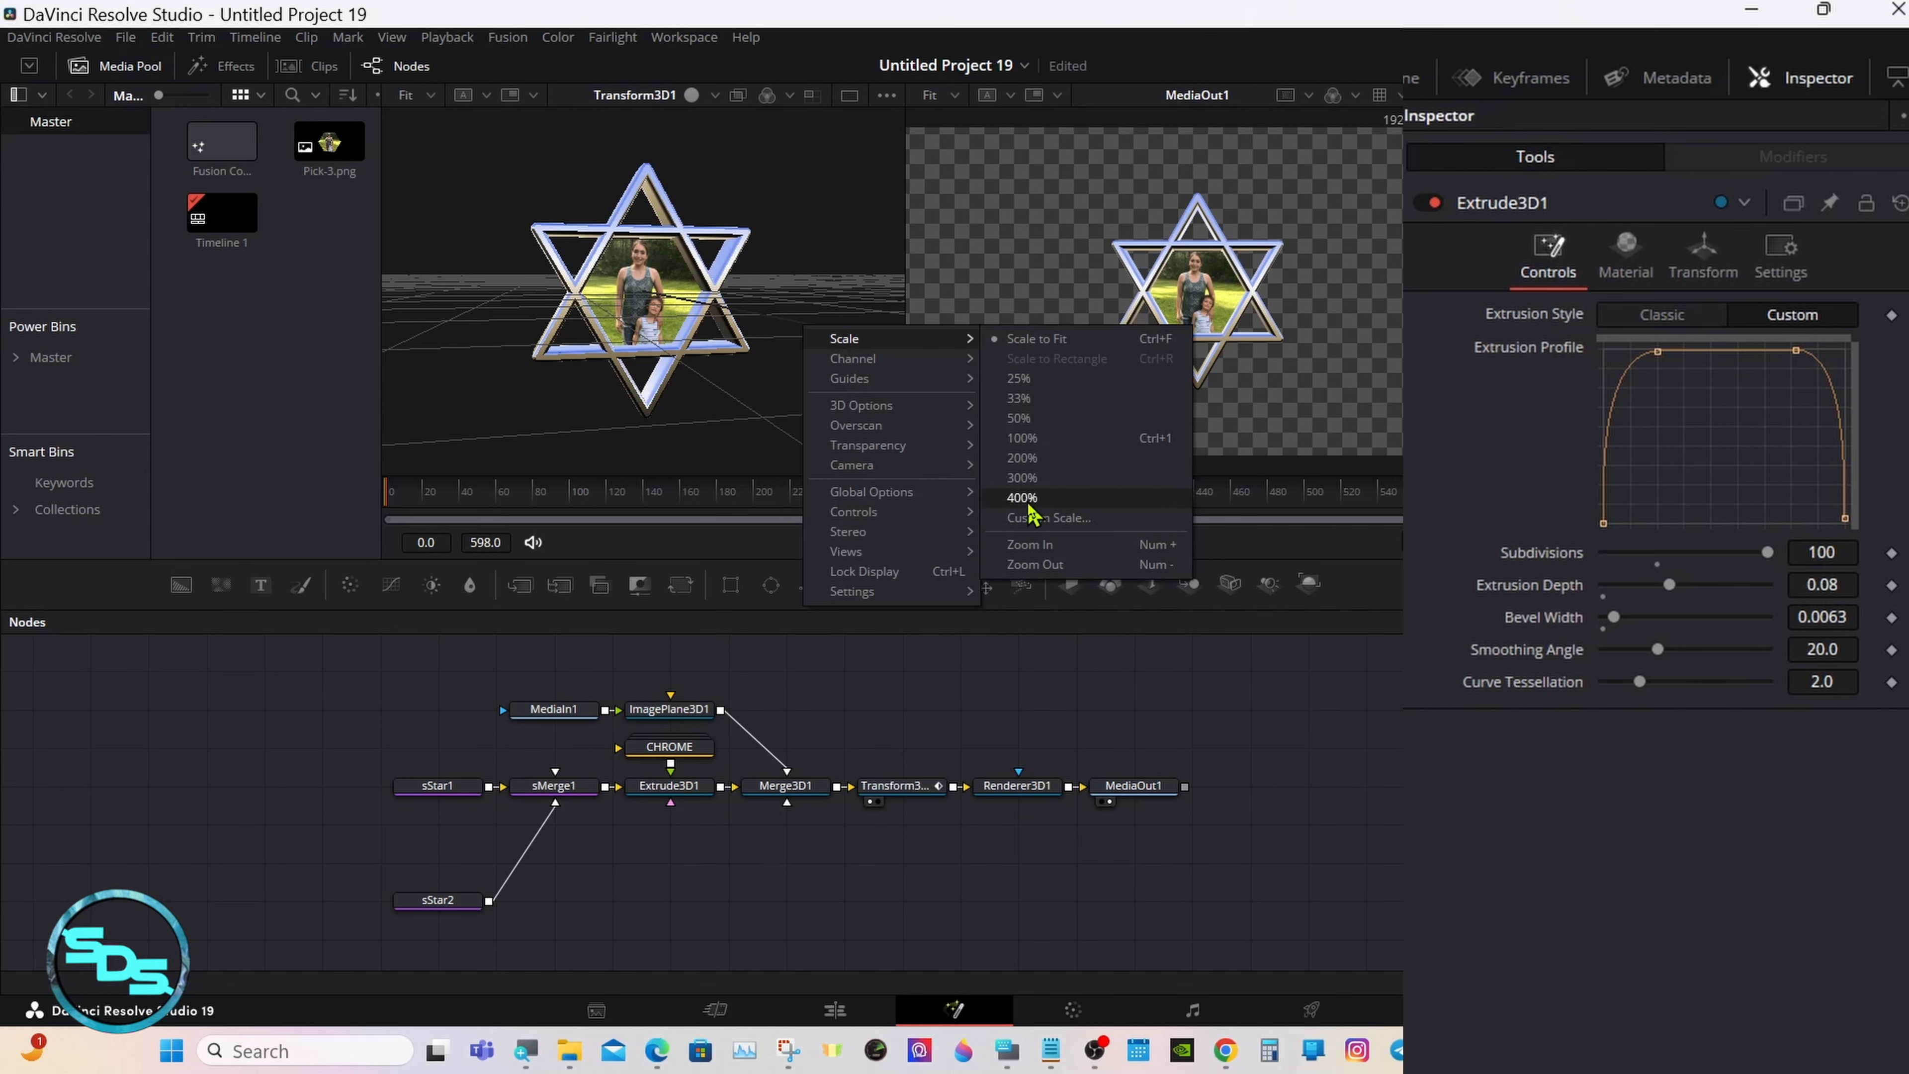
click(1030, 545)
right_click(871, 323)
mouse_move(1036, 340)
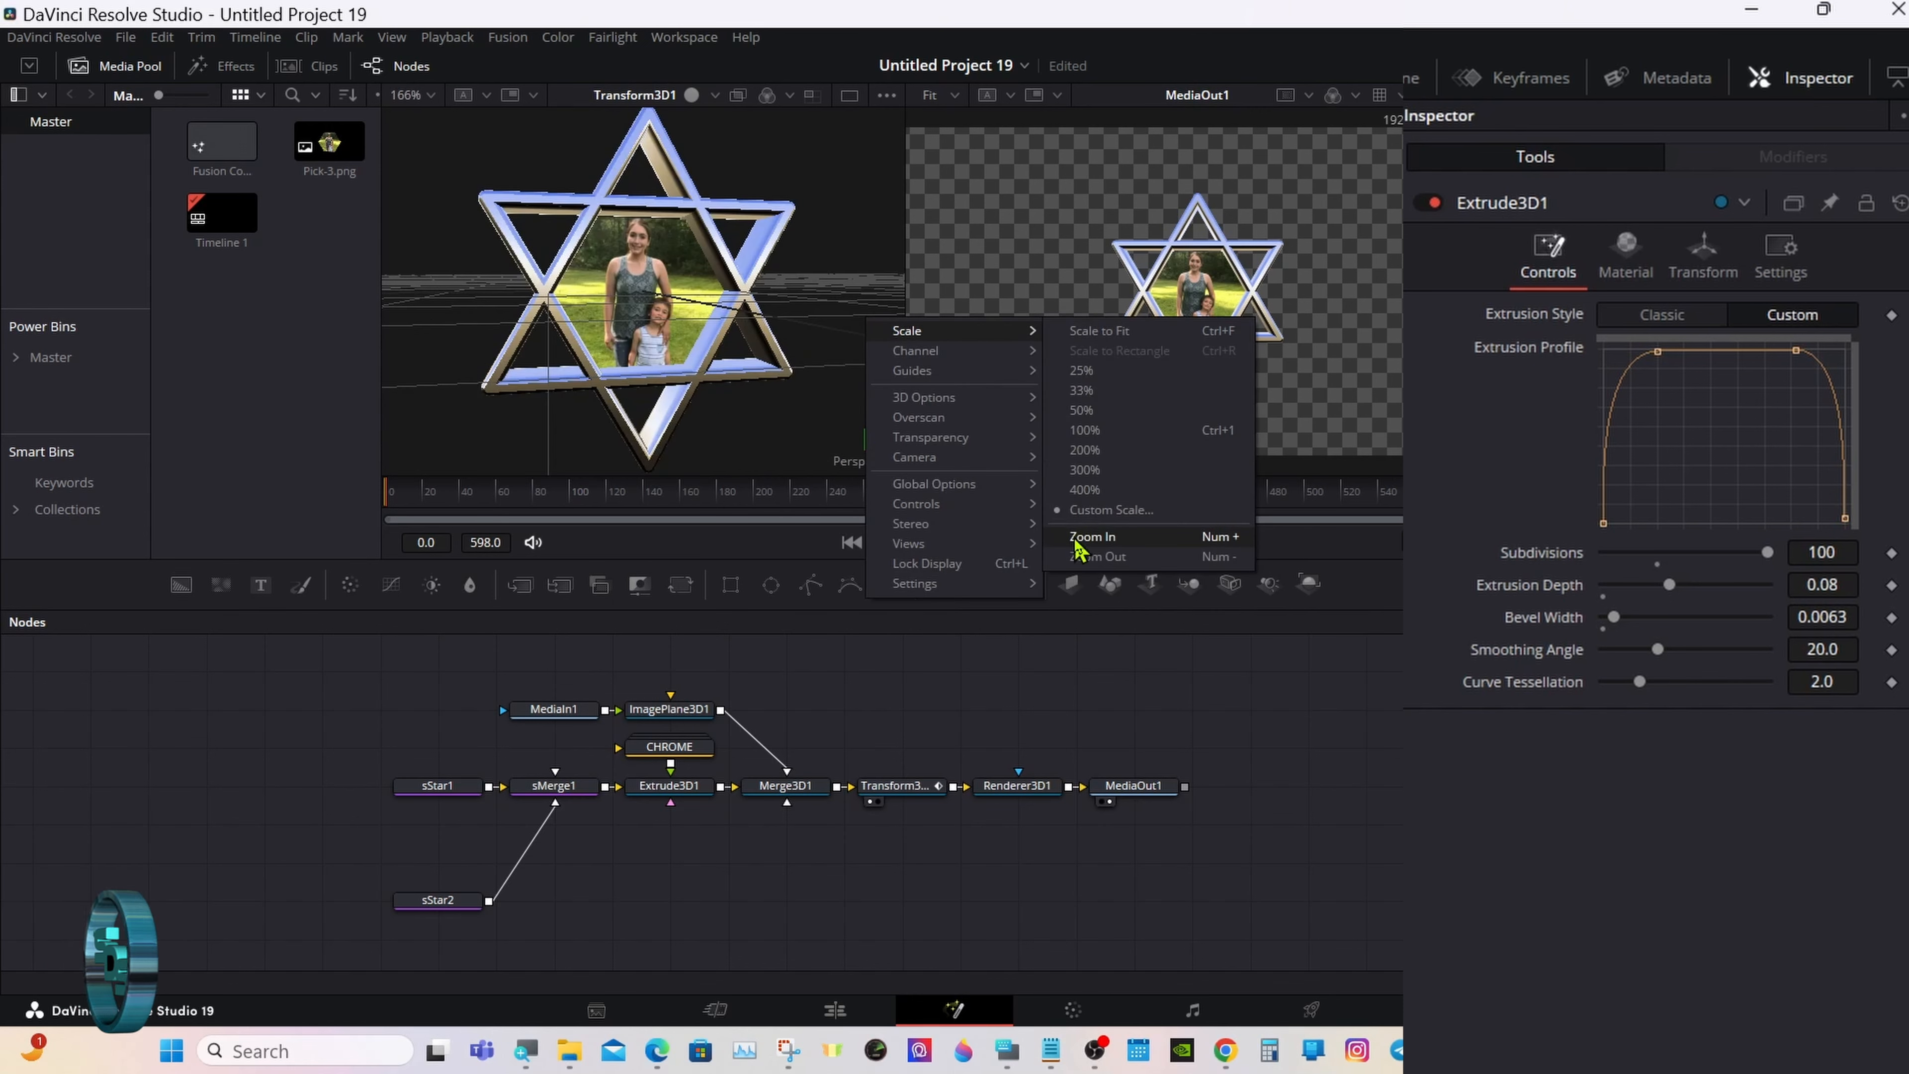
click(1081, 538)
click(1007, 1050)
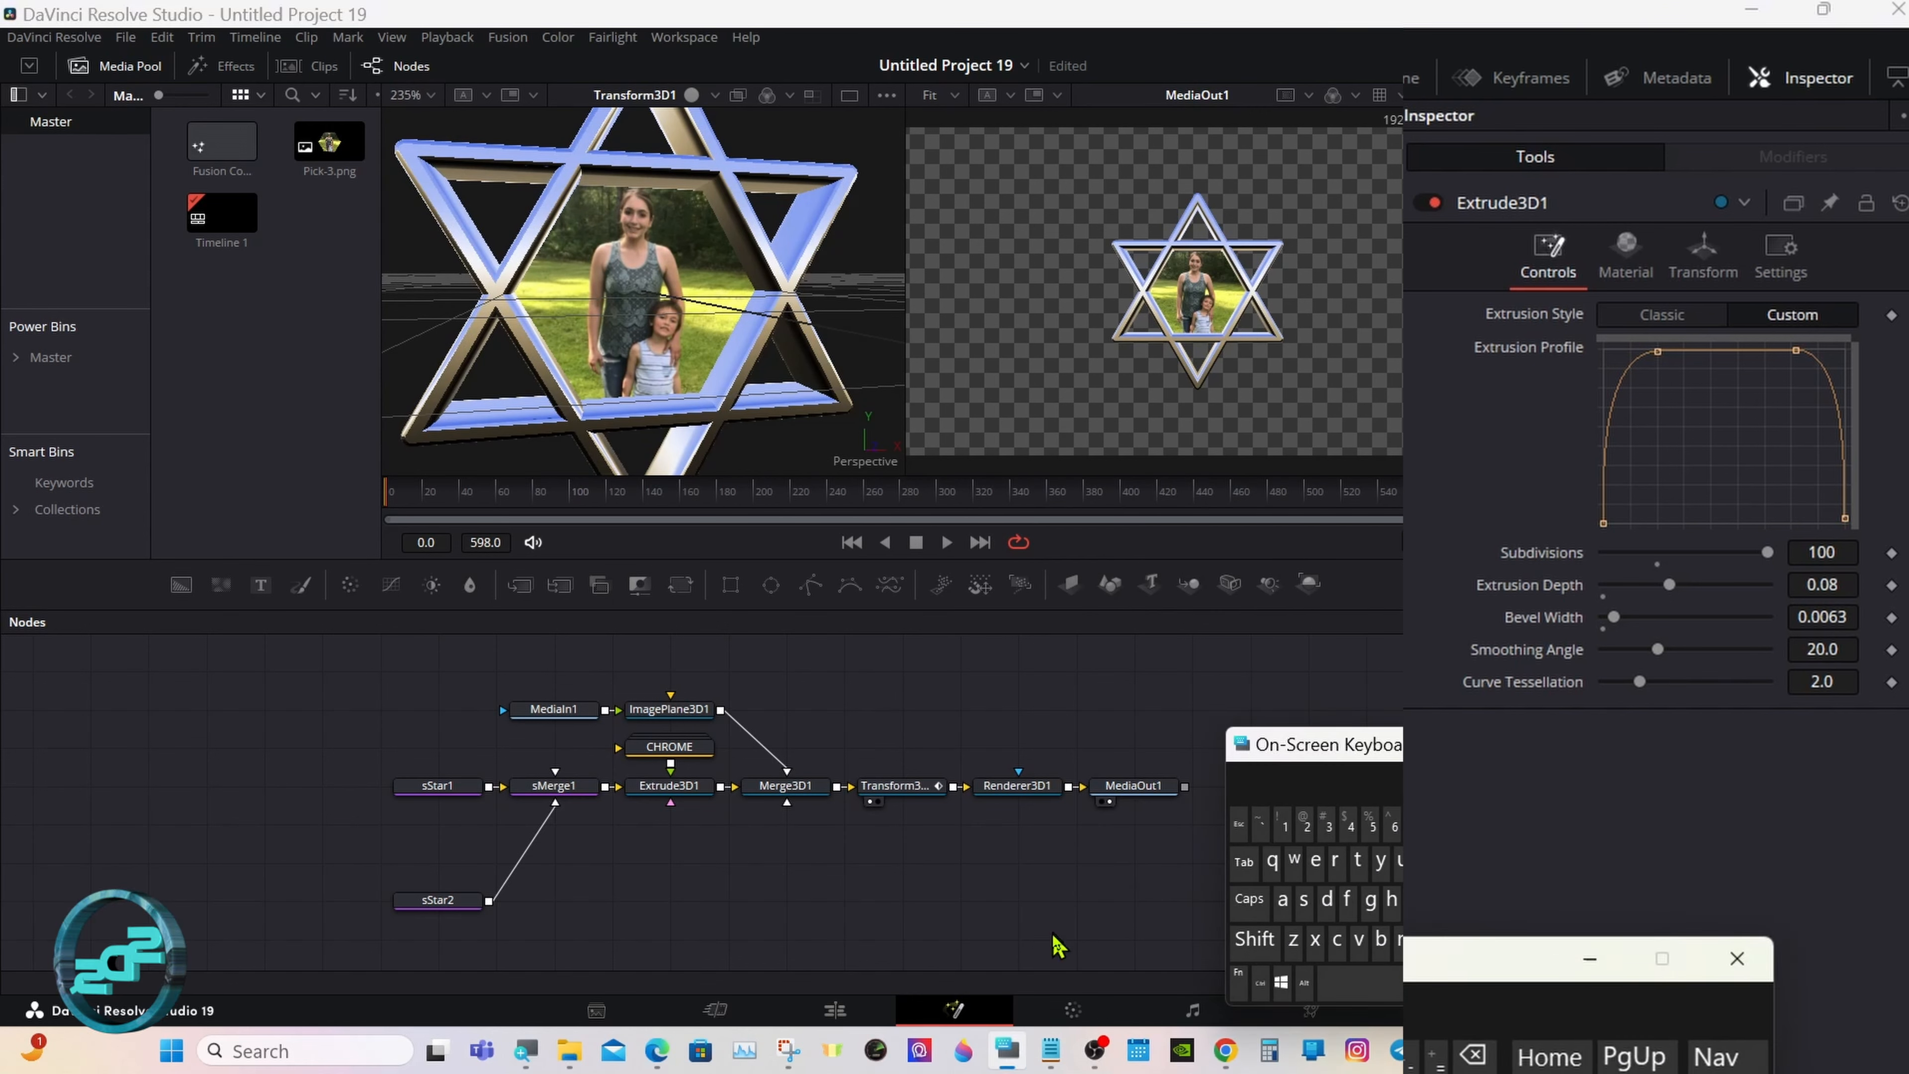
click(1274, 940)
drag(606, 421, 1094, 602)
click(1238, 940)
drag(1294, 747, 990, 786)
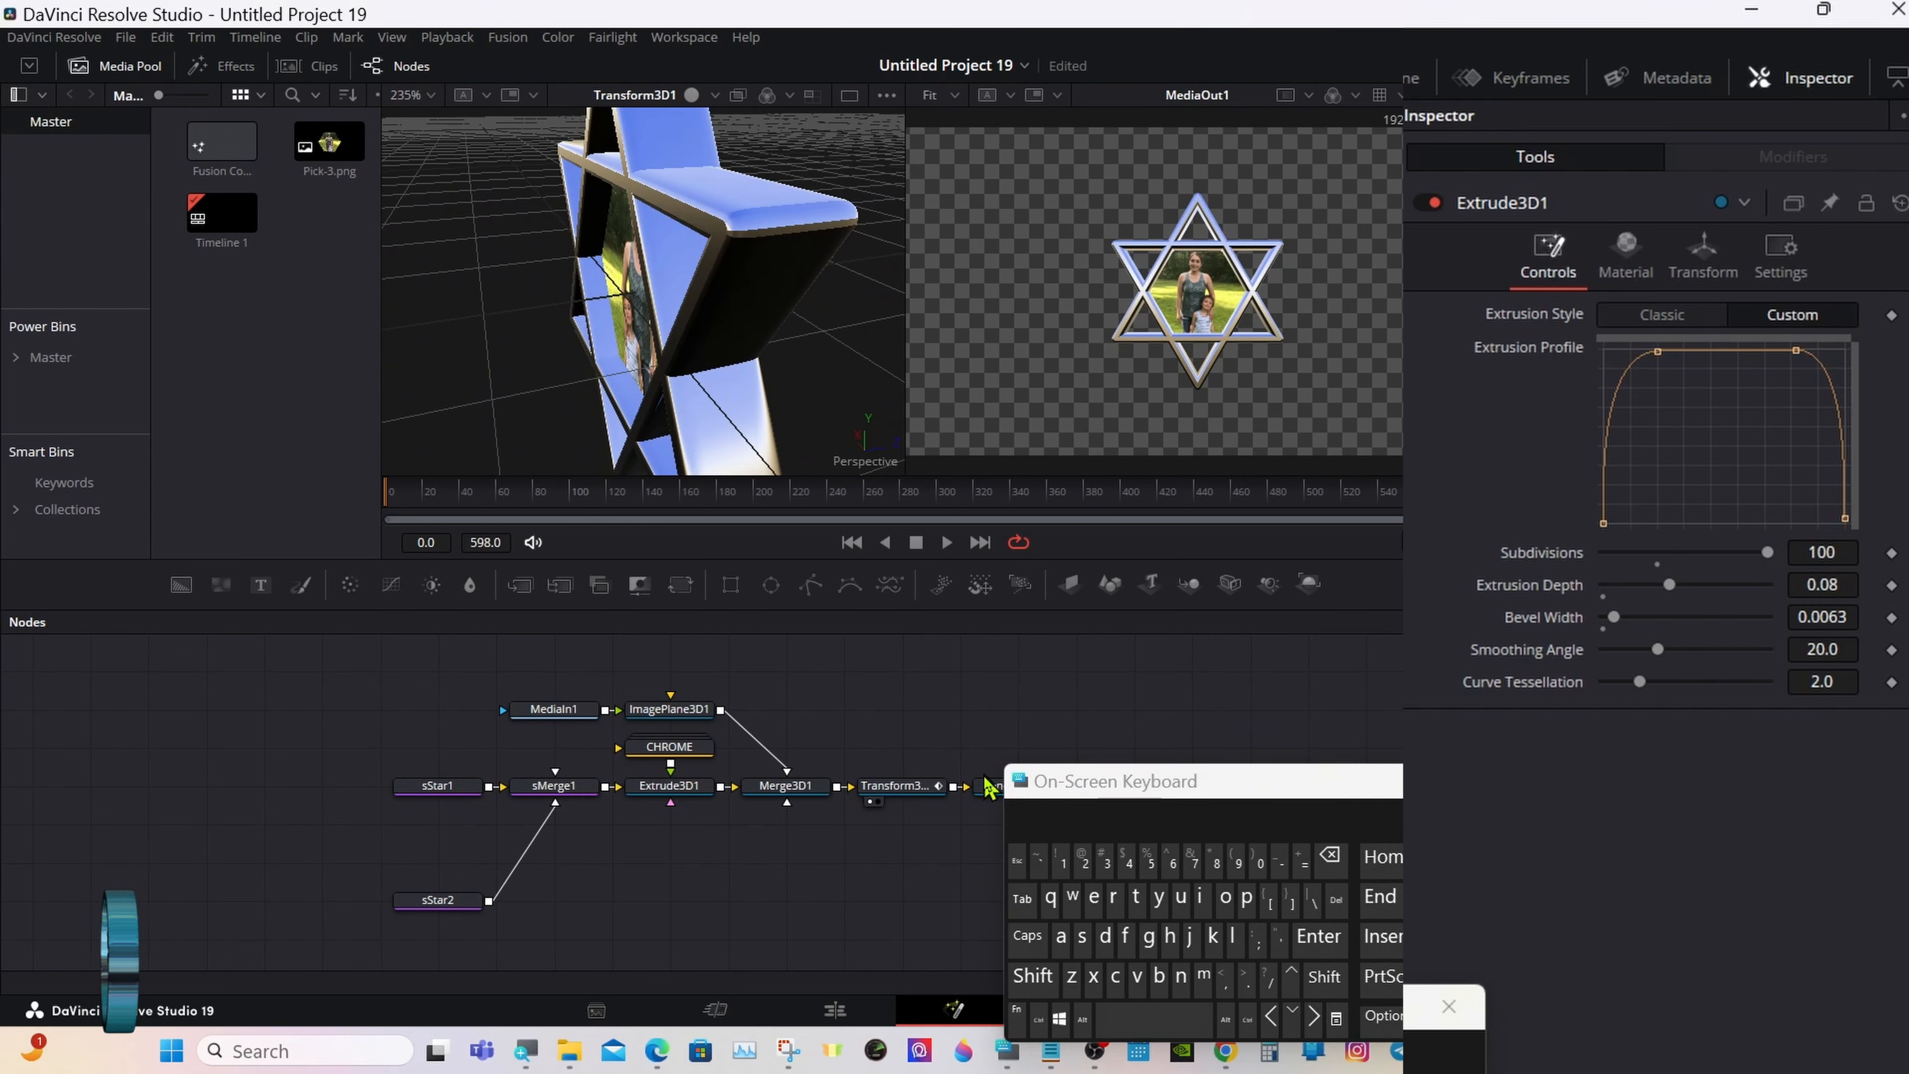
- Set the Z pivot of ImagePlane3D1 to 0.07
click(669, 709)
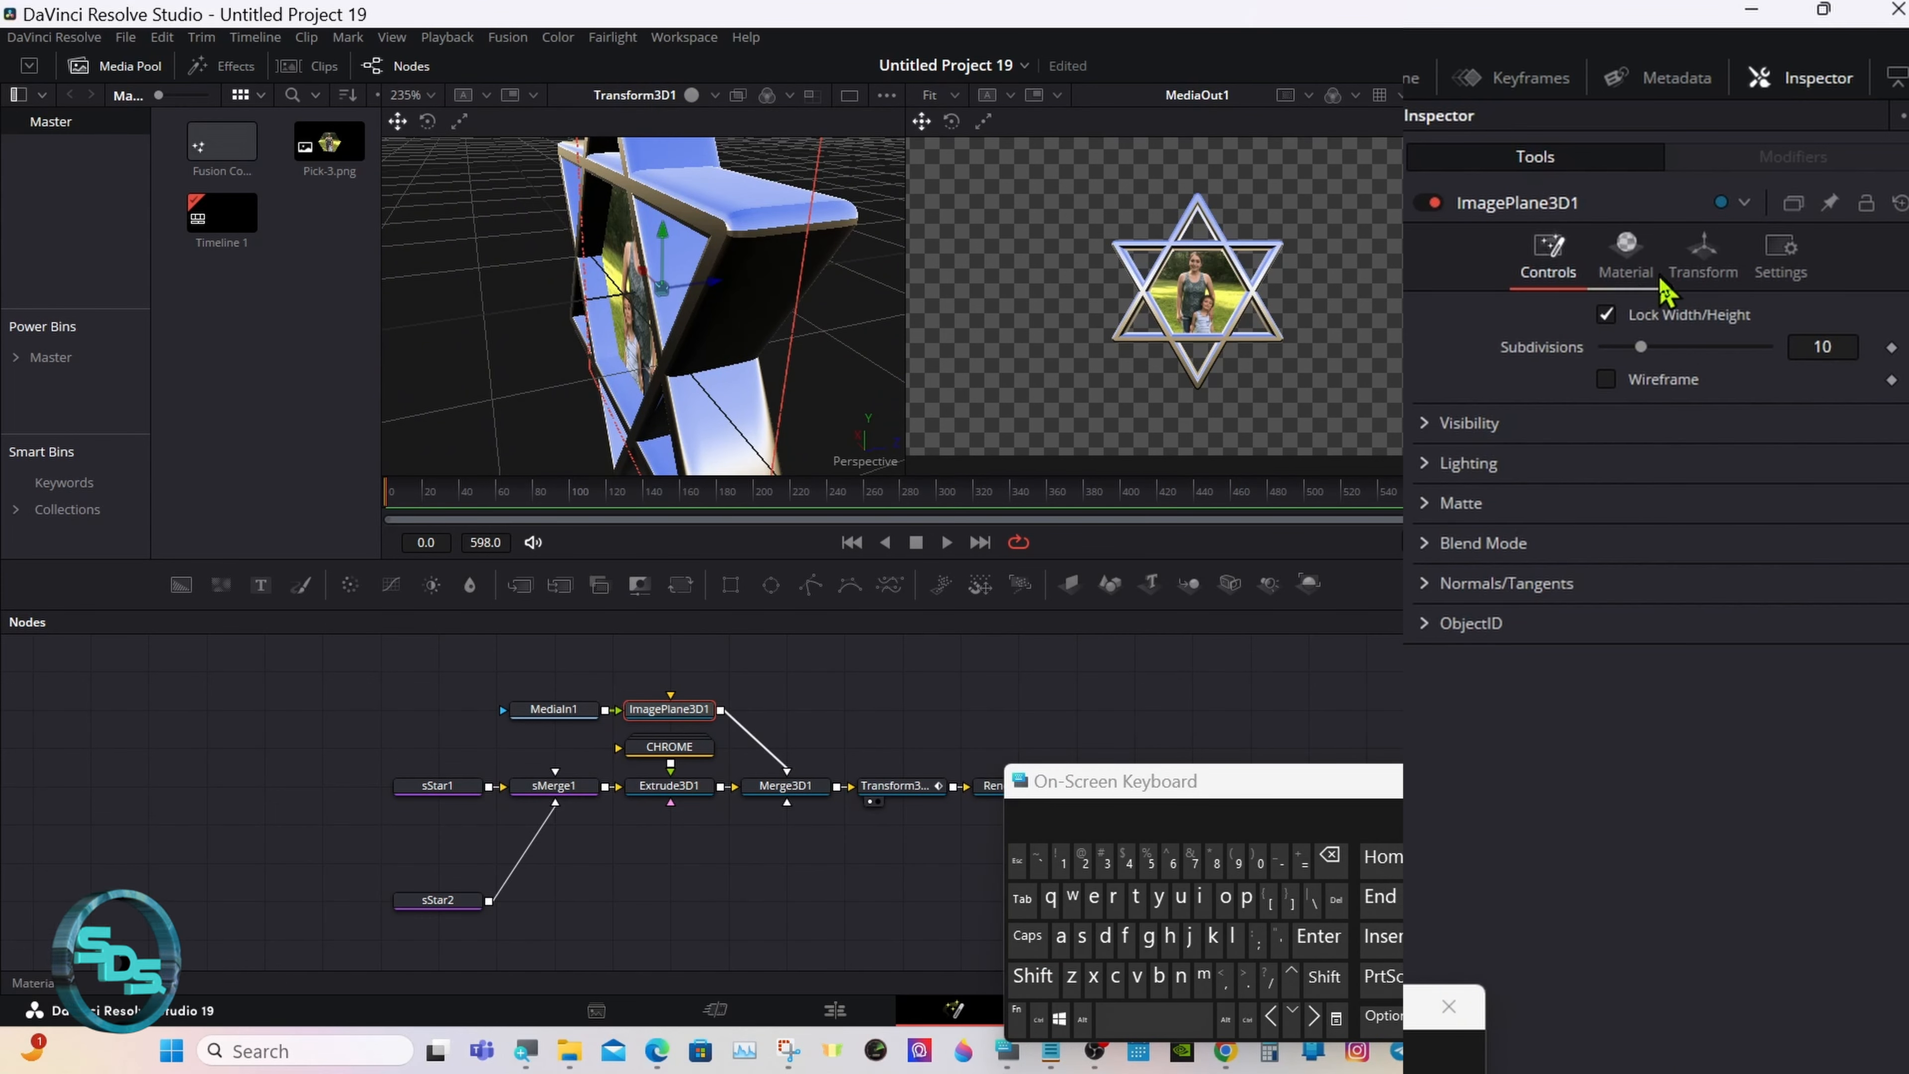
click(1703, 256)
click(1425, 626)
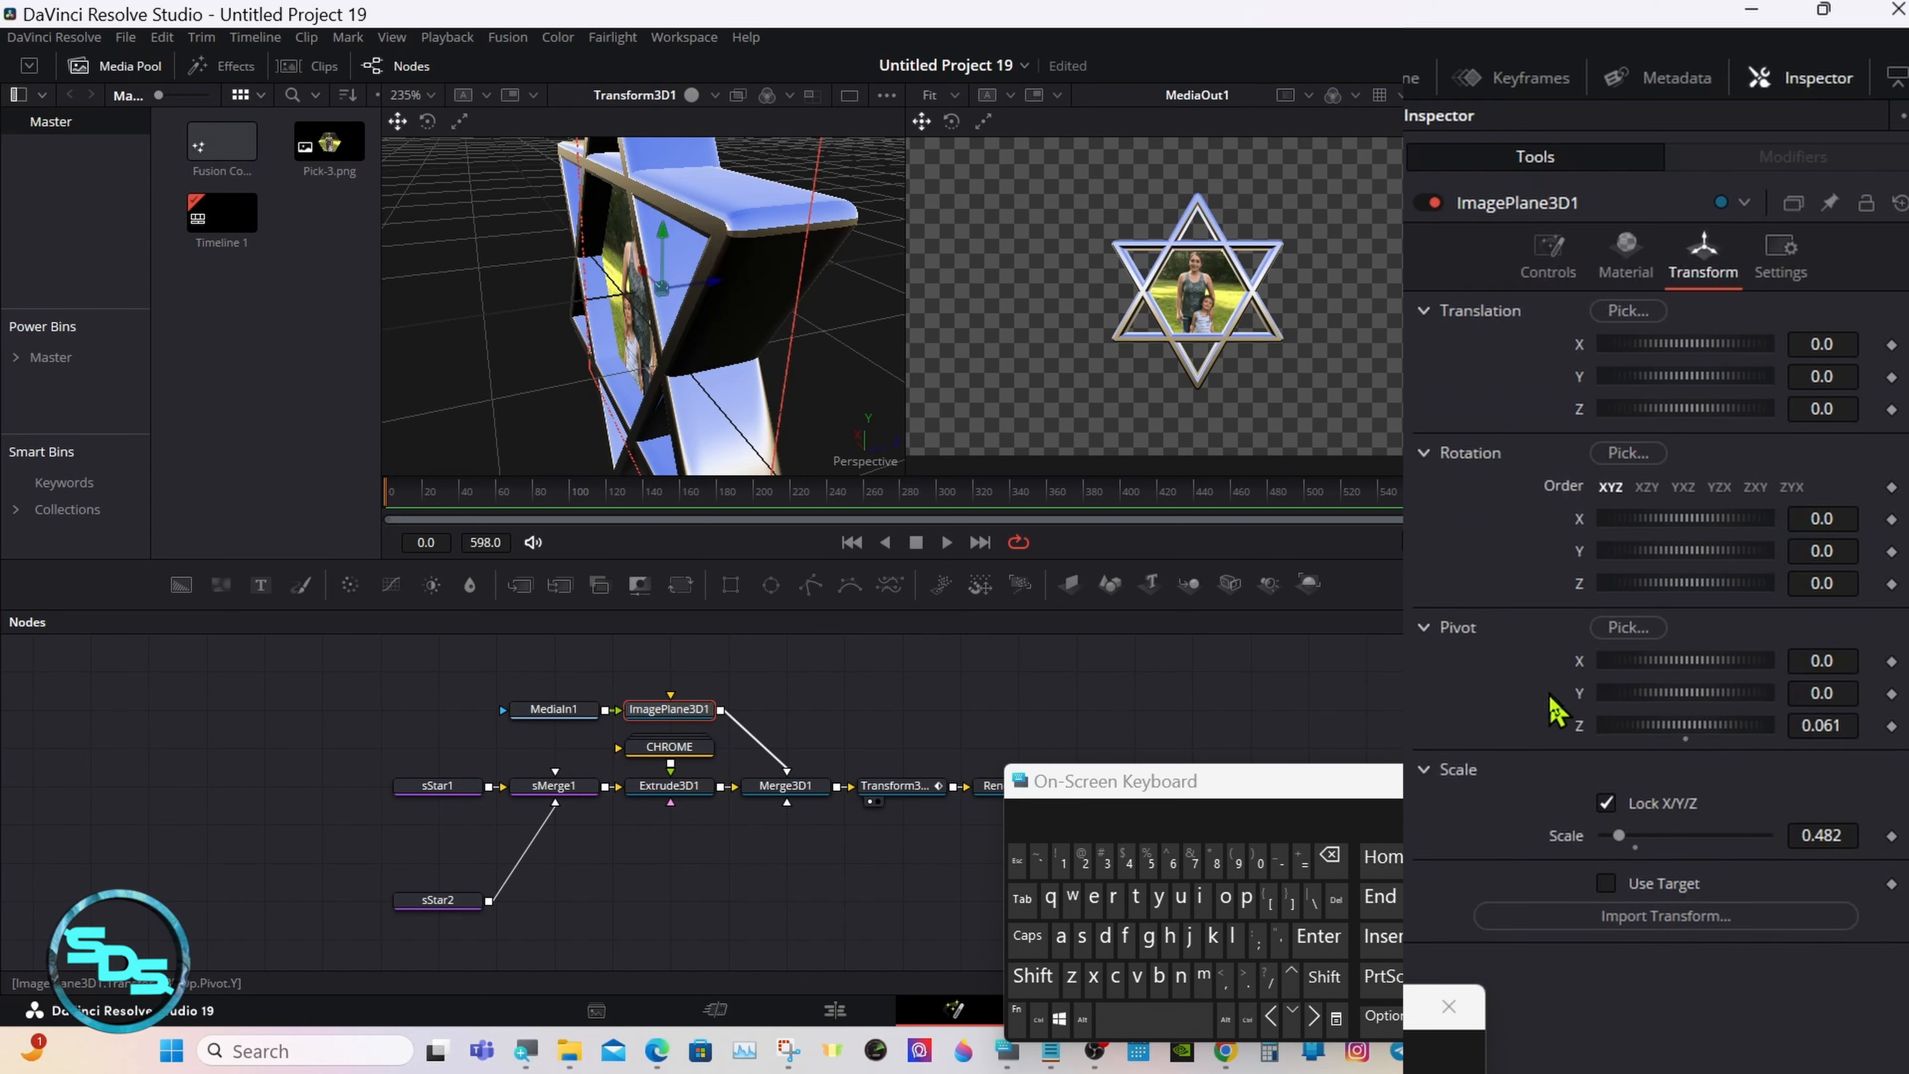
drag(1821, 714, 1834, 718)
click(1834, 720)
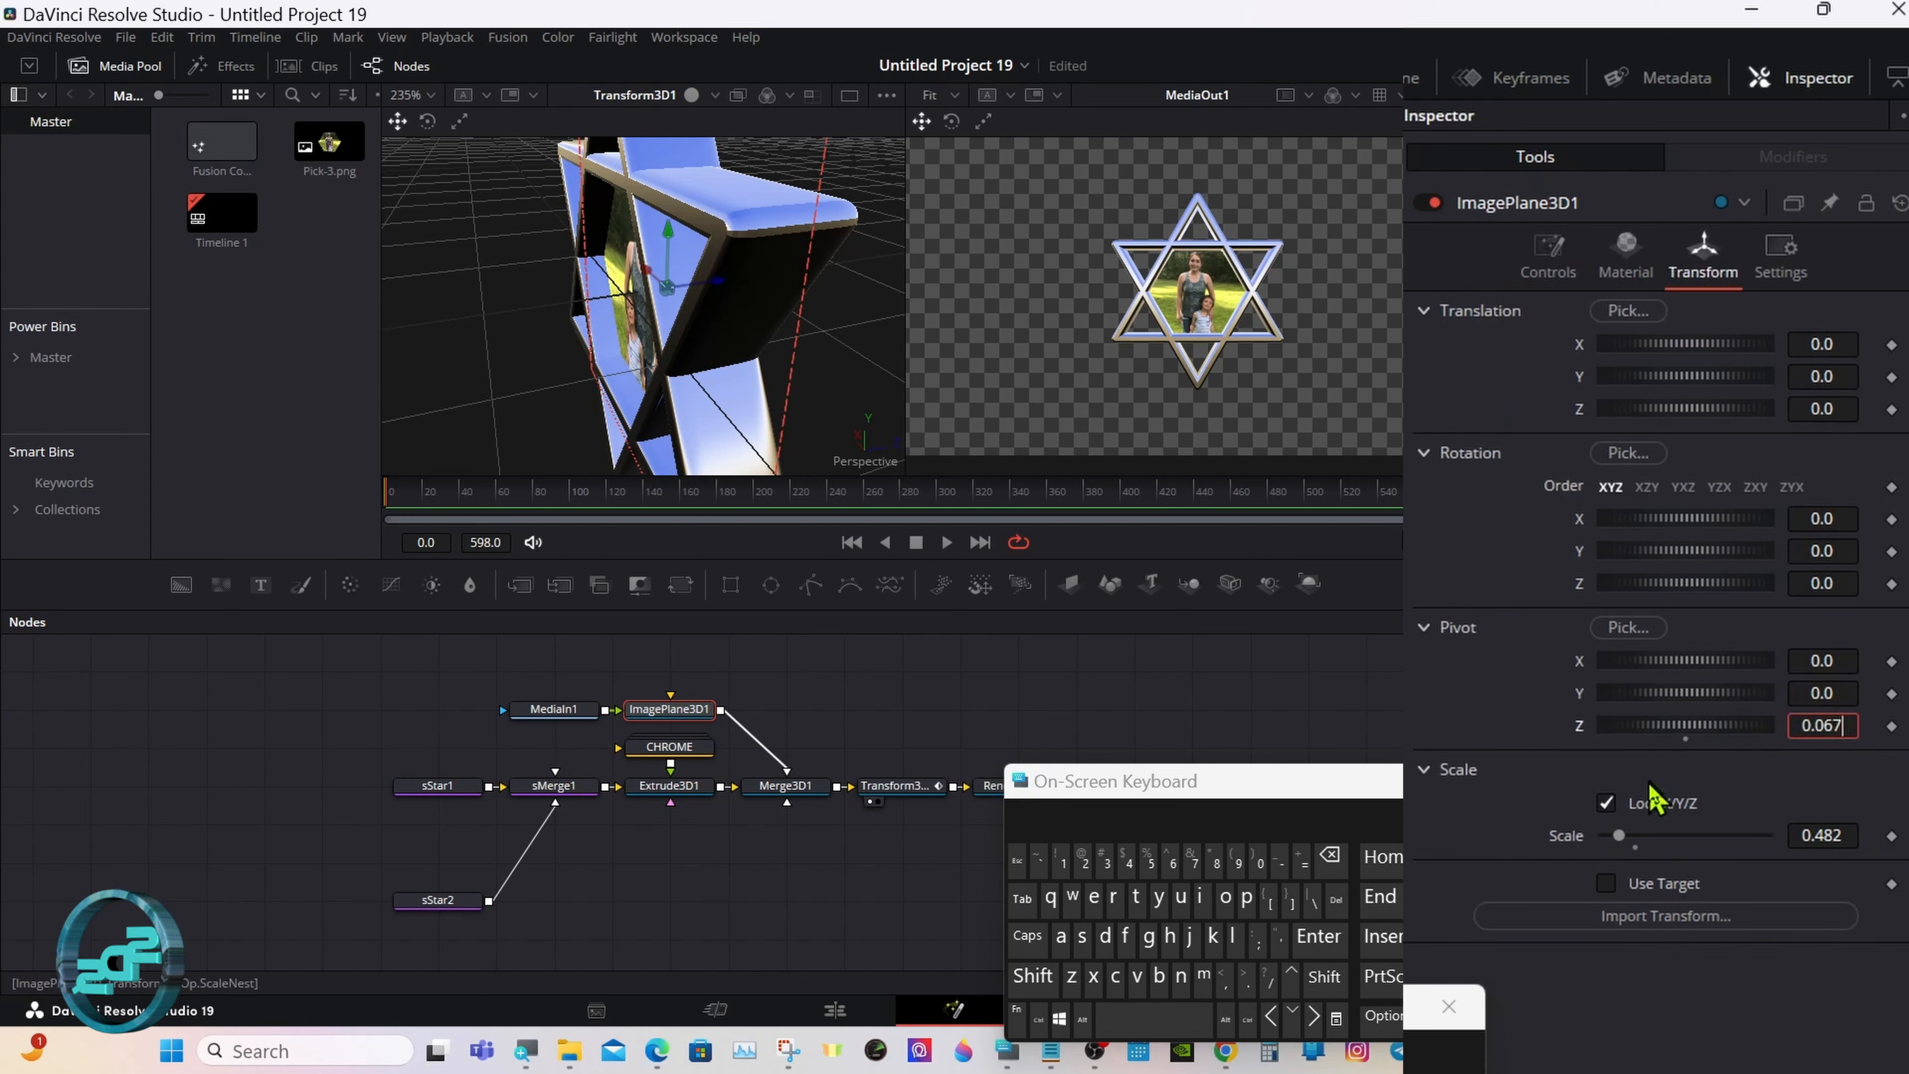
double_click(1321, 864)
click(1194, 862)
click(1319, 936)
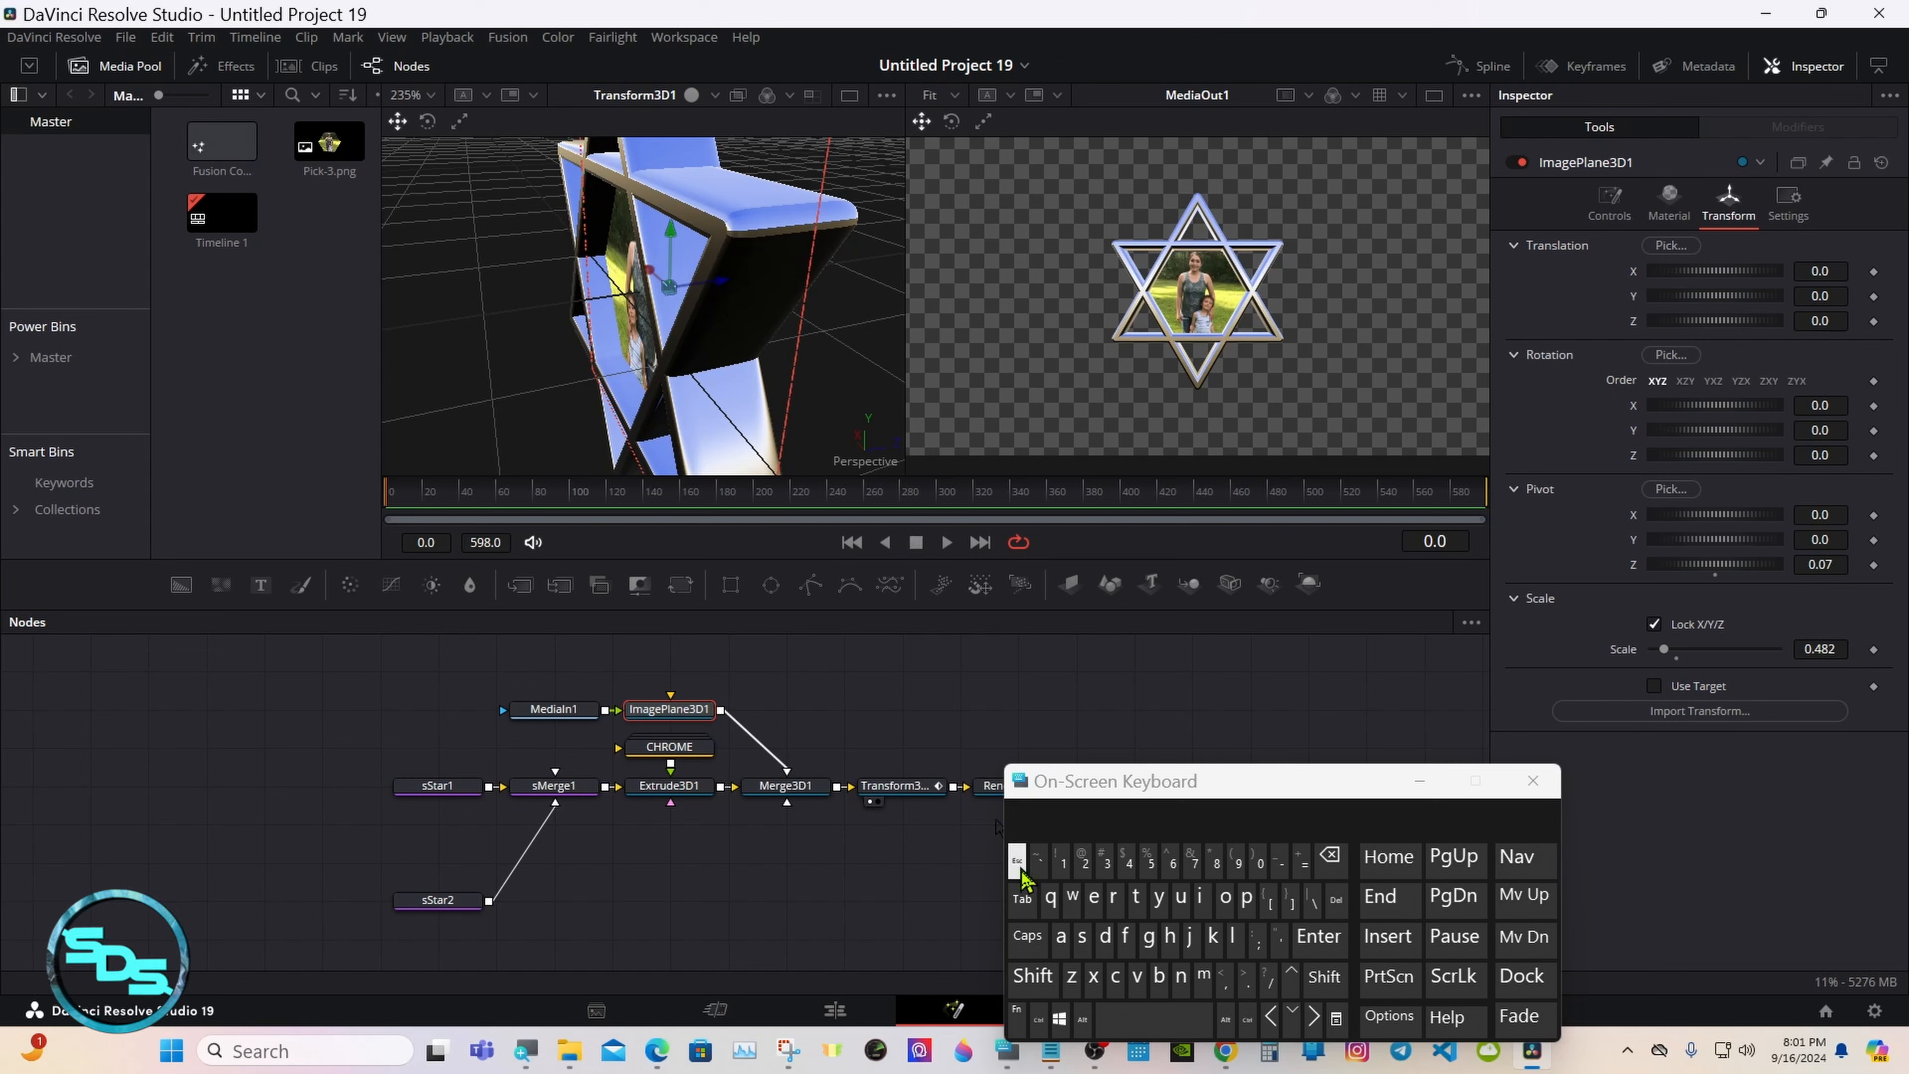
- Orbit the perspective view back to face the star and scale it to fit the viewer
click(1033, 976)
drag(786, 430, 375, 460)
click(1036, 981)
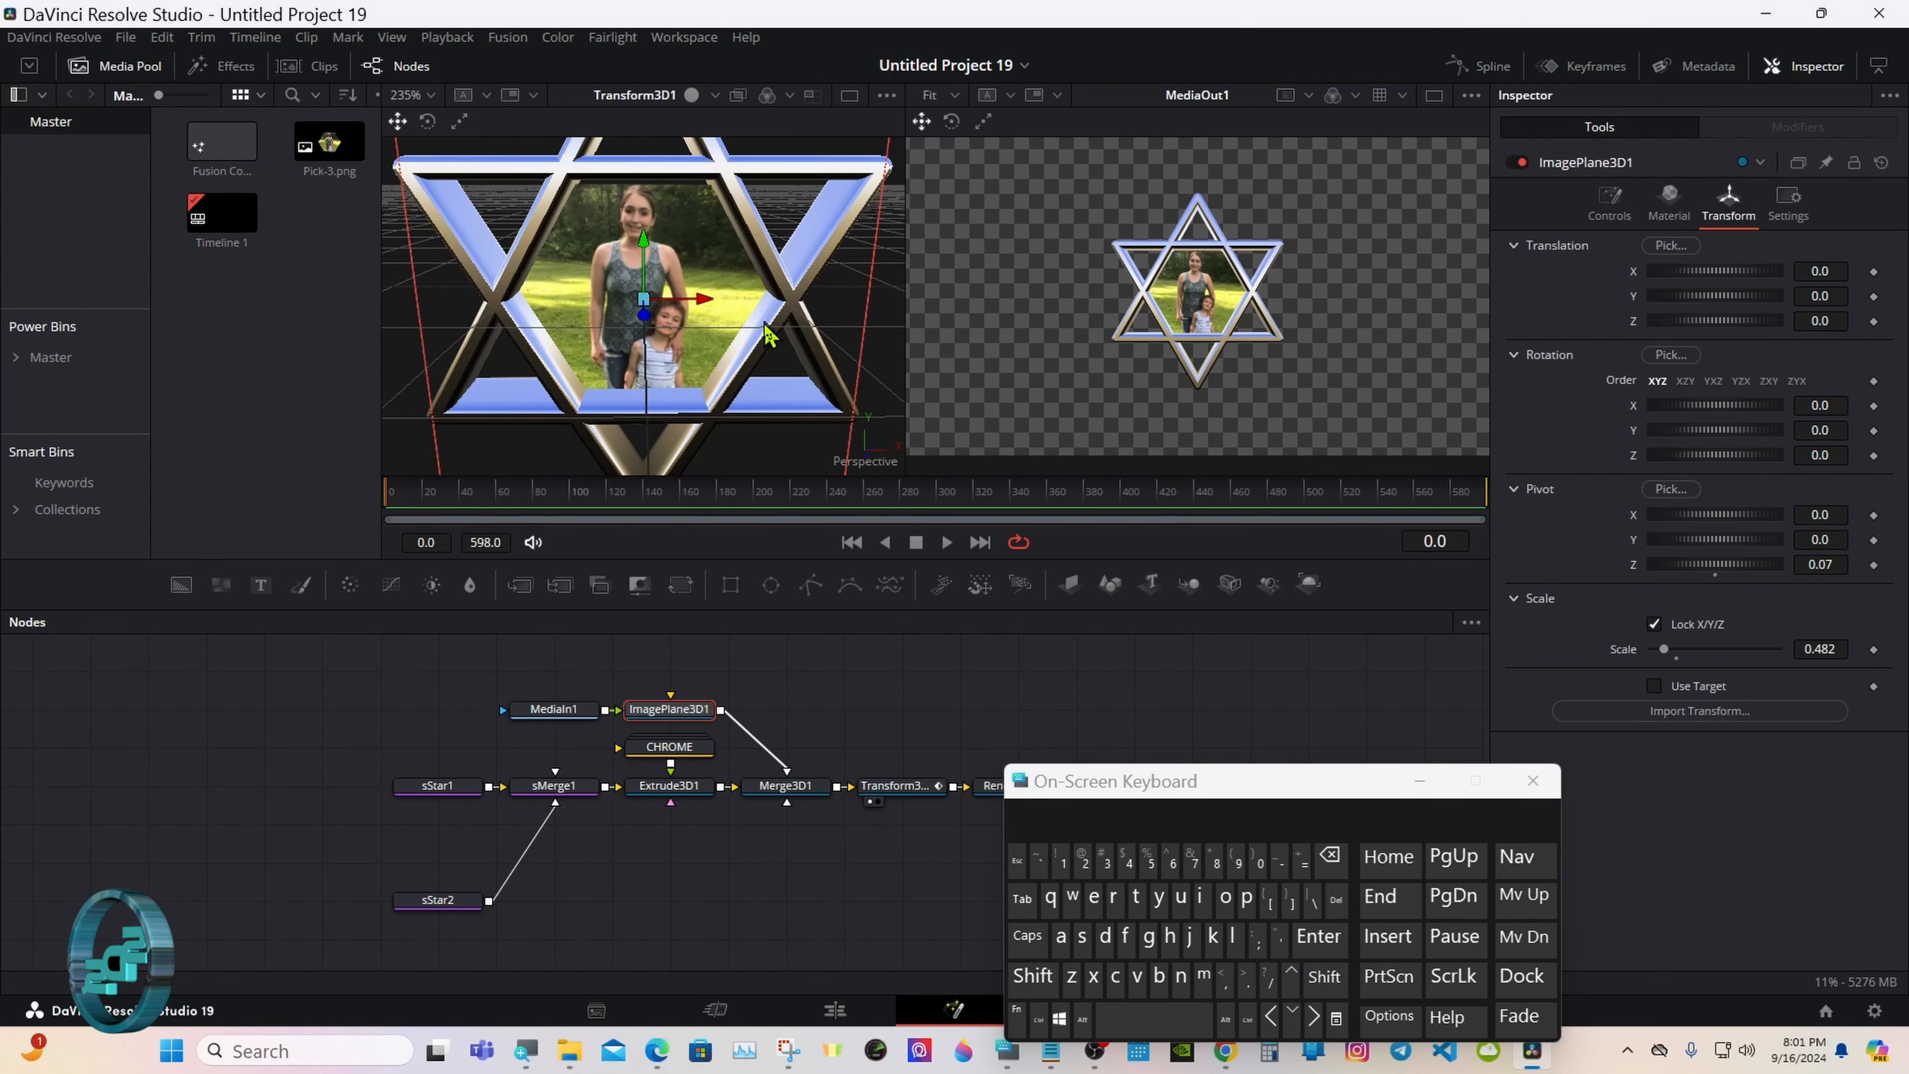
right_click(766, 325)
mouse_move(774, 331)
click(961, 335)
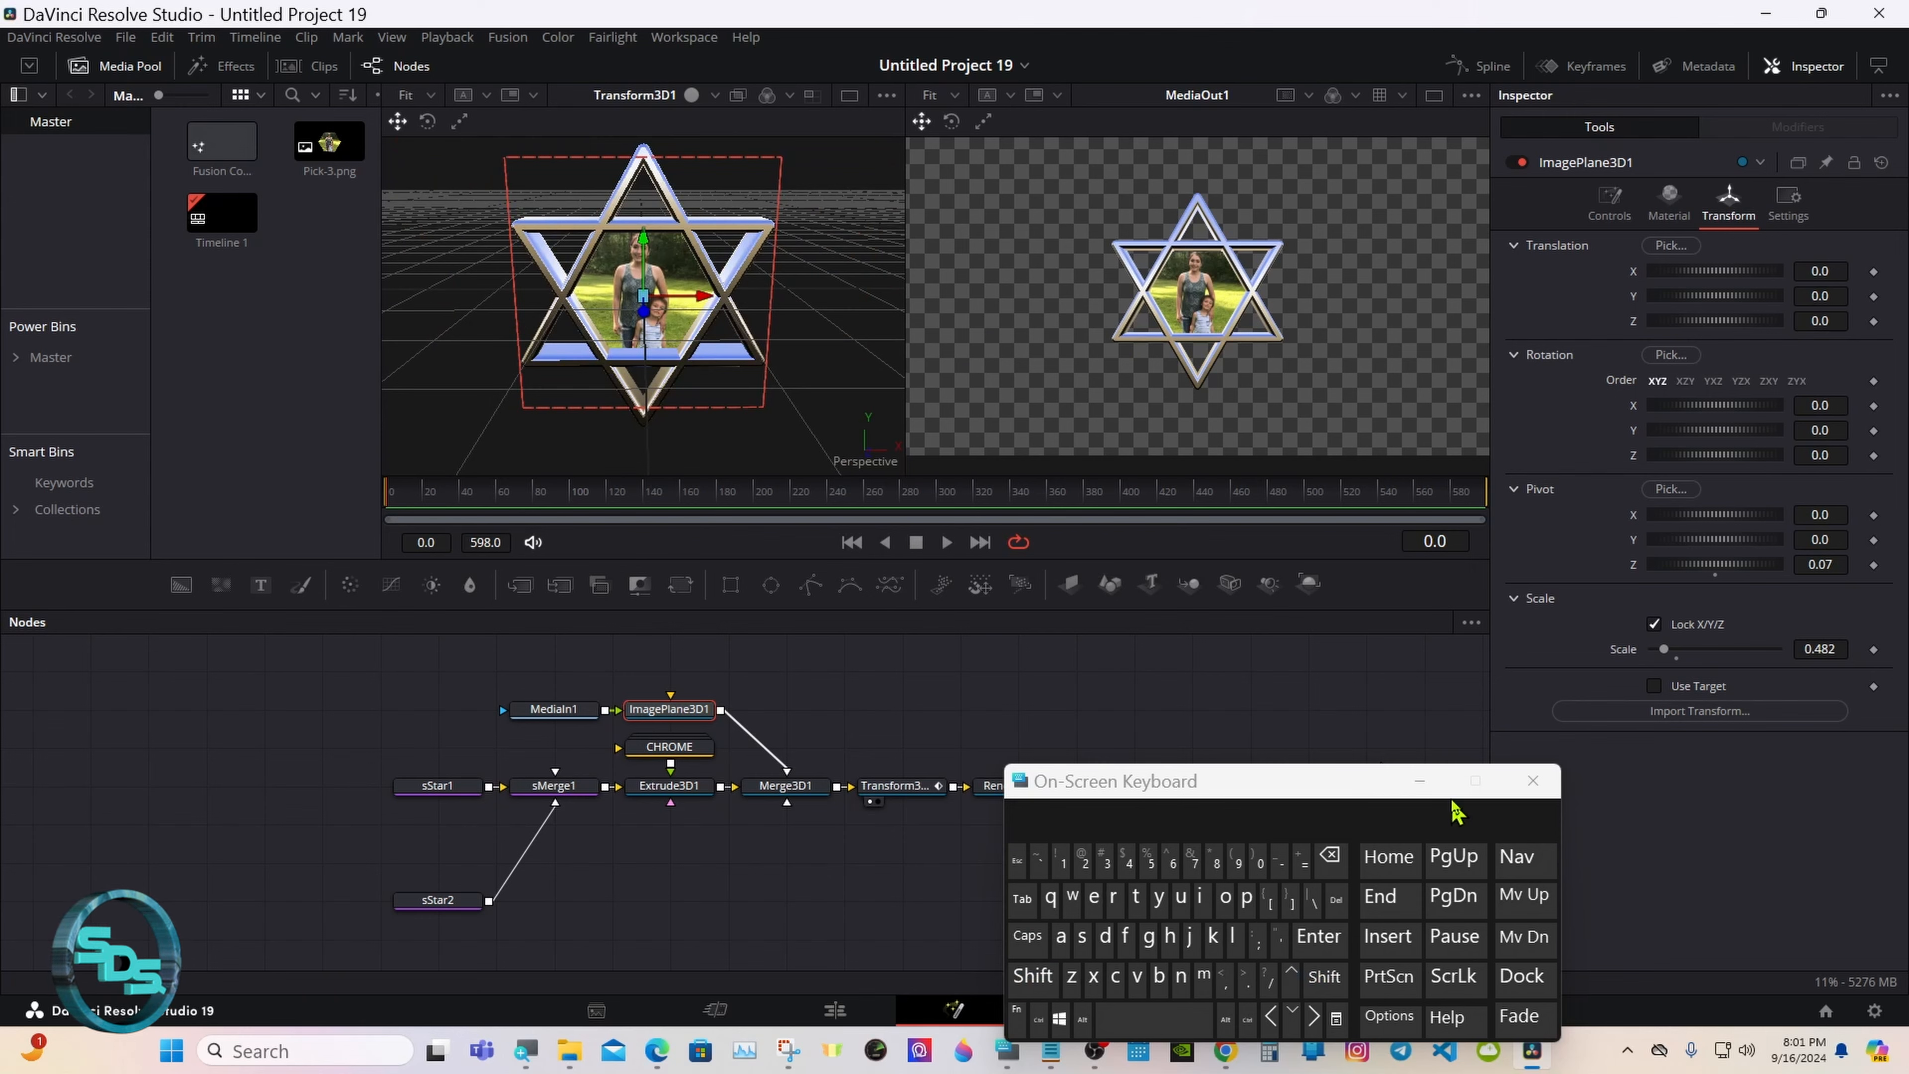
- Minimize the on-screen keyboard, return to the Edit page and enlarge the timeline preview
click(1419, 781)
click(834, 1010)
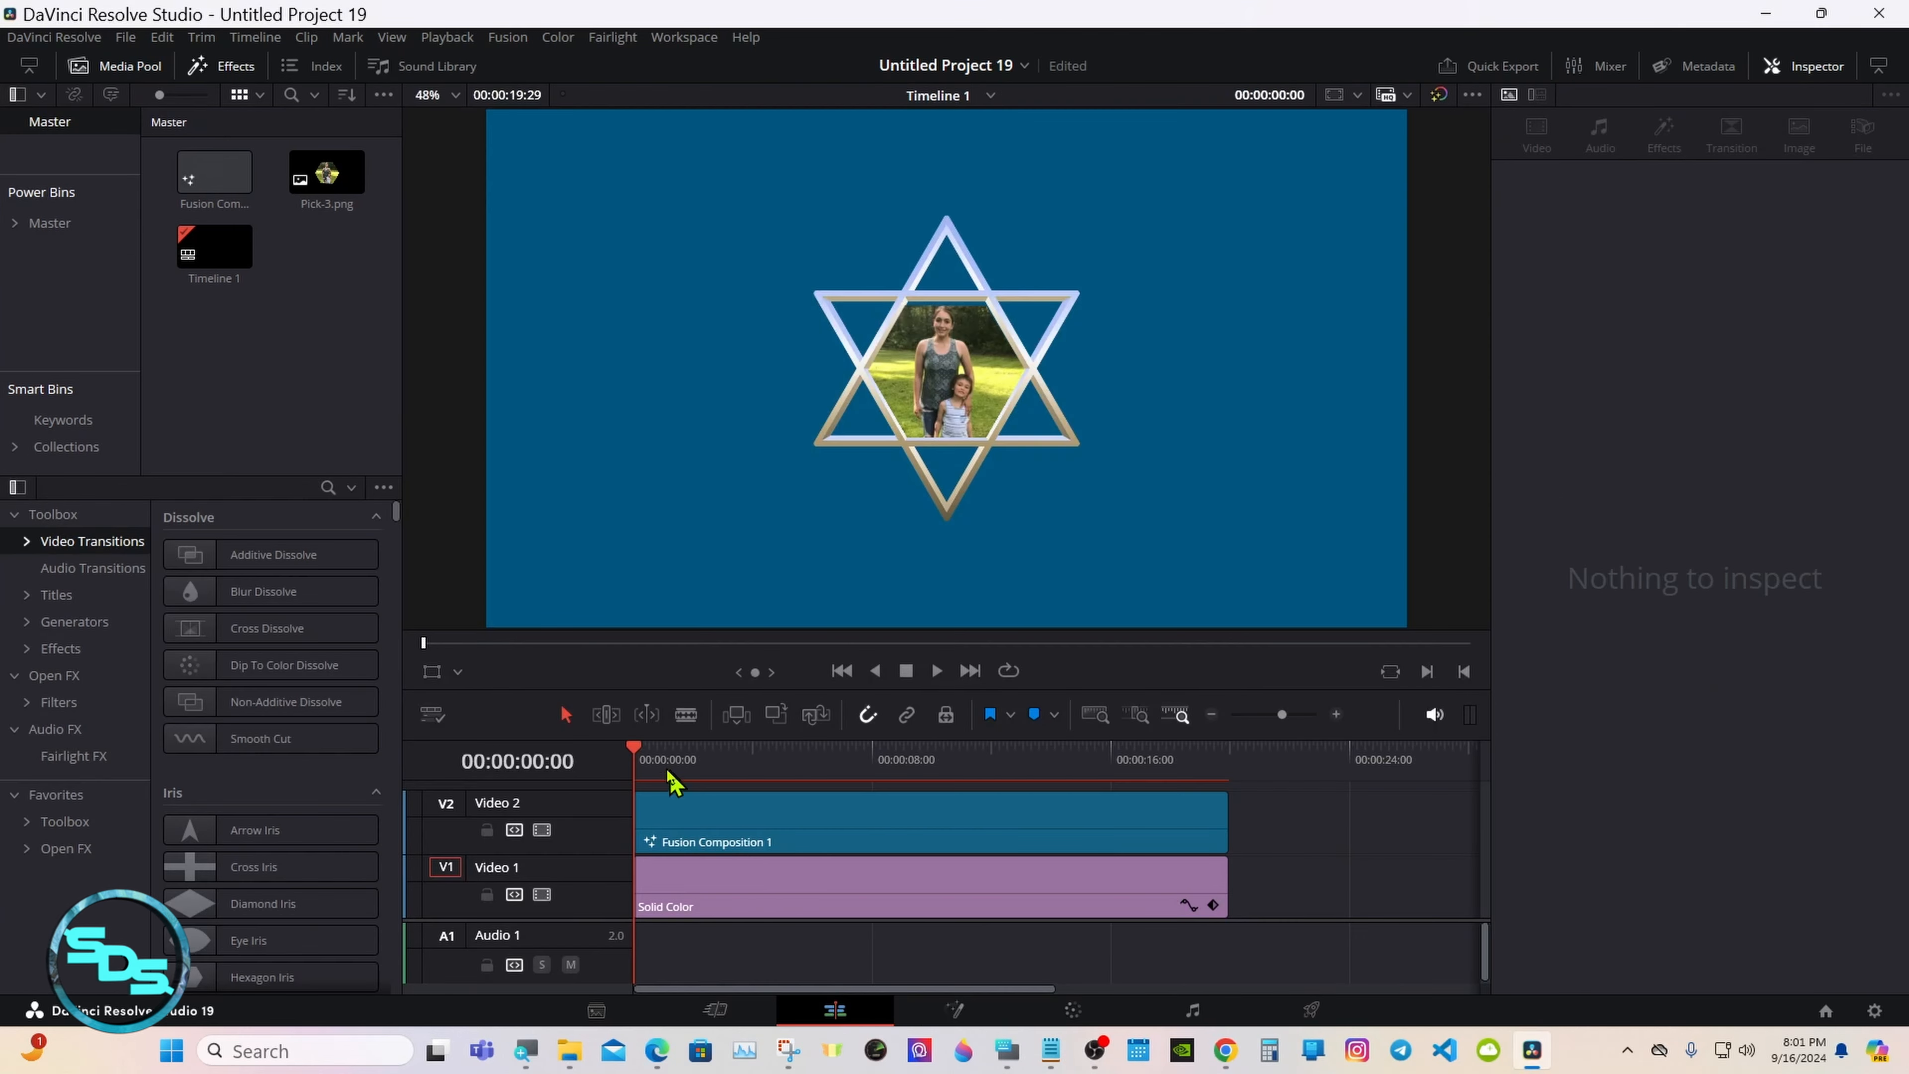
drag(738, 743, 740, 806)
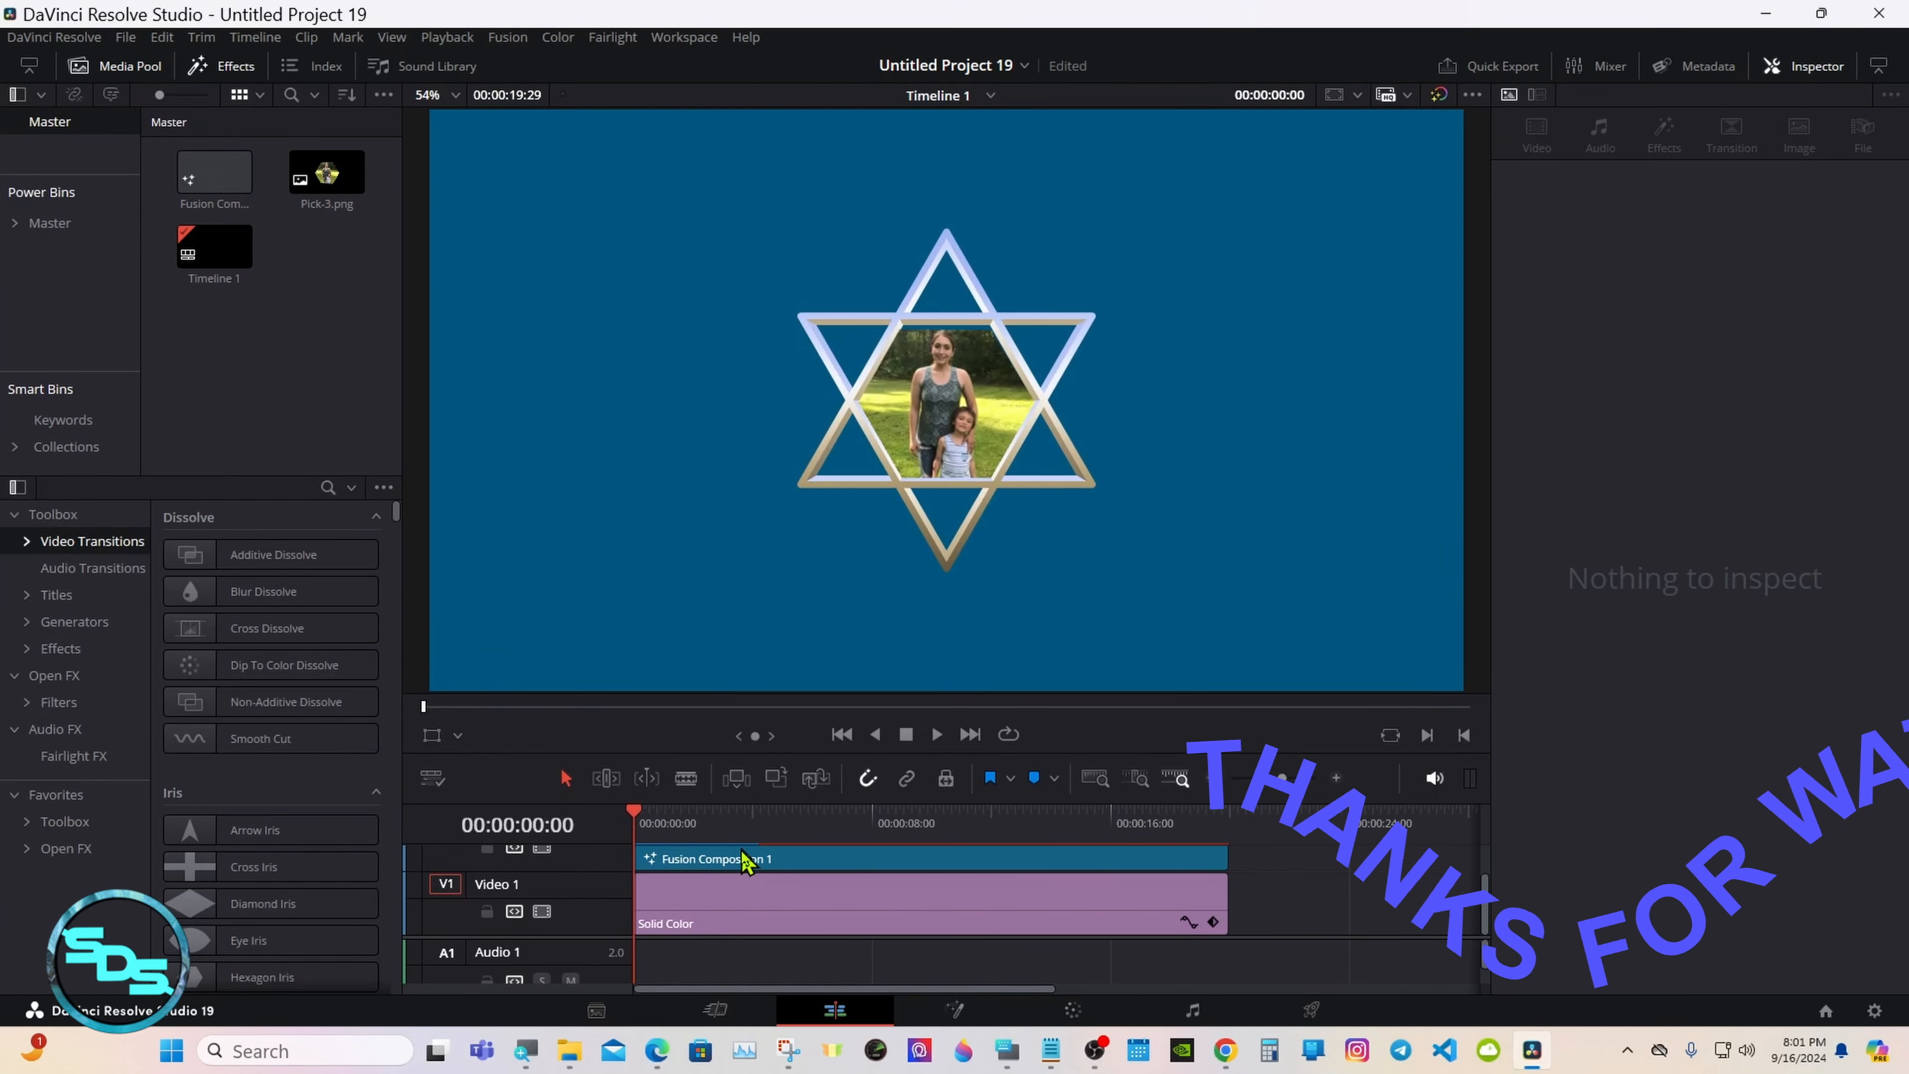